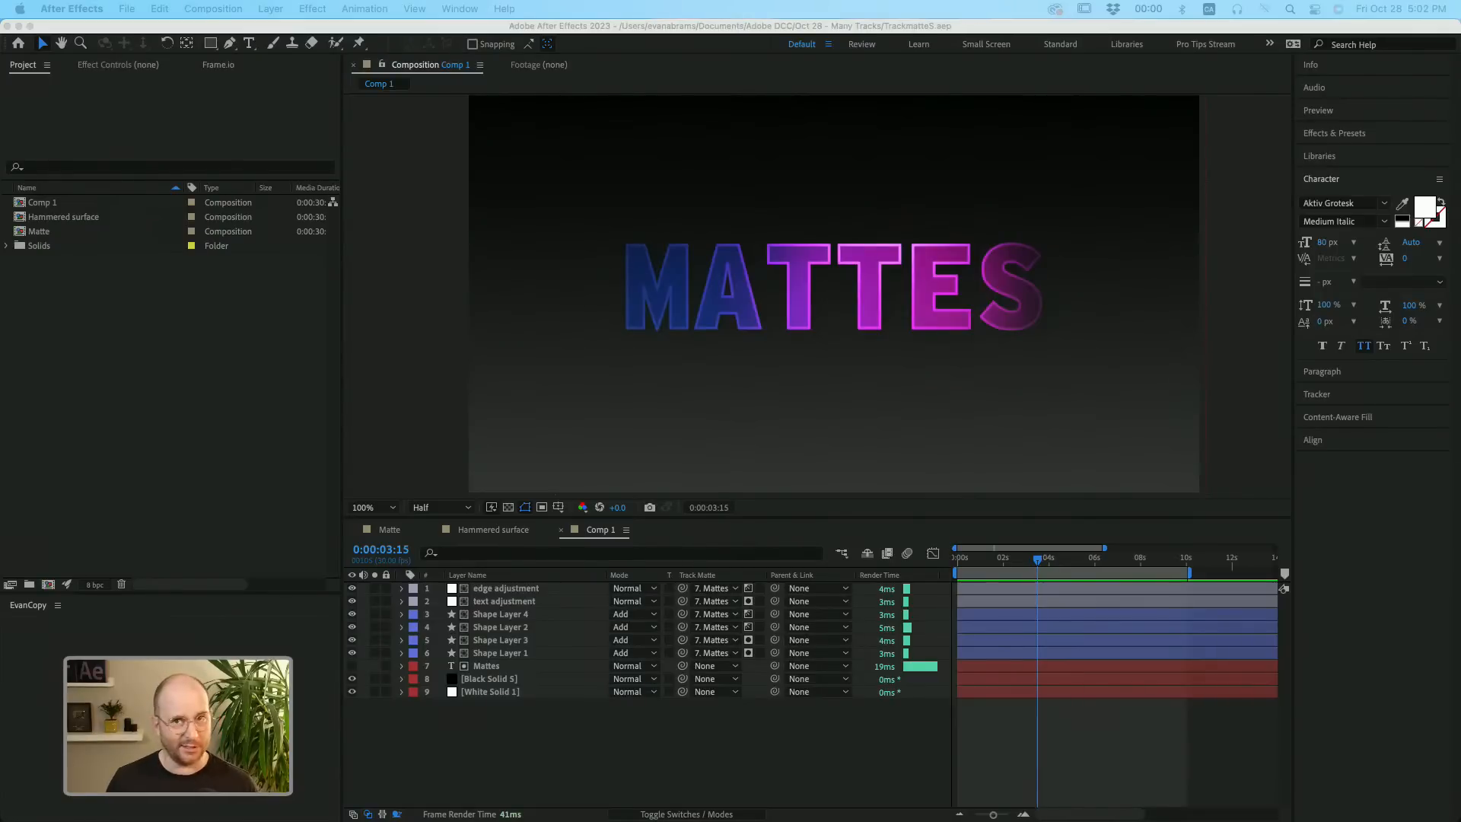
Preview the Comp 1 animation of the MATTES text and stop playback near the end of the work area.
click(1012, 561)
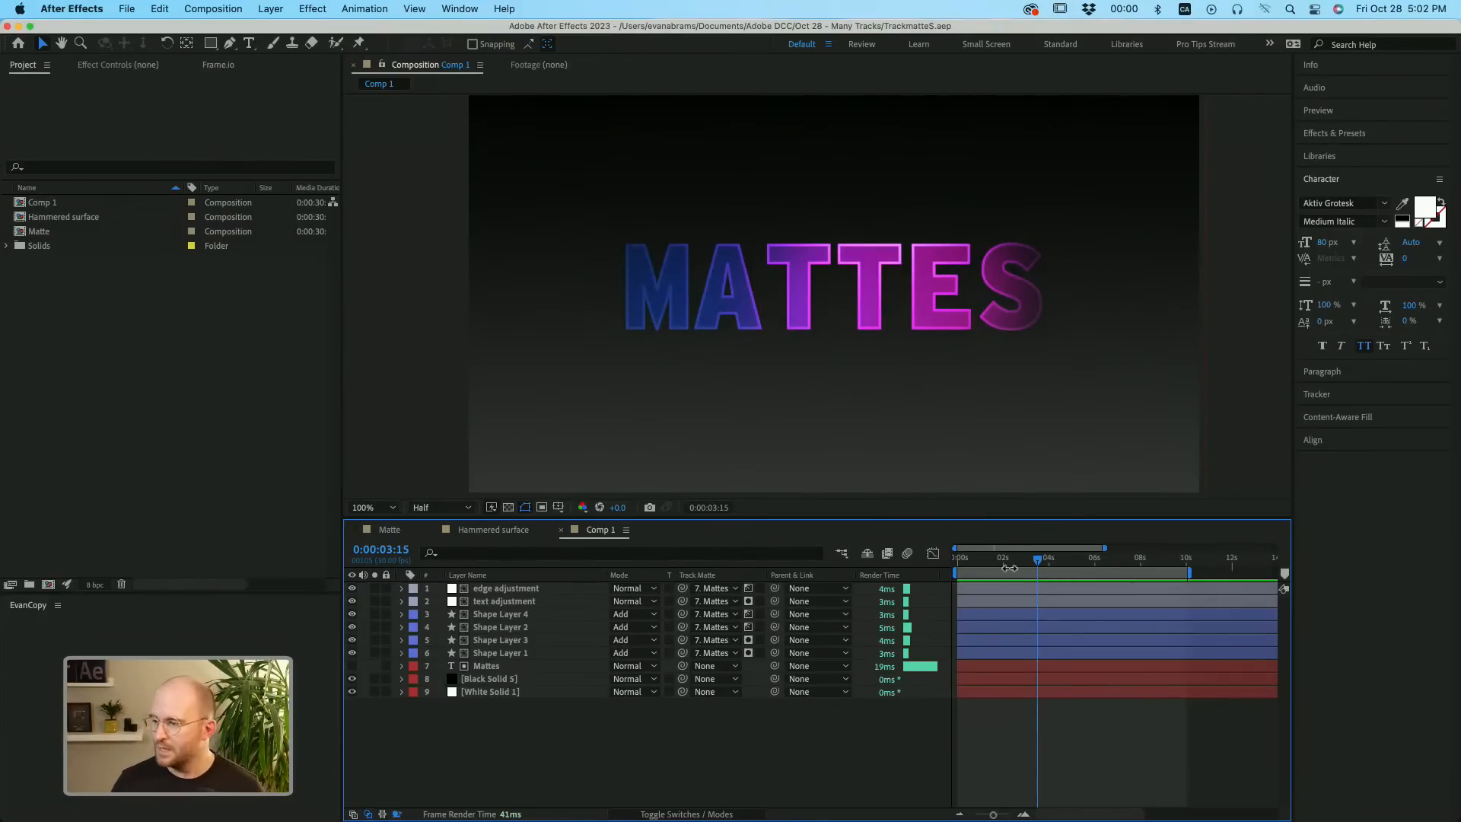
key(space)
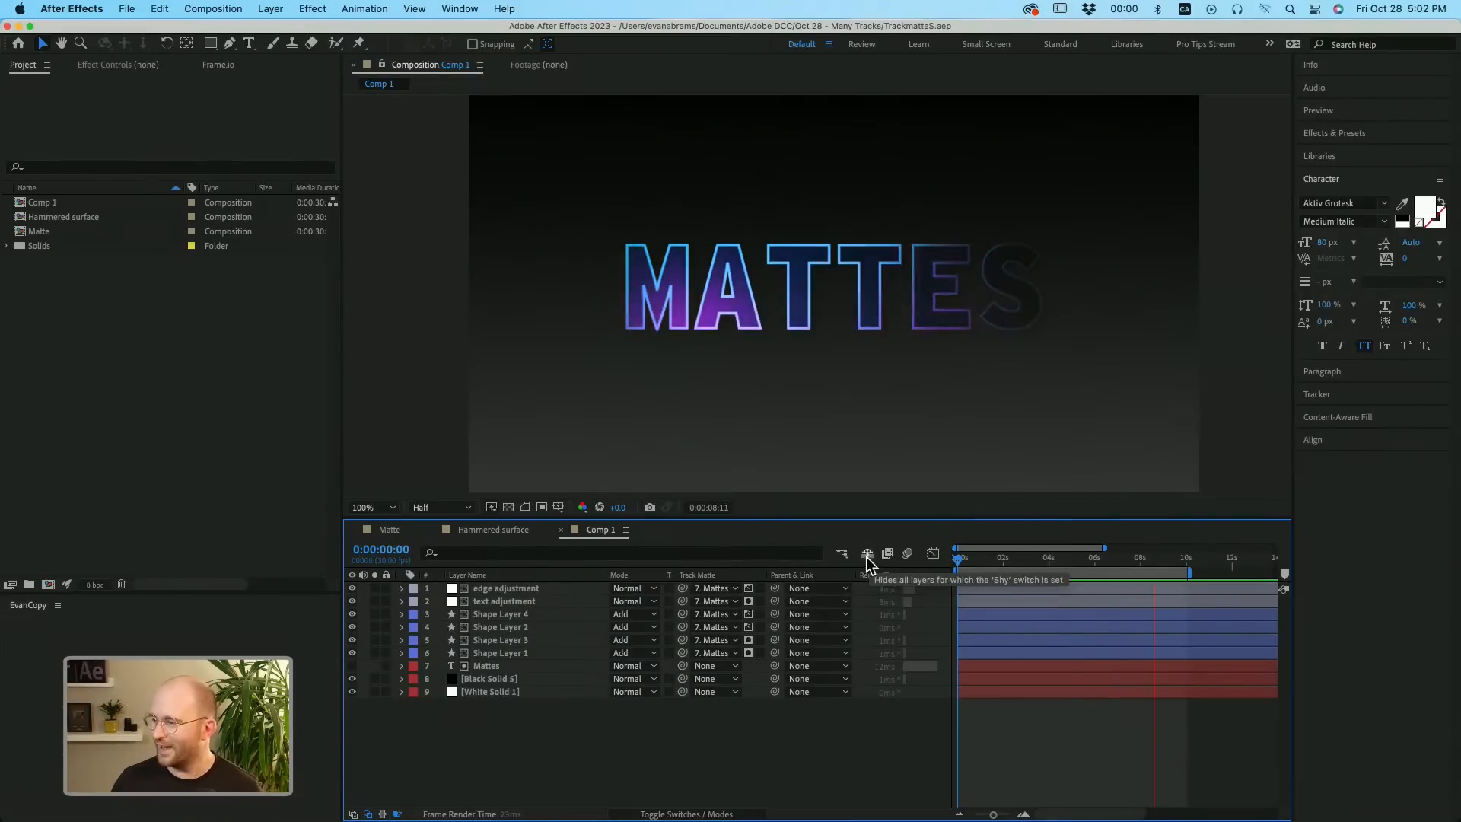
key(space)
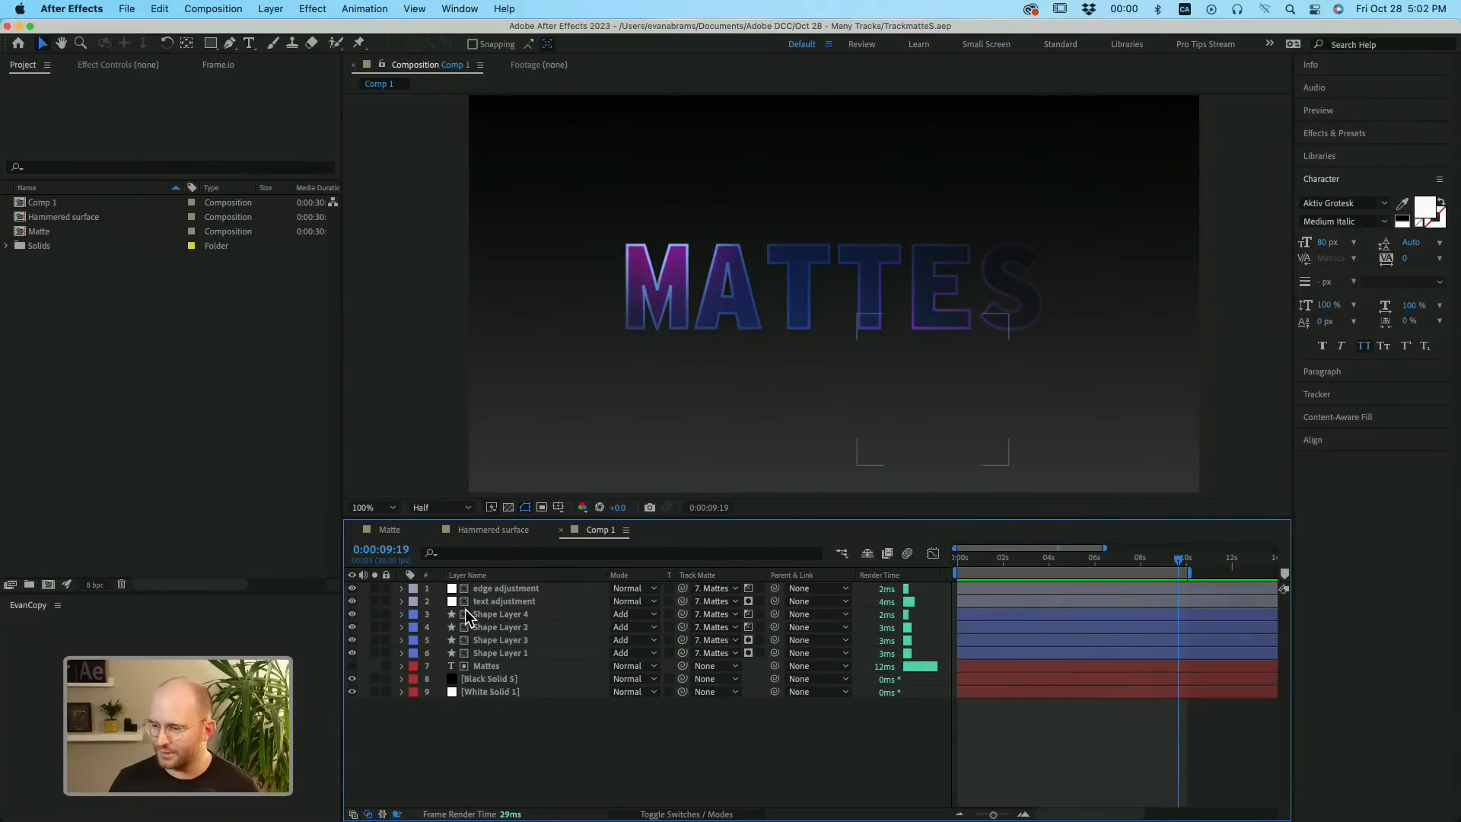
Solo Shape Layer 4 and scrub back to about 0:00:04:10 to examine how it fills the text edges.
click(487, 615)
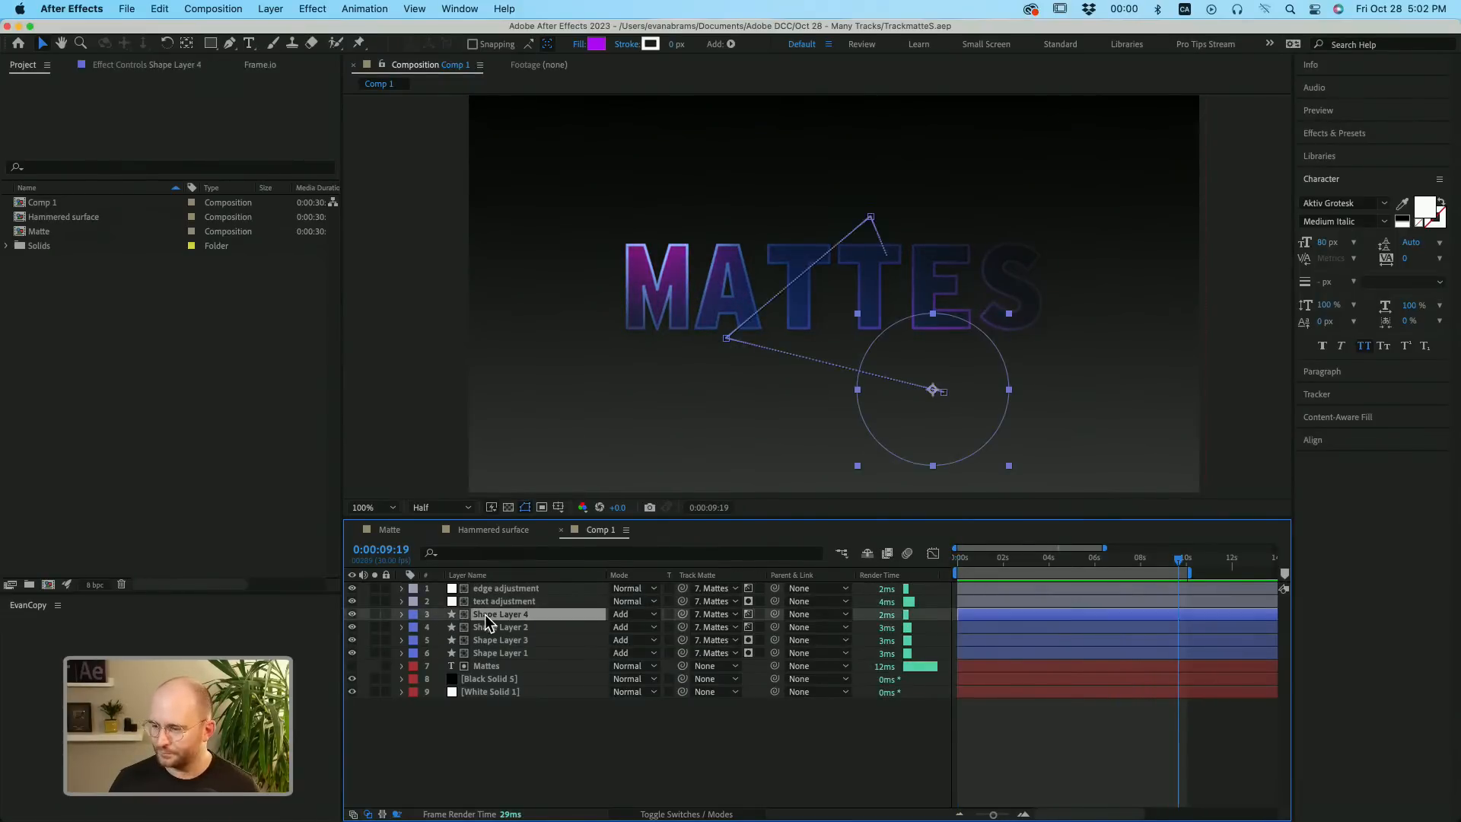
click(374, 614)
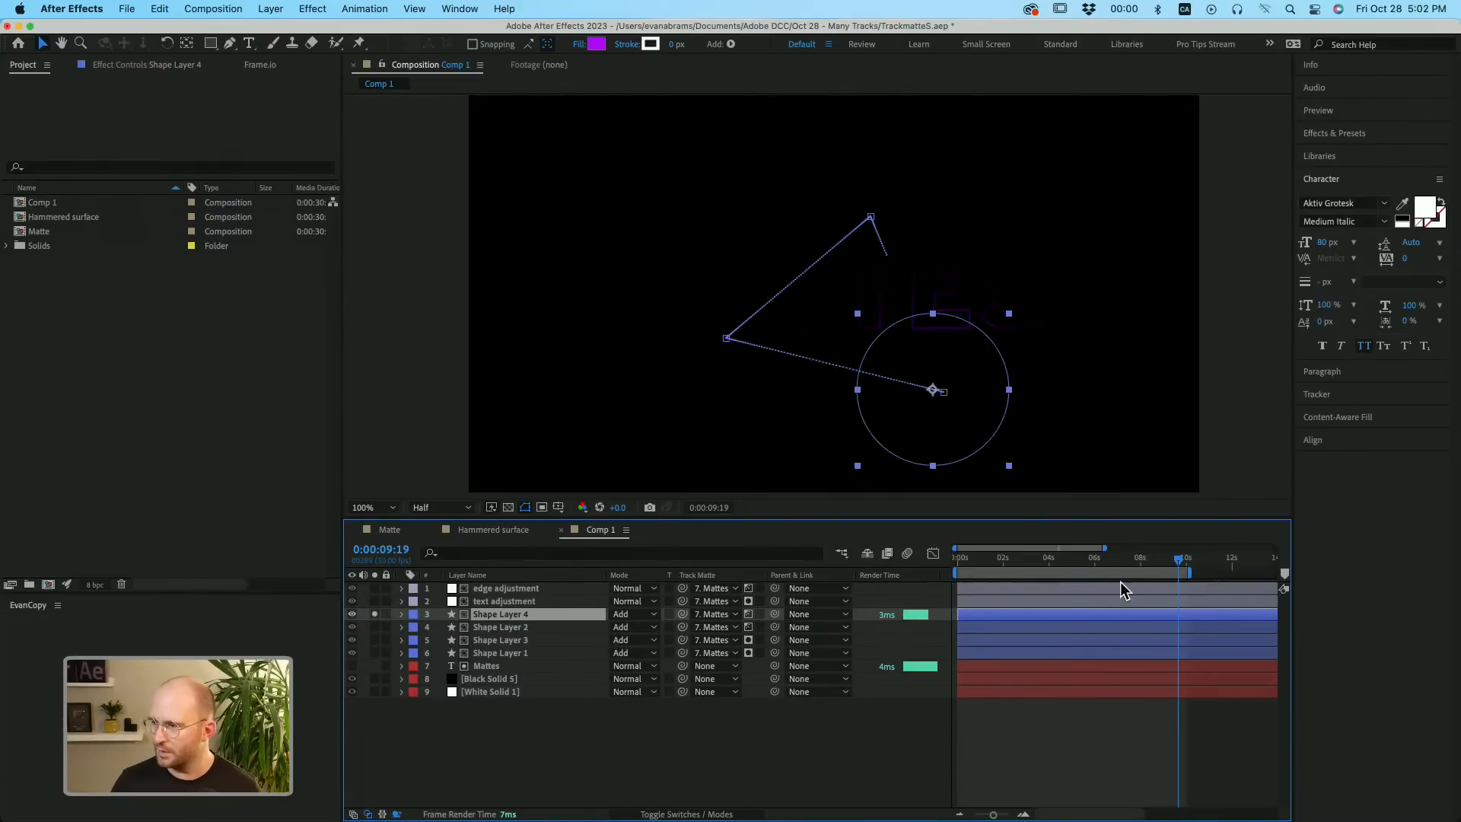
drag(1153, 569, 1057, 556)
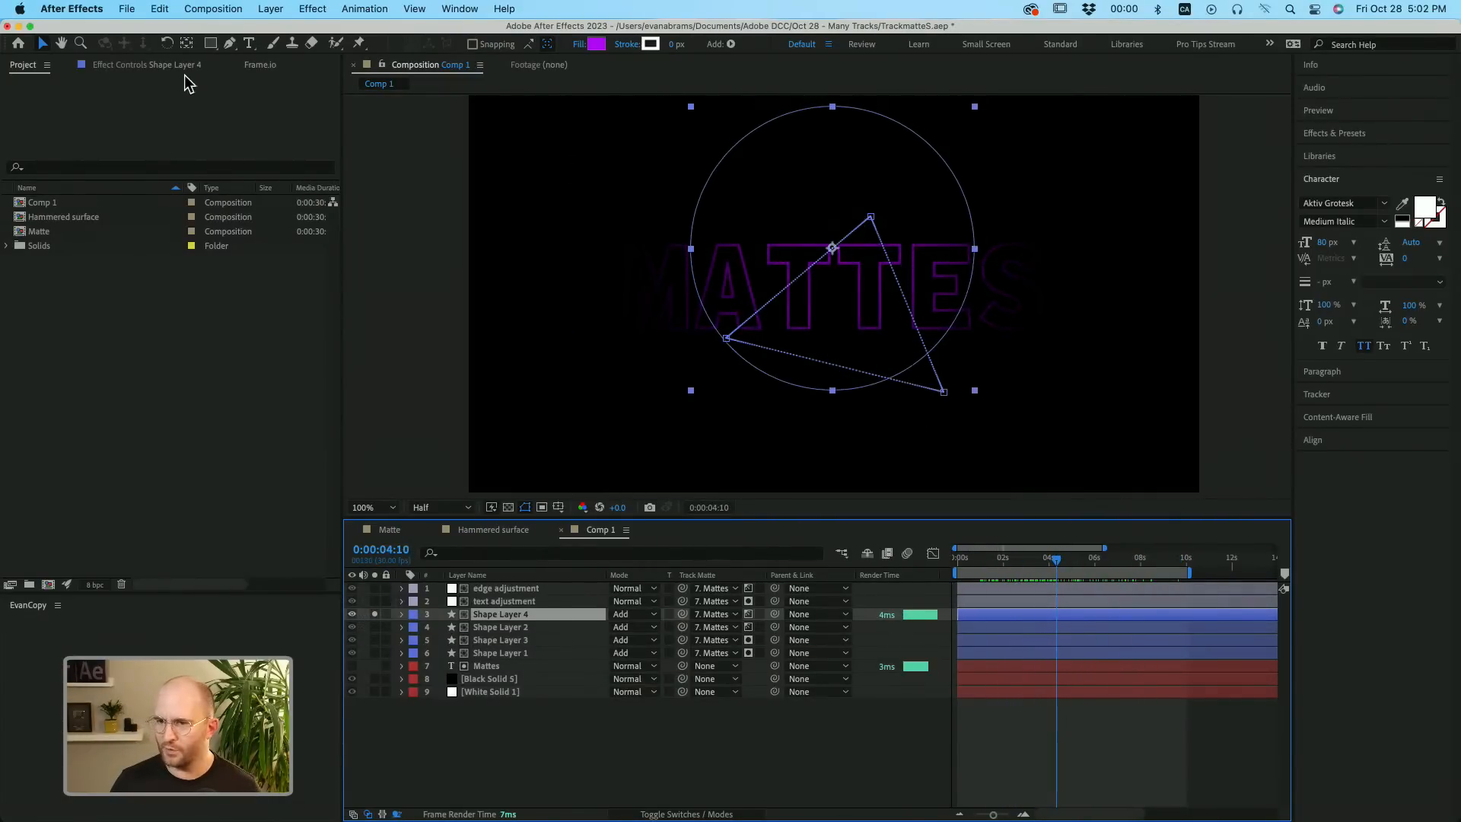
Show Shape Layer 4's effect settings and turn on the transparency grid, moving the time to about 0:00:04:23.
click(163, 66)
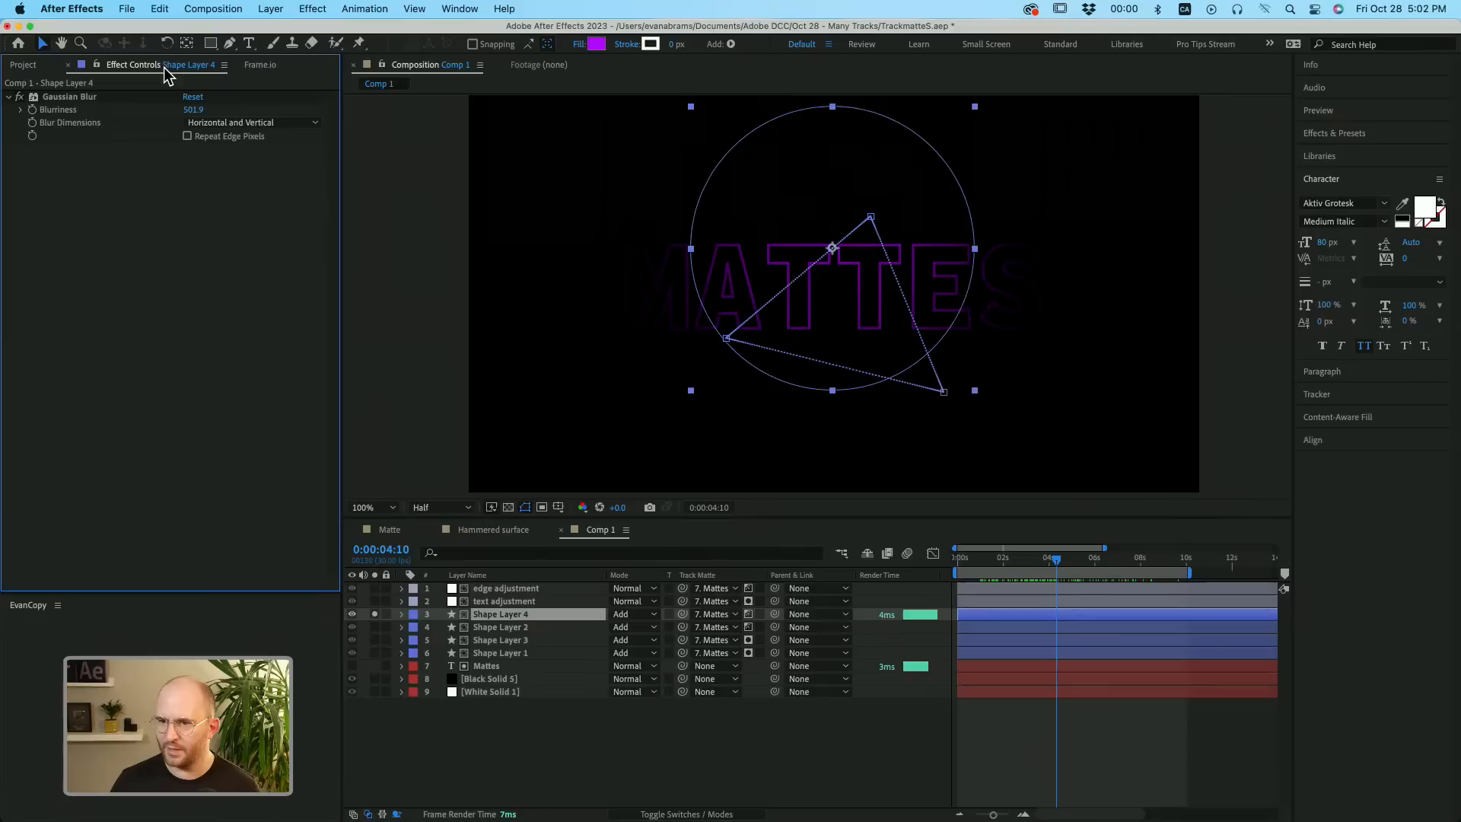
click(1062, 562)
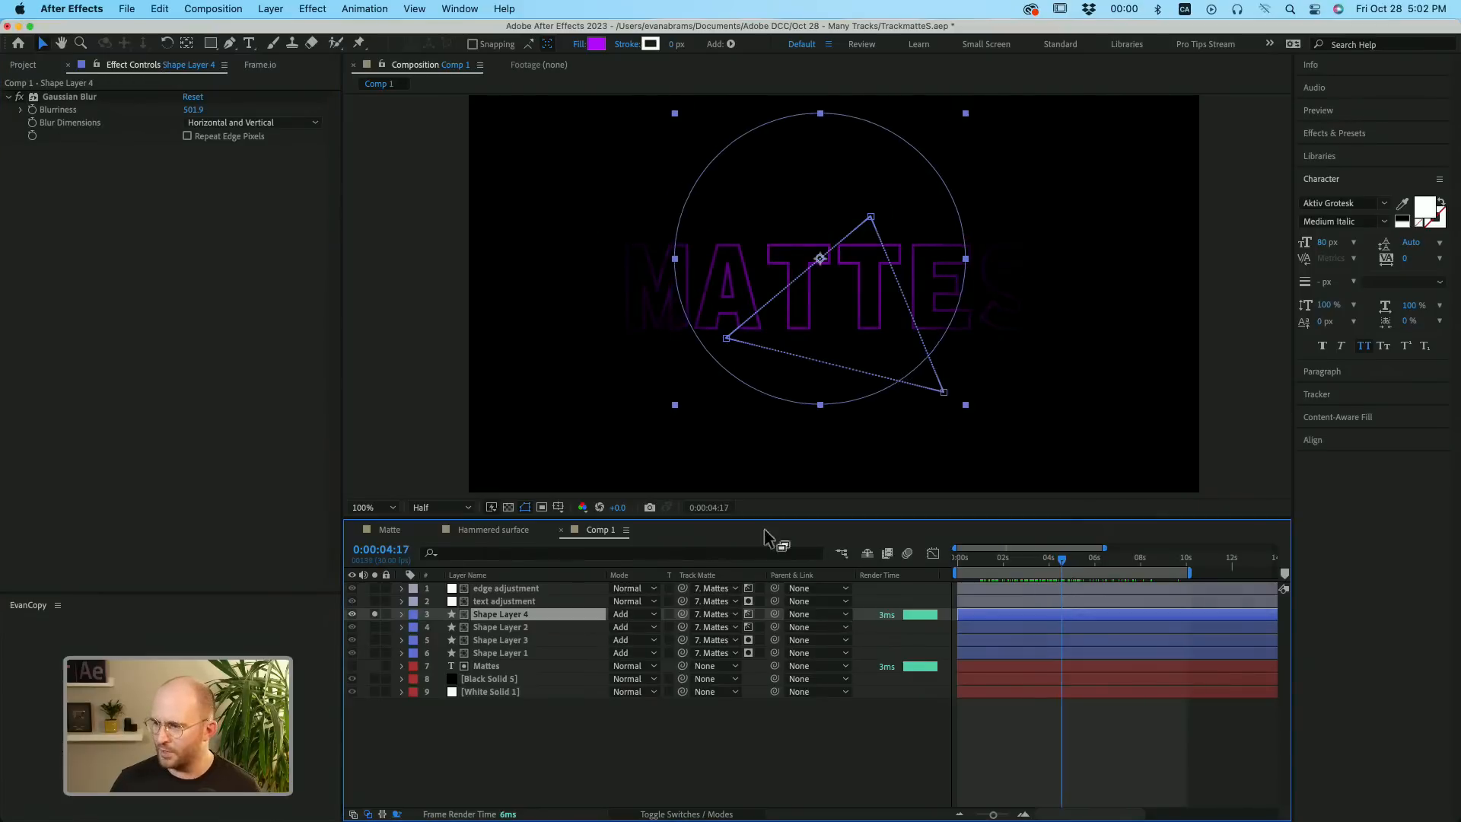
click(506, 507)
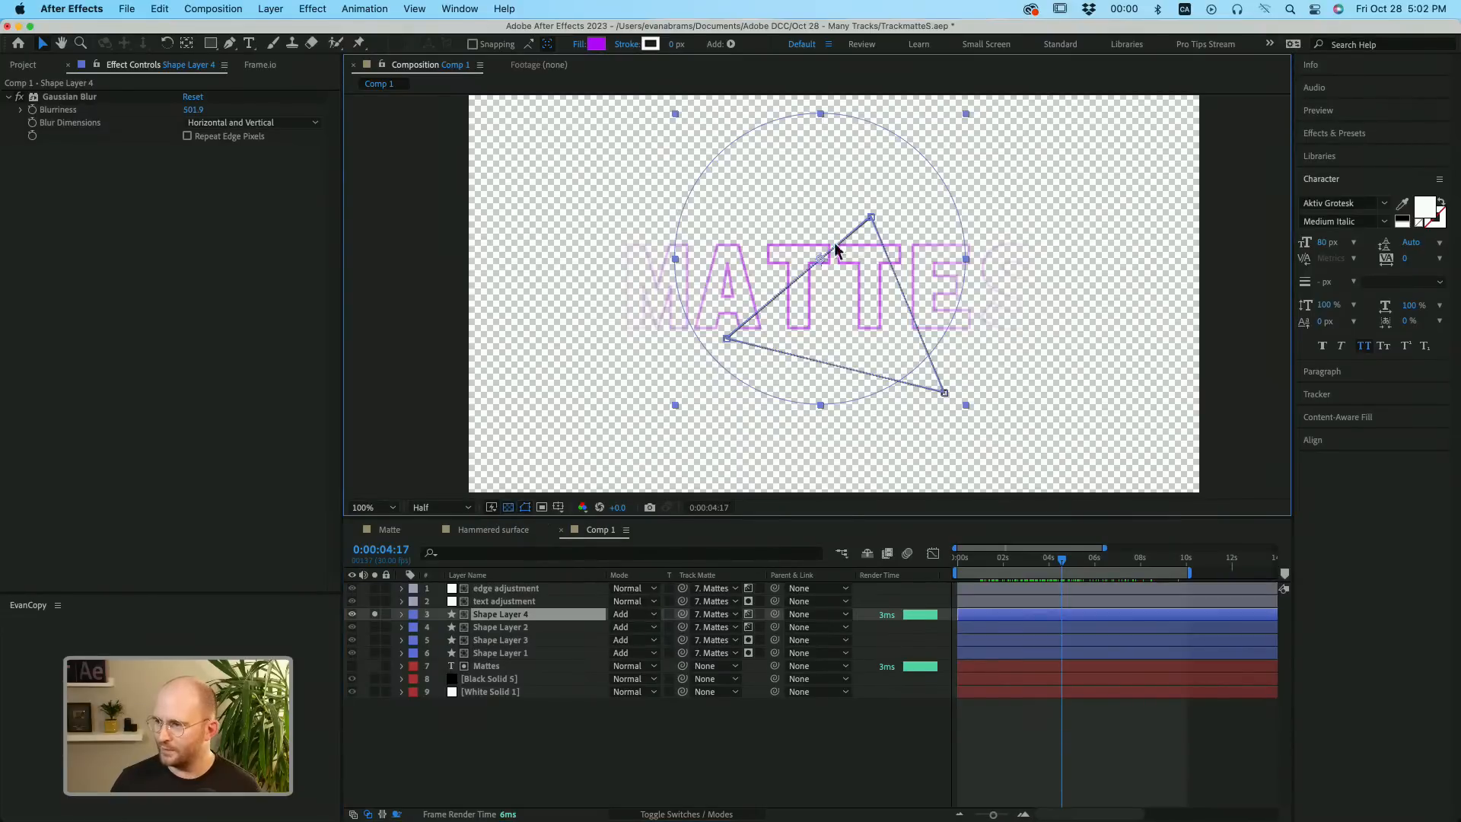
mouse_move(1059, 559)
mouse_down()
mouse_move(971, 560)
mouse_move(1093, 561)
mouse_move(1066, 561)
mouse_up()
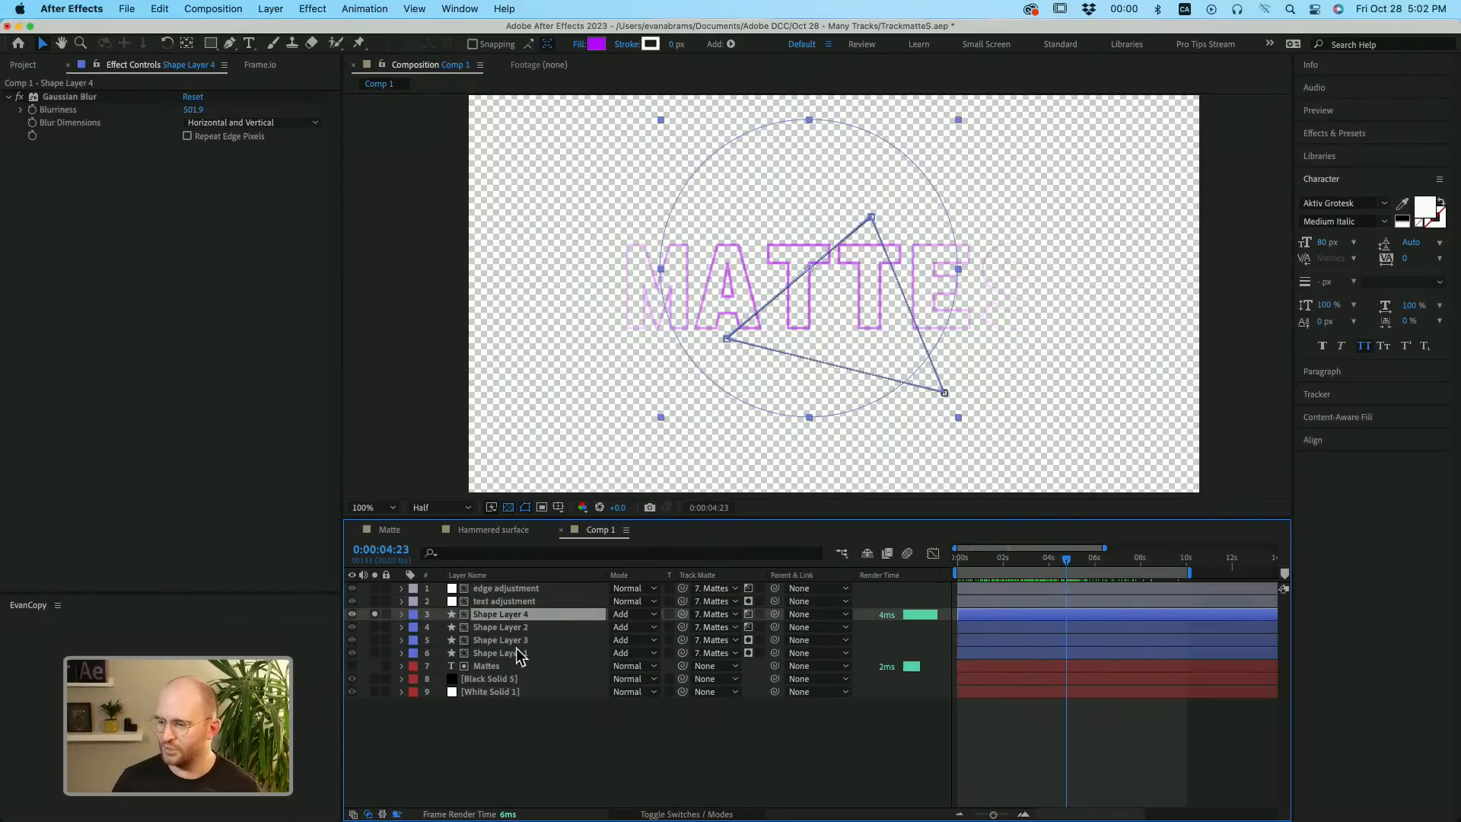
Solo Shape Layer 3 at about 0:00:01:21, then solo all six matted layers and select the Mattes text layer.
click(374, 640)
drag(1065, 560, 997, 561)
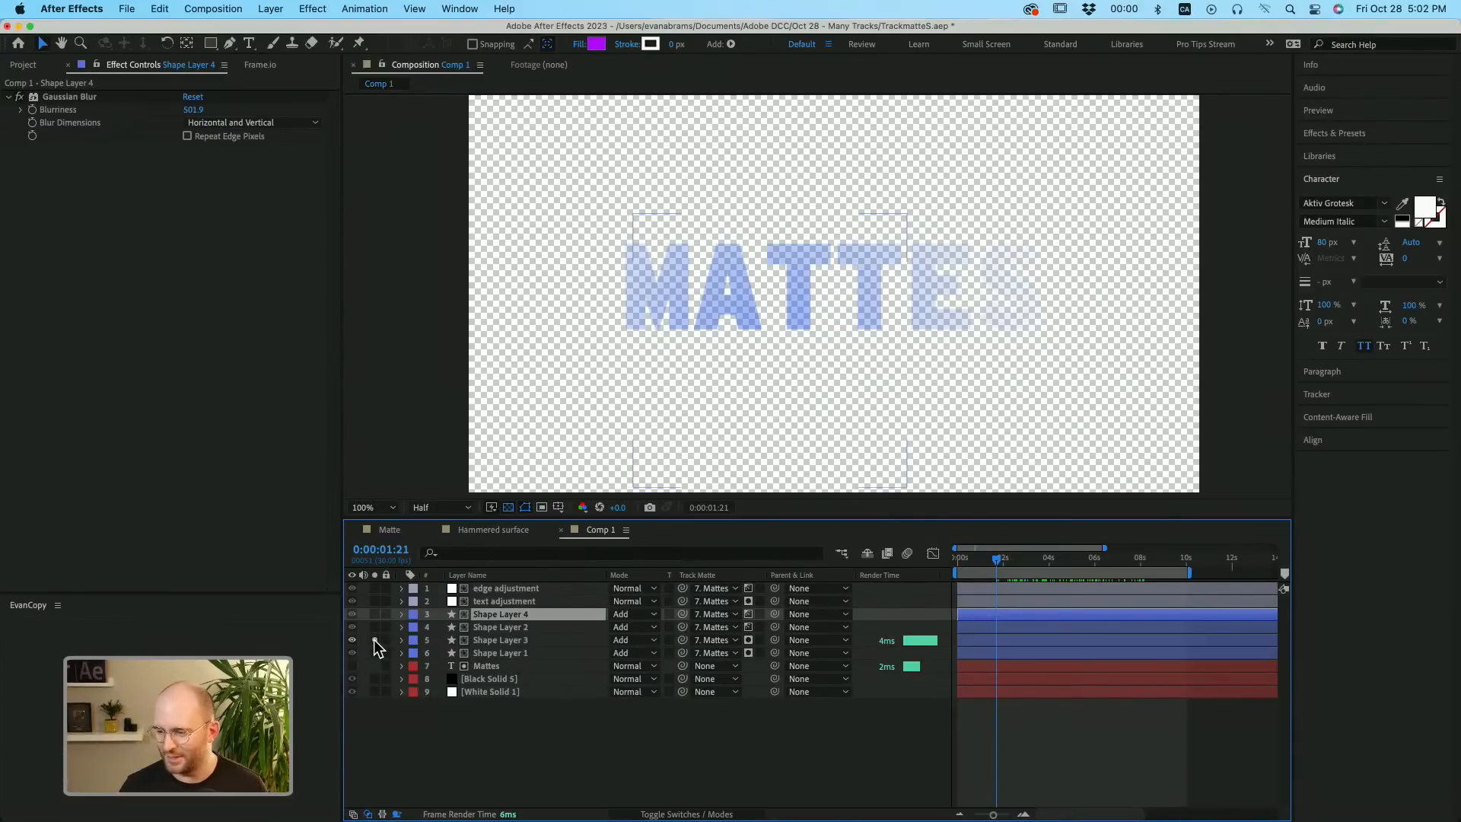
drag(373, 639, 375, 588)
click(487, 666)
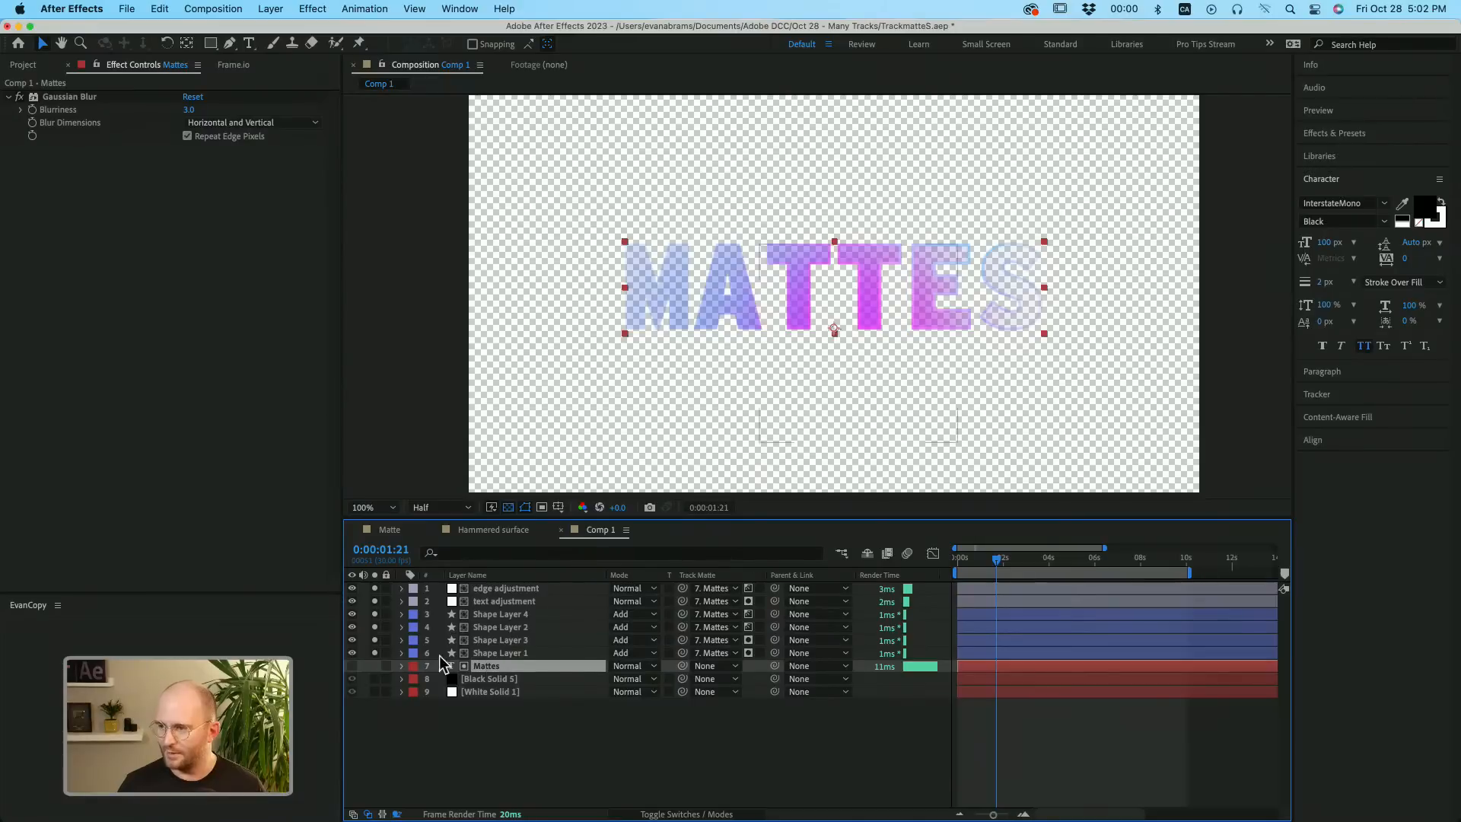
Turn off solo on all layers and scrub through Comp 1 to review the full composite.
drag(377, 654, 376, 598)
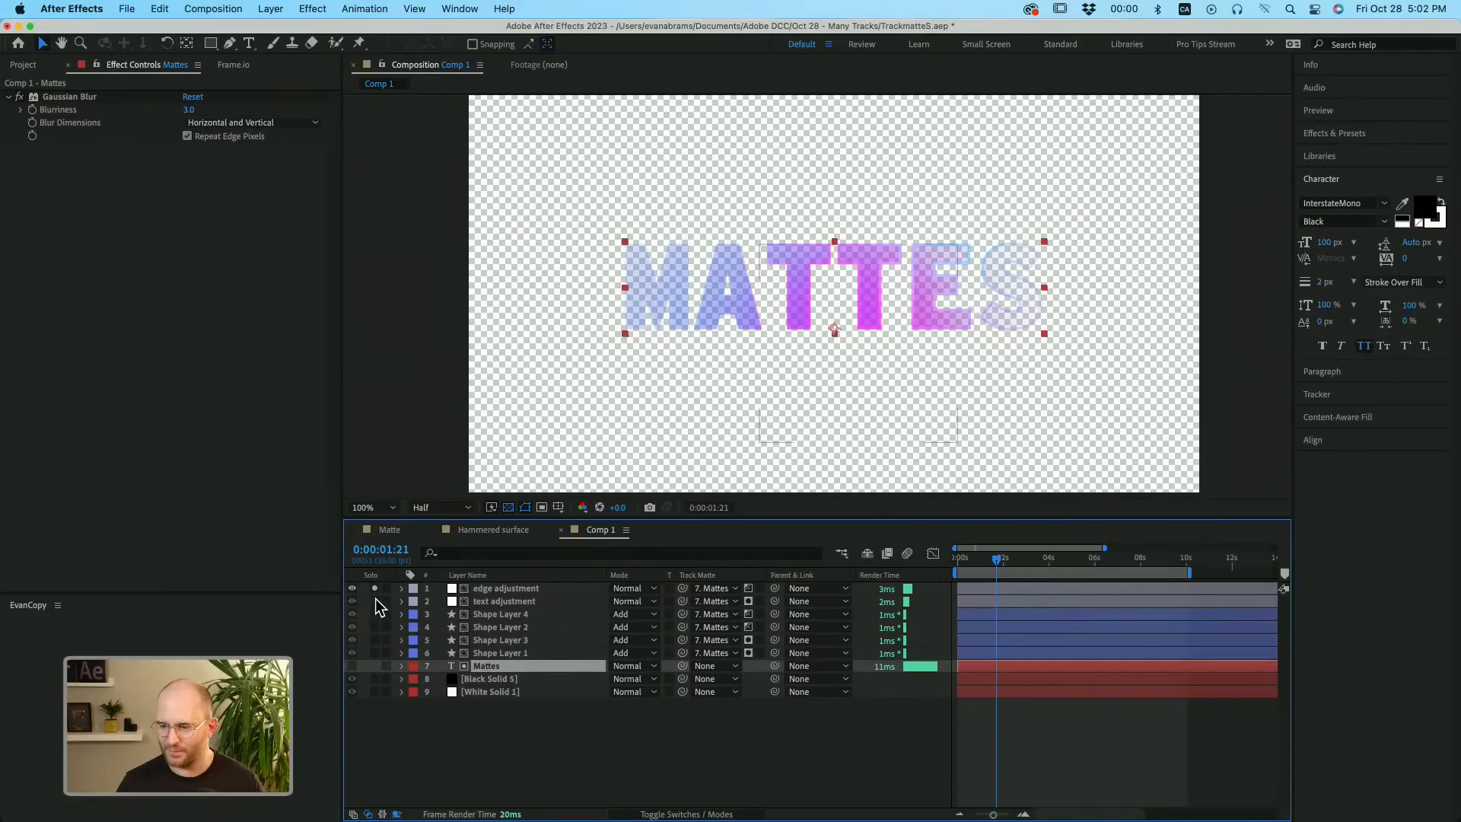
click(375, 589)
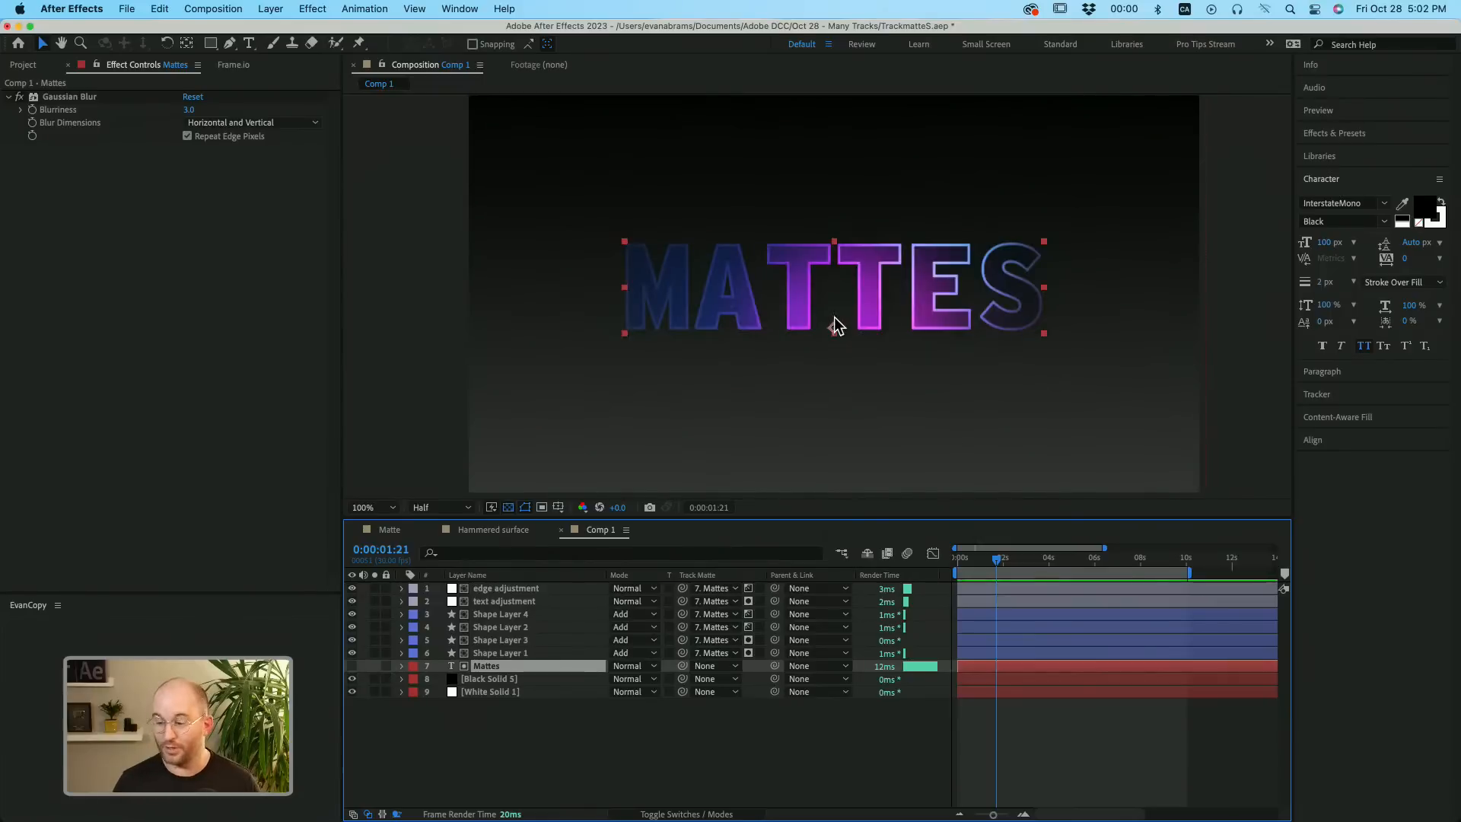
drag(996, 558, 1076, 569)
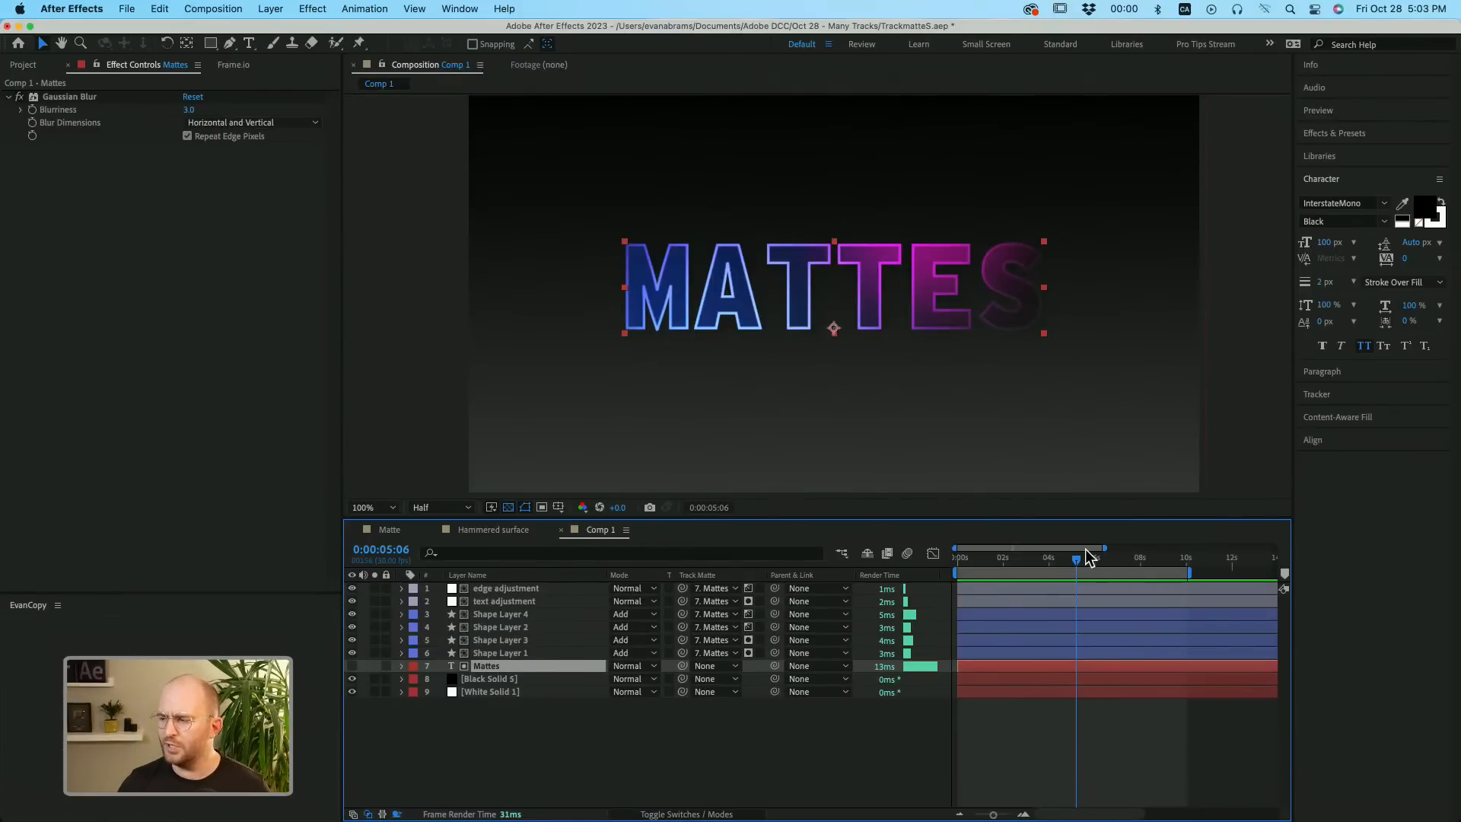
drag(1089, 558, 1023, 543)
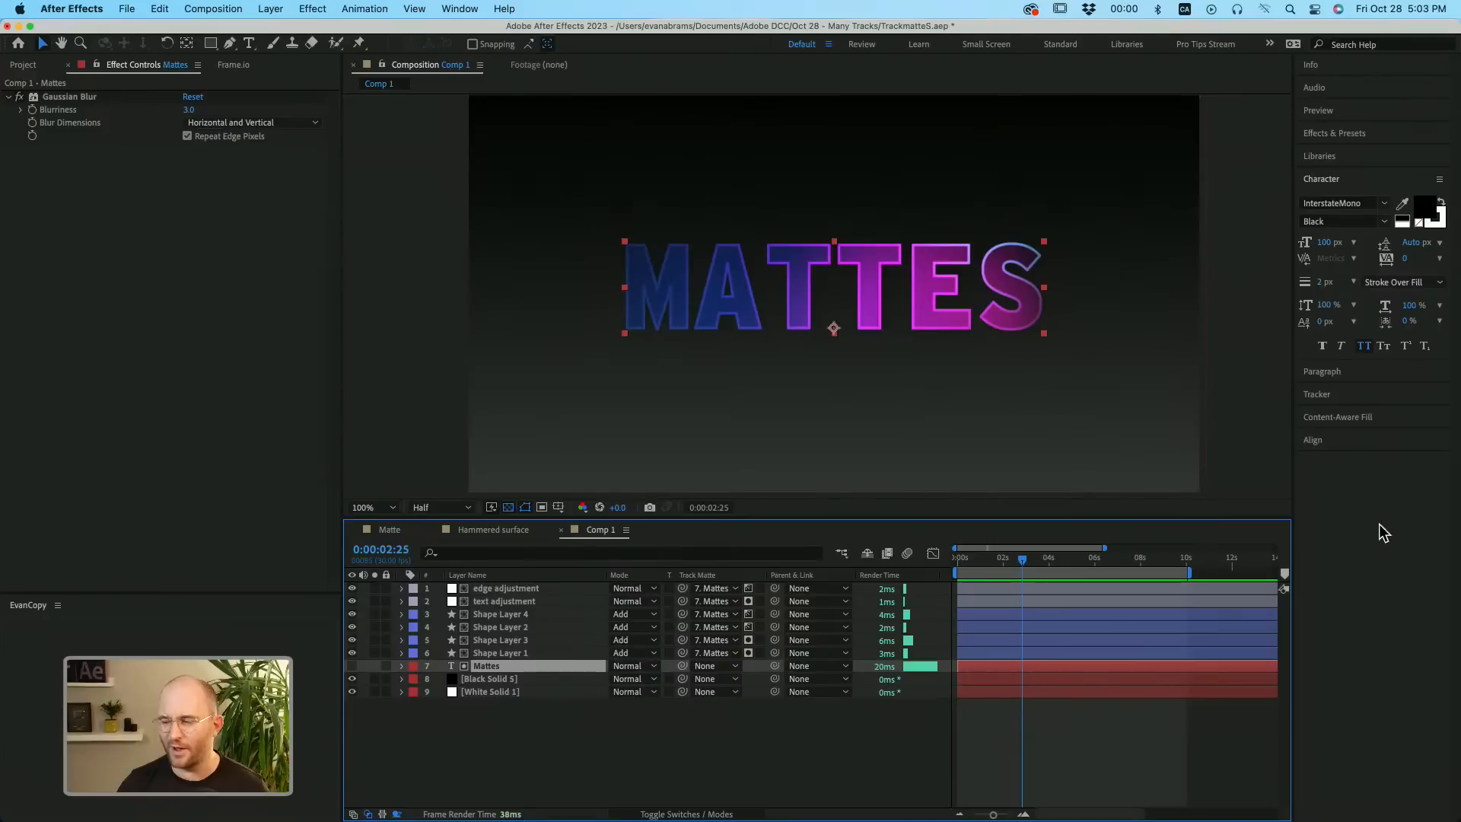
click(653, 719)
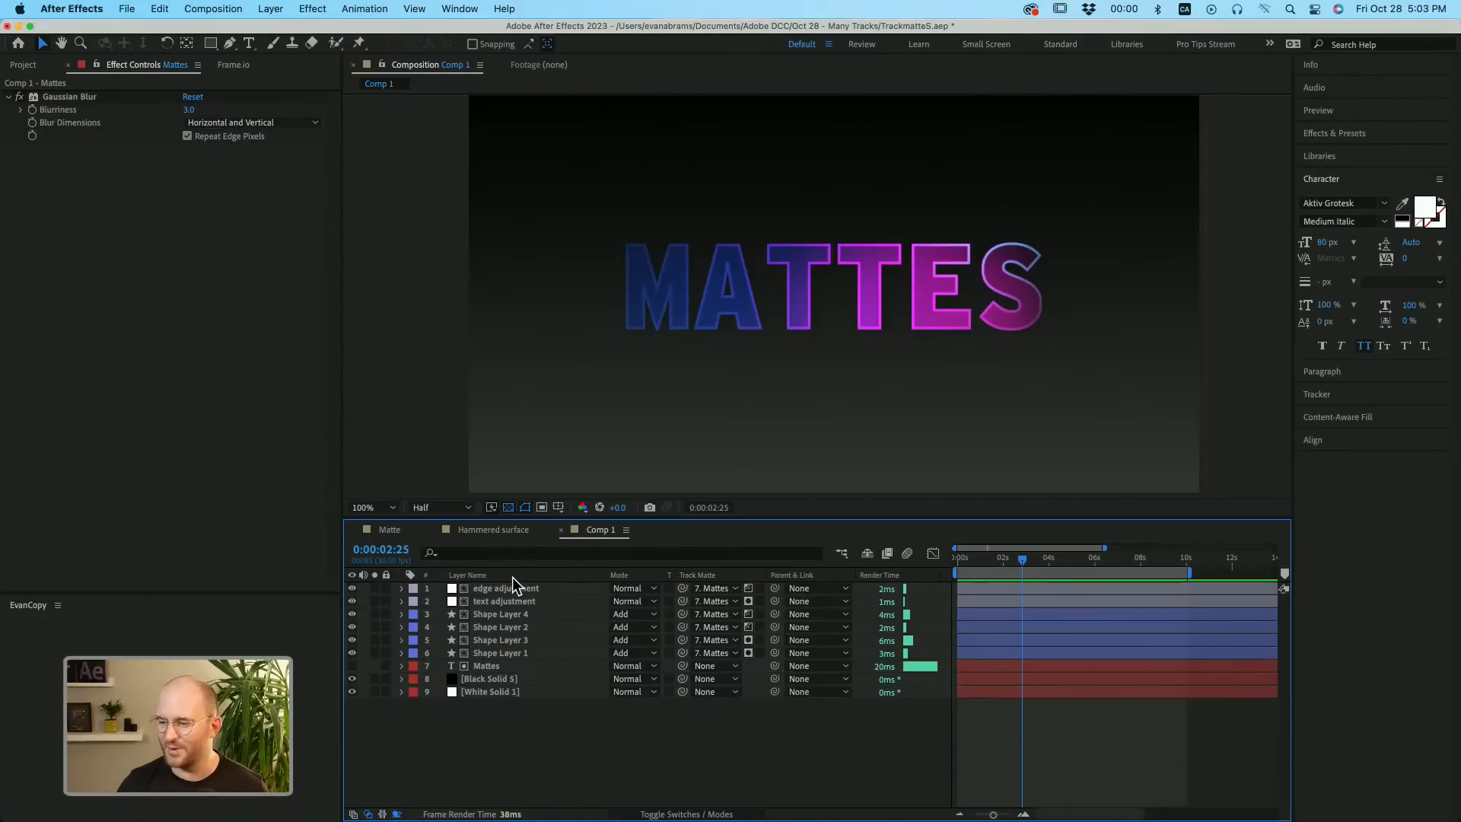
Switch to the Hammered surface composition and preview its expanding ring animation from the start.
click(482, 531)
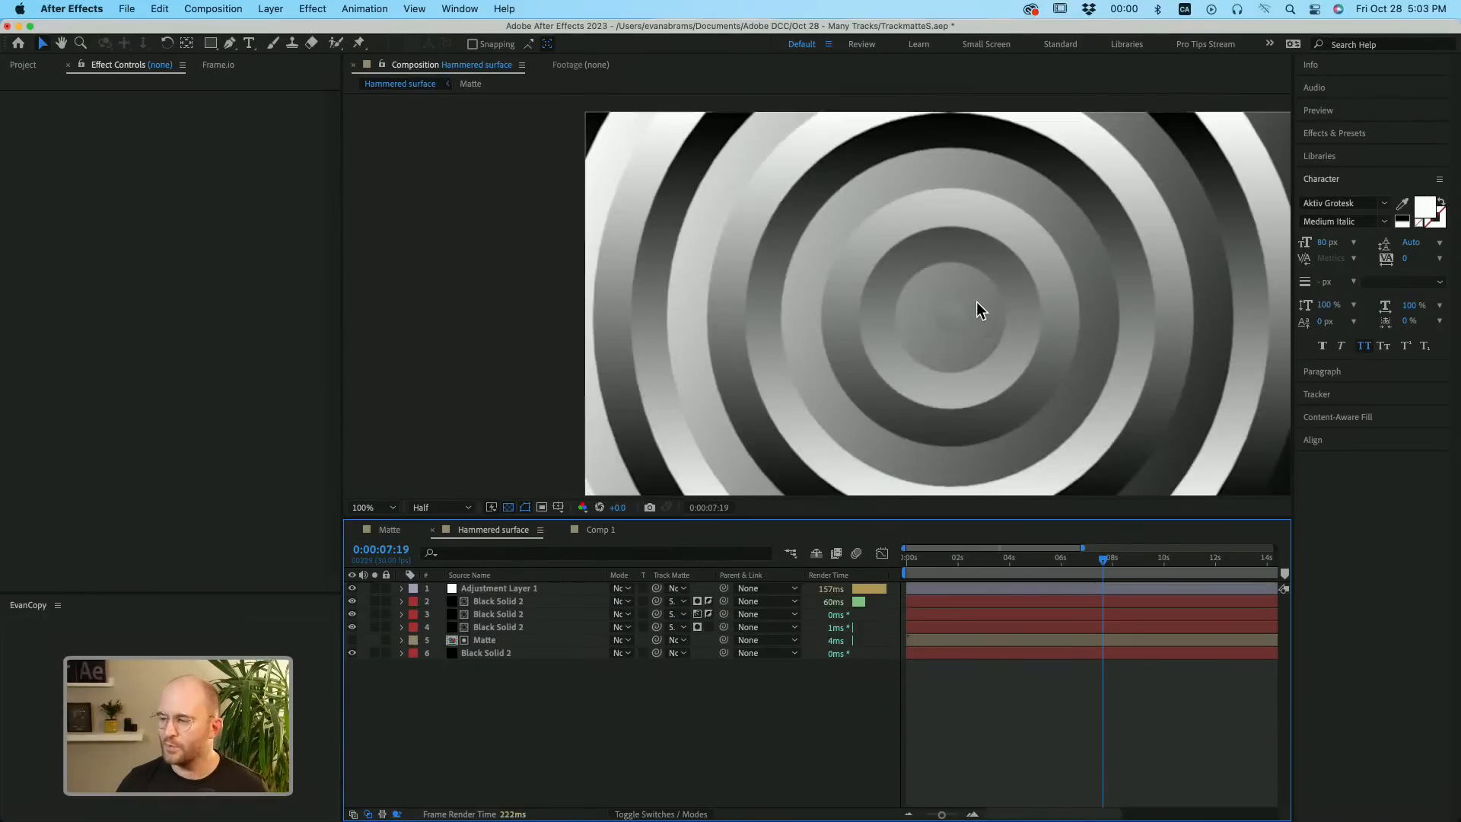
drag(1016, 560, 839, 580)
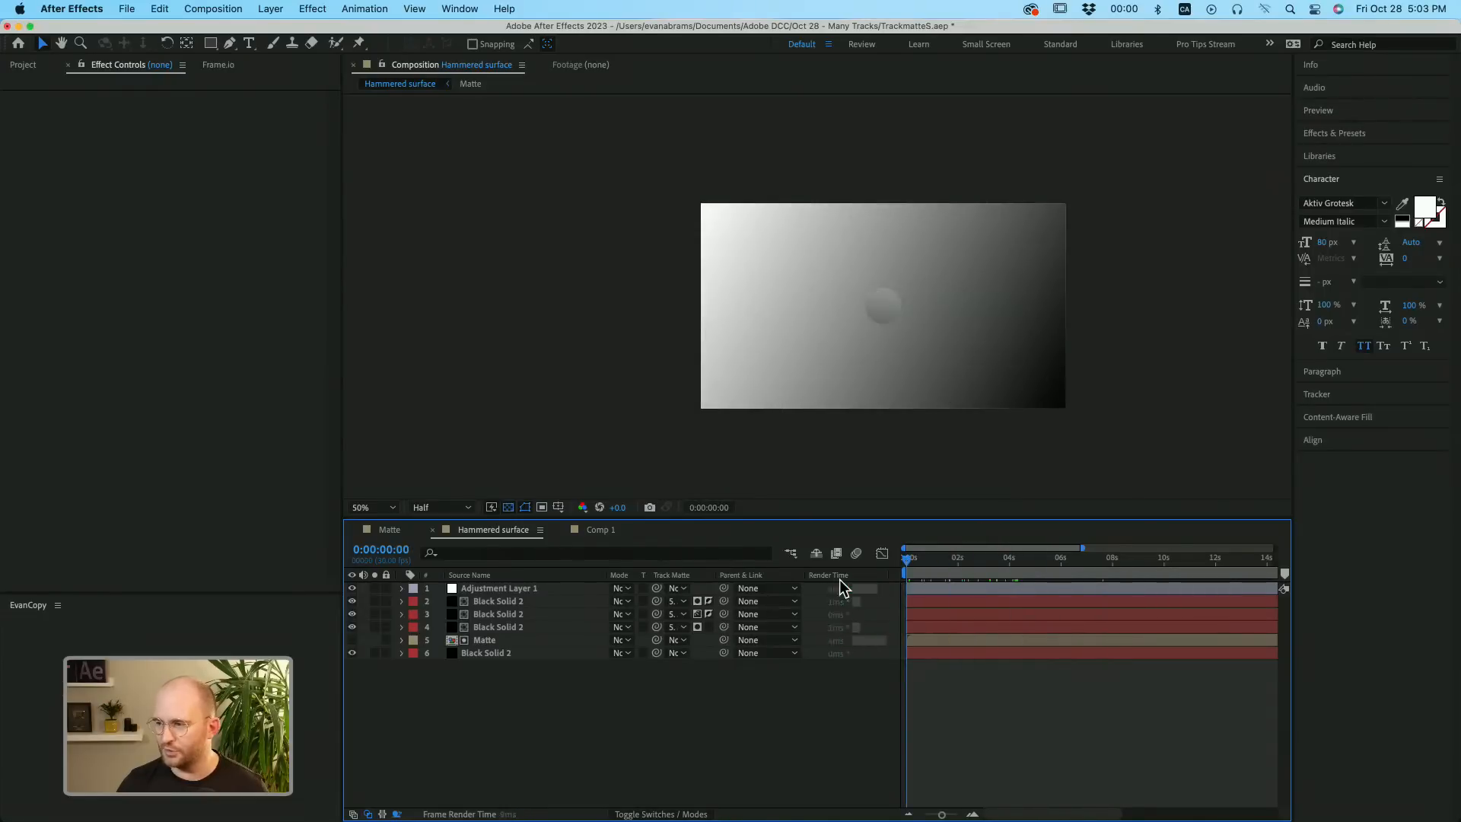
key(space)
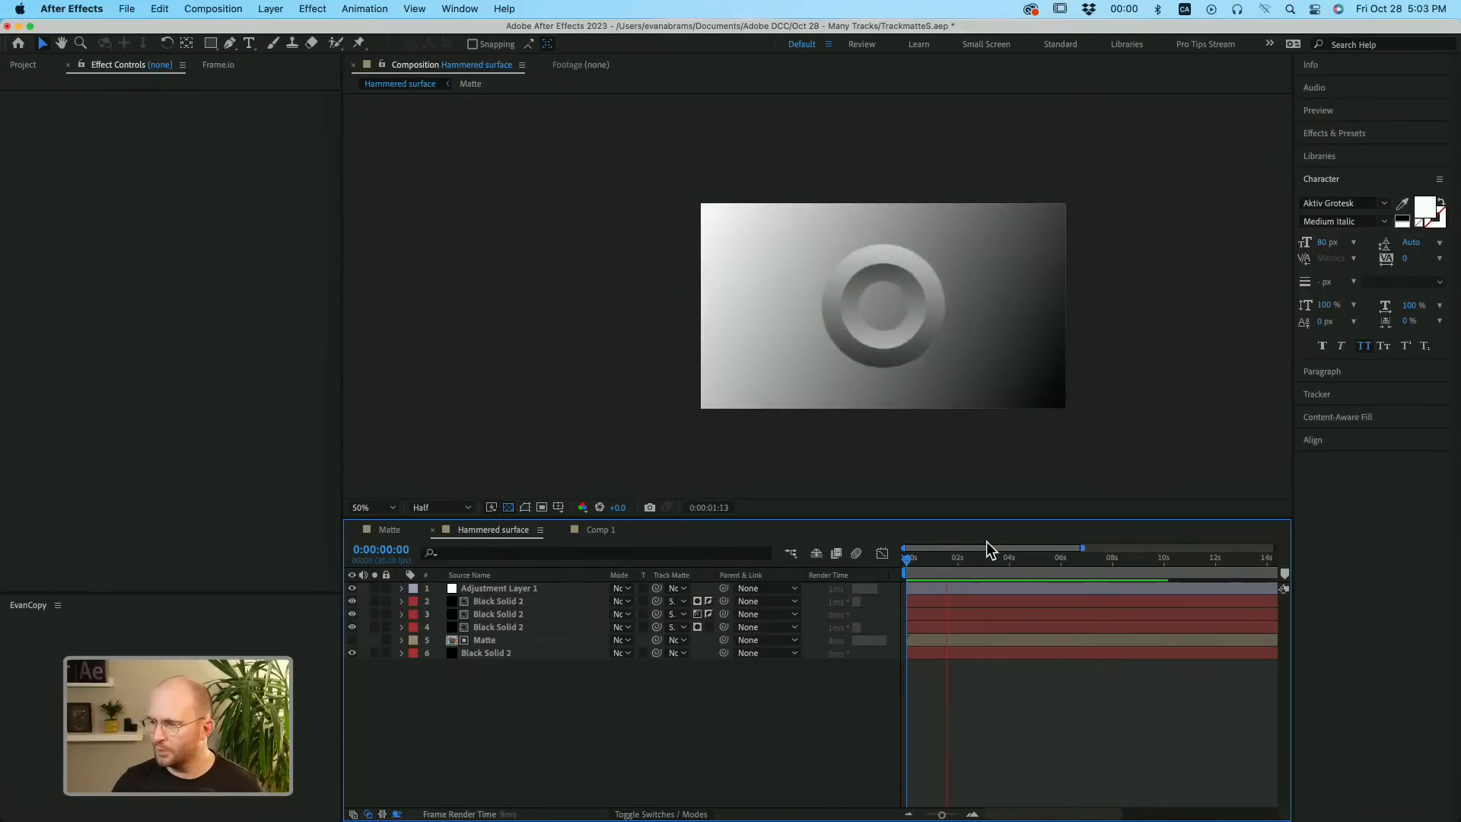
key(.)
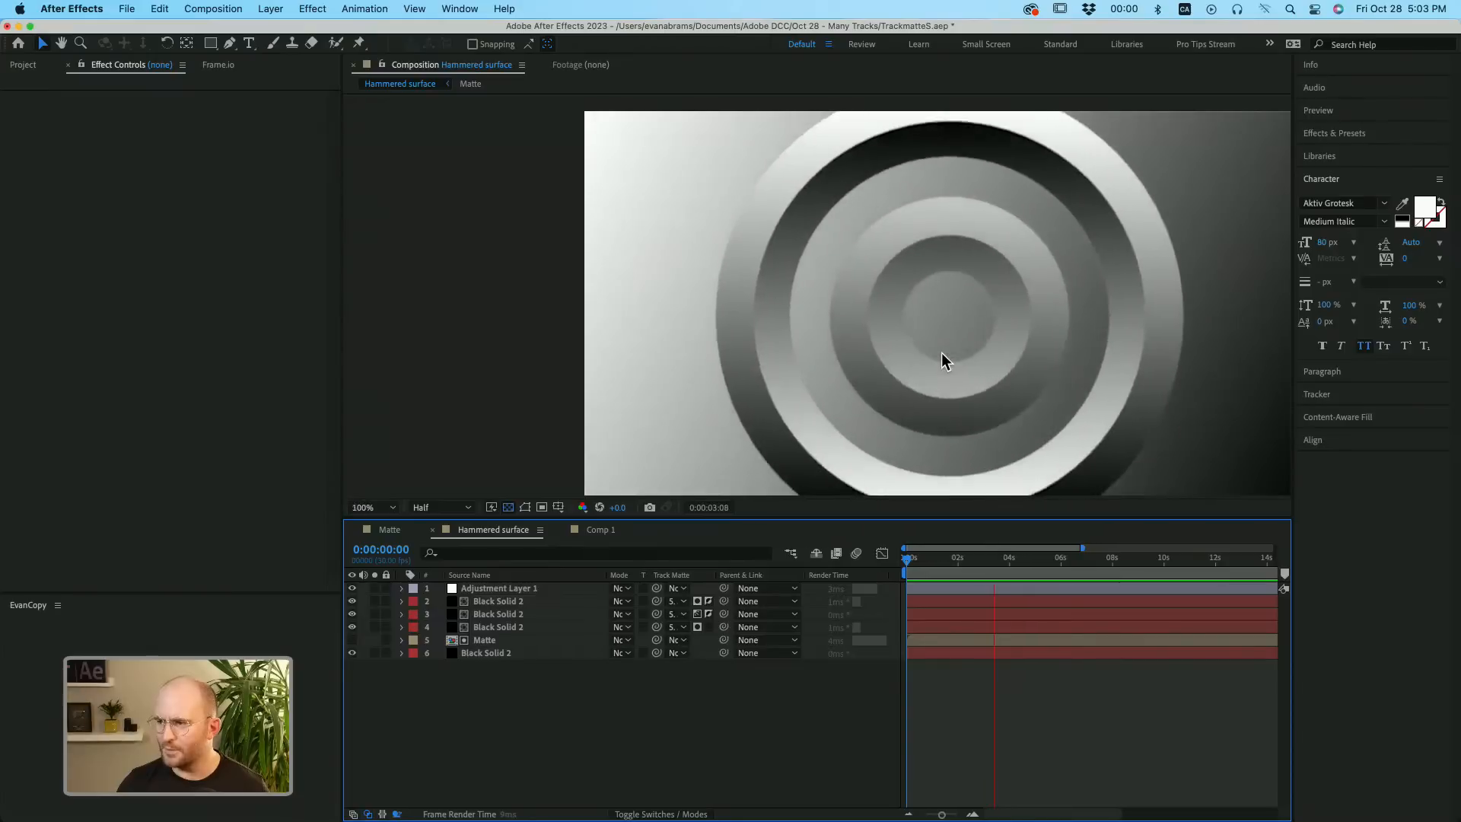
key(space)
drag(935, 352, 875, 350)
key(space)
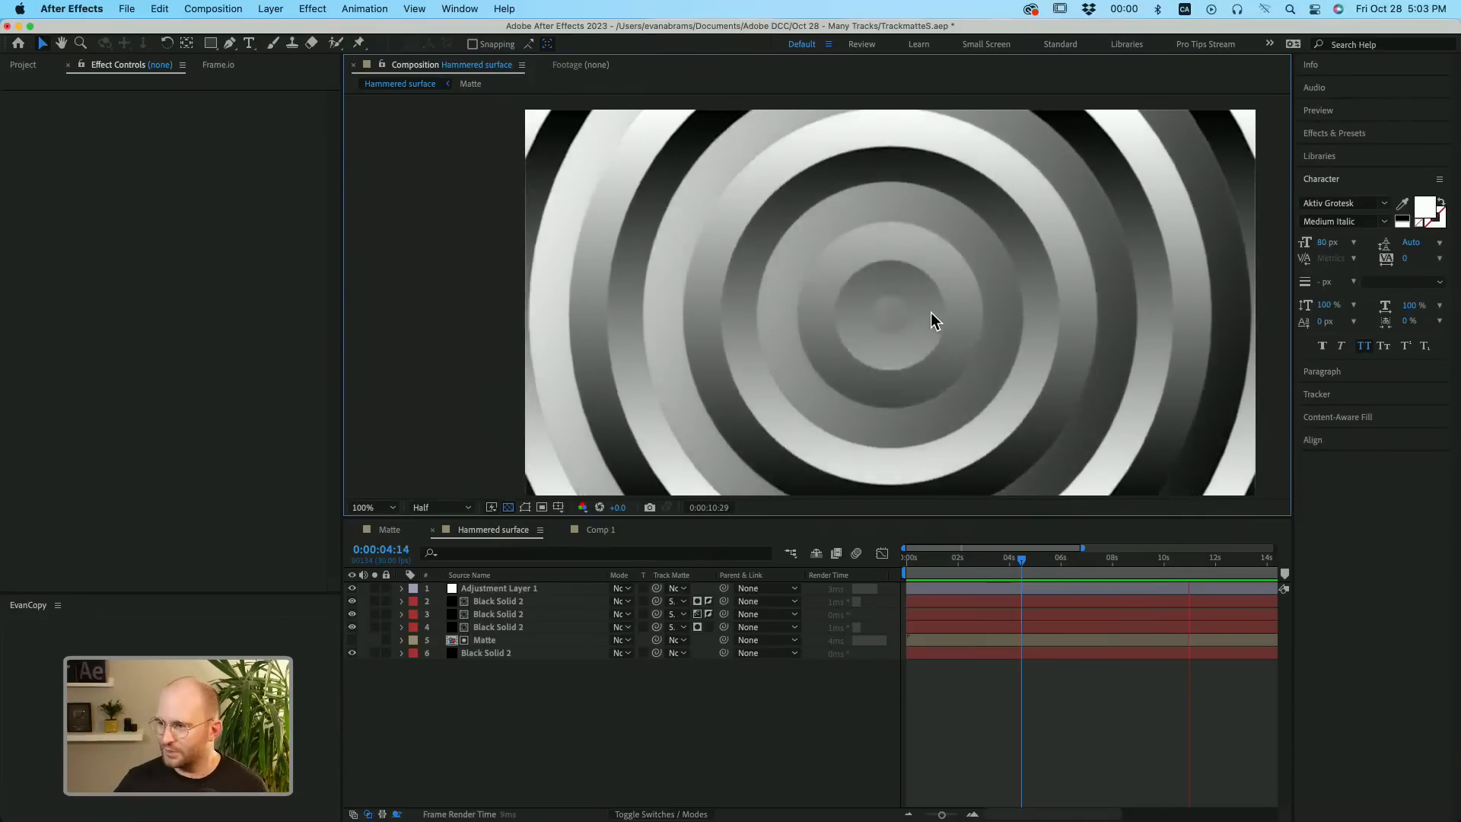
key(space)
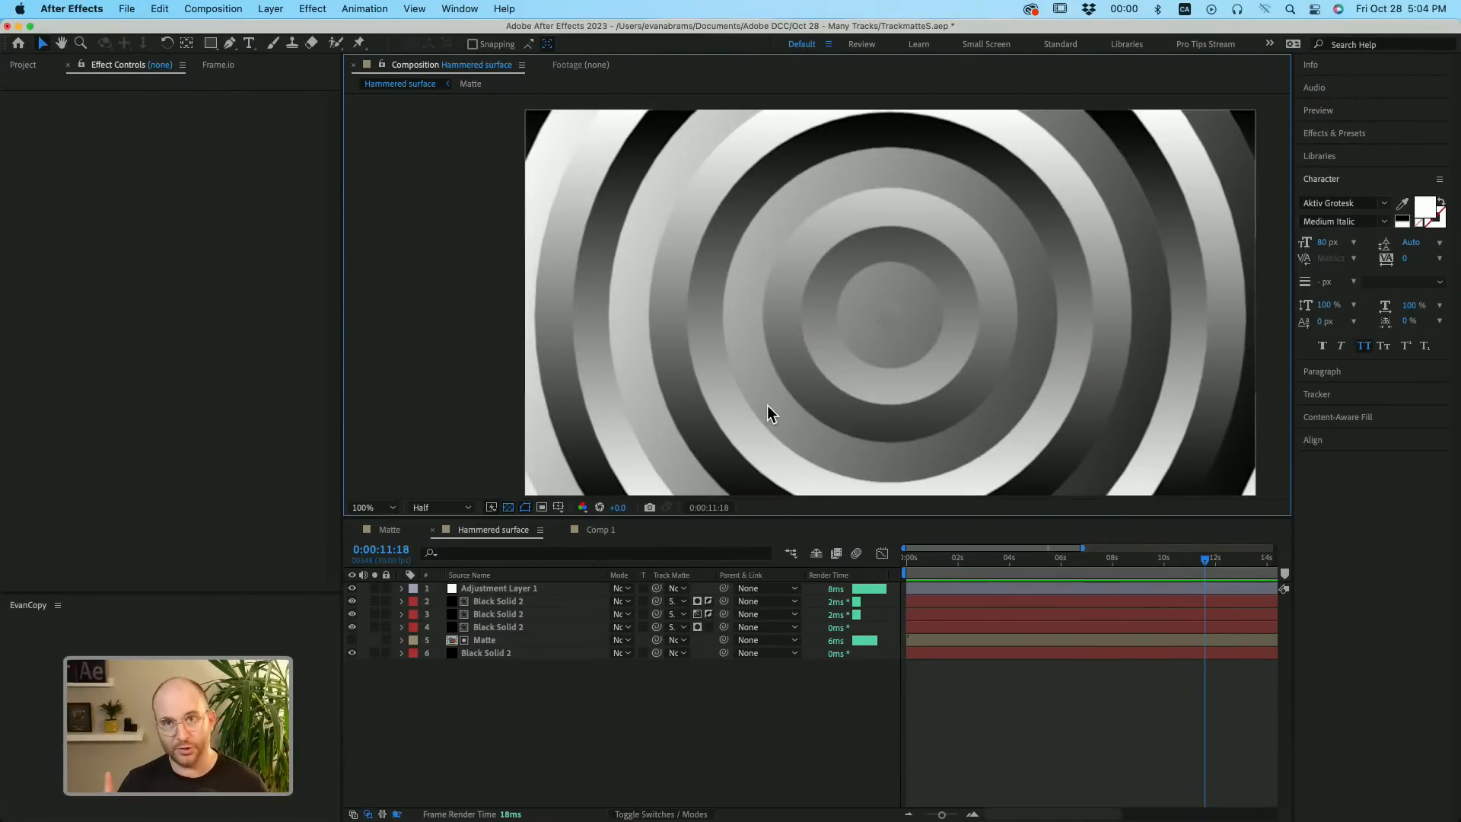
Open the nested Matte composition and scrub to about 0:00:07:05.
click(488, 644)
double_click(484, 645)
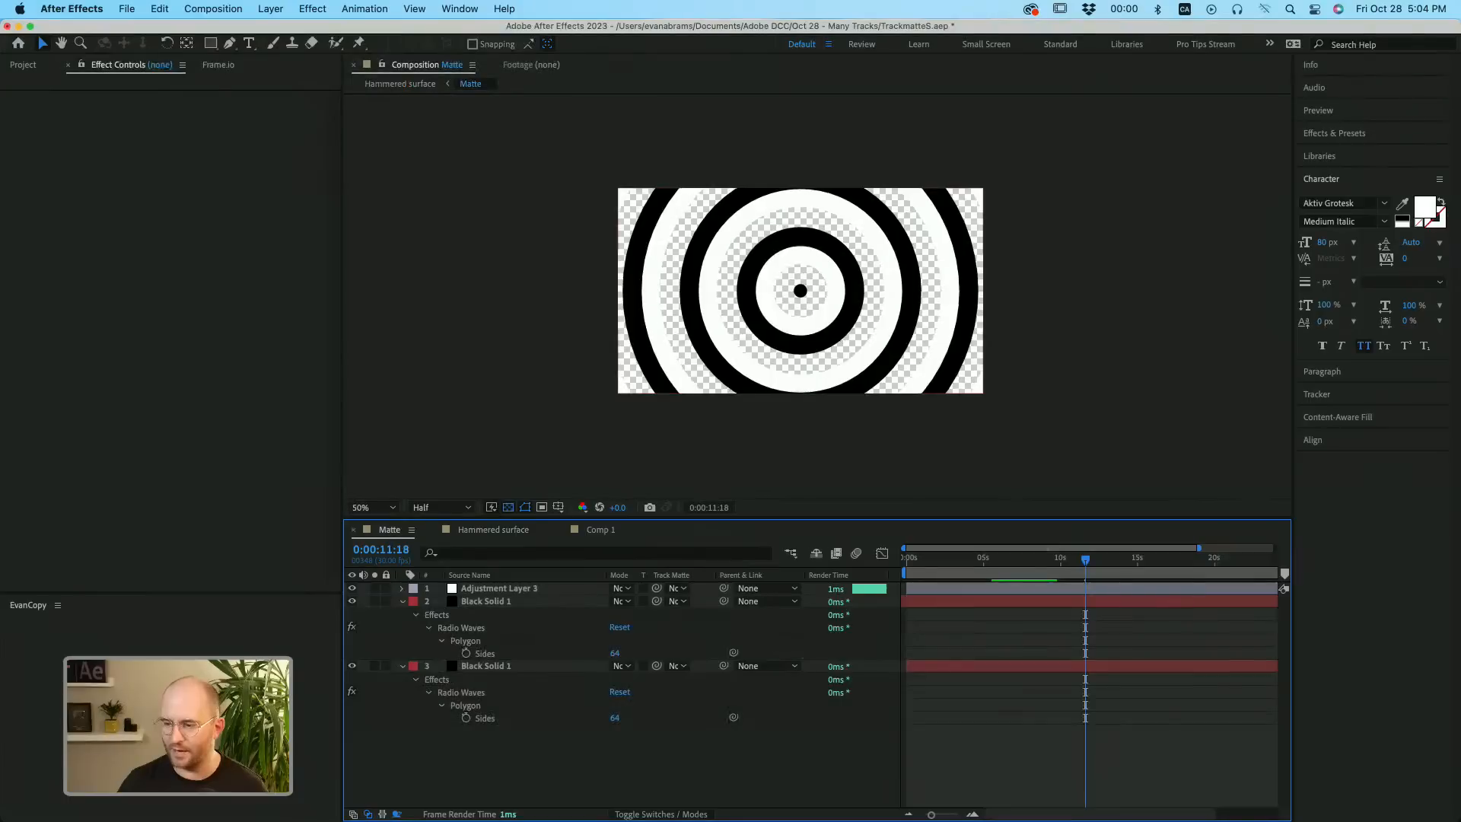
drag(911, 561, 1022, 567)
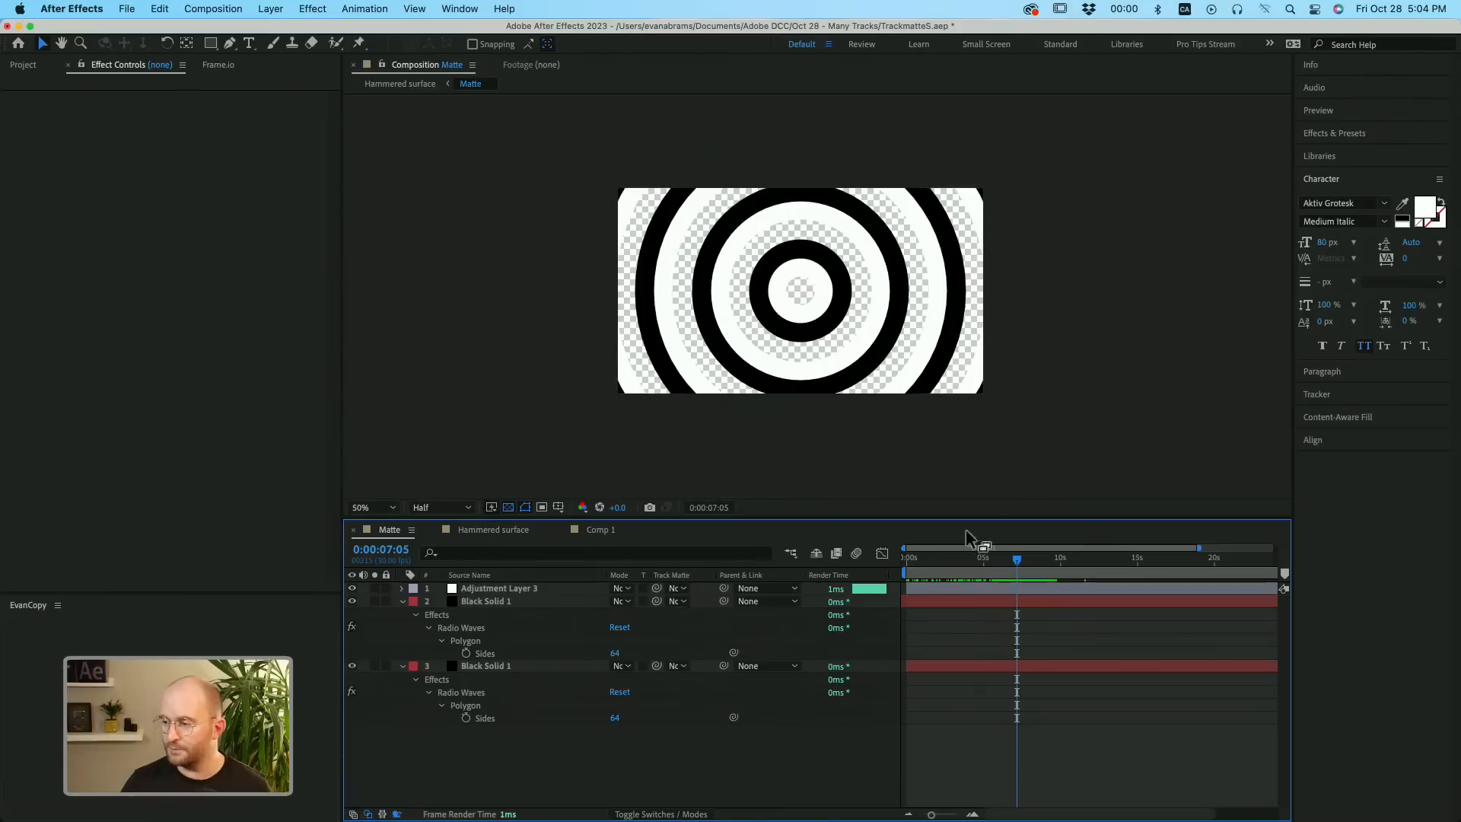
Collapse the upper Black Solid 1 layer's properties in the timeline and select that layer.
click(402, 601)
click(478, 602)
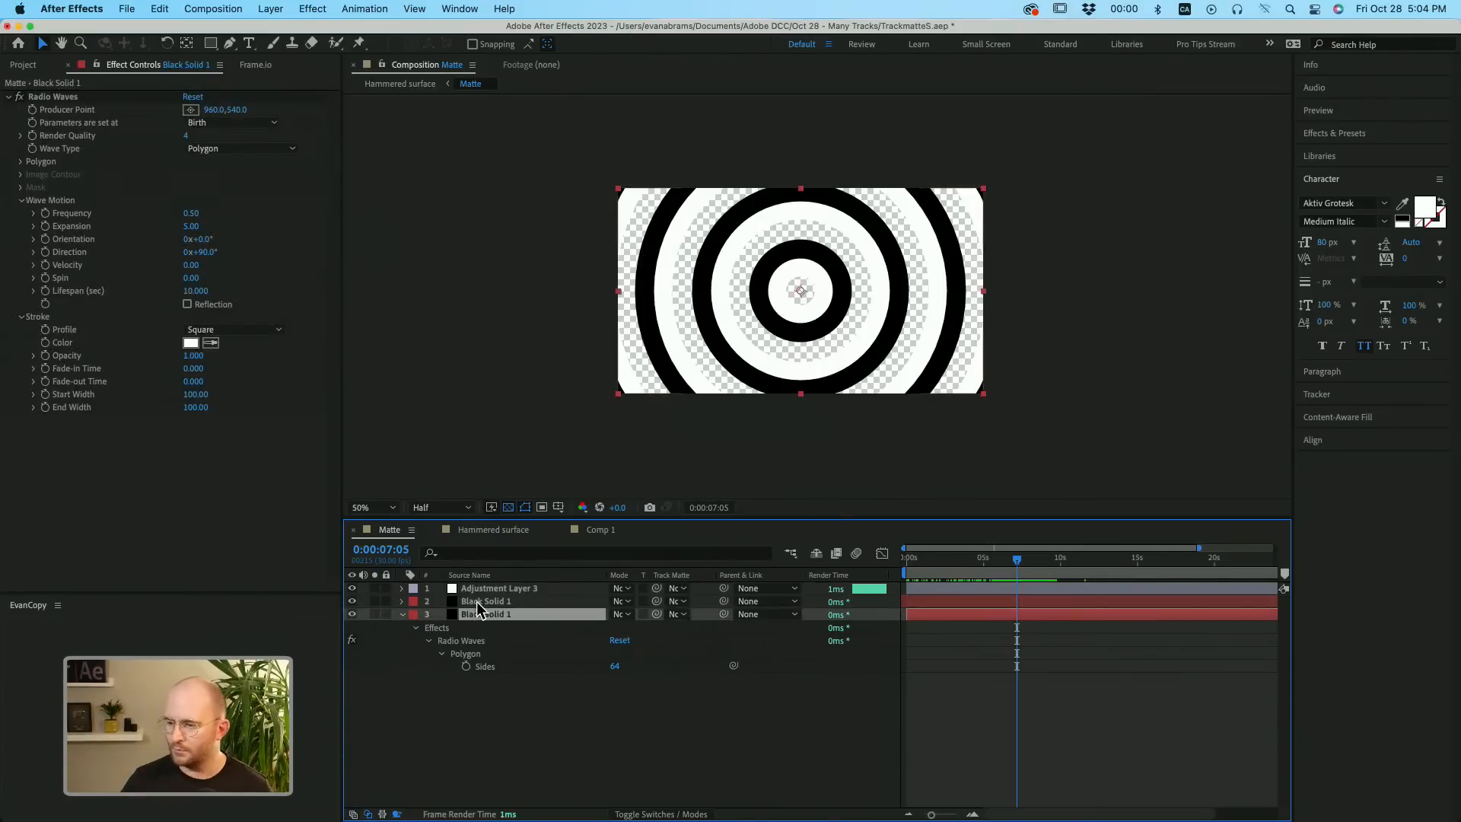
click(403, 601)
scroll(403, 597, down, 1)
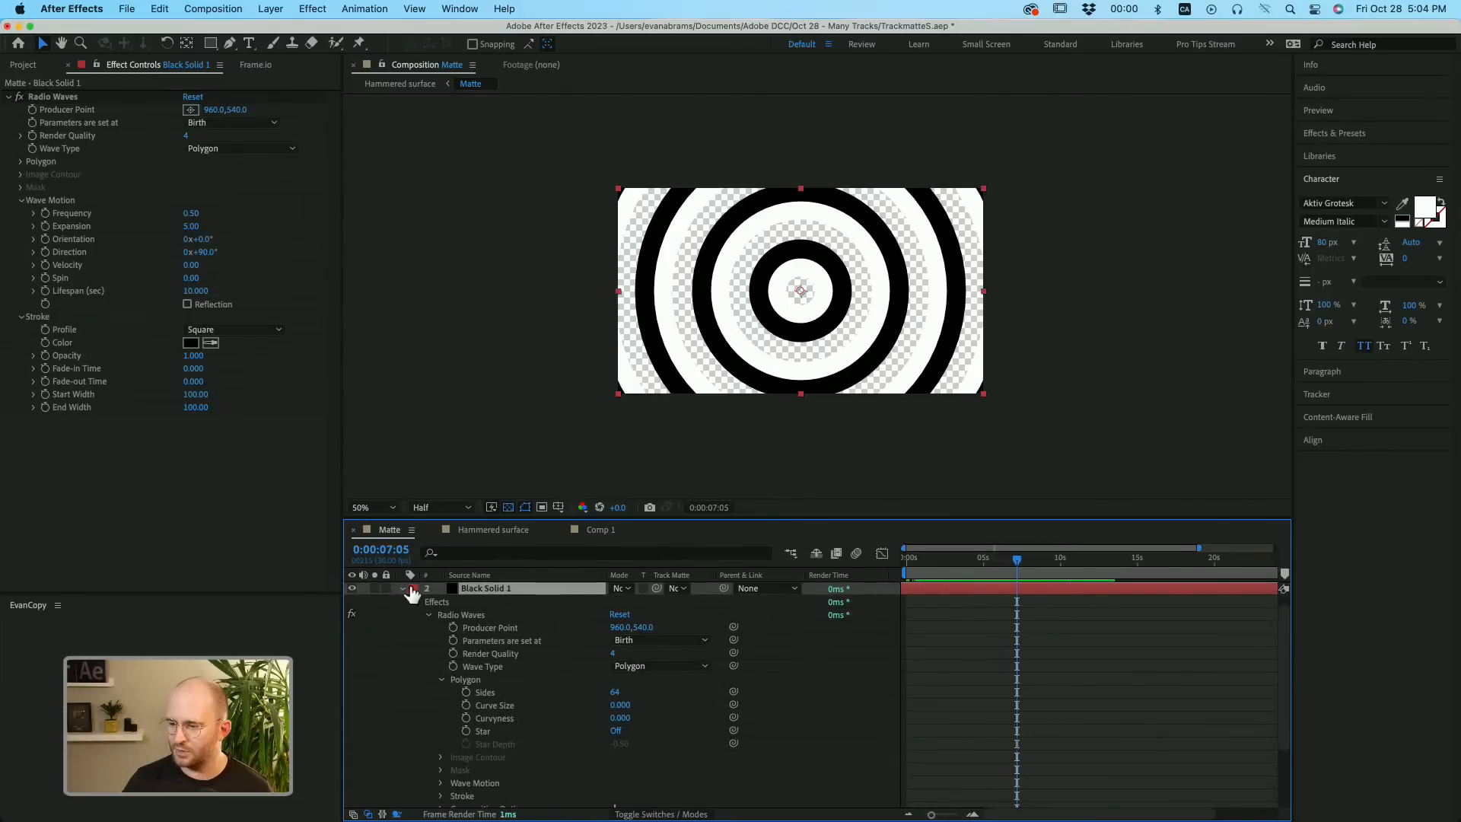
click(403, 589)
Hide Adjustment Layer 3 and the upper Black Solid 1 so only the white rings show, keeping the upper solid selected.
click(352, 588)
click(352, 601)
click(352, 601)
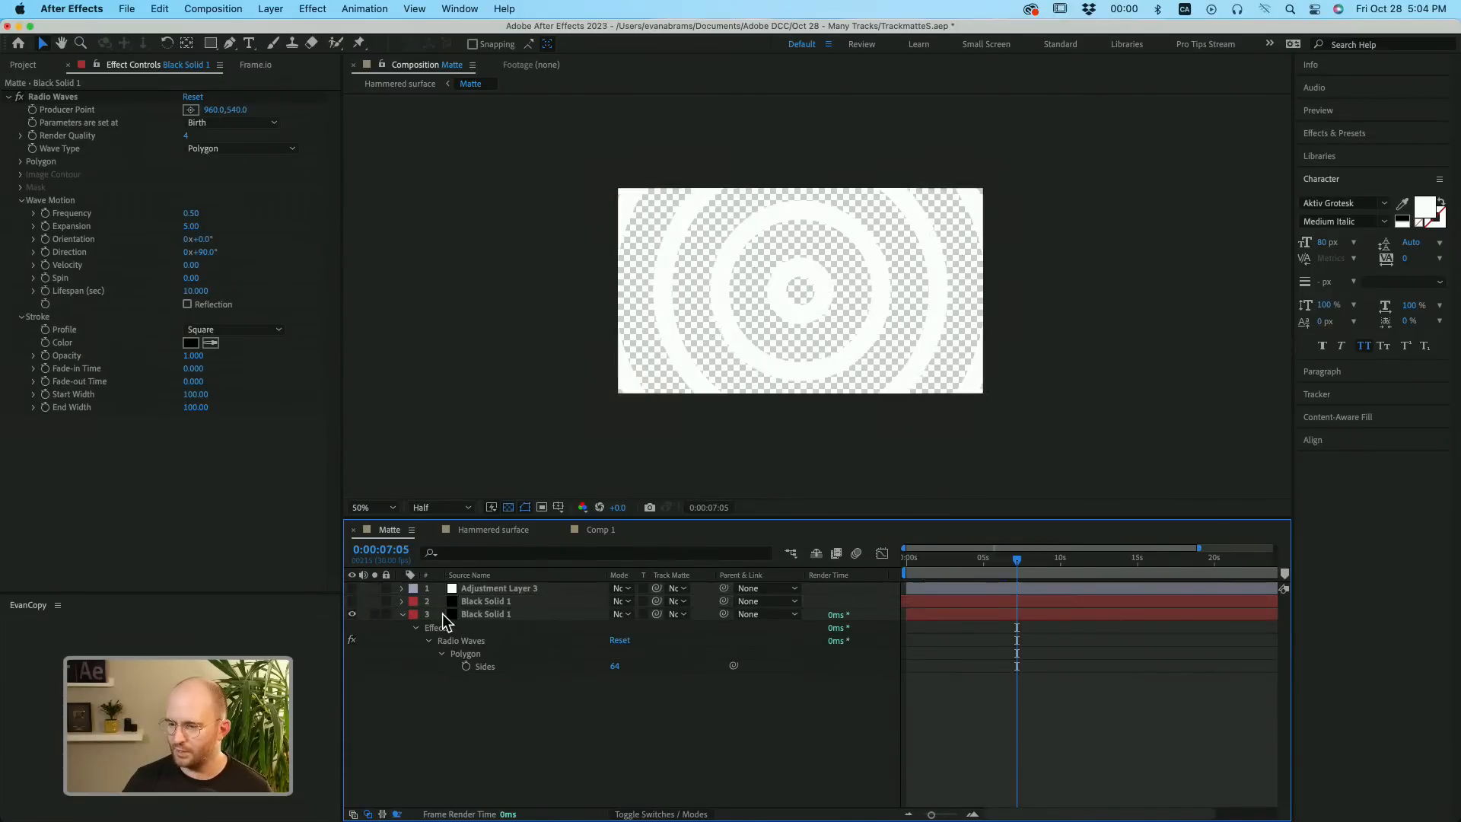
click(476, 602)
scroll(851, 251, up, 2)
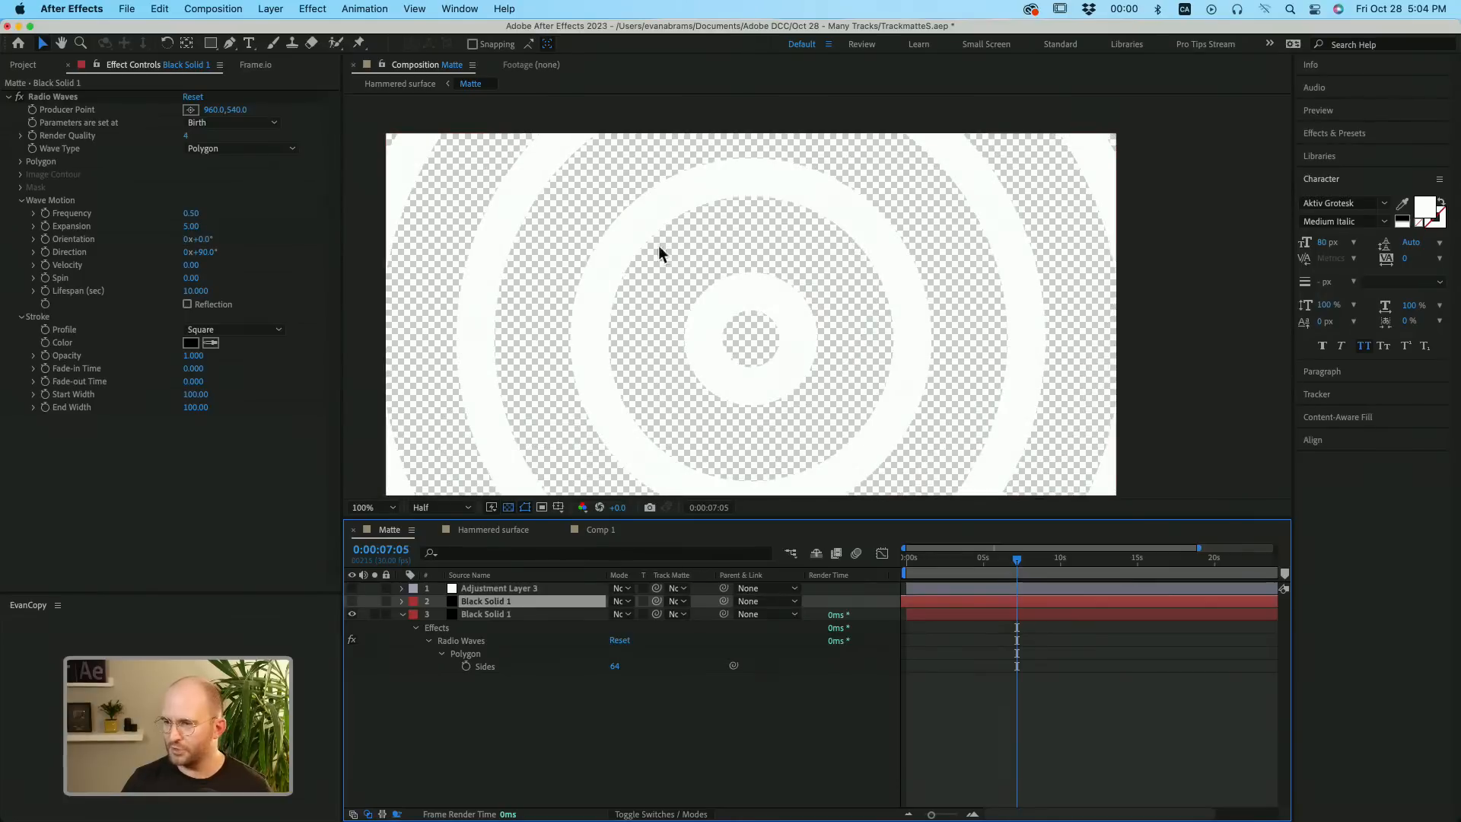
Examine the Radio Waves effect on the selected solid and scrub to 0:00:07:23 to watch the white rings expand.
click(57, 97)
click(57, 97)
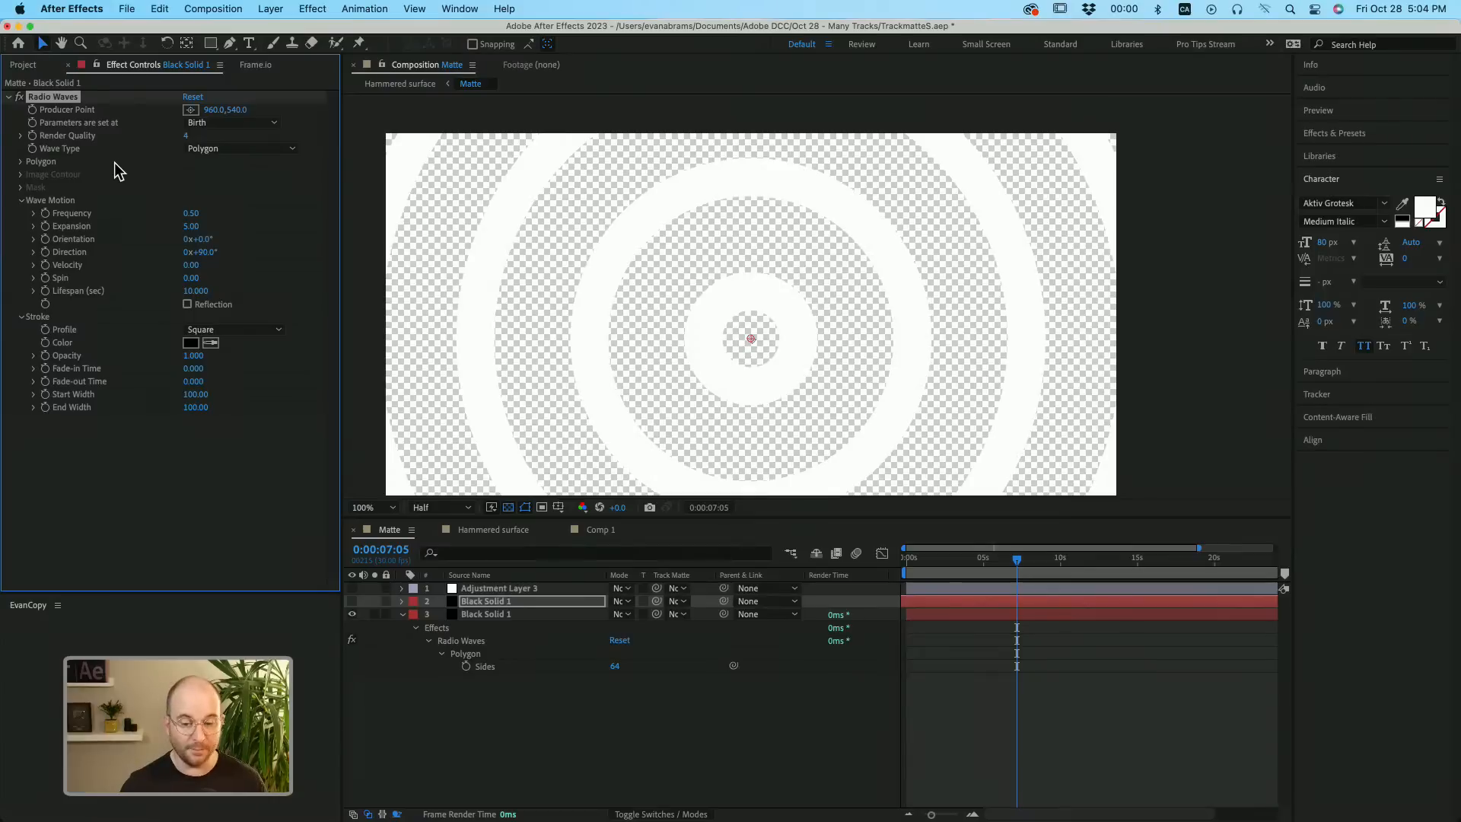
drag(987, 564, 1026, 567)
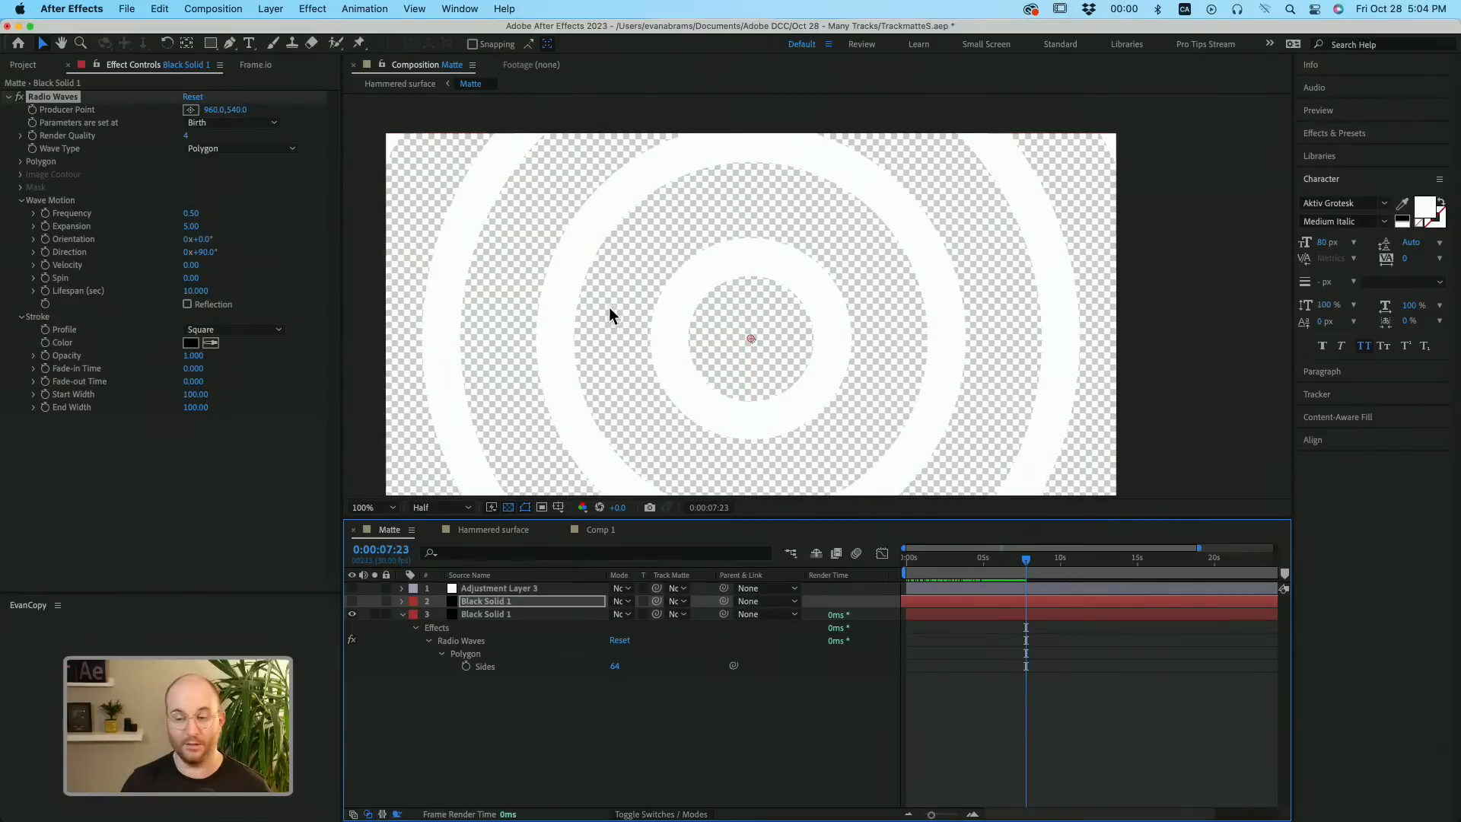
Show the upper Black Solid 1 again and shift it in time so its black rings border the white ones.
click(352, 602)
click(936, 602)
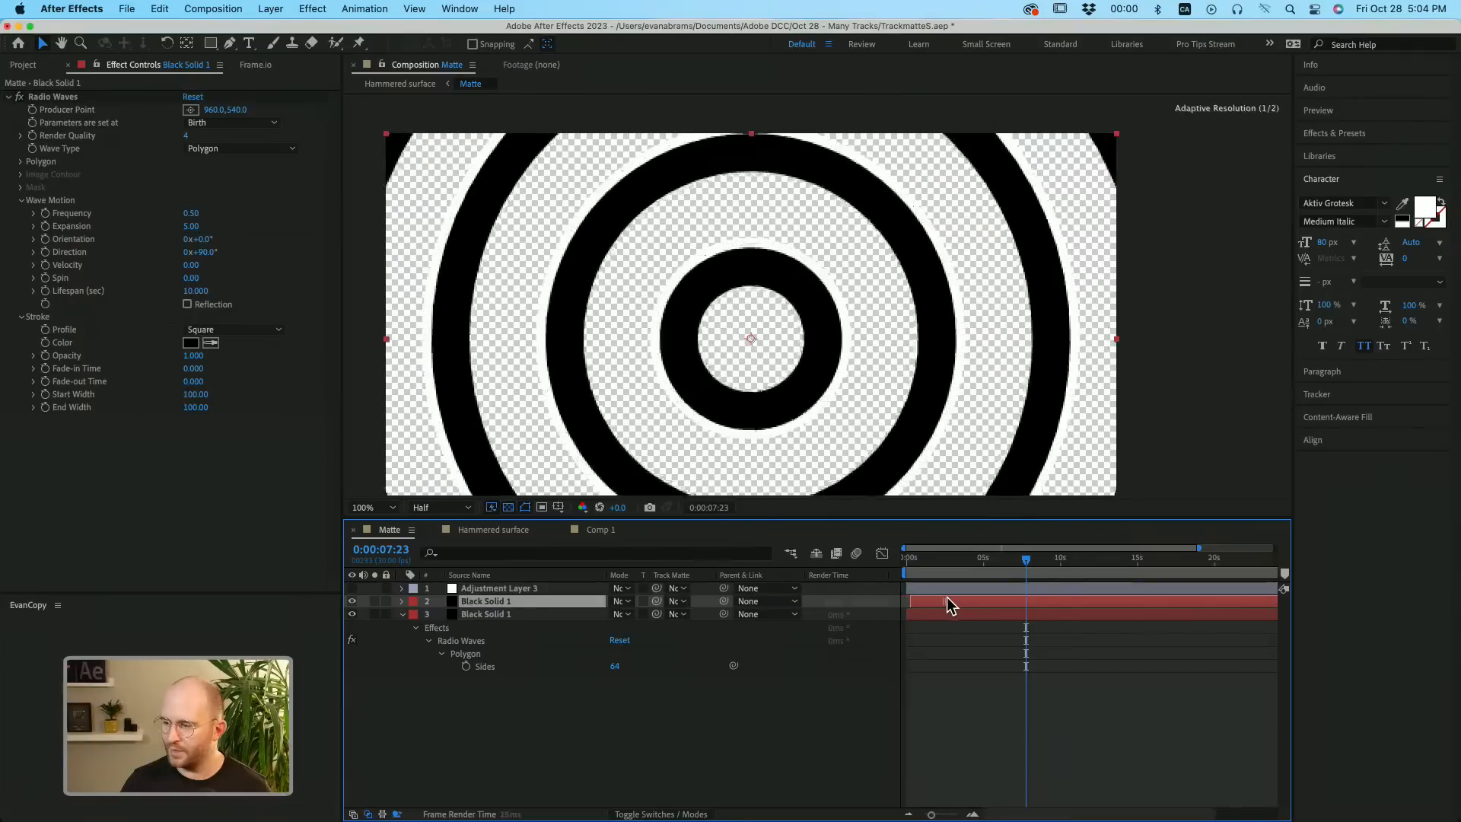
drag(951, 605, 934, 599)
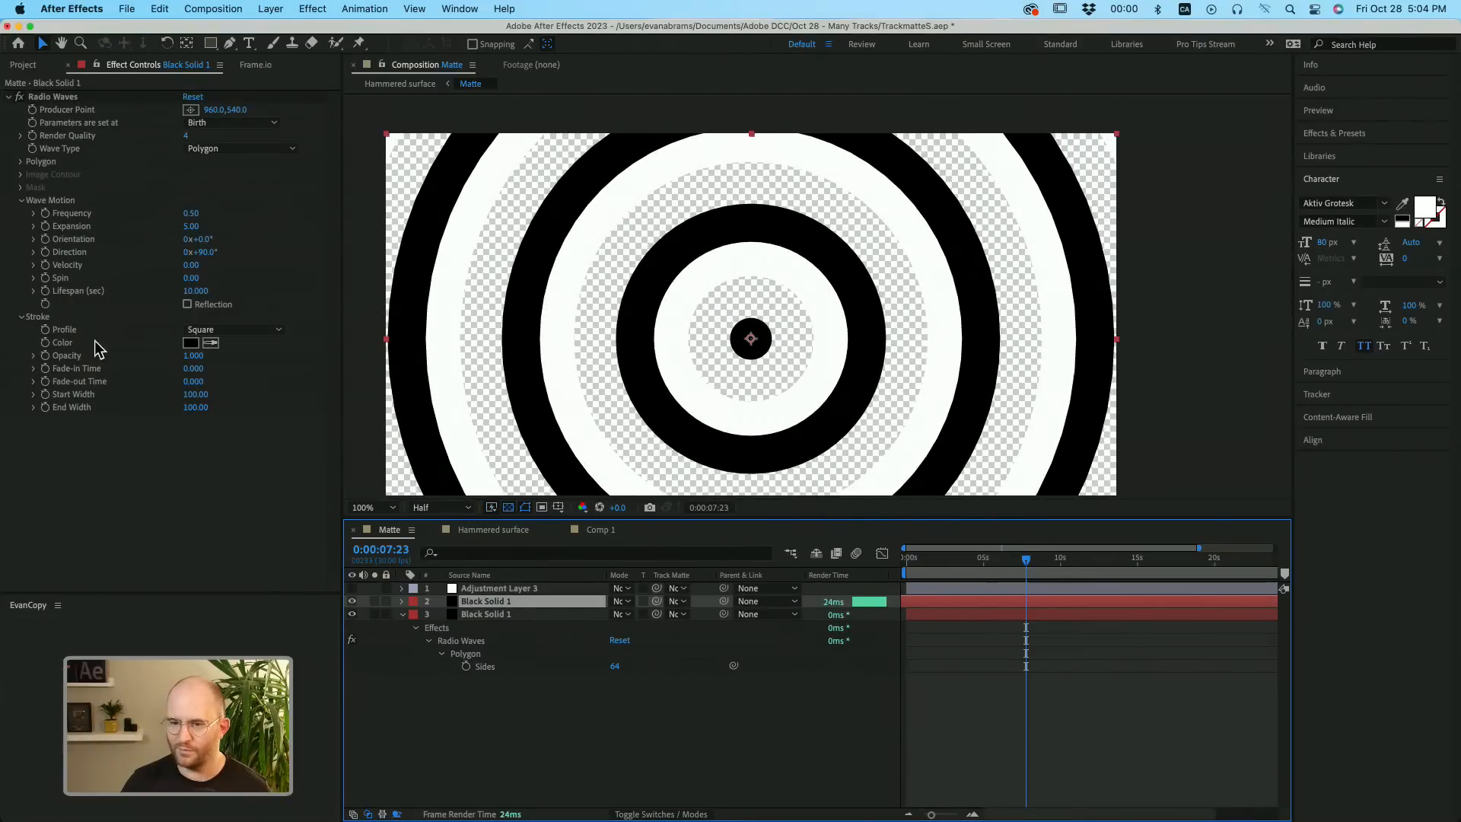
Examine the black Radio Waves stroke settings and move the current time to 0:00:04:21.
click(50, 326)
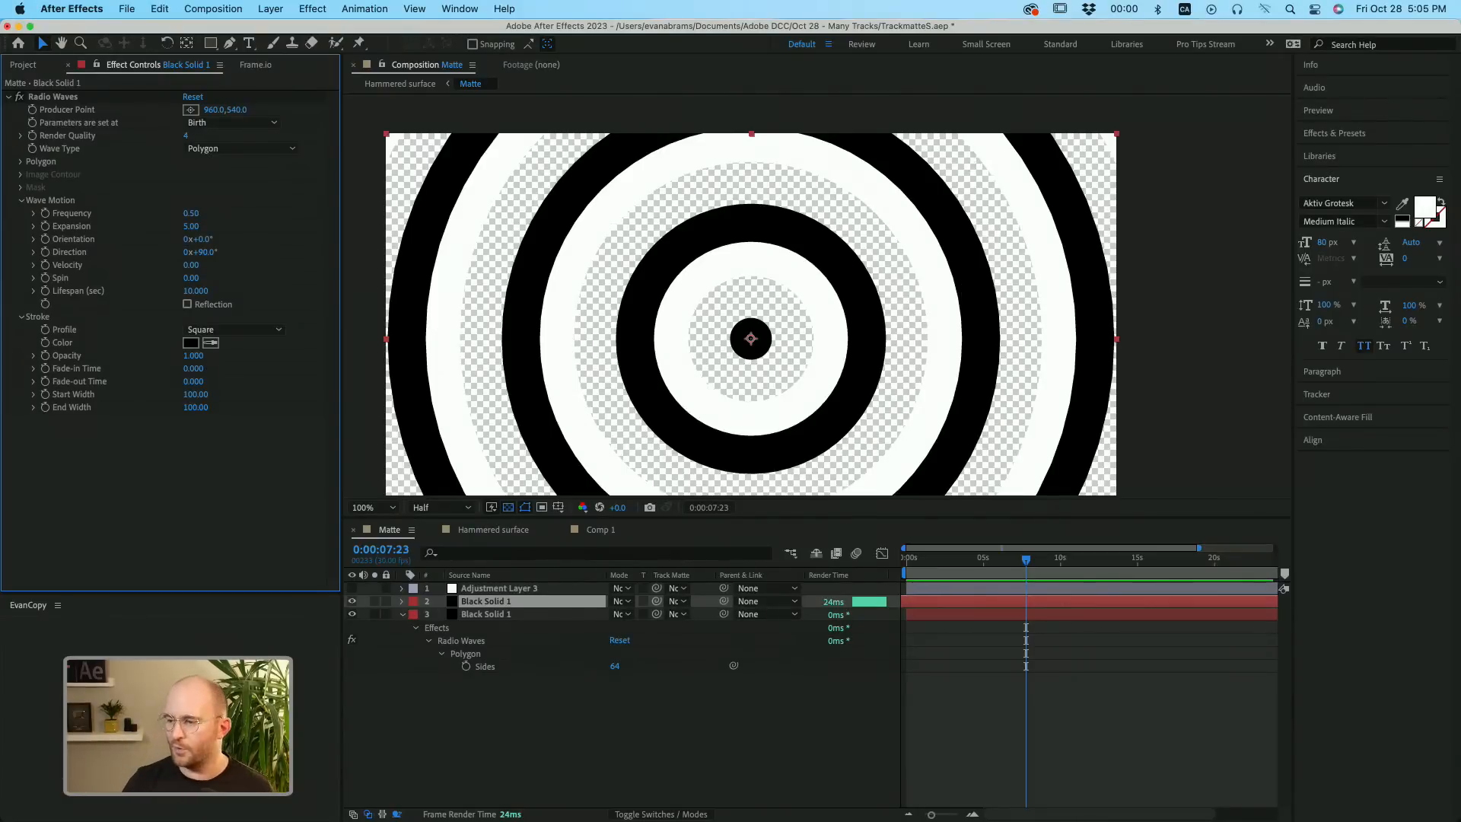
click(979, 561)
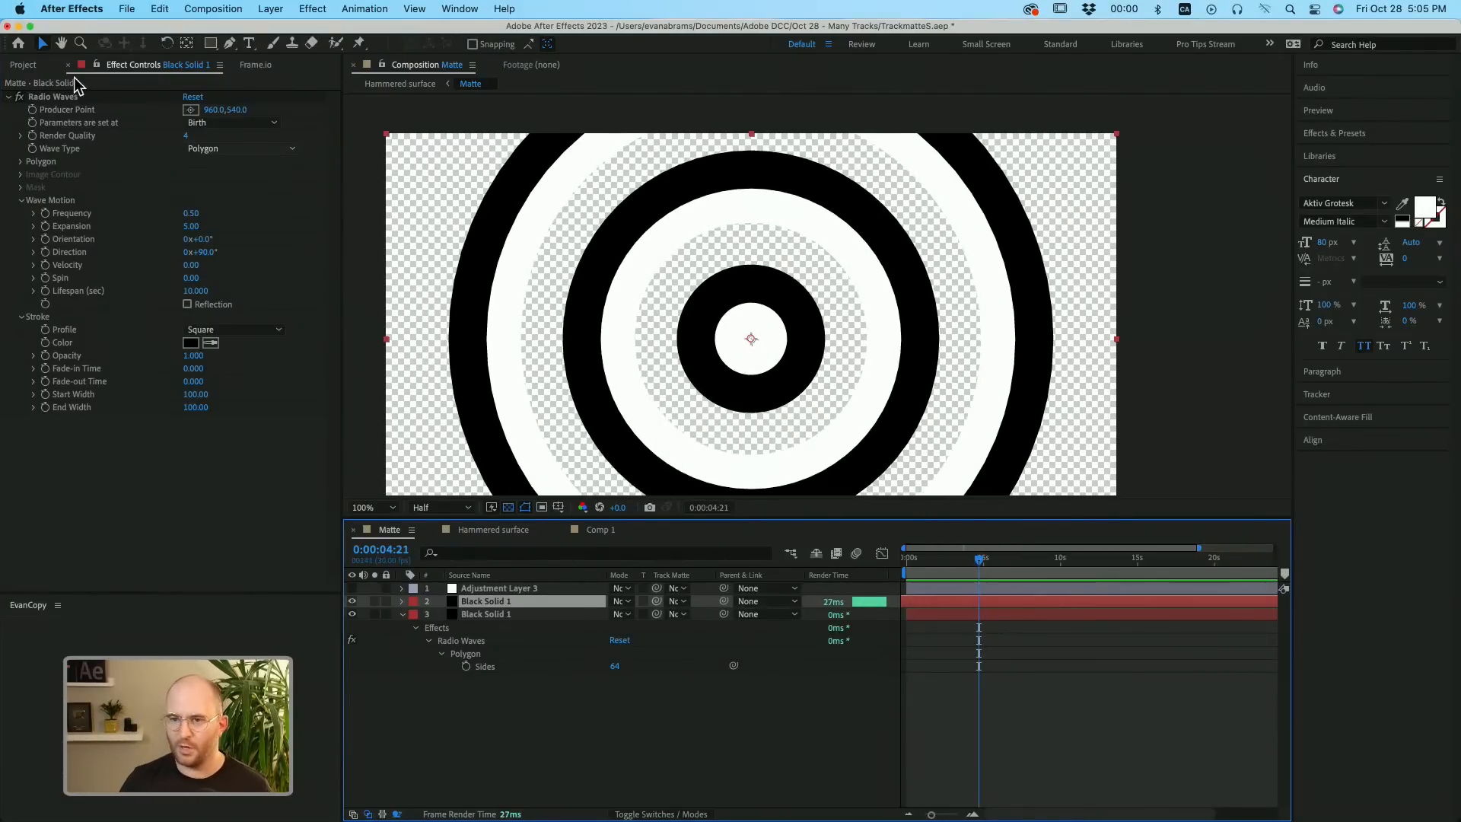
Create a 1920 x 1080, 30 fps composition named Matte Practice and move its current time to 0:00:03:09.
click(31, 71)
click(66, 343)
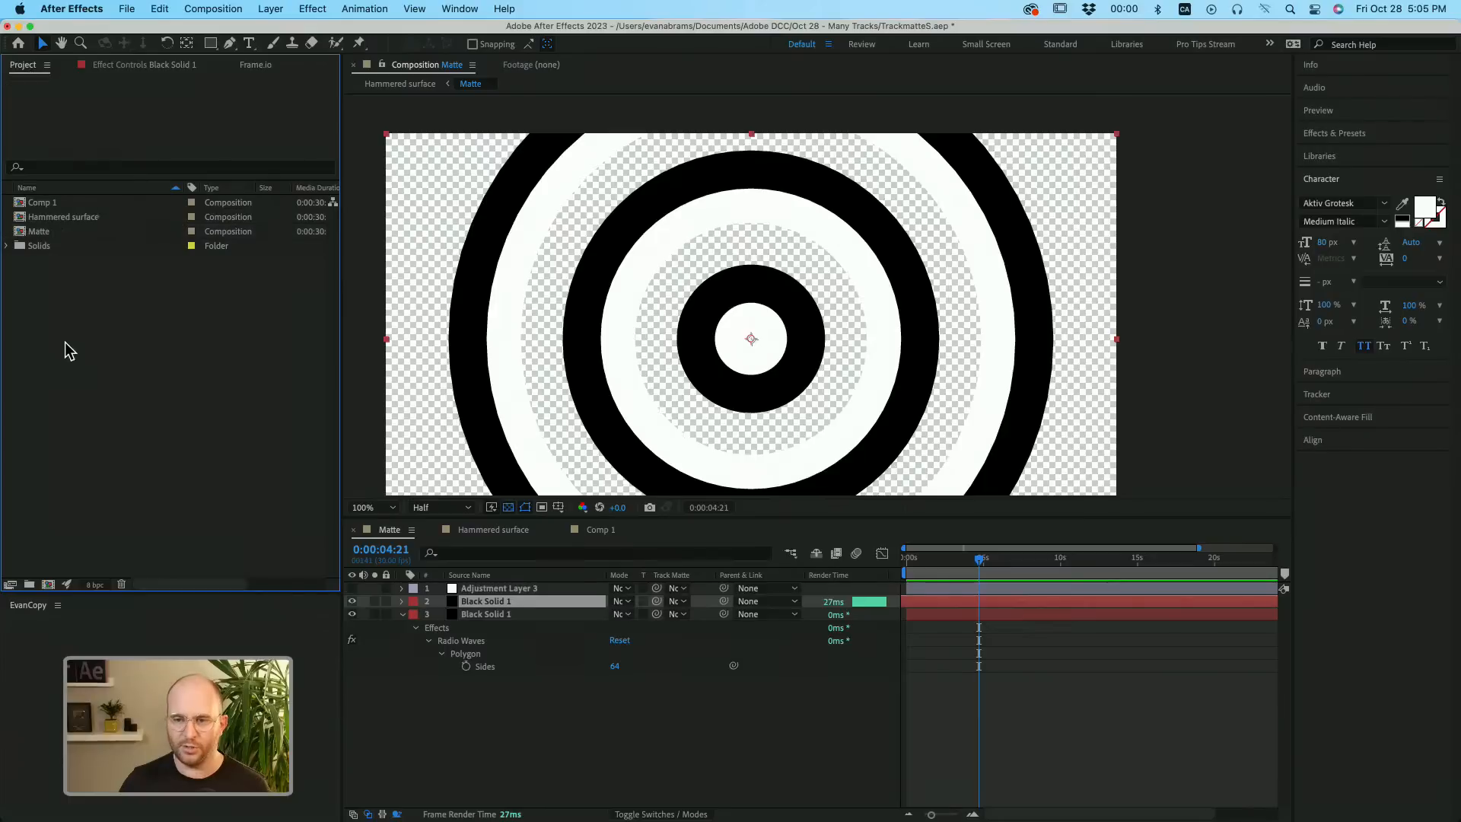
click(50, 586)
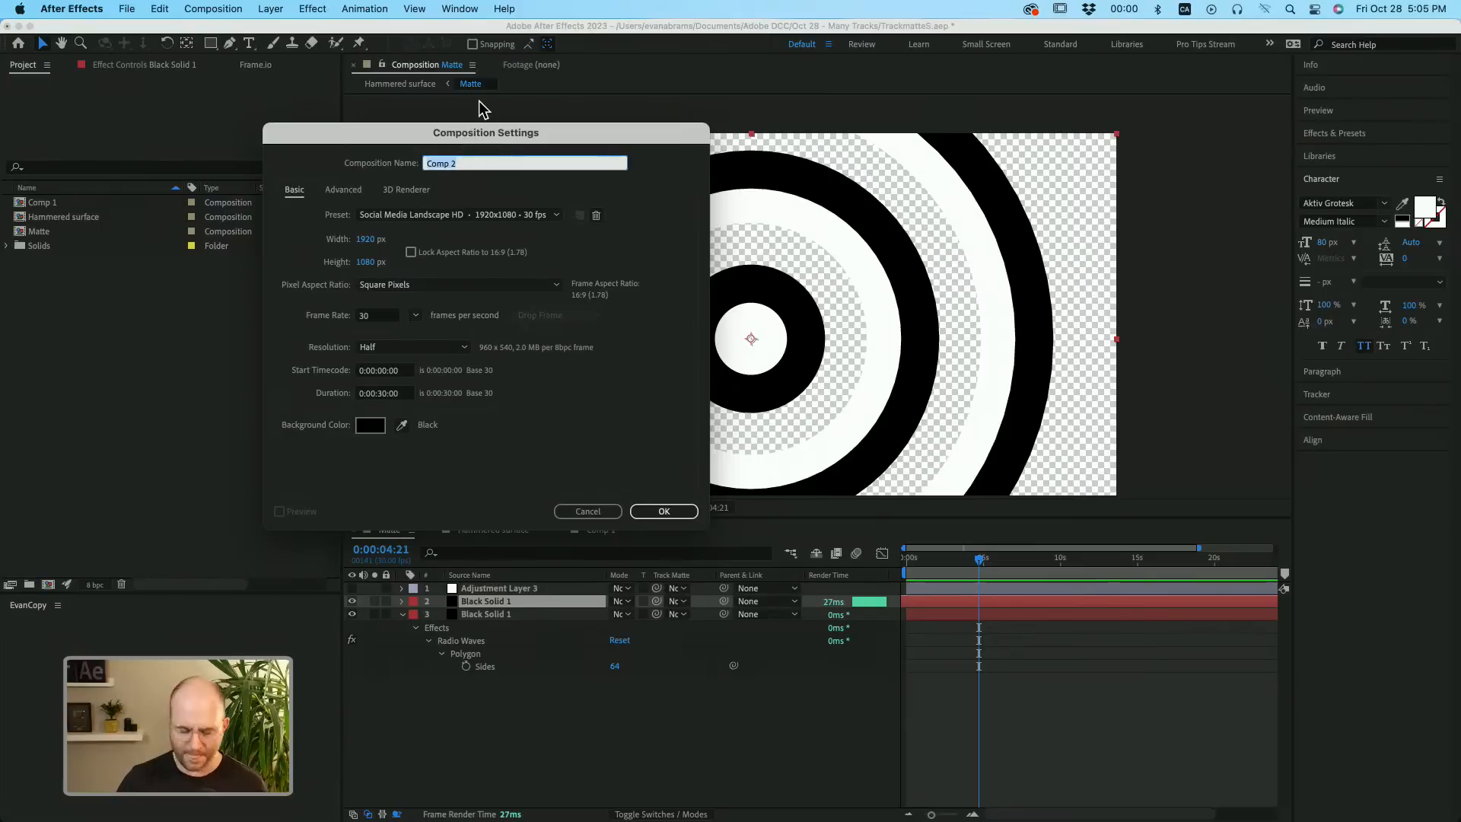
text(Matte Practice)
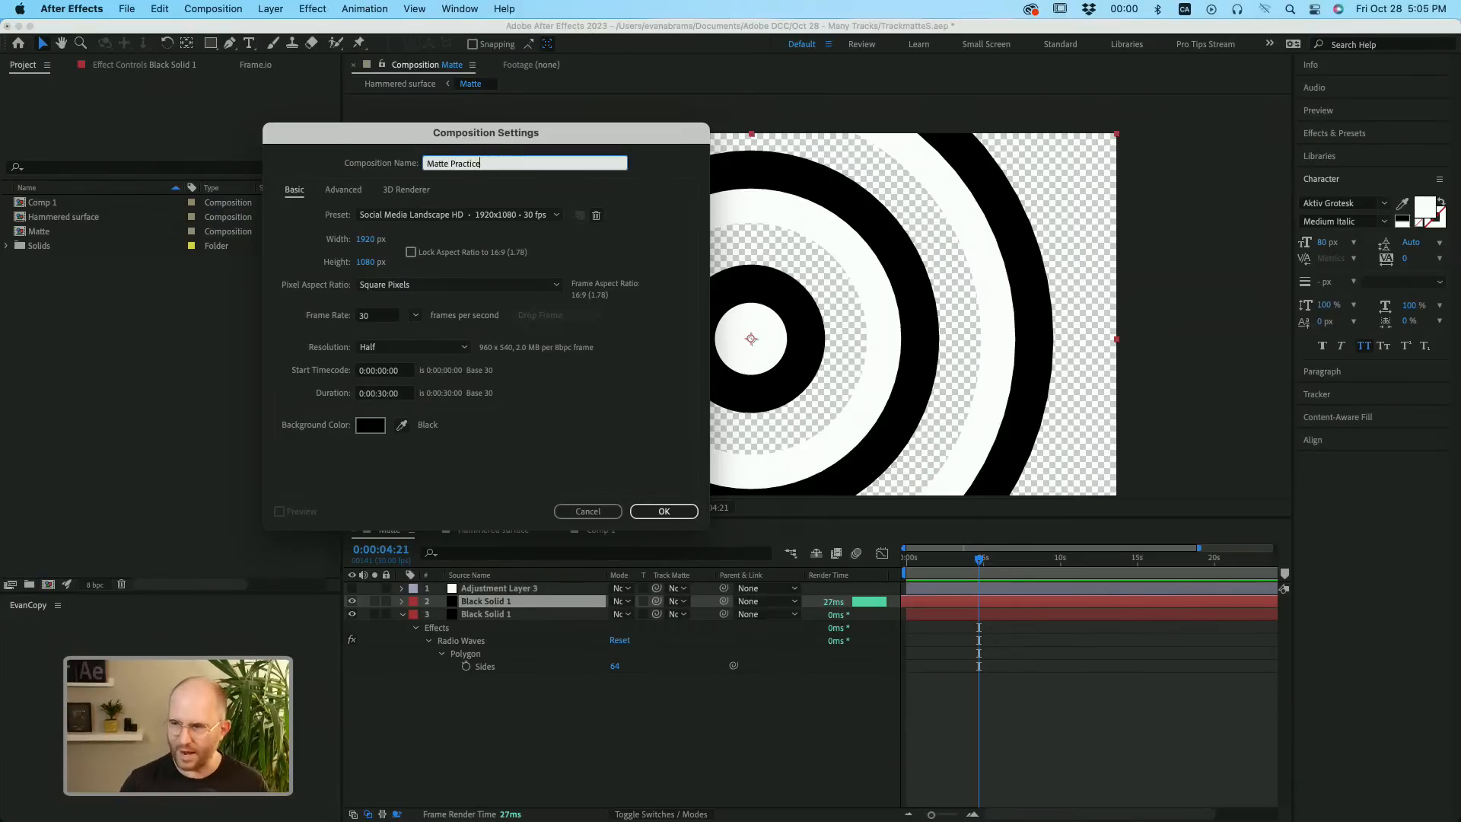
click(690, 509)
click(948, 560)
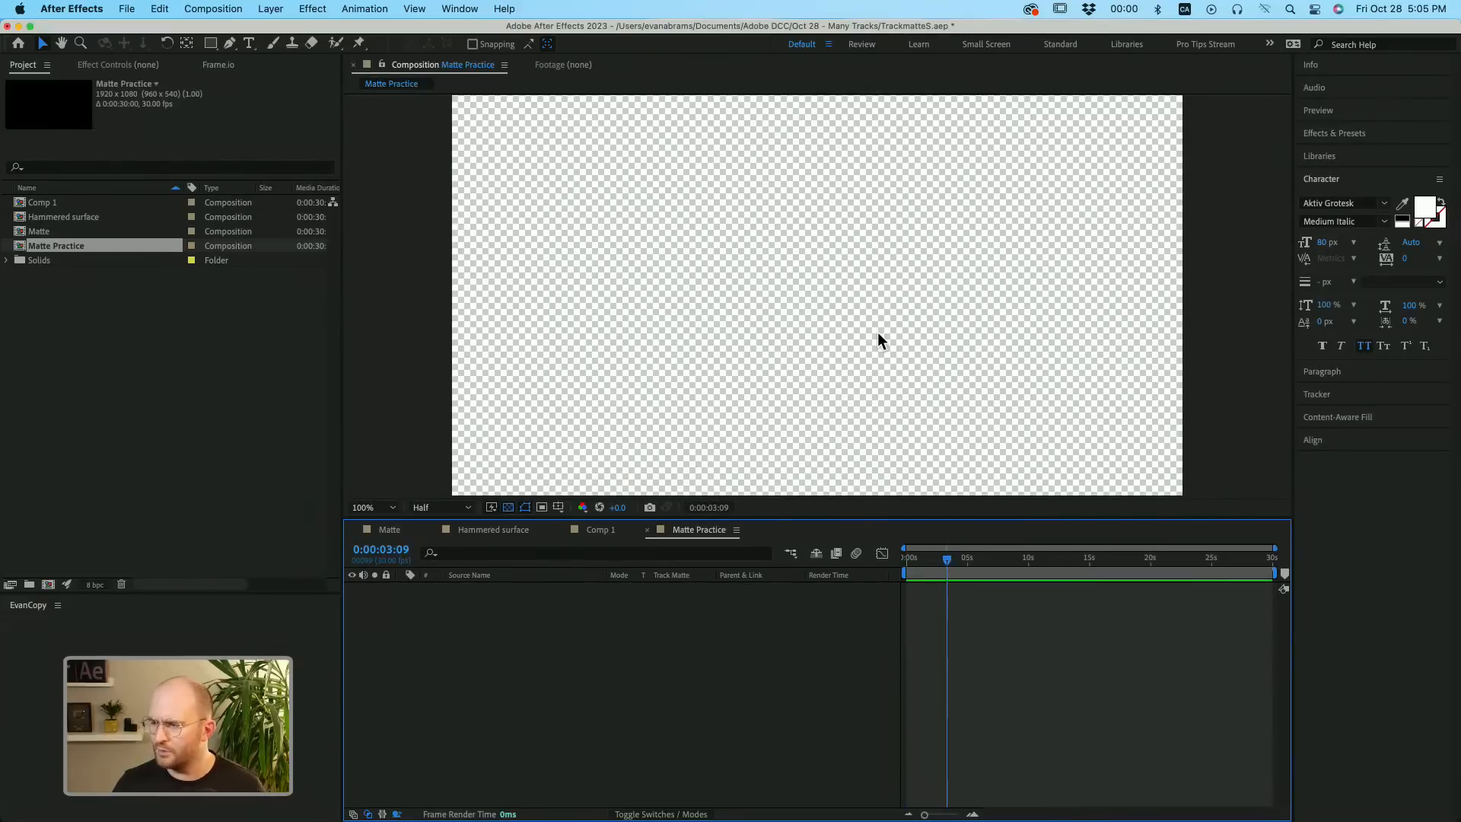
scroll(878, 332, down, 2)
click(211, 43)
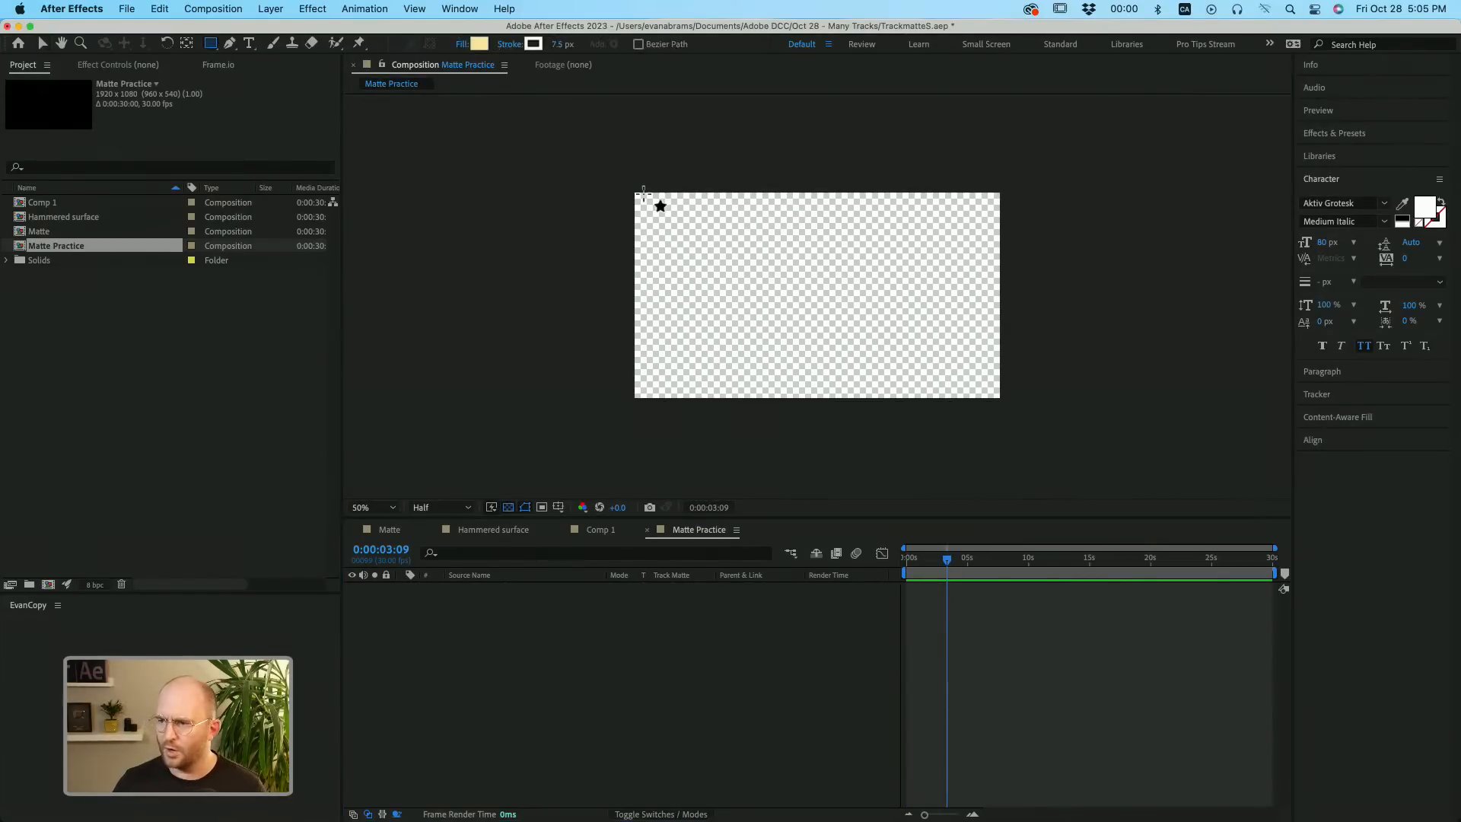
drag(670, 226, 748, 303)
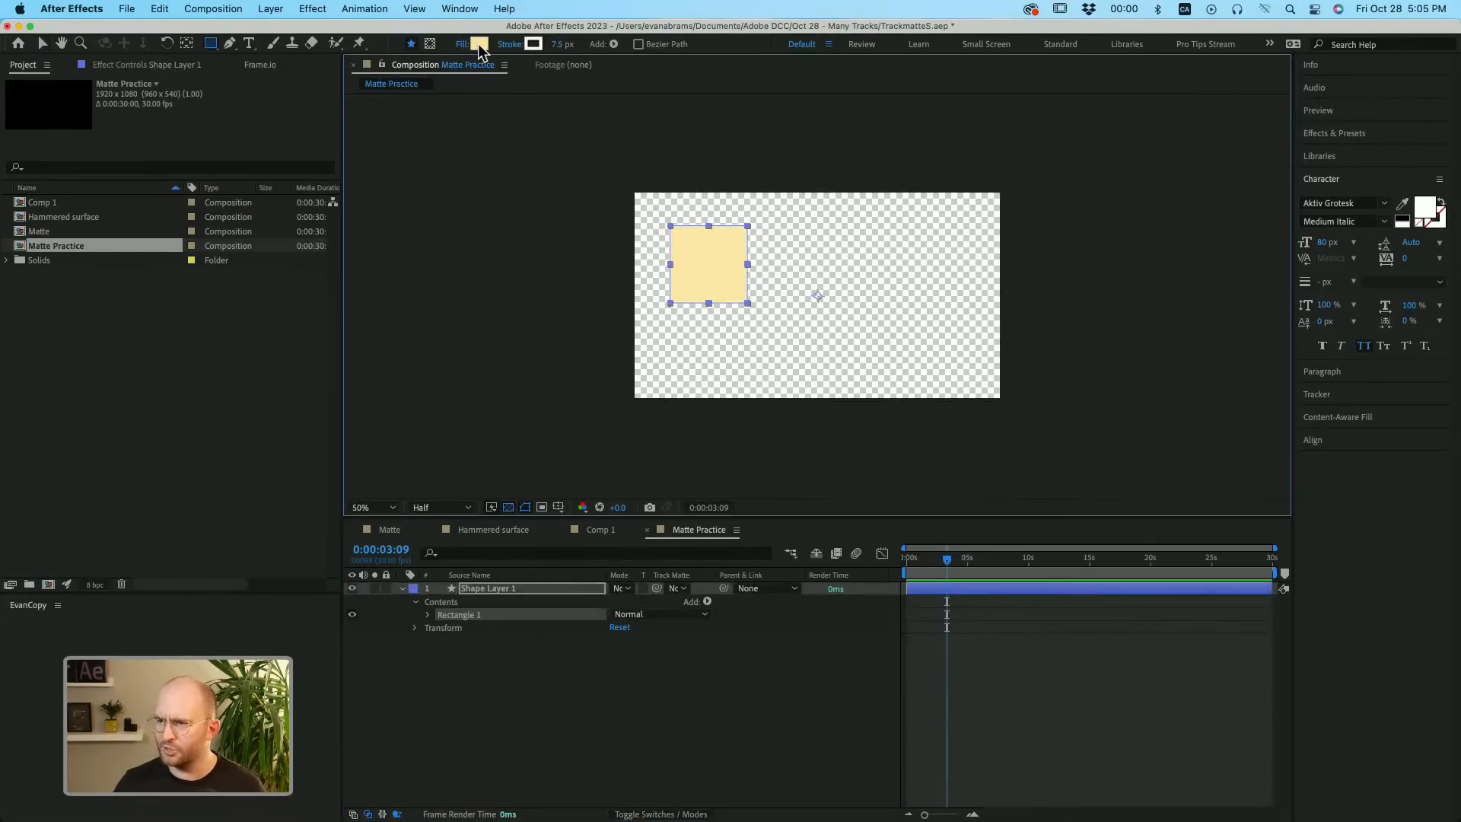
click(478, 43)
click(204, 456)
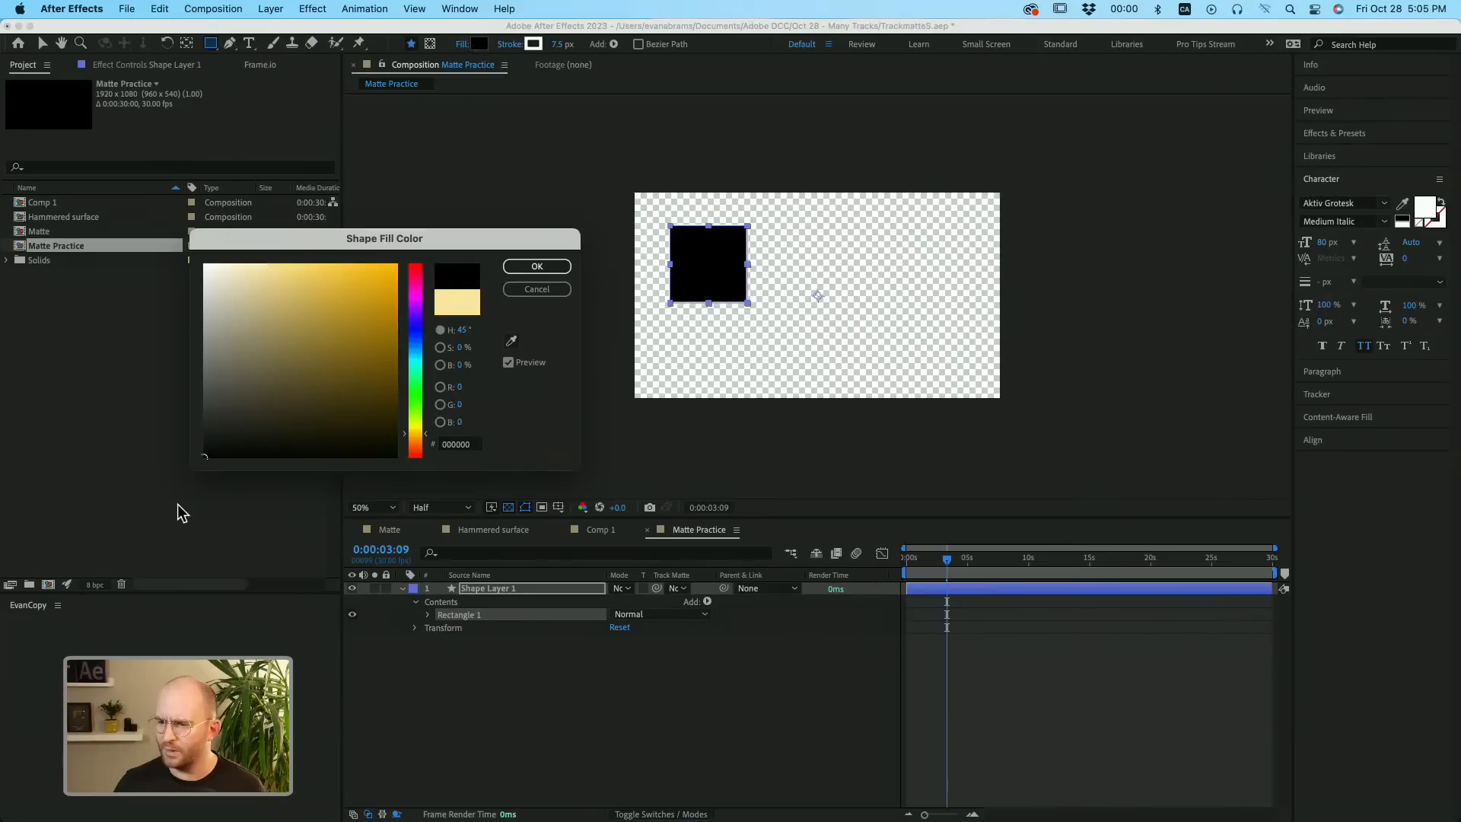
click(525, 269)
key(super+z)
key(super+z)
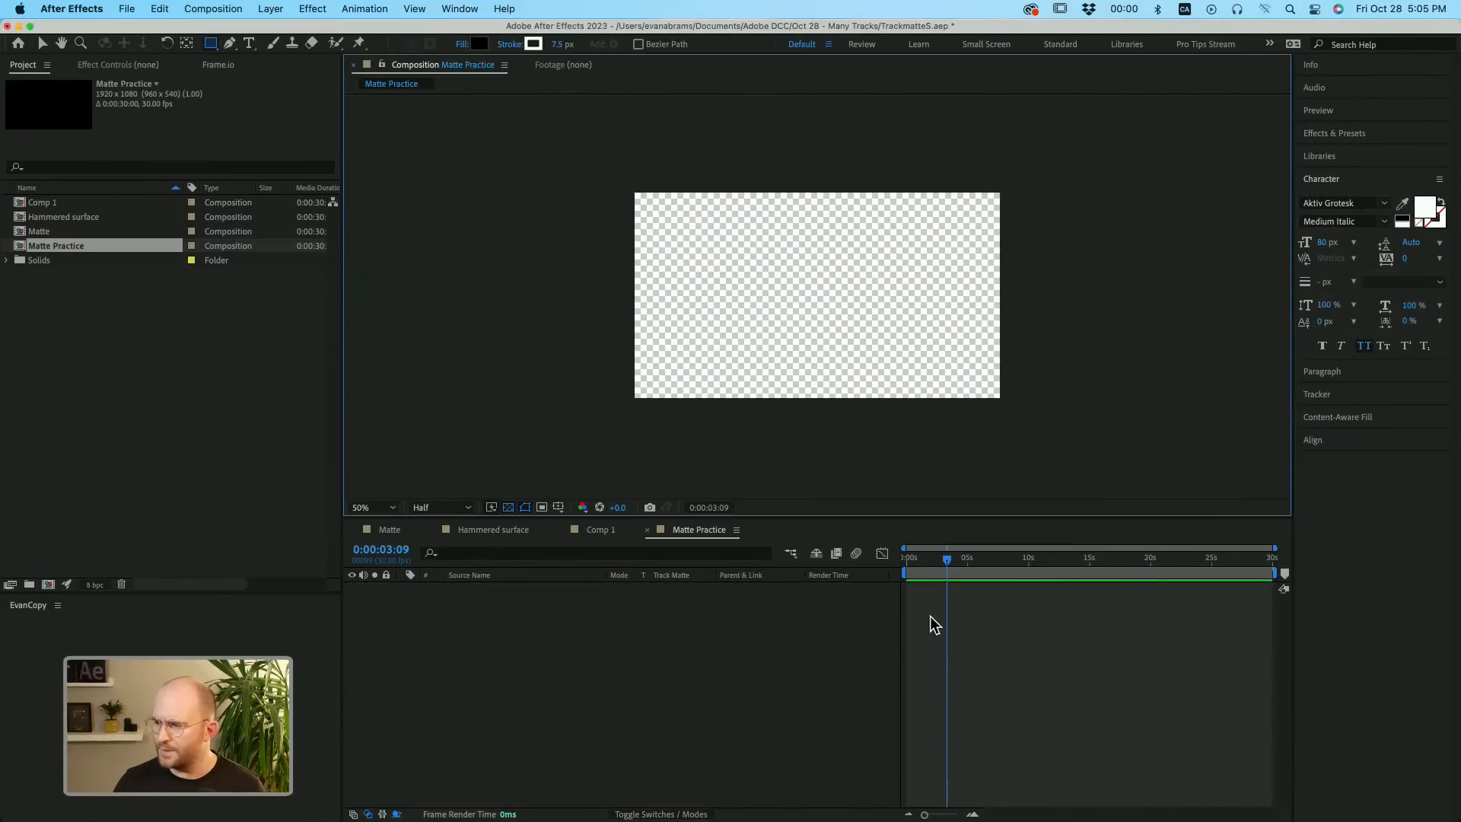
Add a black 1920 x 1080 solid layer to the Matte Practice composition.
right_click(690, 605)
mouse_move(696, 610)
click(932, 659)
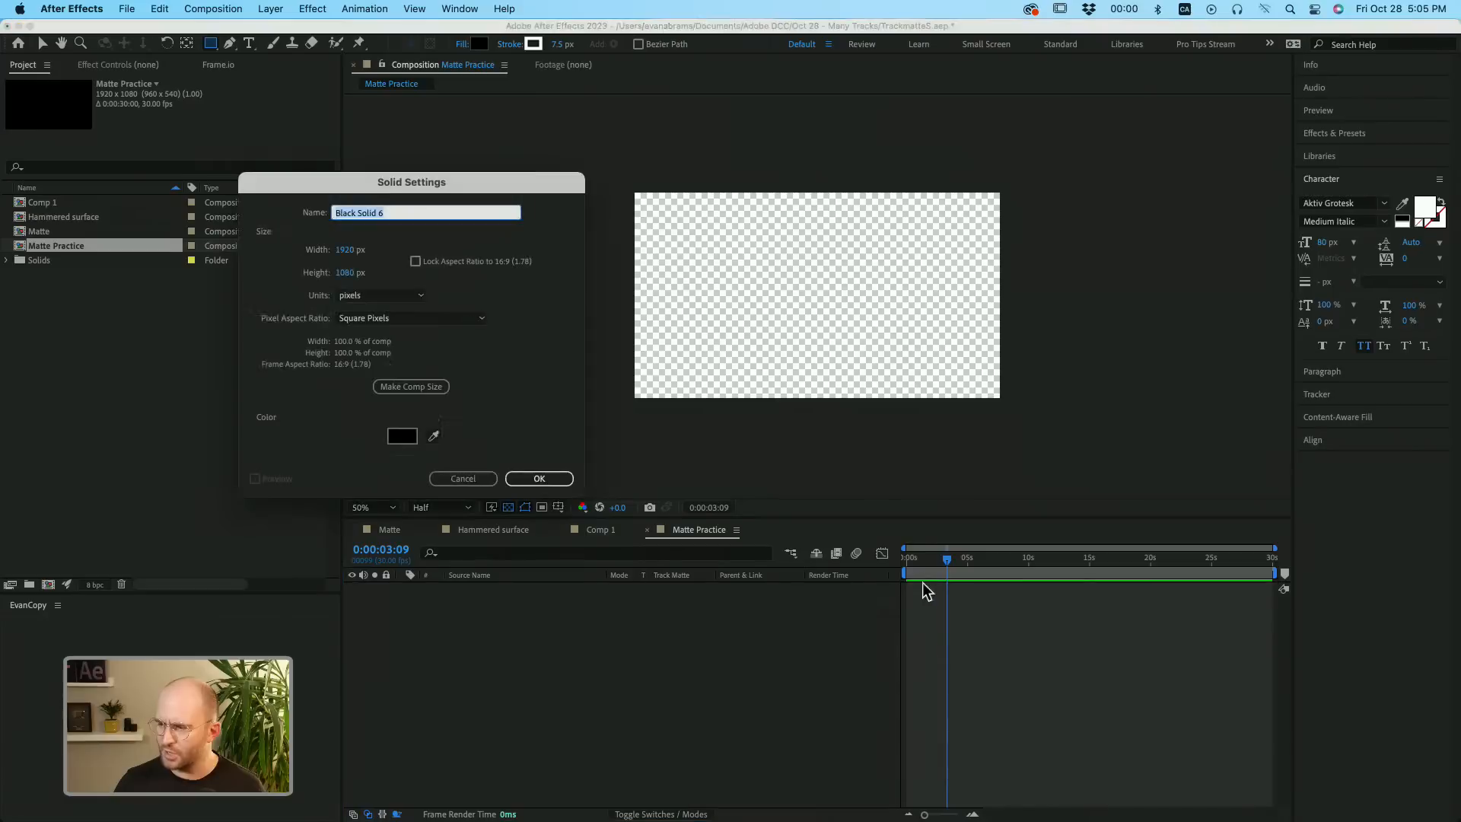
click(539, 478)
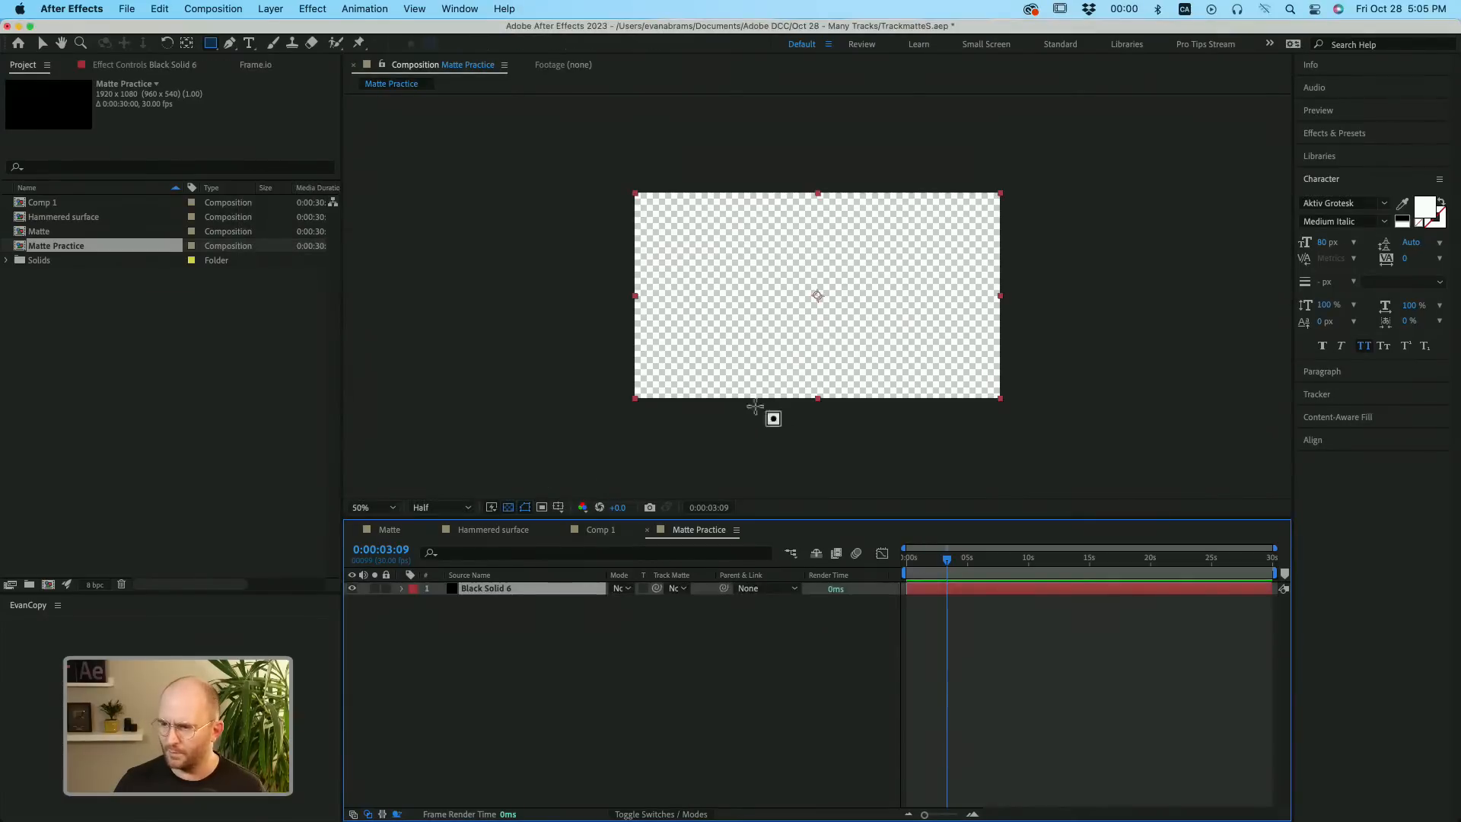
Find the Venetian Blinds transition effect and apply it to the black solid.
click(1333, 134)
click(1344, 157)
text(ven)
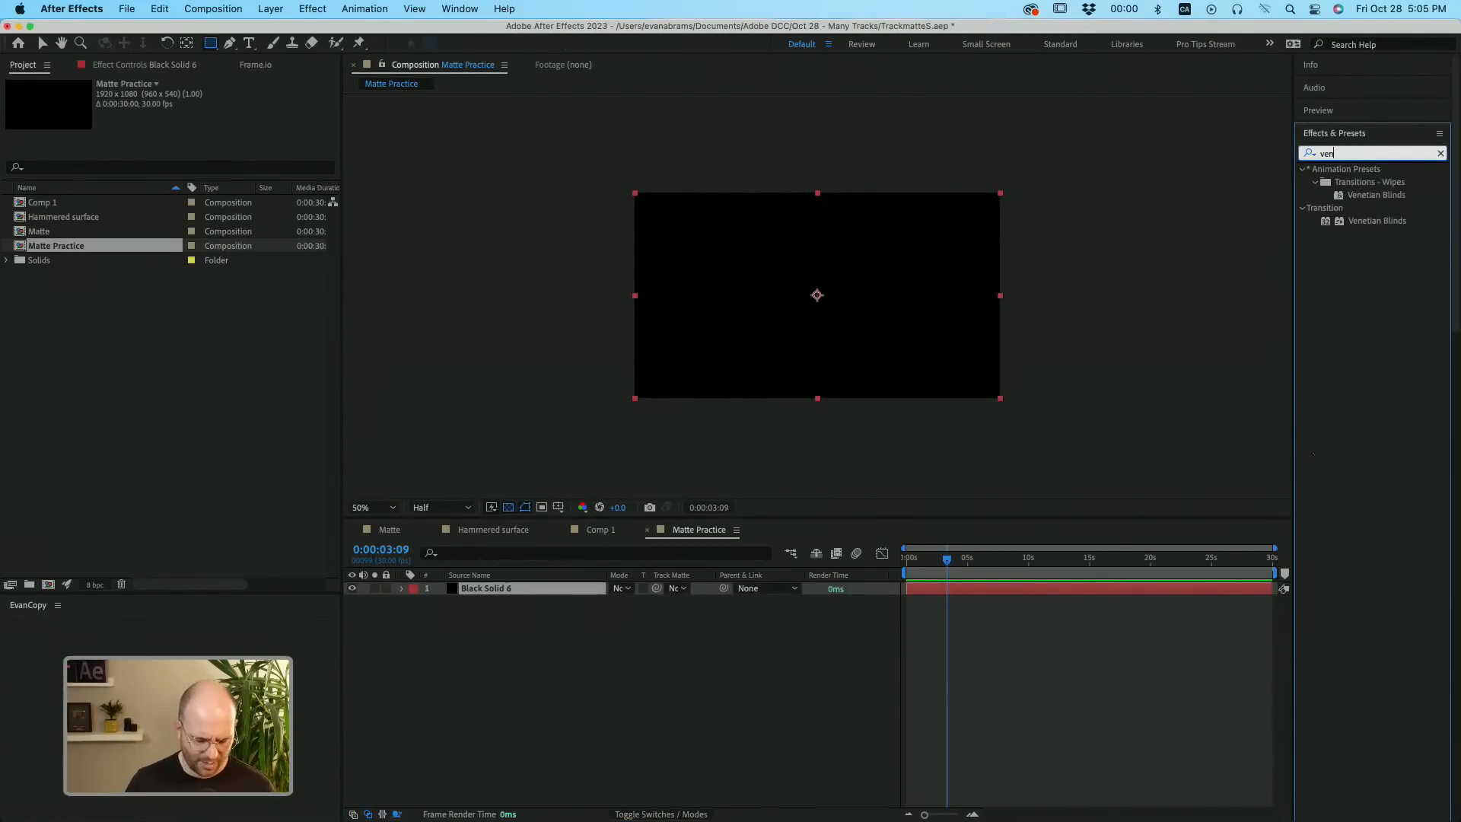
drag(1366, 219, 845, 292)
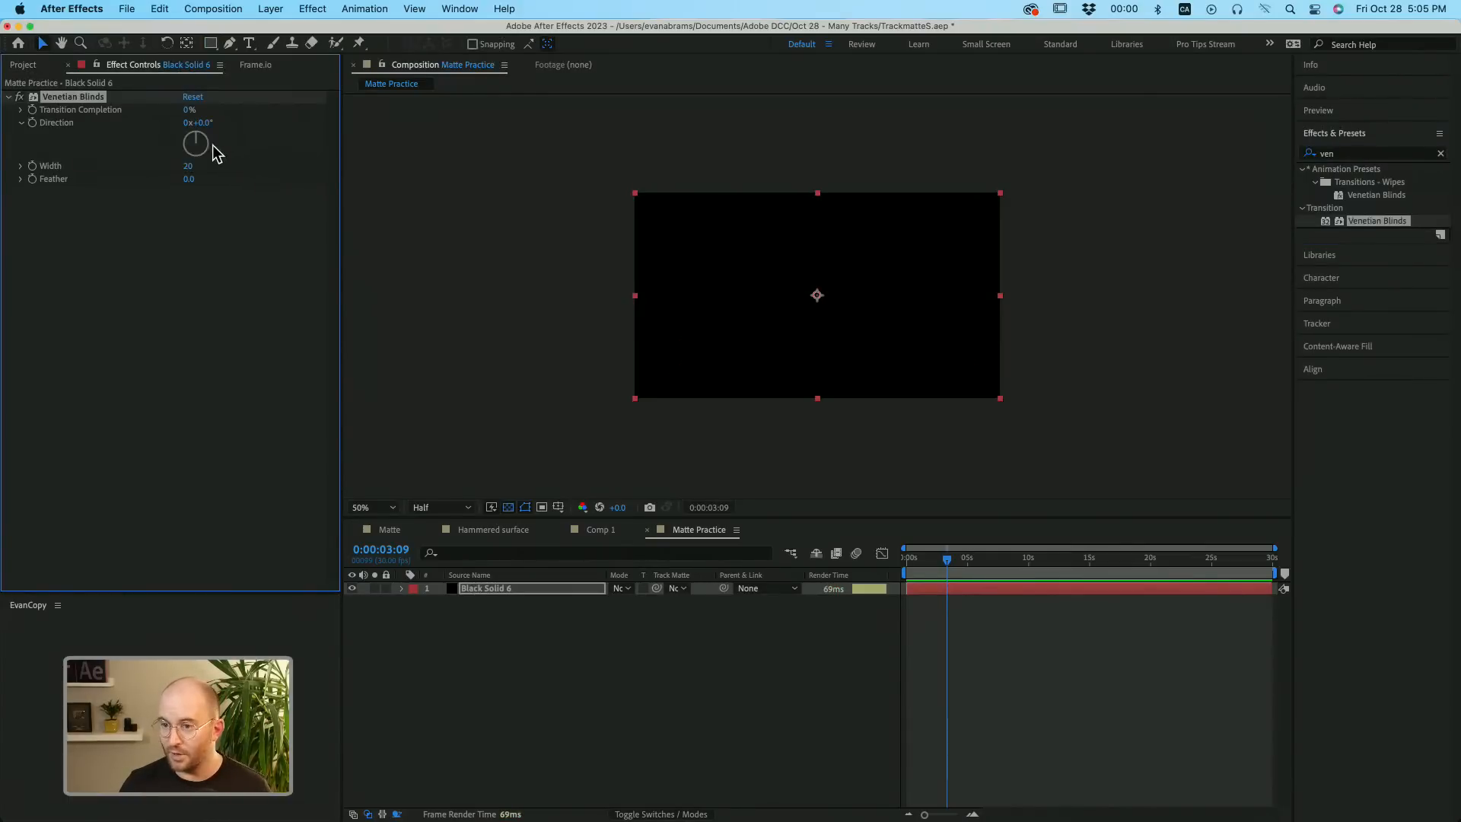
Try Venetian Blinds with a 90° direction, 50% transition completion and a width of 225, and delete the effect.
drag(217, 154, 213, 143)
click(189, 110)
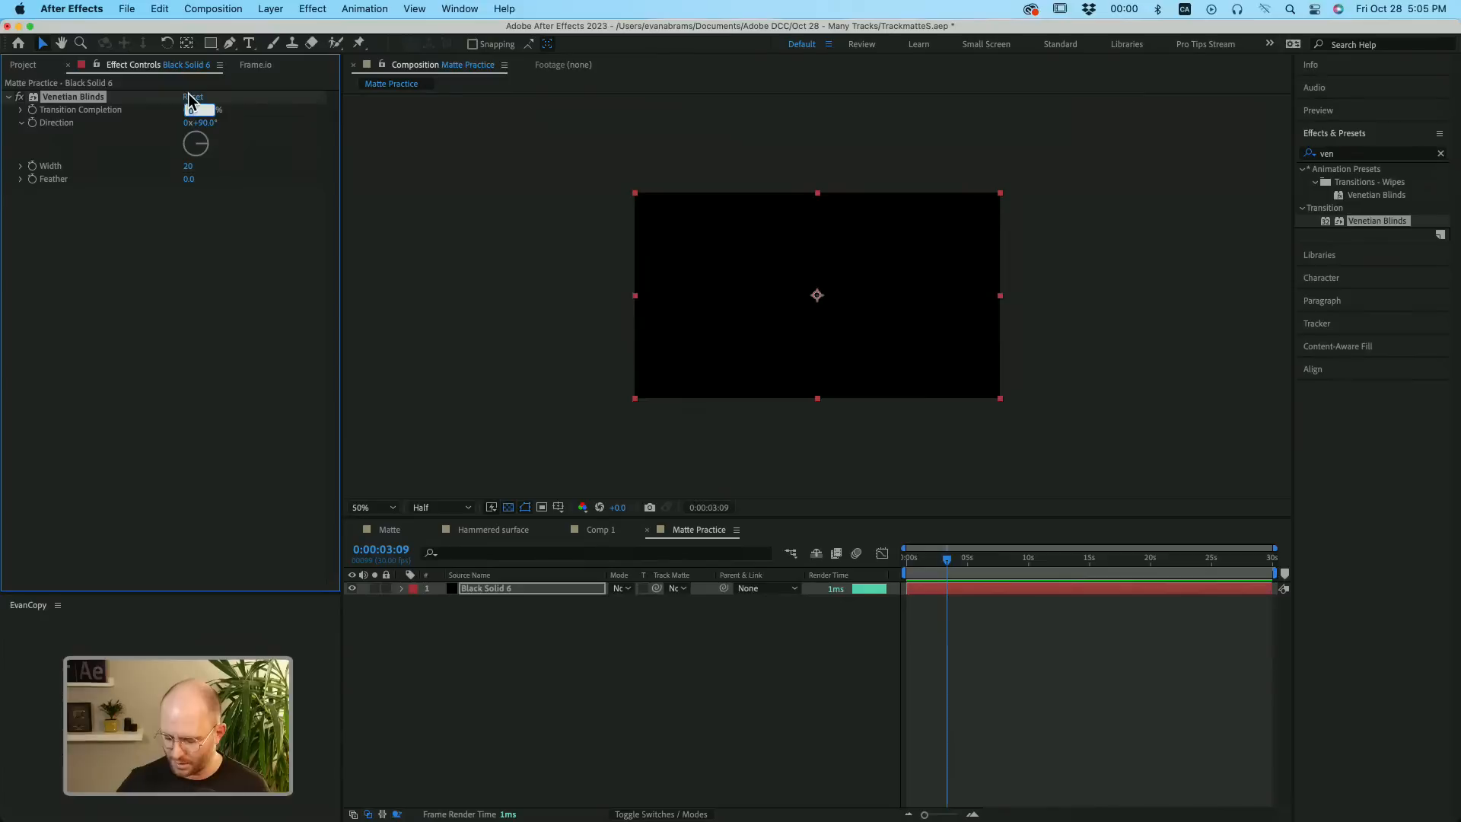
text(50)
key(Return)
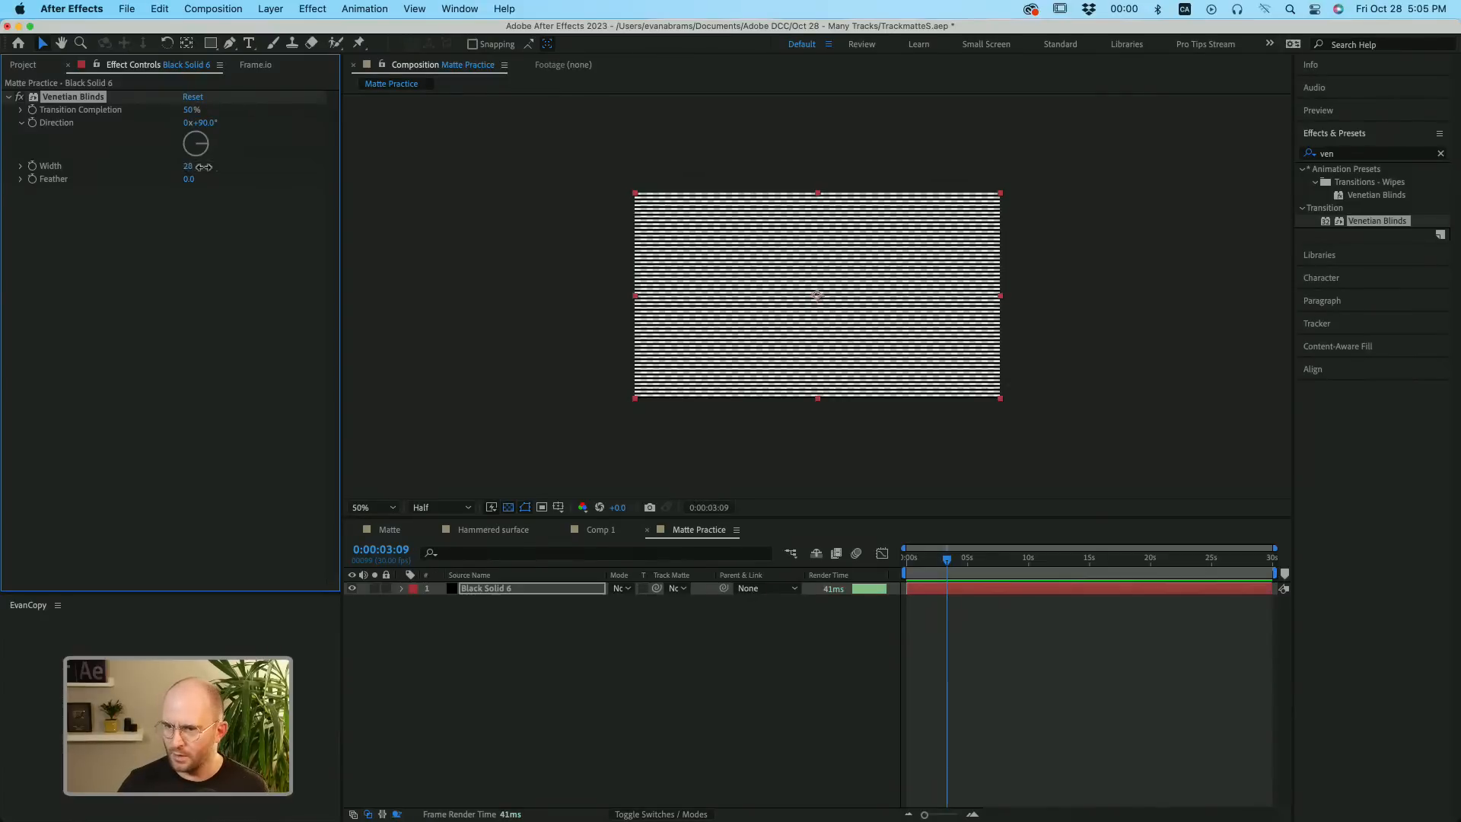
drag(187, 166, 339, 161)
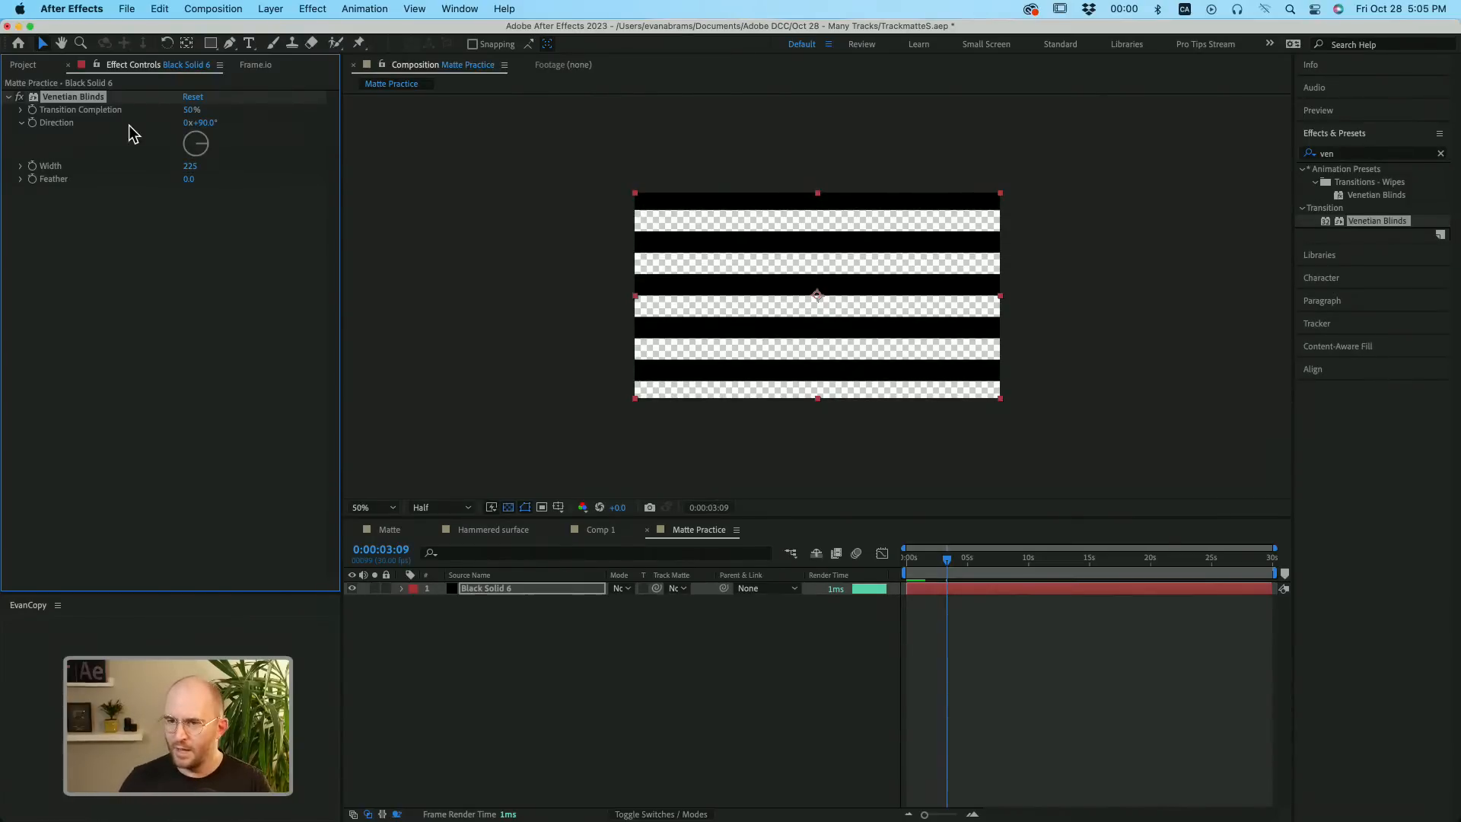
key(Delete)
click(932, 604)
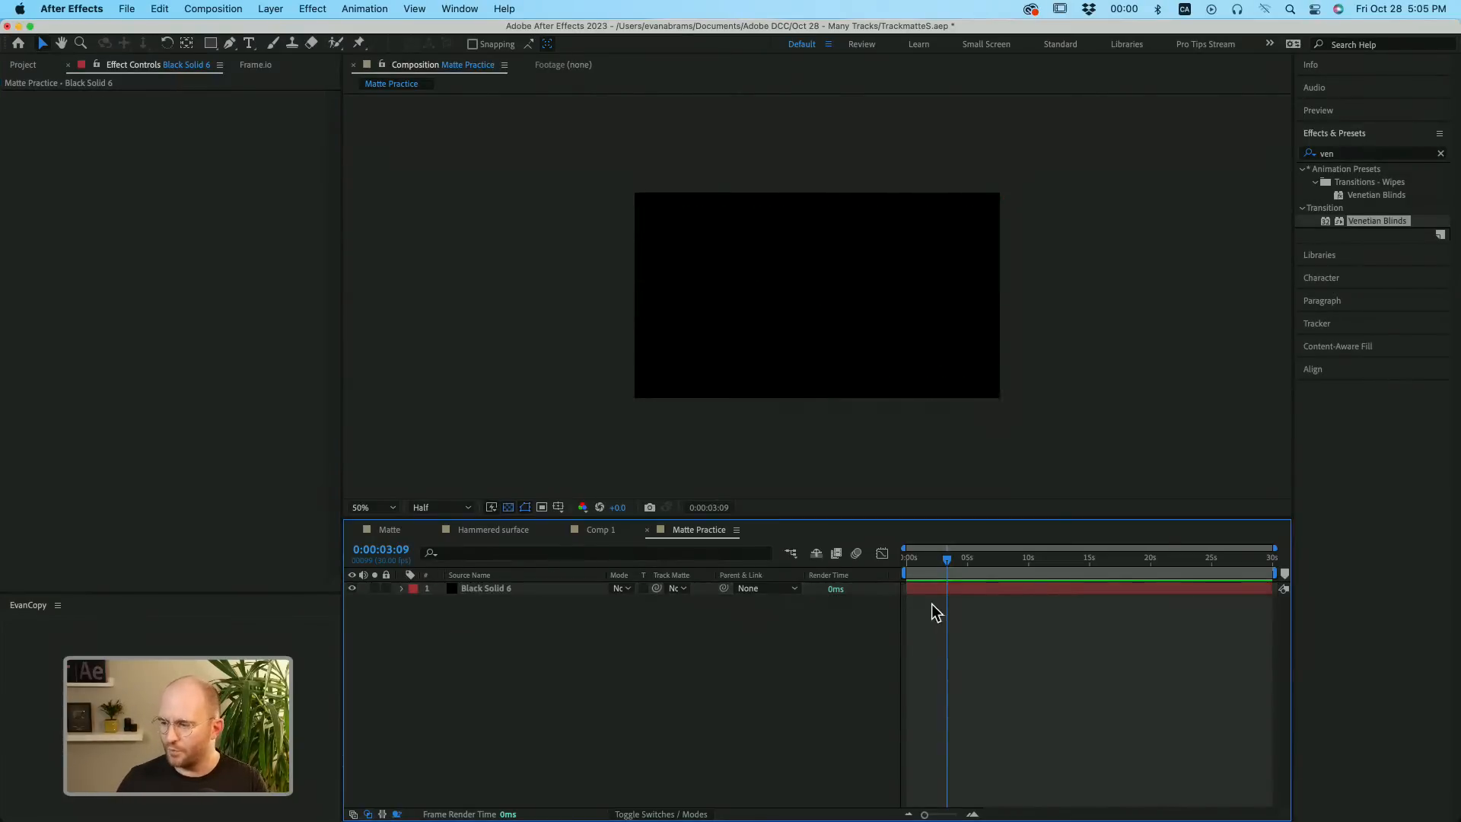
Apply the Radio Waves effect to the black solid and preview the rings from the composition's start.
click(1395, 149)
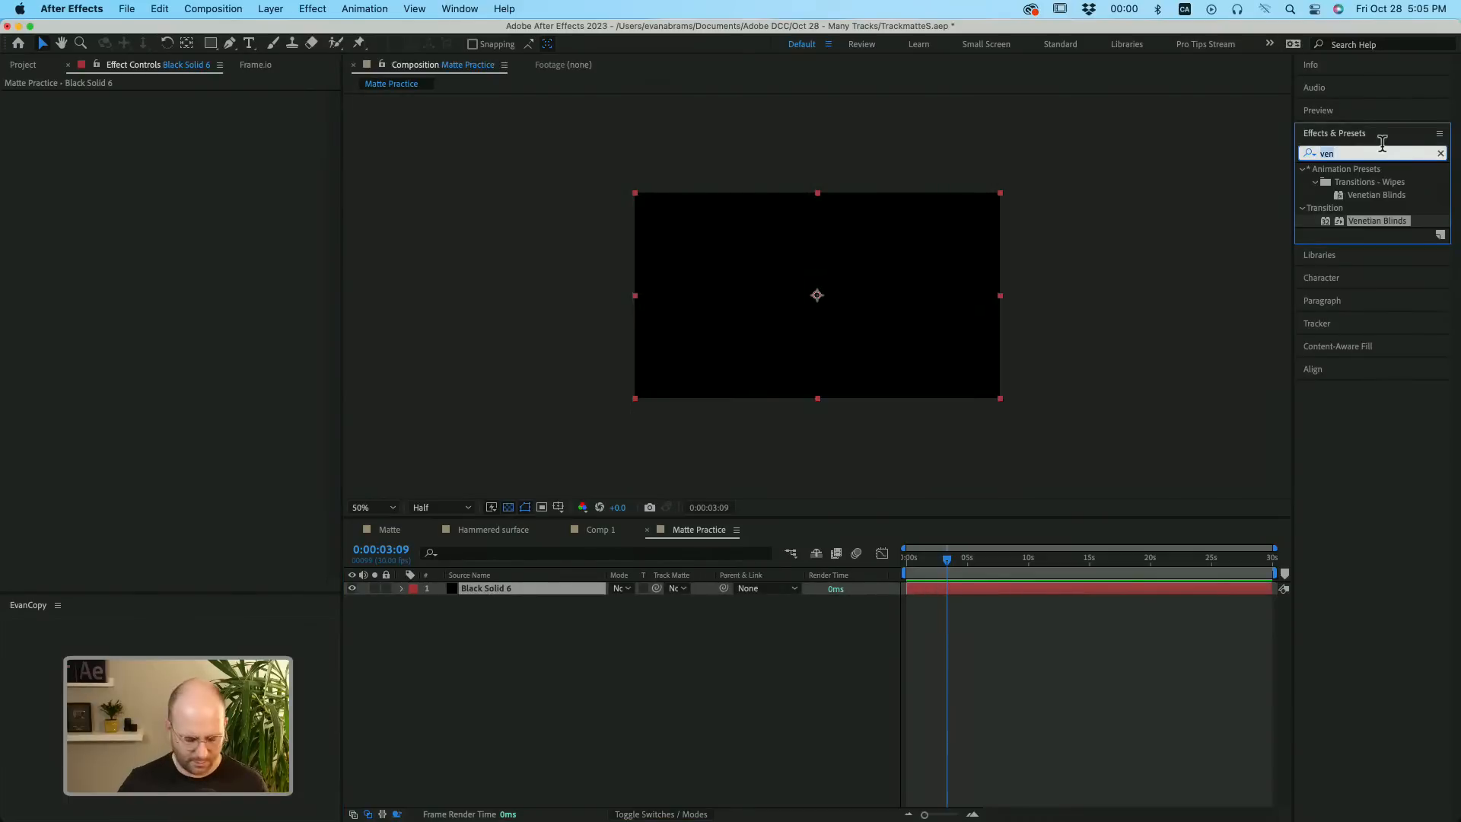
text(radio w)
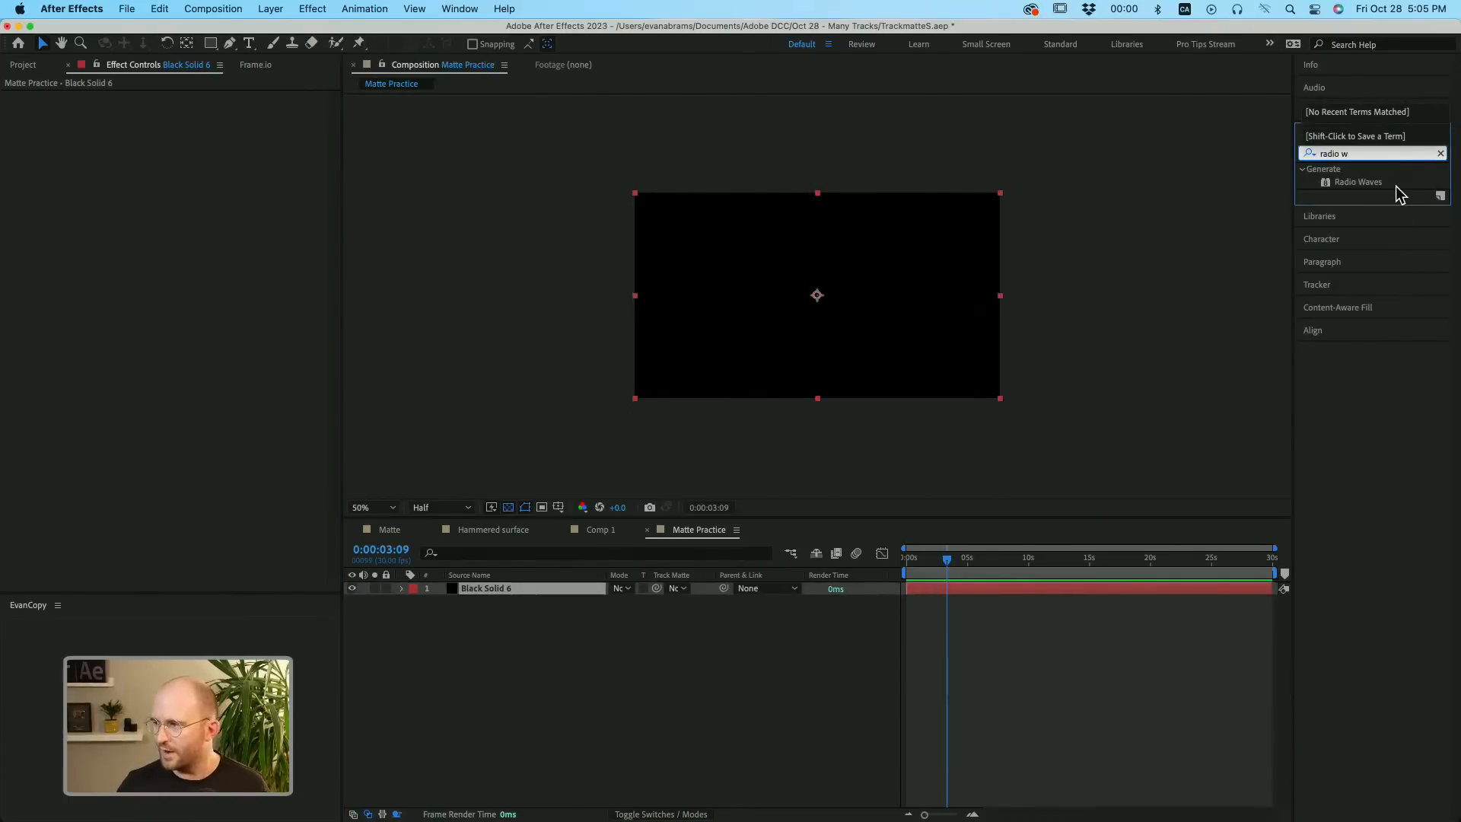
drag(1396, 186, 788, 255)
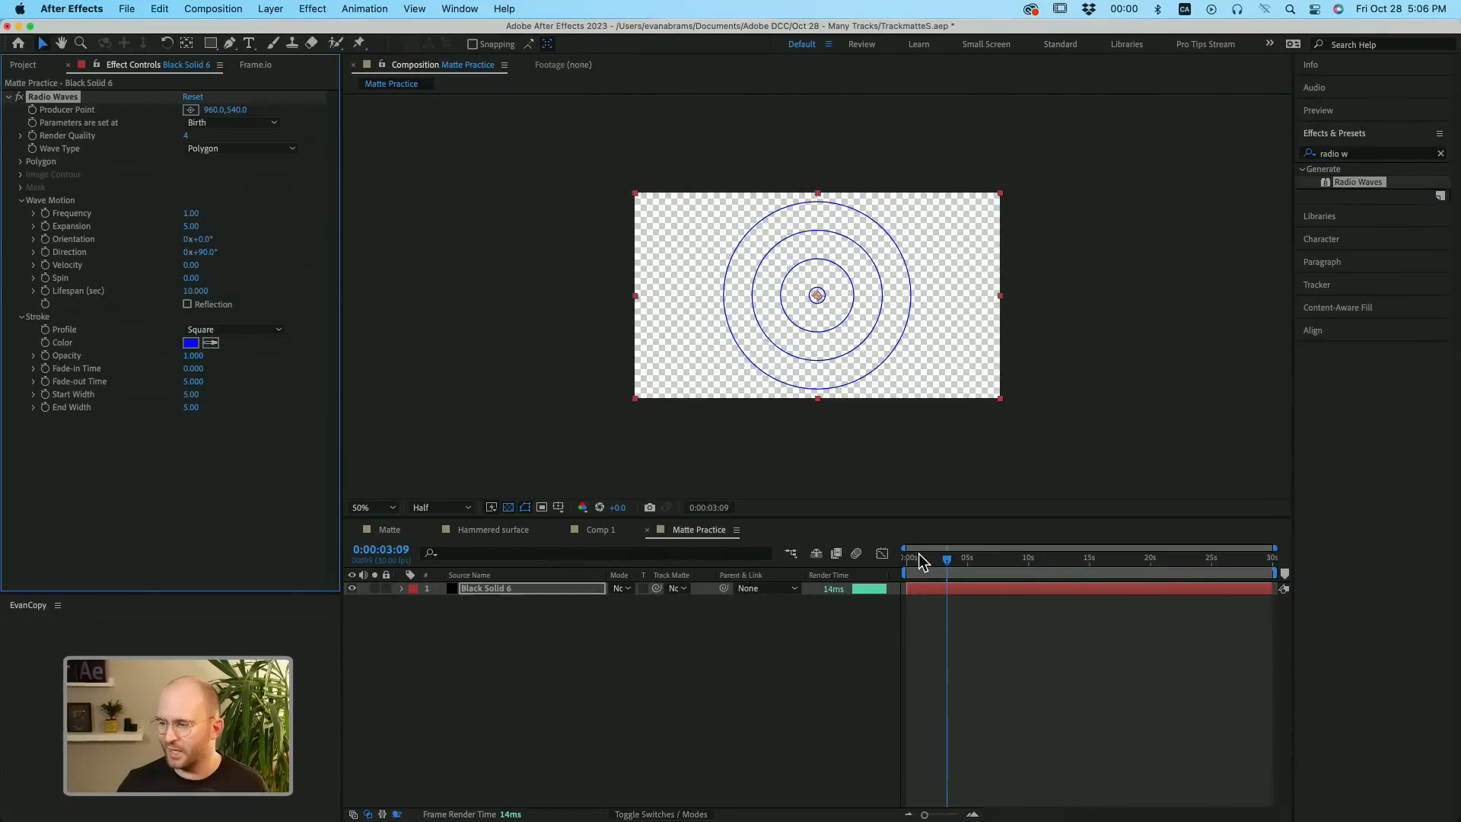
drag(915, 559, 905, 561)
key(space)
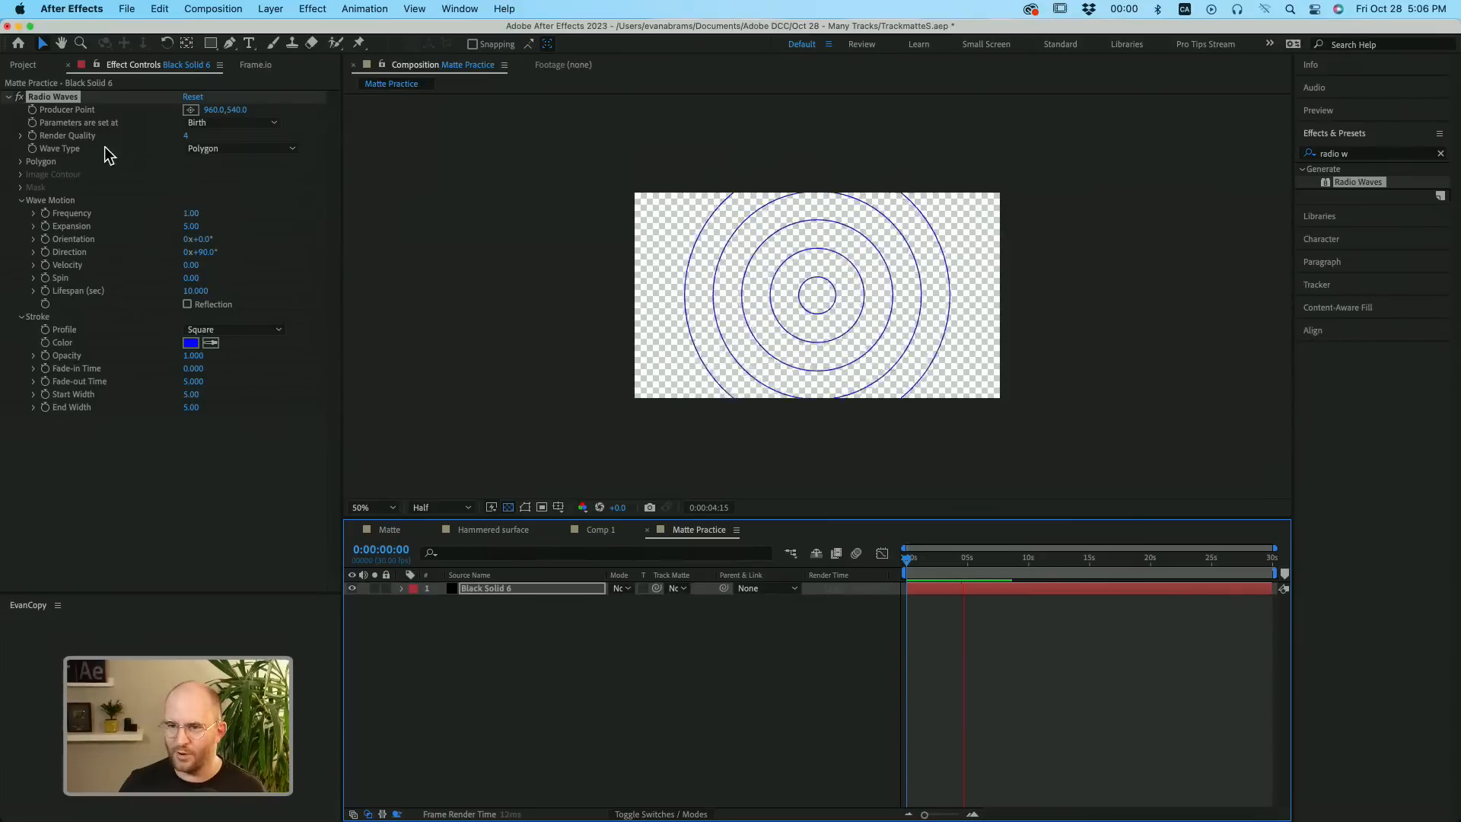
Set the Radio Waves stroke's fade-out time to 0 and both its start and end widths to 100.
click(85, 116)
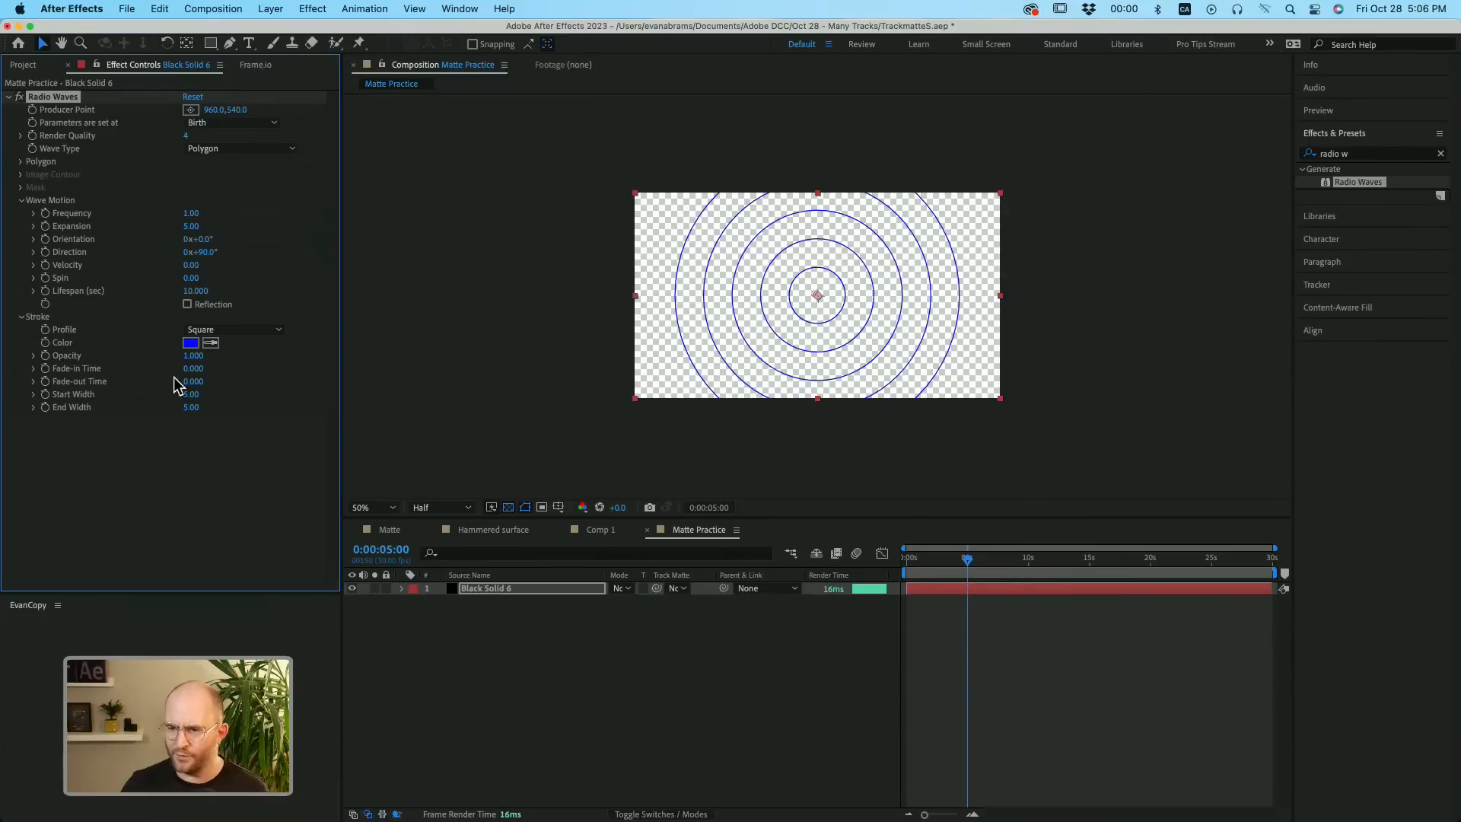
click(188, 393)
text(99)
key(Return)
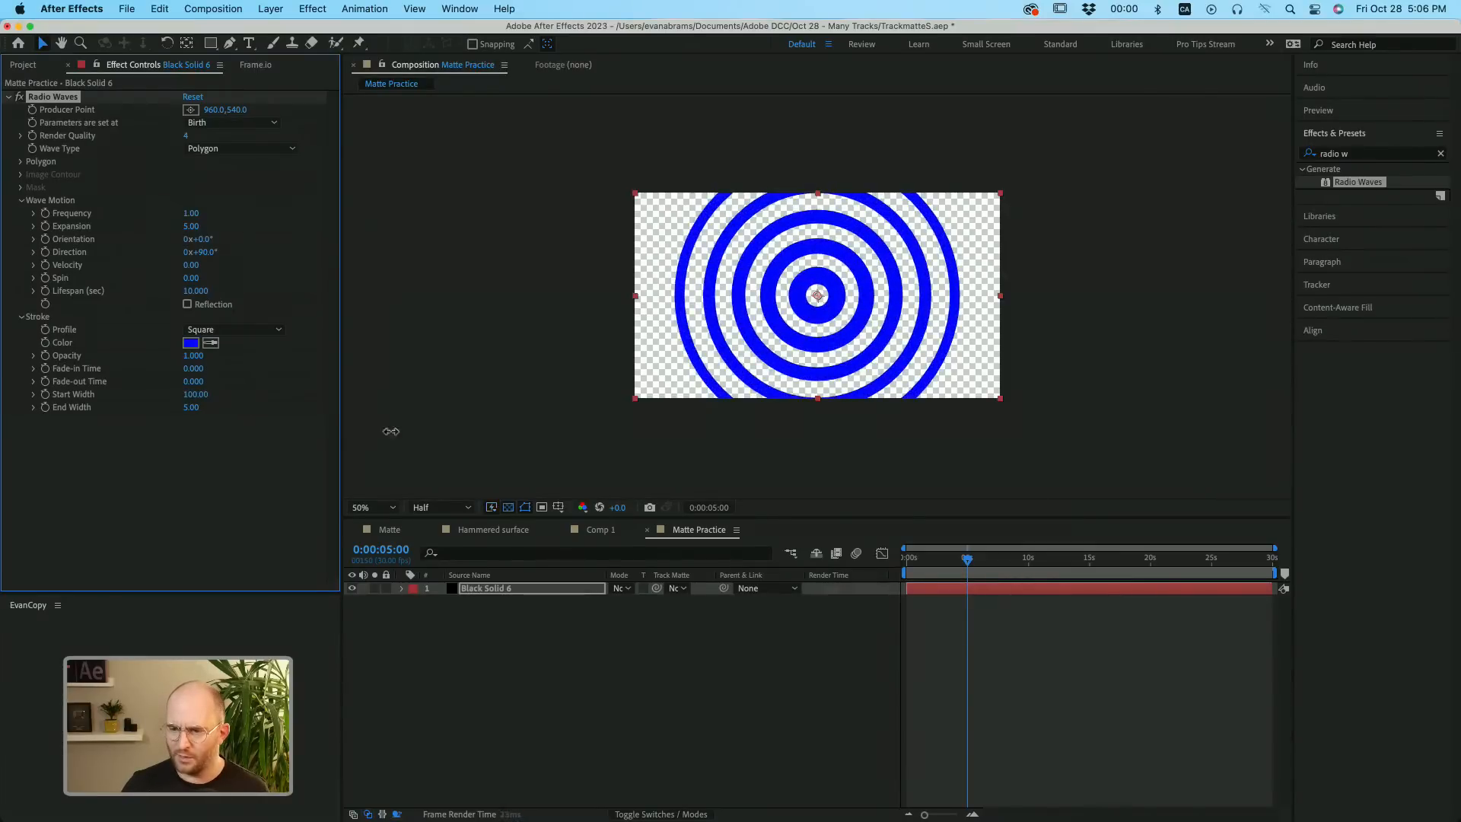
click(201, 396)
text(100)
key(Return)
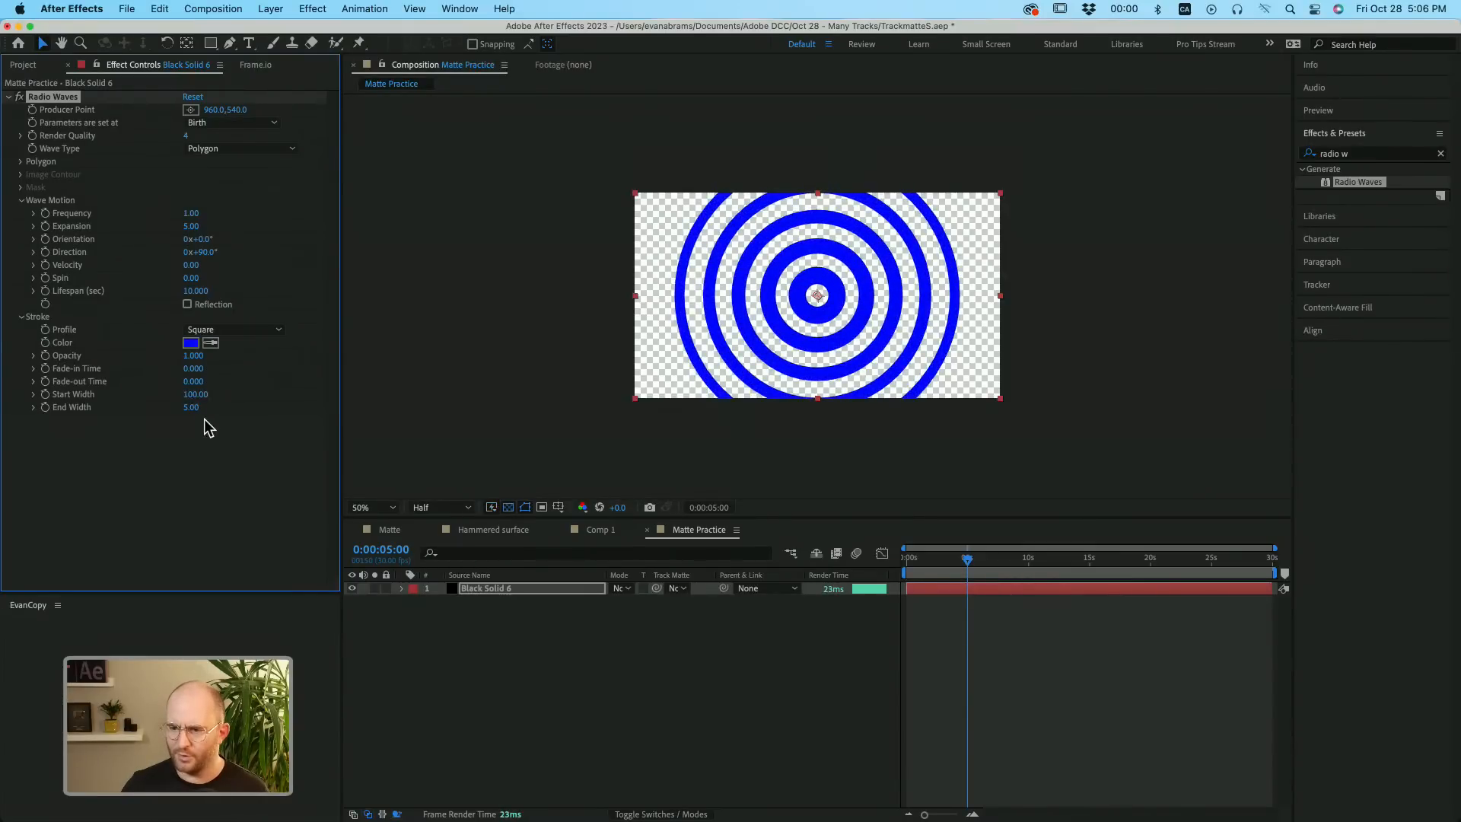
drag(197, 410, 333, 414)
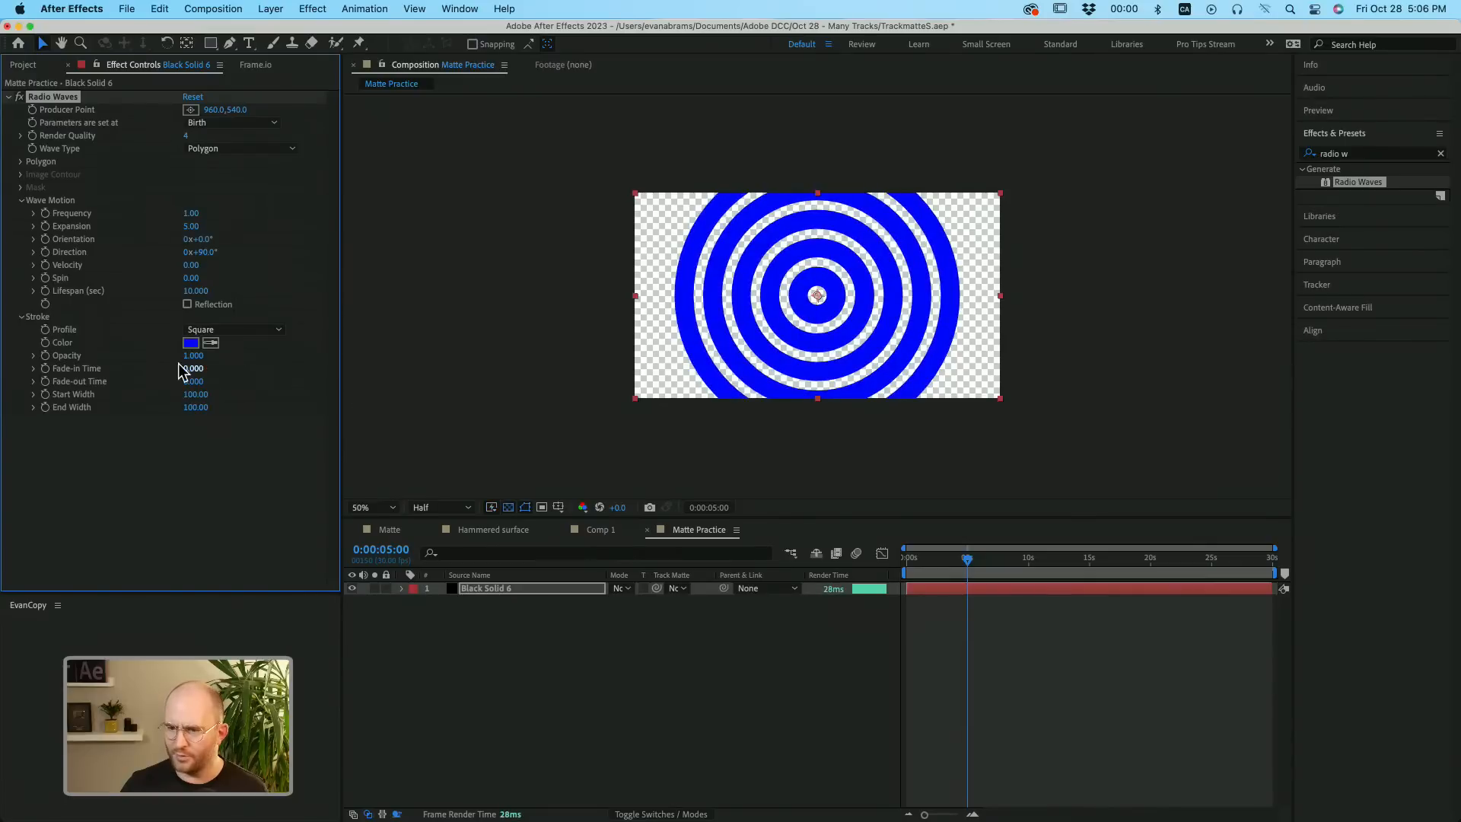
Change the Radio Waves stroke color to black (000000) and preview the rings from 0:00:03:07.
click(190, 343)
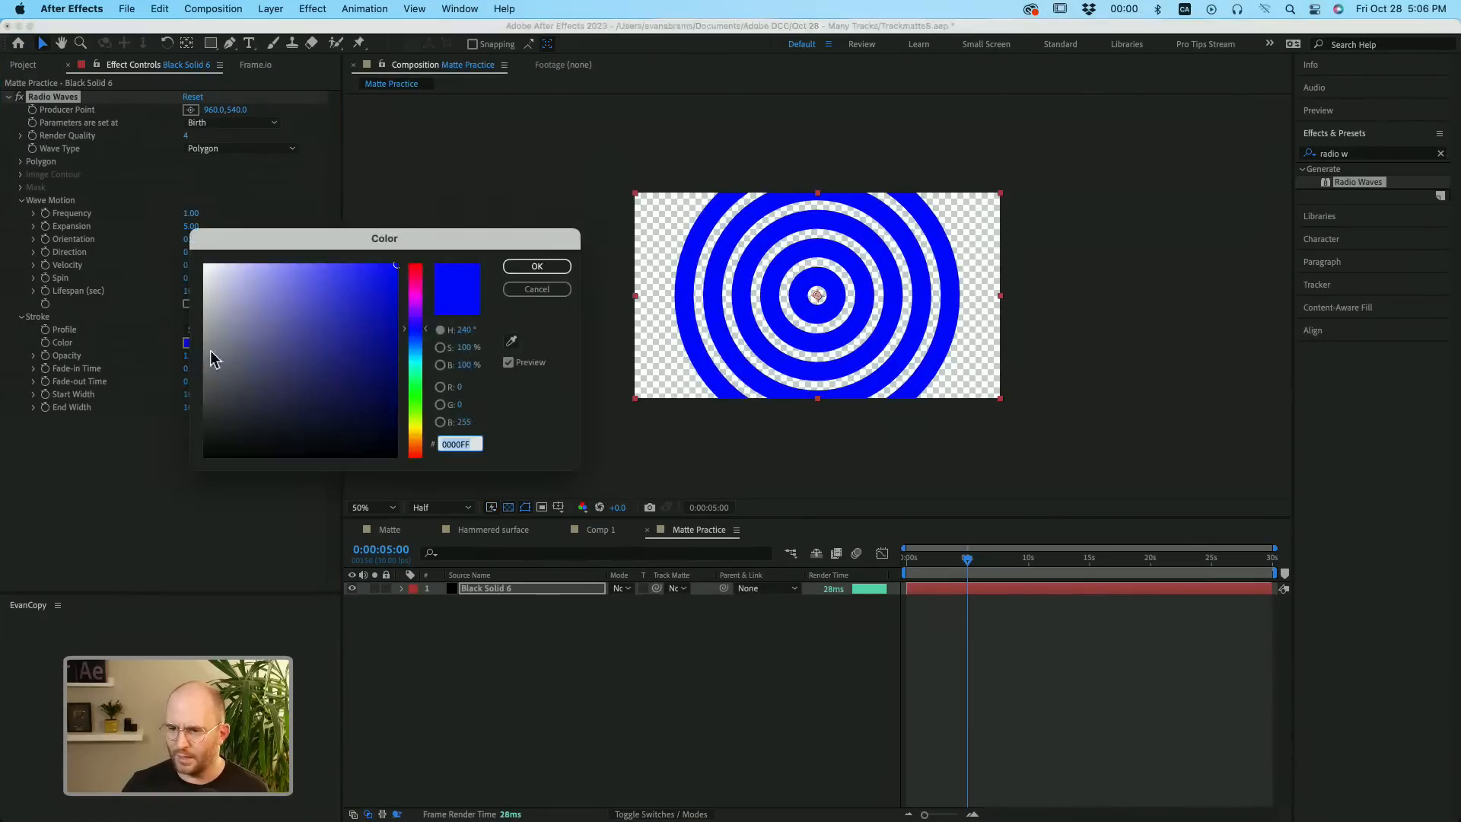
drag(363, 404, 150, 531)
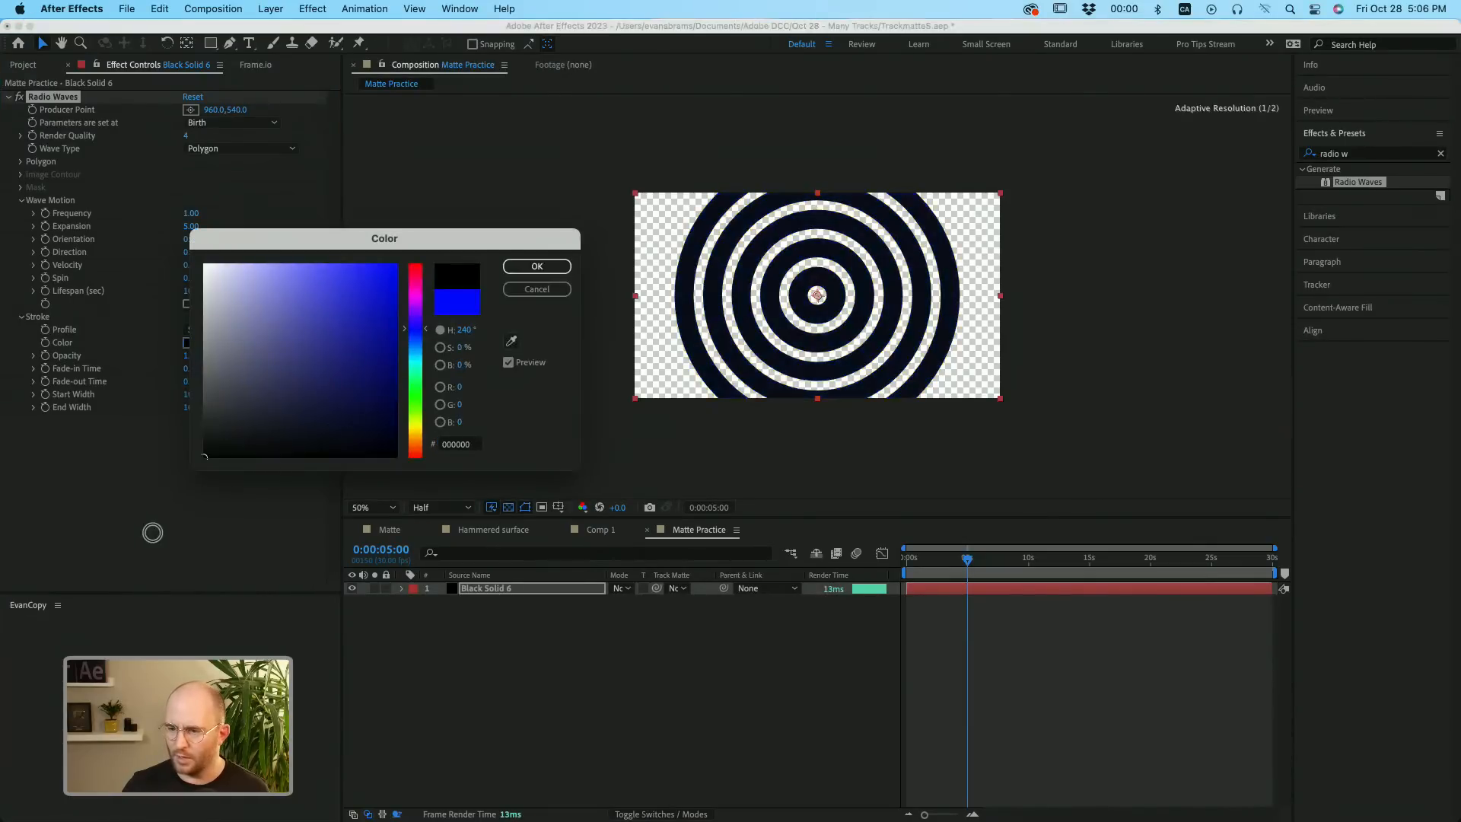
click(537, 267)
click(944, 565)
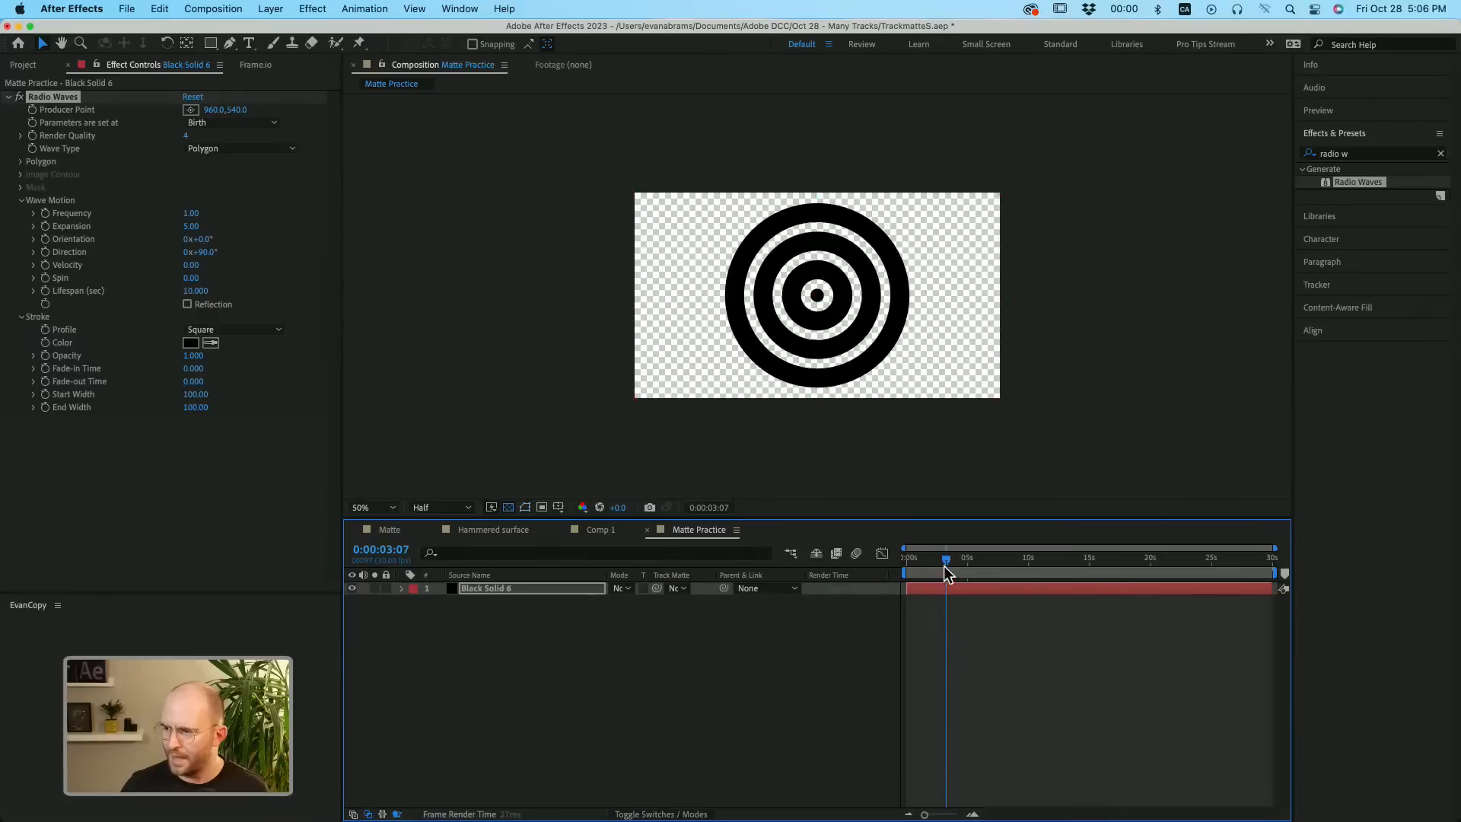
key(space)
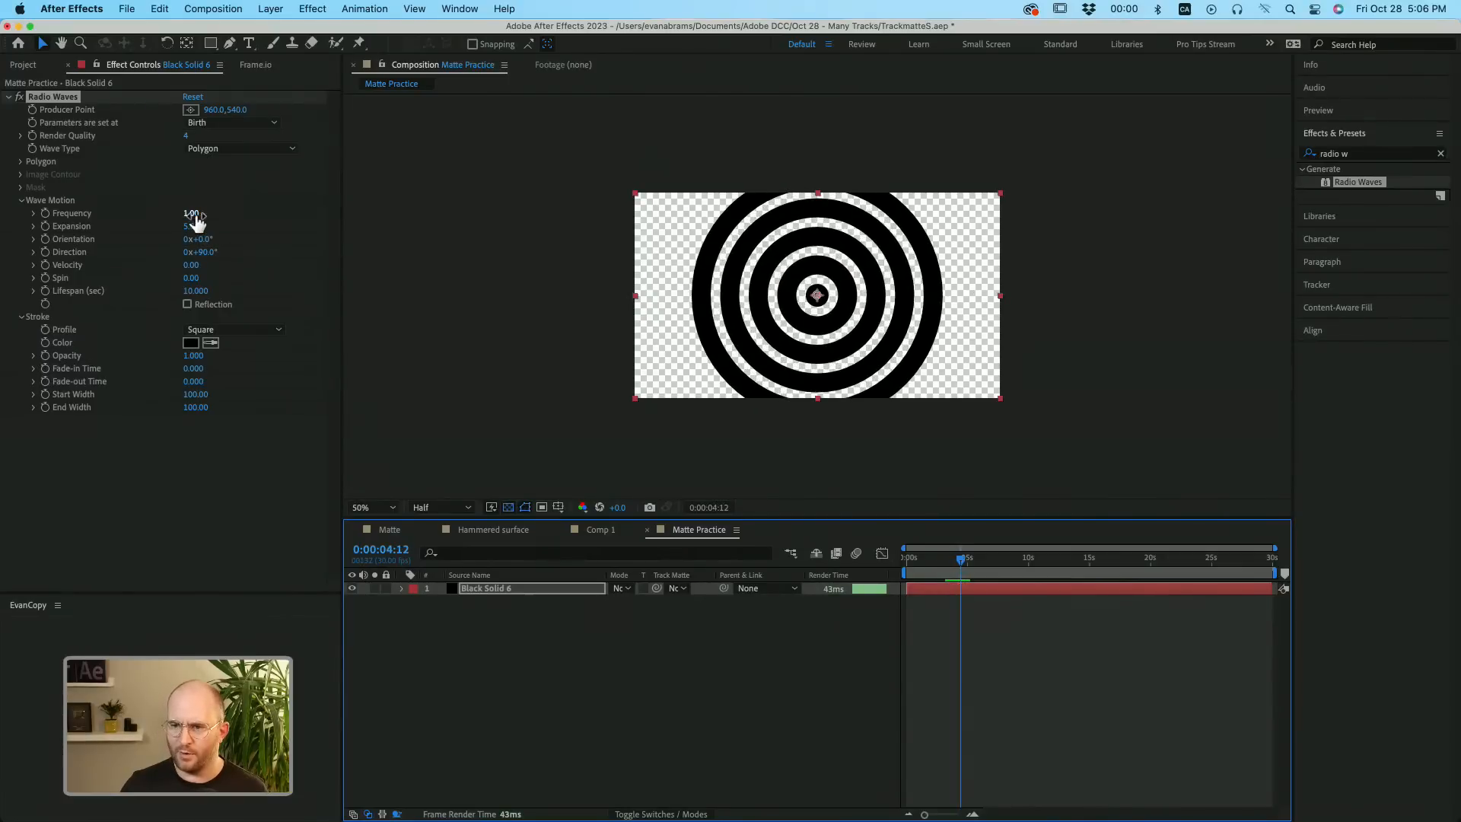
Try a Radio Waves frequency of 0.66 with an expansion of 7.30 and preview the wider ring spacing.
mouse_move(196, 221)
mouse_down()
mouse_move(229, 221)
mouse_move(174, 221)
mouse_up()
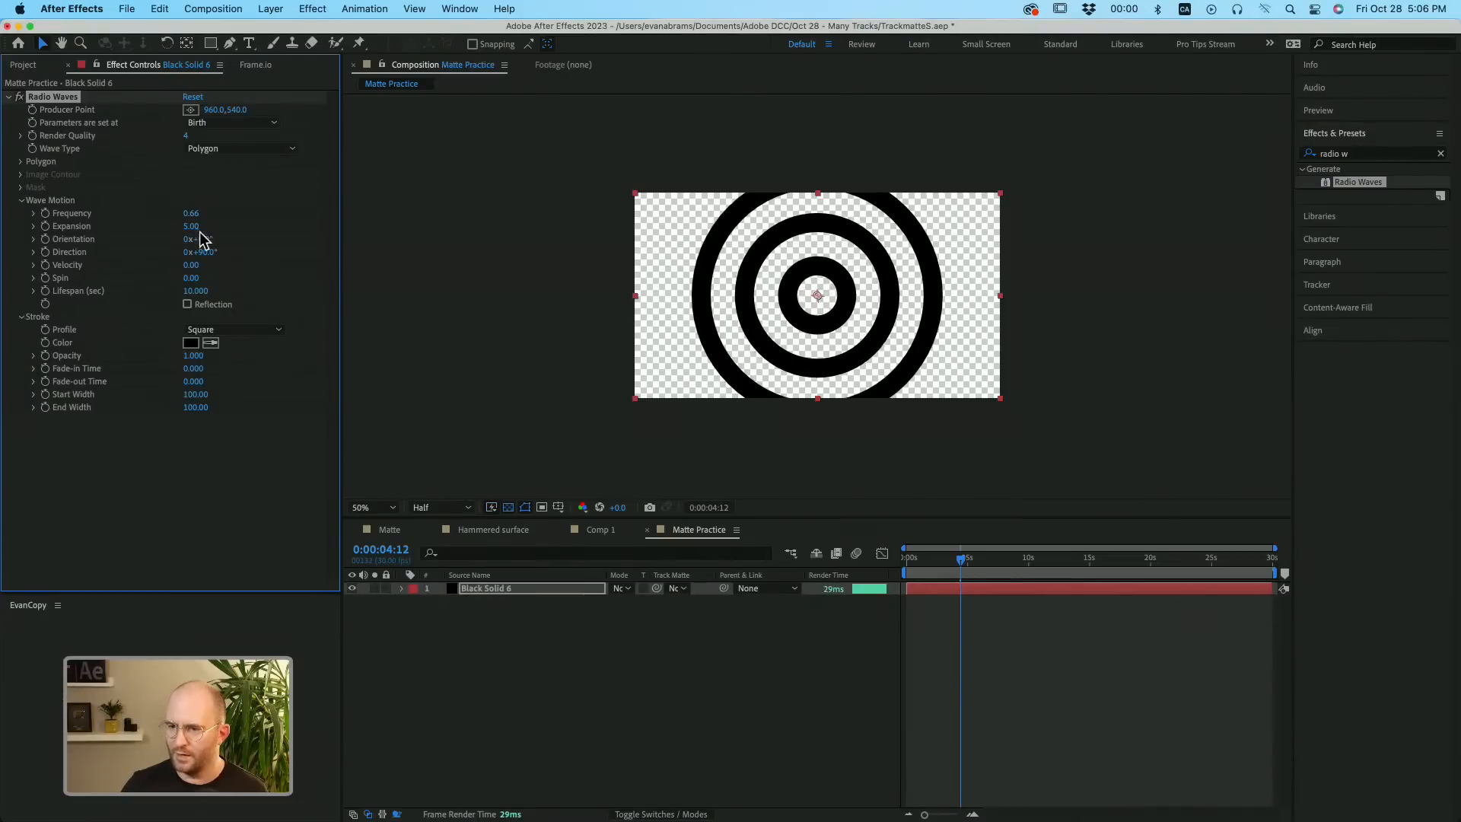
drag(190, 226, 258, 226)
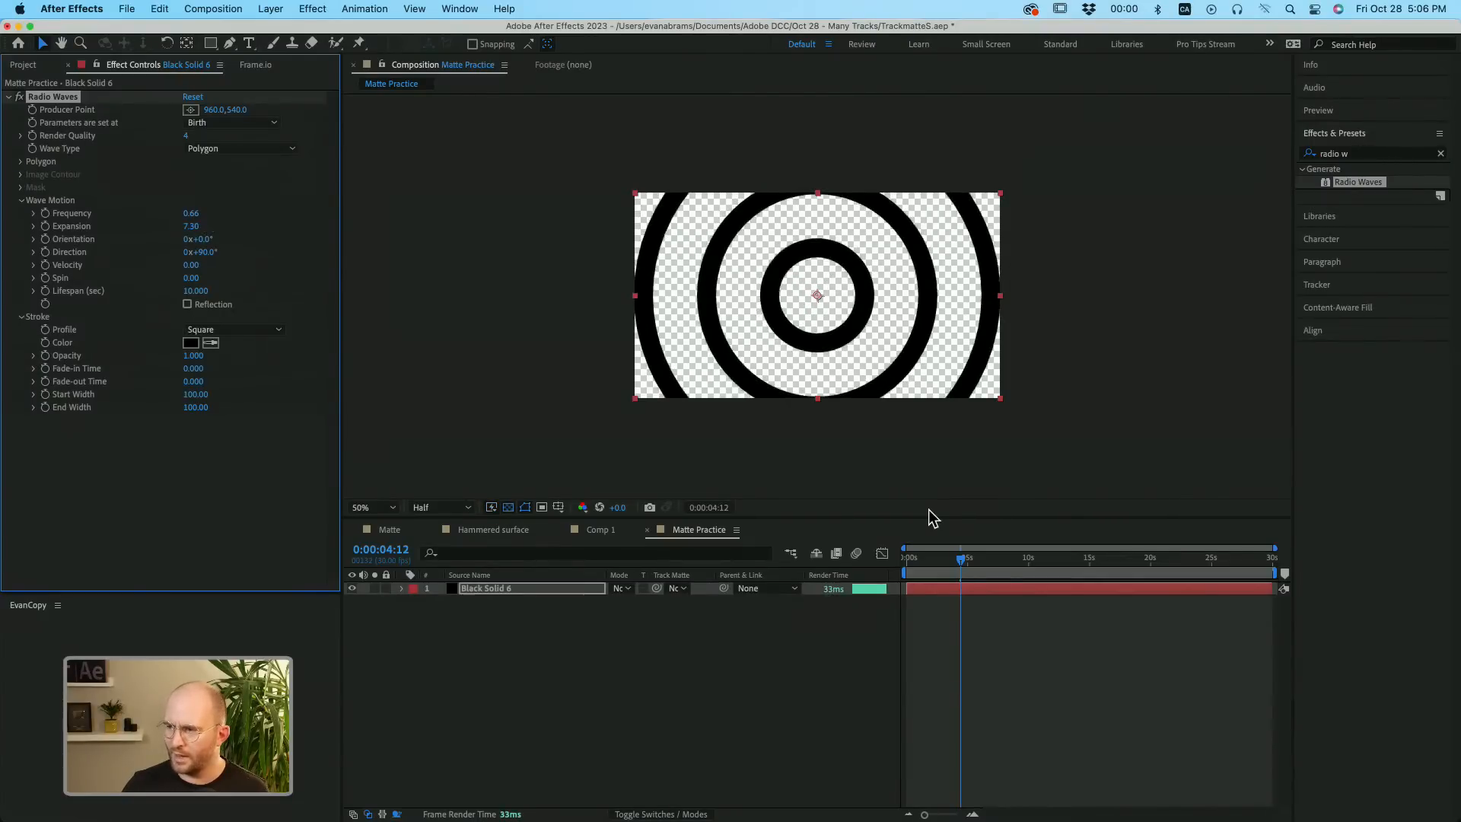
key(space)
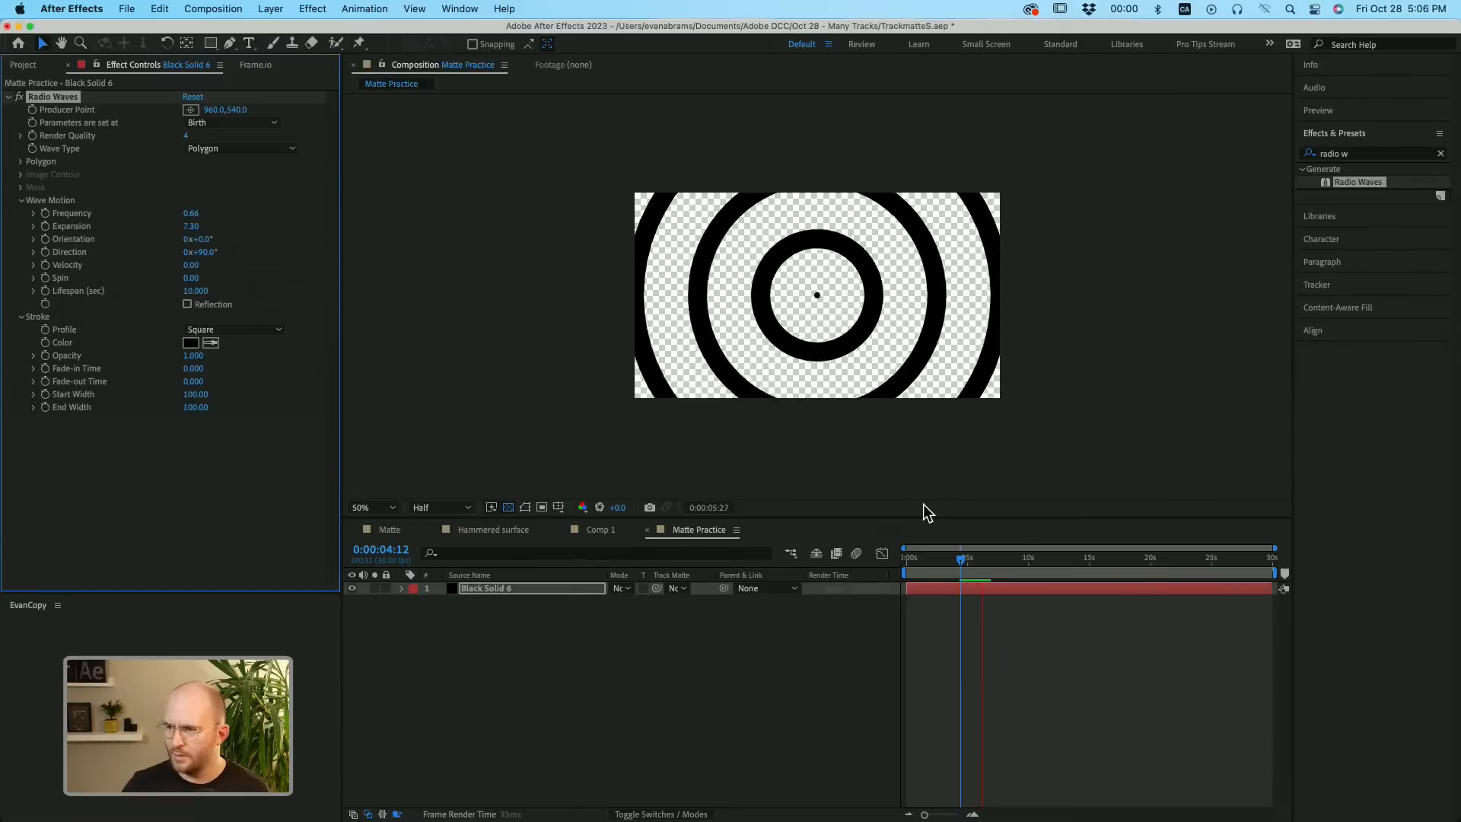
drag(192, 215, 192, 220)
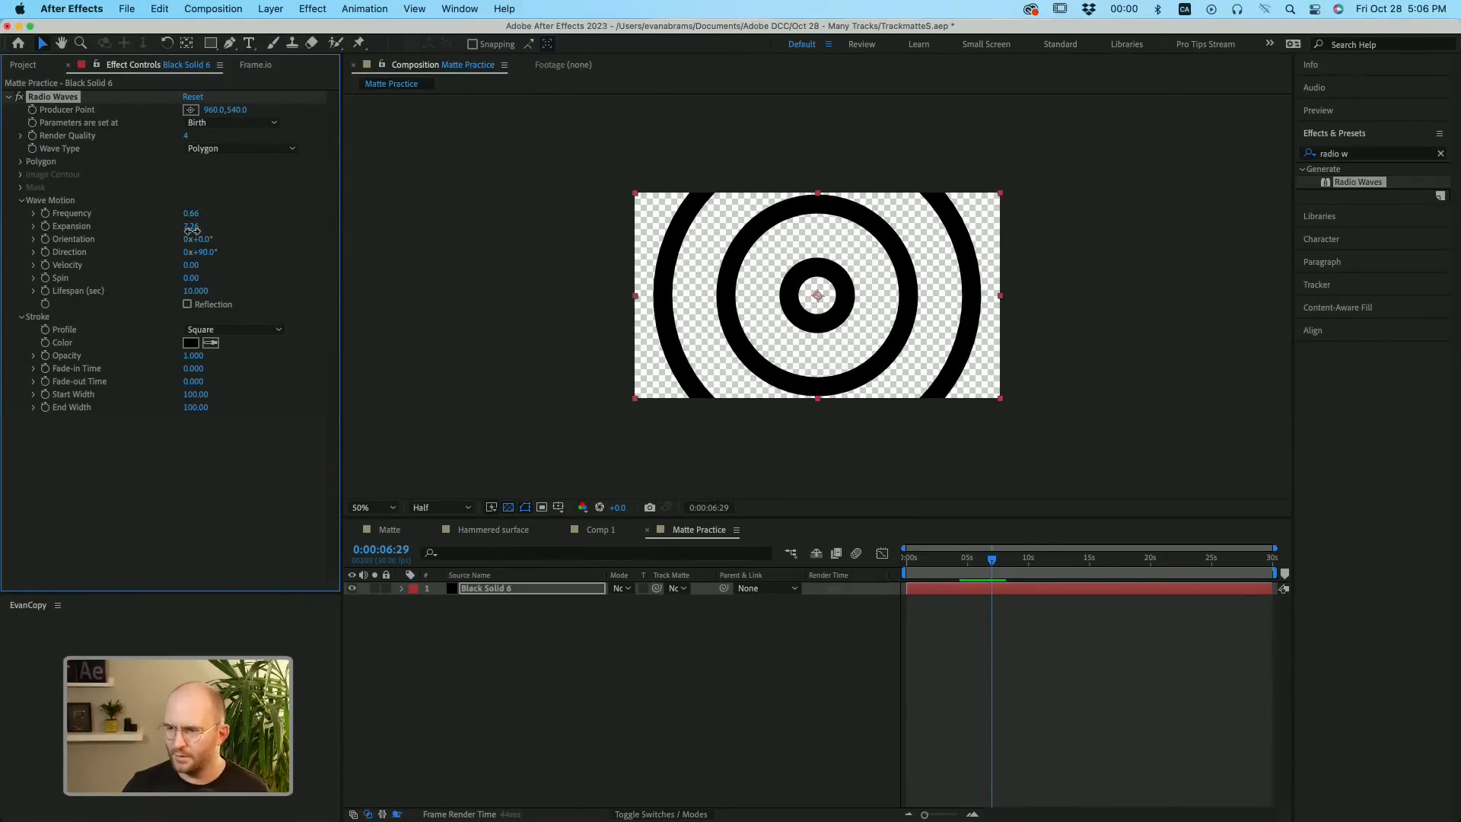
Set the Radio Waves expansion to 5 and the frequency to 0.50.
click(191, 228)
text(5)
key(Return)
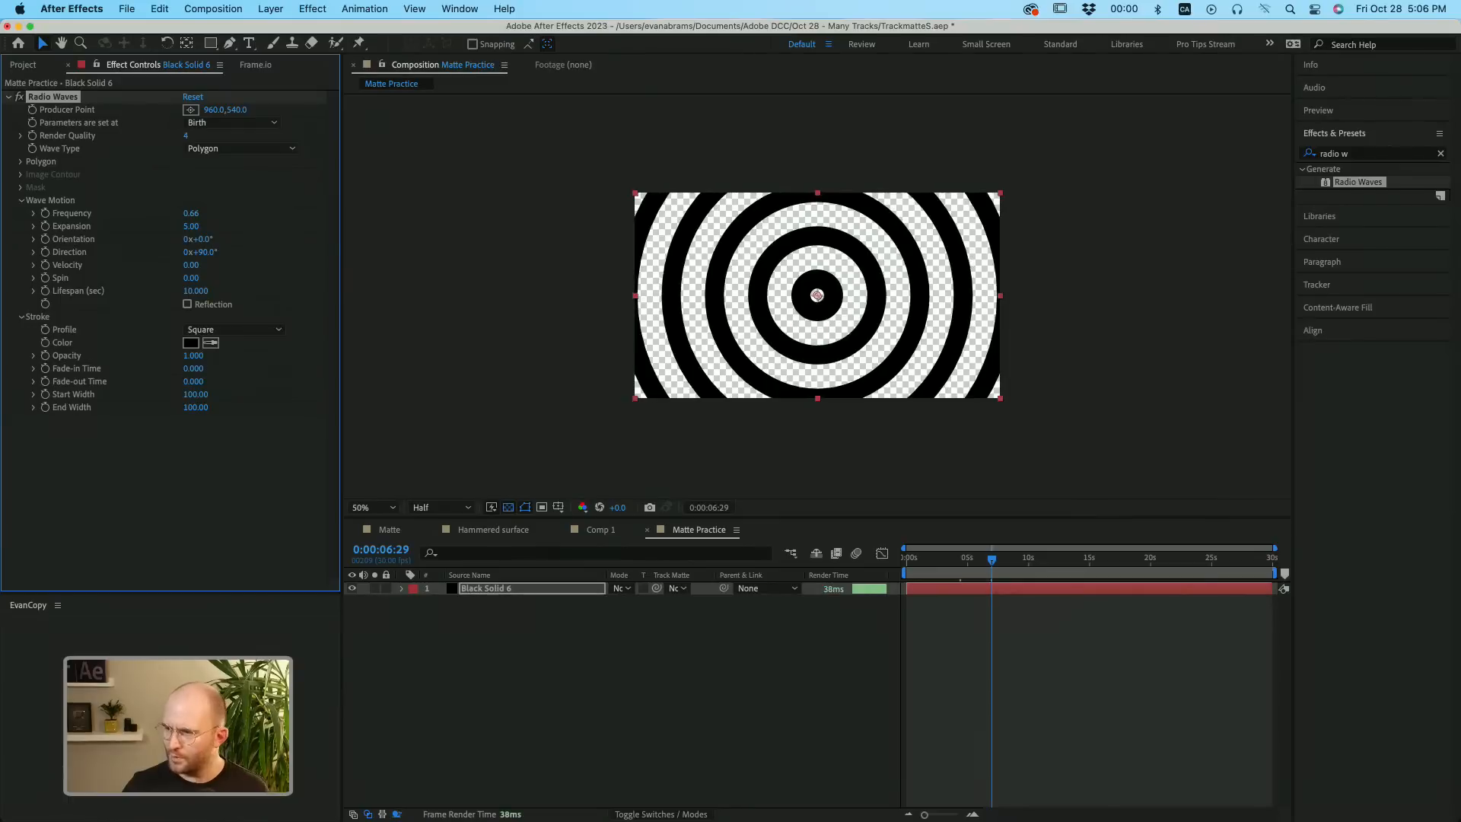
click(191, 214)
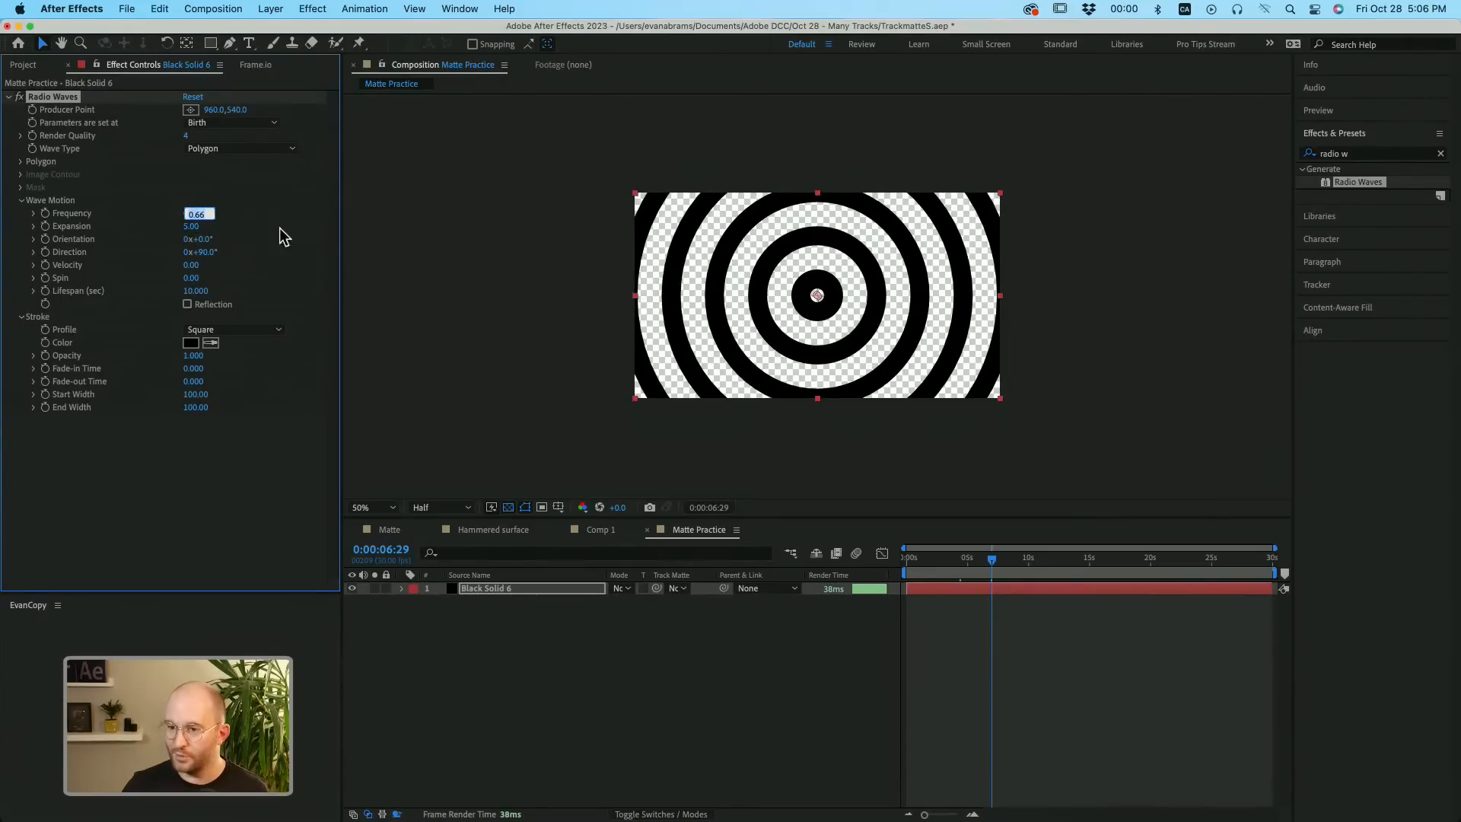
key(Return)
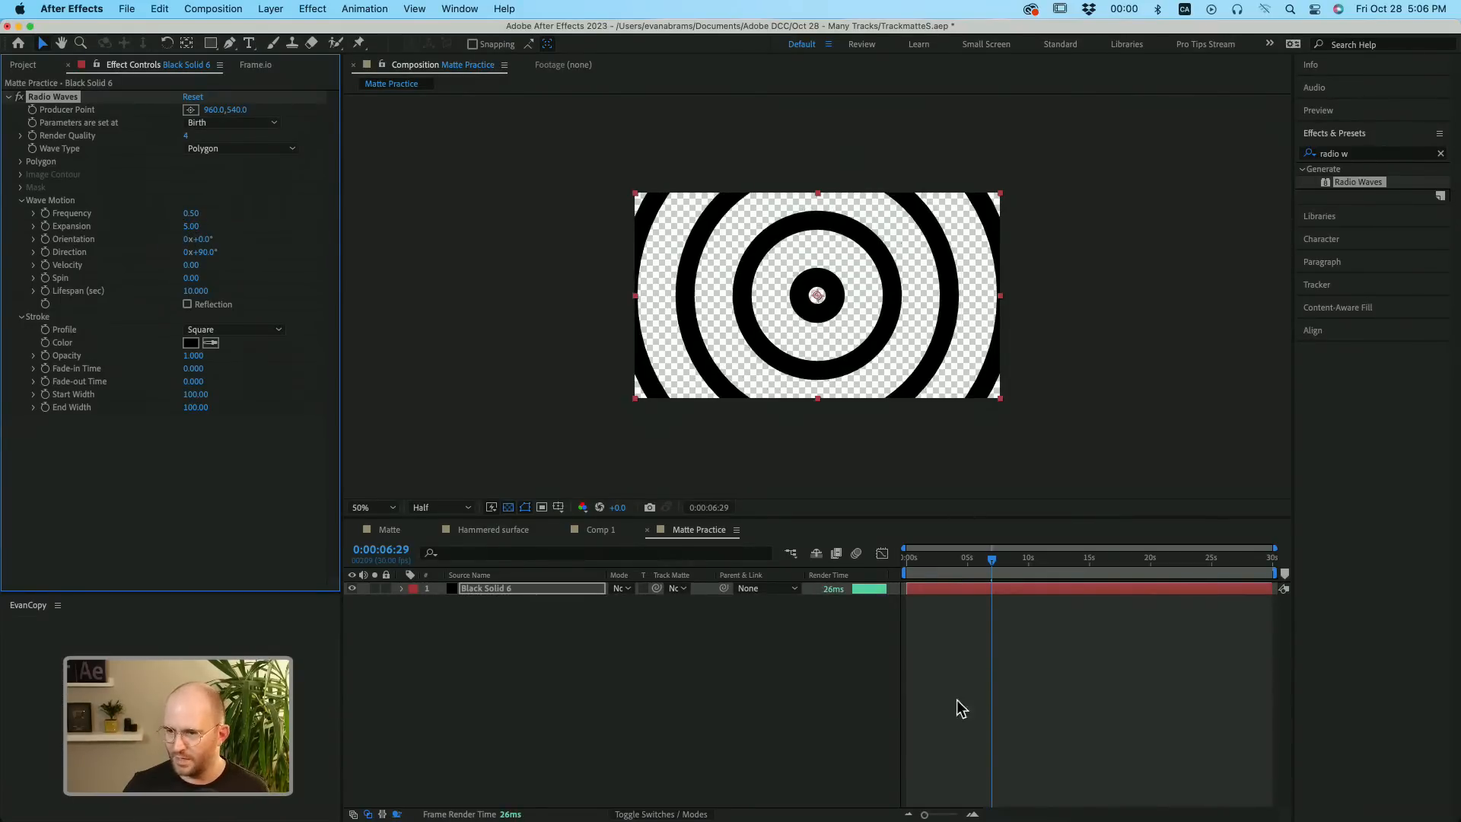
Preview the black rings and move the current time to 0:00:17:01.
click(1003, 618)
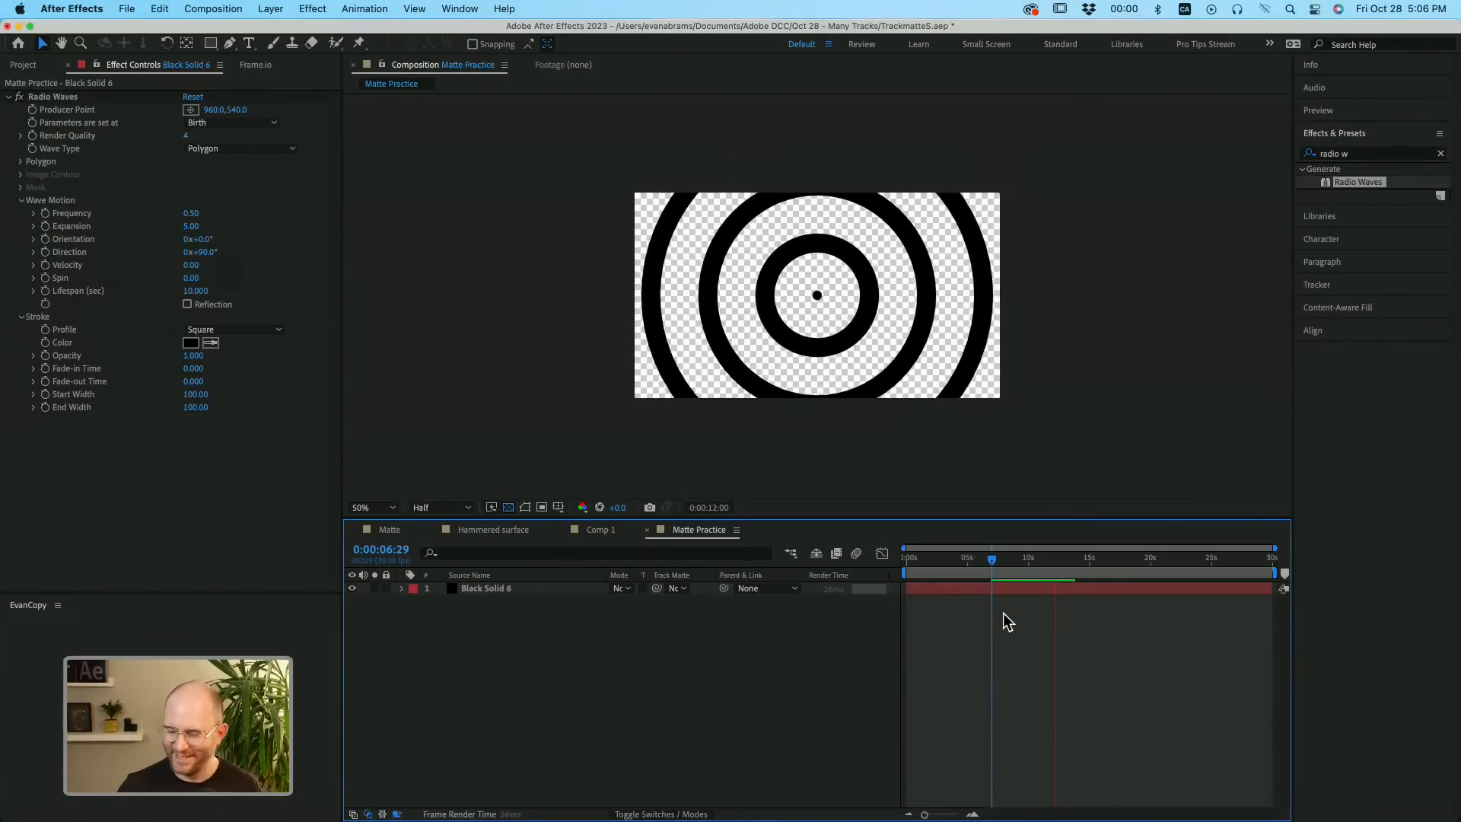
key(space)
drag(1026, 570, 1114, 556)
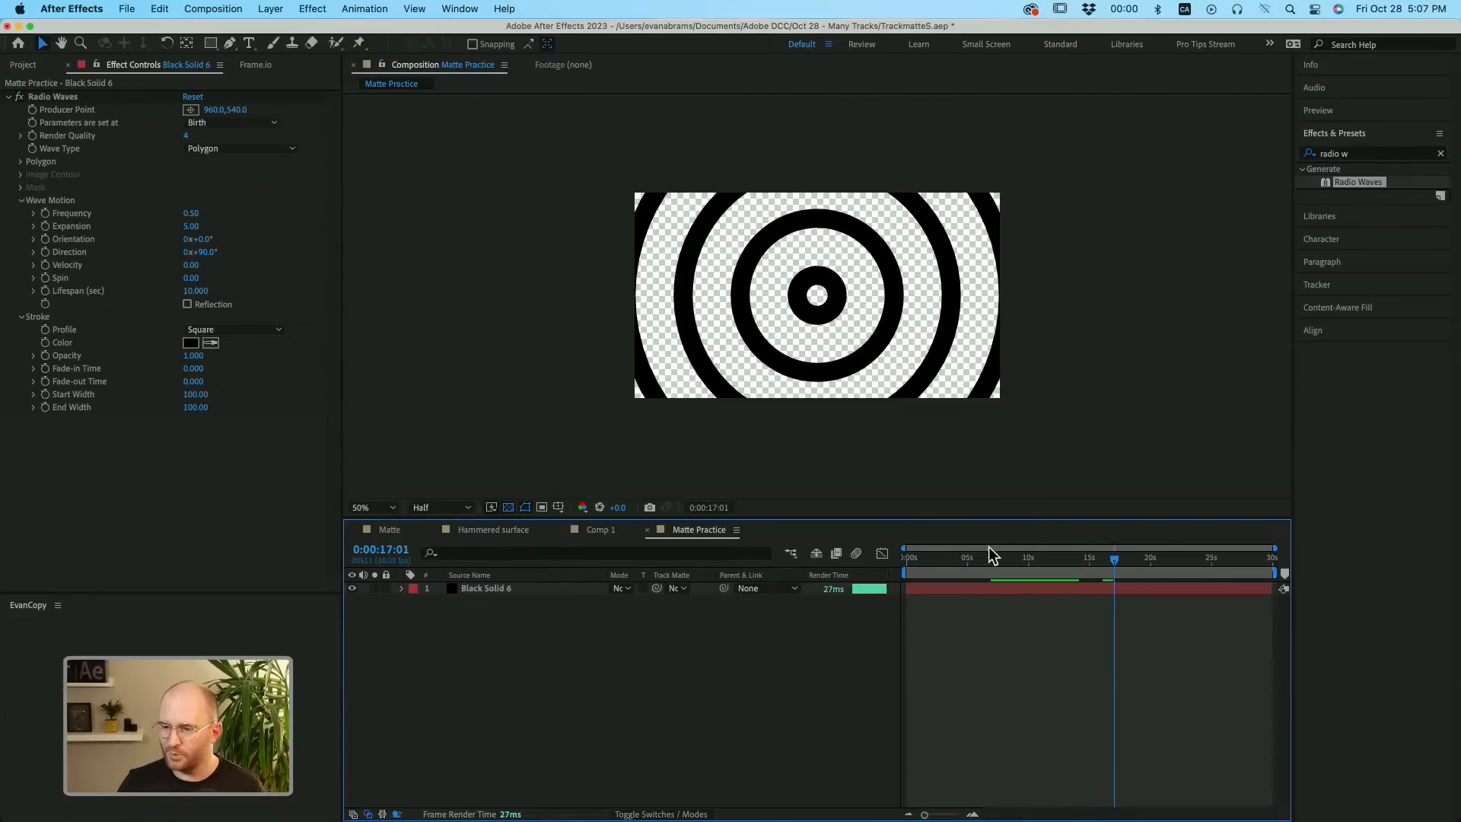
Duplicate the Radio Waves ring layer and set the duplicate's stroke color to white (FFFFFF).
click(972, 591)
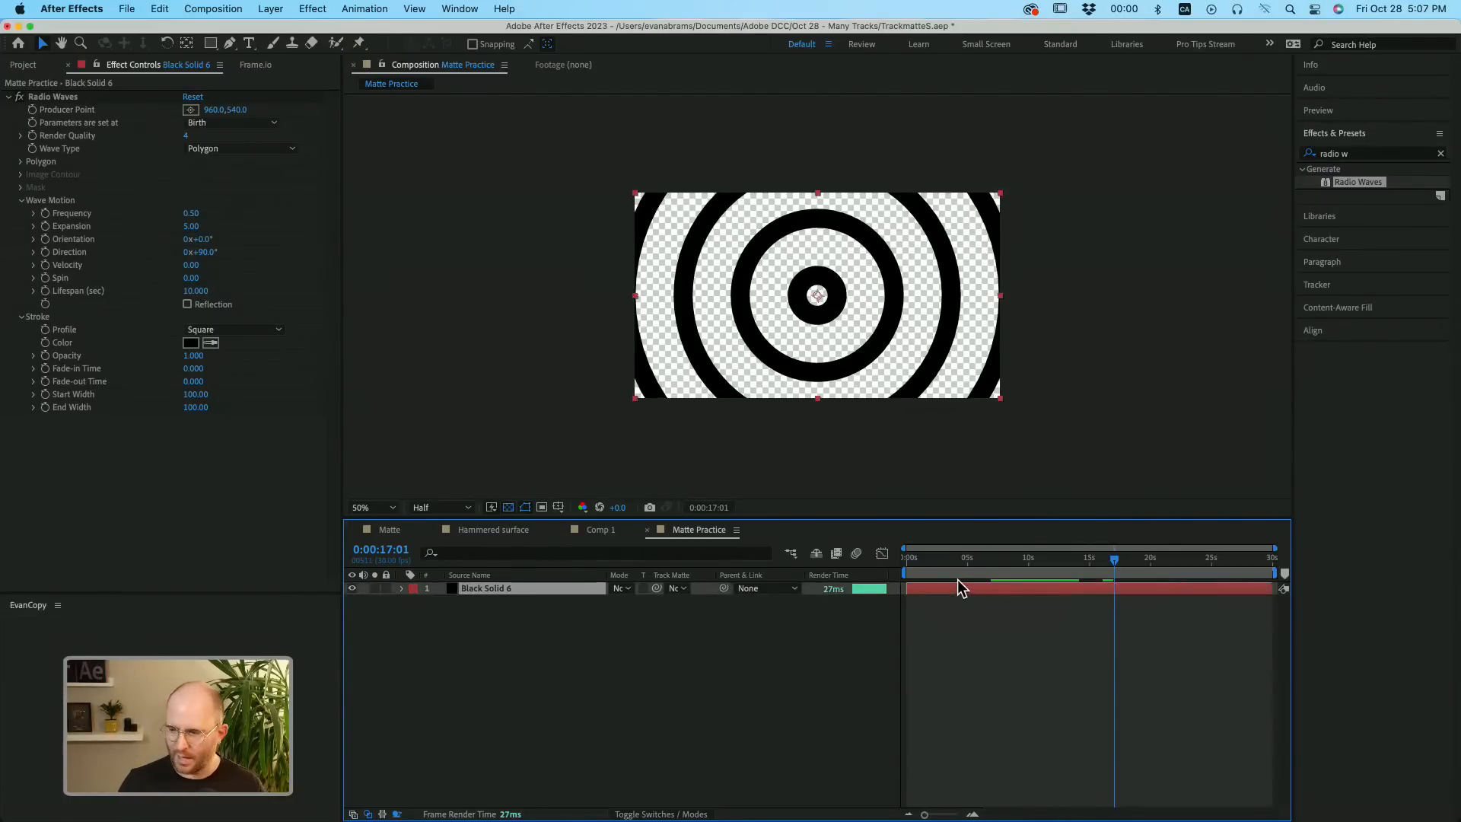
key(super+d)
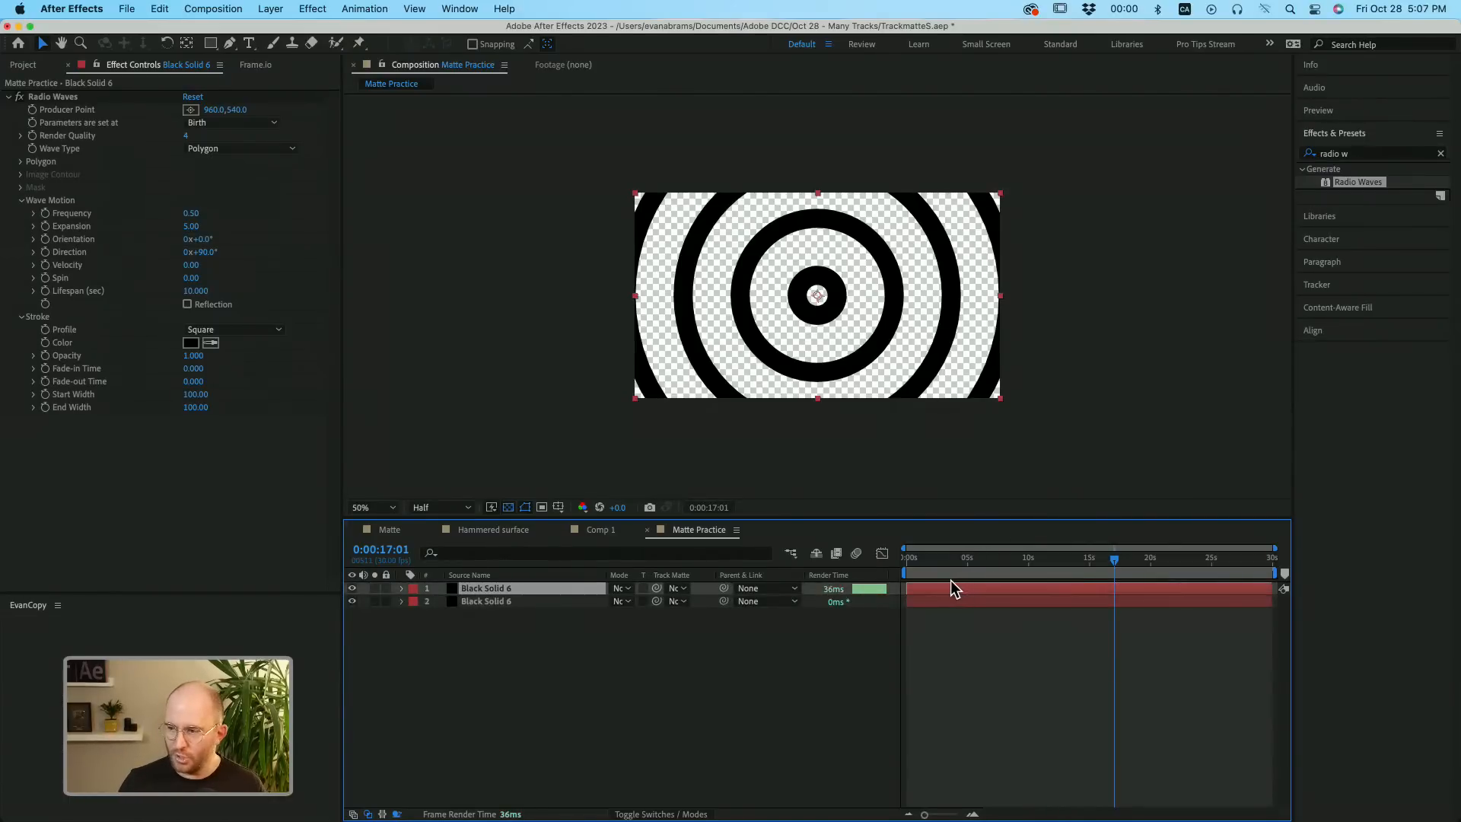
click(190, 344)
drag(217, 321, 124, 218)
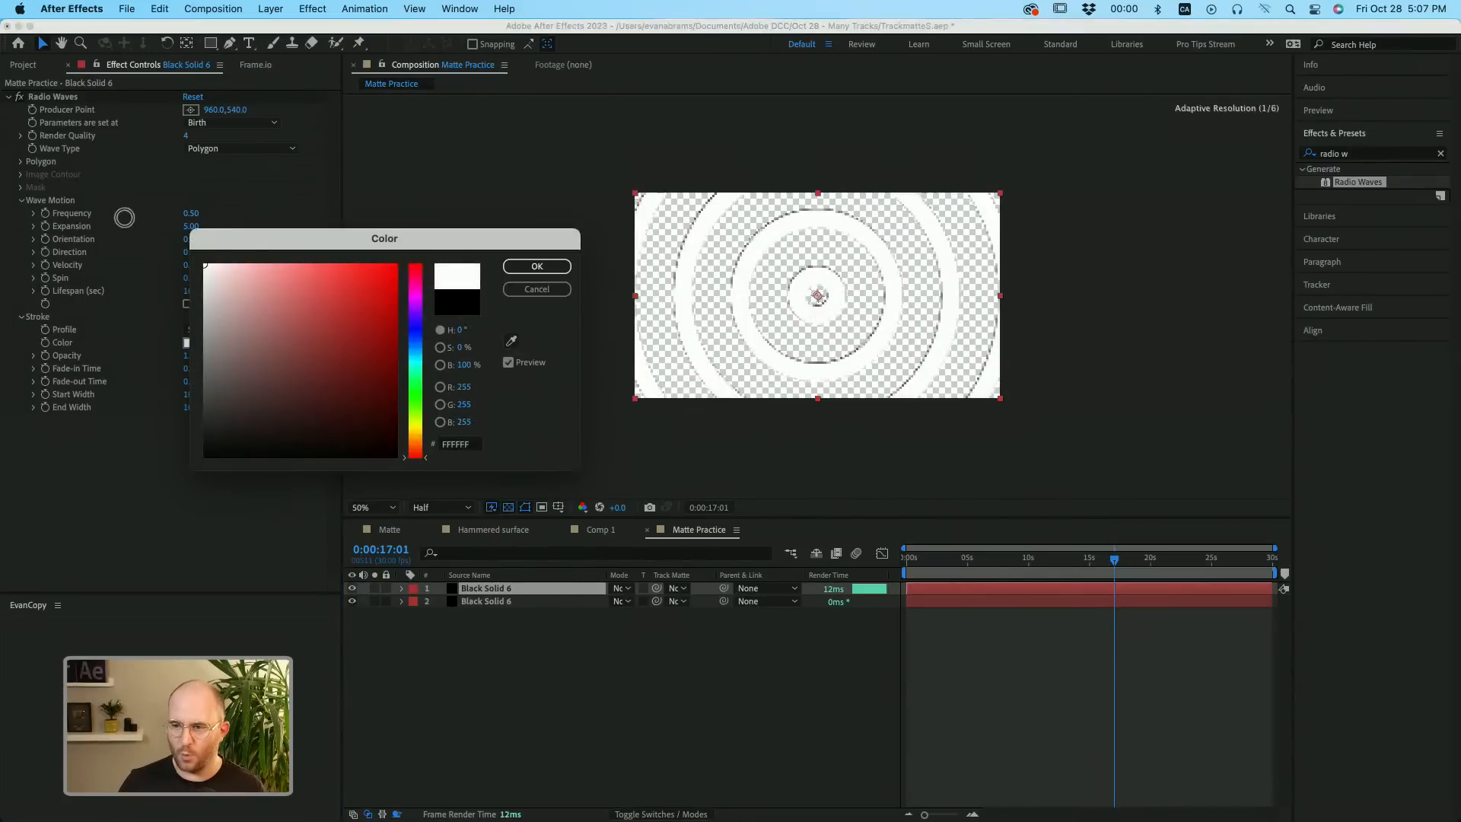
click(535, 267)
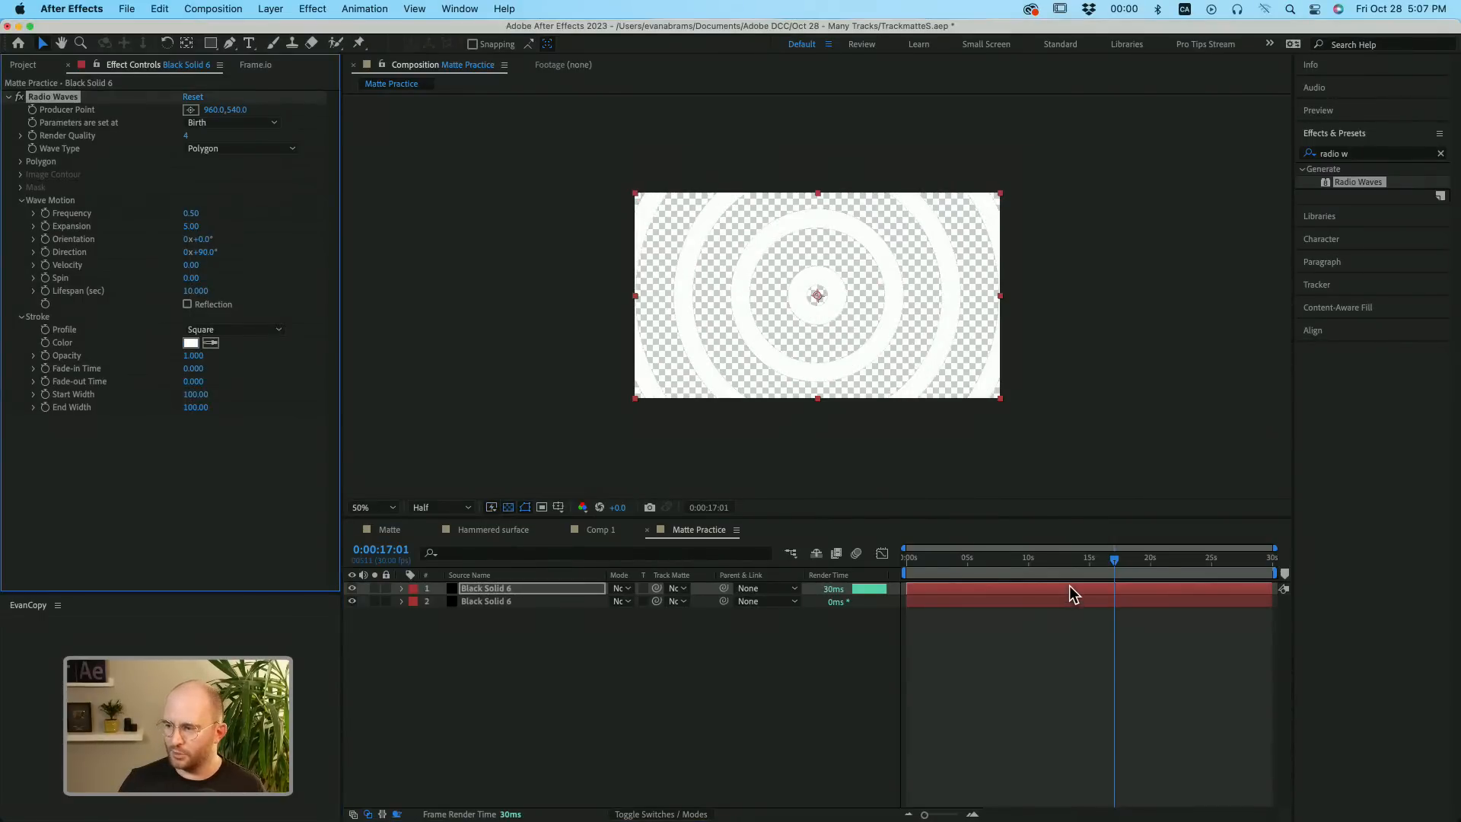
Shift the white ring layer slightly earlier in time so its rings sit directly beside the black ones, and preview the motion.
drag(1070, 586, 1063, 588)
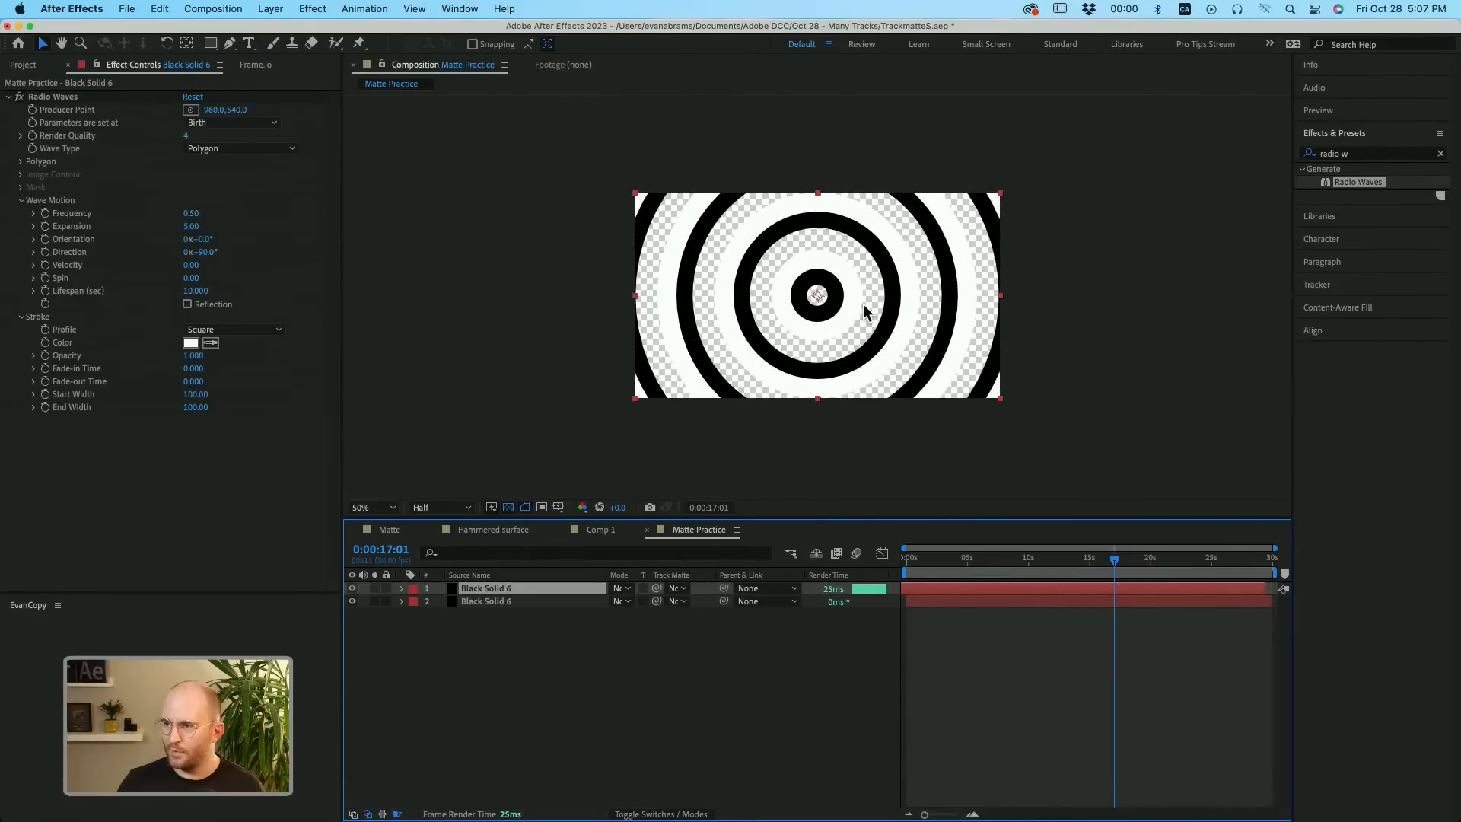
scroll(857, 302, up, 3)
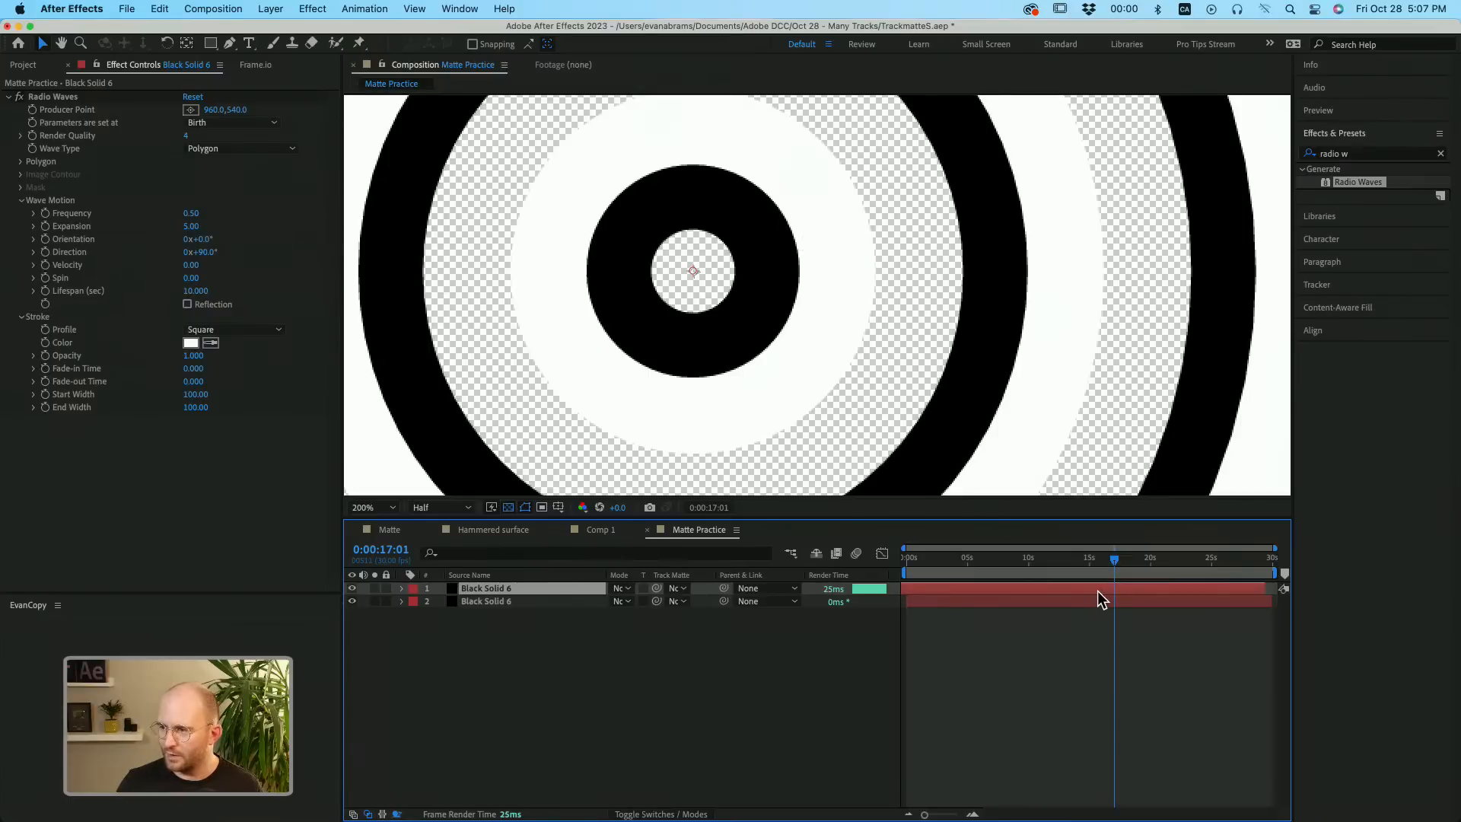
drag(1098, 590, 1095, 591)
key(comma)
key(comma)
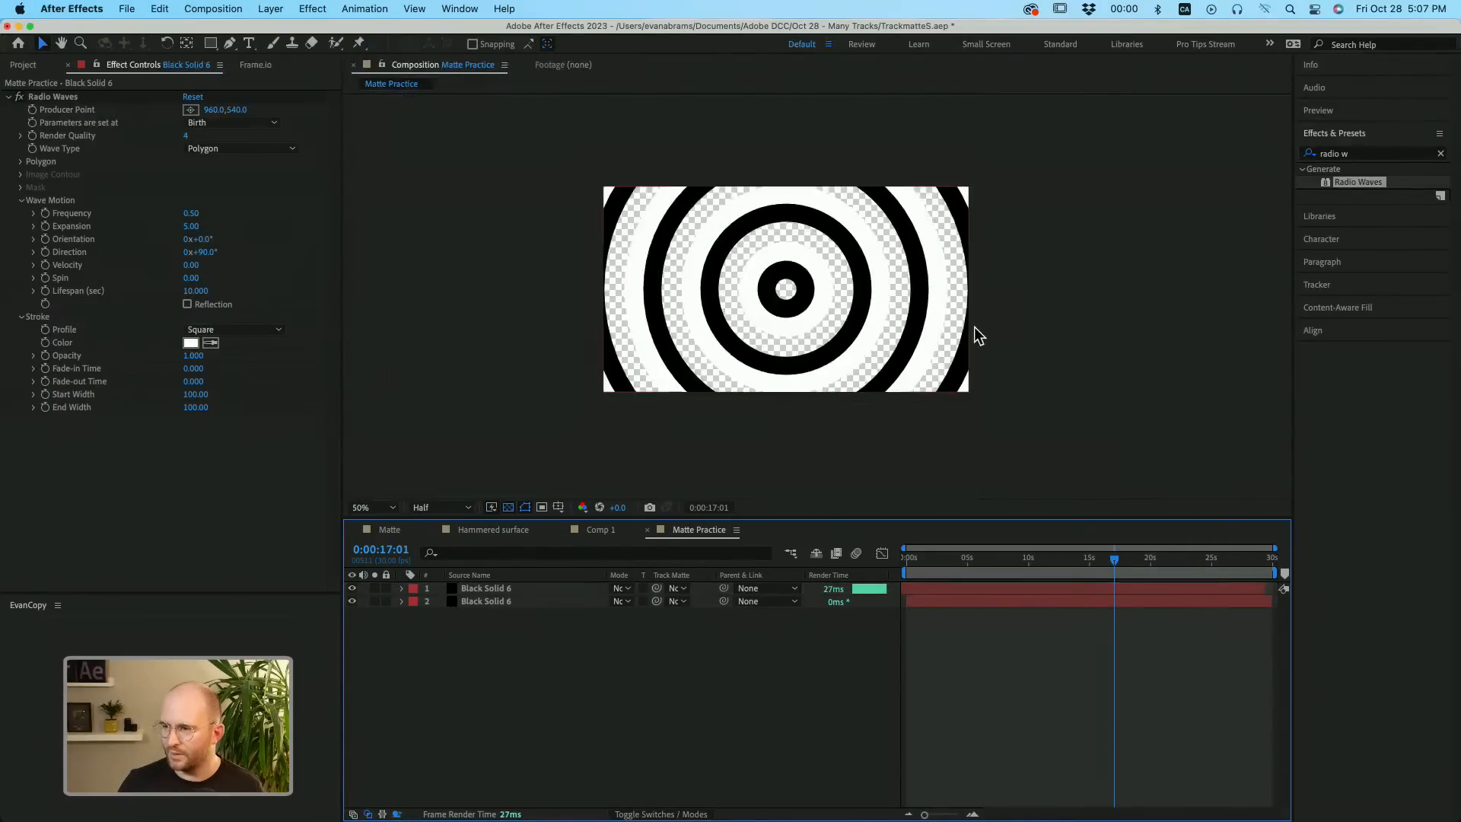
key(space)
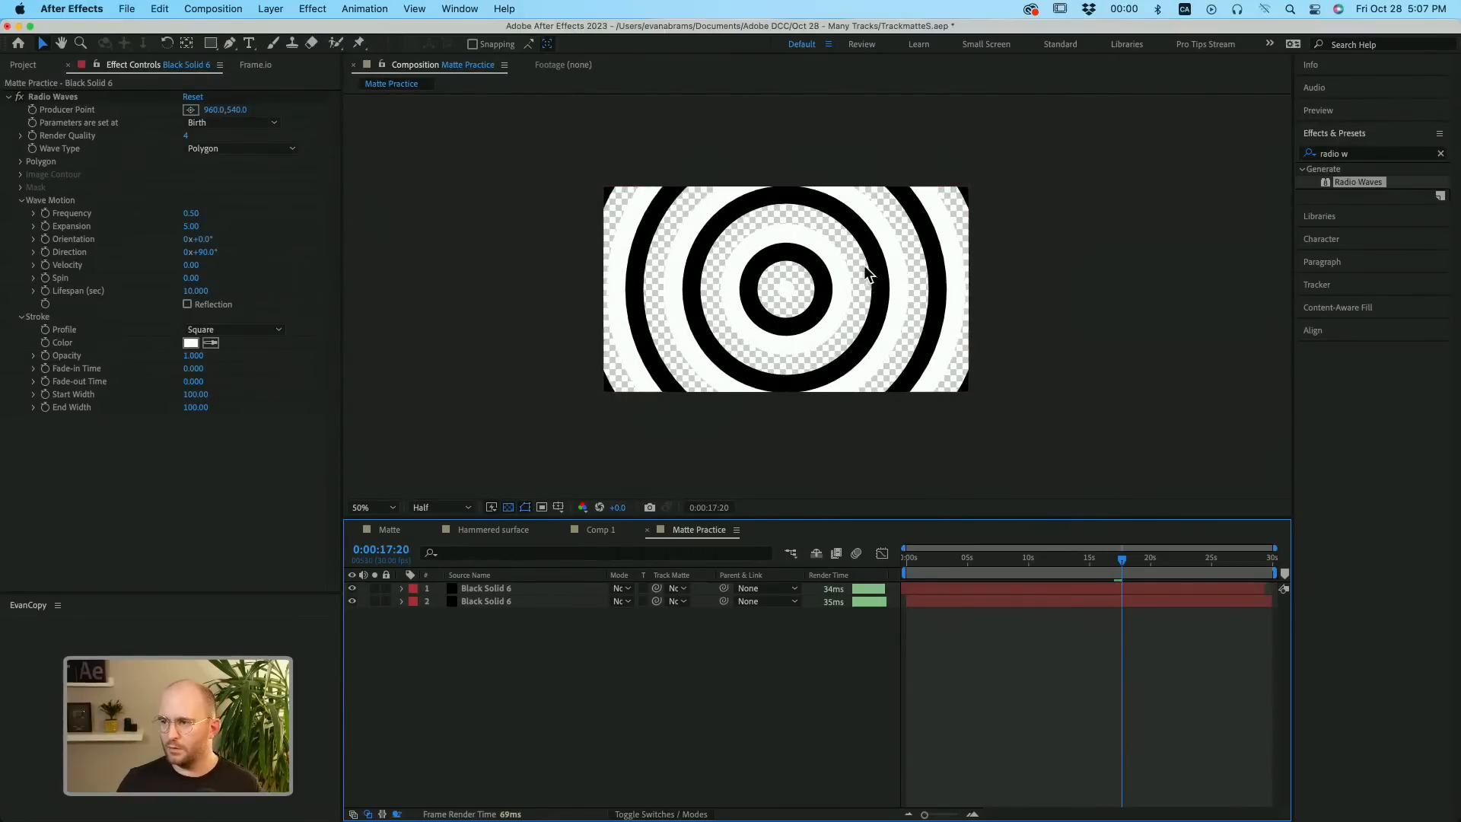
Compare the black and white rings with the transparency grid off and on.
click(508, 508)
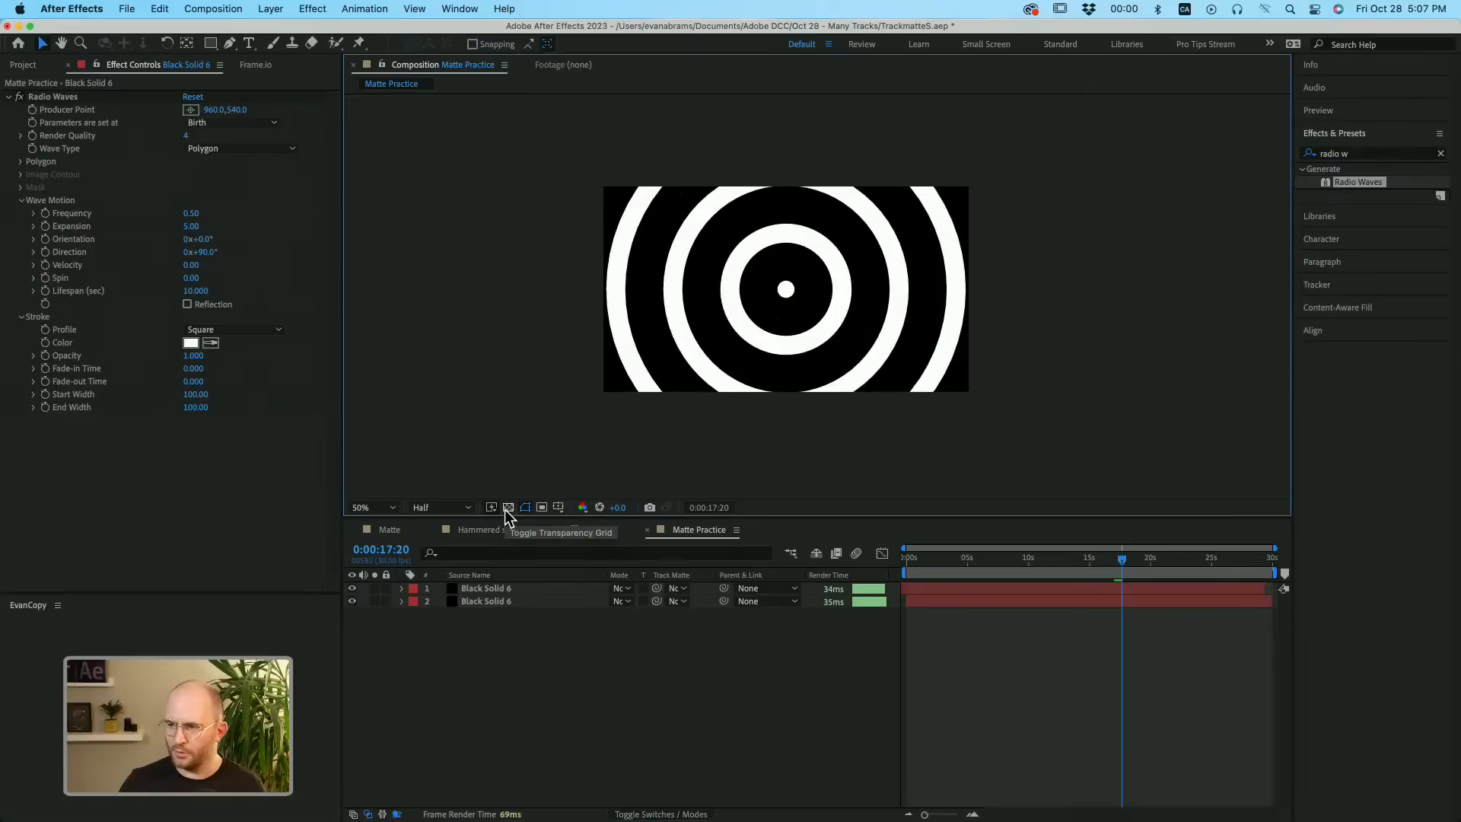
click(508, 507)
click(508, 508)
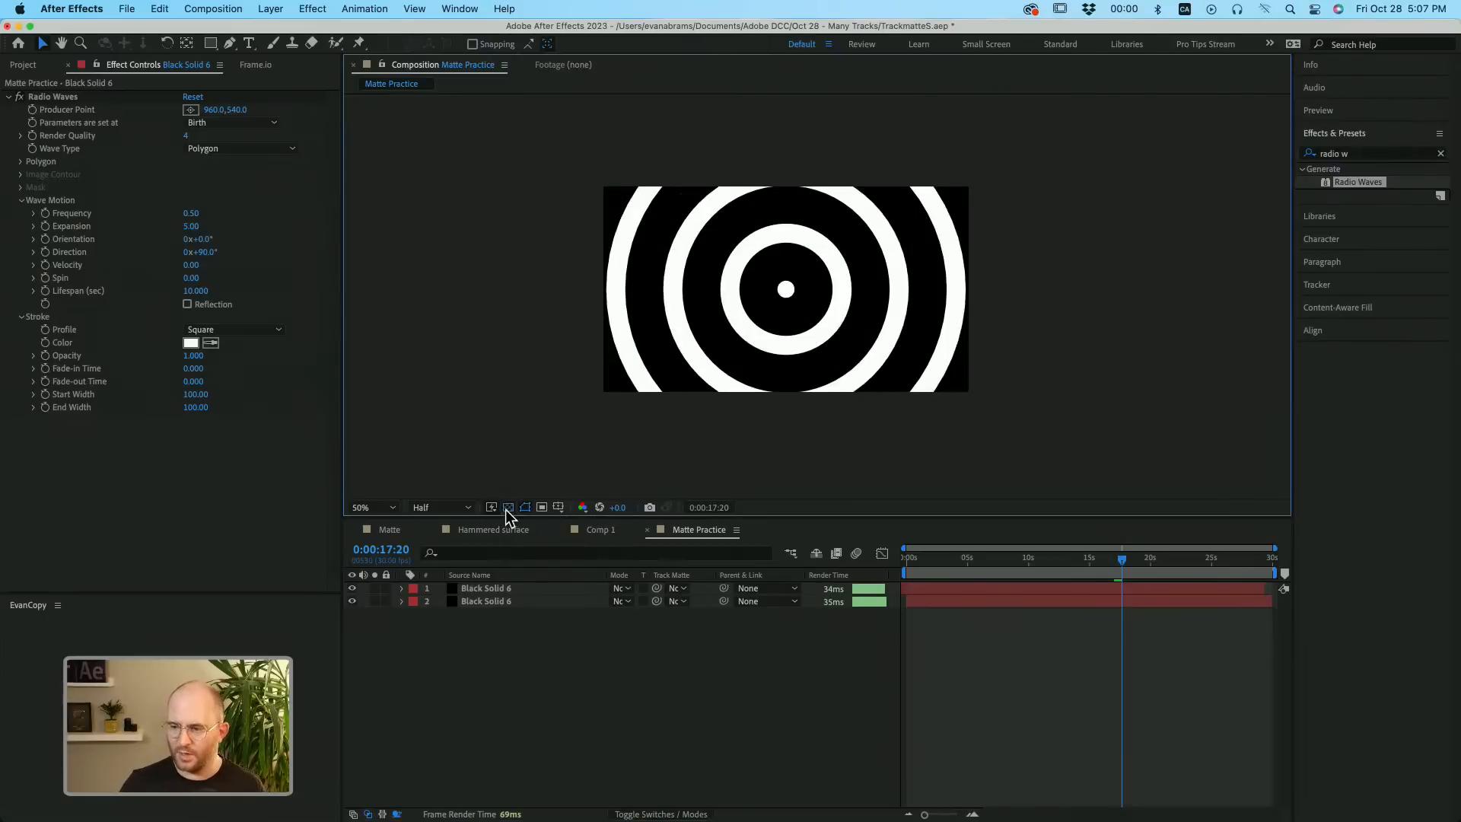
click(507, 508)
Try a full-frame red solid beneath both ring layers to expose the transparent gaps, and remove it again.
right_click(528, 610)
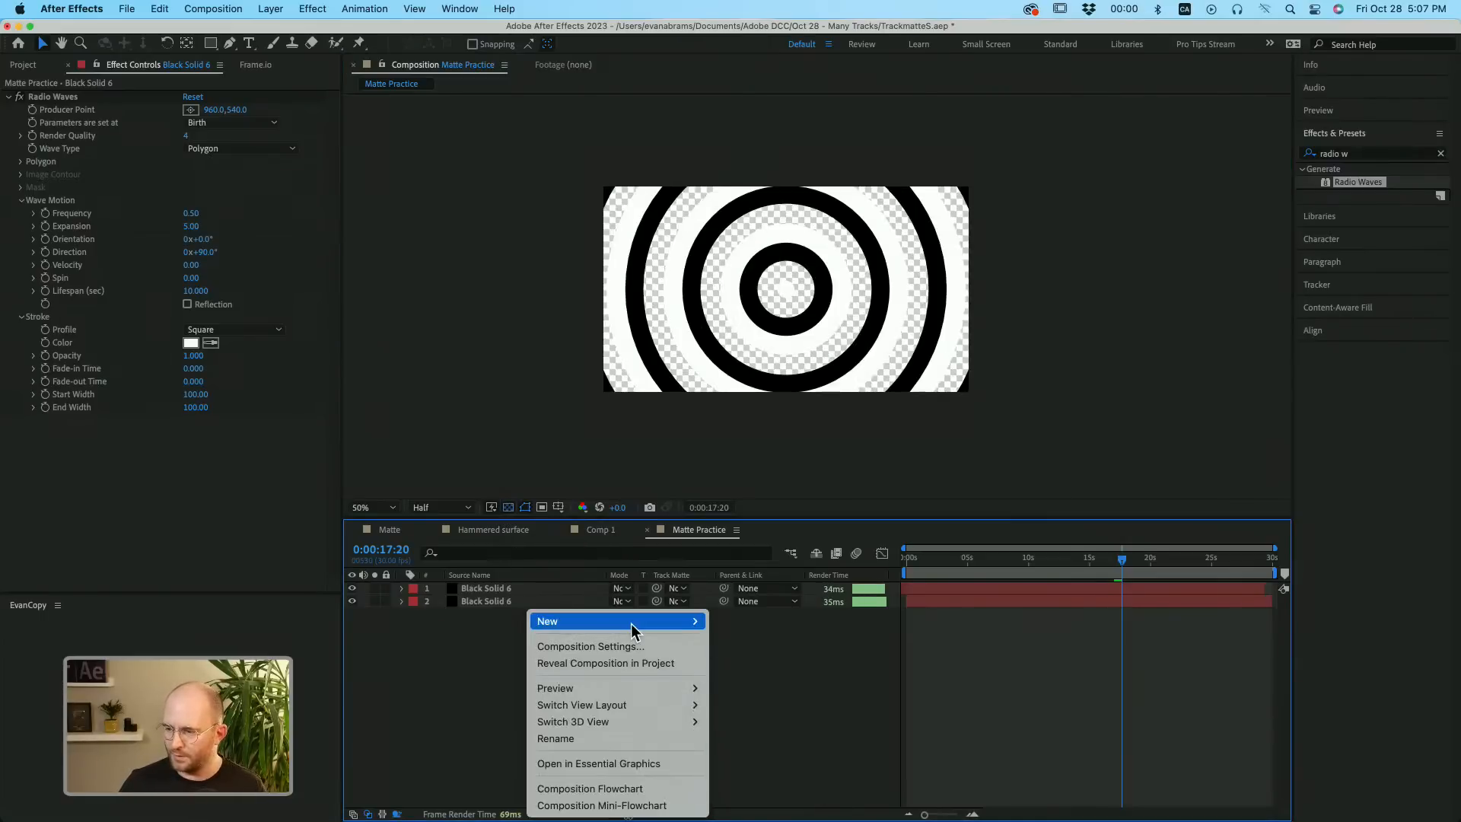
mouse_move(653, 622)
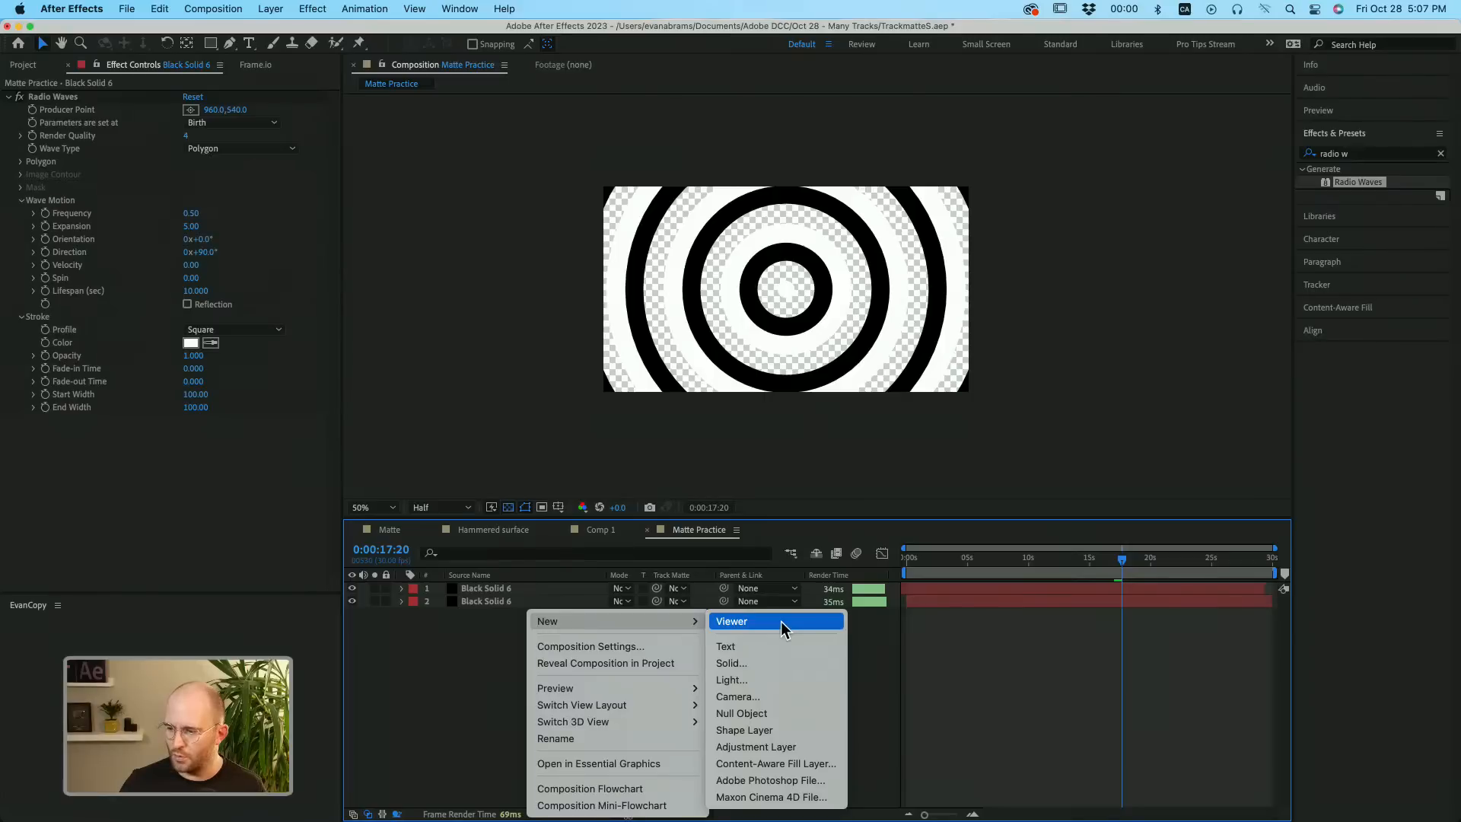
click(770, 663)
click(402, 436)
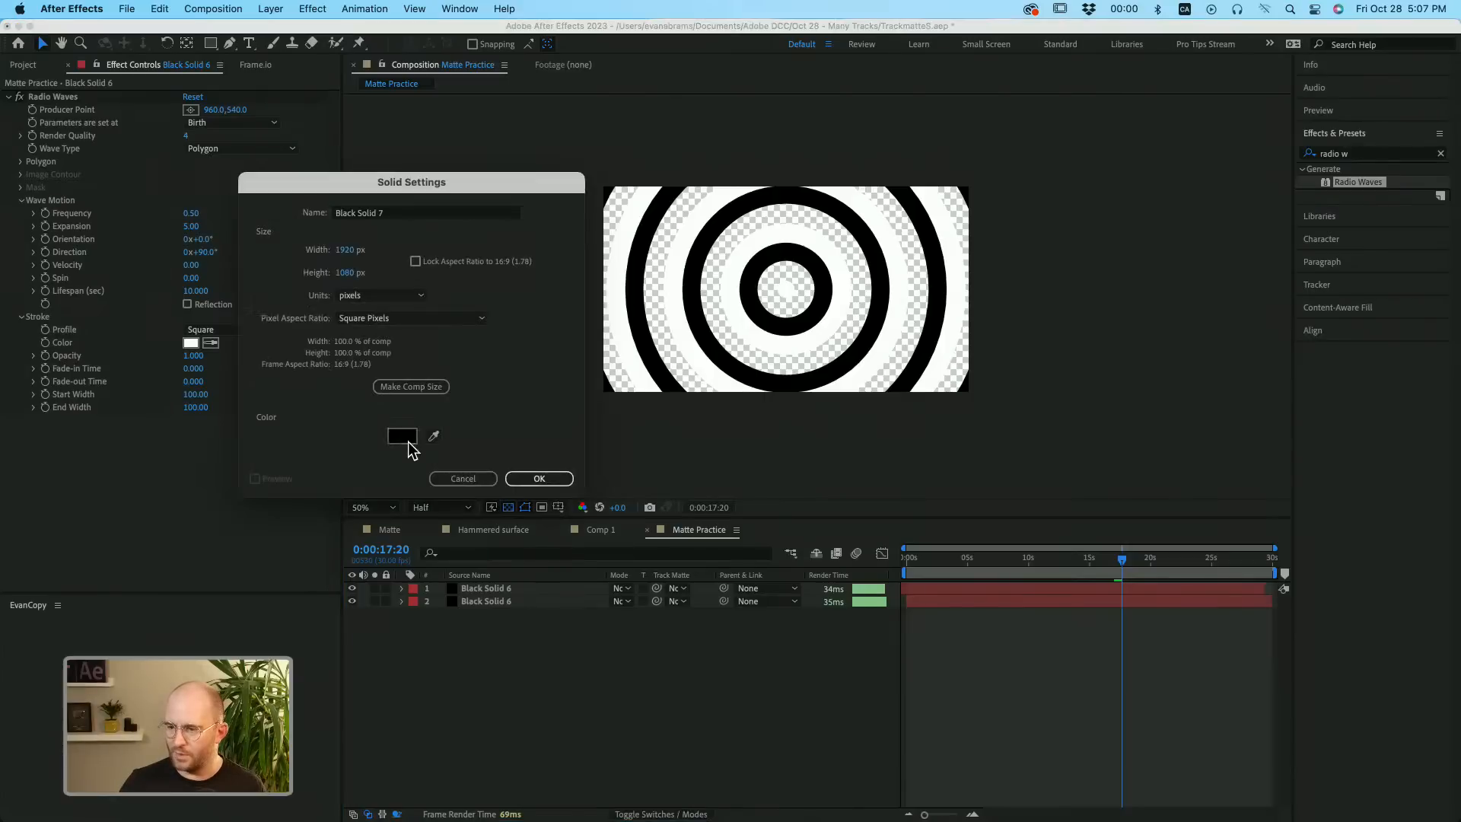
click(554, 261)
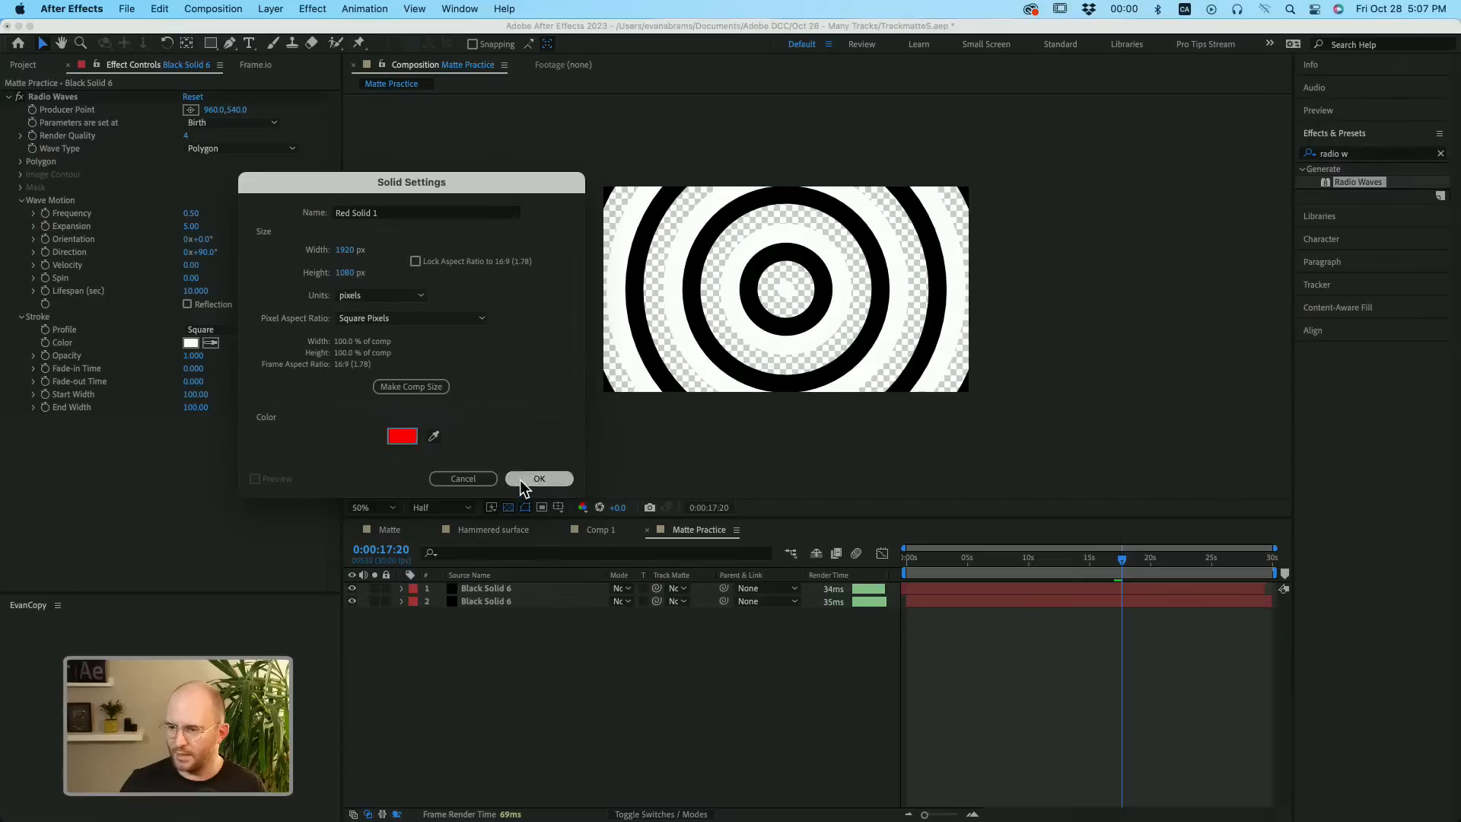
click(520, 478)
drag(505, 590, 505, 637)
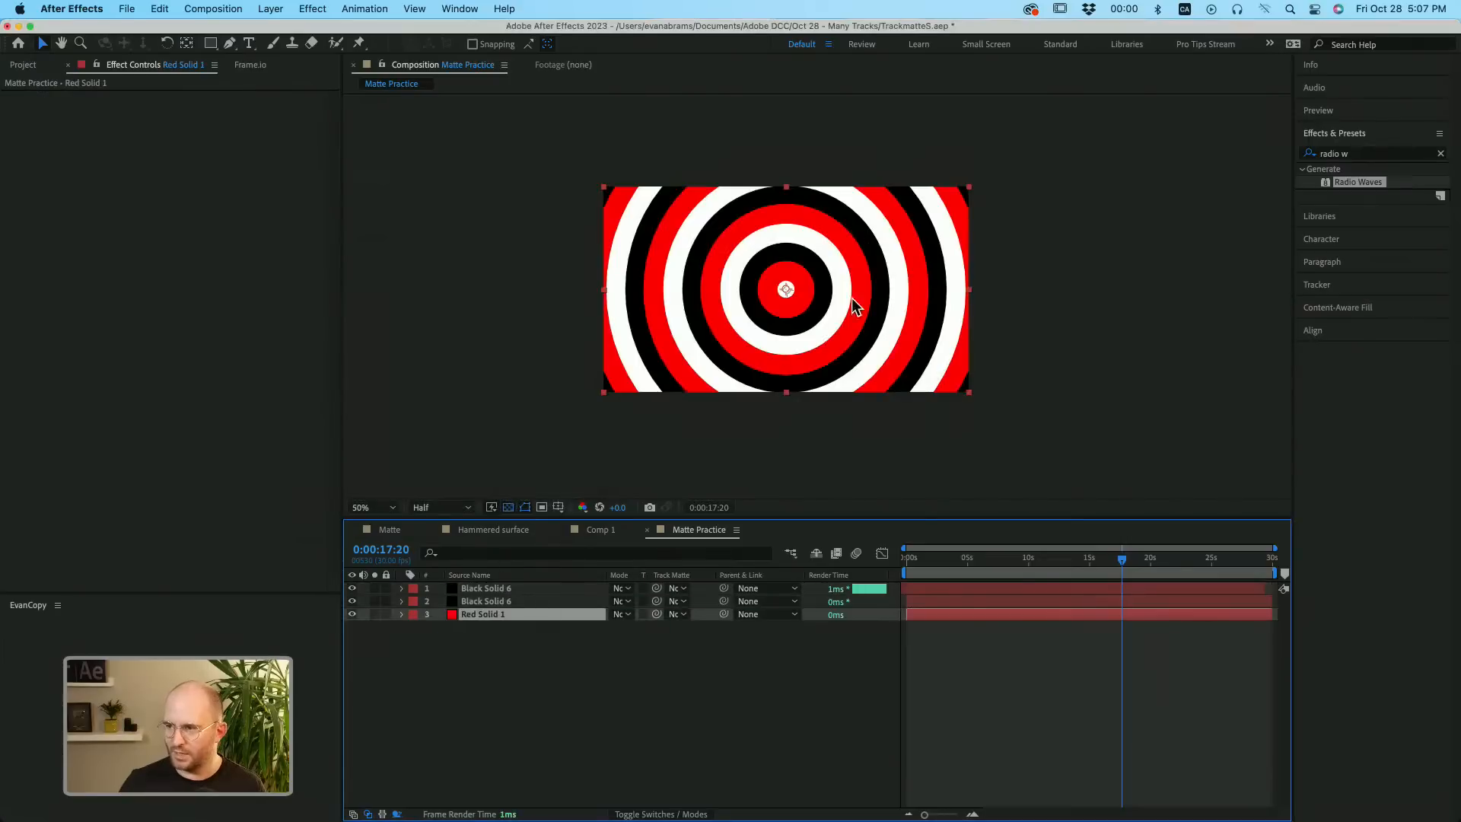
click(354, 615)
key(Delete)
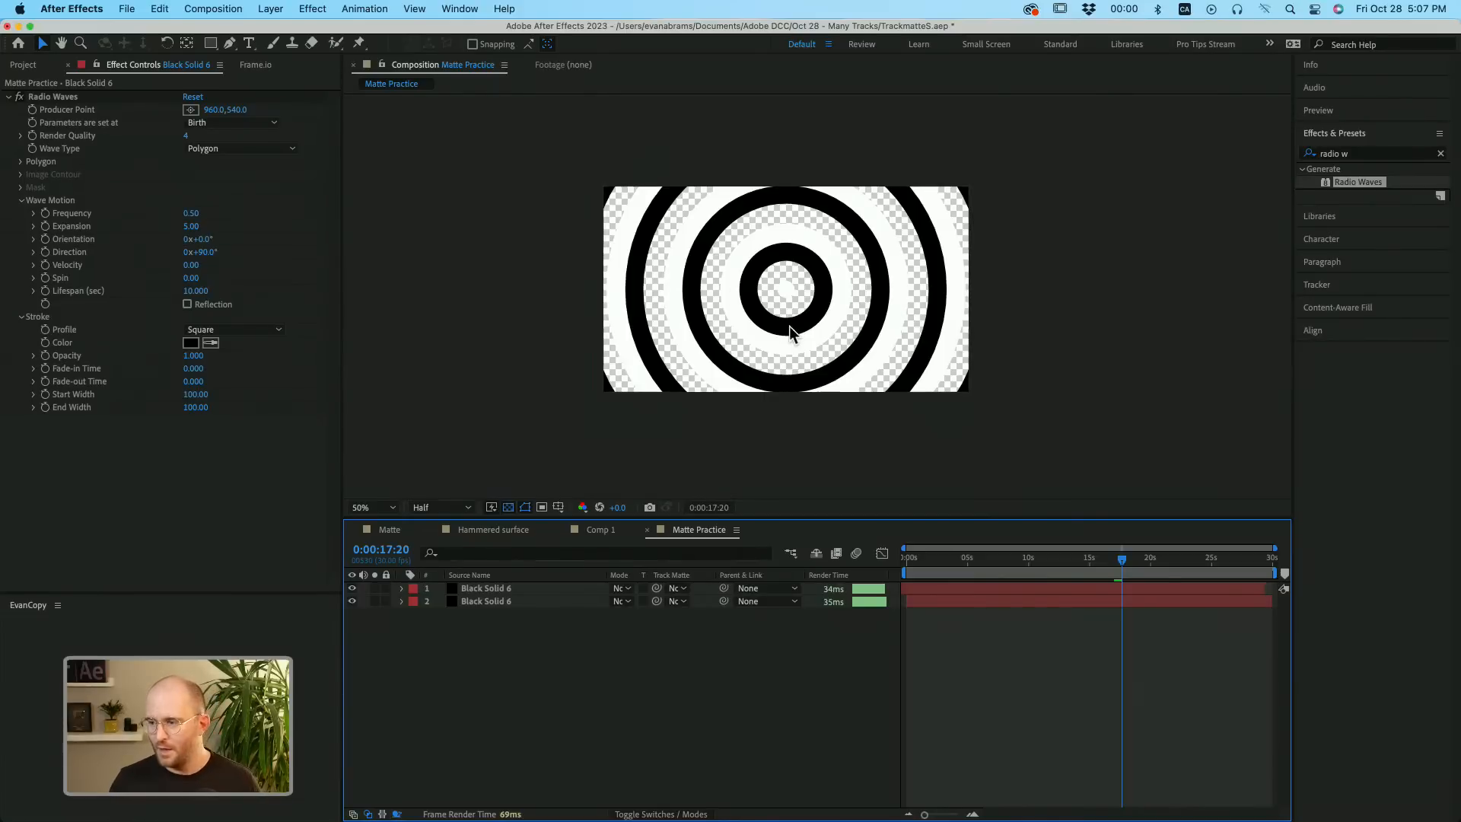
Nest the Matte Practice composition inside a new composition with matching settings.
click(23, 65)
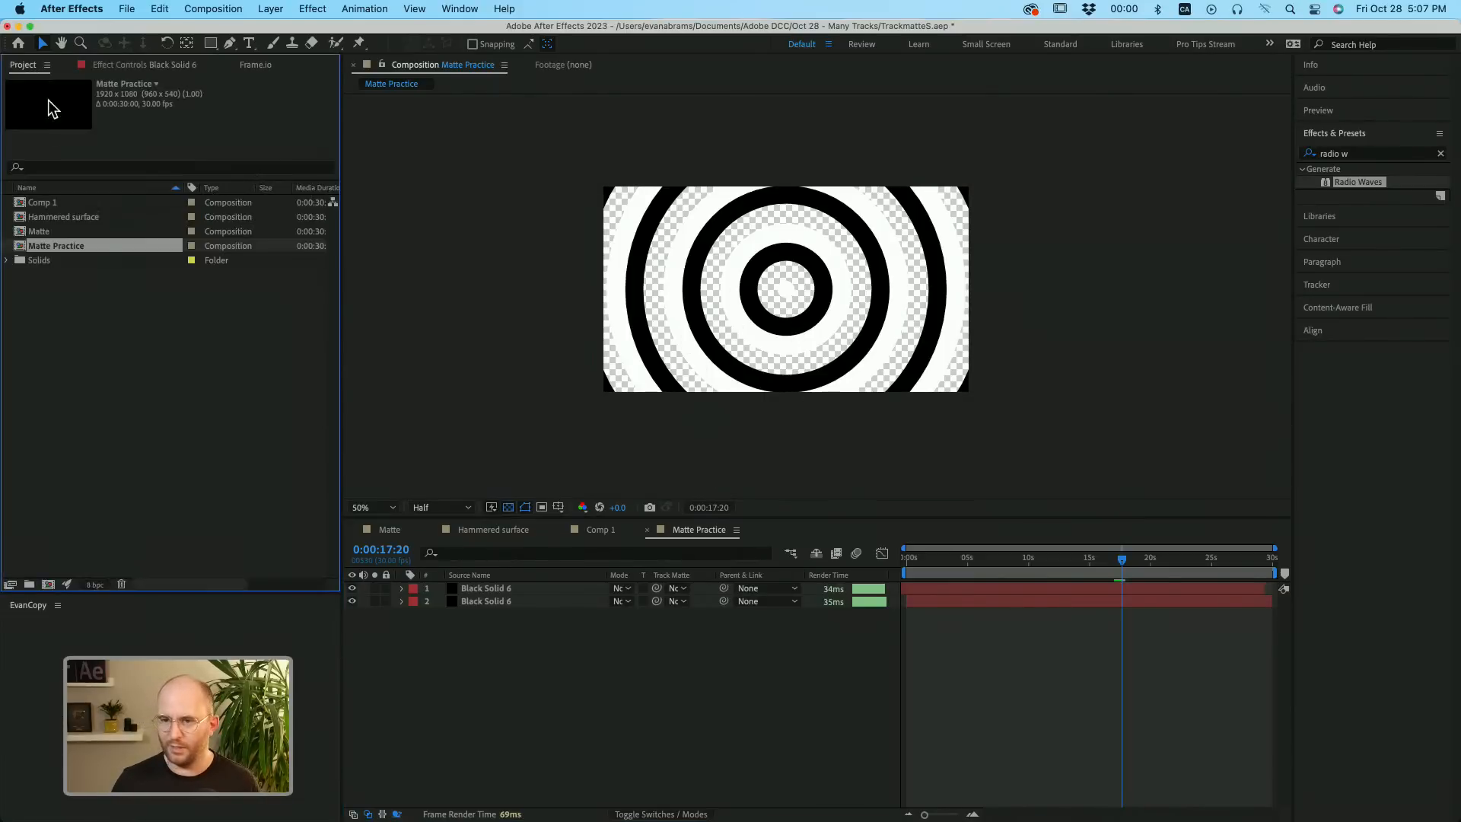
click(120, 286)
click(82, 245)
drag(82, 245, 73, 310)
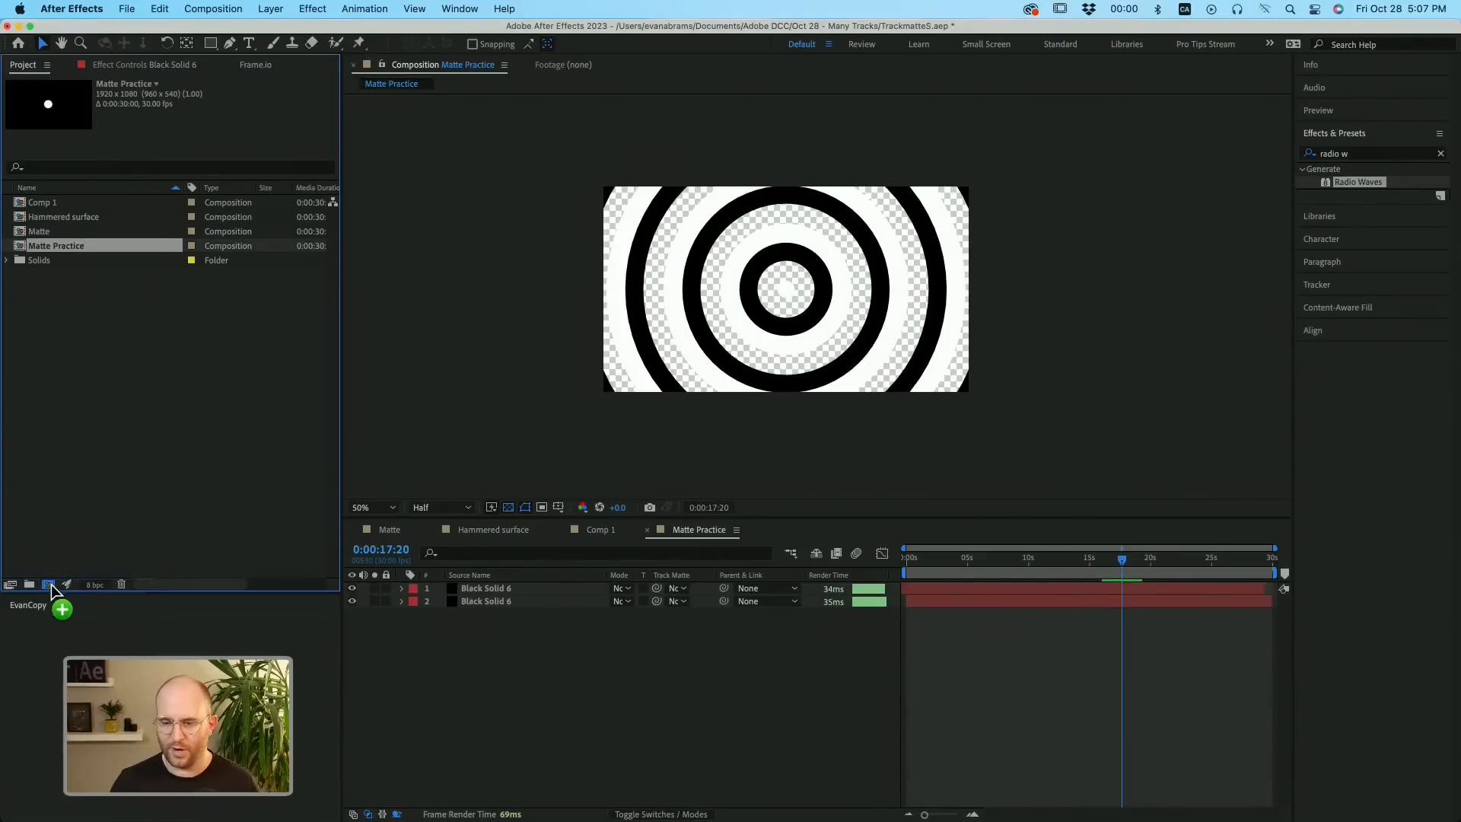
drag(52, 586, 52, 586)
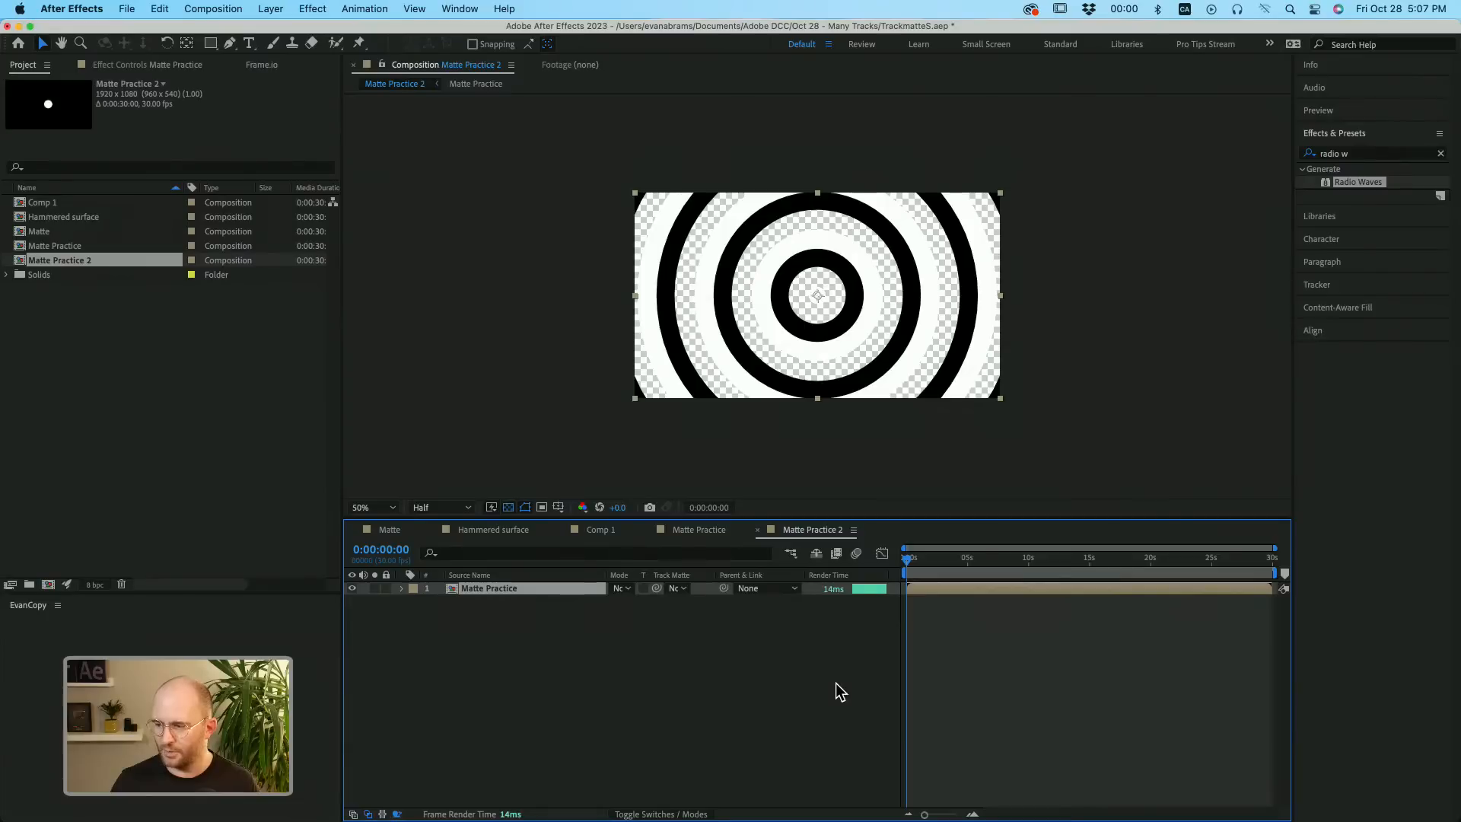
Move the current time to 0:00:07:24 and widen the timeline's Mode and Track Matte columns so their values are readable.
click(806, 642)
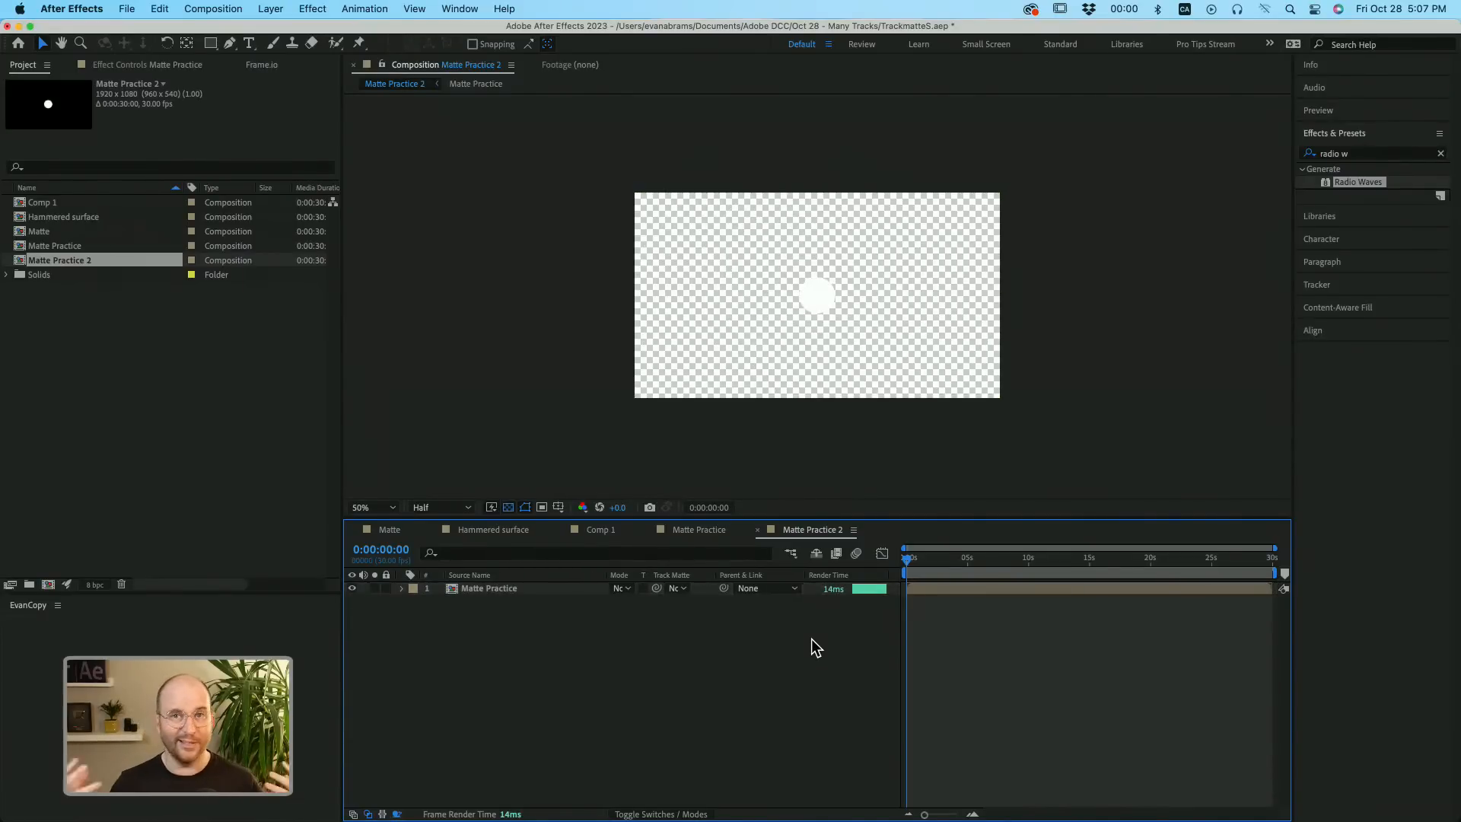
drag(944, 555, 1001, 572)
click(1003, 586)
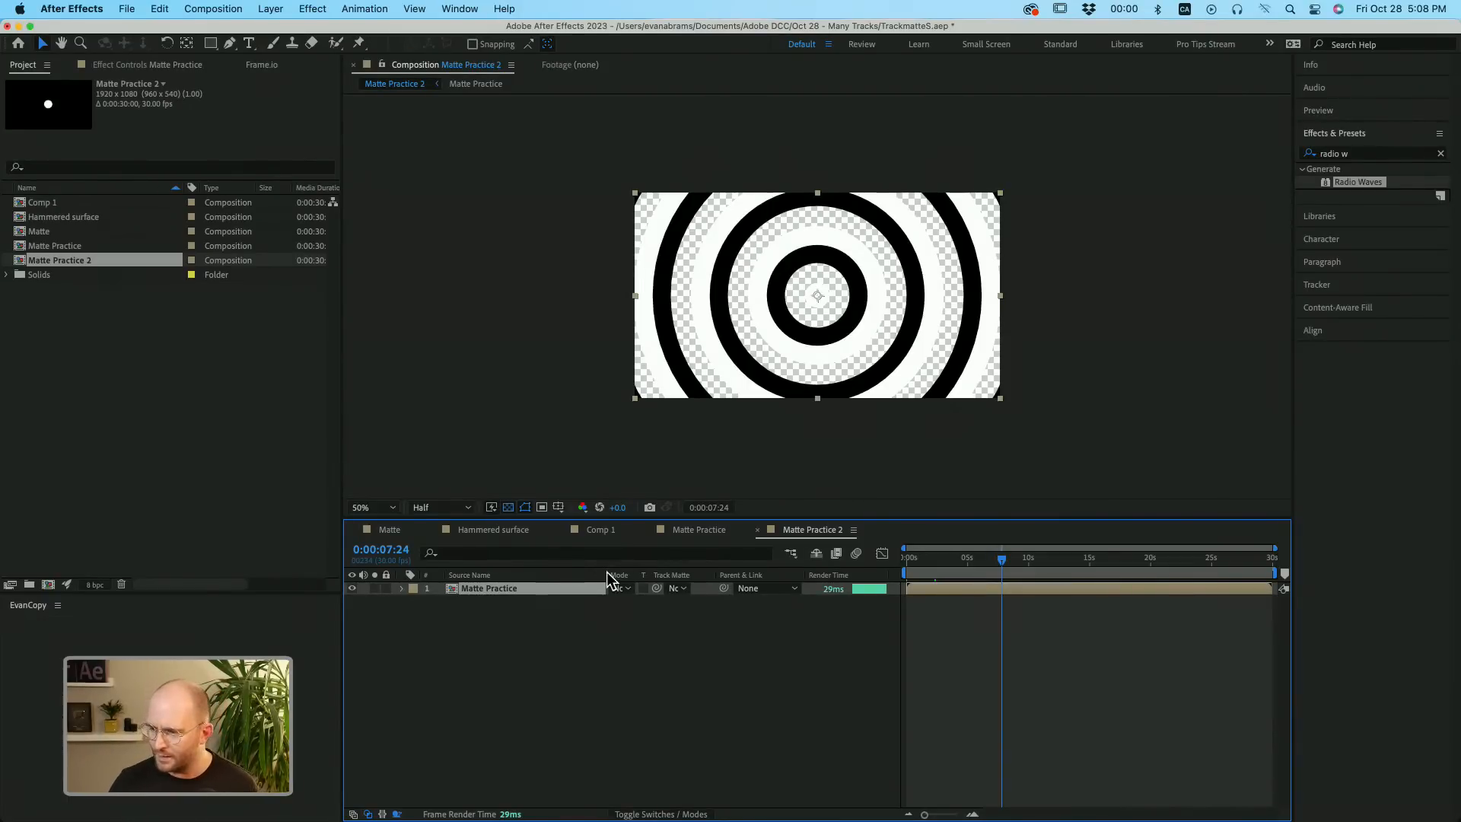
drag(604, 576, 563, 576)
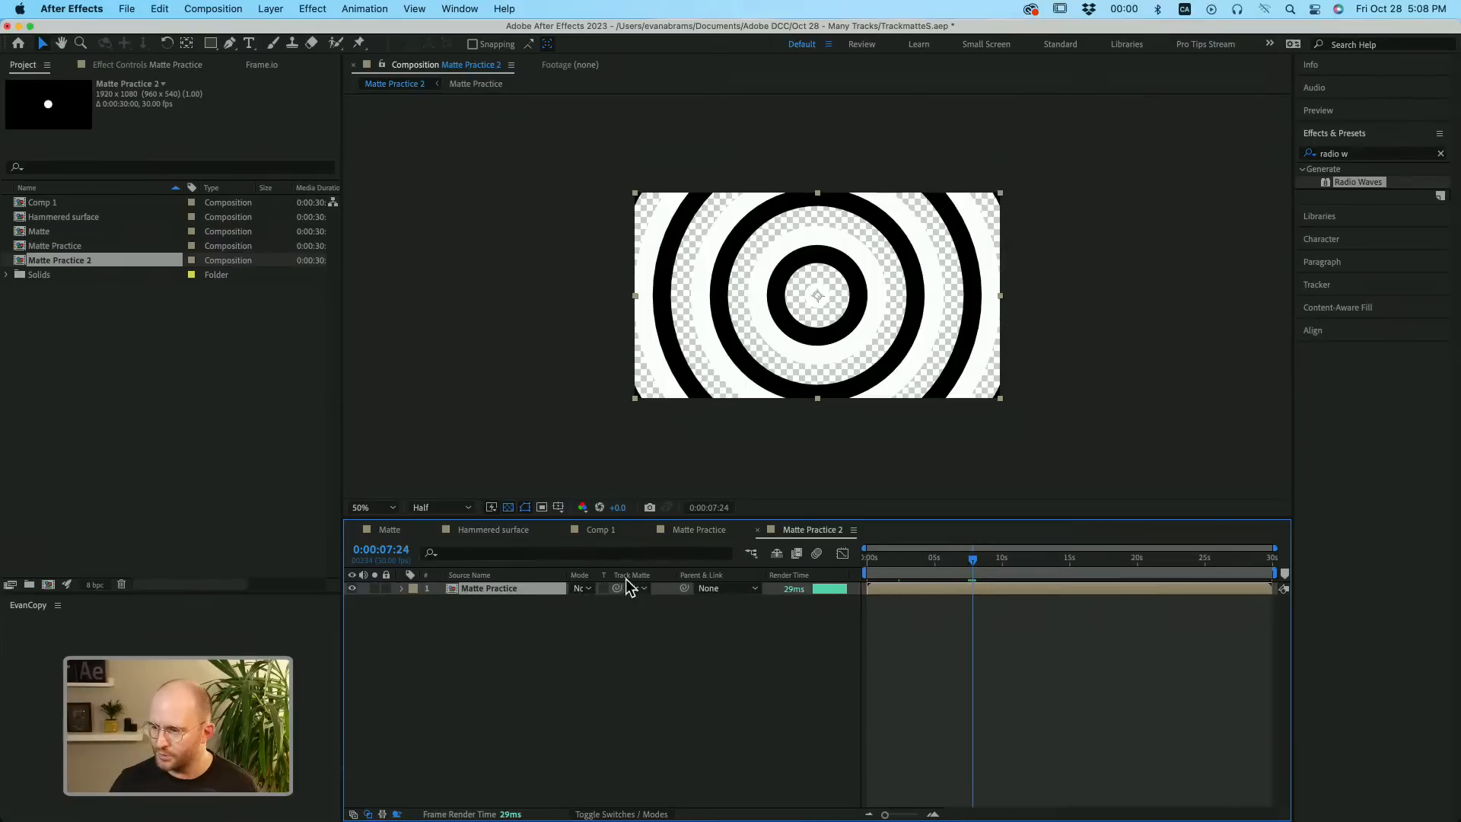
drag(676, 575, 704, 574)
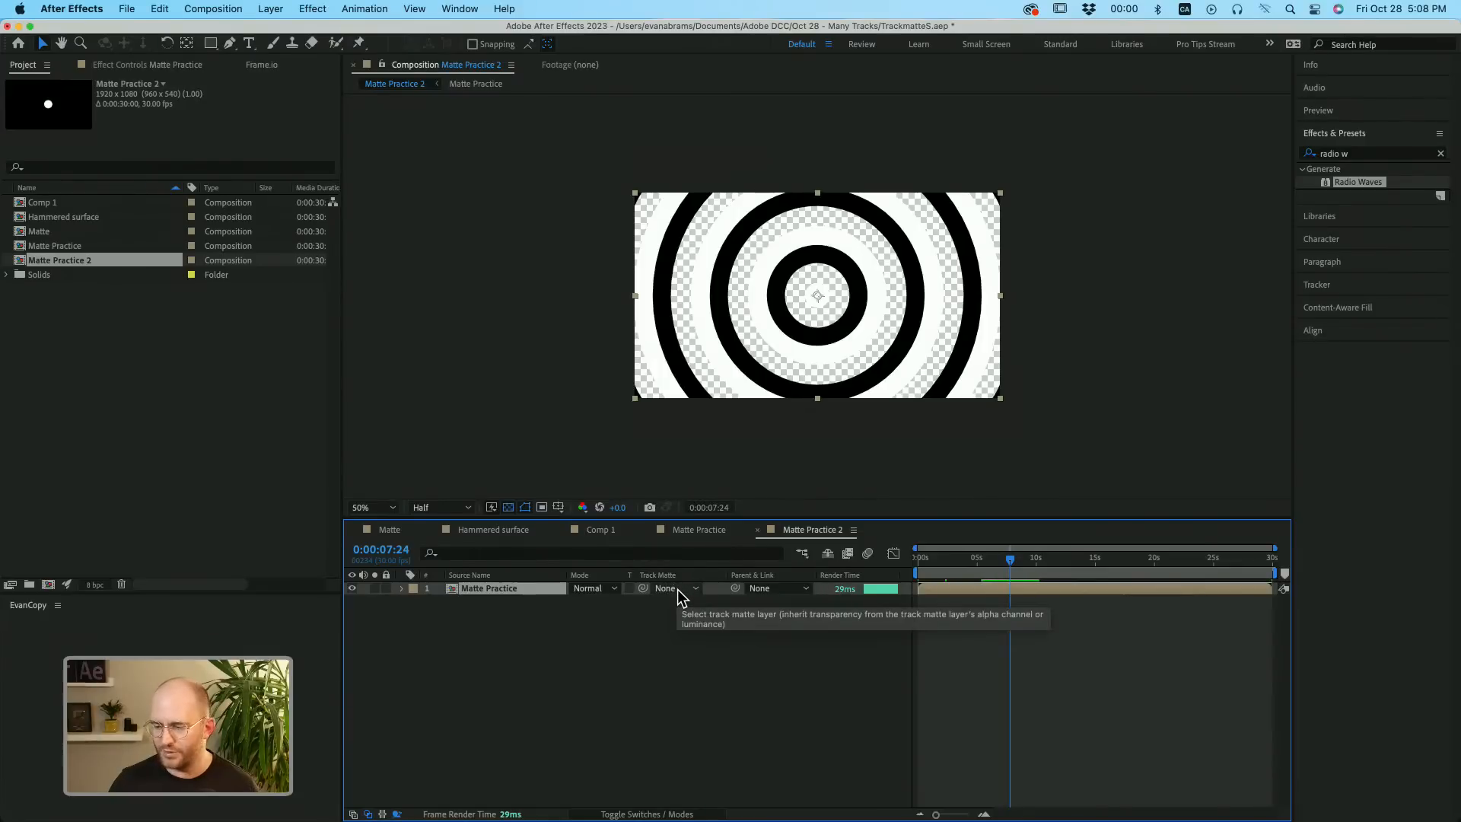
click(644, 633)
click(527, 591)
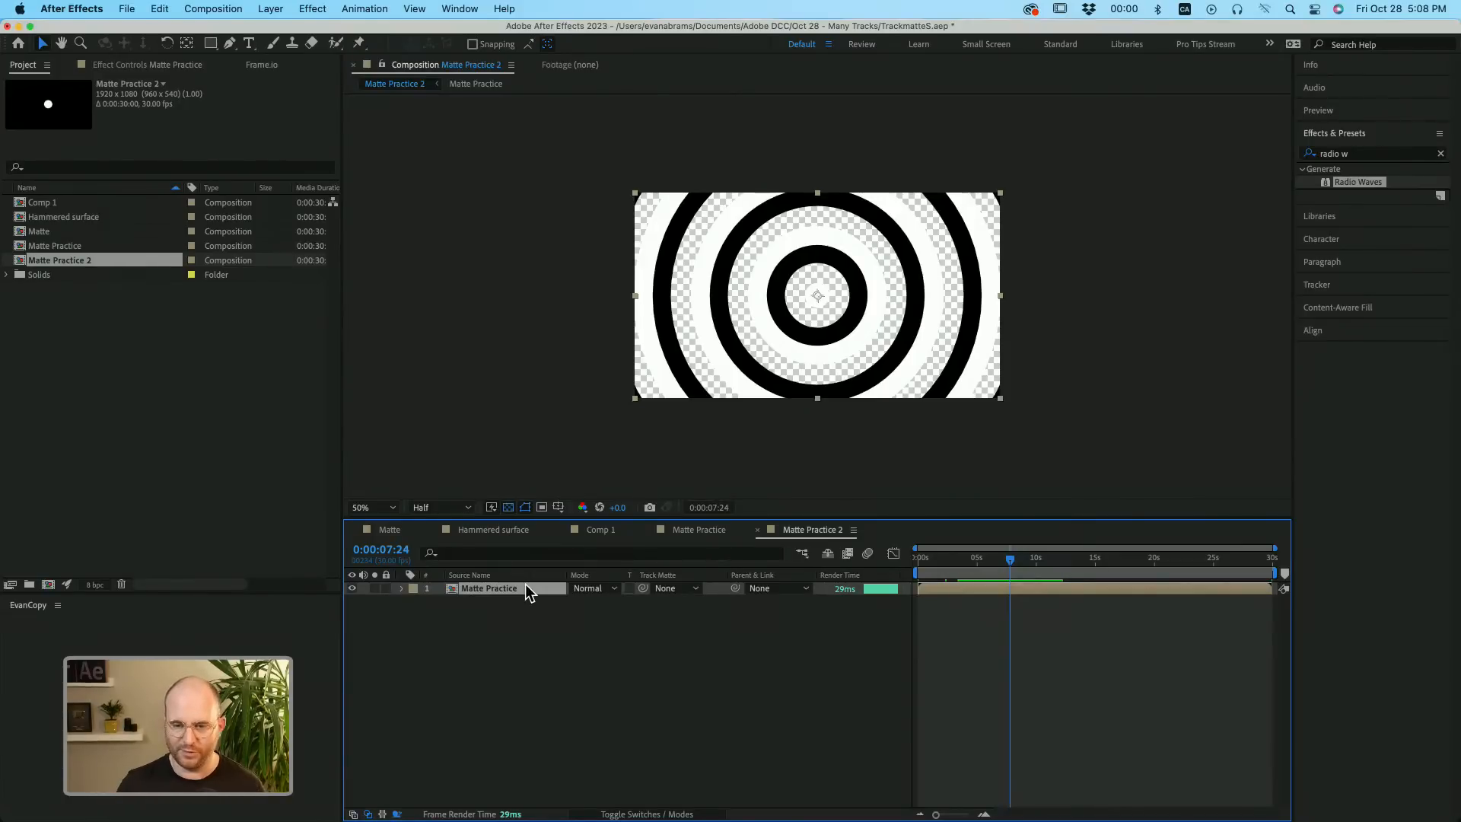
Add a 1920 x 1080 px red solid above the nested Matte Practice layer.
click(693, 756)
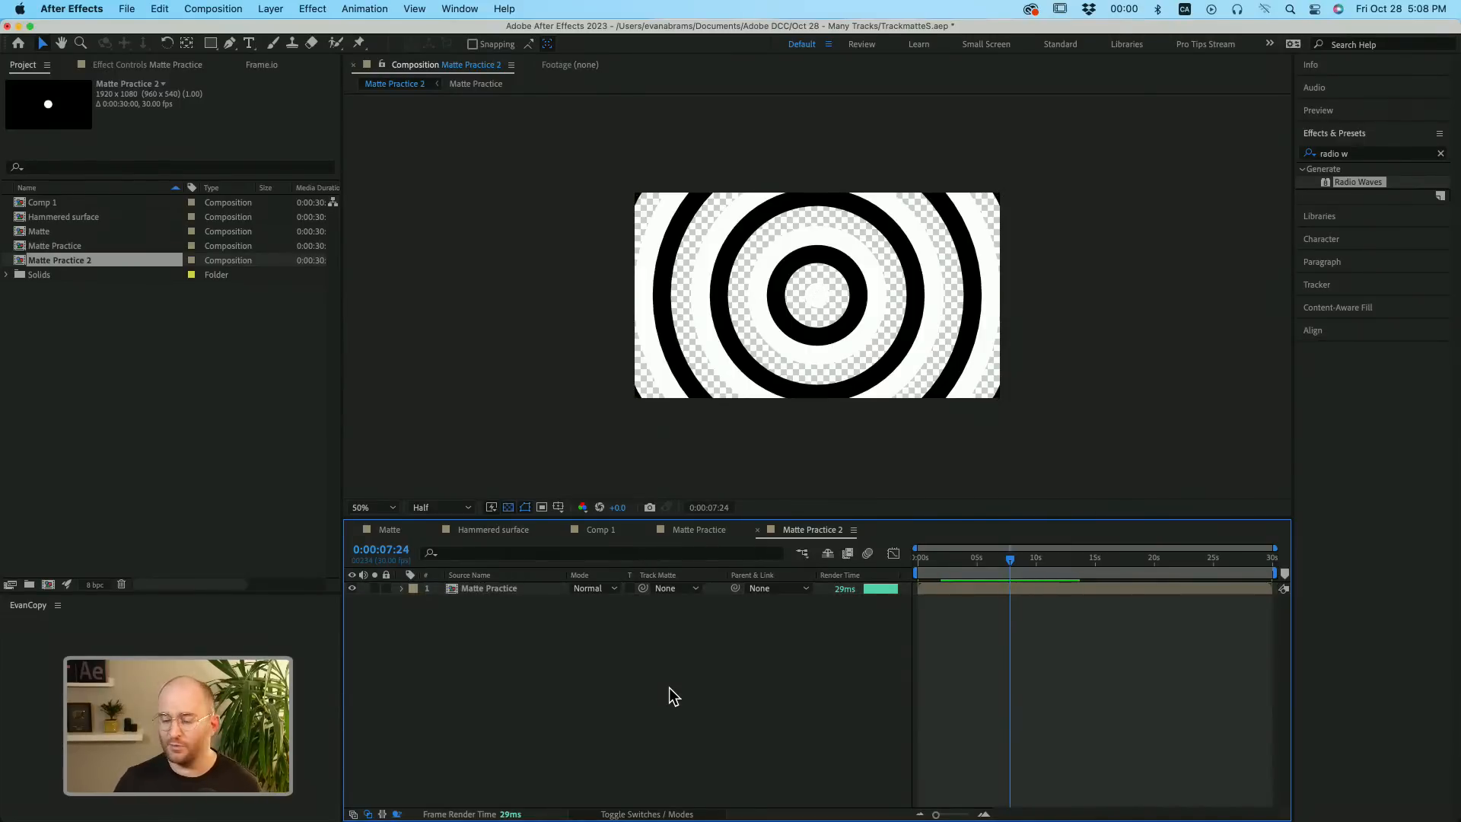
right_click(622, 629)
mouse_move(656, 618)
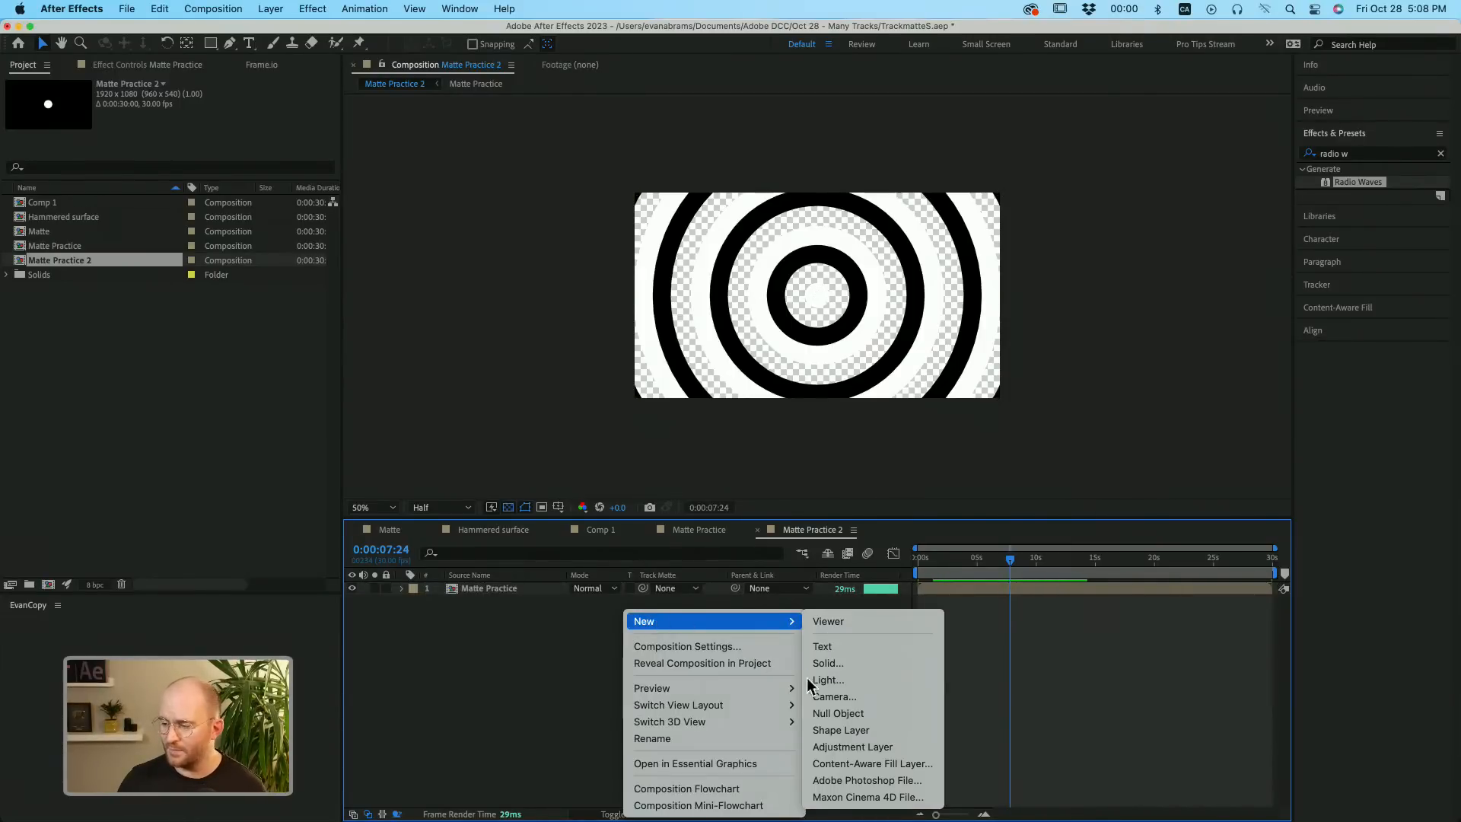
click(847, 665)
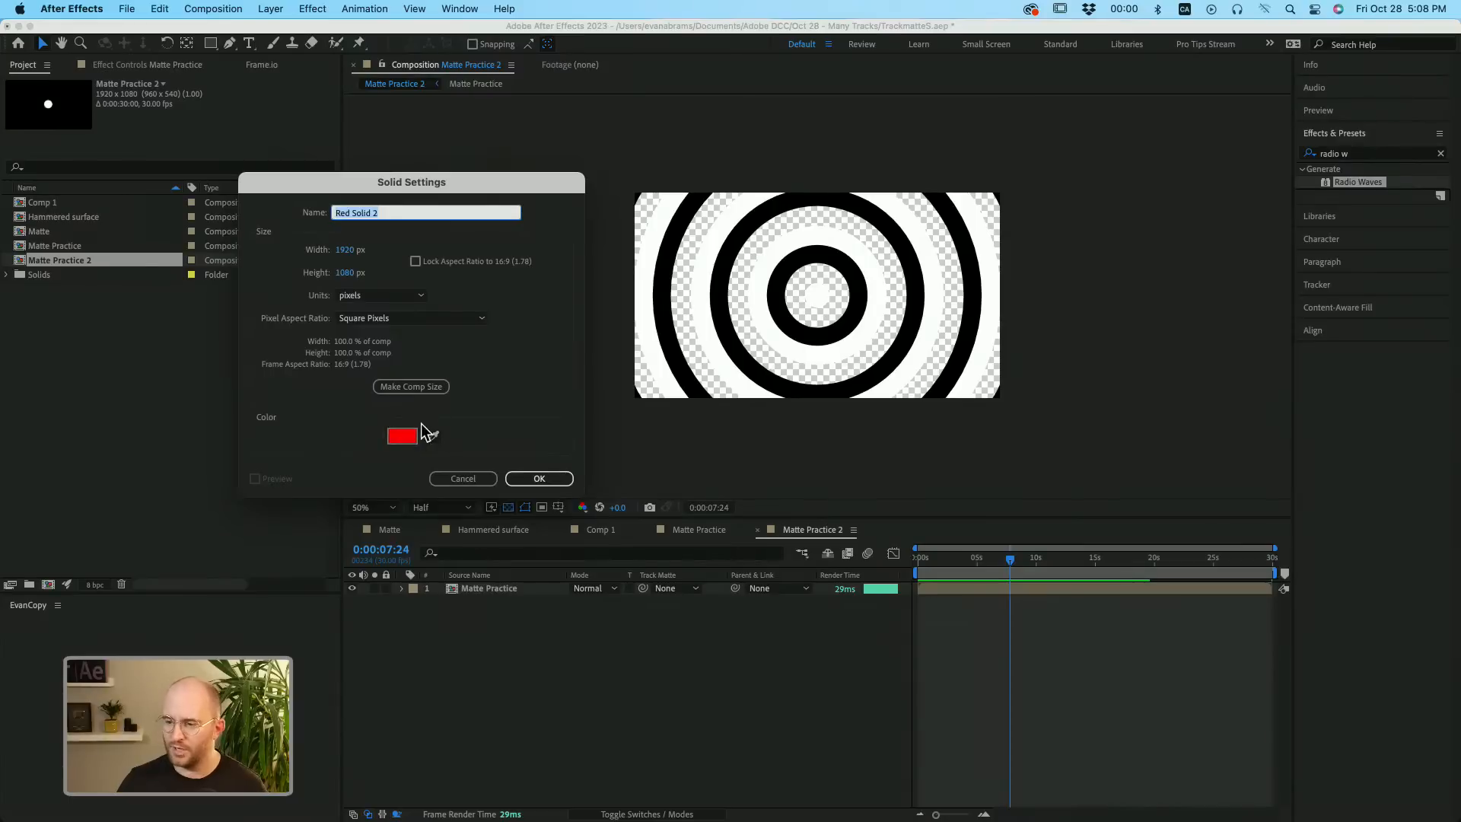
click(533, 479)
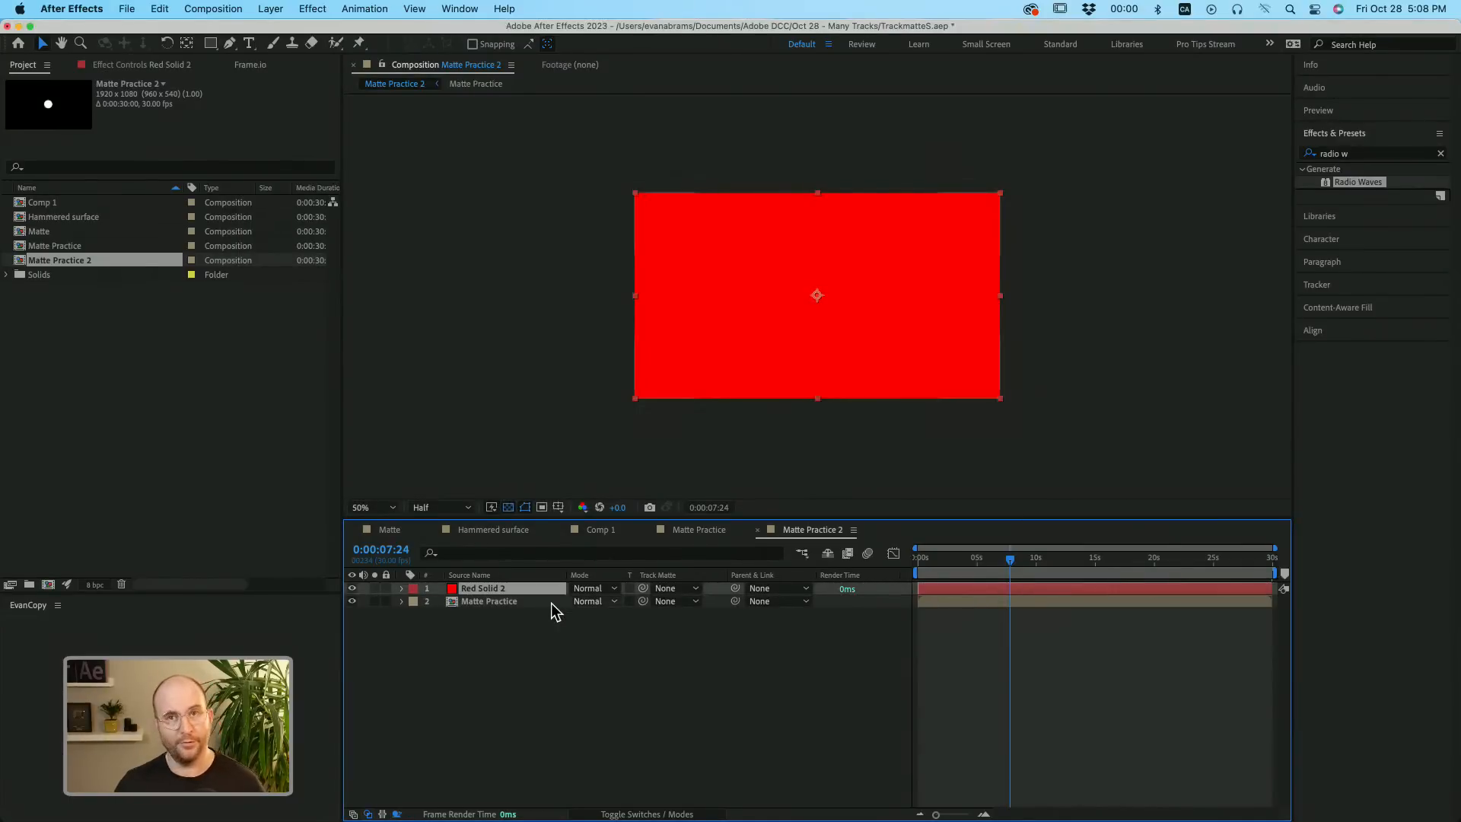
Assign the Matte Practice layer as the red solid's track matte and switch the matte from alpha to luma.
click(669, 589)
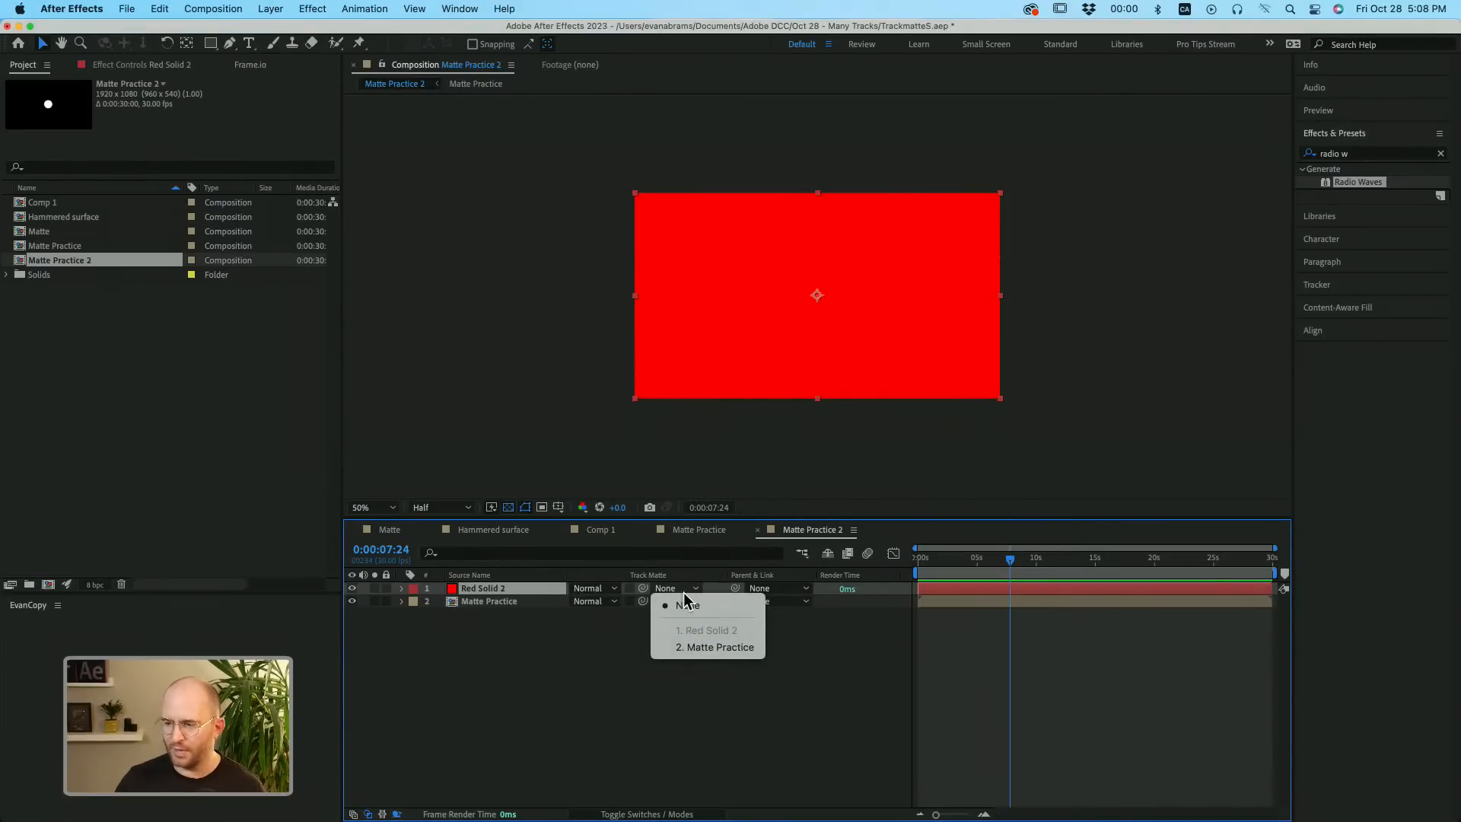
click(706, 648)
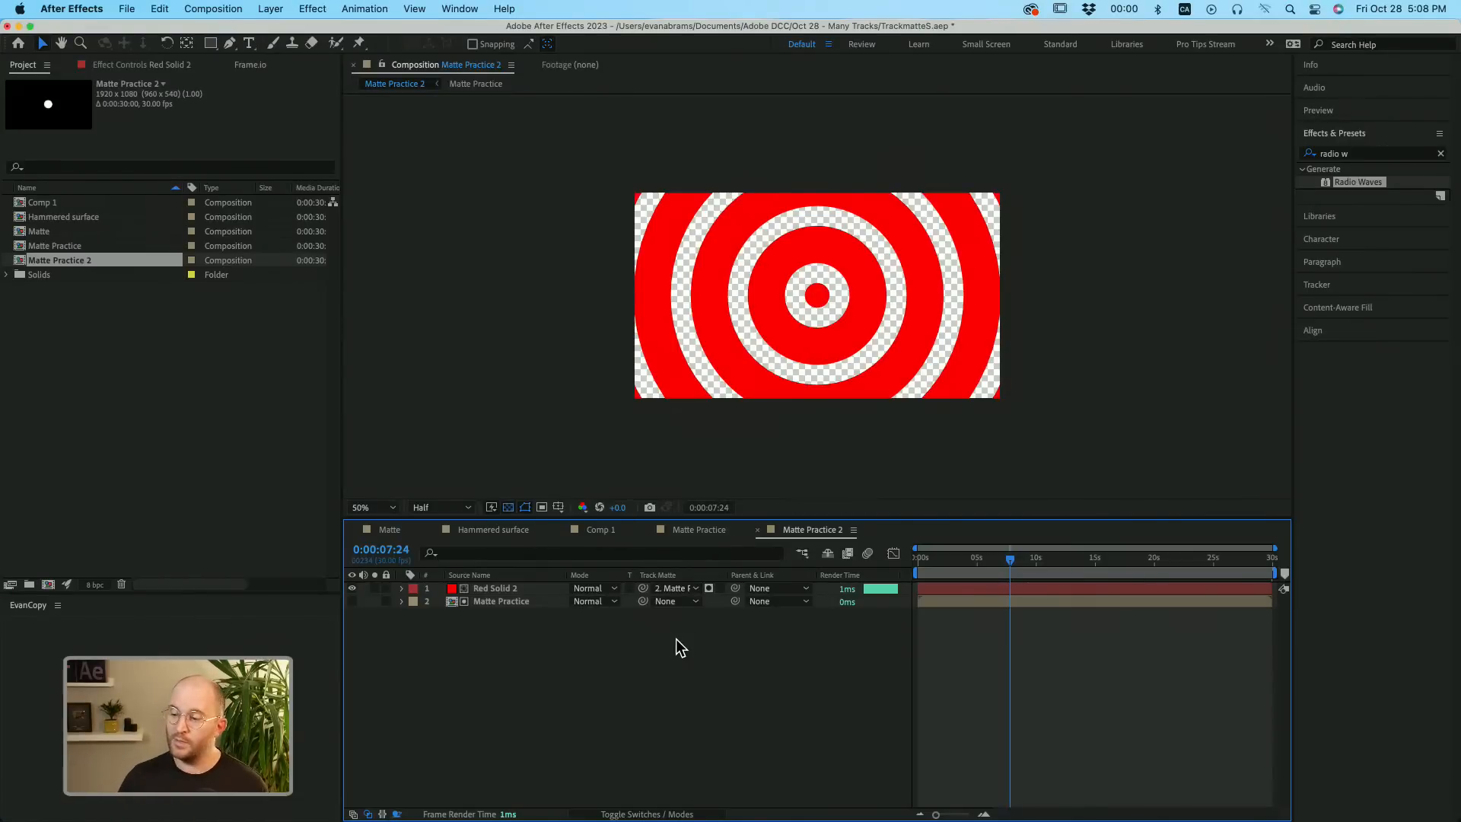
click(689, 593)
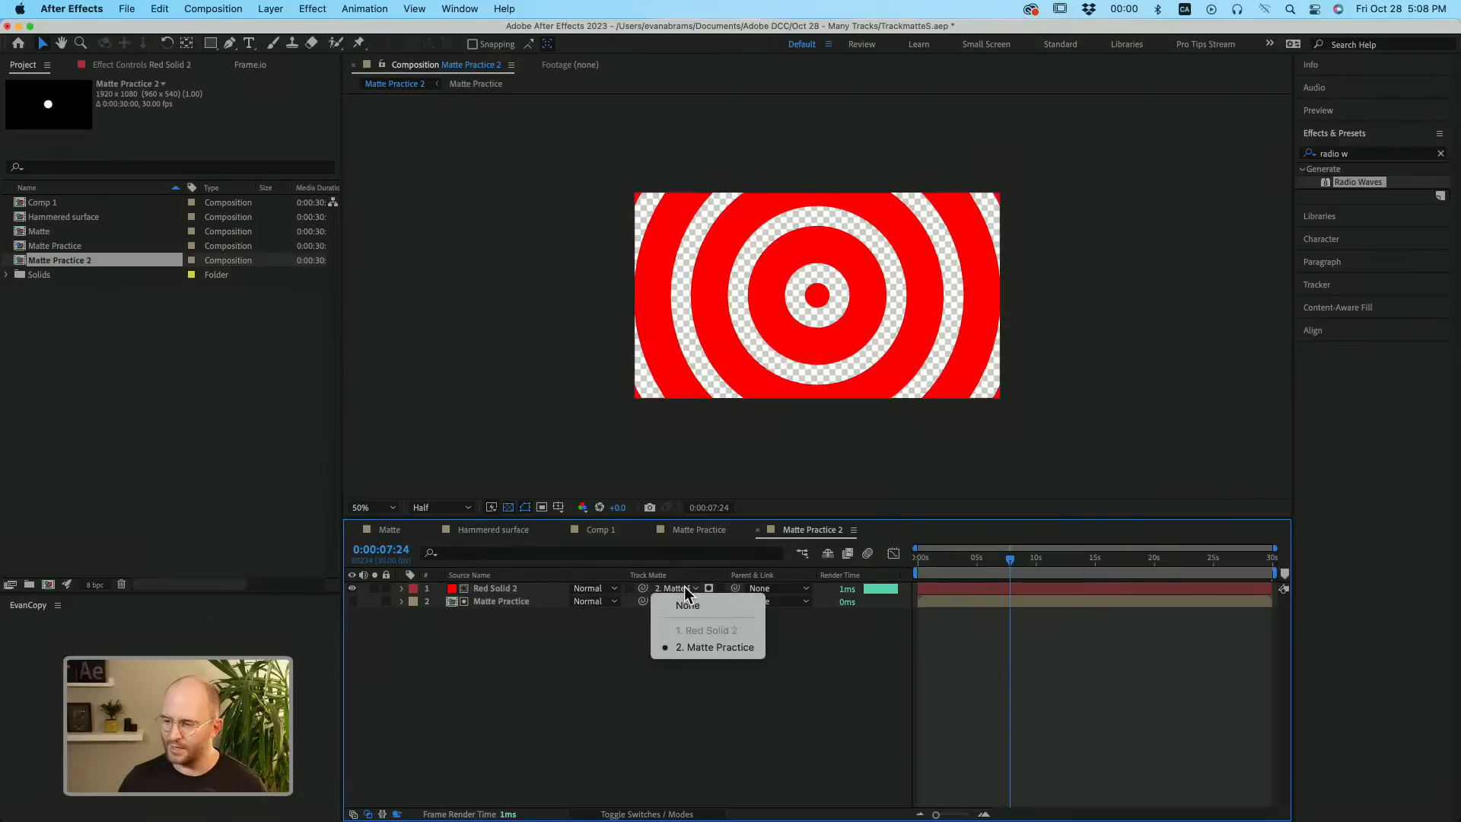
click(623, 679)
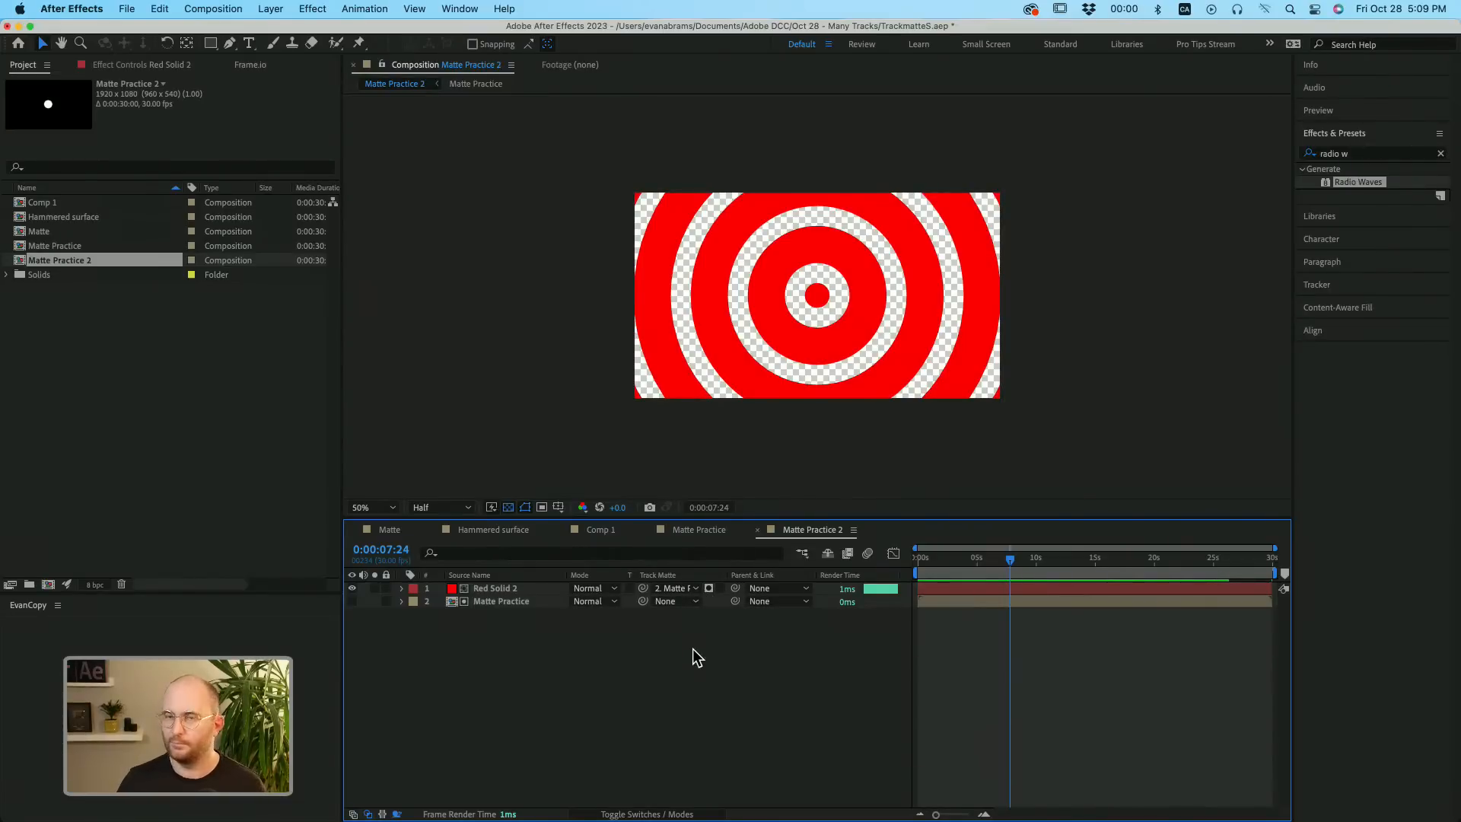
click(709, 590)
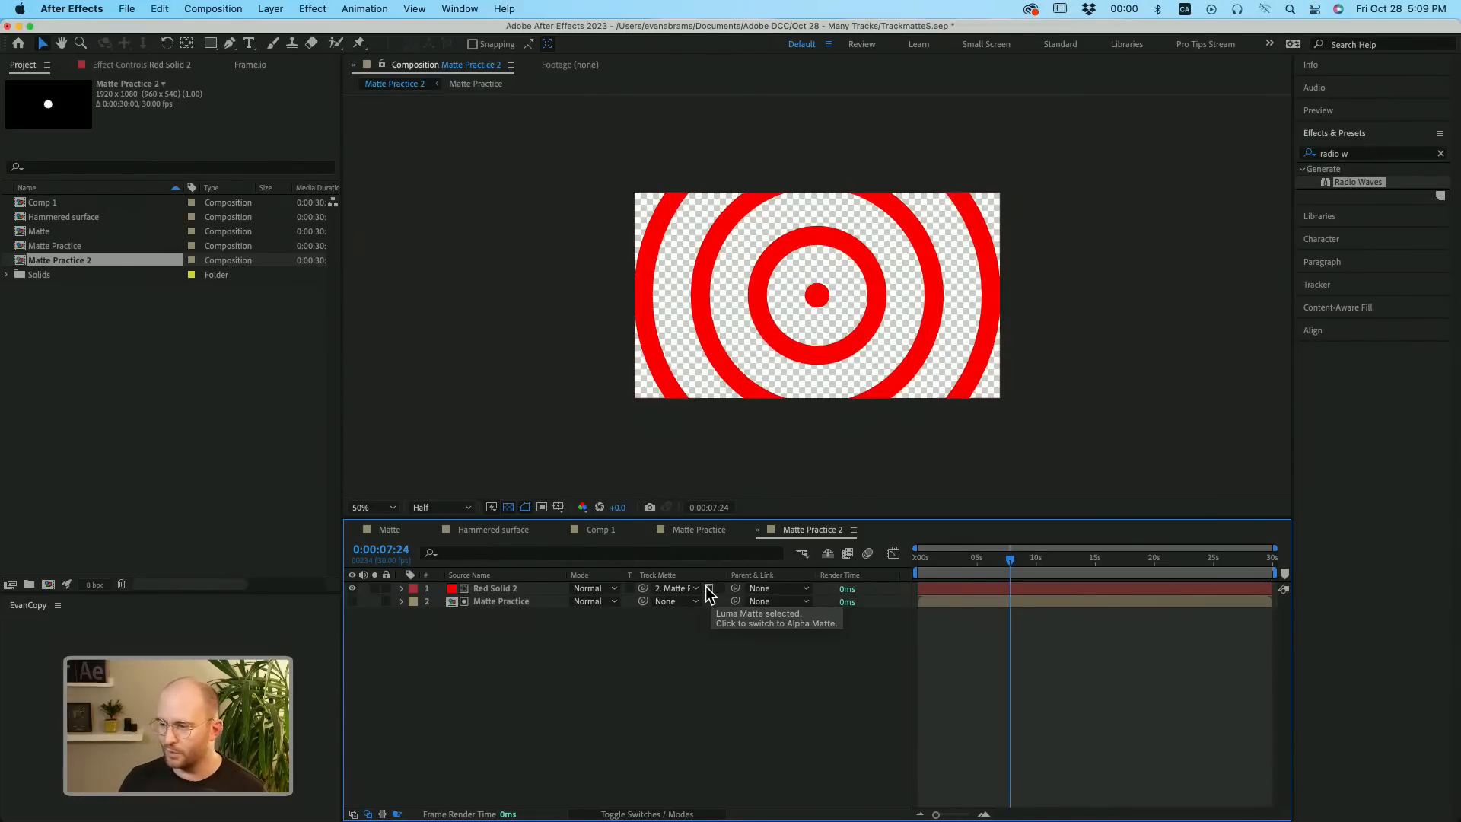
Compare the red solid's alpha and luma track matte modes by switching between them.
click(710, 590)
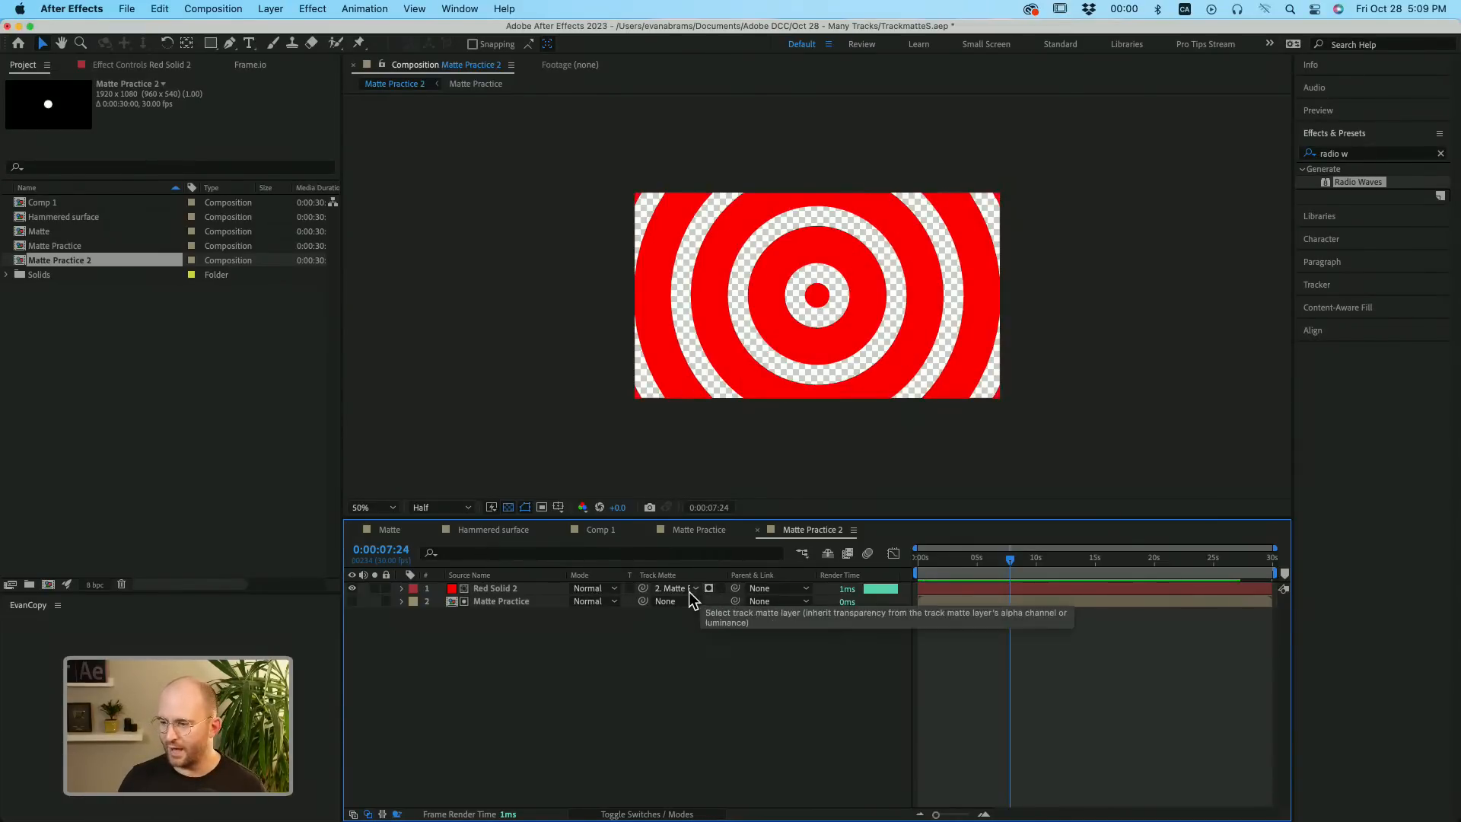
click(688, 589)
click(711, 695)
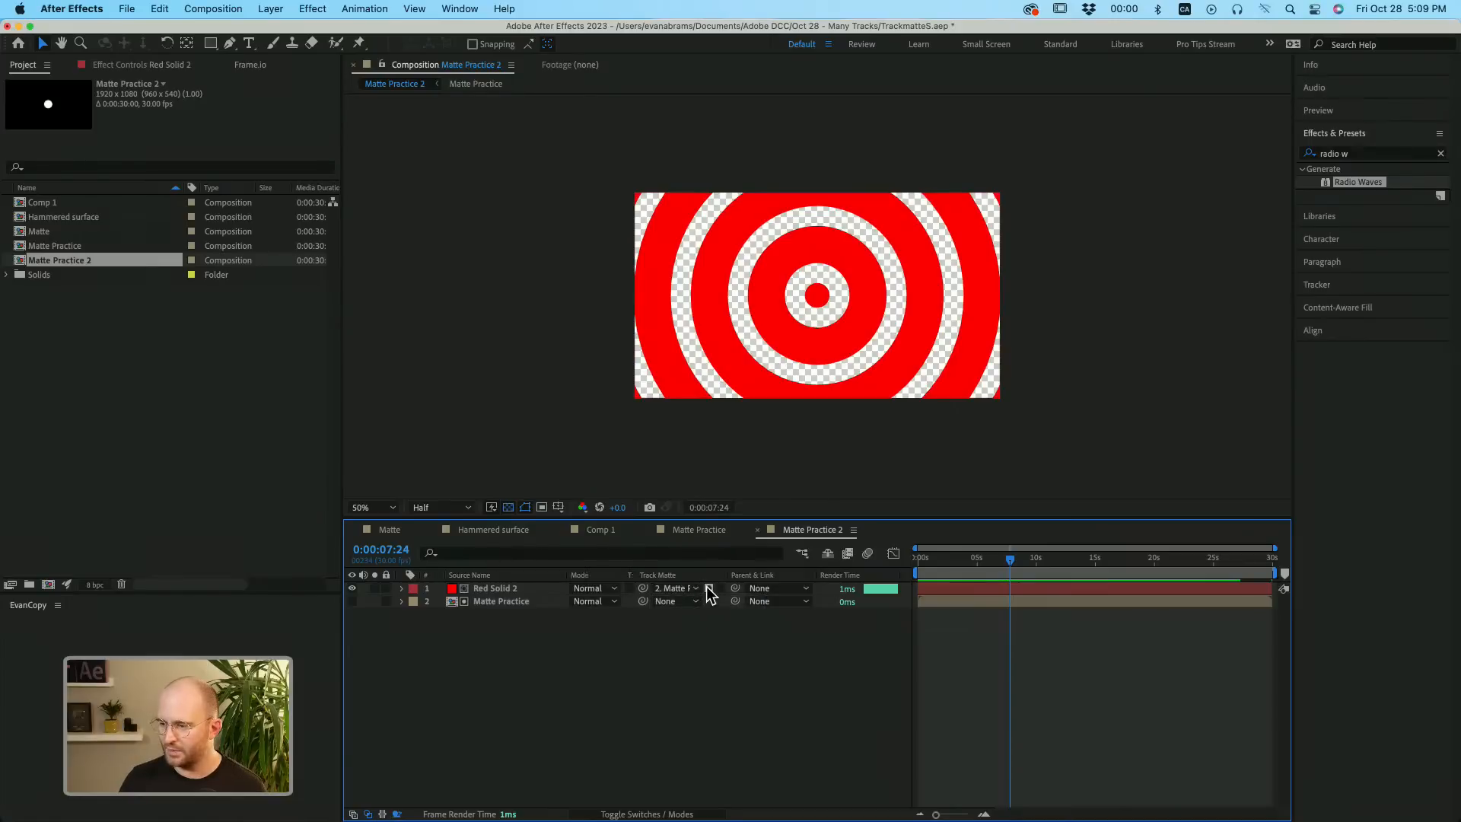
click(709, 590)
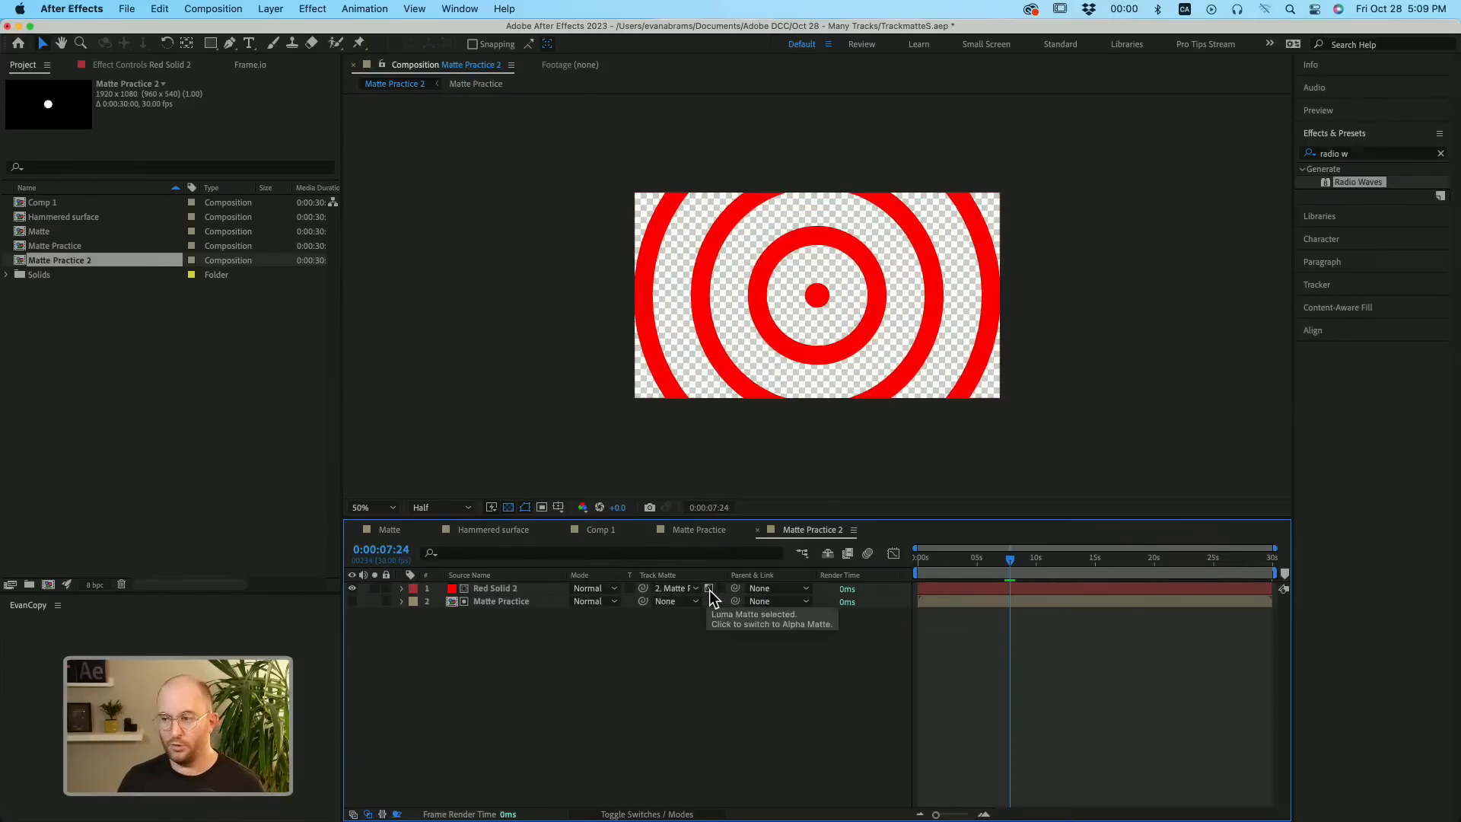
click(710, 590)
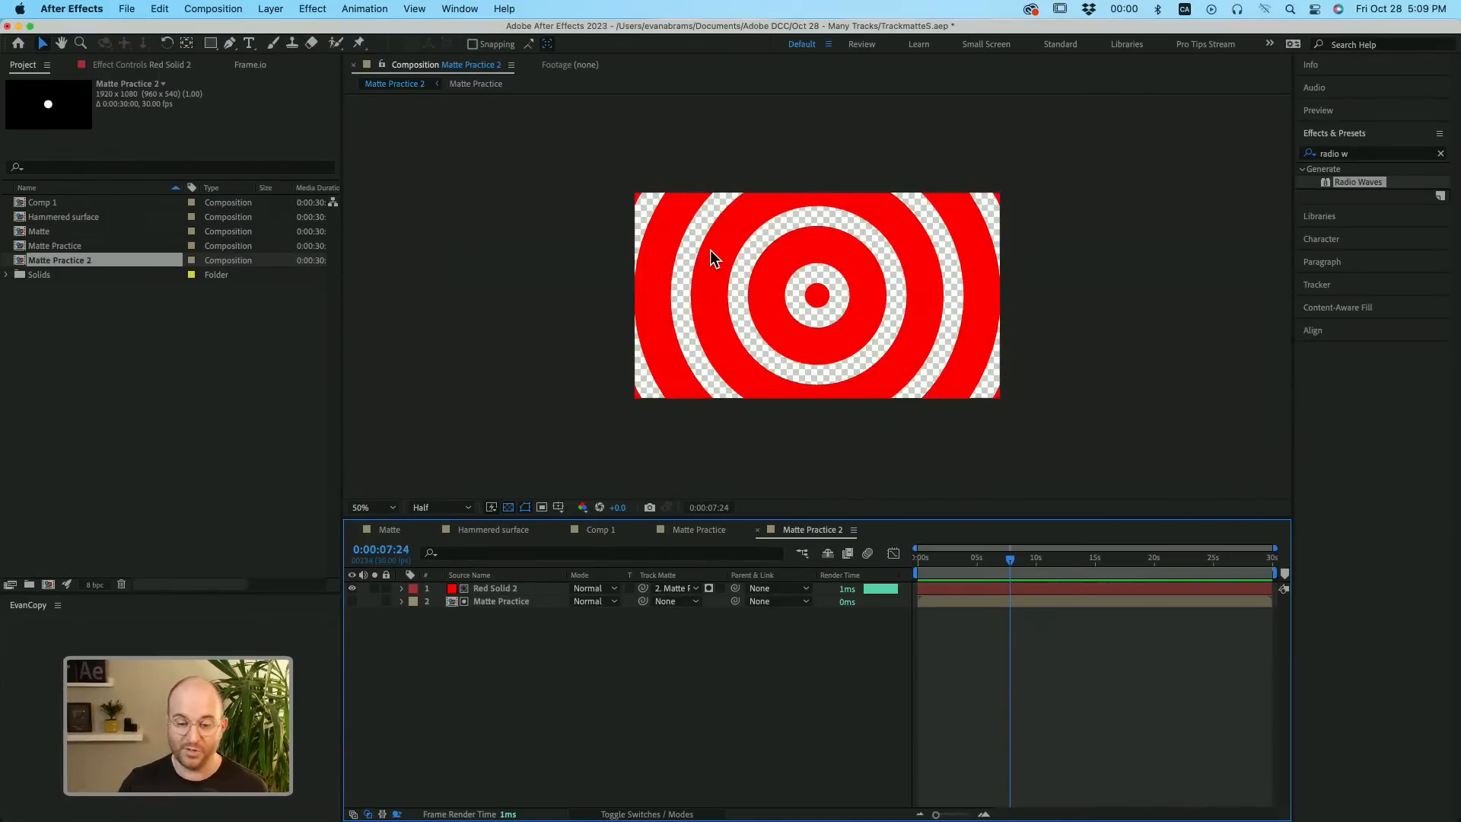
click(709, 589)
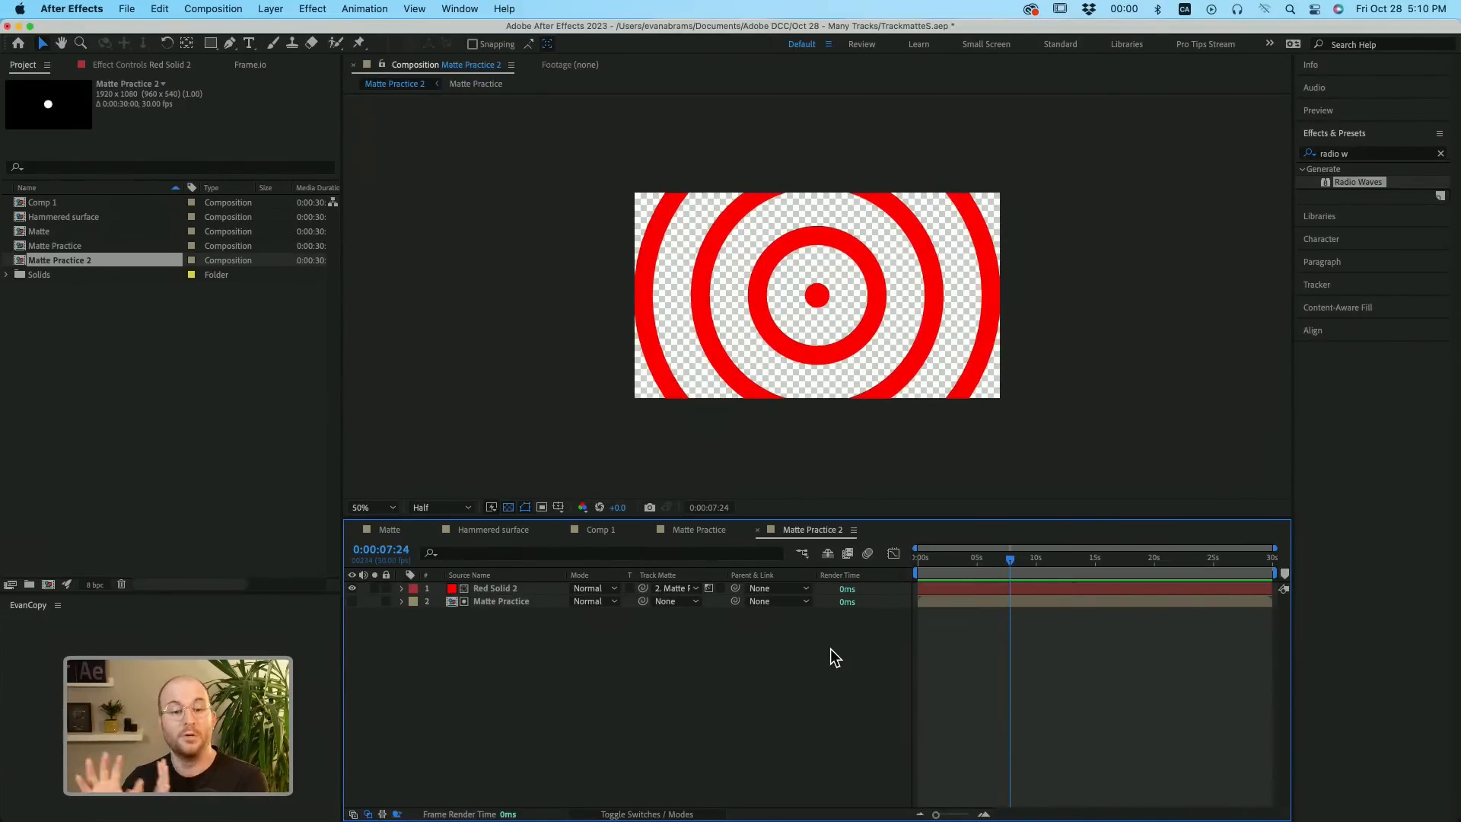
Try inverting the red solid's matte in both luma and alpha modes, then leave it as a non-inverted alpha matte.
click(719, 588)
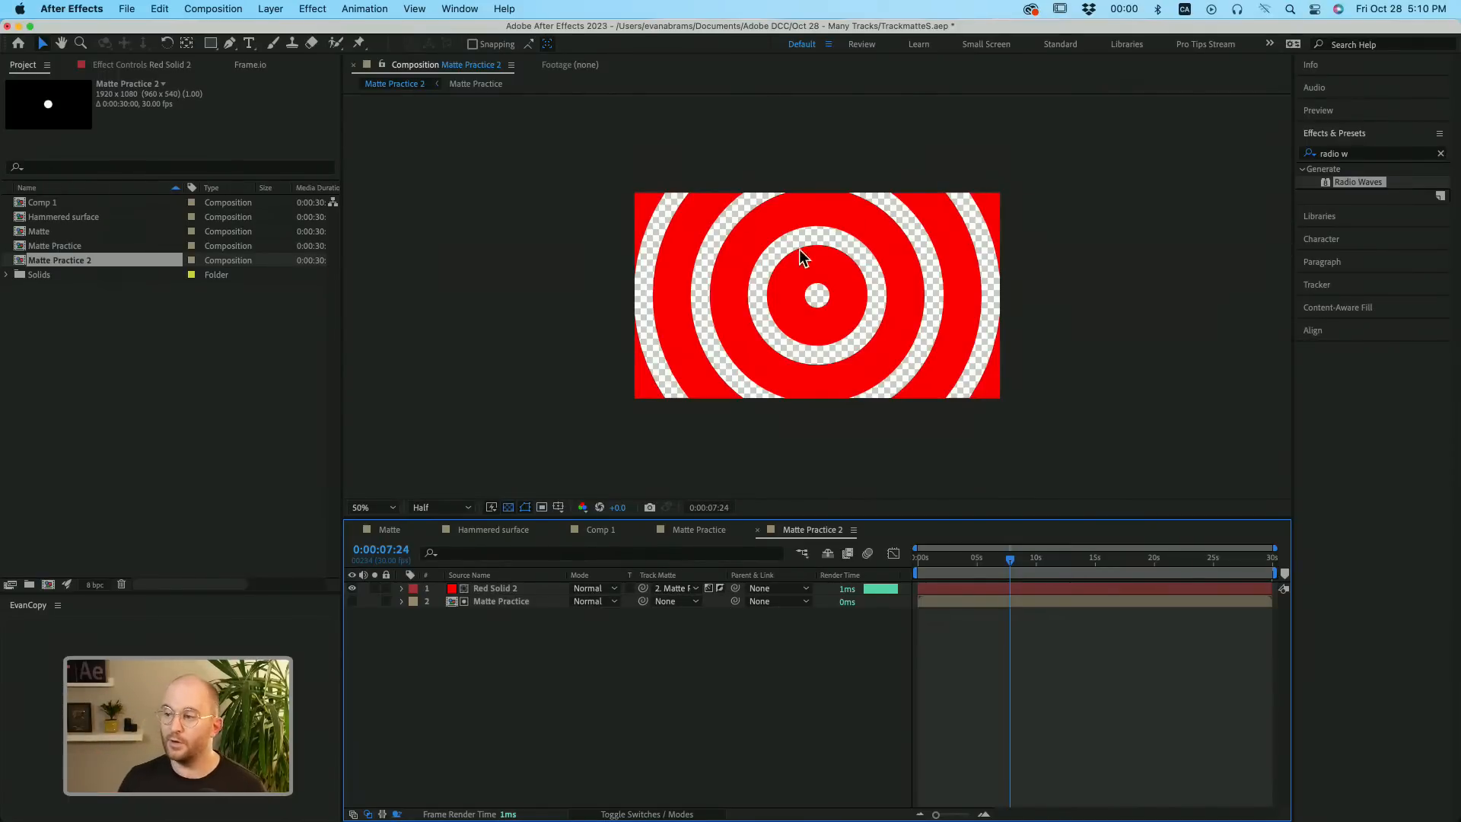
click(721, 587)
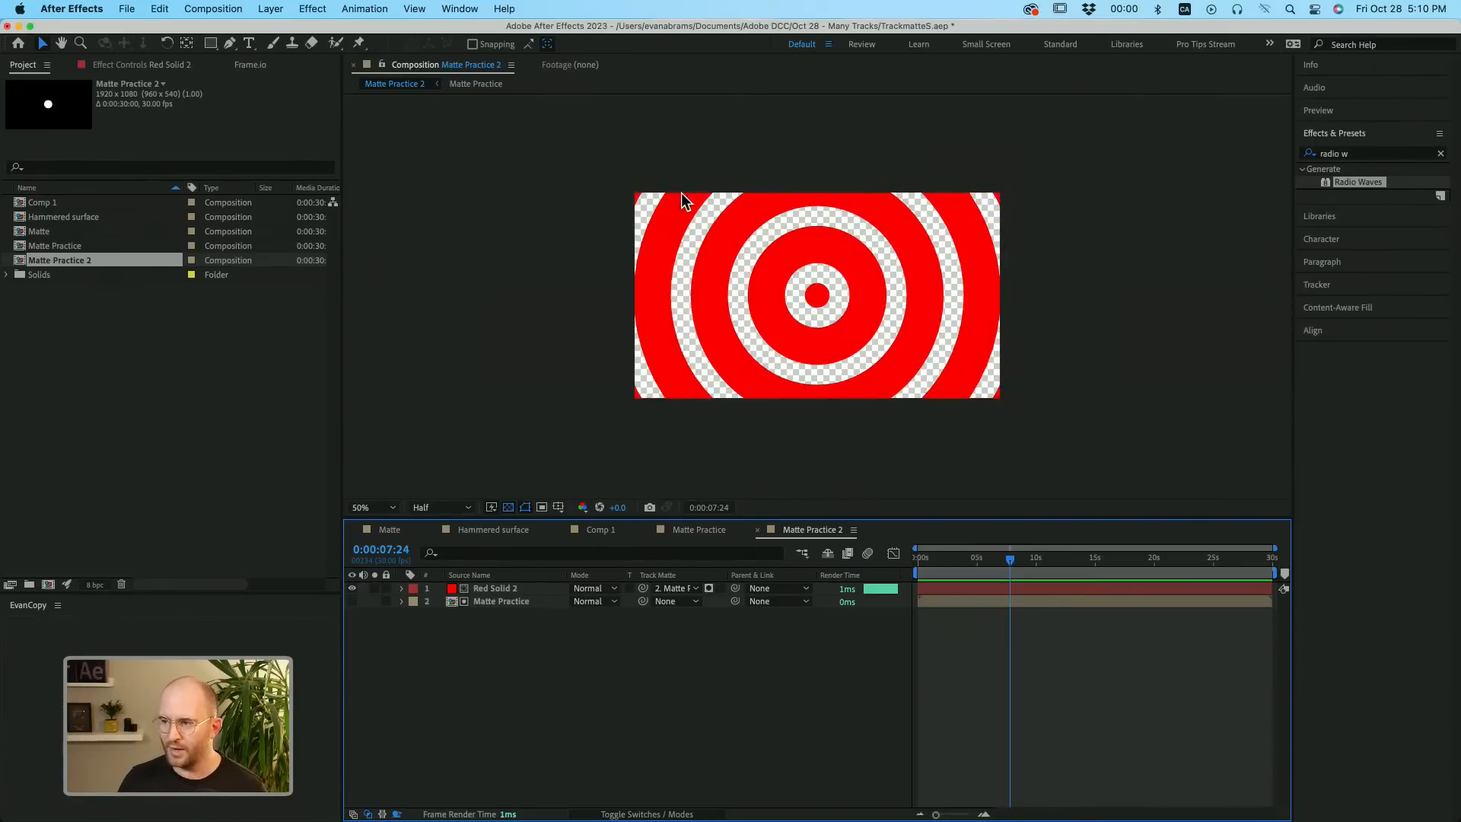
click(720, 588)
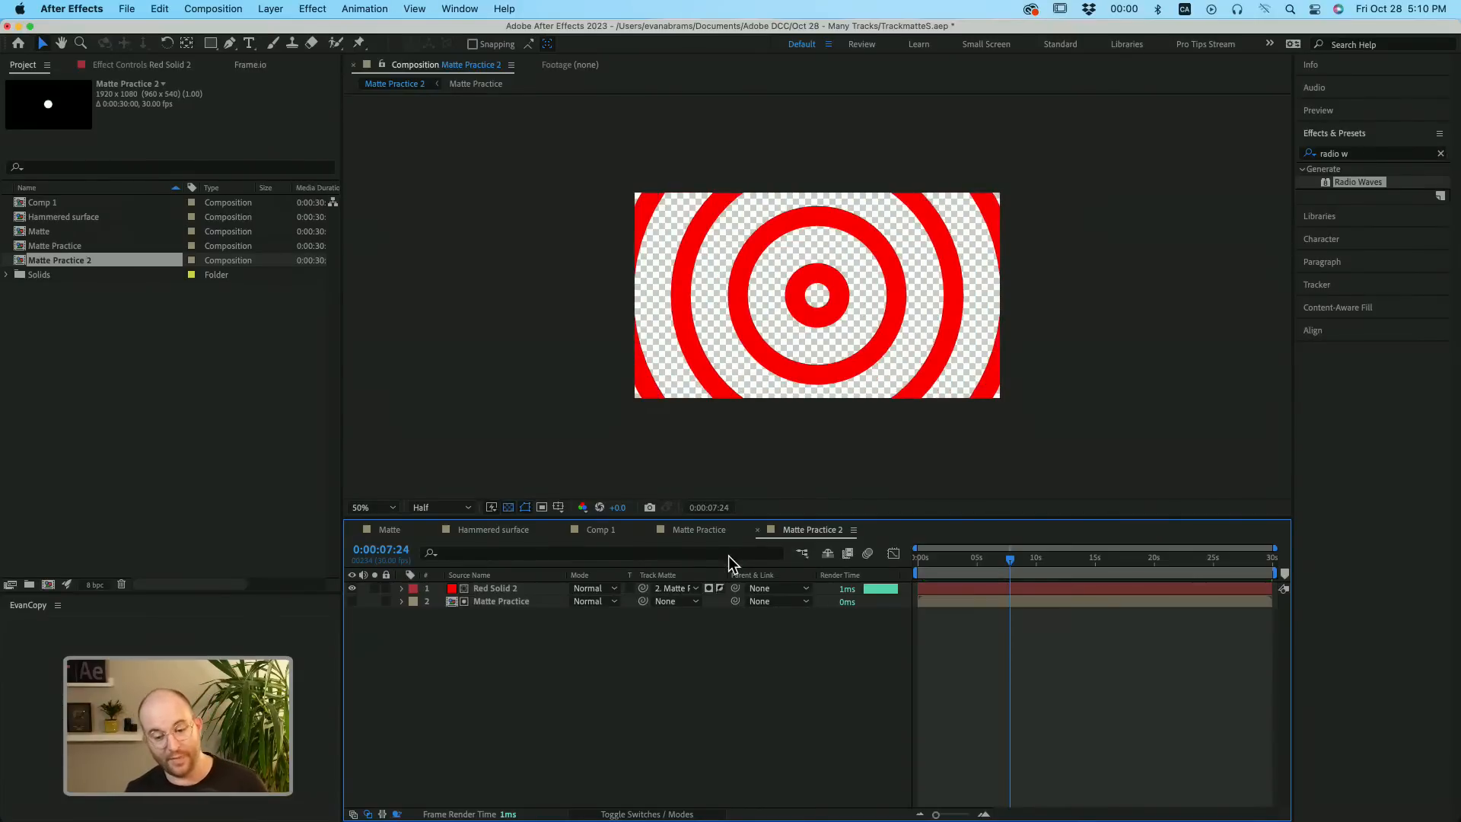
click(709, 587)
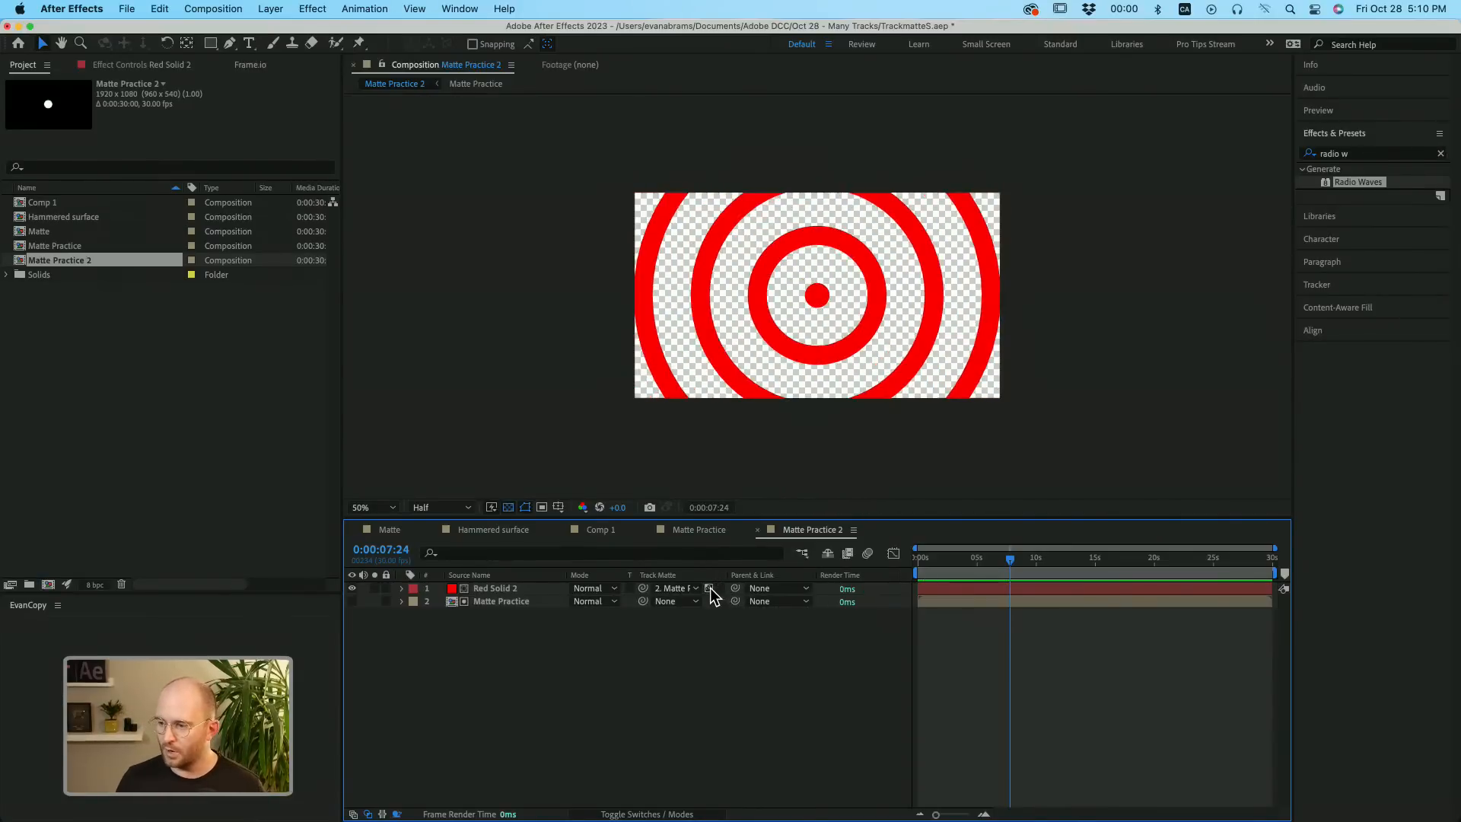
click(709, 588)
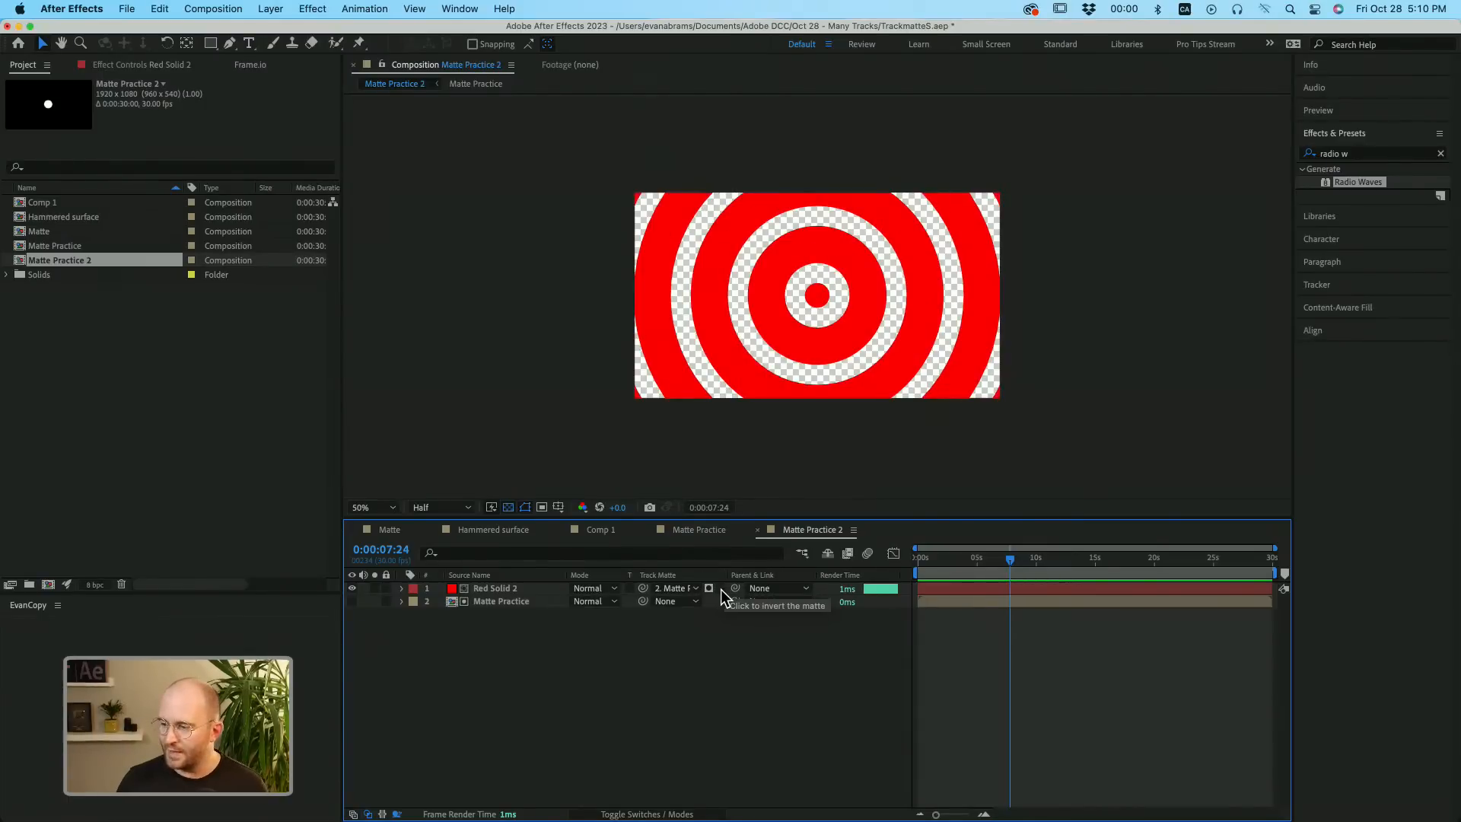
click(720, 589)
click(720, 589)
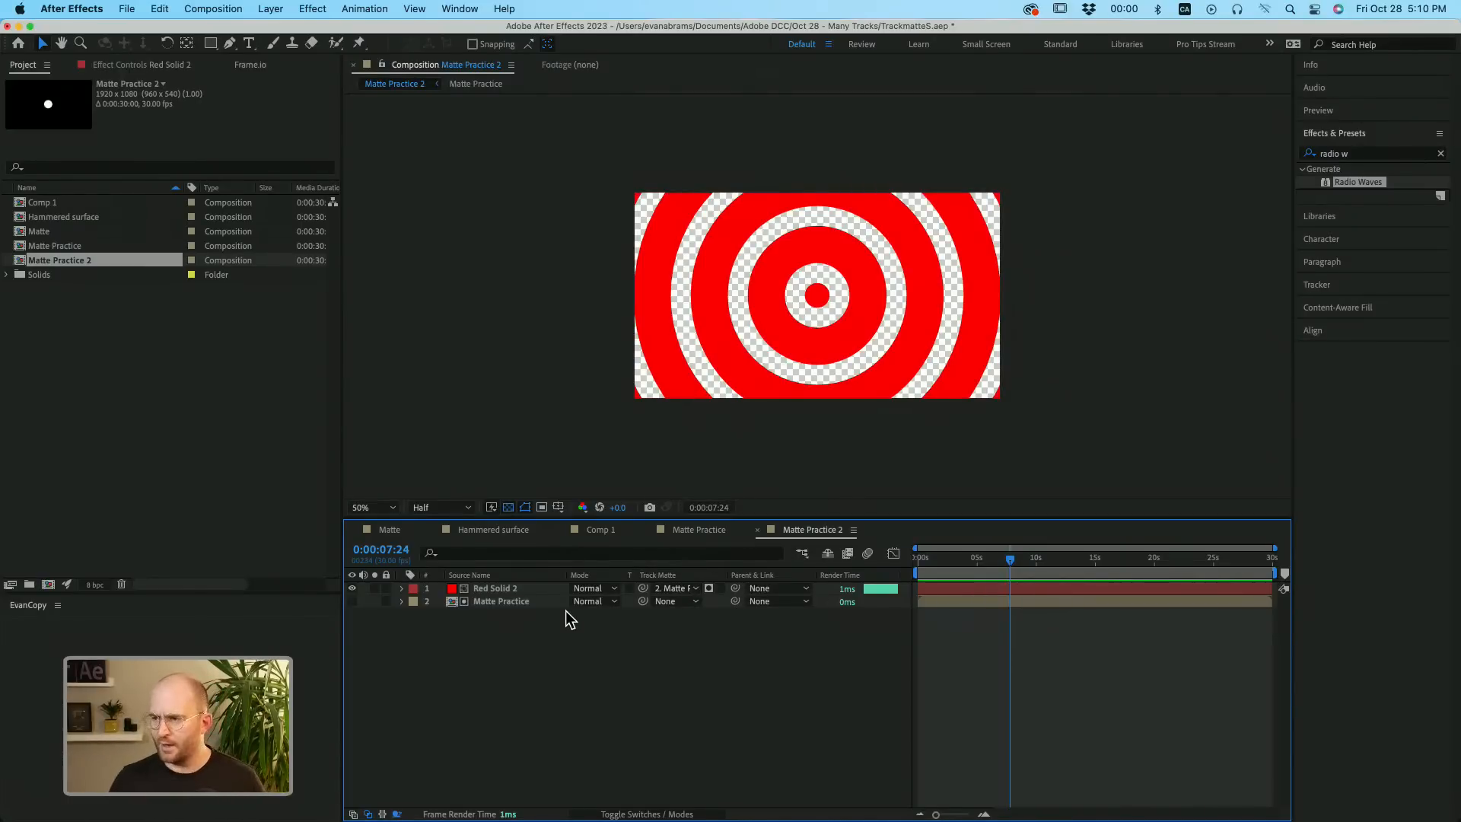
Find the Gradient Ramp effect and apply it to the red solid layer.
click(504, 591)
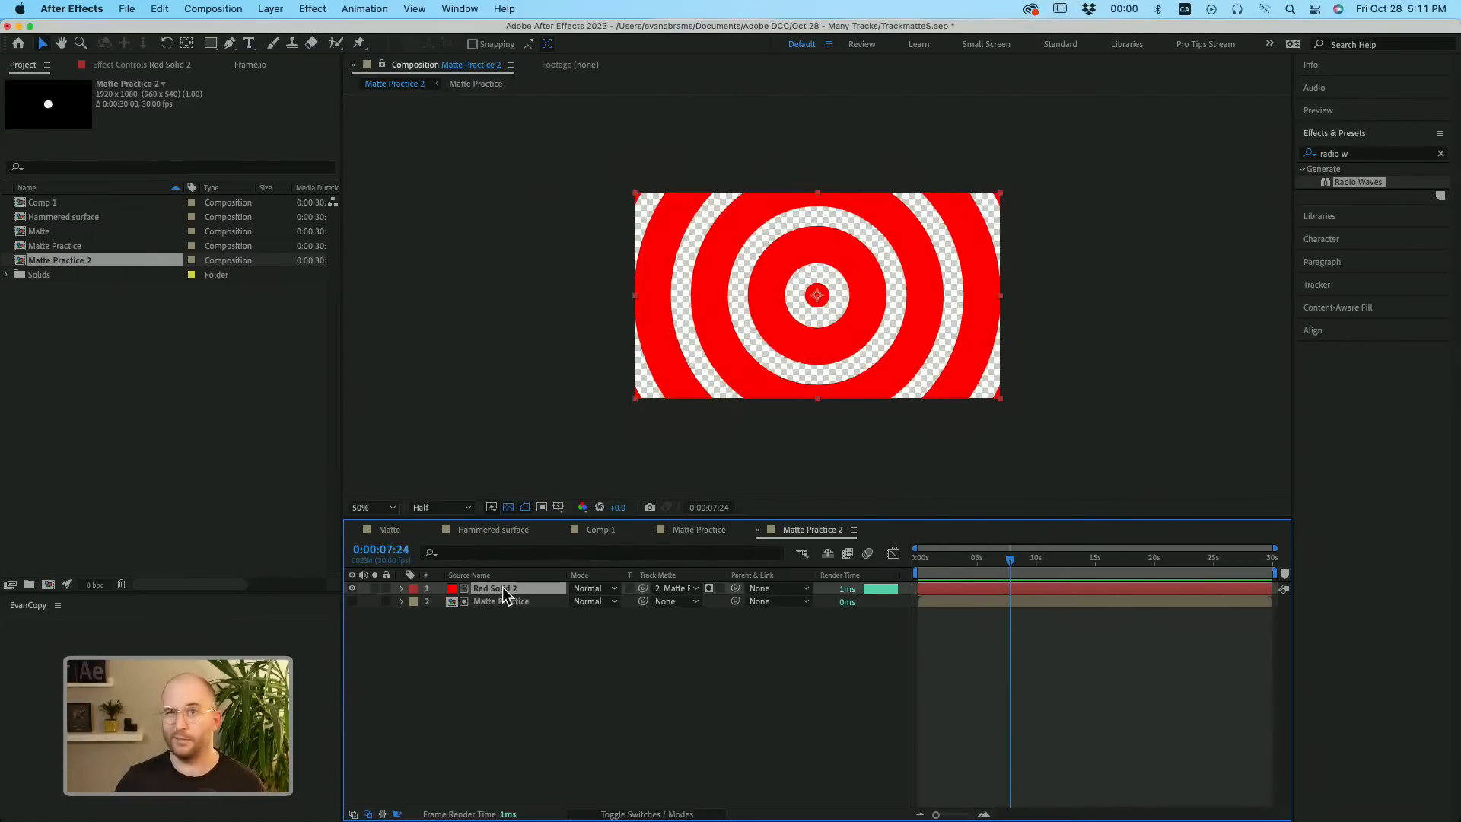
click(1353, 152)
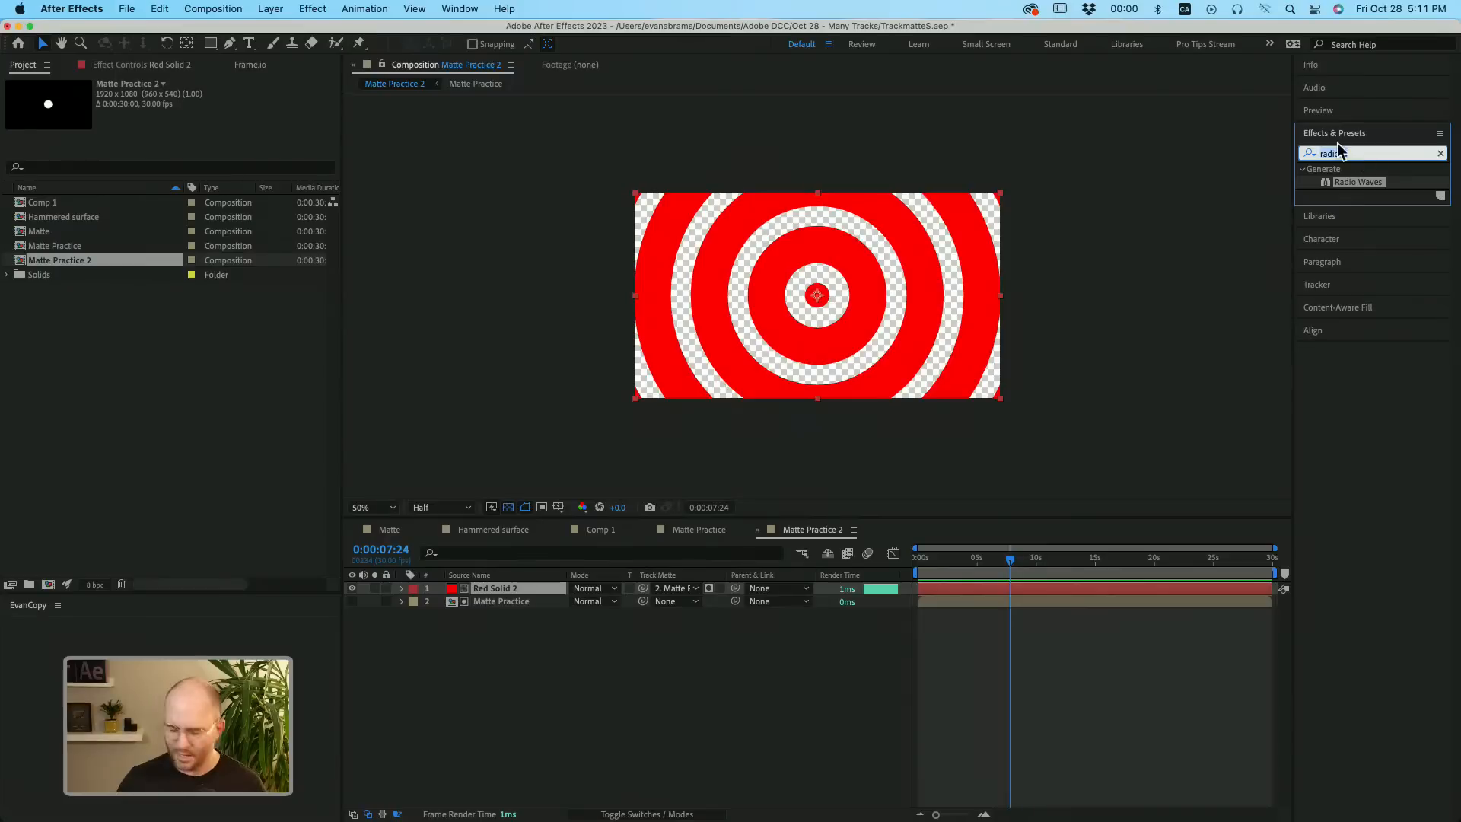
text(ramp)
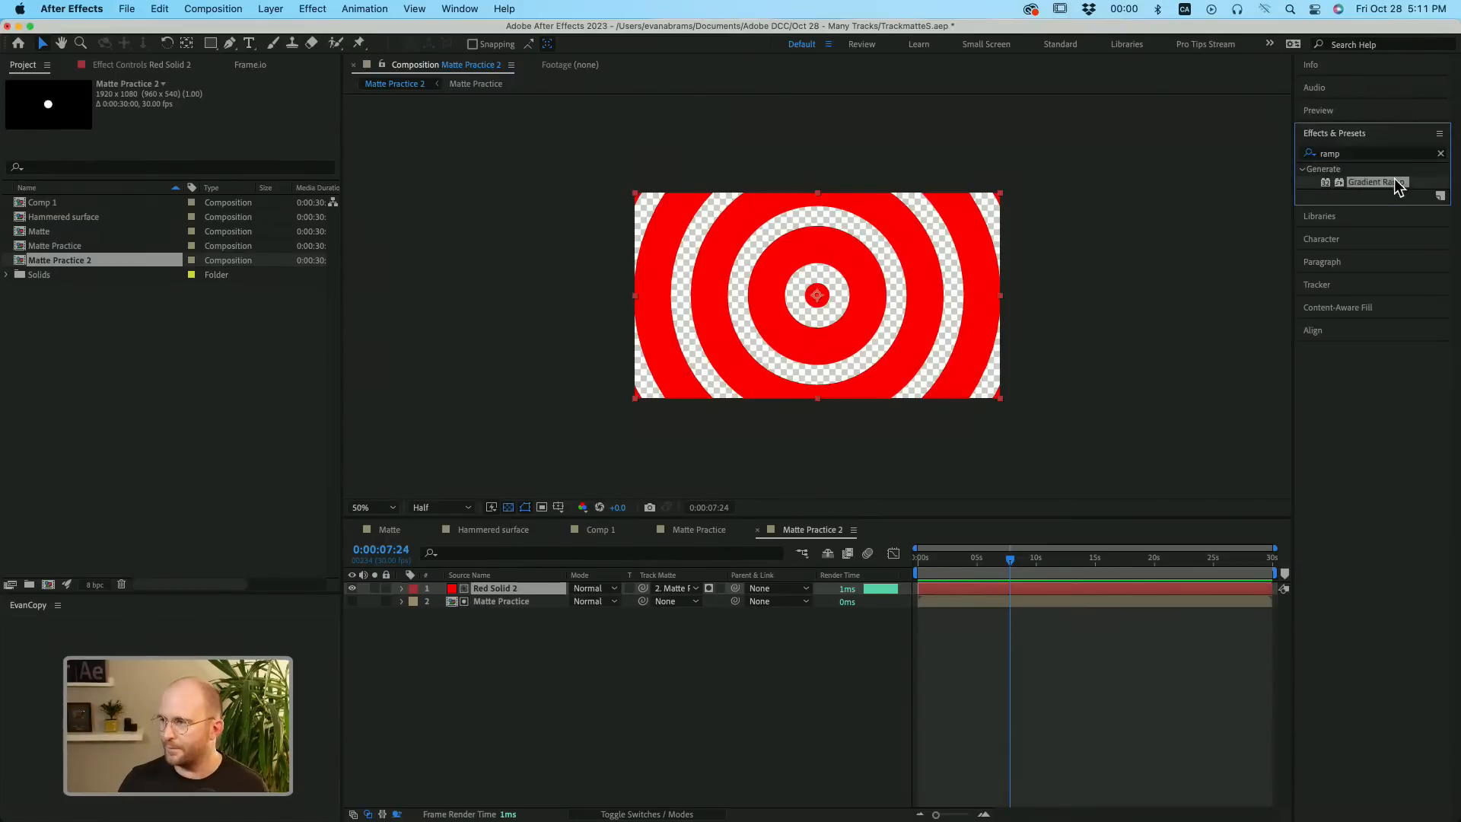
drag(1394, 179, 946, 584)
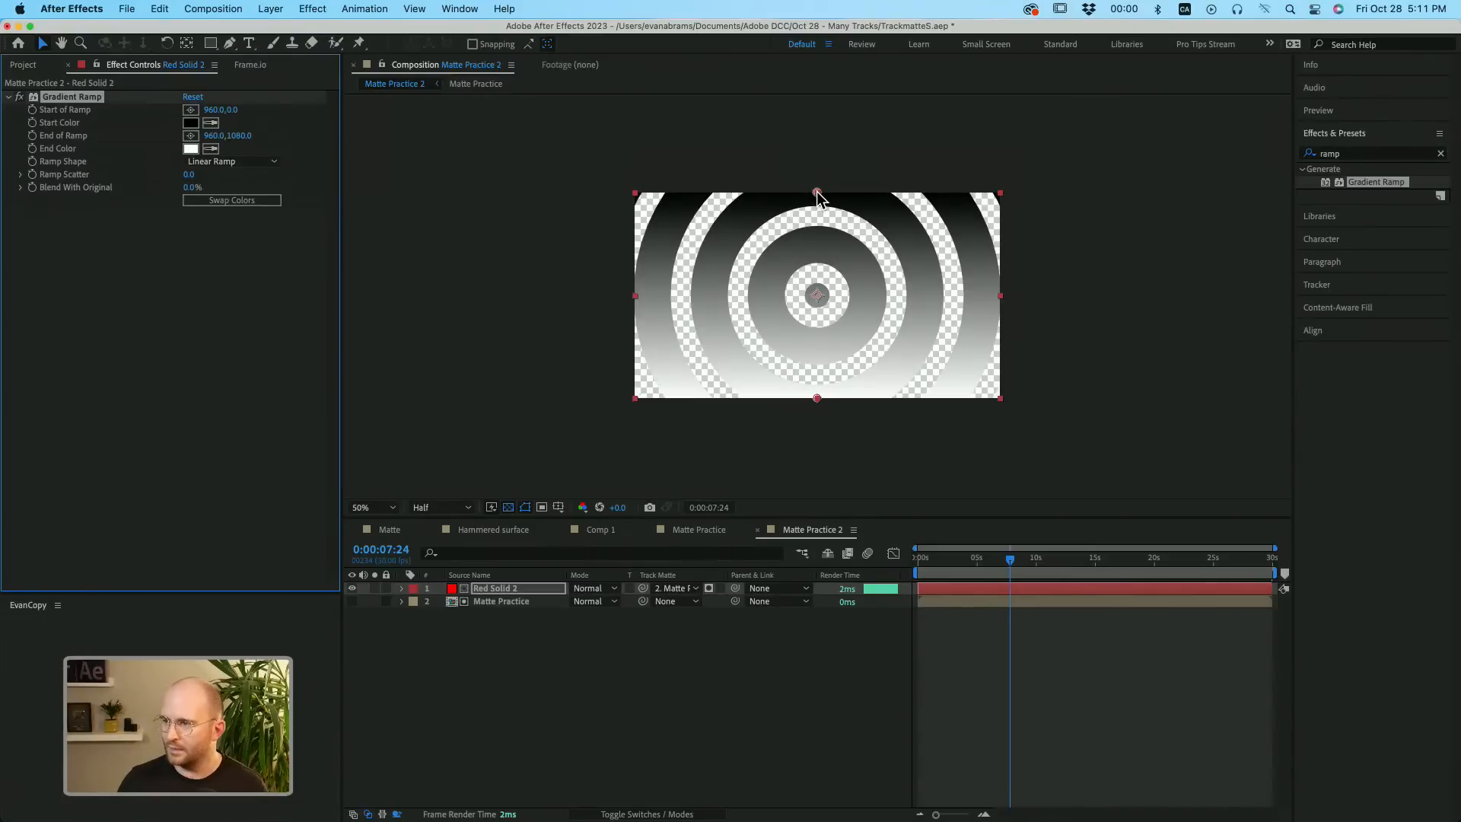
Run the gradient diagonally, with the ramp start at the frame's top-right corner (1928, 4) and its end at the bottom-left (8, 1088).
drag(817, 193, 1002, 195)
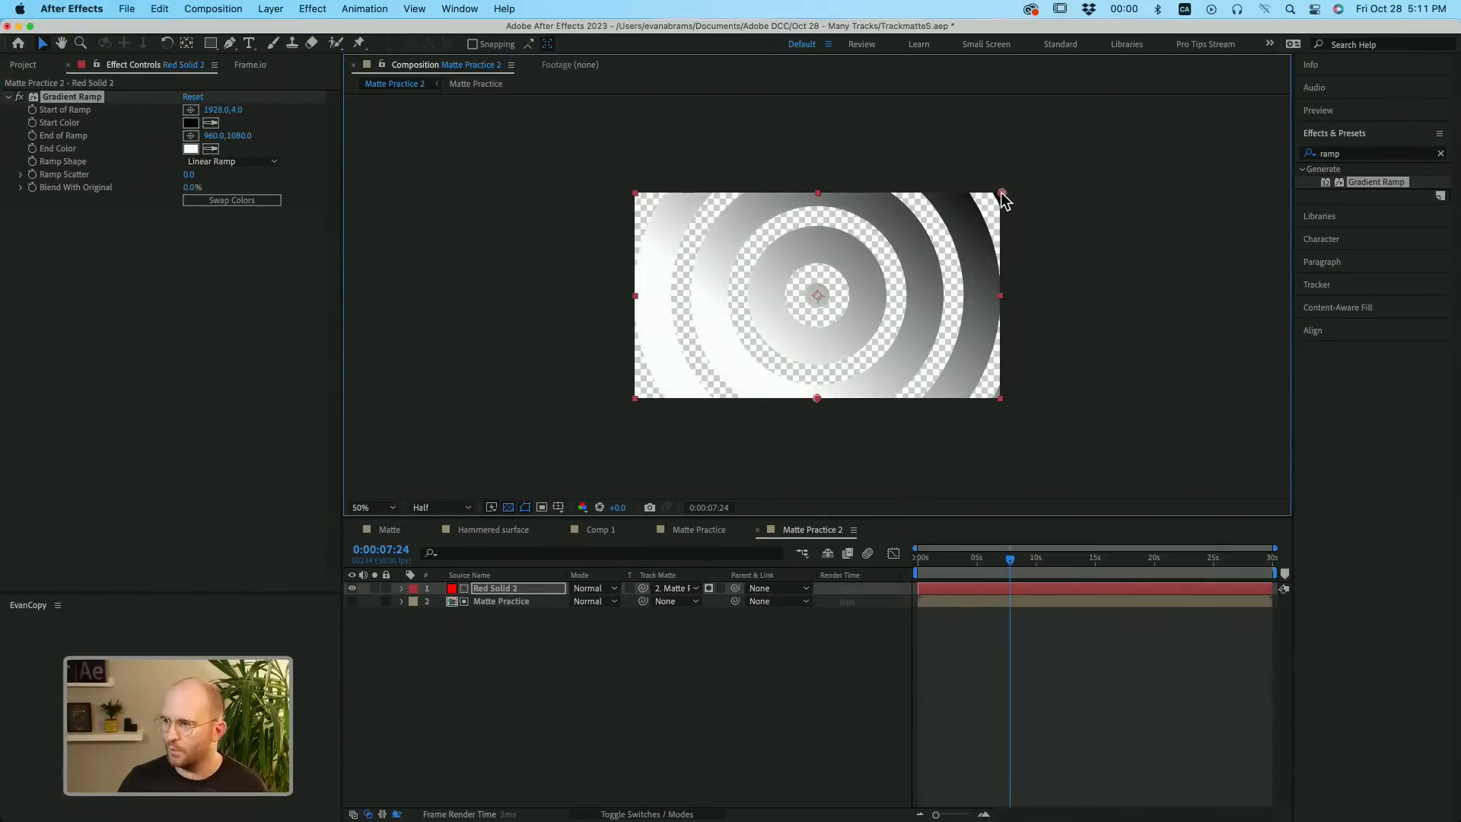
drag(816, 398, 636, 399)
click(524, 671)
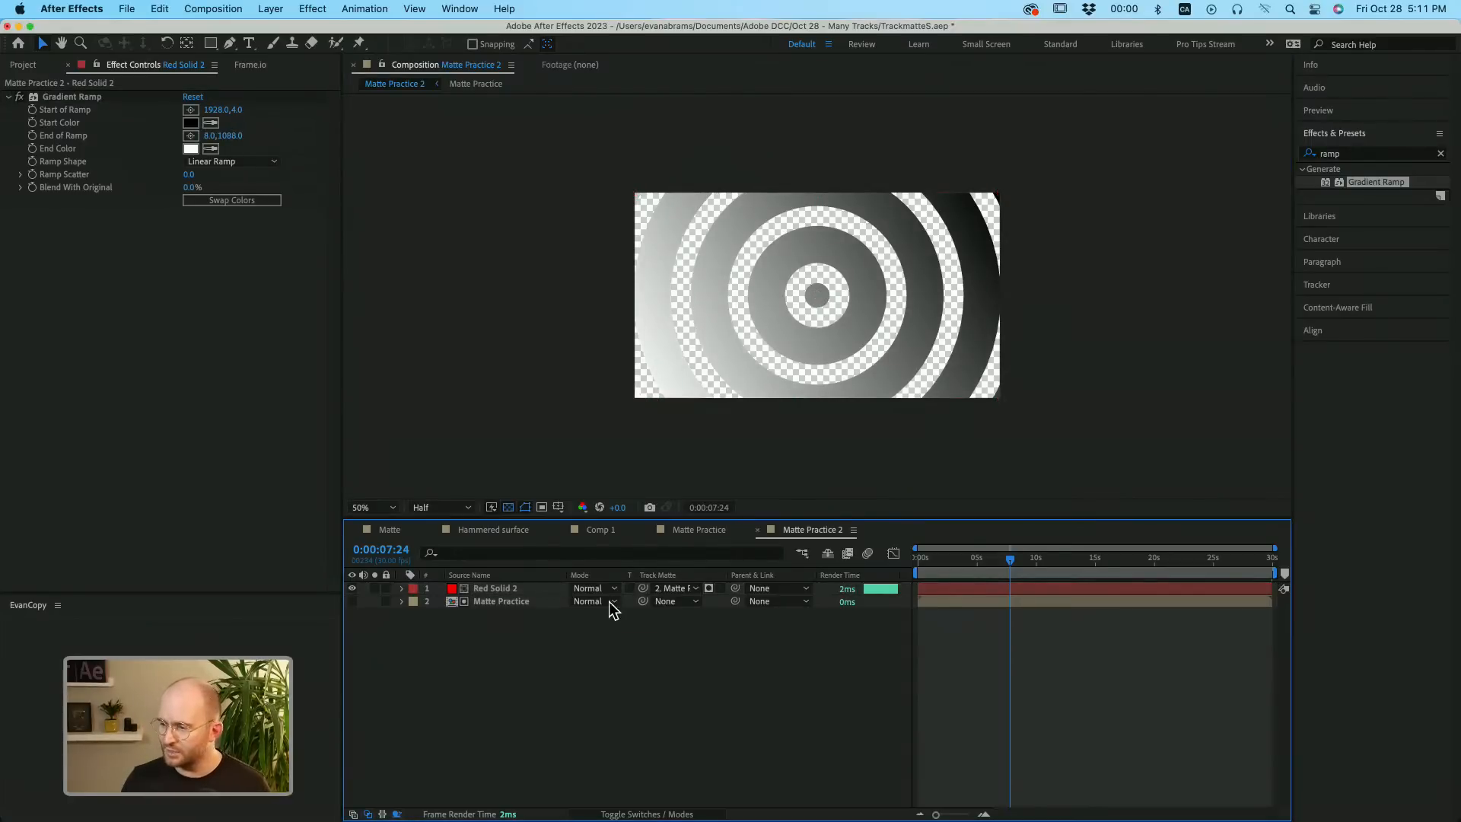
Duplicate the gradient solid and swap the start and end colors of the top copy's Gradient Ramp.
click(518, 588)
key(ctrl+d)
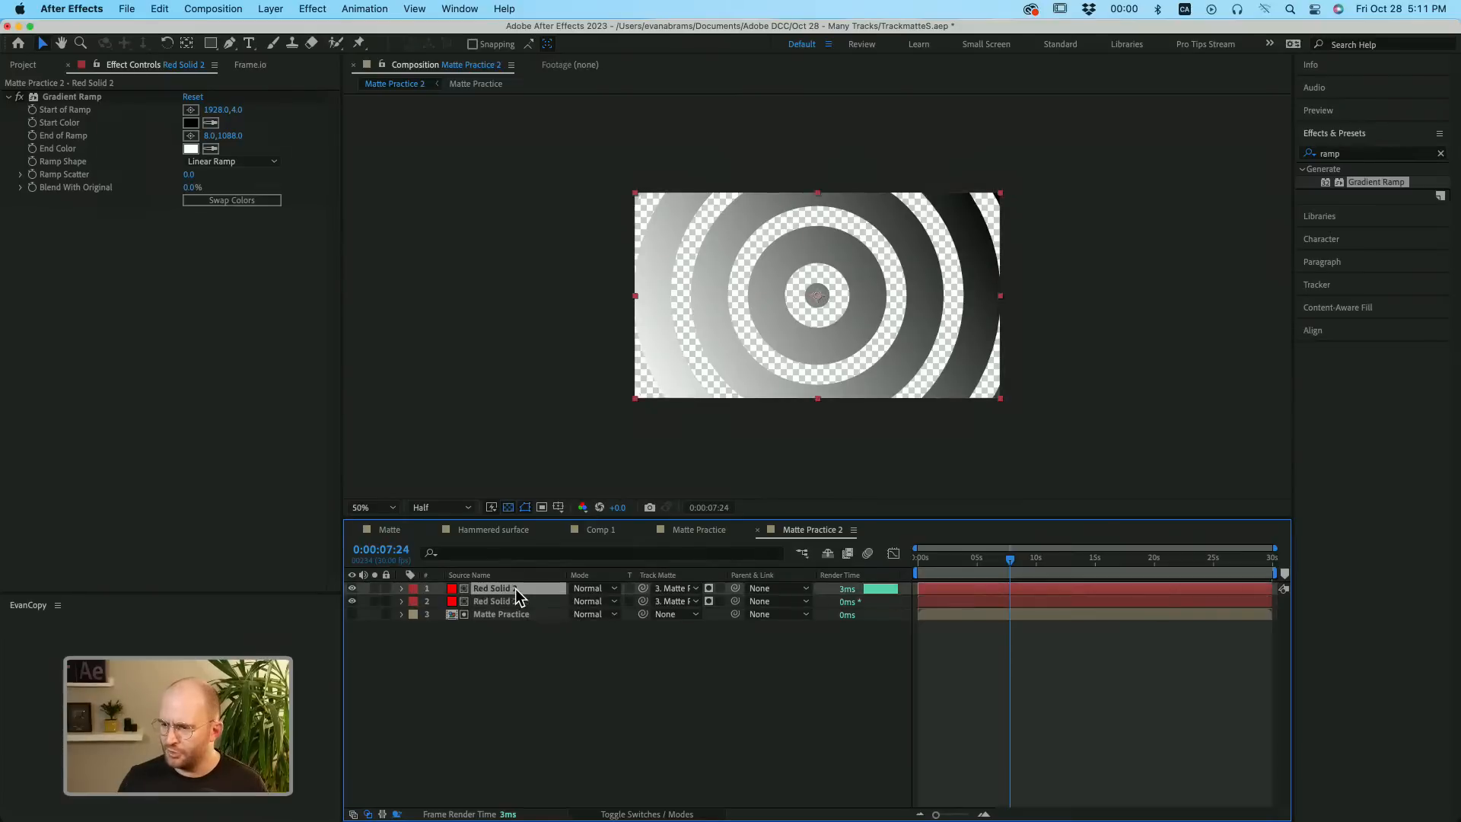
click(253, 203)
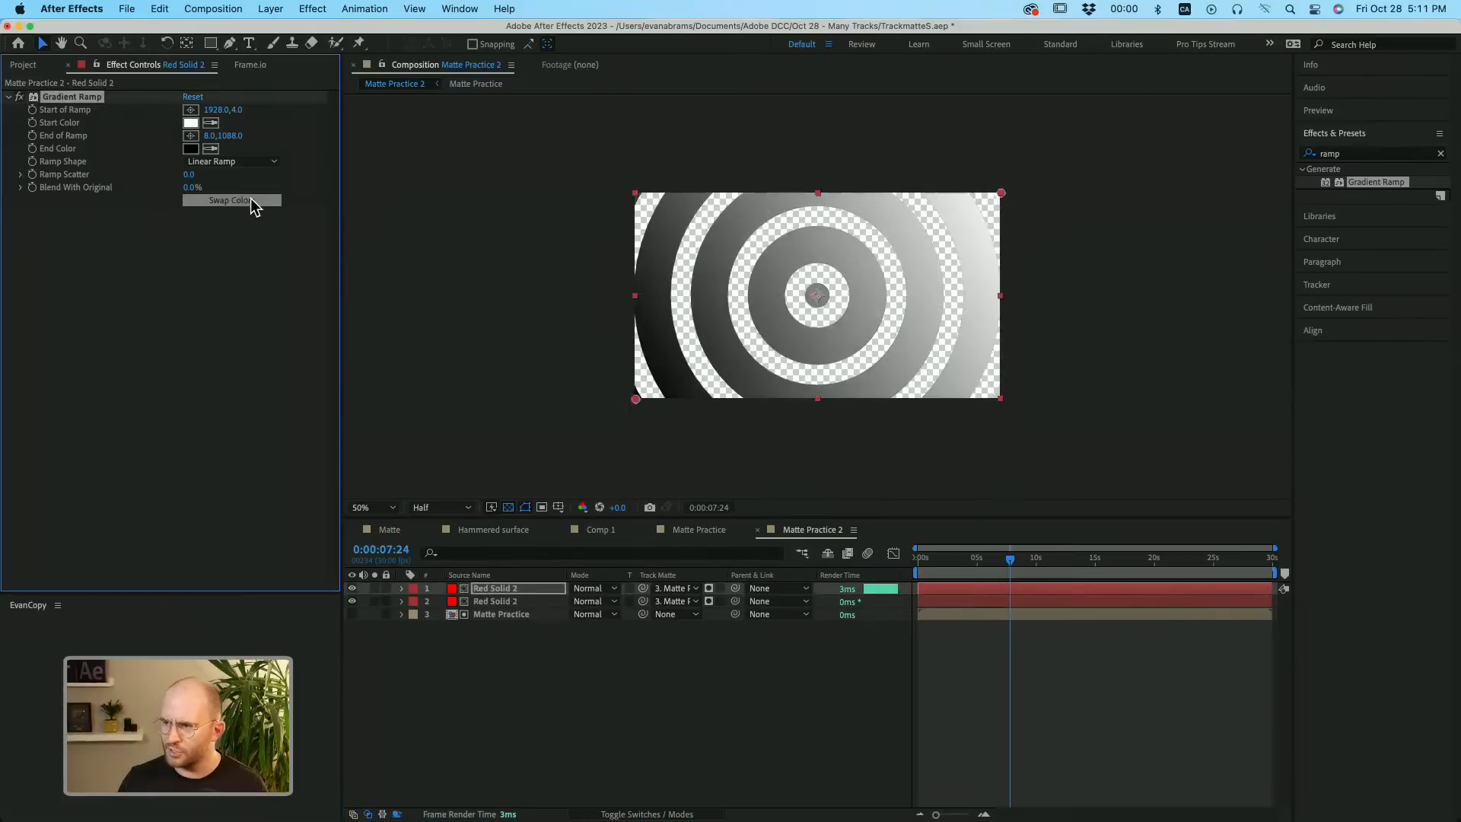
Switch the top gradient solid's track matte to luma, leaving the lower solid on alpha.
click(708, 589)
click(709, 602)
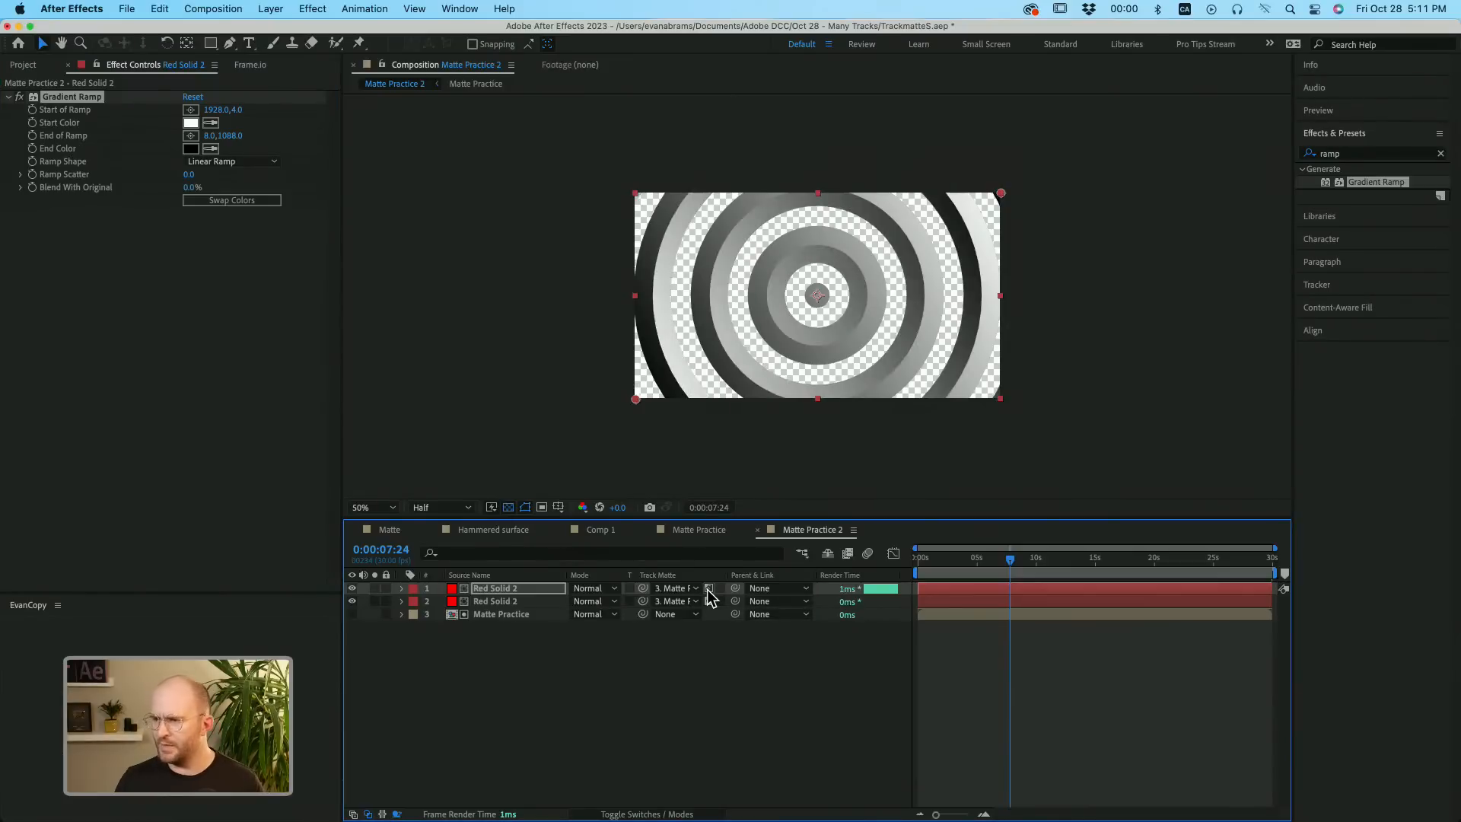
click(683, 692)
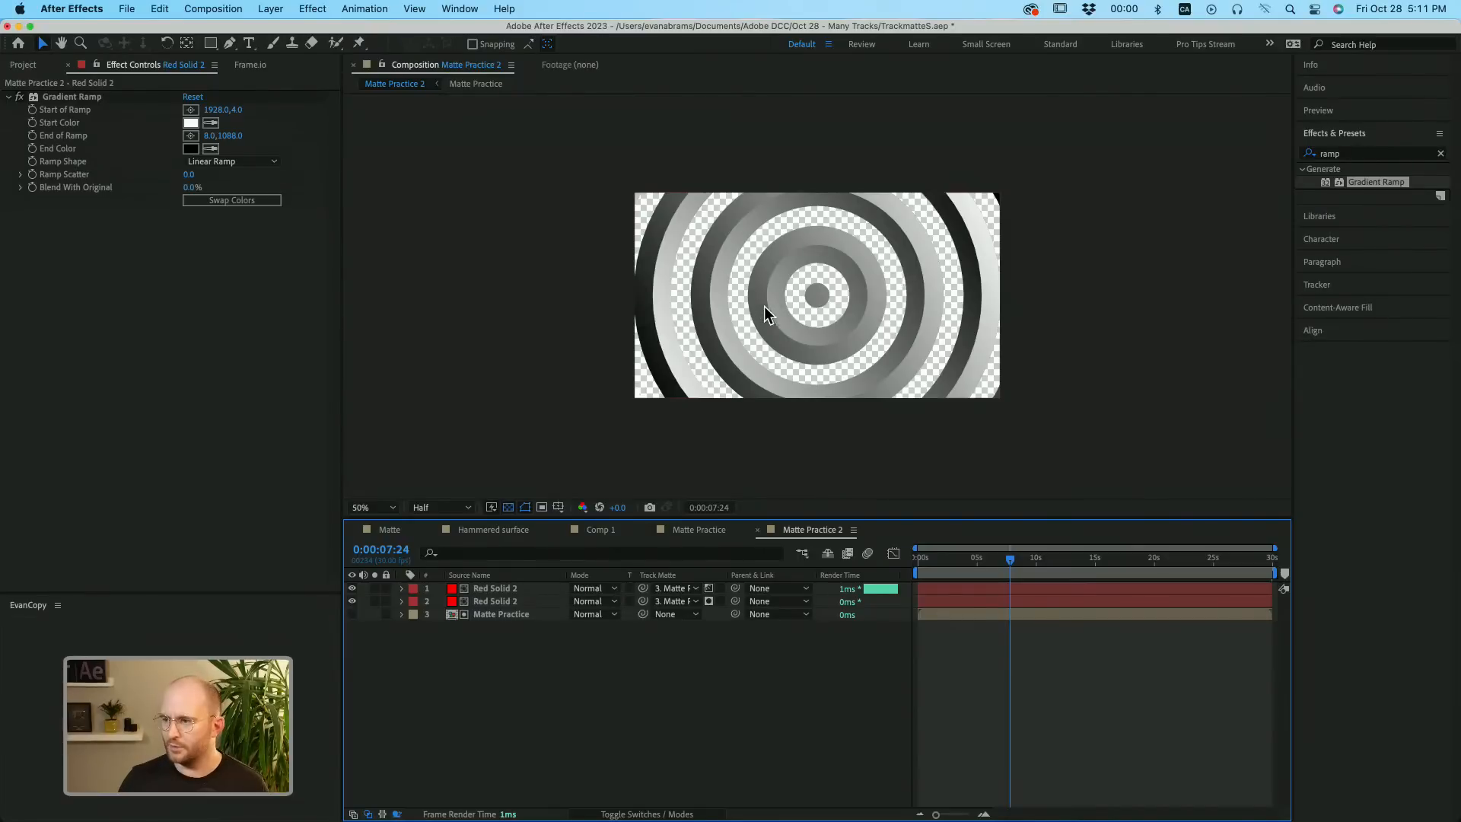
Check the top solid's available matte layers and briefly solo it to examine its luma-matted rings.
click(669, 588)
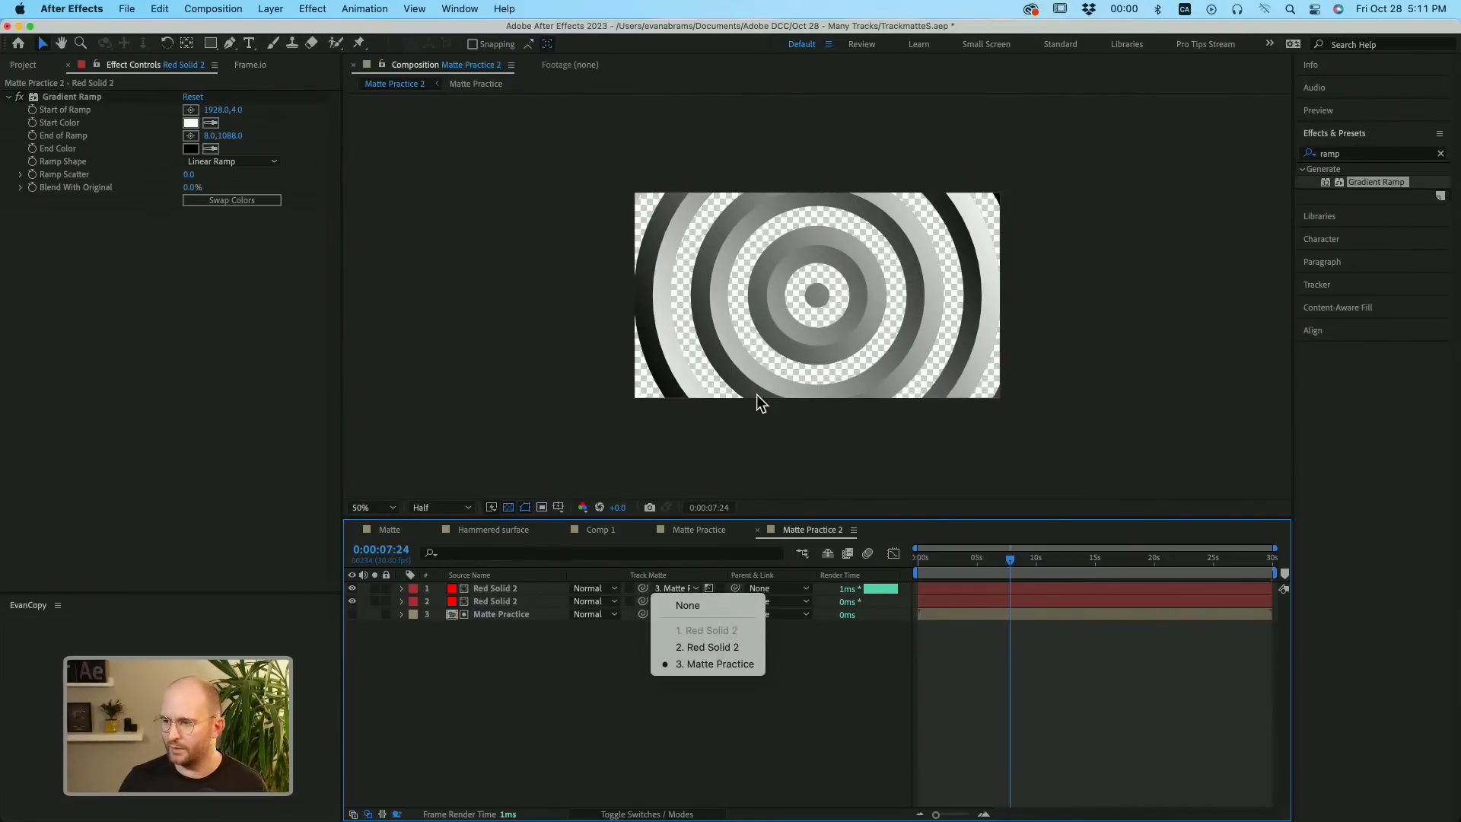
click(769, 709)
click(374, 589)
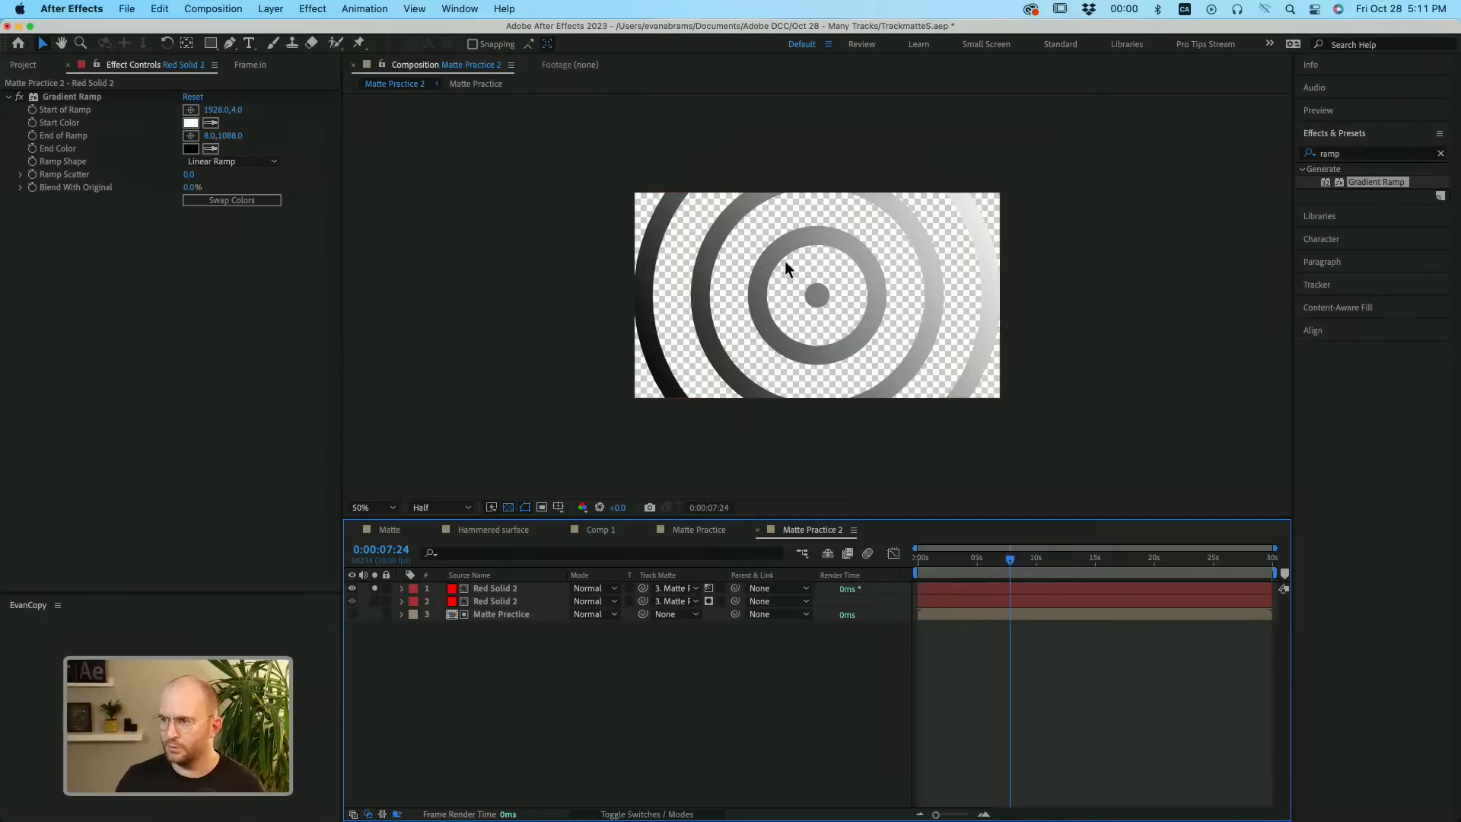
click(375, 589)
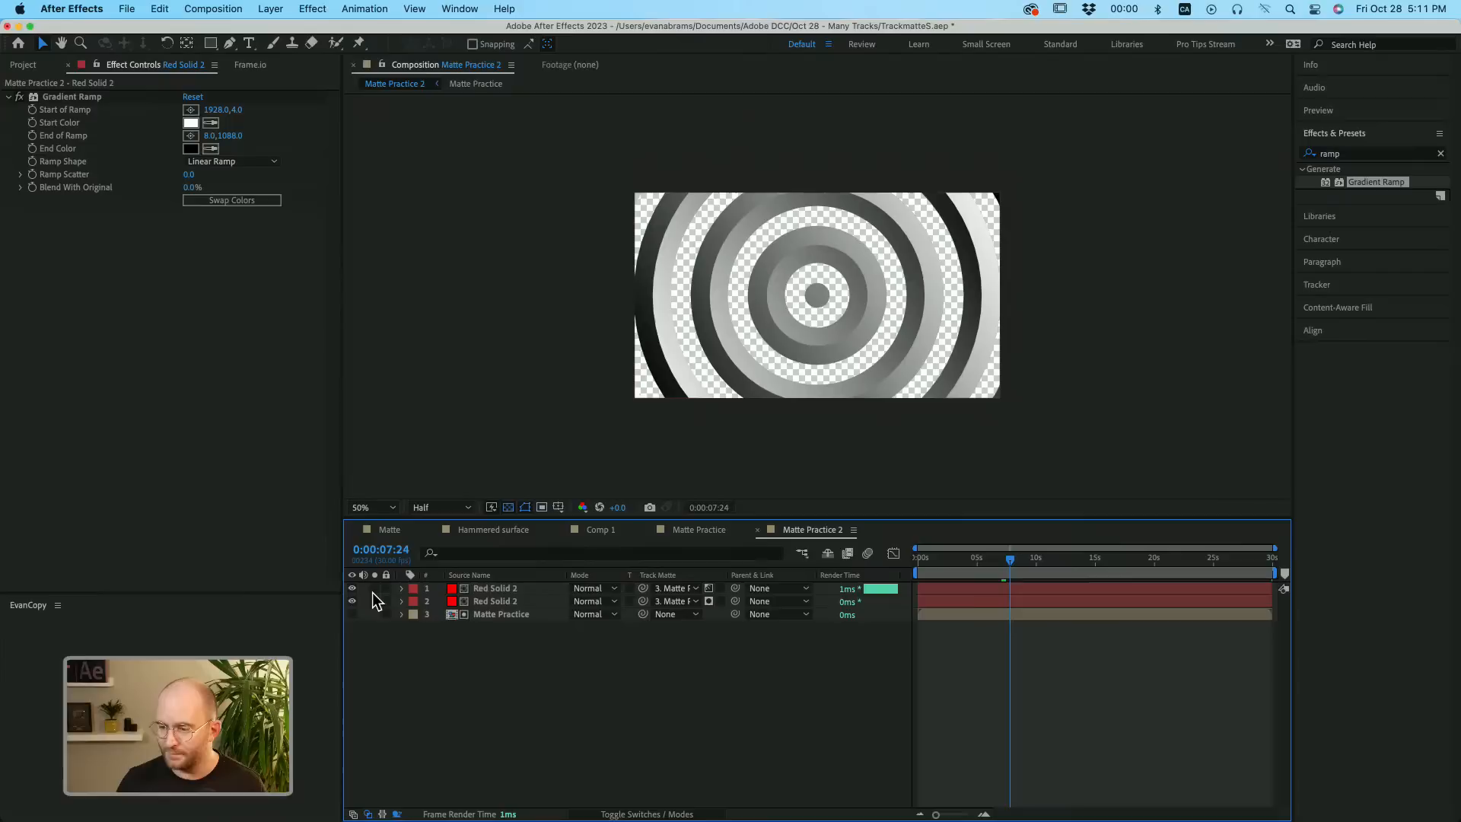
Duplicate the top gradient solid and set the new copy's track matte to inverted alpha.
click(491, 589)
key(super+d)
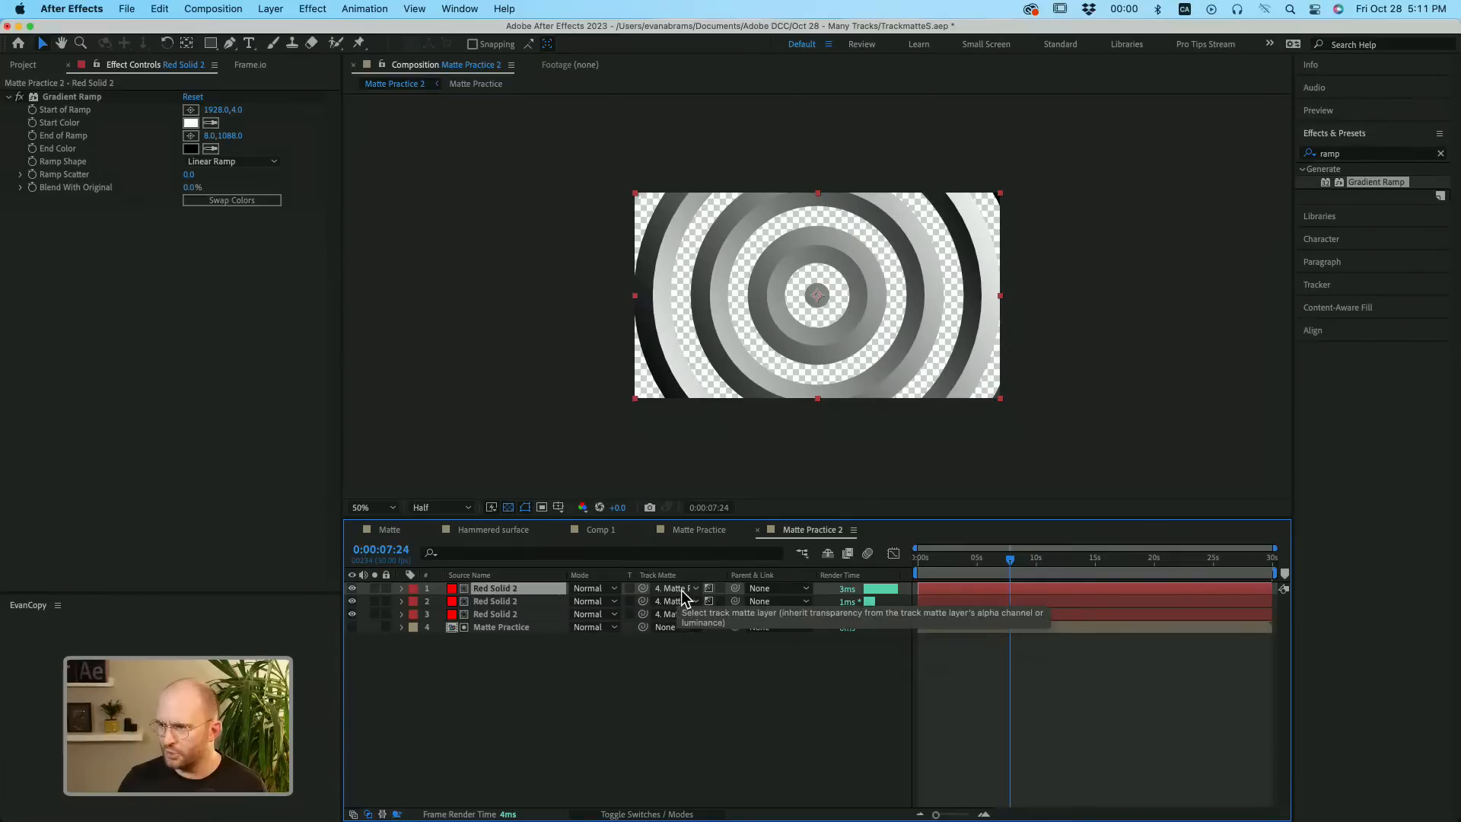
click(708, 589)
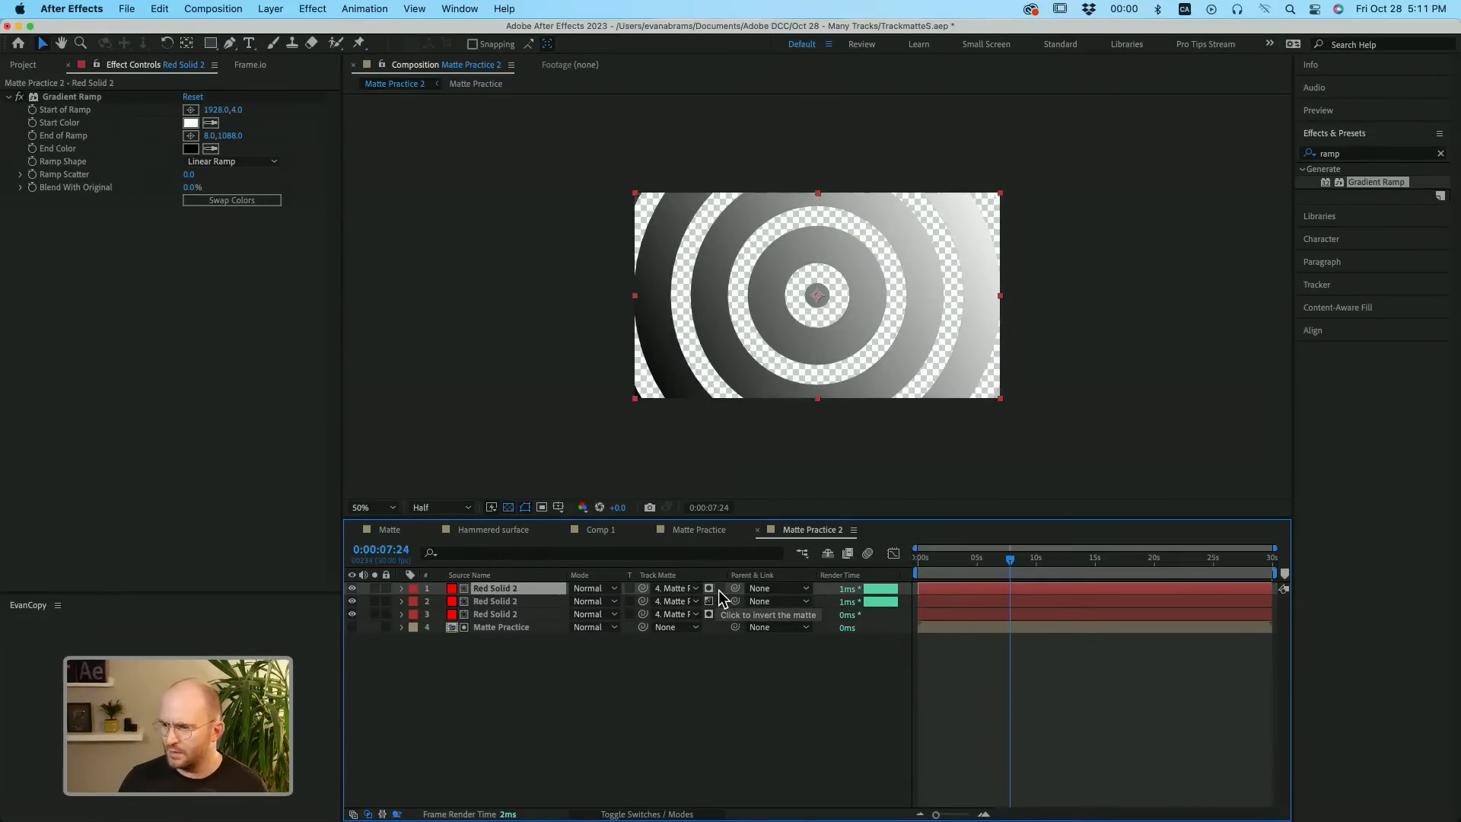
click(718, 591)
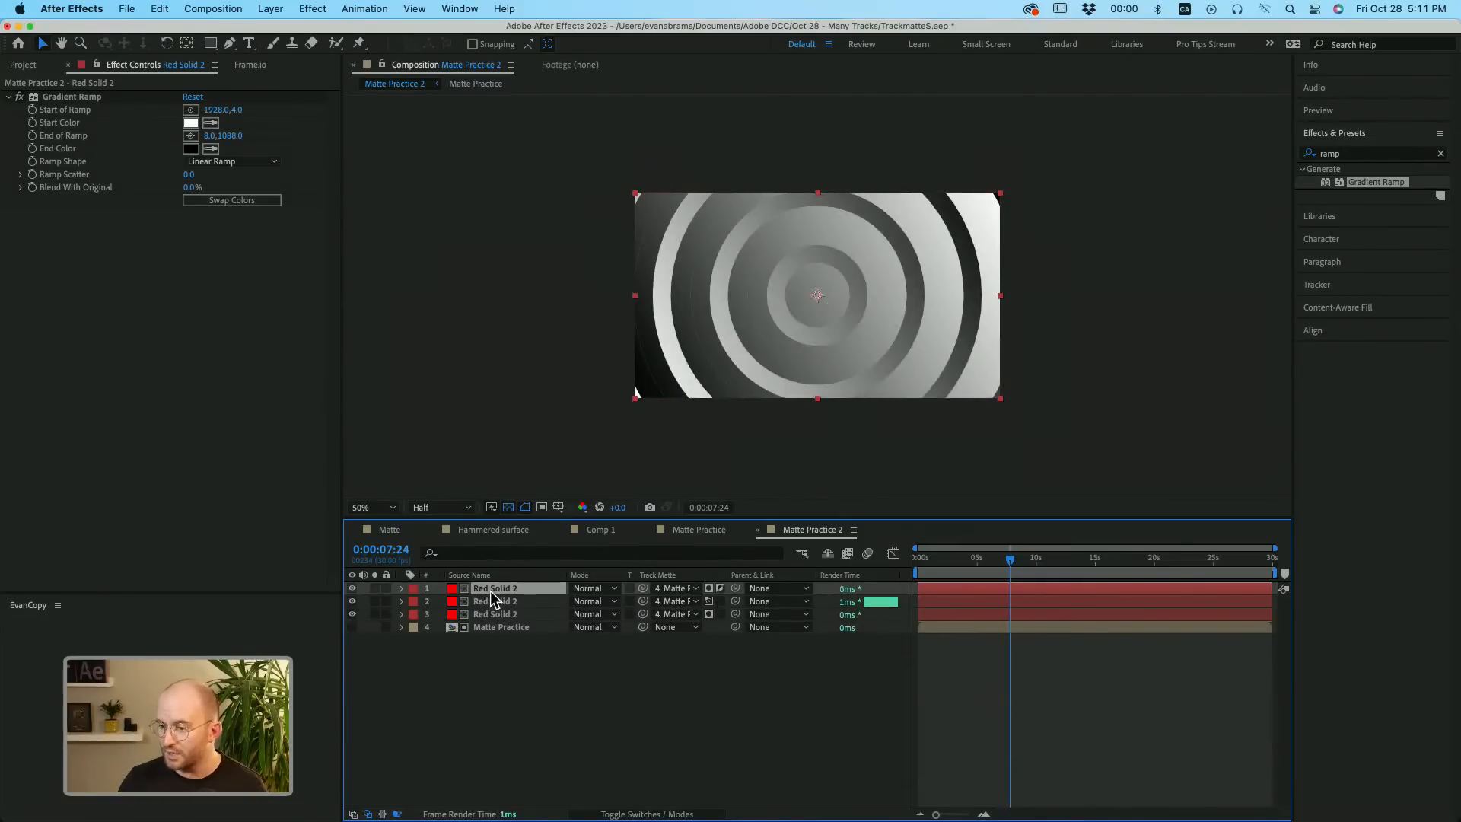
Redirect the top solid's Gradient Ramp, starting at the frame's top-left corner (-4, 8) and ending at the bottom-right (1920, 1088).
click(74, 96)
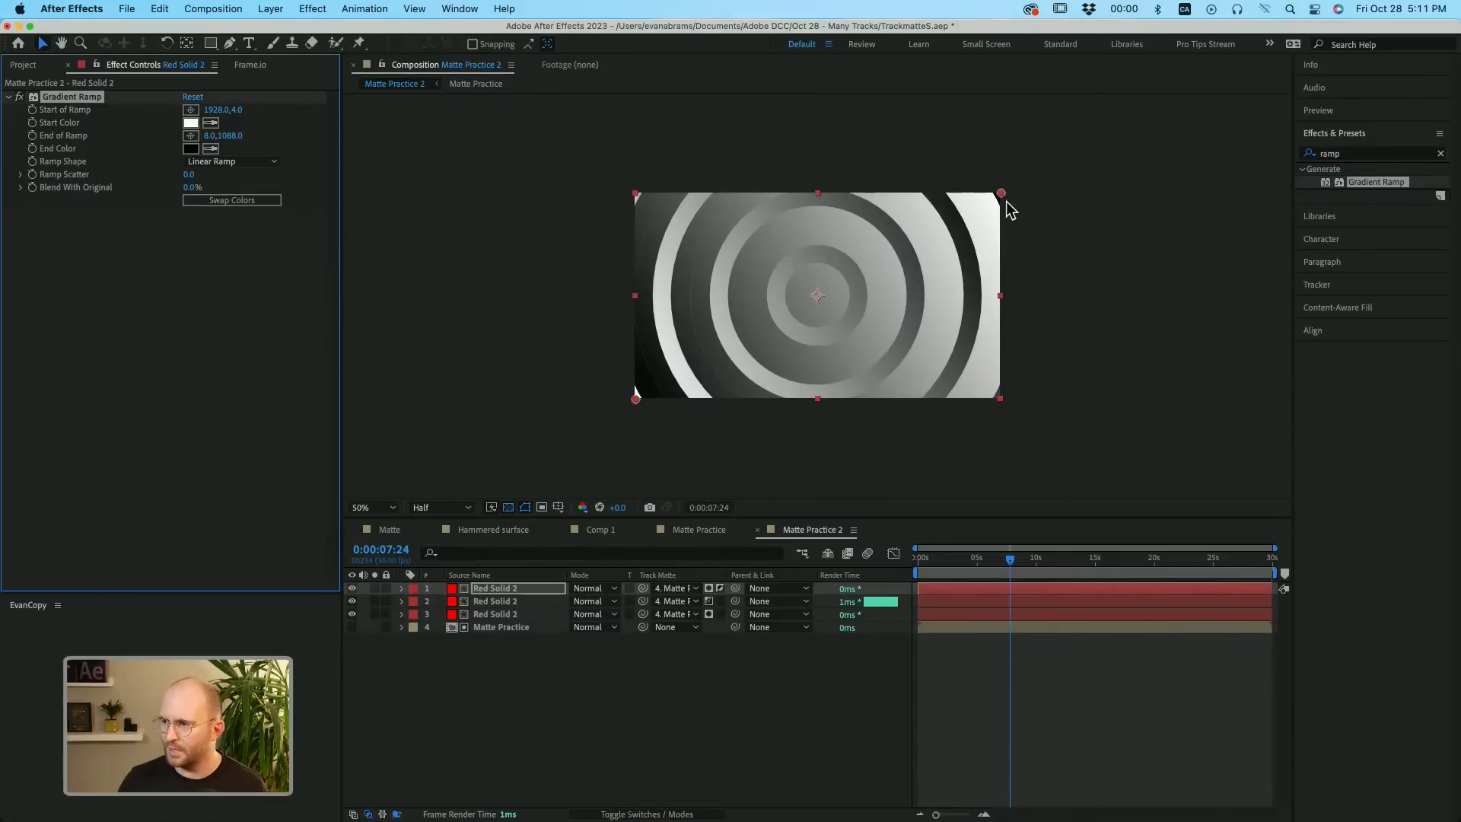
drag(1005, 194, 635, 195)
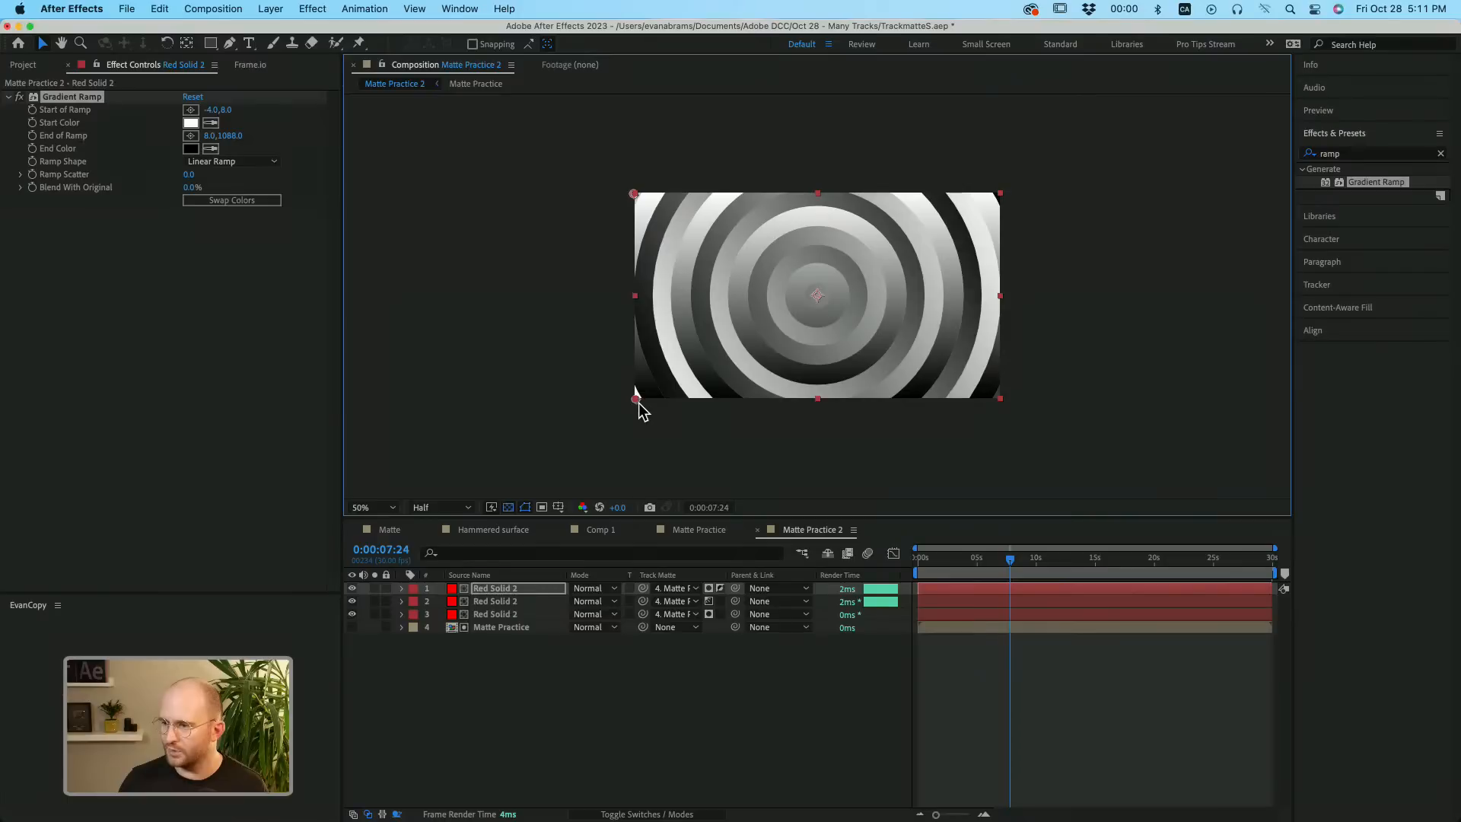
drag(636, 398, 1000, 400)
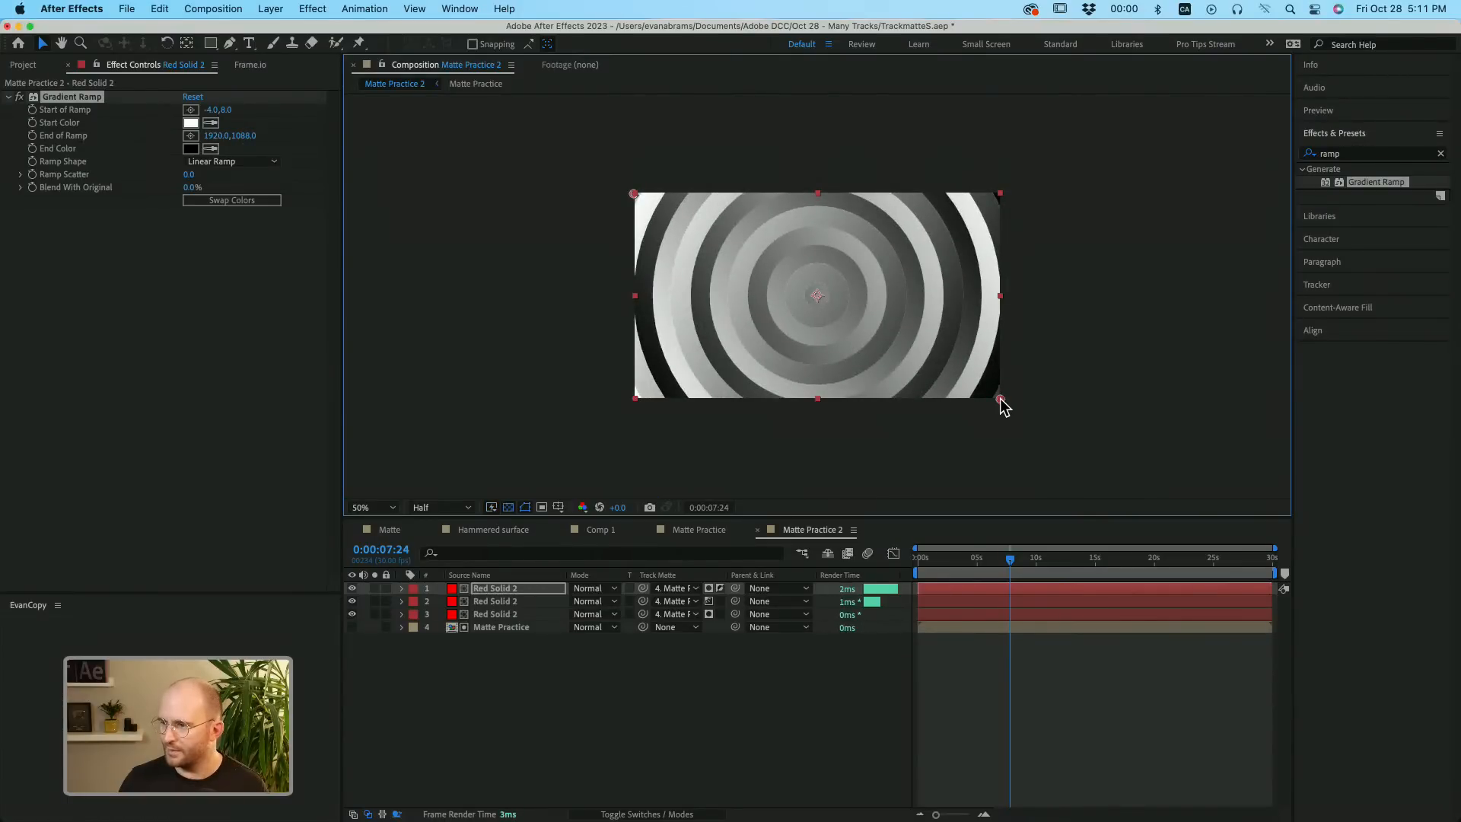
click(977, 653)
Scrub further along the timeline and play back the animated gradient rings.
drag(985, 560, 1057, 551)
key(space)
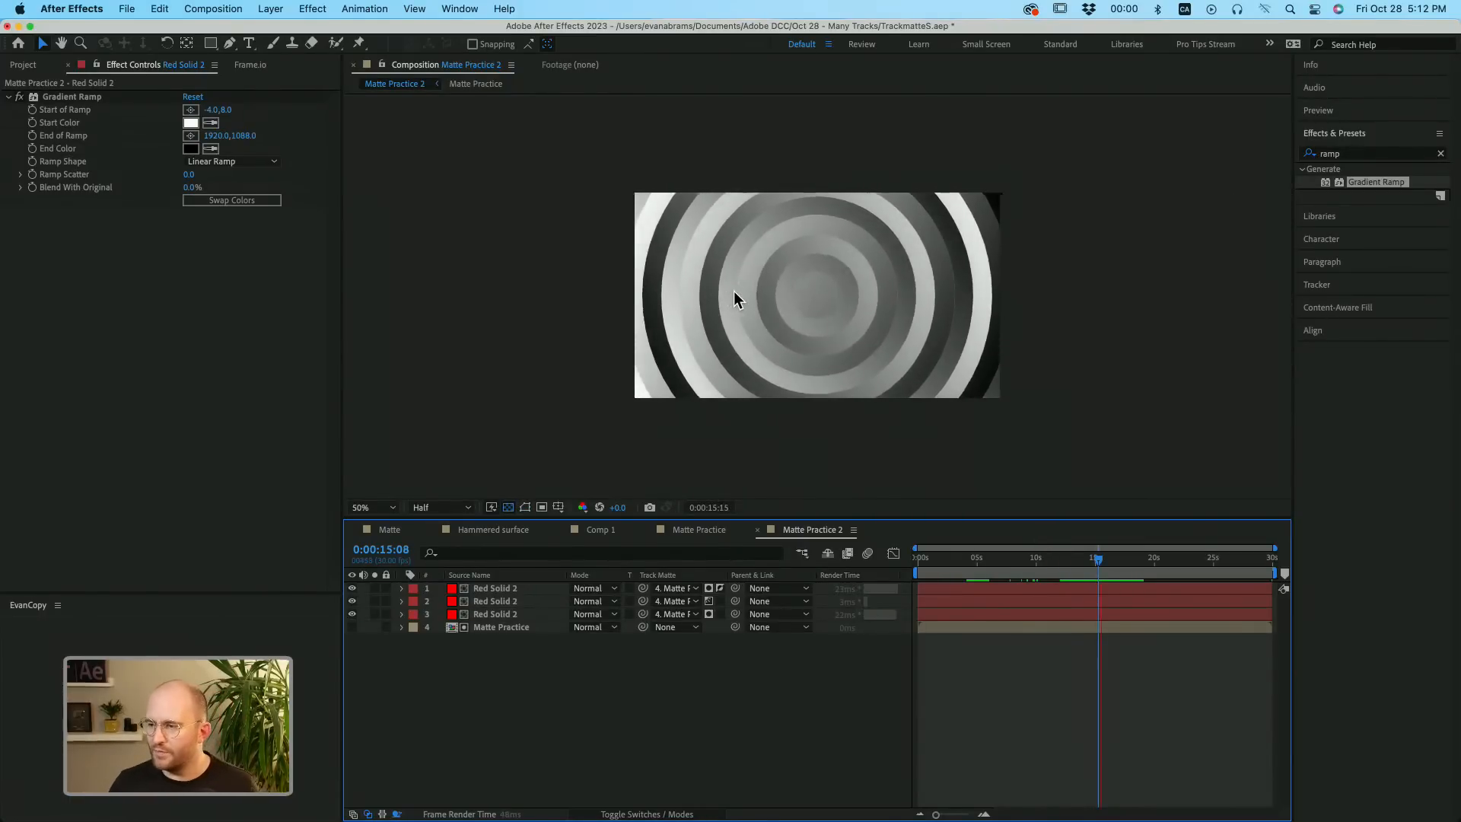
key(space)
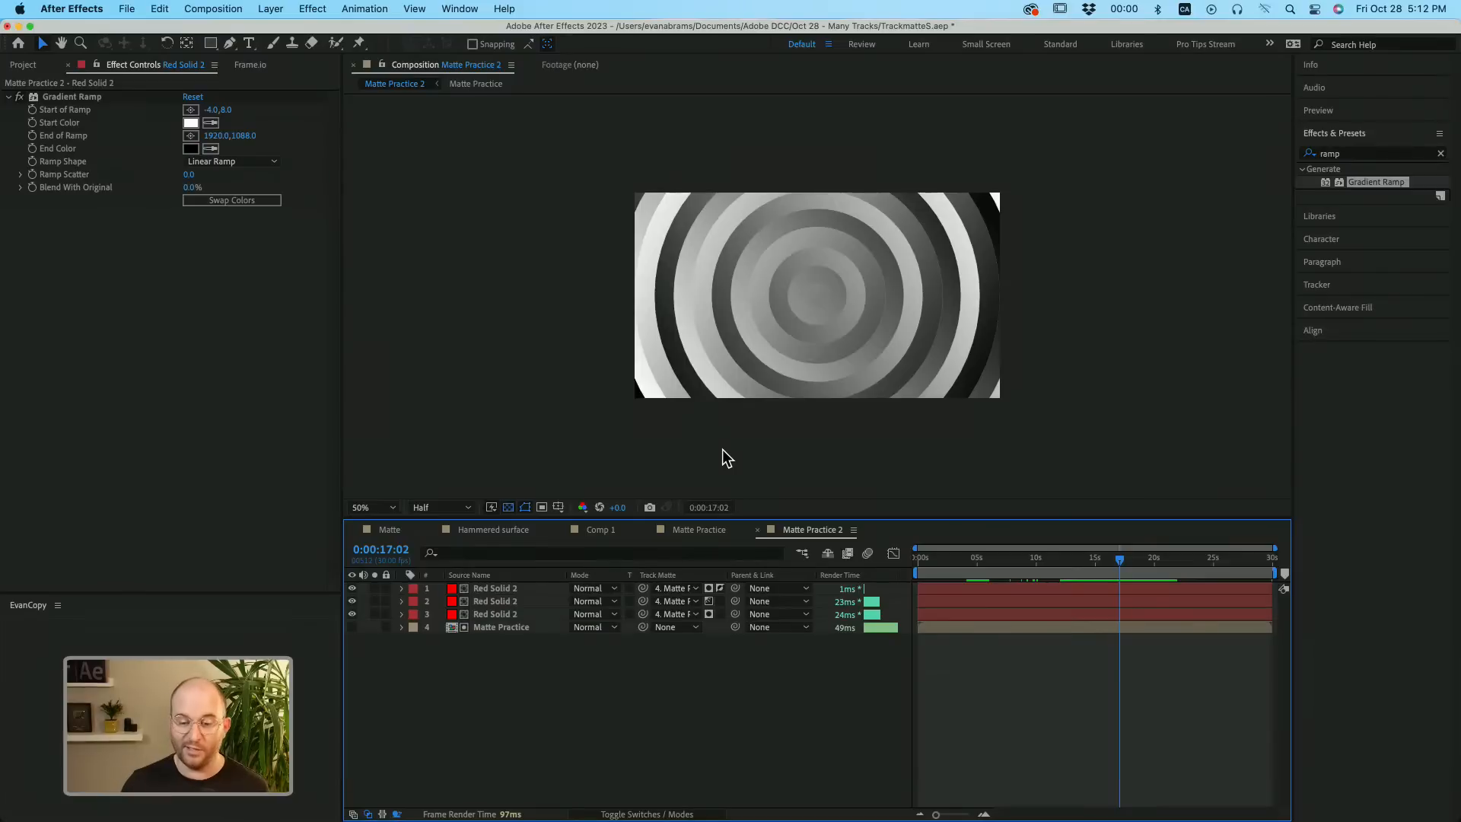
Duplicate the Matte Practice layer and arrange the three Matte Practice layers so one sits directly above each red solid.
click(510, 629)
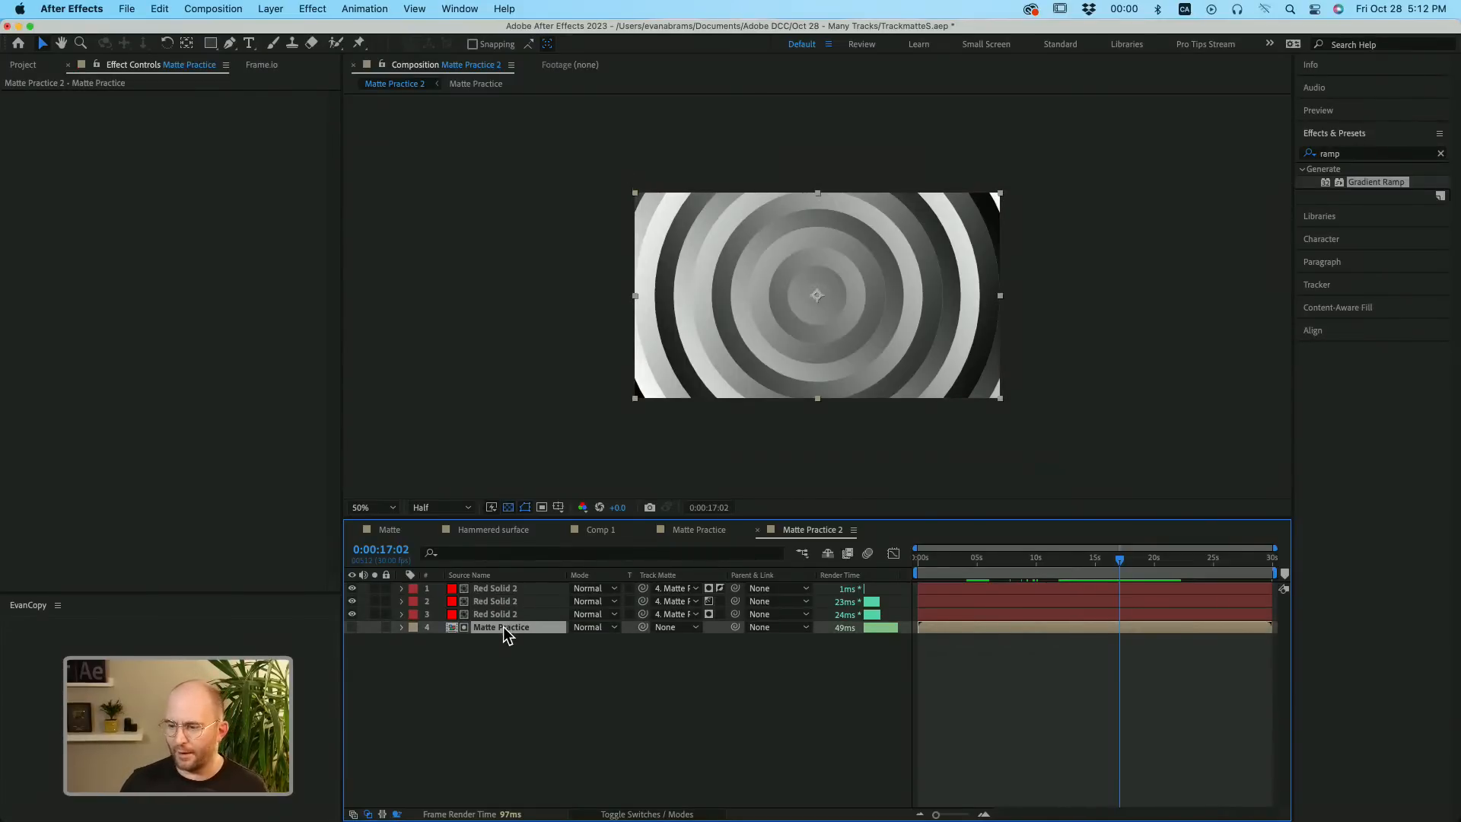
key(super+d)
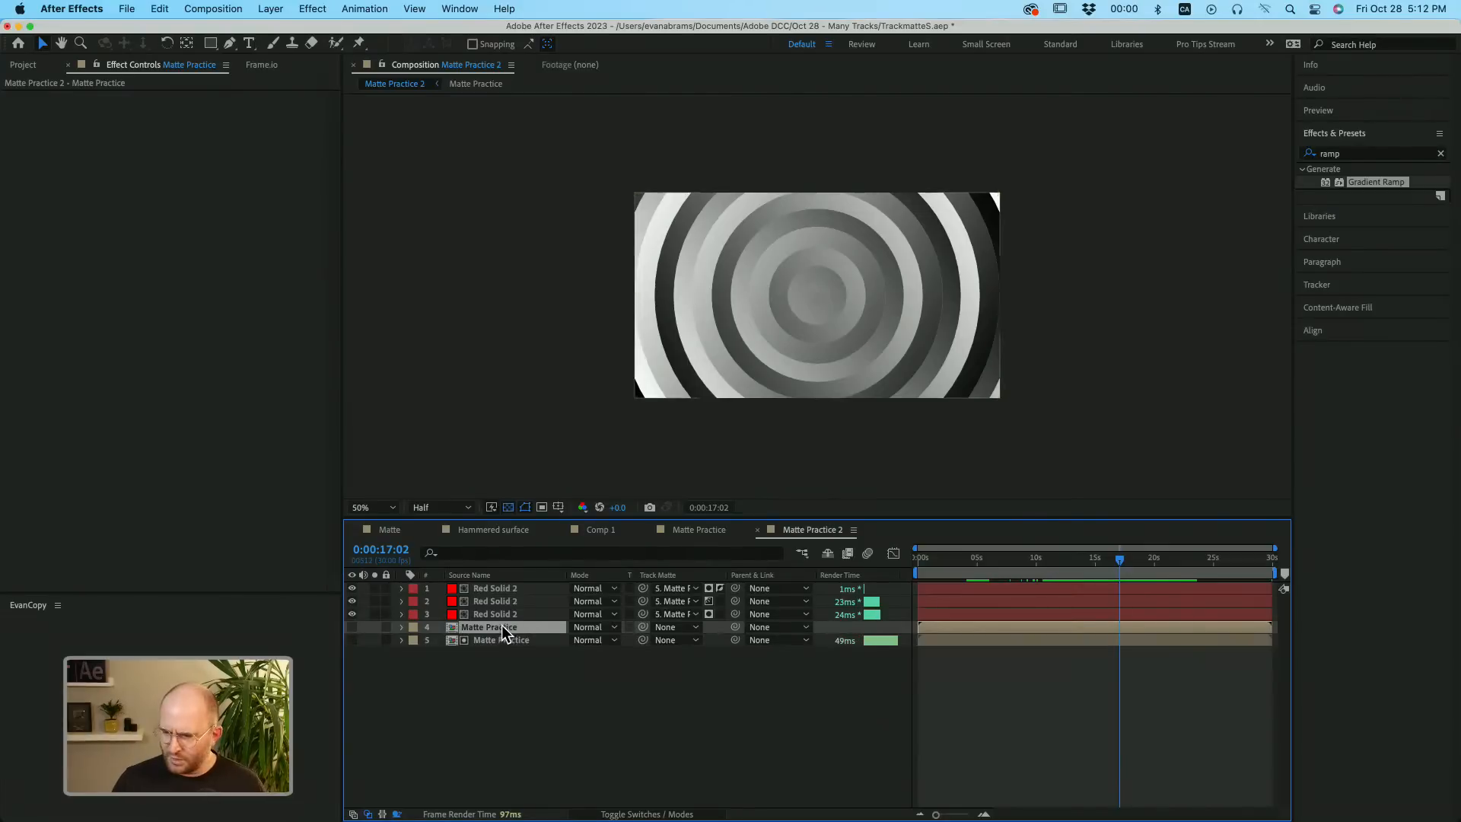
drag(501, 626, 510, 582)
key(super+d)
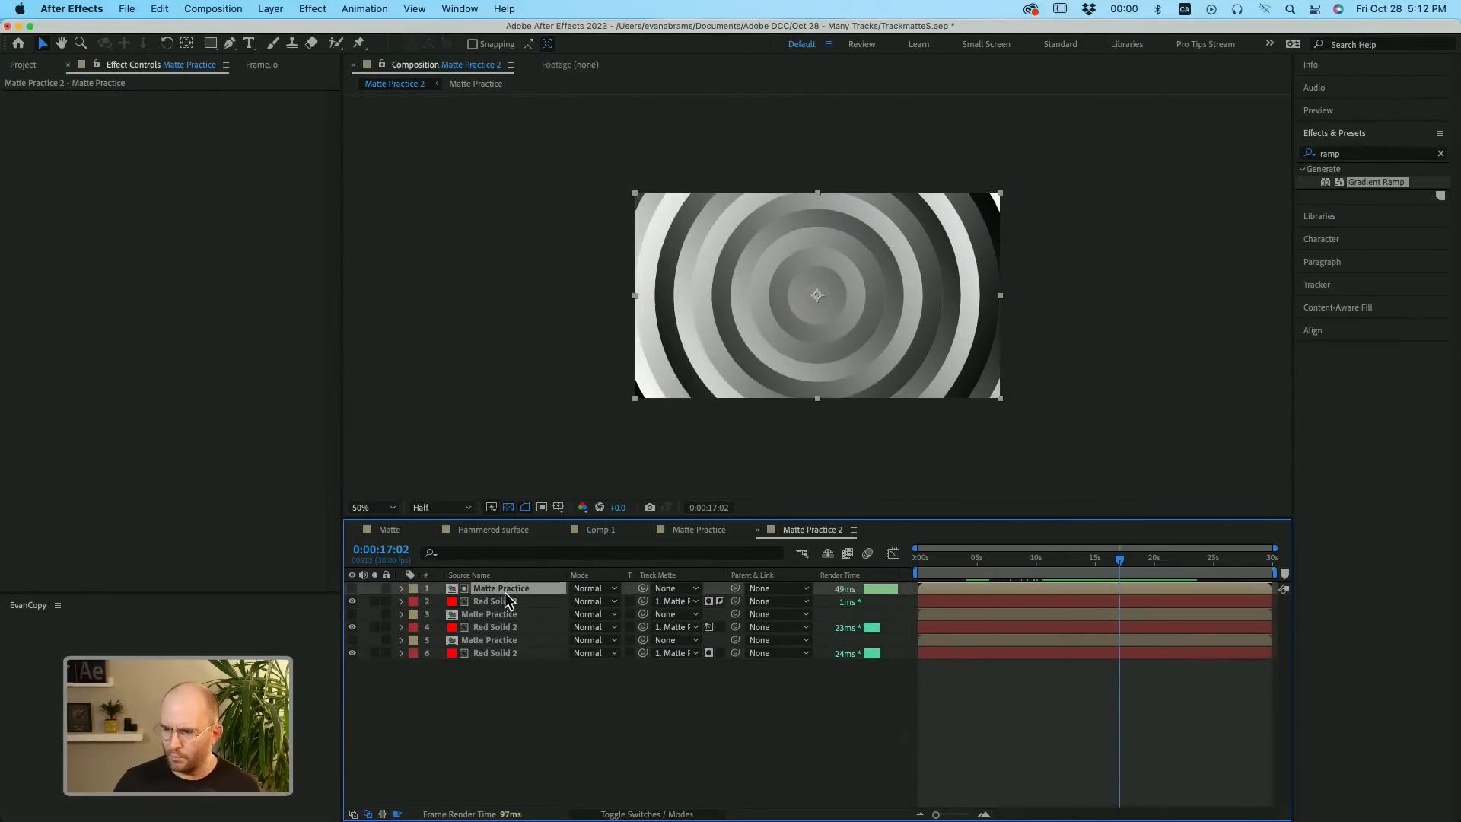
Undo the duplication and rearrangement of the Matte Practice layers, back to a single Matte Practice layer below the three red solids.
key(super+z)
key(super+z)
key(super+z)
key(super+z)
key(super+z)
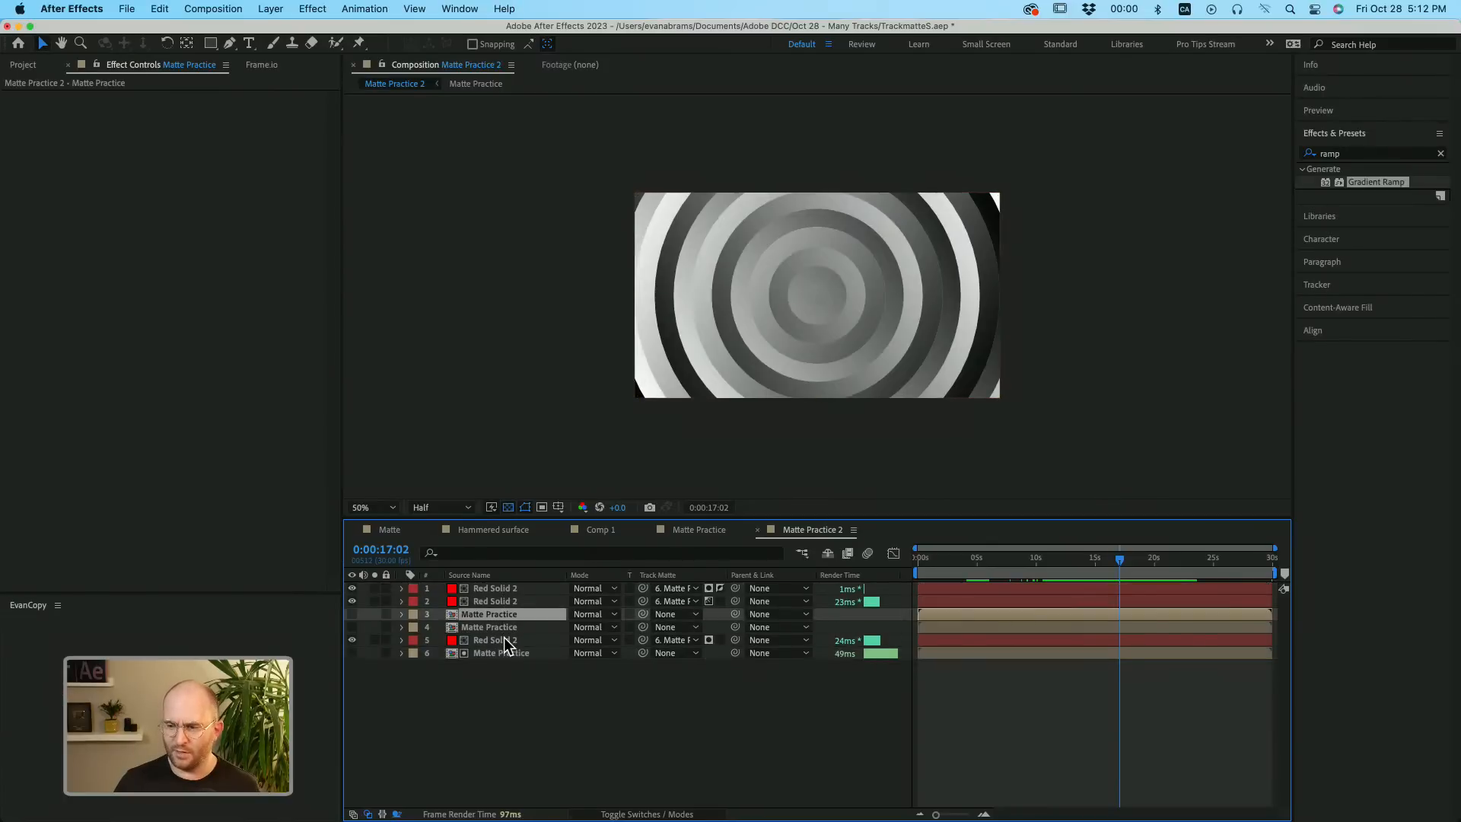
click(504, 637)
click(507, 632)
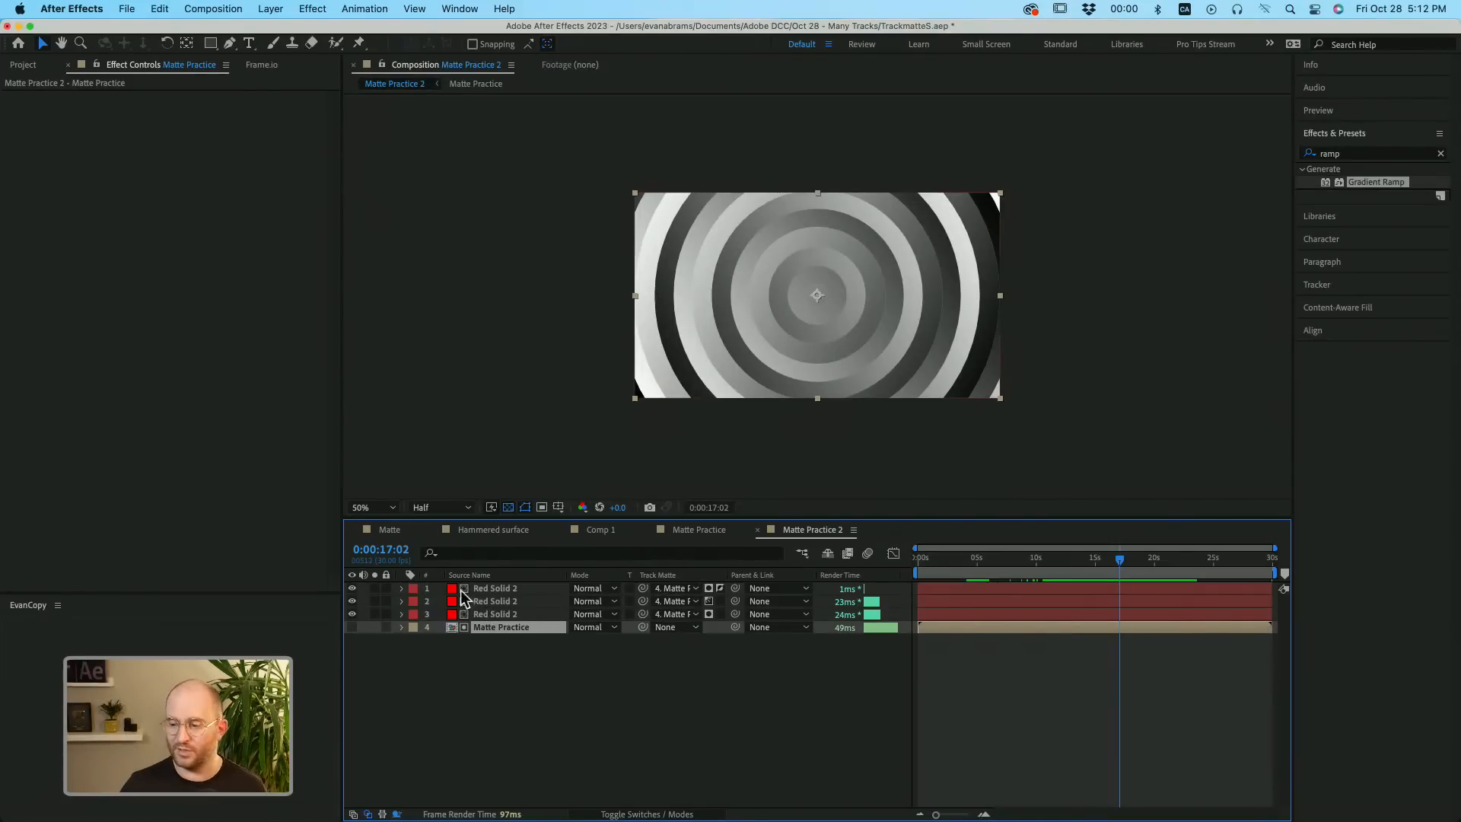
click(525, 651)
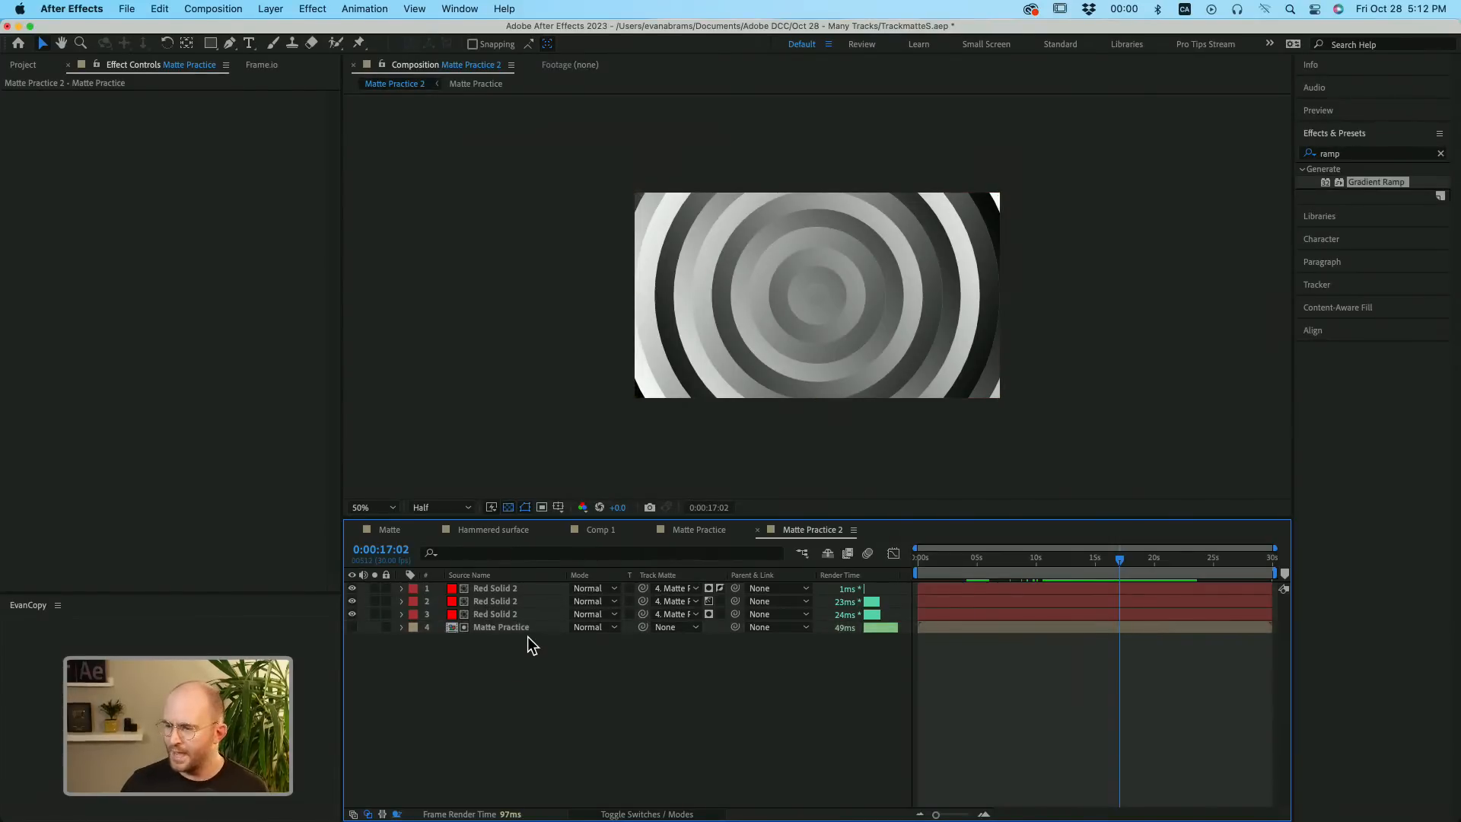
Open the nested Matte Practice composition, add an adjustment layer above the two black solids, and apply Turbulent Displace to it.
click(527, 627)
double_click(519, 628)
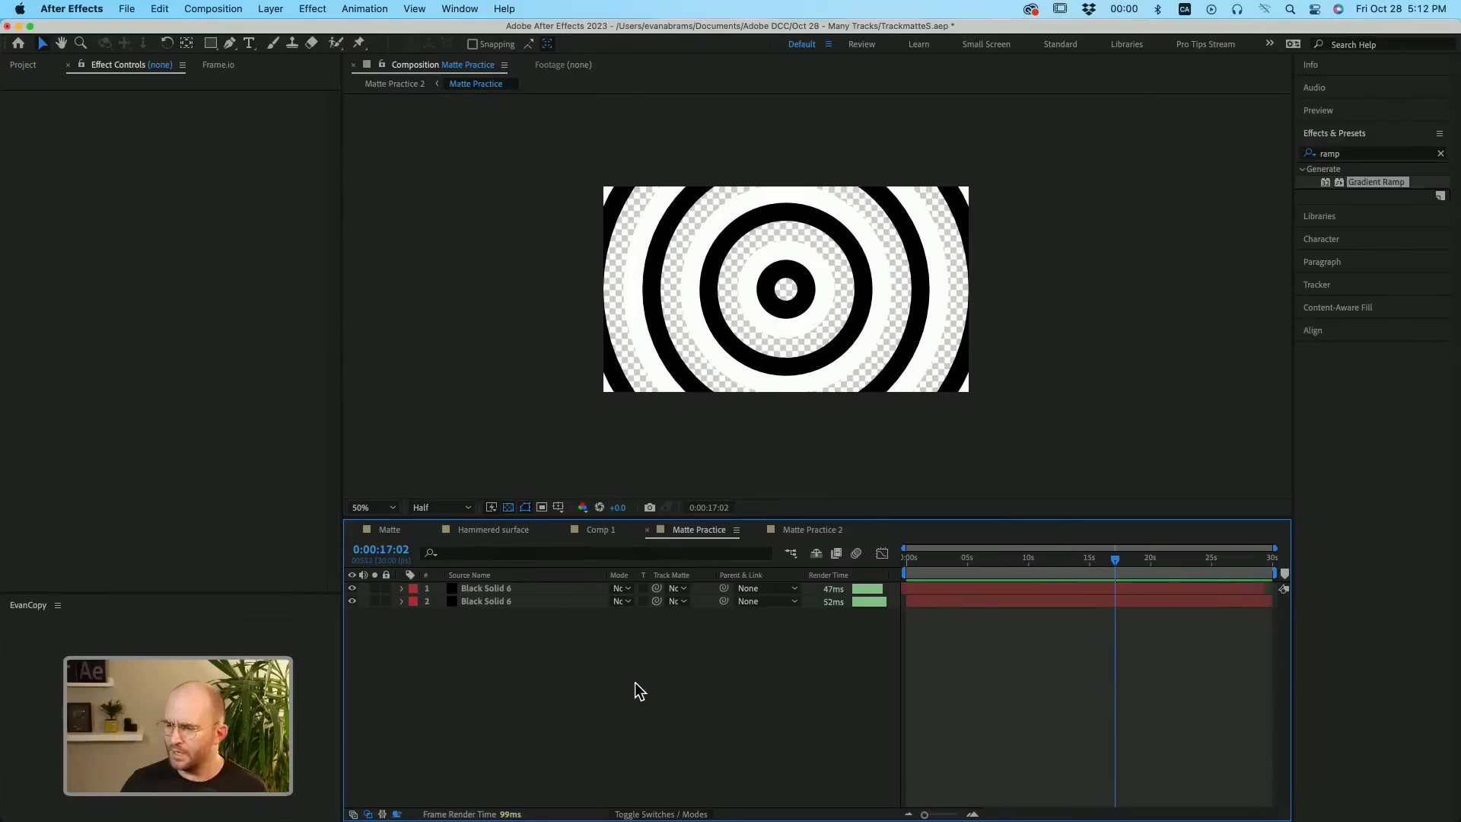
right_click(572, 651)
mouse_move(630, 620)
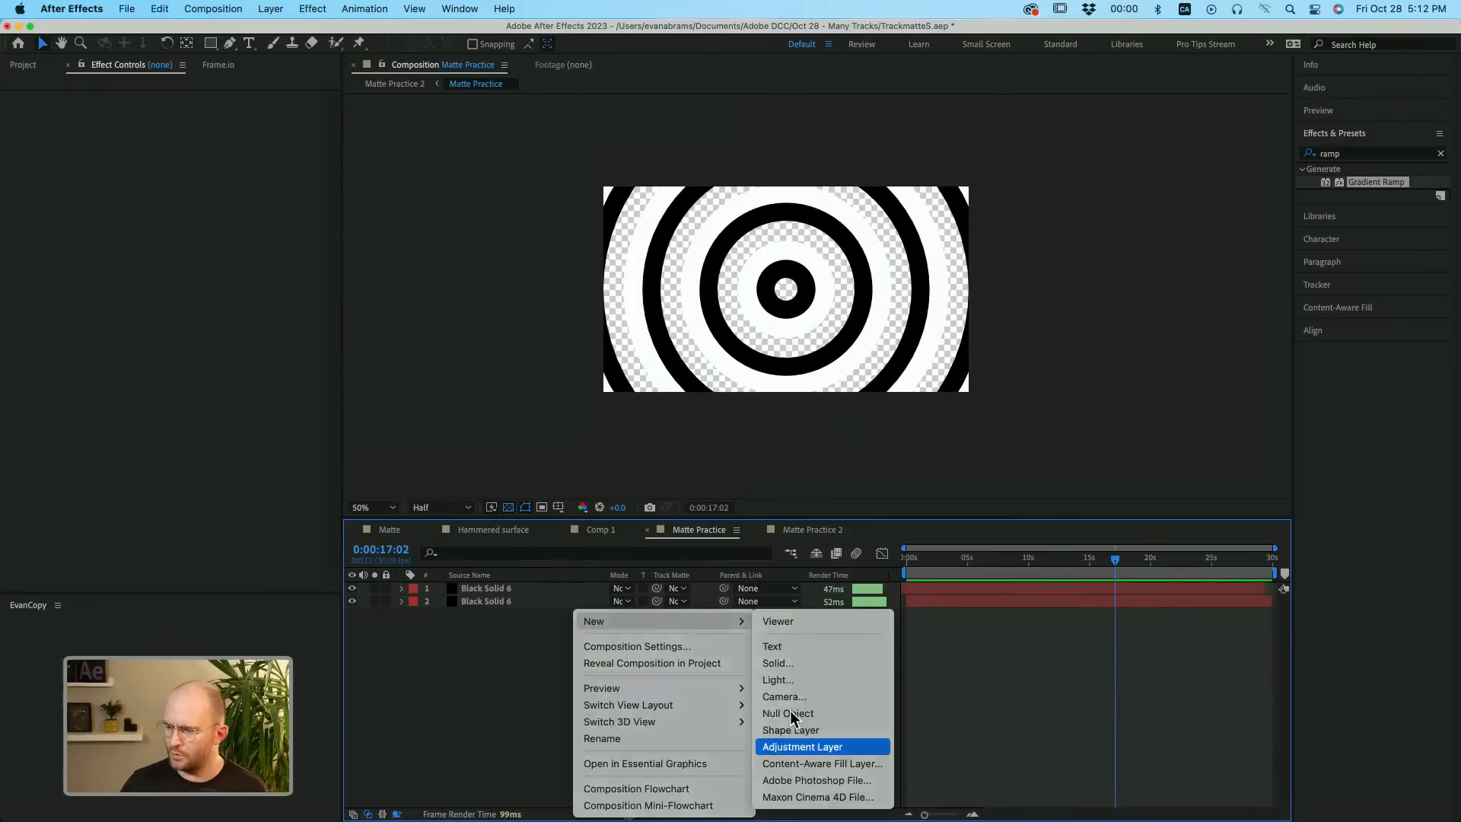
click(784, 749)
click(1386, 154)
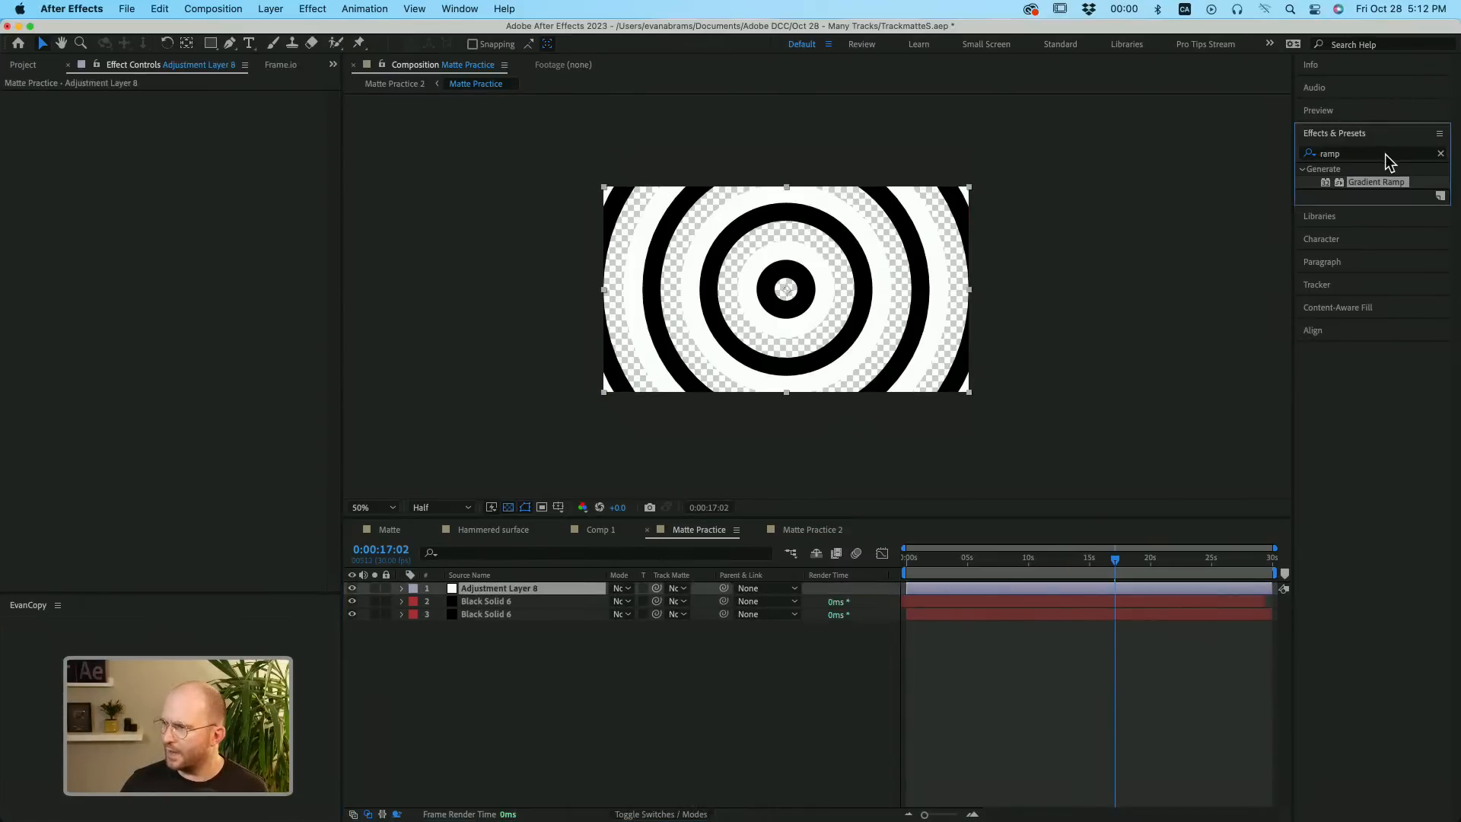
text(turb)
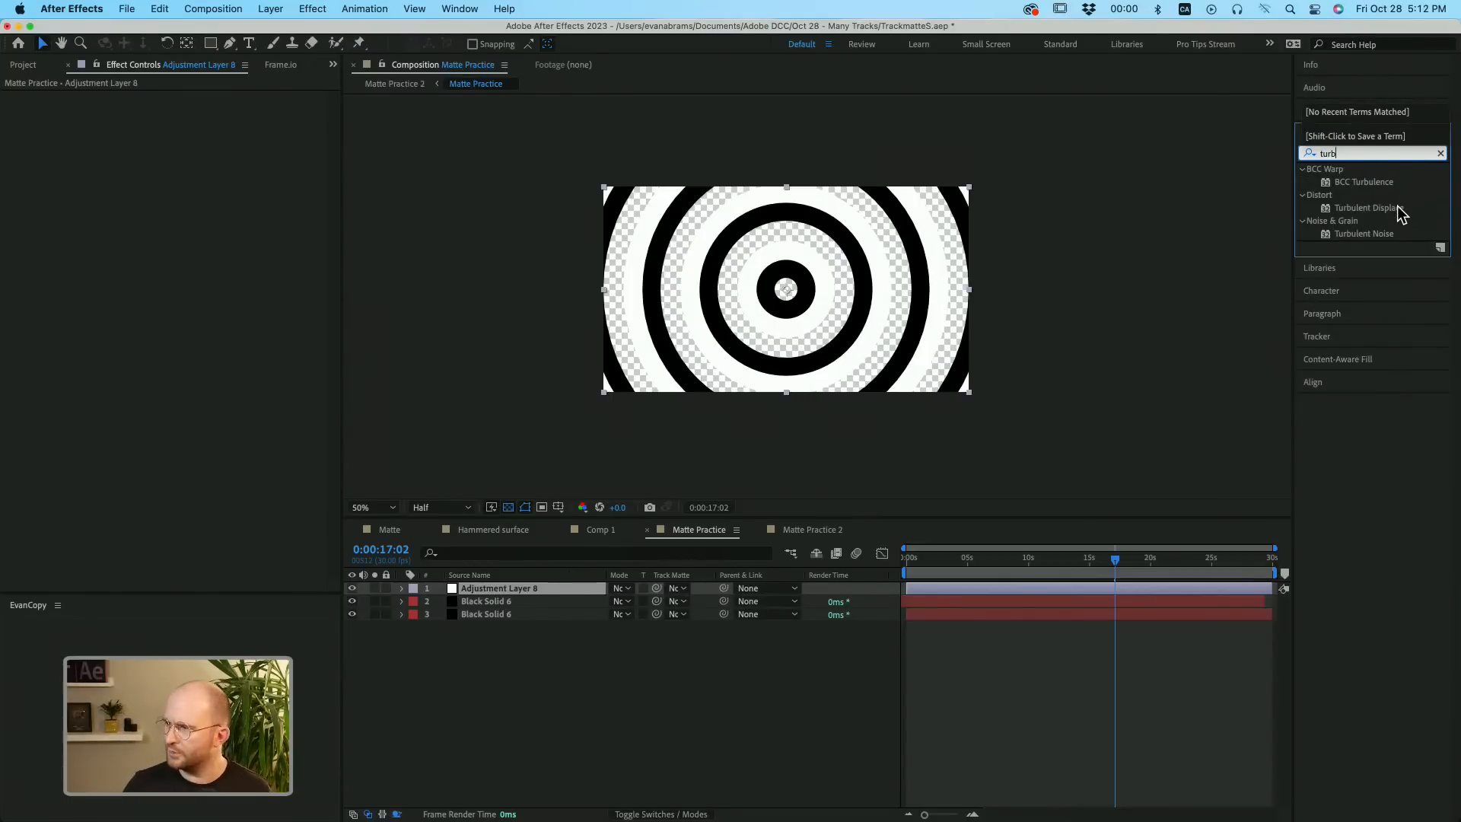
drag(1399, 214, 1135, 581)
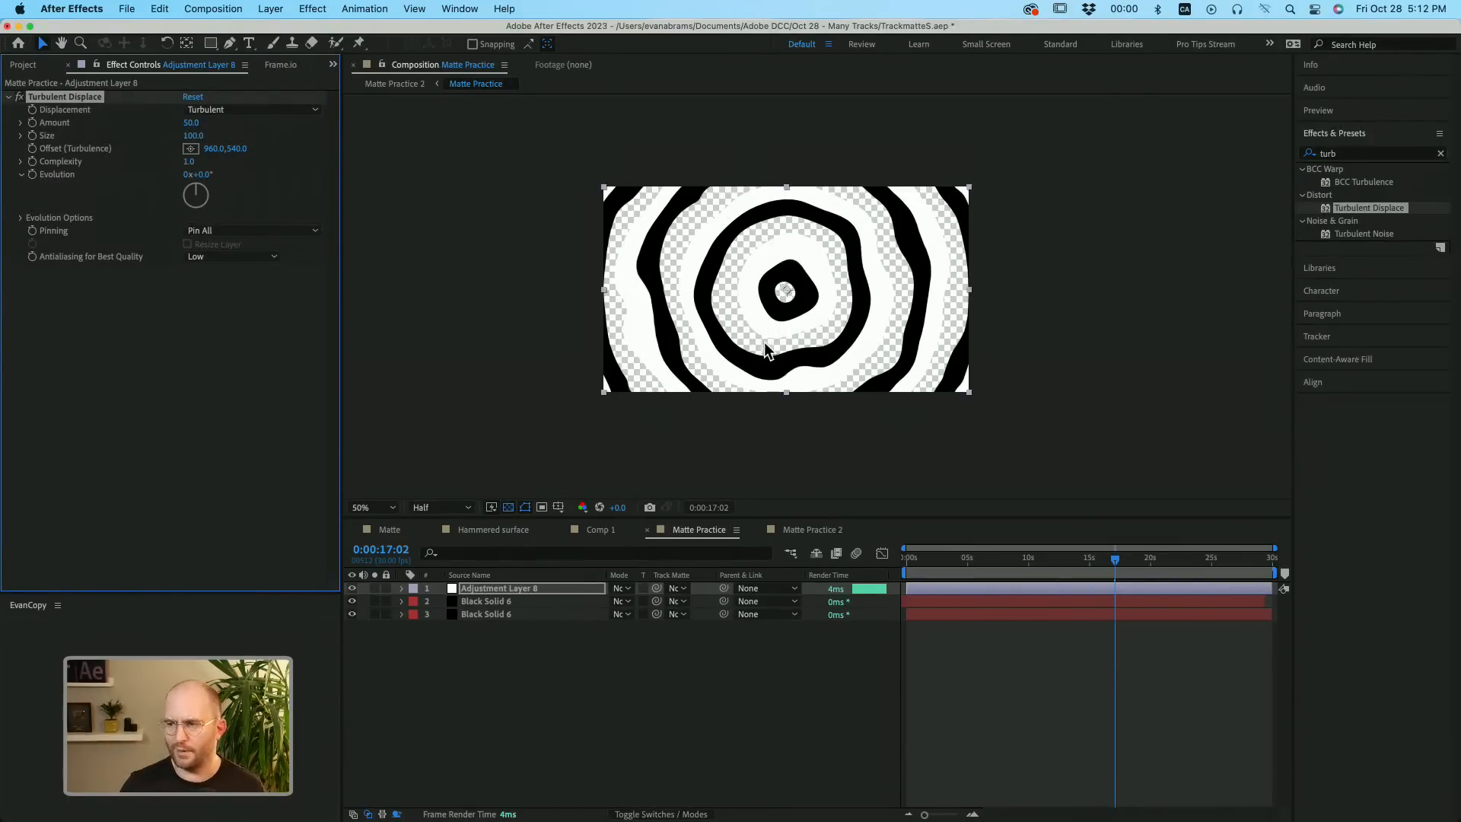
Return to the Matte Practice 2 composition and play back the distorted gradient rings from about 0:00:09:14.
click(907, 724)
key(Tab)
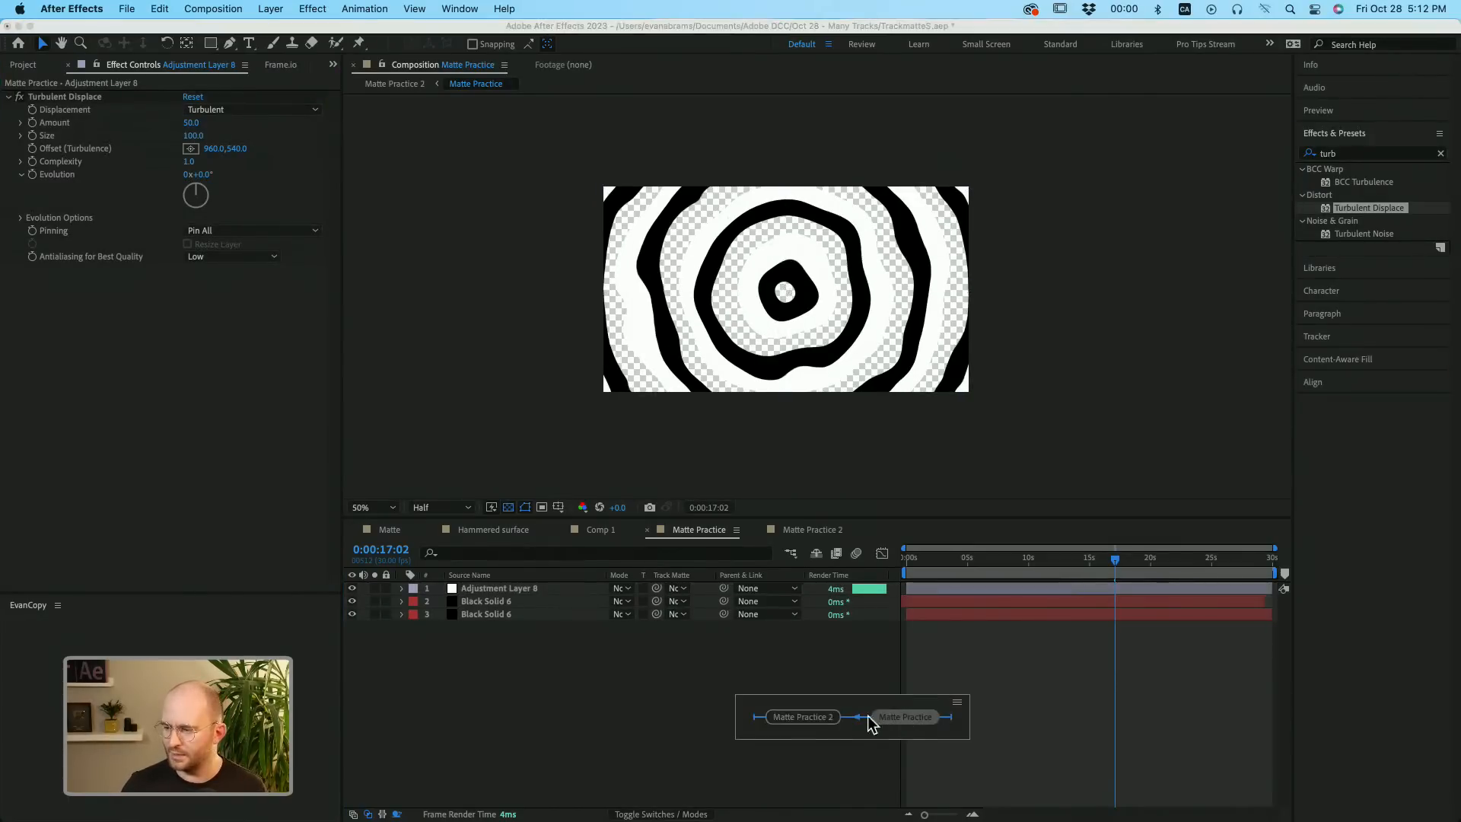
click(816, 719)
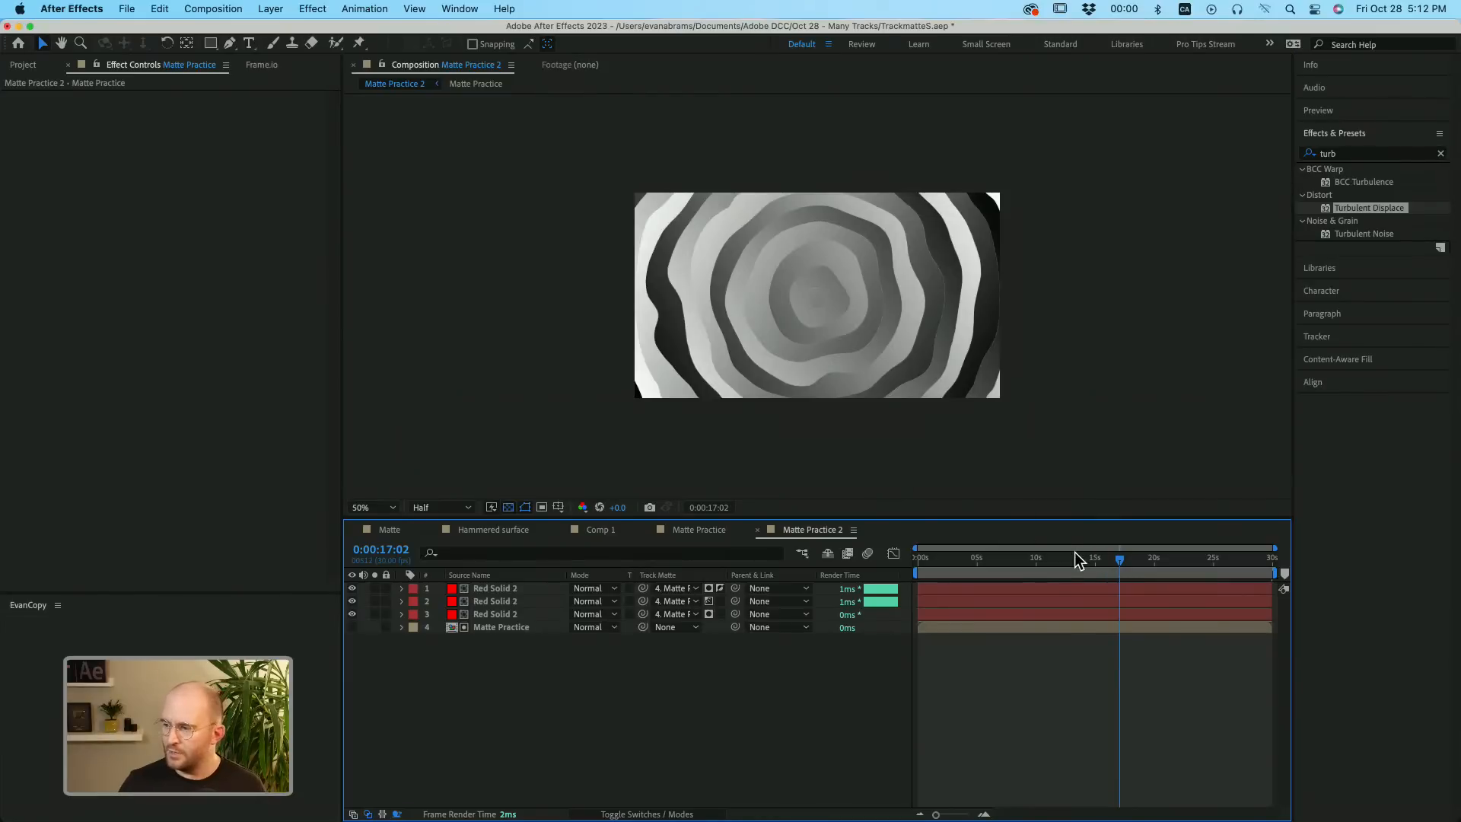
drag(1074, 552, 1029, 551)
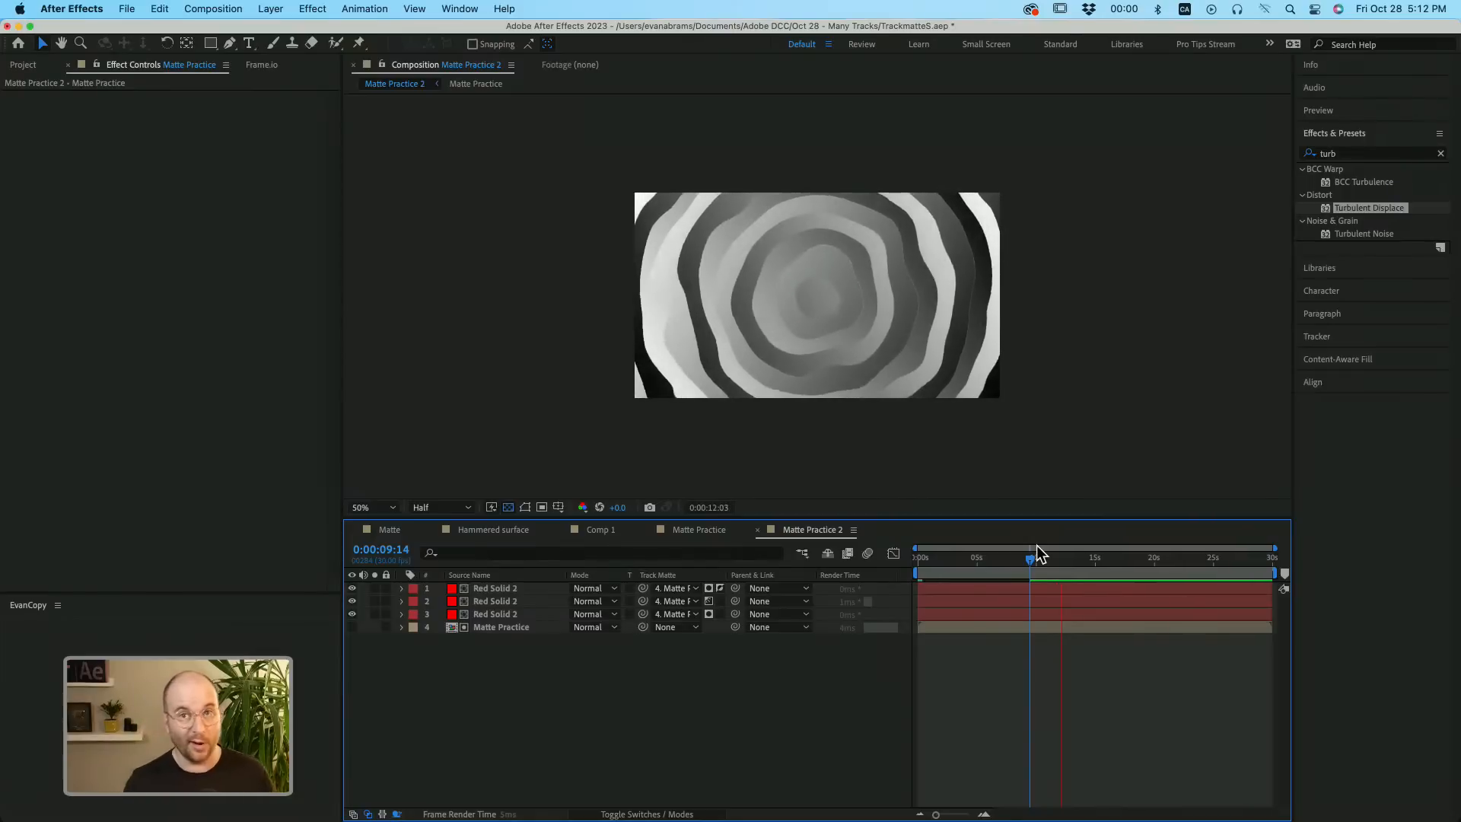
key(space)
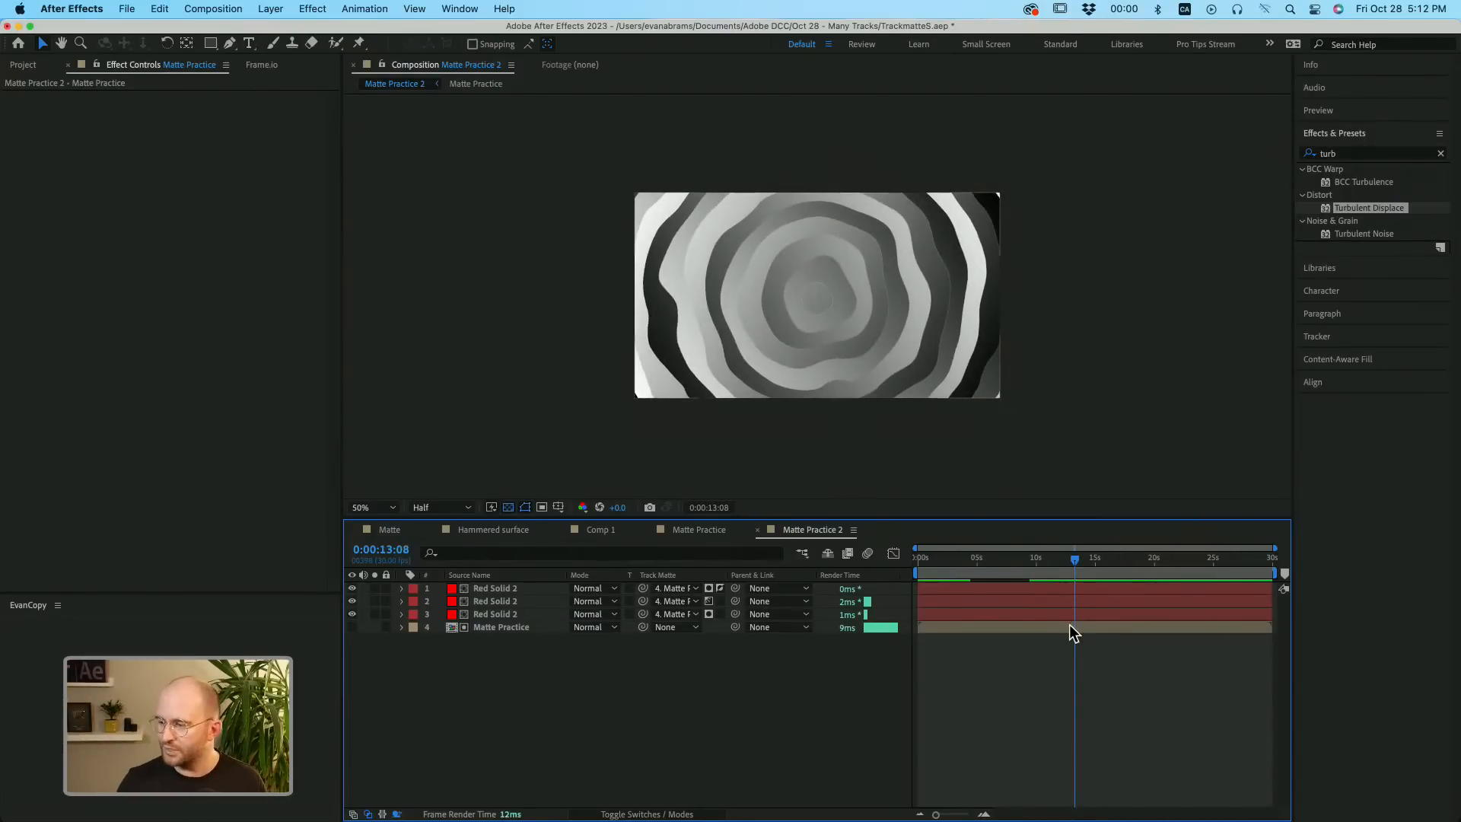
Move the Matte Practice layer above the three red solids and toggle its visibility on and off.
click(1070, 627)
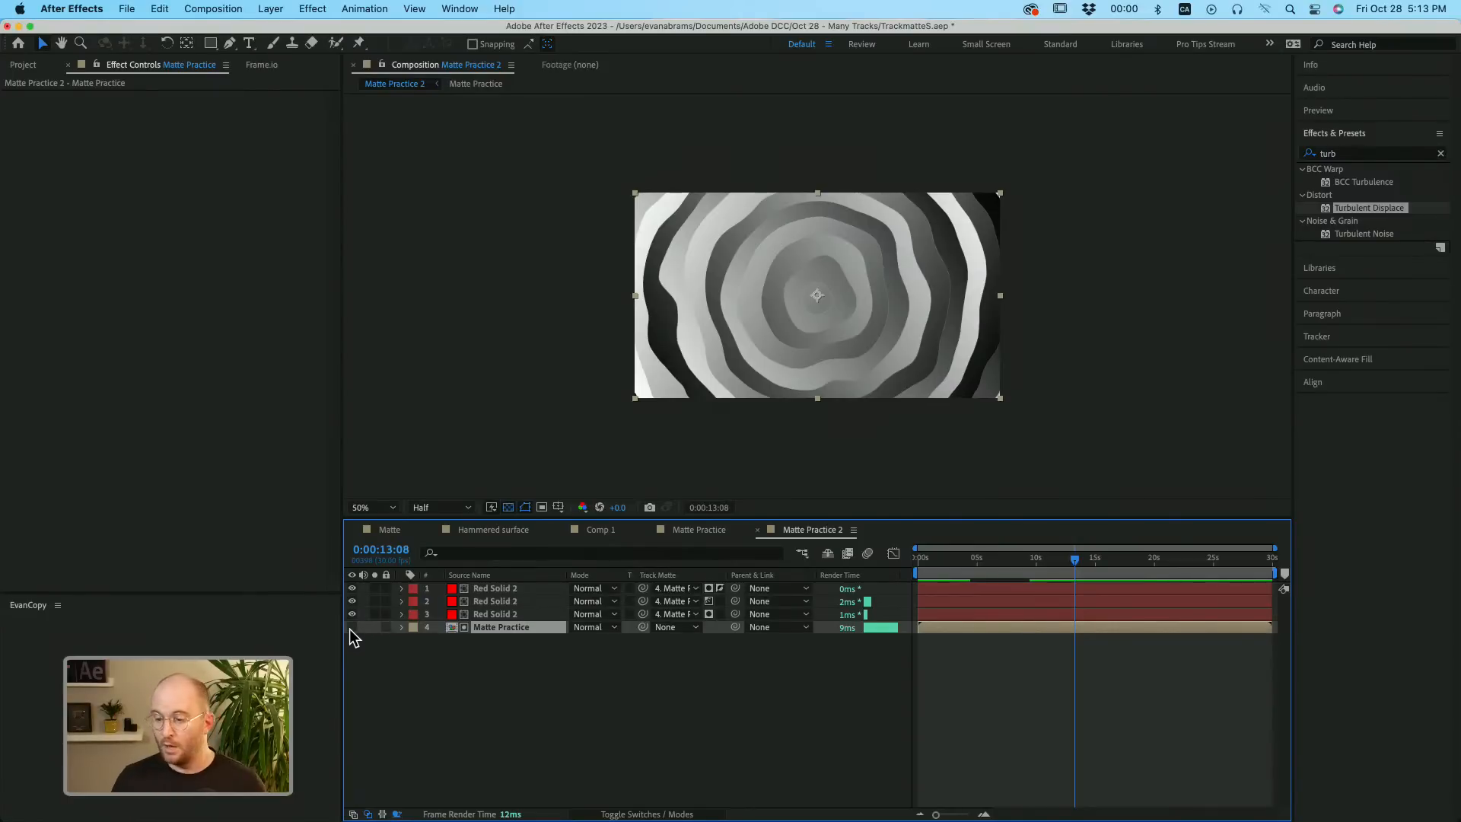
drag(415, 629, 487, 588)
click(351, 588)
click(352, 588)
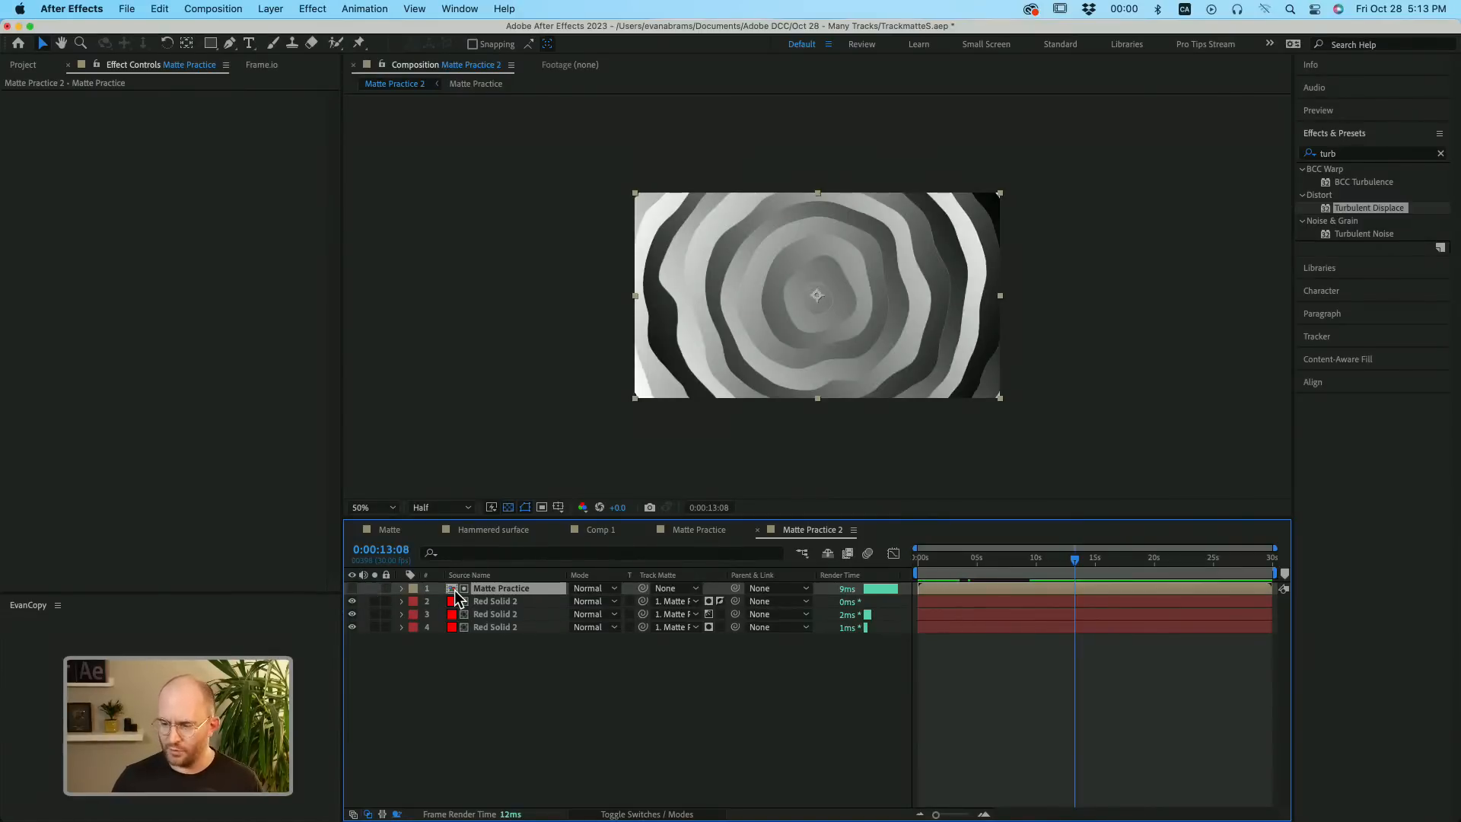
Reveal the Matte Practice layer's Opacity, toggle the layer's visibility, and move it back below the red solids.
key(t)
drag(581, 601, 631, 603)
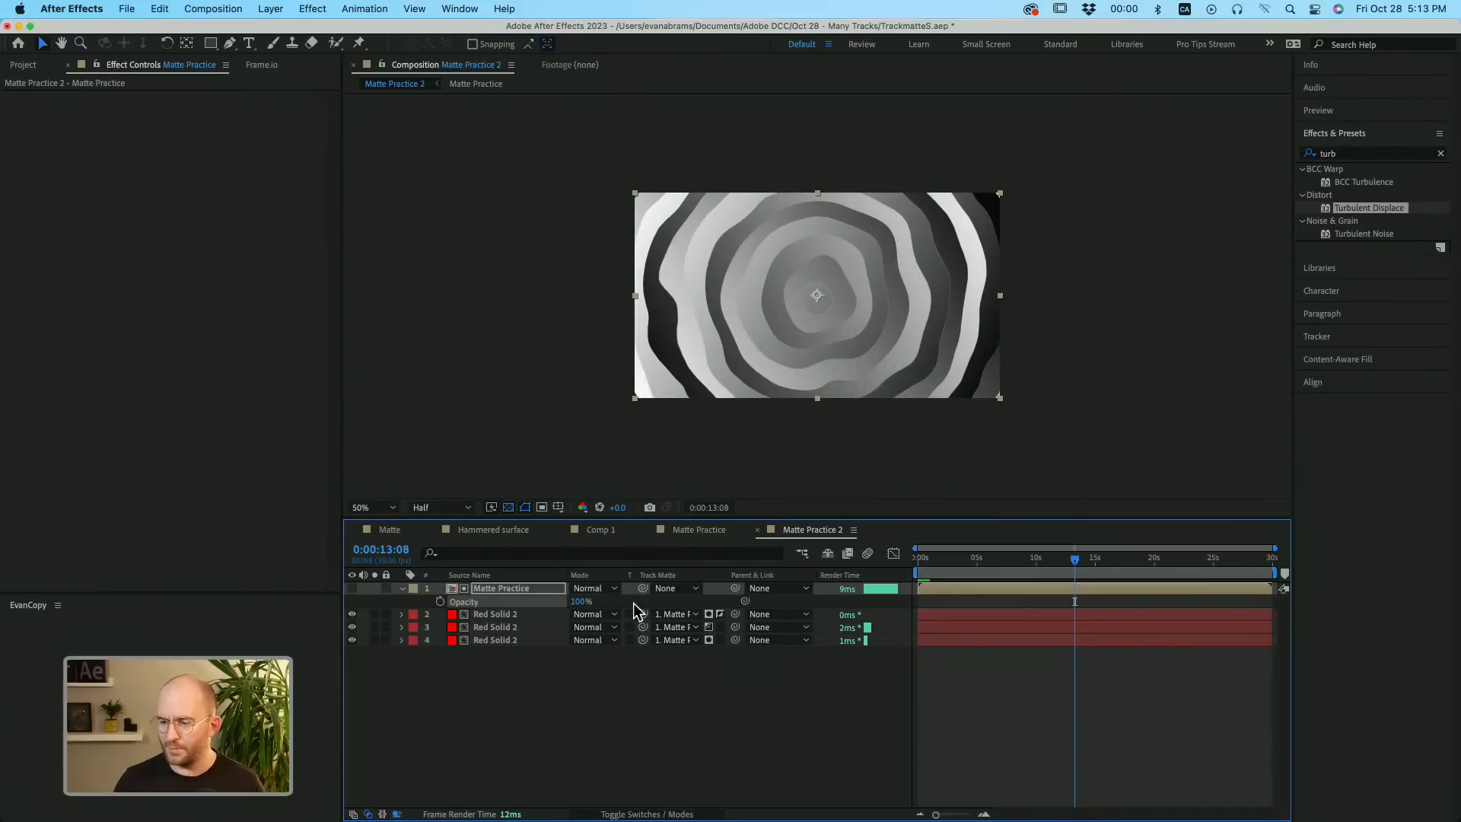
click(355, 590)
click(355, 589)
drag(504, 588, 501, 677)
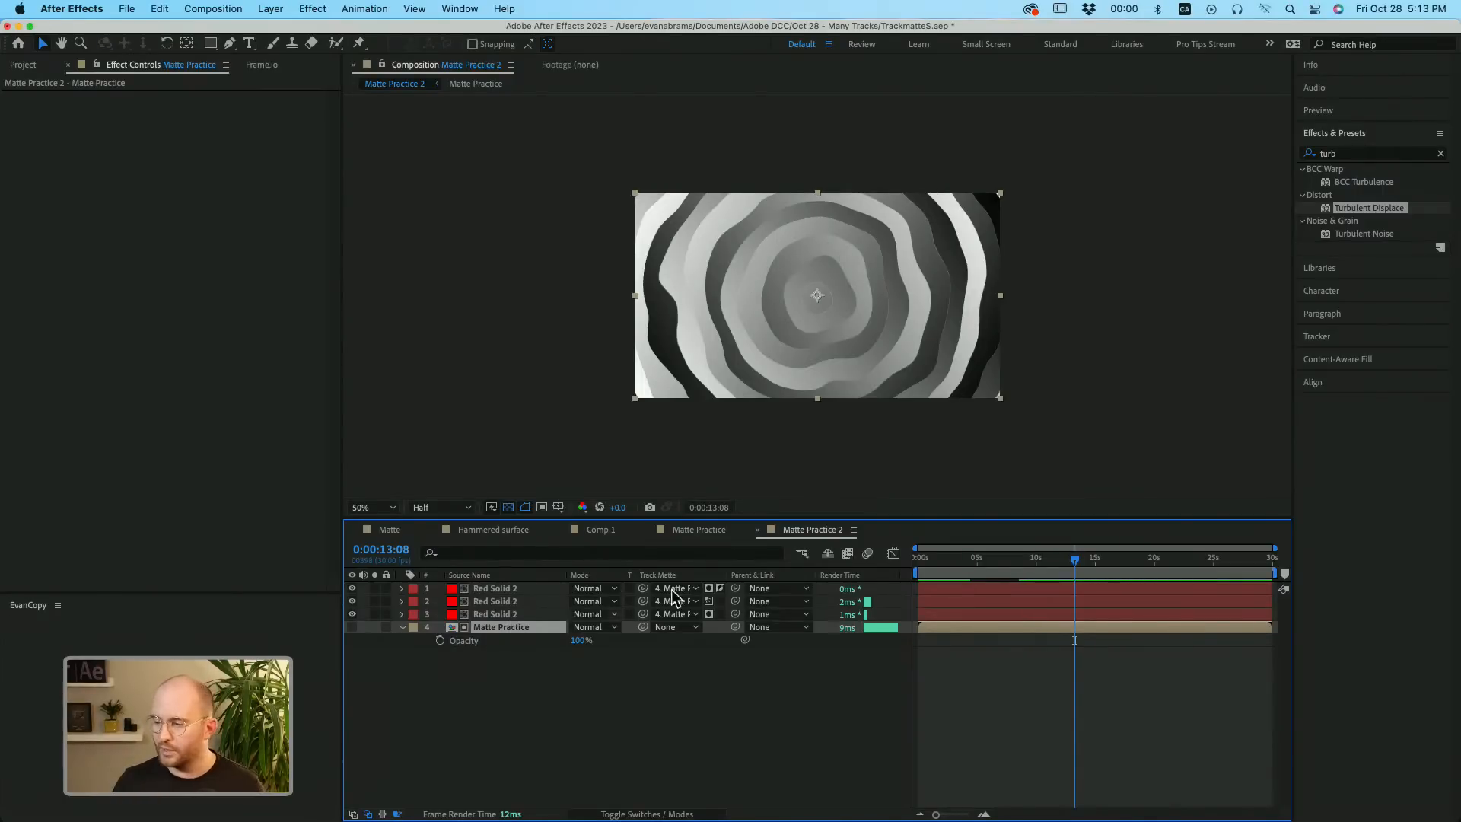
Apply Gaussian Blur to the Matte Practice layer and set its Blurriness to about 72.3.
click(1338, 154)
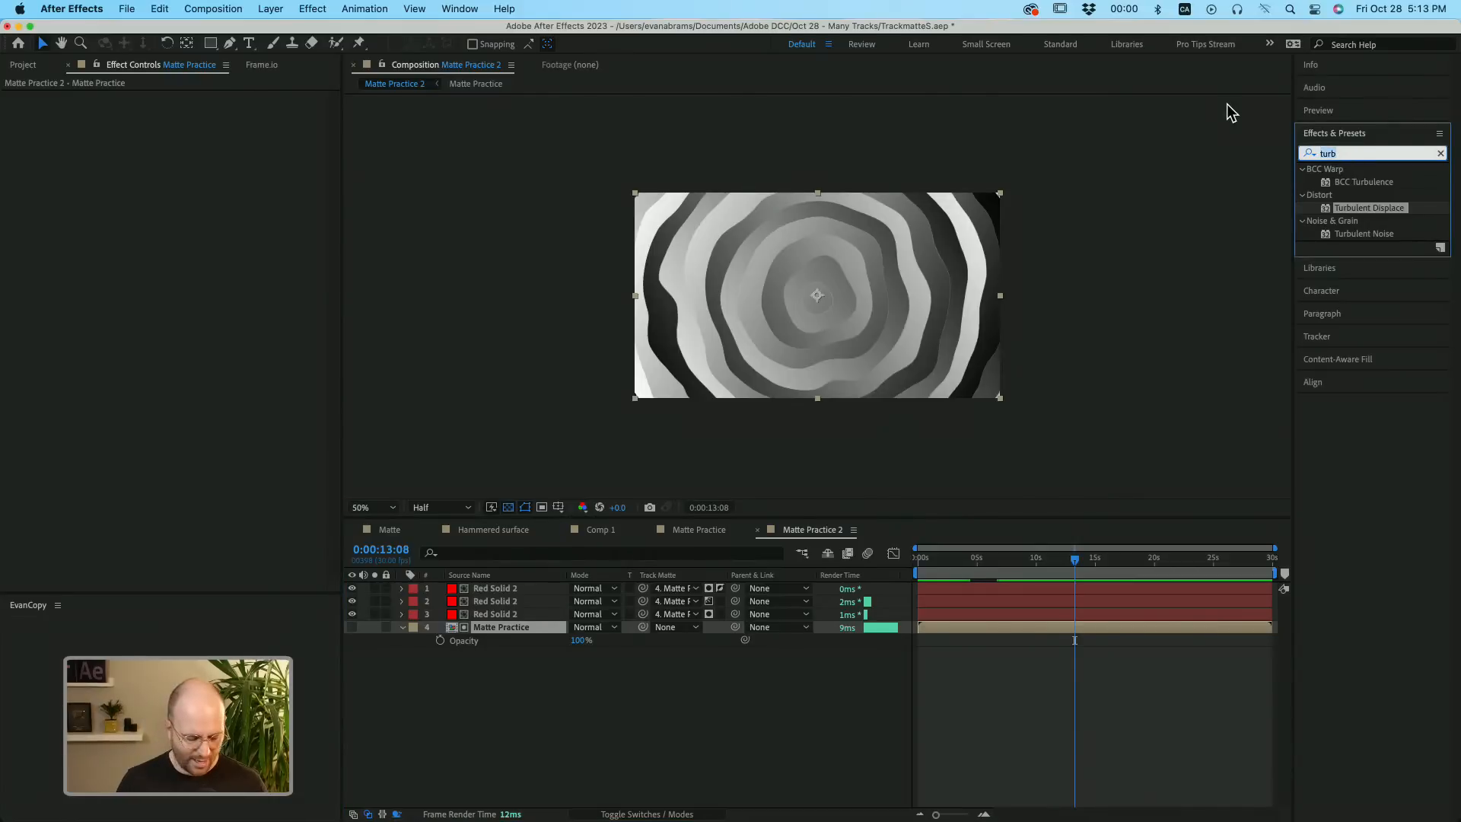
text(gau)
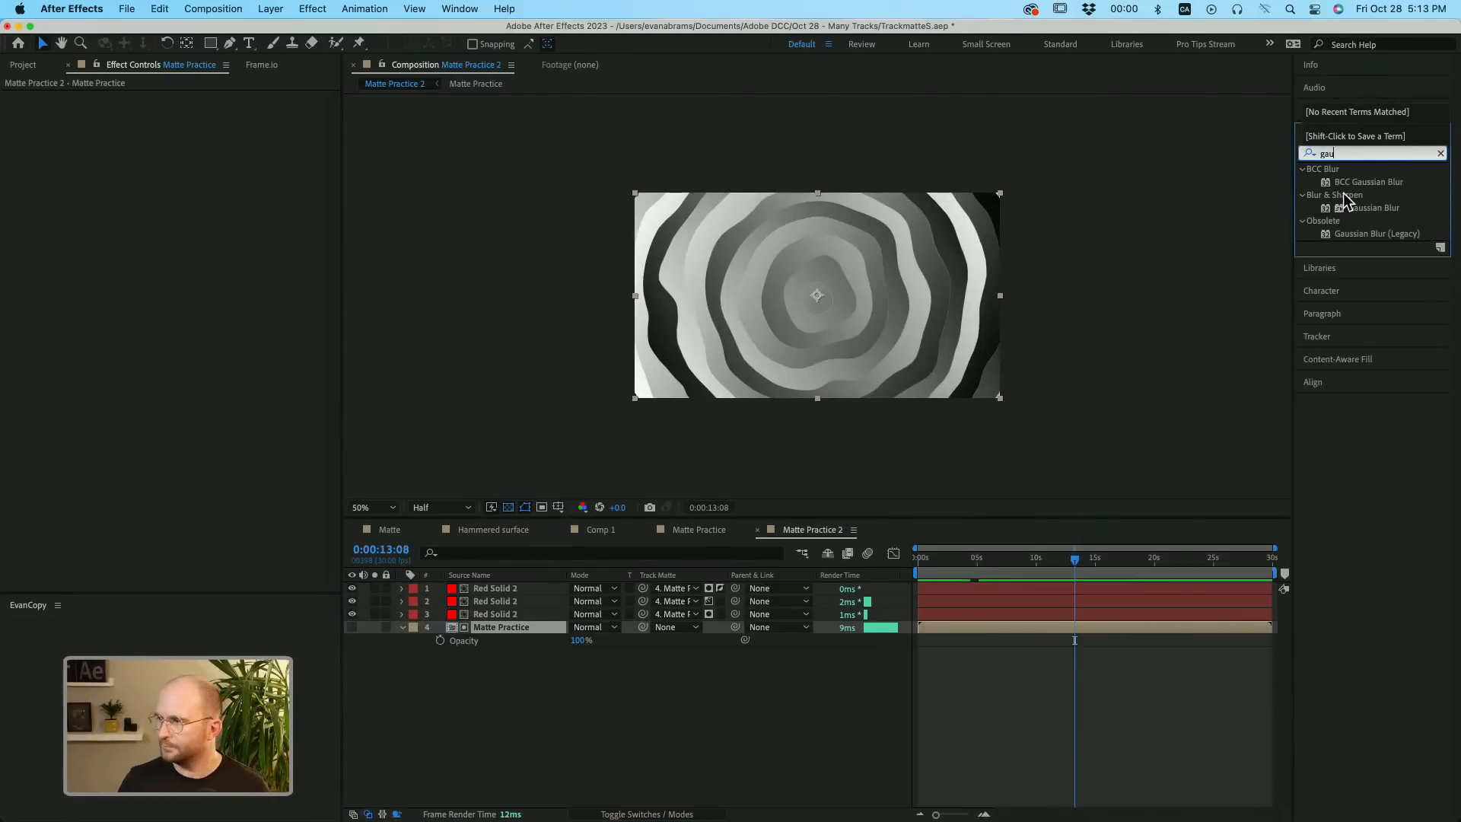
click(1384, 208)
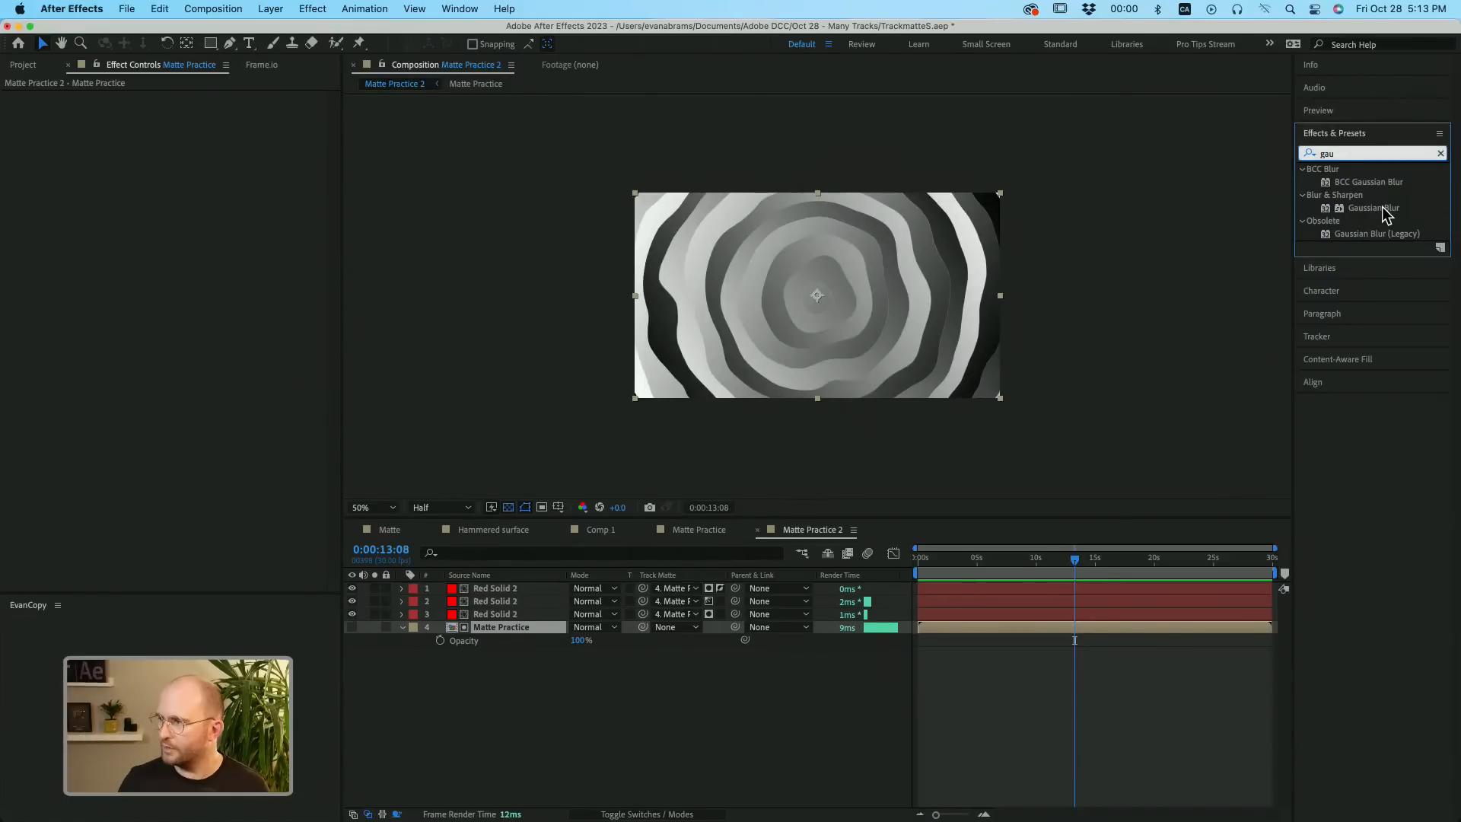
drag(1381, 217, 515, 630)
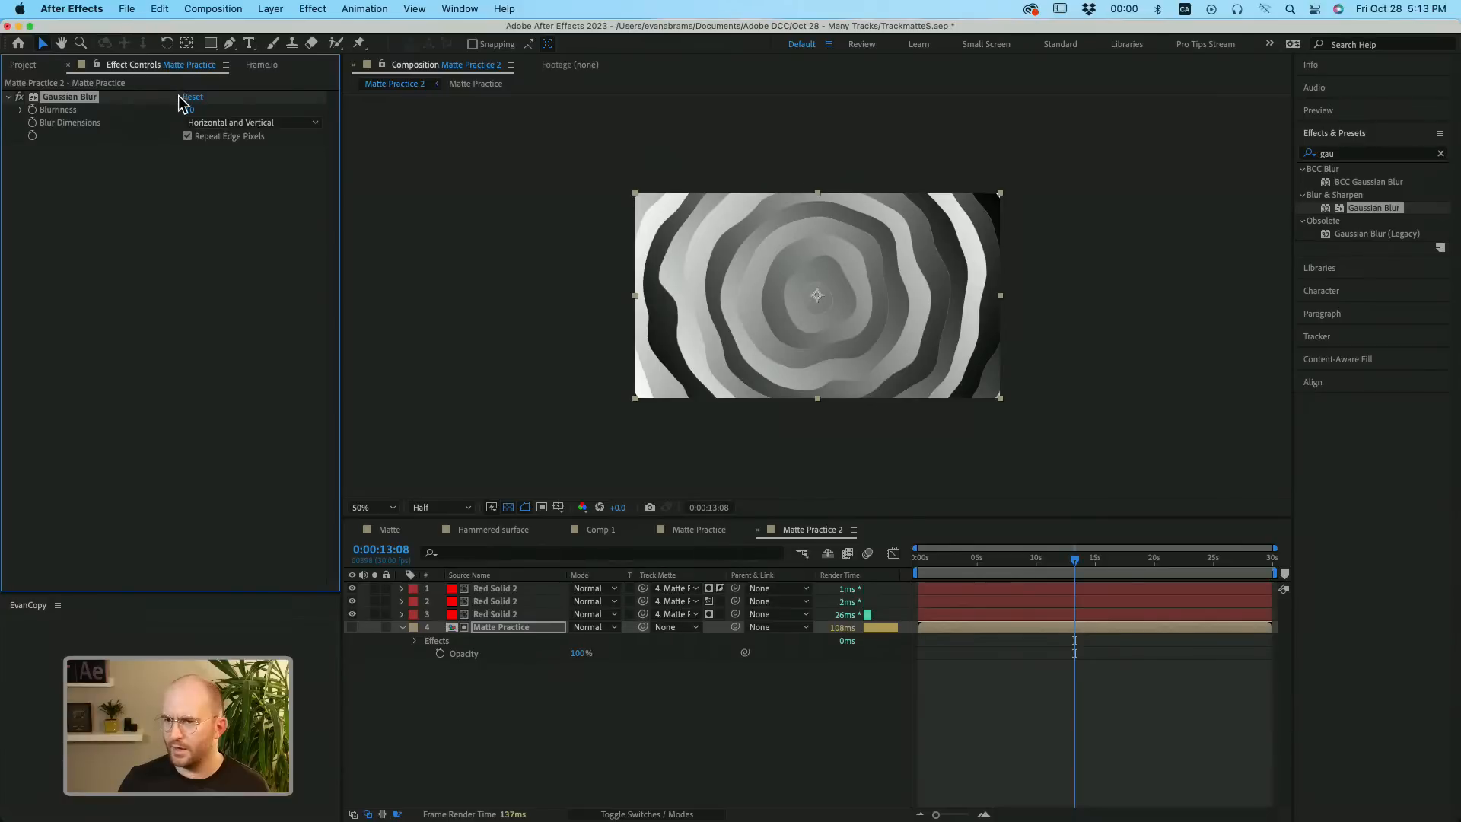
drag(188, 116, 260, 101)
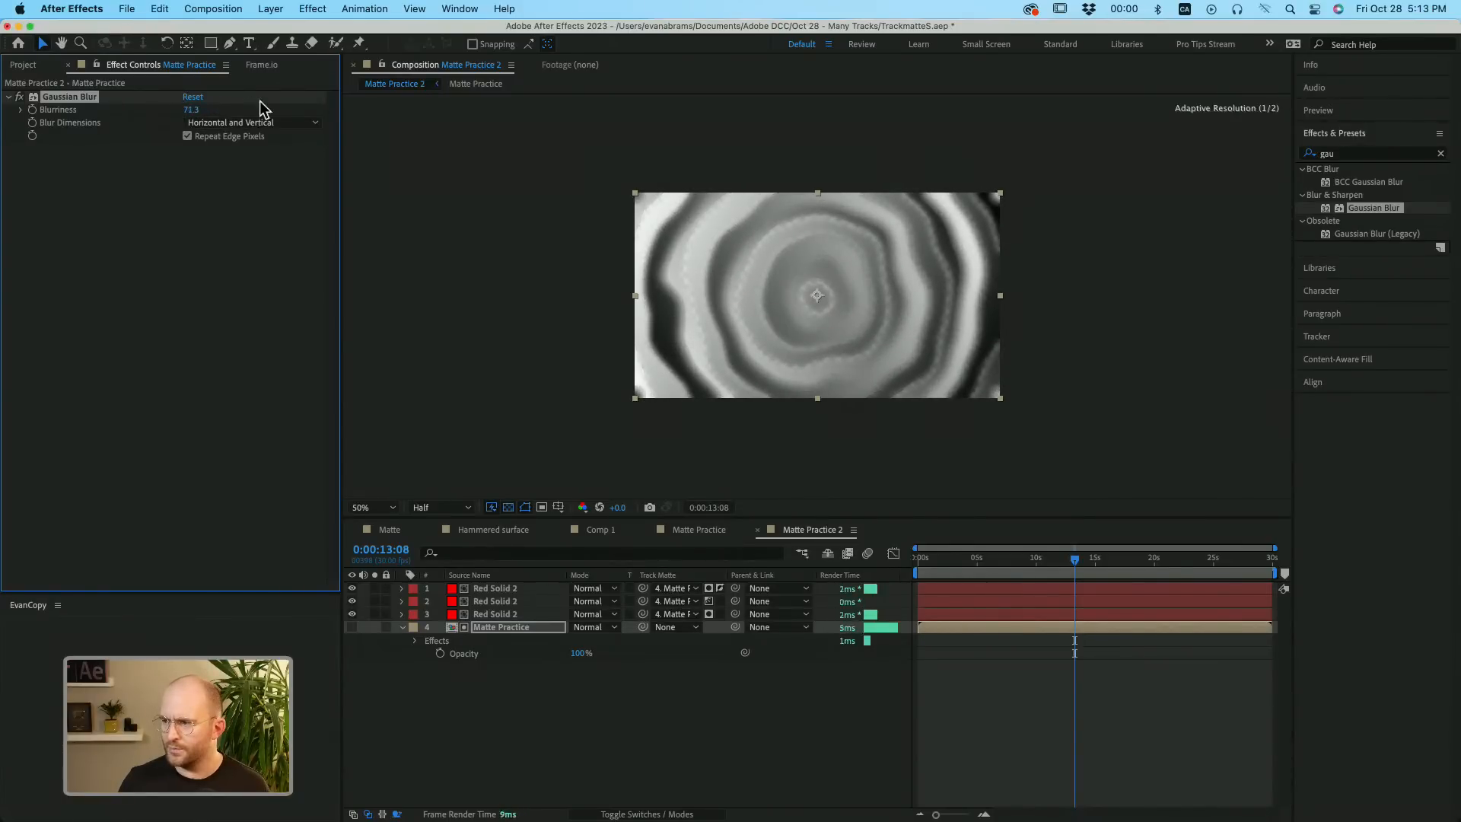
Preview the blurred rings around 0:00:13:16 and inspect their soft edges up close at 100% magnification.
key(space)
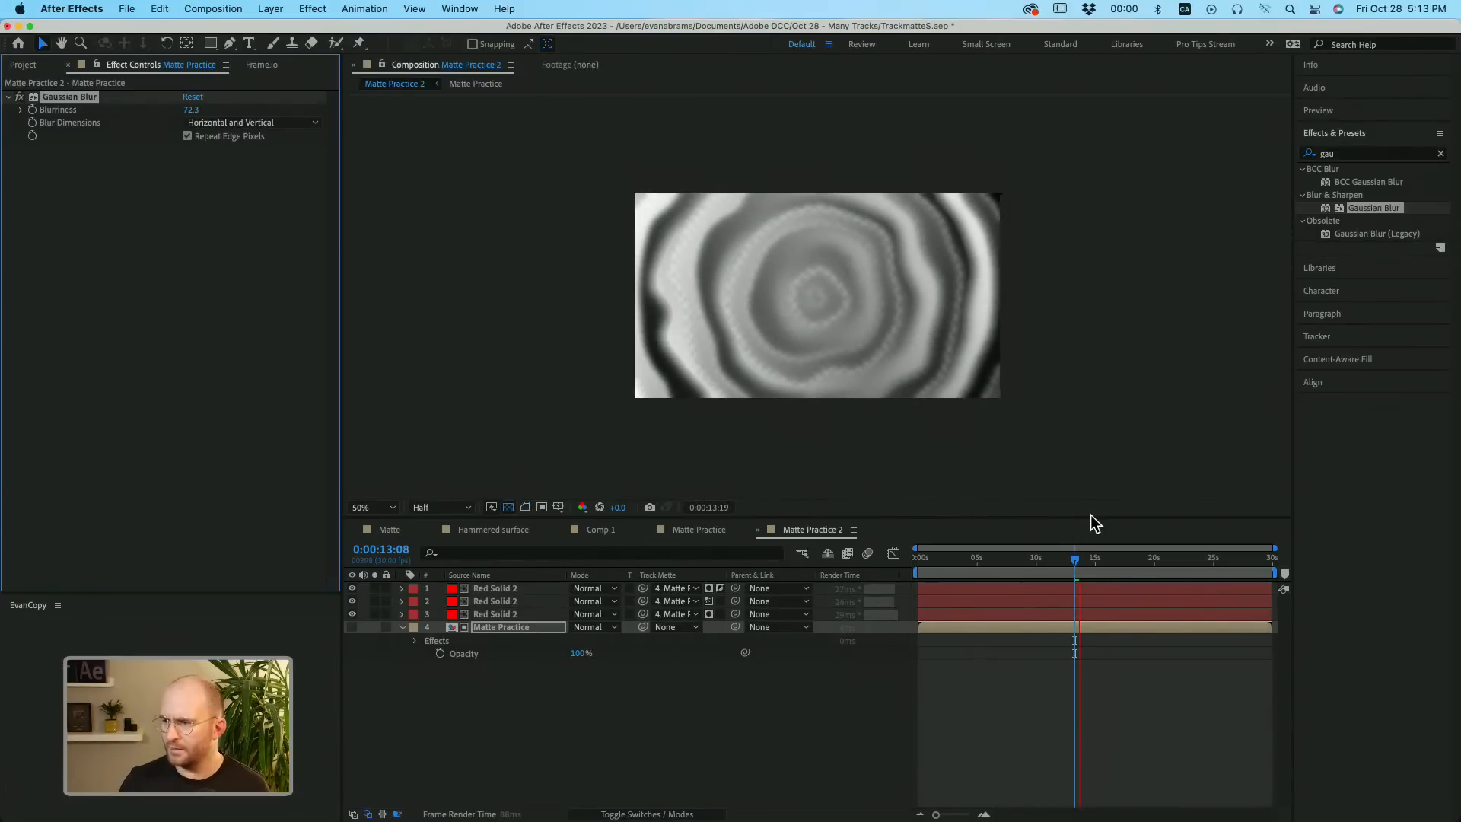
drag(1086, 560, 1077, 561)
key(space)
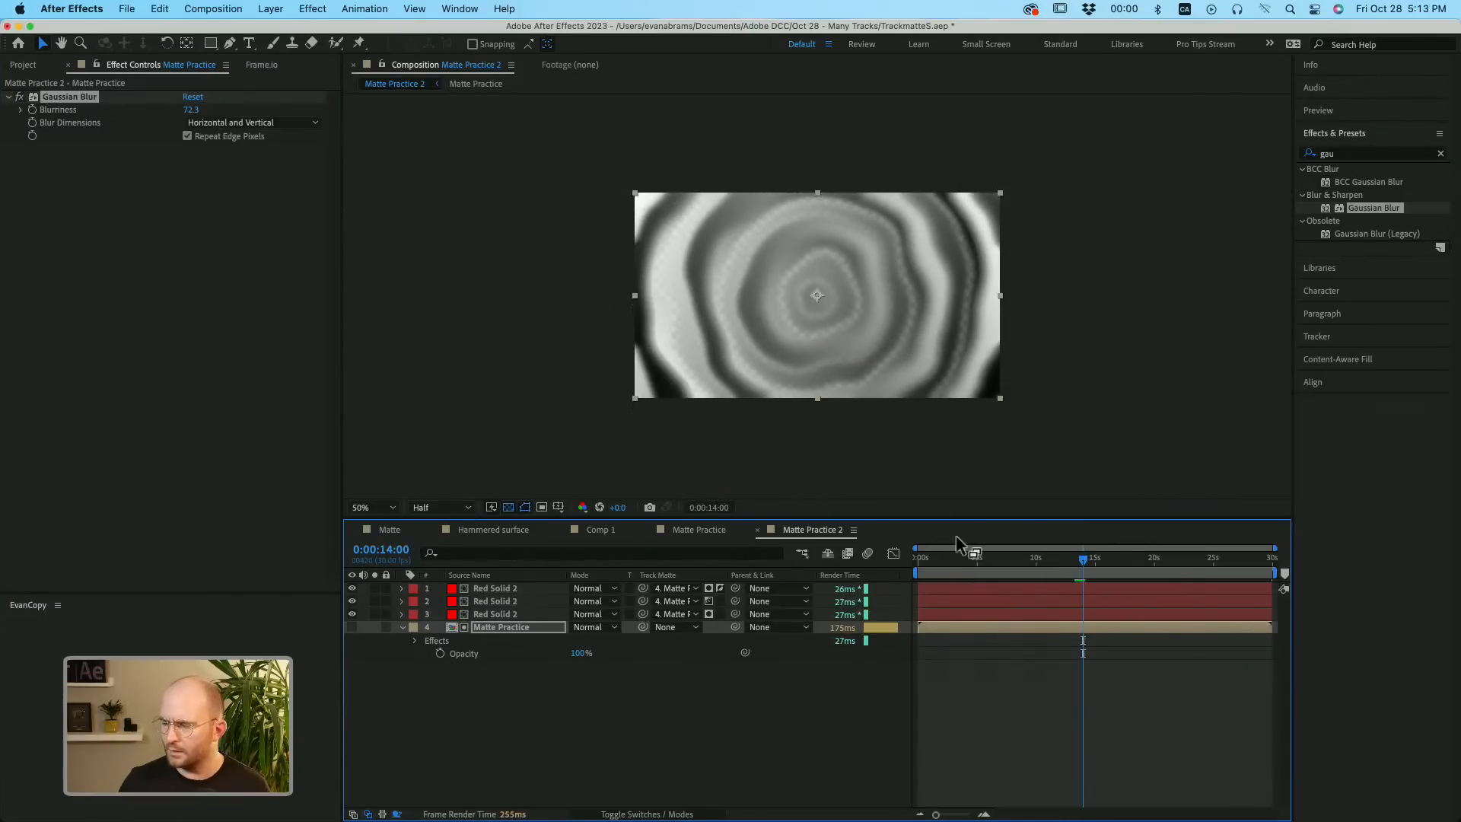
click(1079, 563)
drag(1077, 561, 1076, 561)
scroll(803, 317, up, 1)
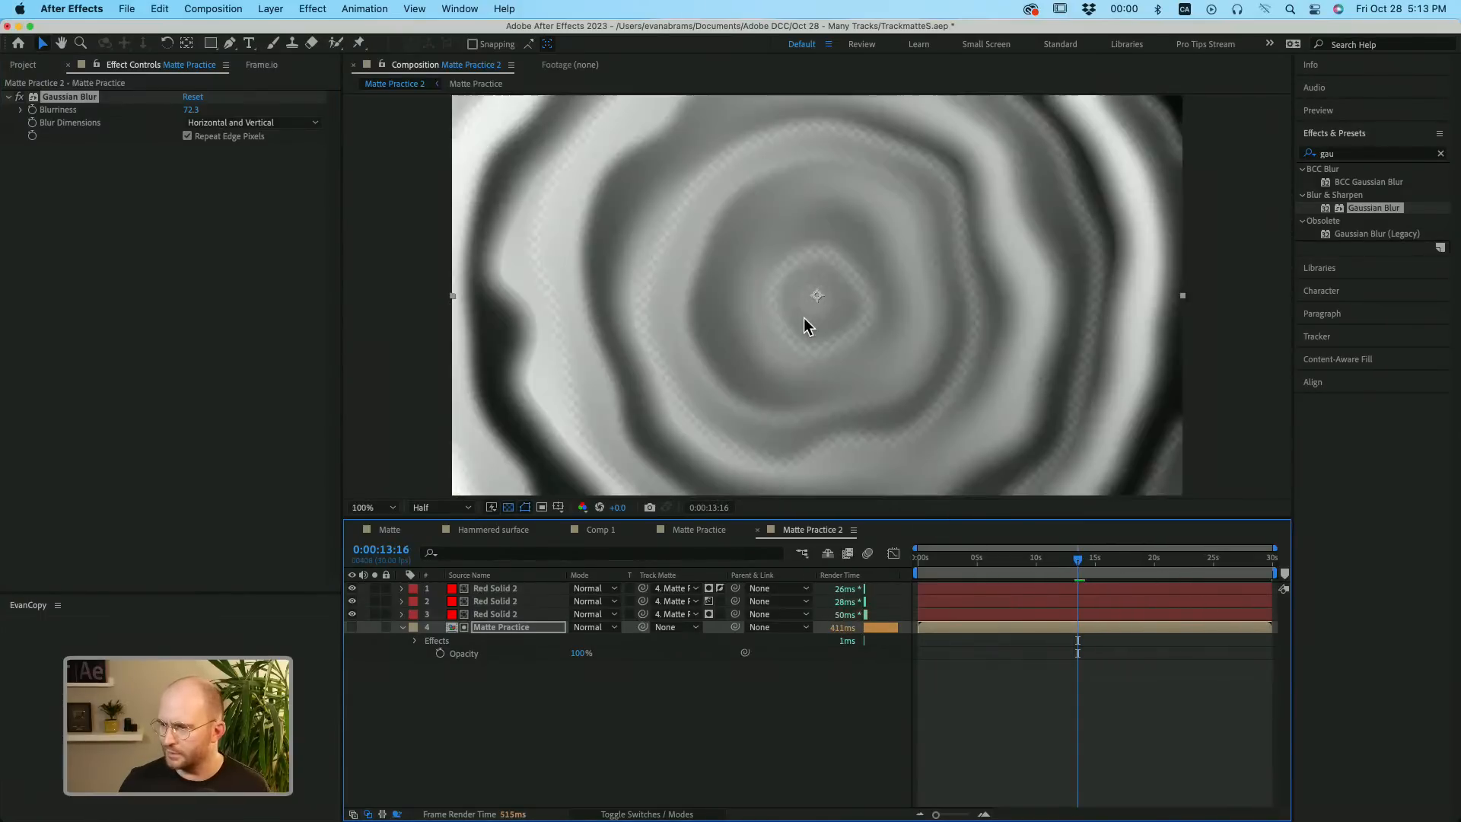
drag(804, 317, 825, 316)
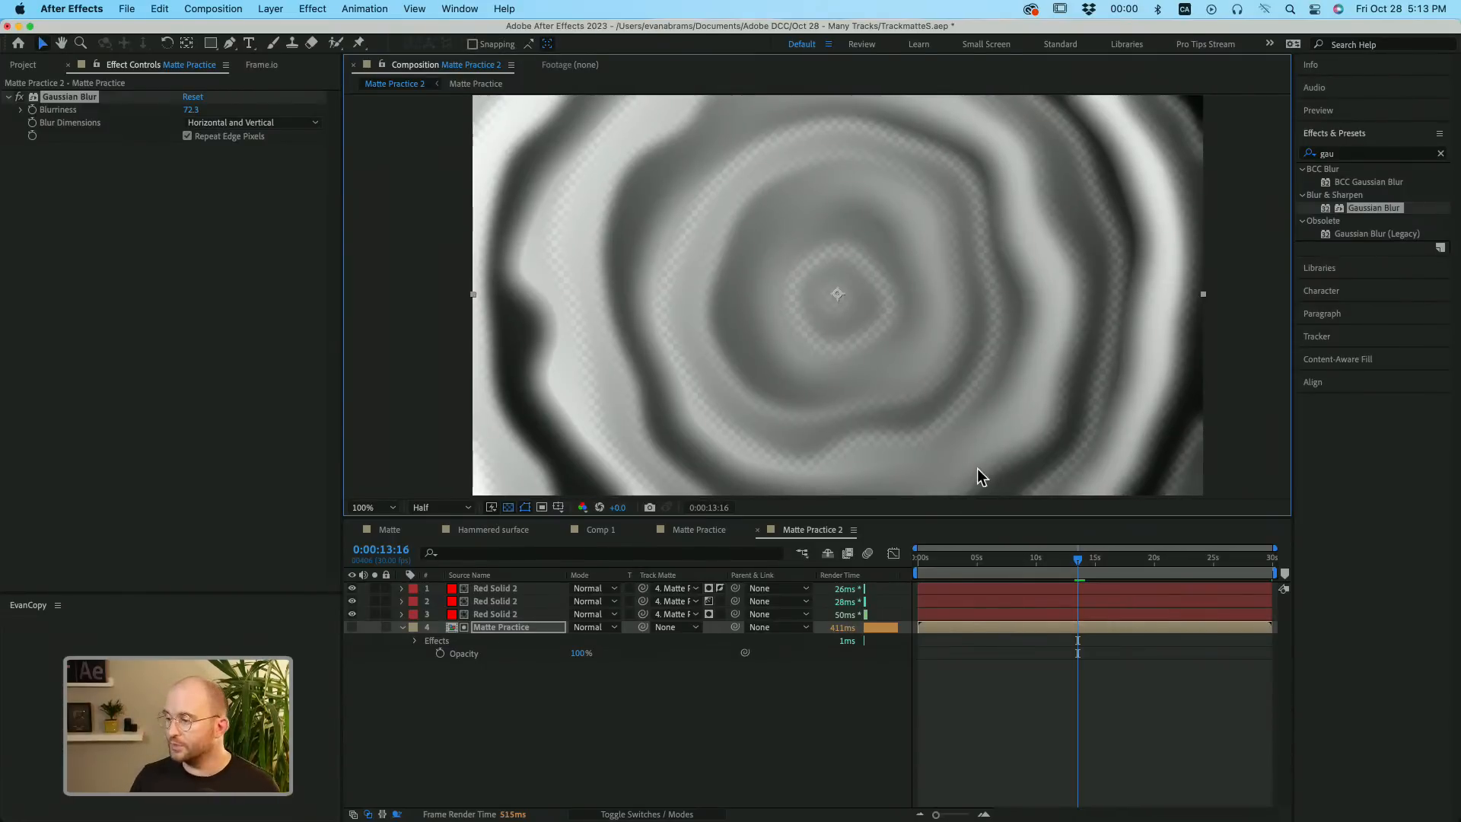
Check the Matte Practice layer's render time and play back the blurred rings from 0:00:13:16.
click(880, 642)
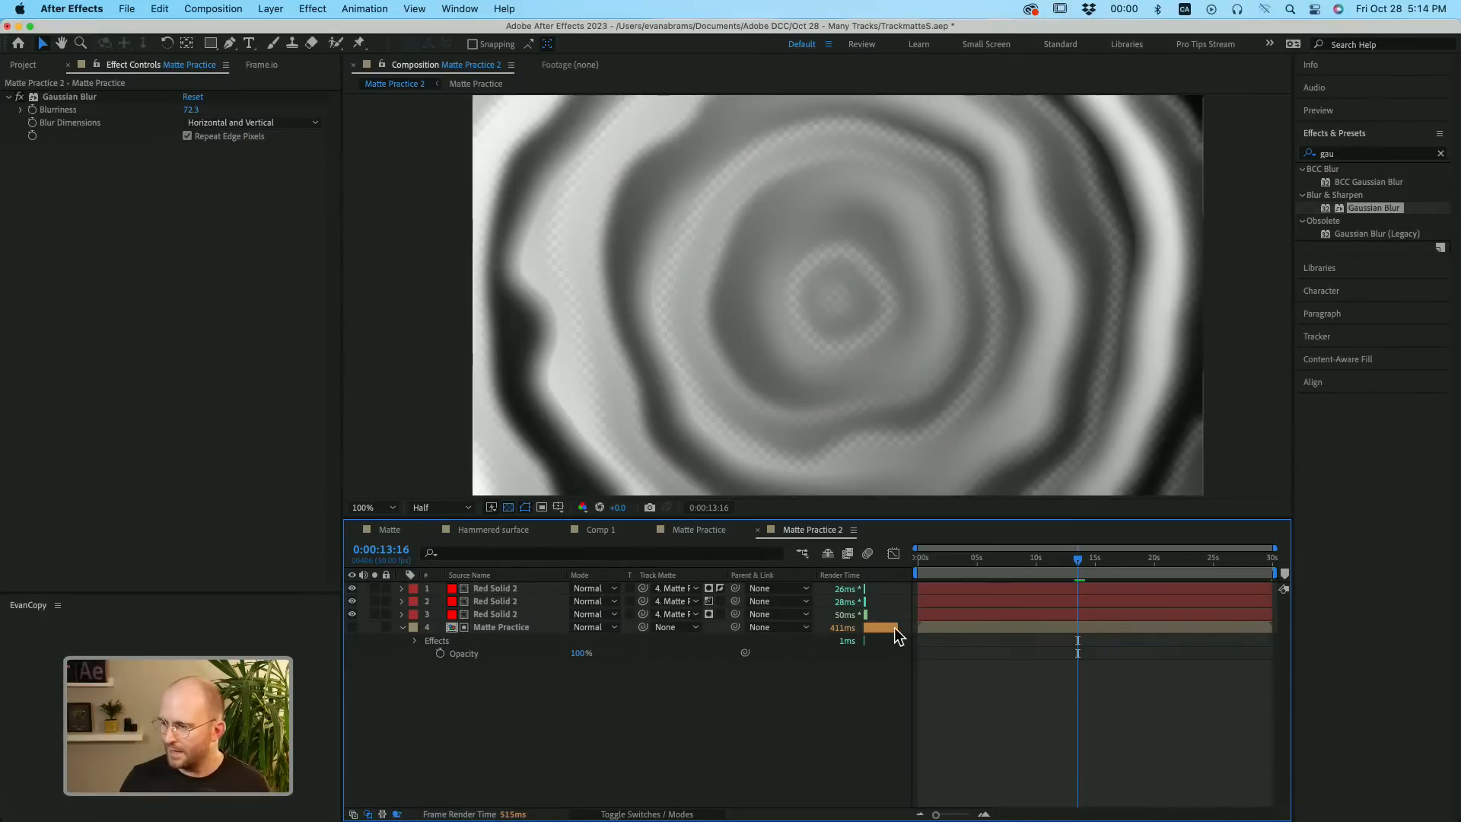
click(946, 629)
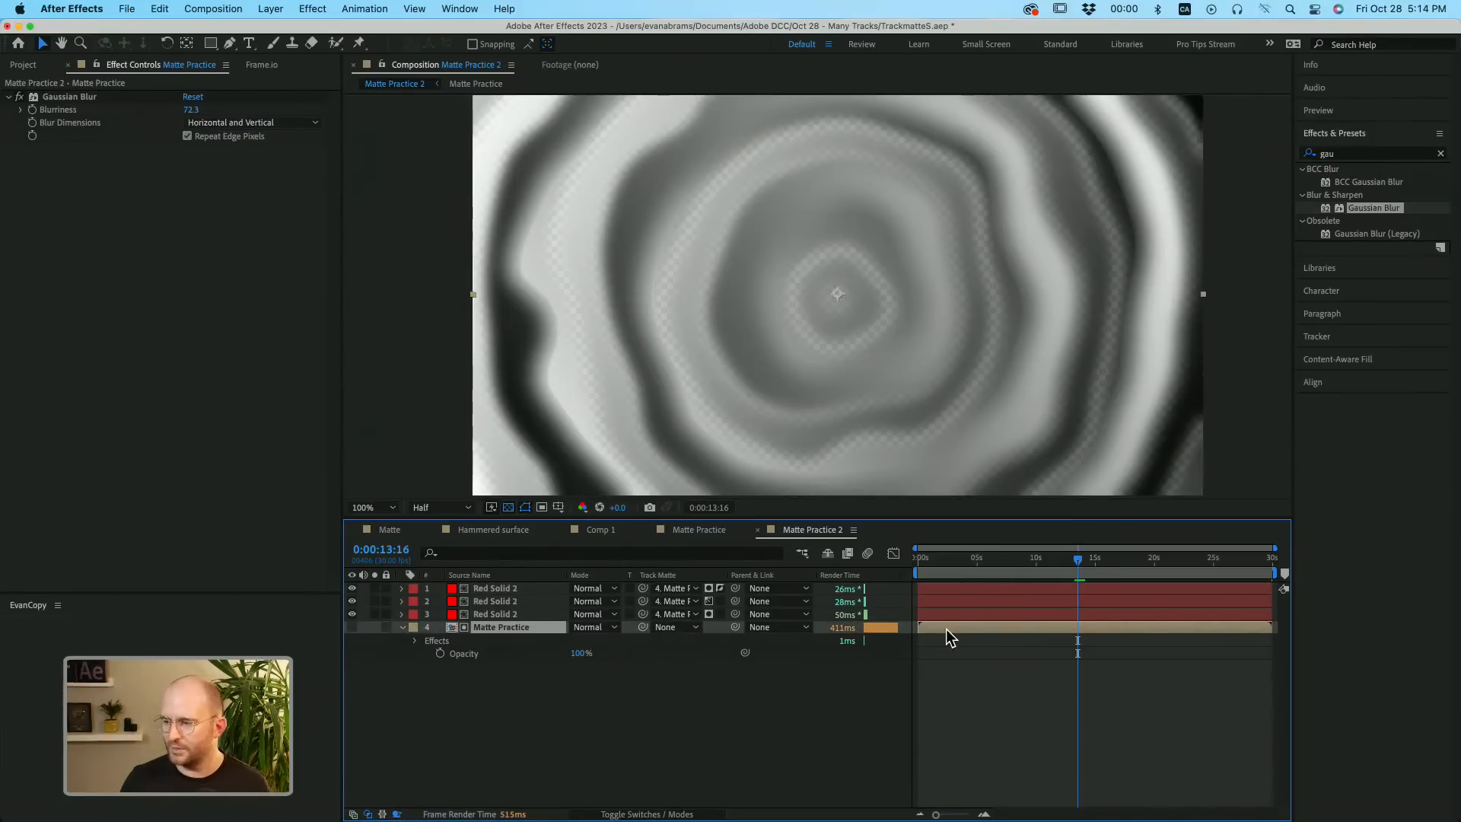
key(space)
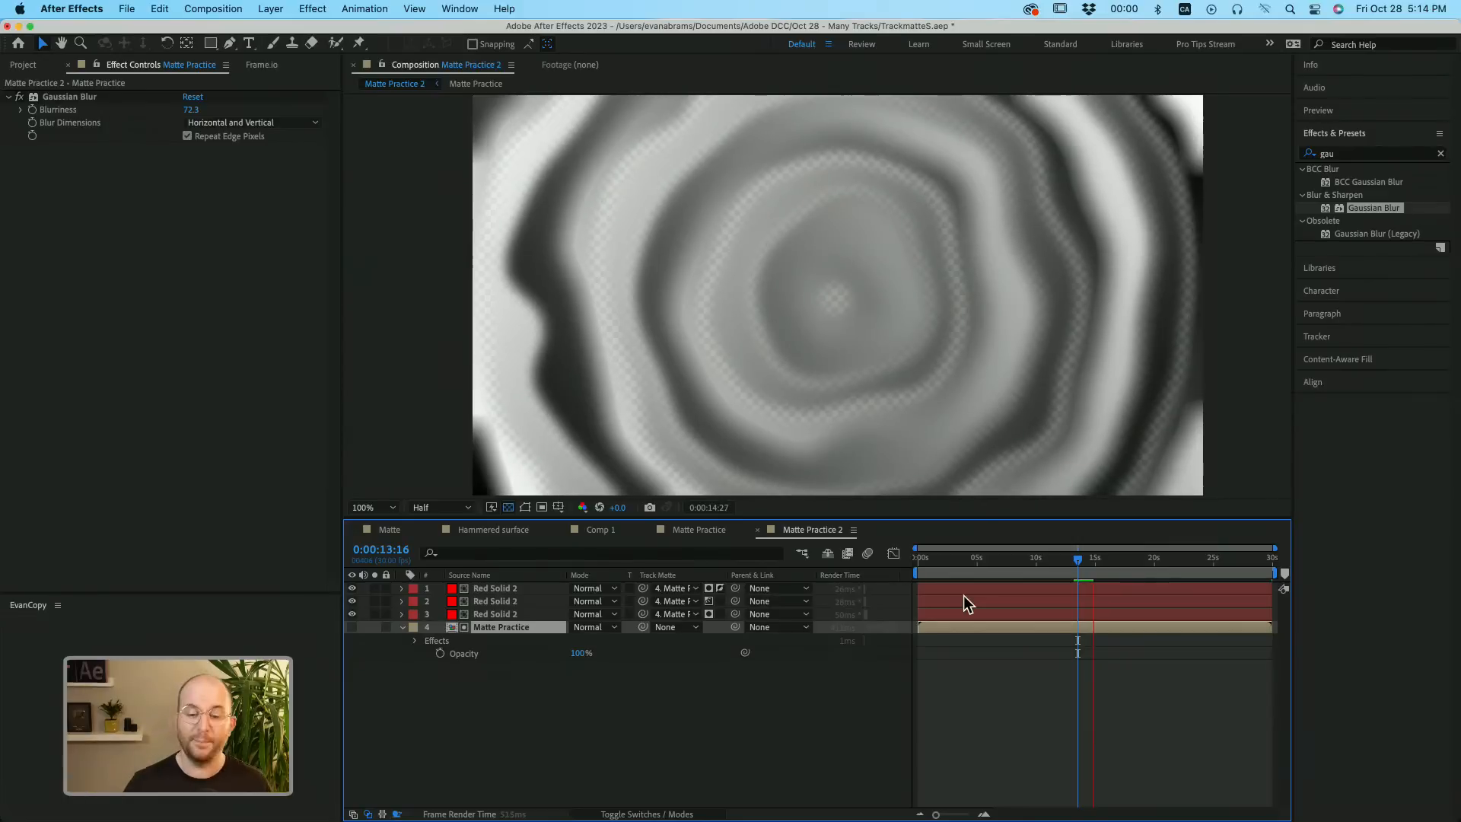
key(space)
scroll(933, 392, down, 1)
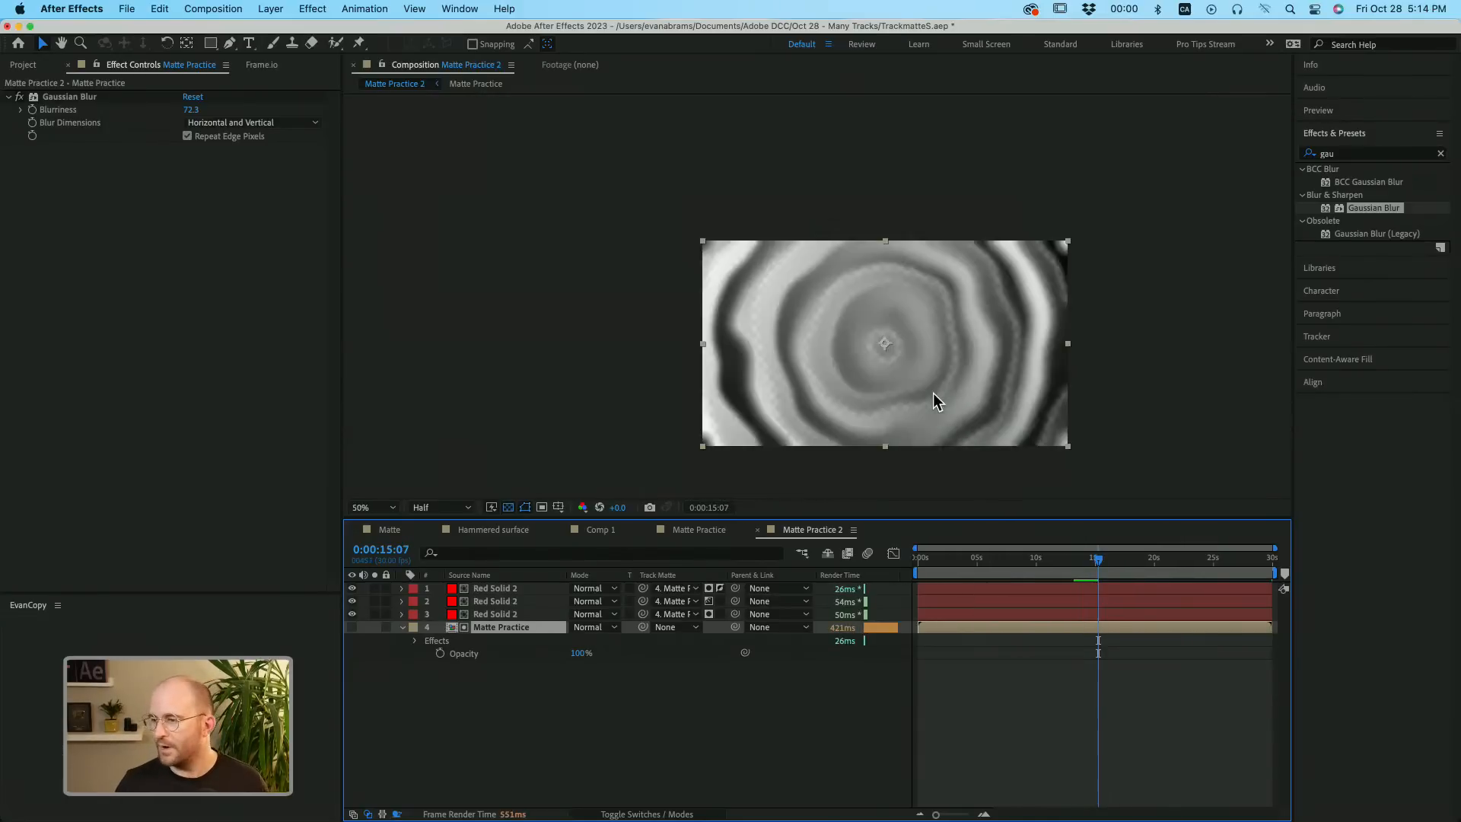
drag(906, 321, 904, 286)
click(761, 706)
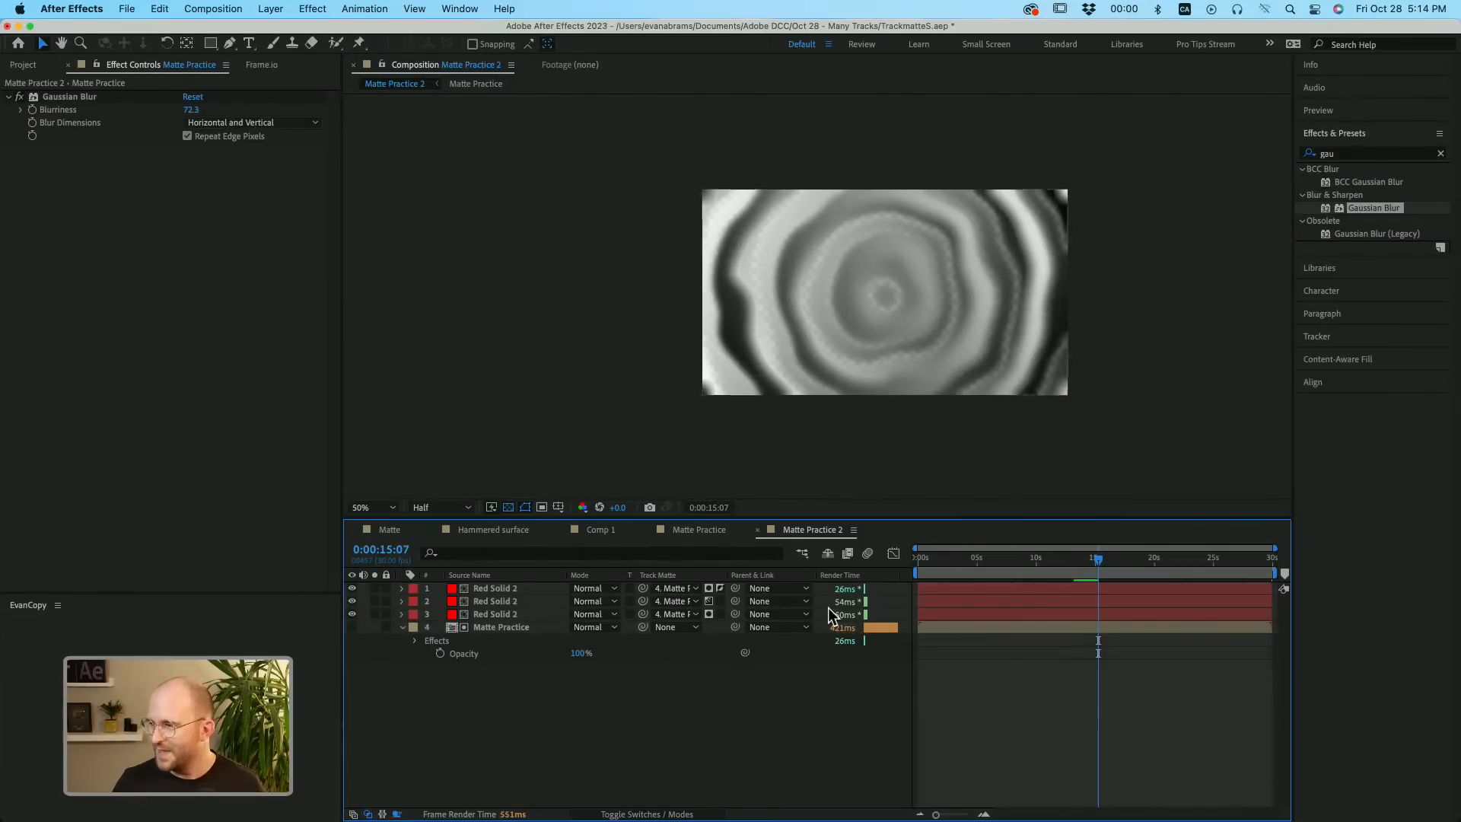
Delete the Gaussian Blur effect from the Matte Practice layer.
click(190, 109)
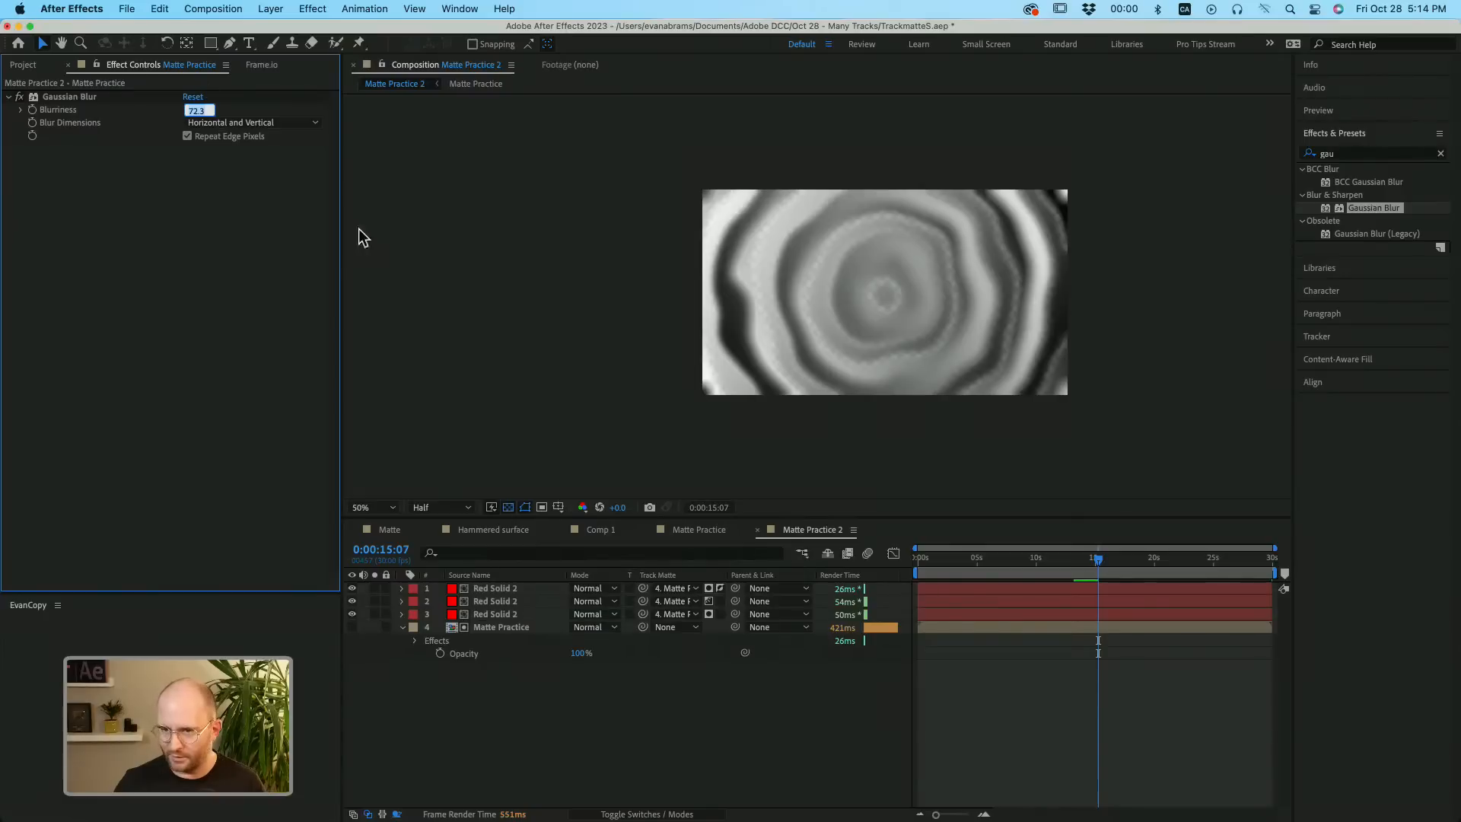
click(70, 97)
key(Delete)
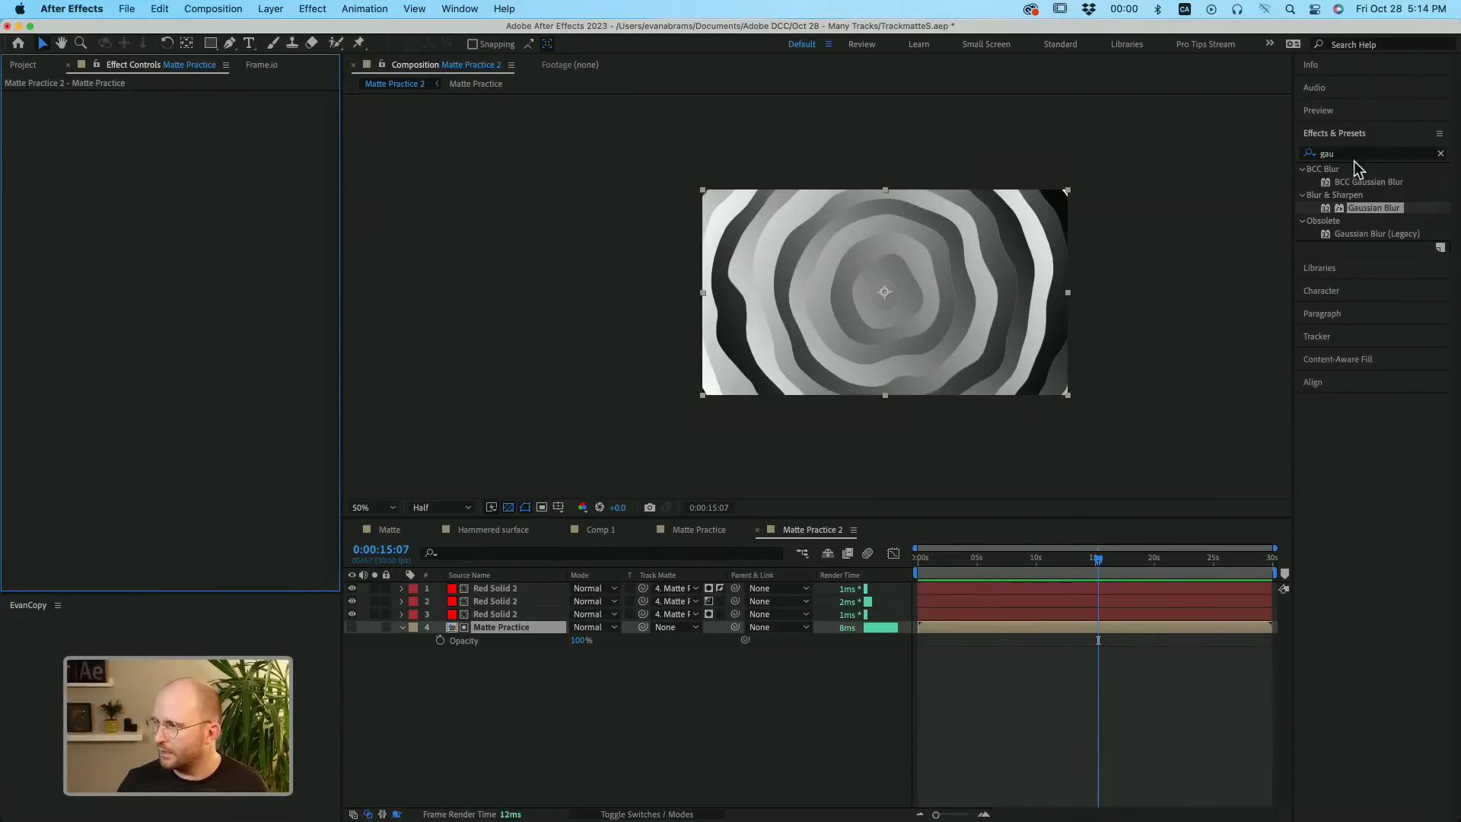
Apply Fast Box Blur to the Matte Practice layer and set its Blur Radius to about 14.
click(1365, 156)
text(fast box)
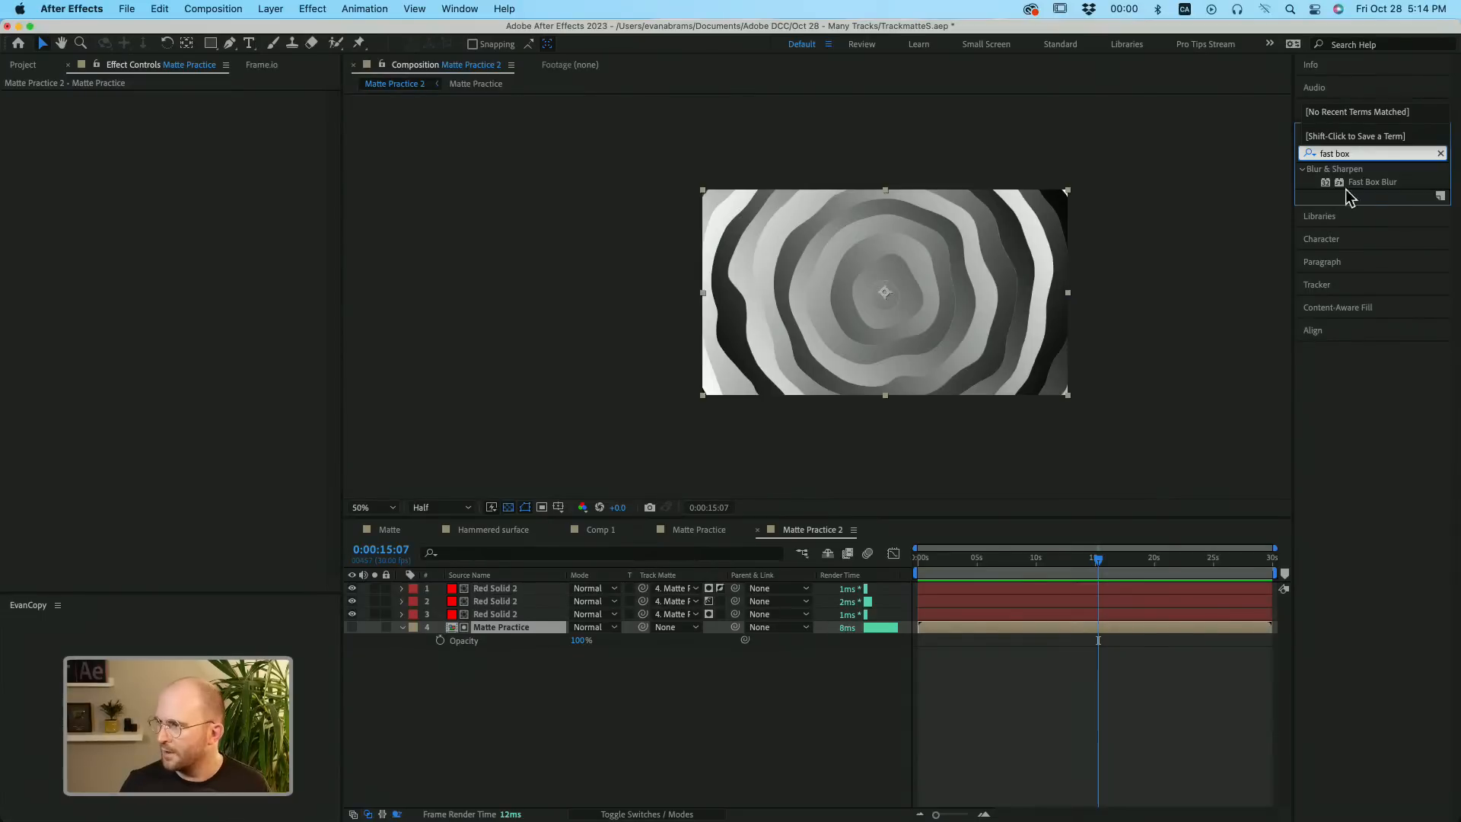
drag(1362, 183, 1088, 629)
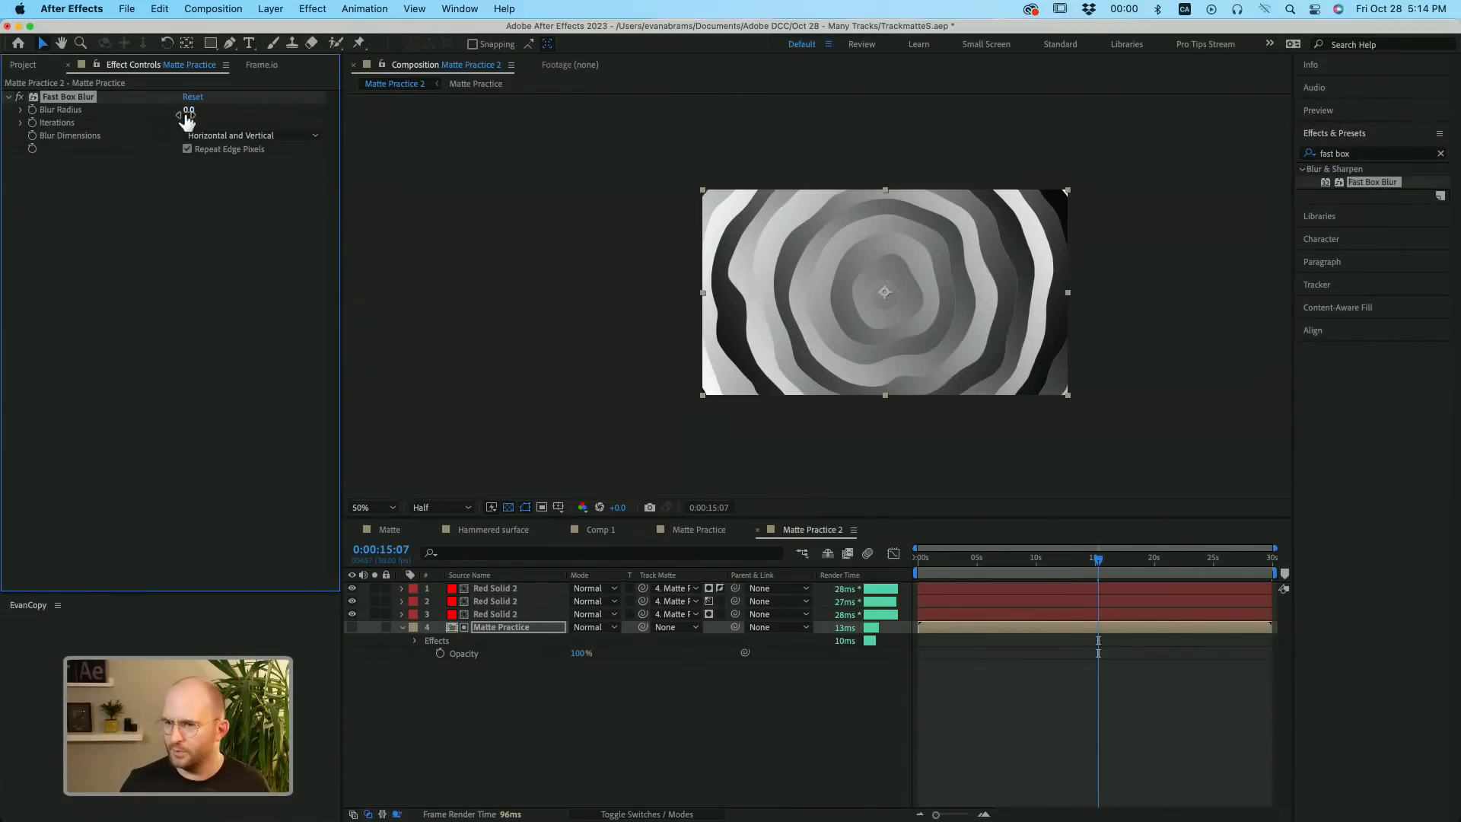
drag(189, 110, 200, 110)
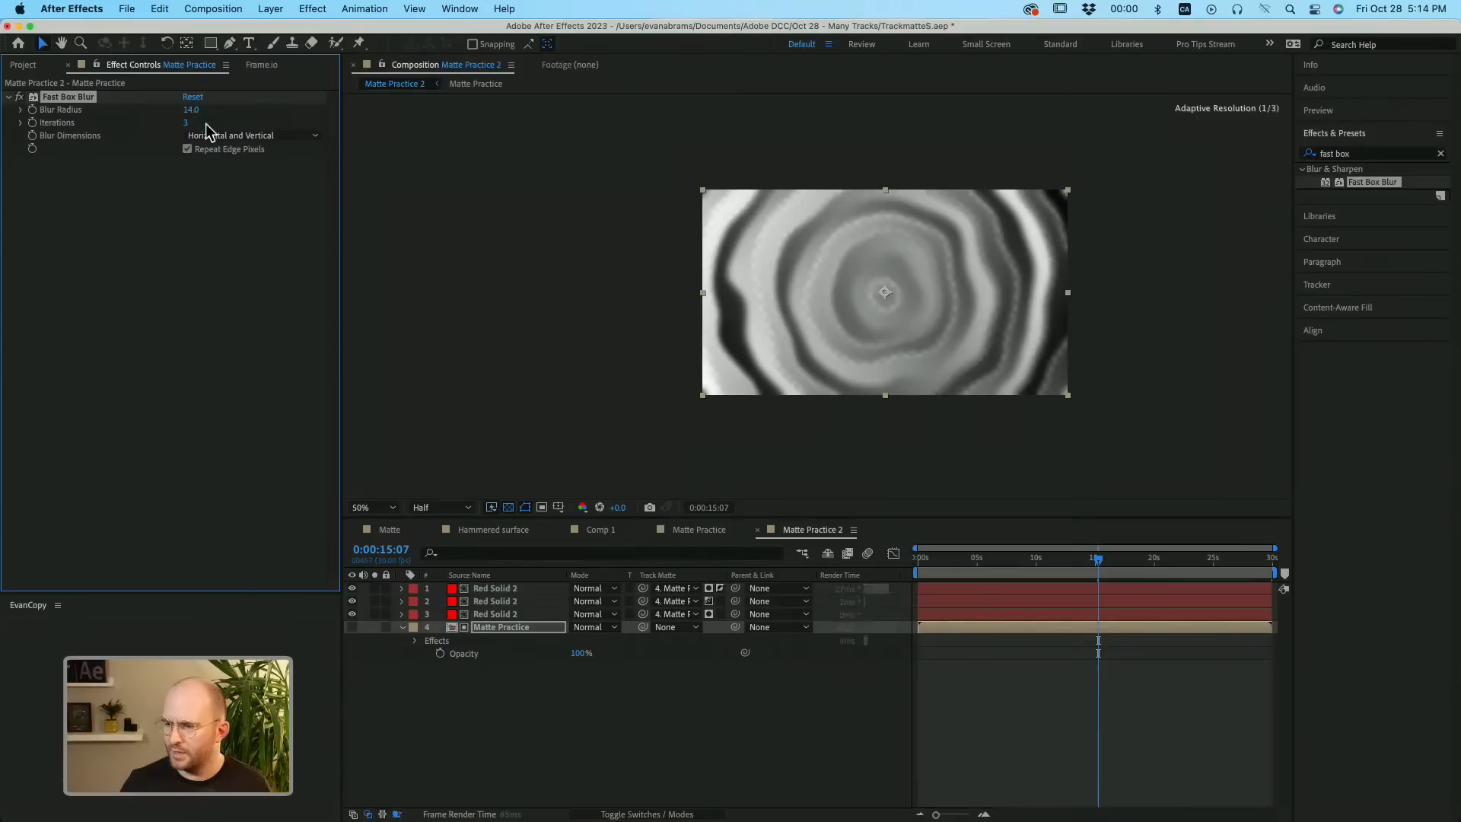
Duplicate the top Red Solid 2 layer and move the copy to the bottom of the layer stack.
click(528, 704)
click(512, 589)
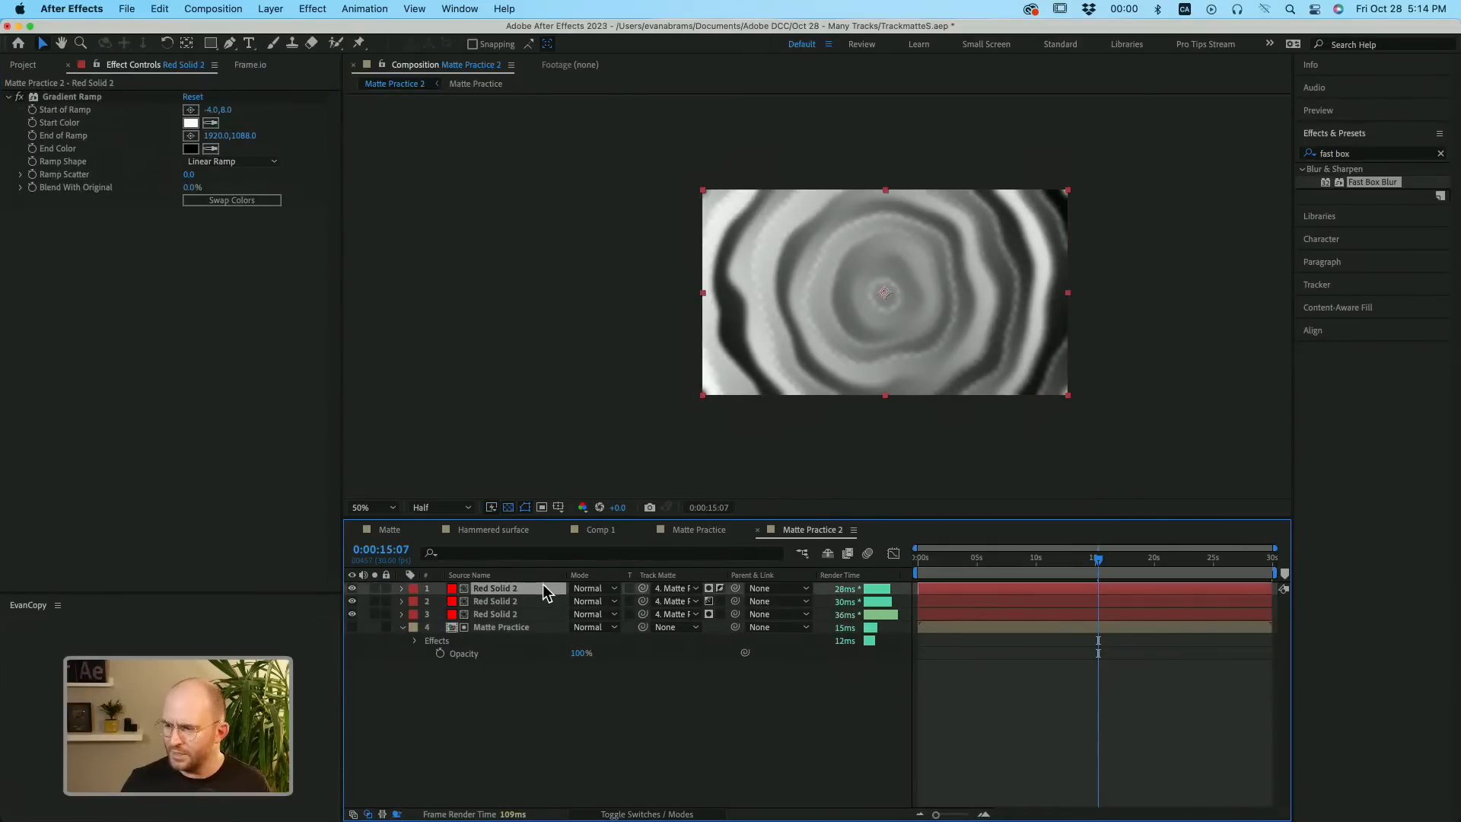
key(super+d)
drag(519, 589, 514, 678)
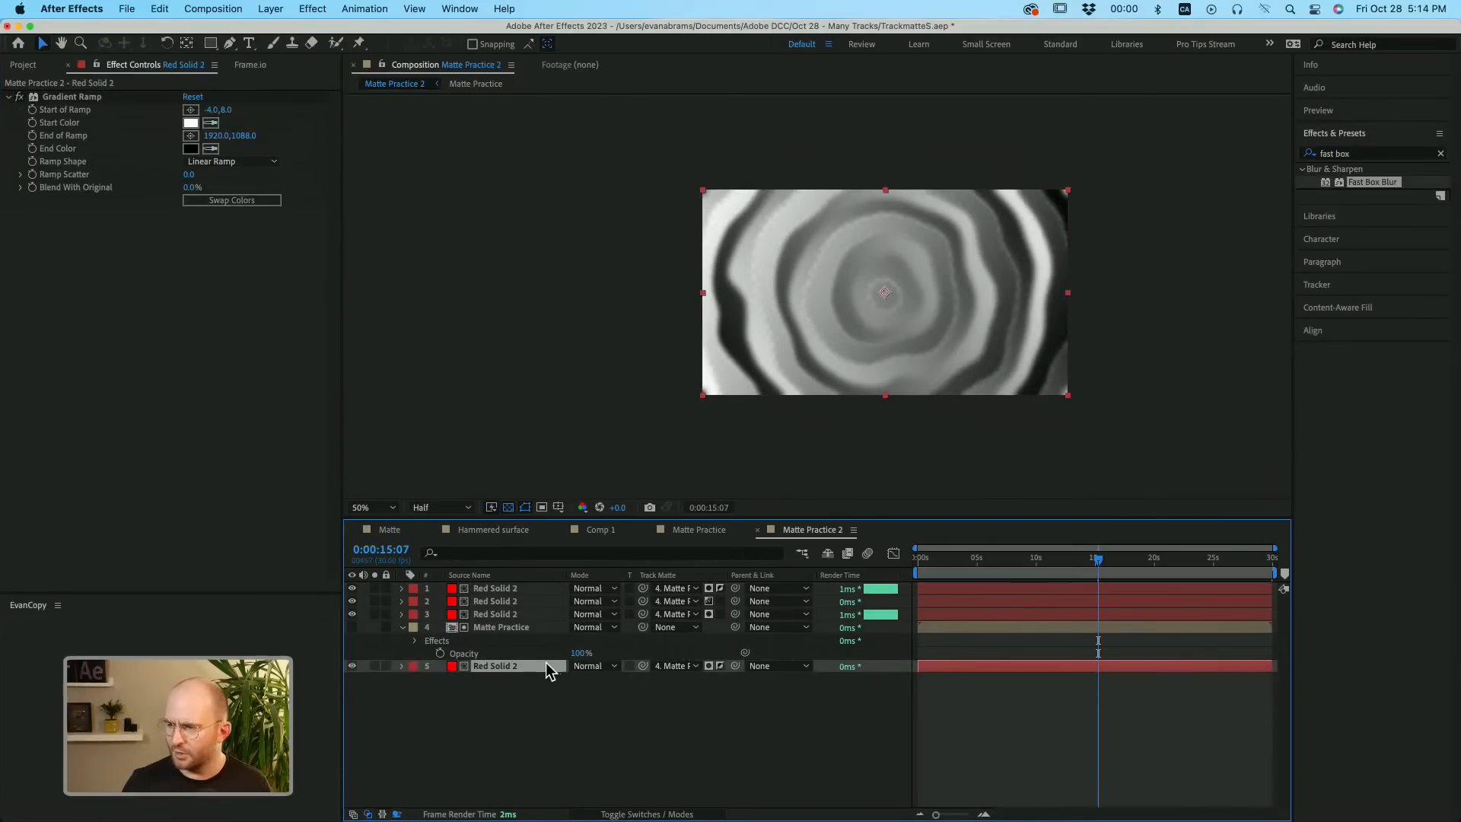
Swap the Gradient Ramp colors on the bottom Red Solid 2 layer and set its track matte to None.
click(265, 201)
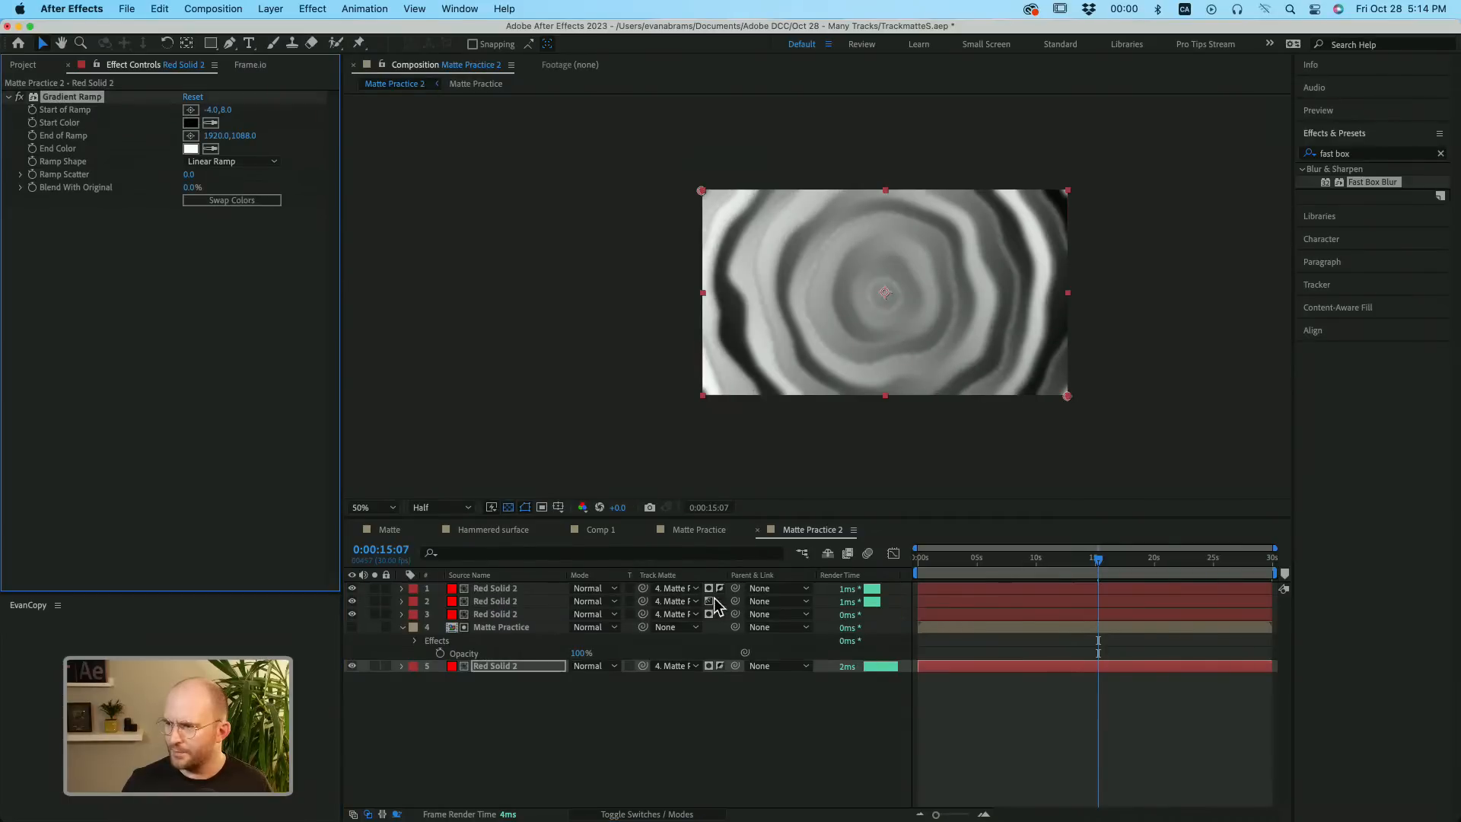
click(691, 666)
click(691, 680)
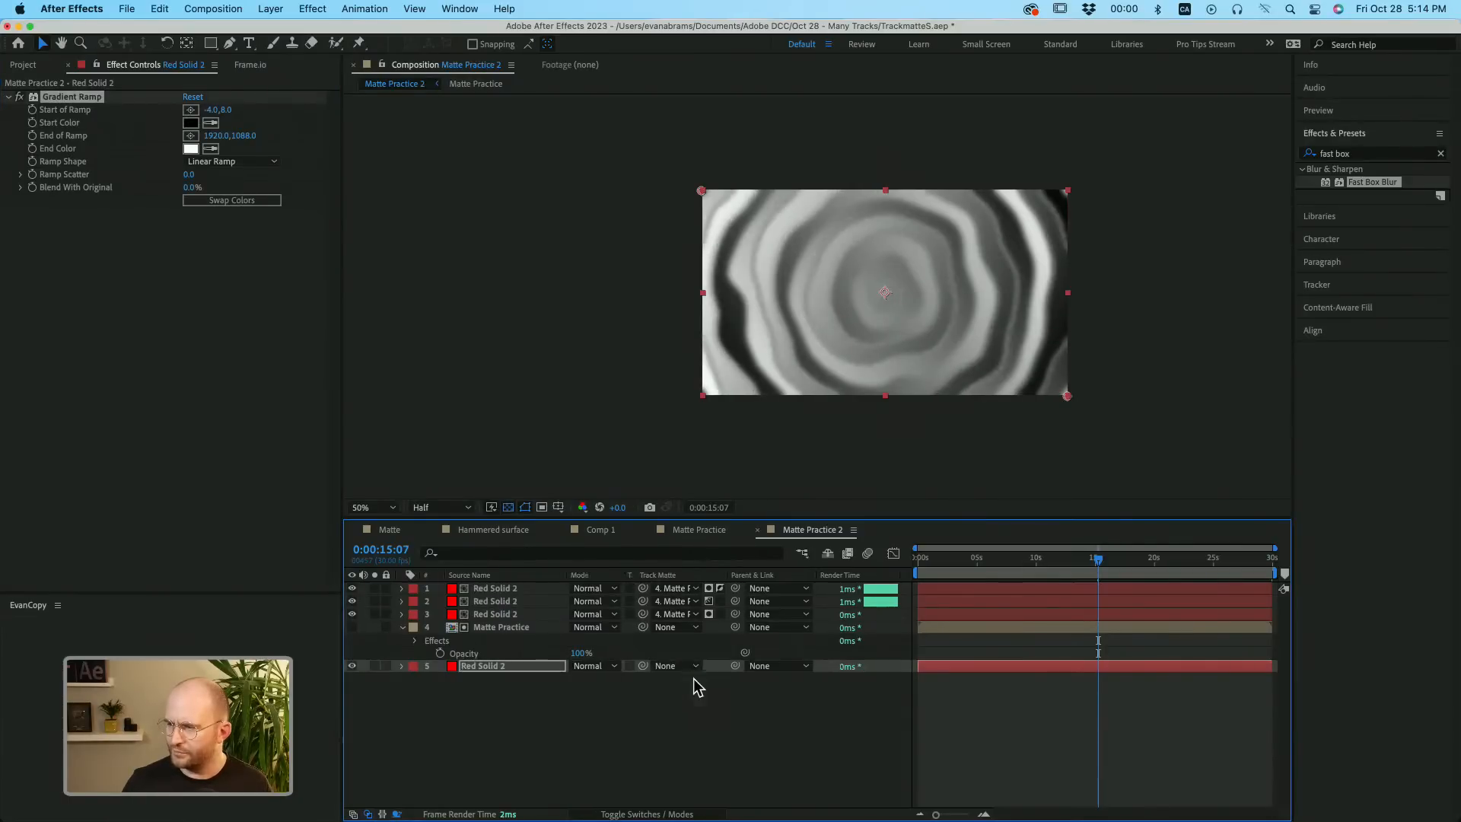
Play the blurred rings from the start at 100% magnification in an enlarged composition view.
key(Home)
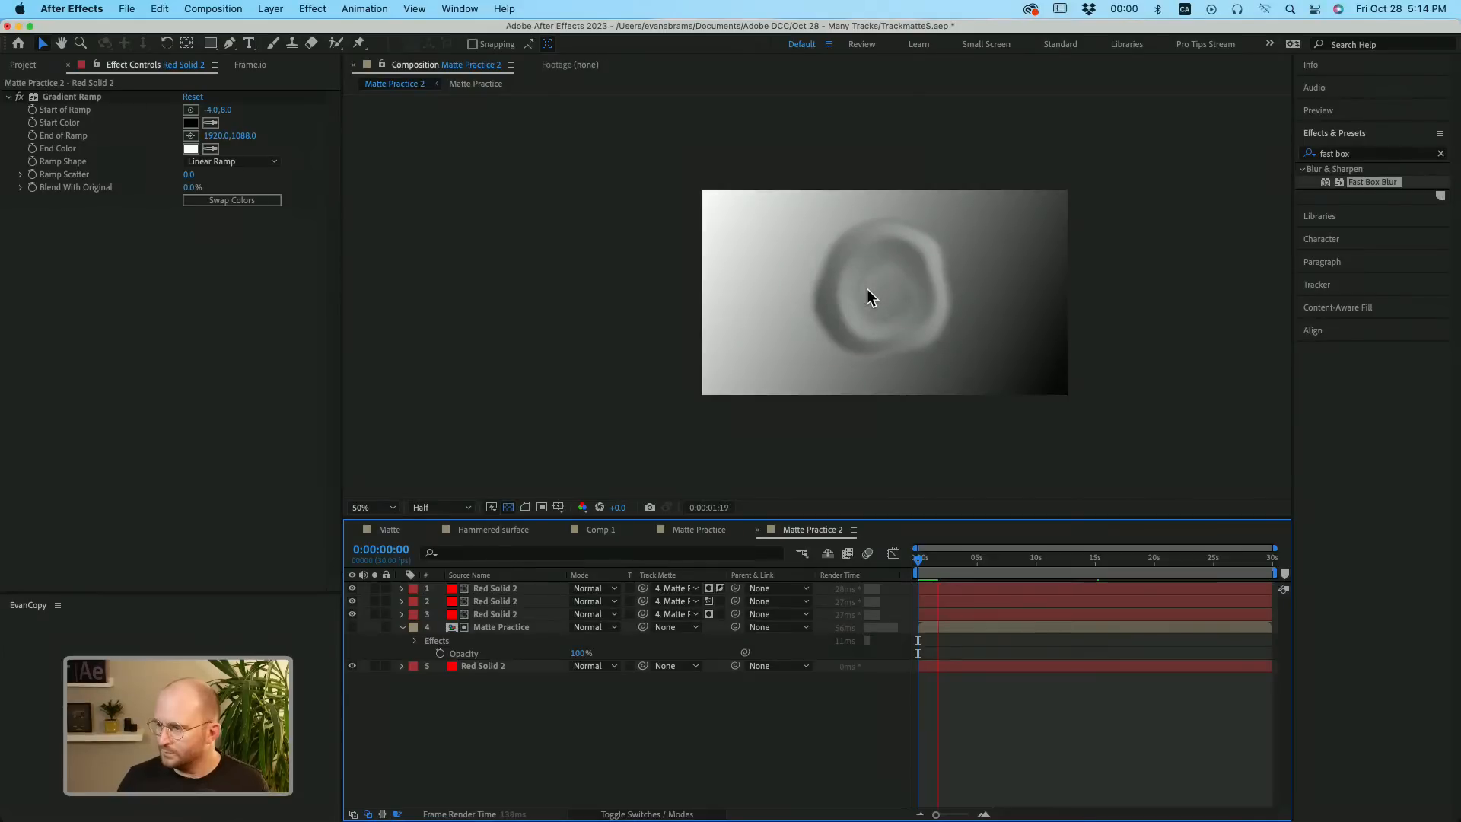
key(space)
scroll(868, 294, up, 1)
key(space)
drag(870, 294, 752, 295)
drag(950, 517, 951, 597)
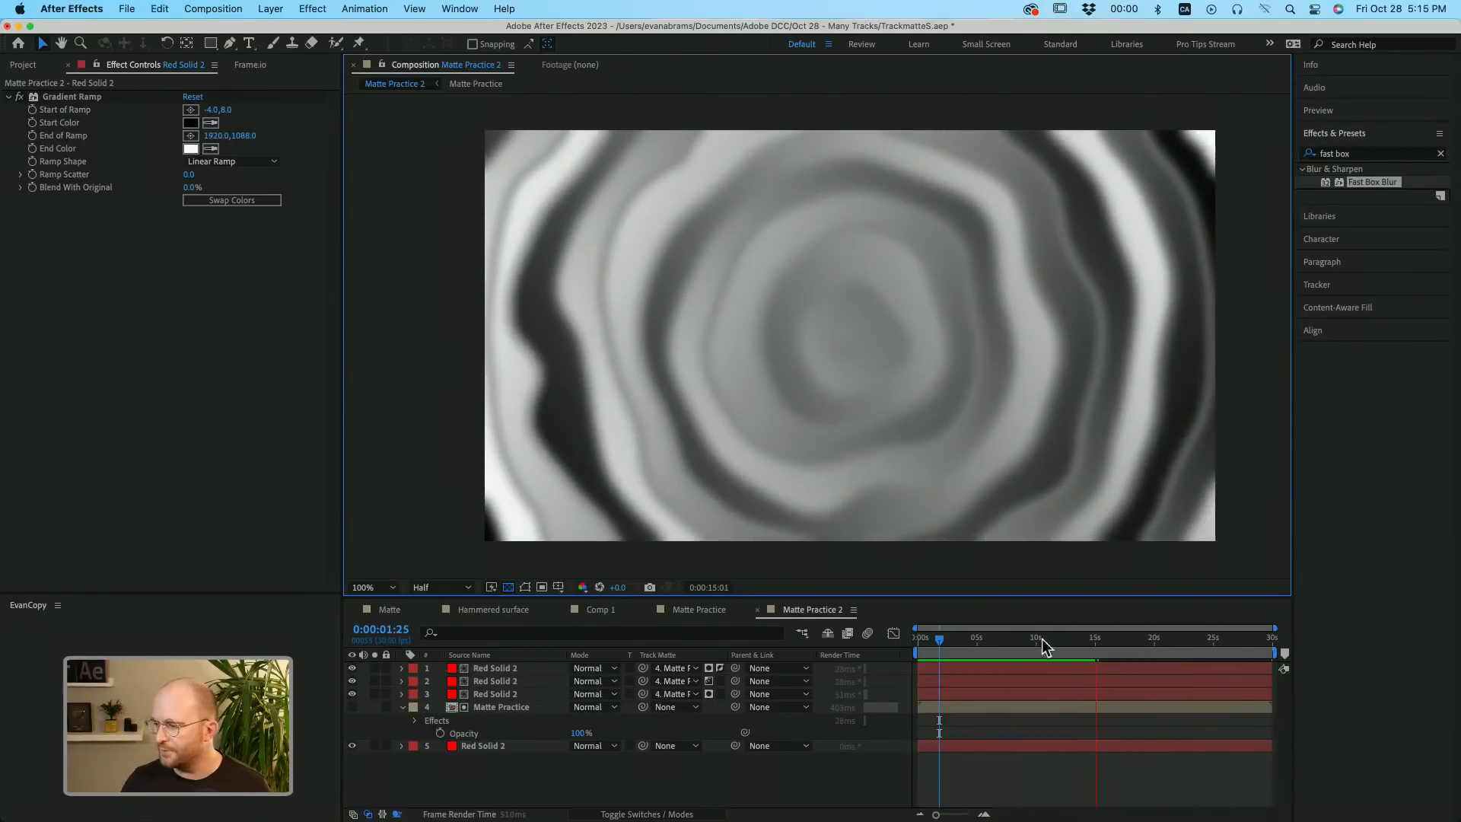
click(1030, 638)
drag(1024, 646, 893, 662)
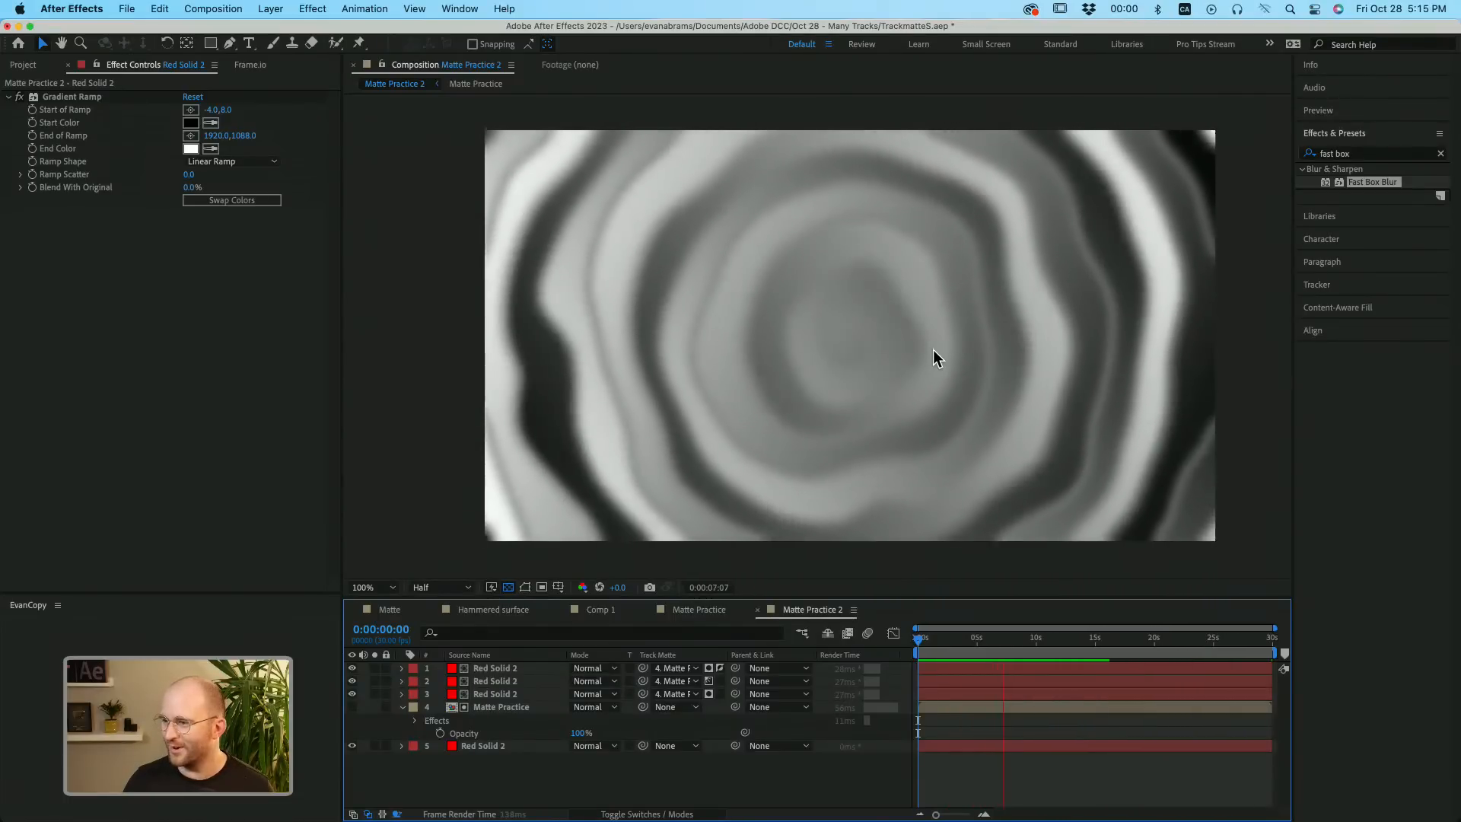
Toggle the Fast Box Blur on the Matte Practice layer to compare the rings, leaving the effect off.
click(967, 705)
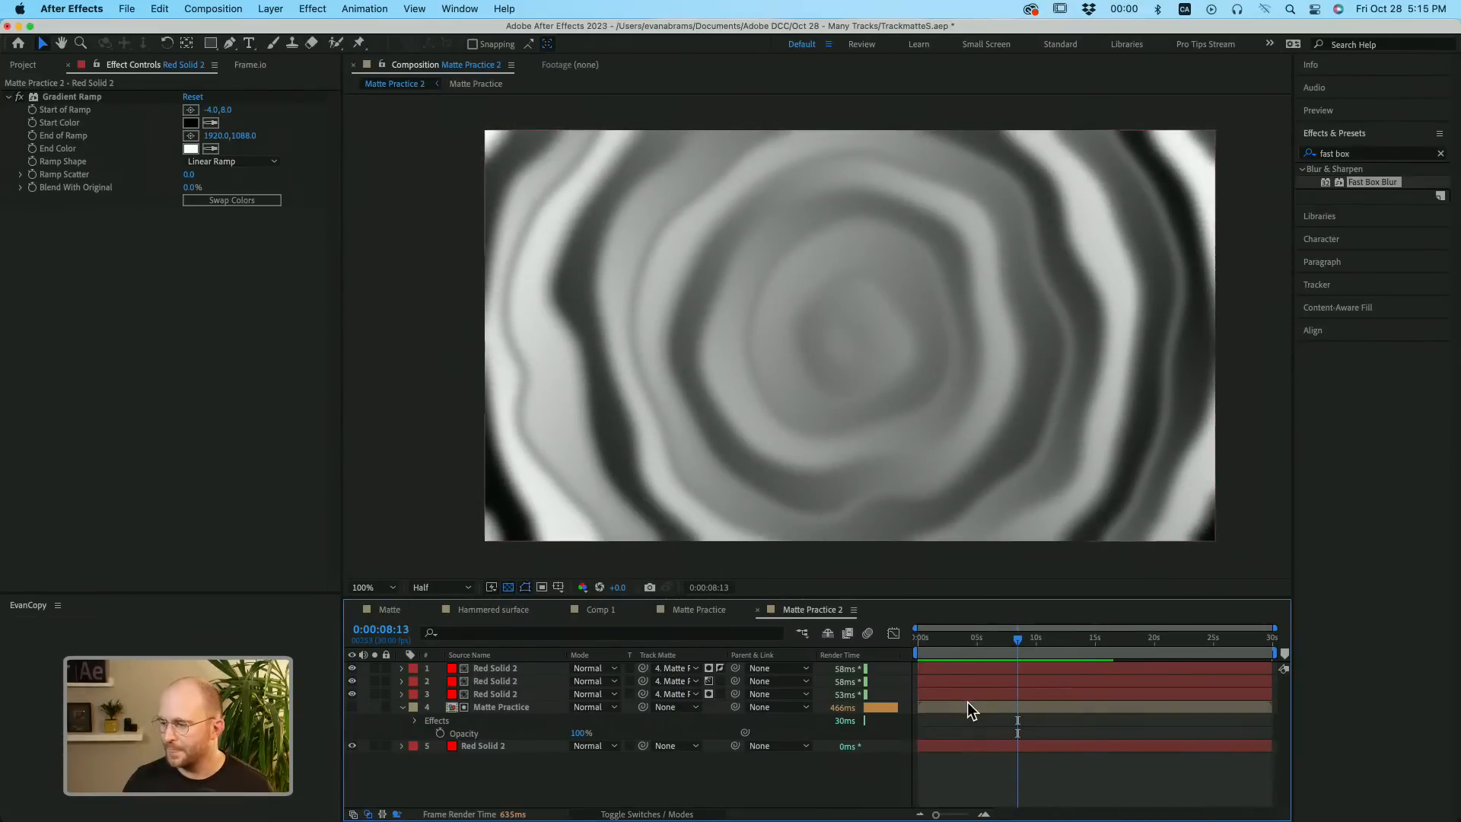
click(20, 96)
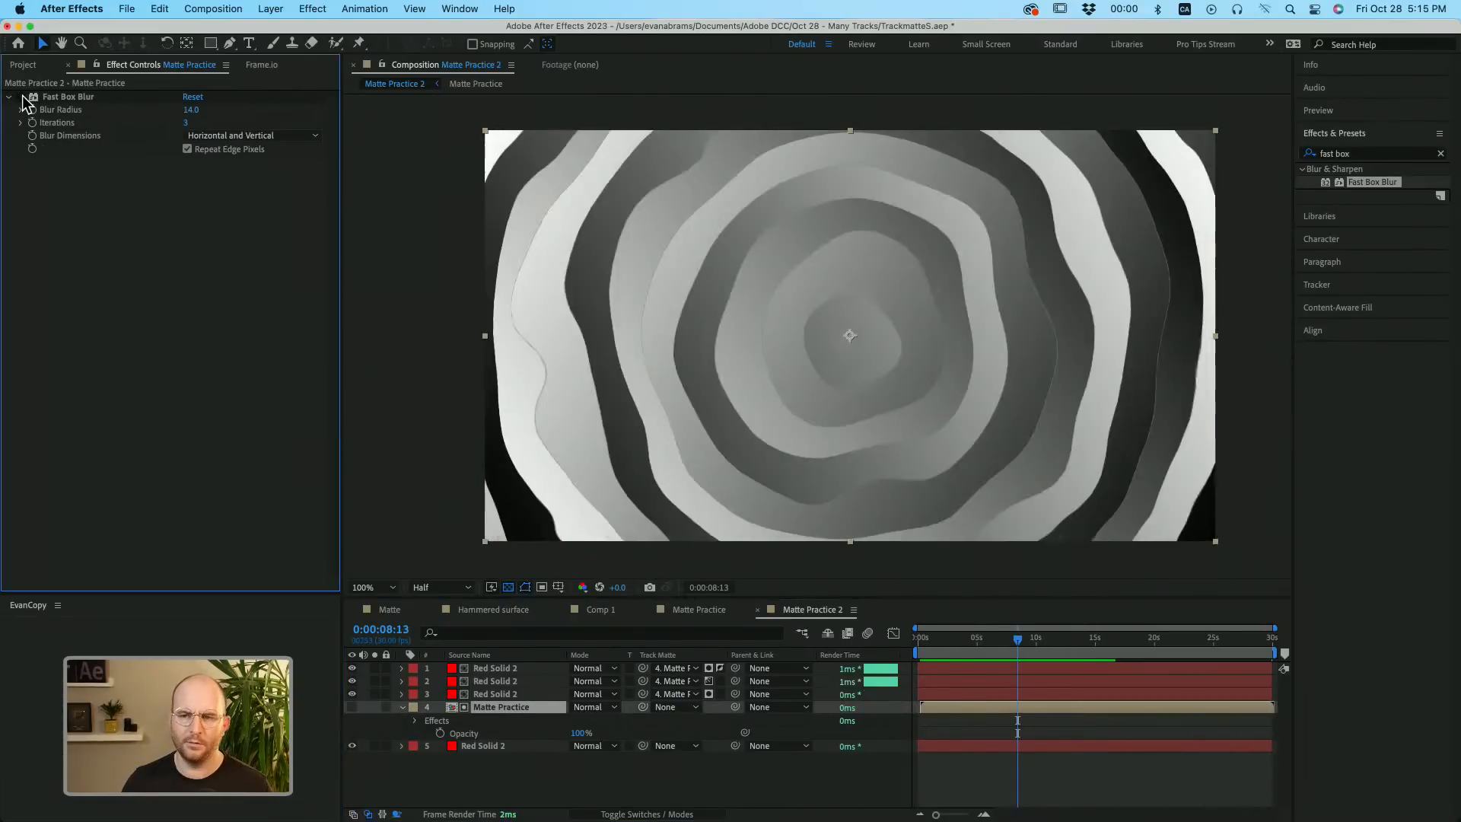
click(20, 96)
click(20, 97)
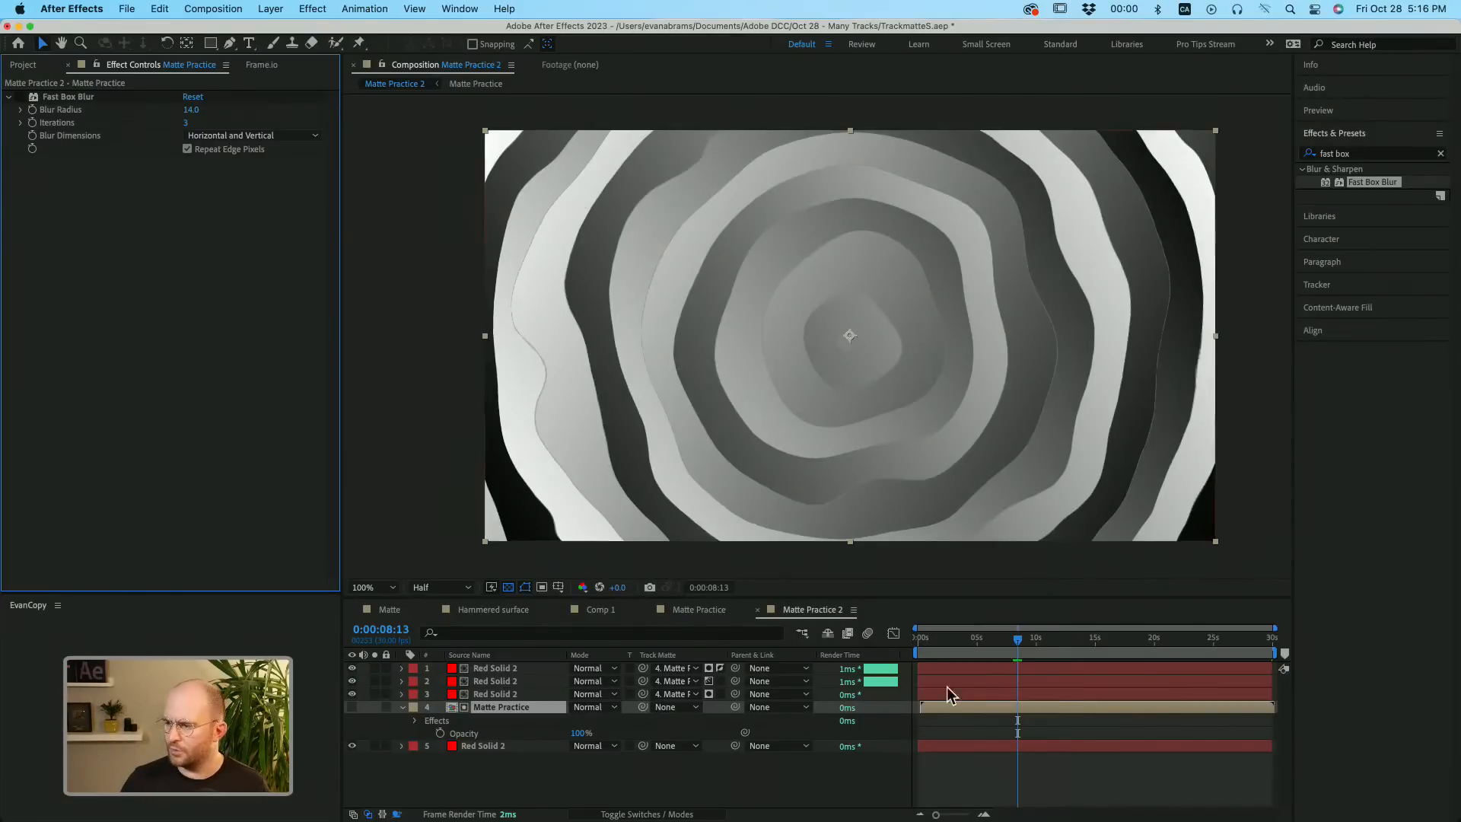
Open the nested Matte Practice composition and inspect its ring edges at 800% with the transparency grid off.
double_click(959, 705)
scroll(647, 287, up, 2)
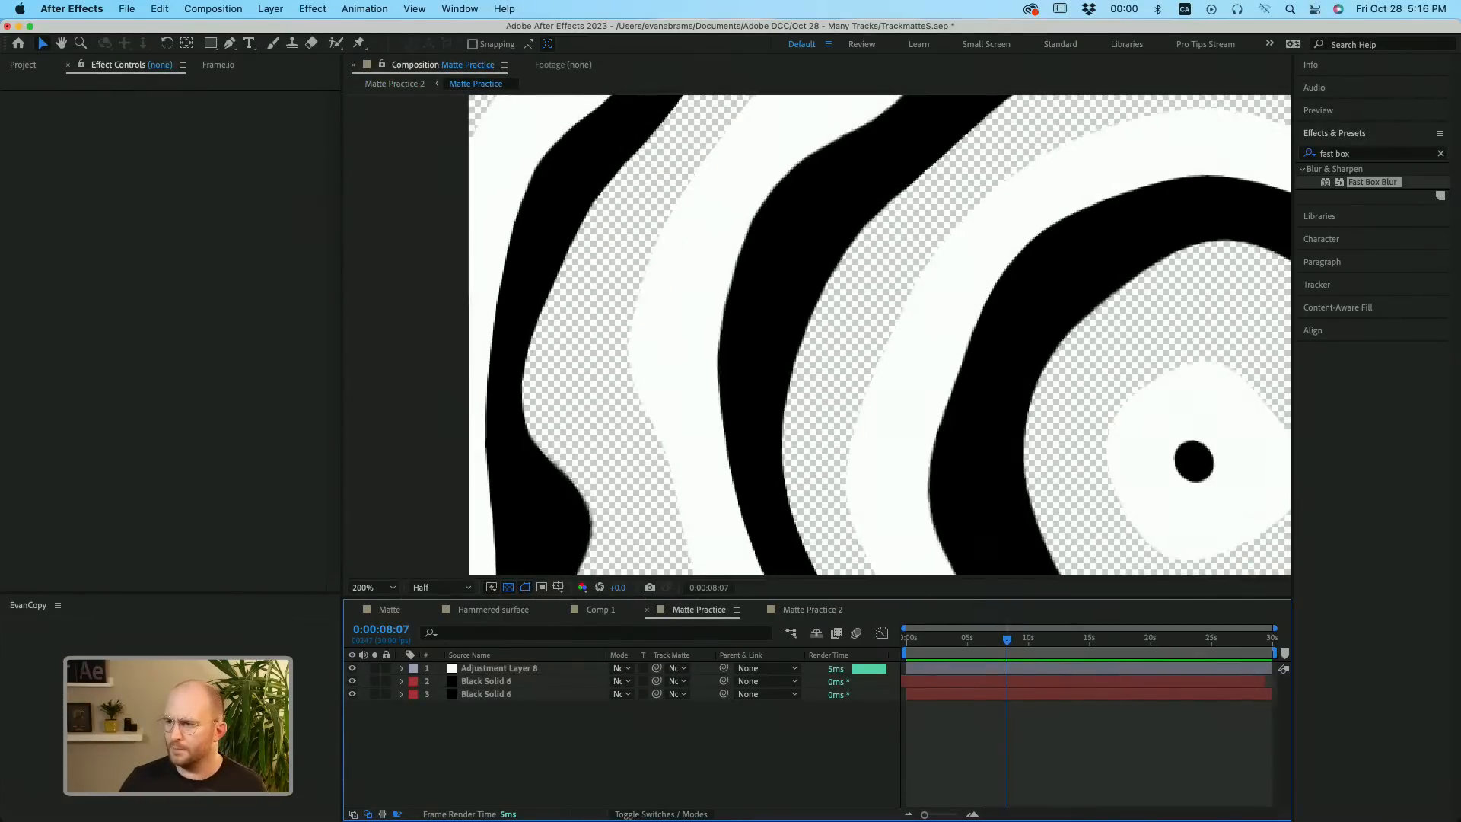
scroll(685, 183, up, 3)
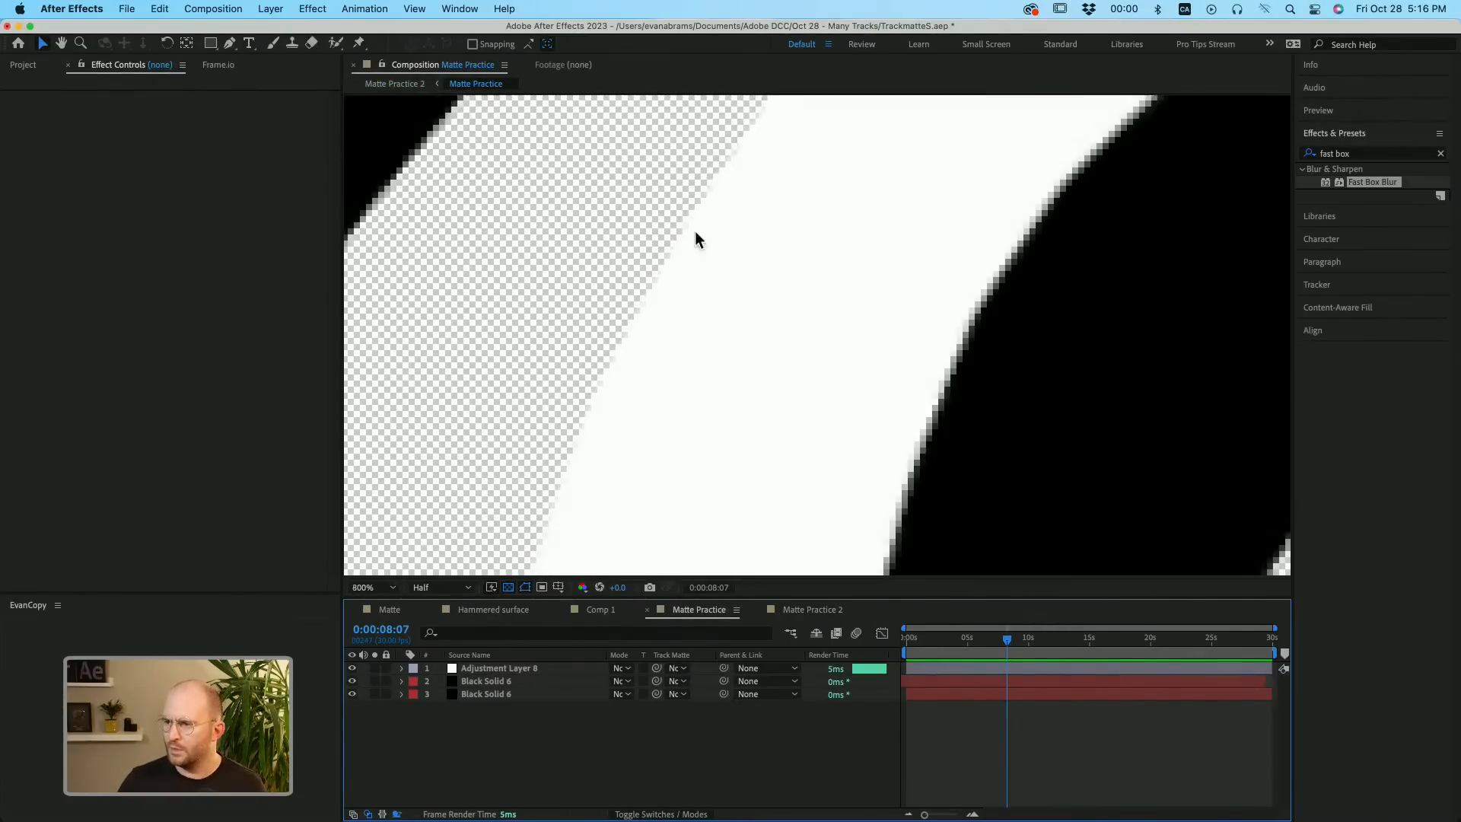
click(510, 591)
click(512, 589)
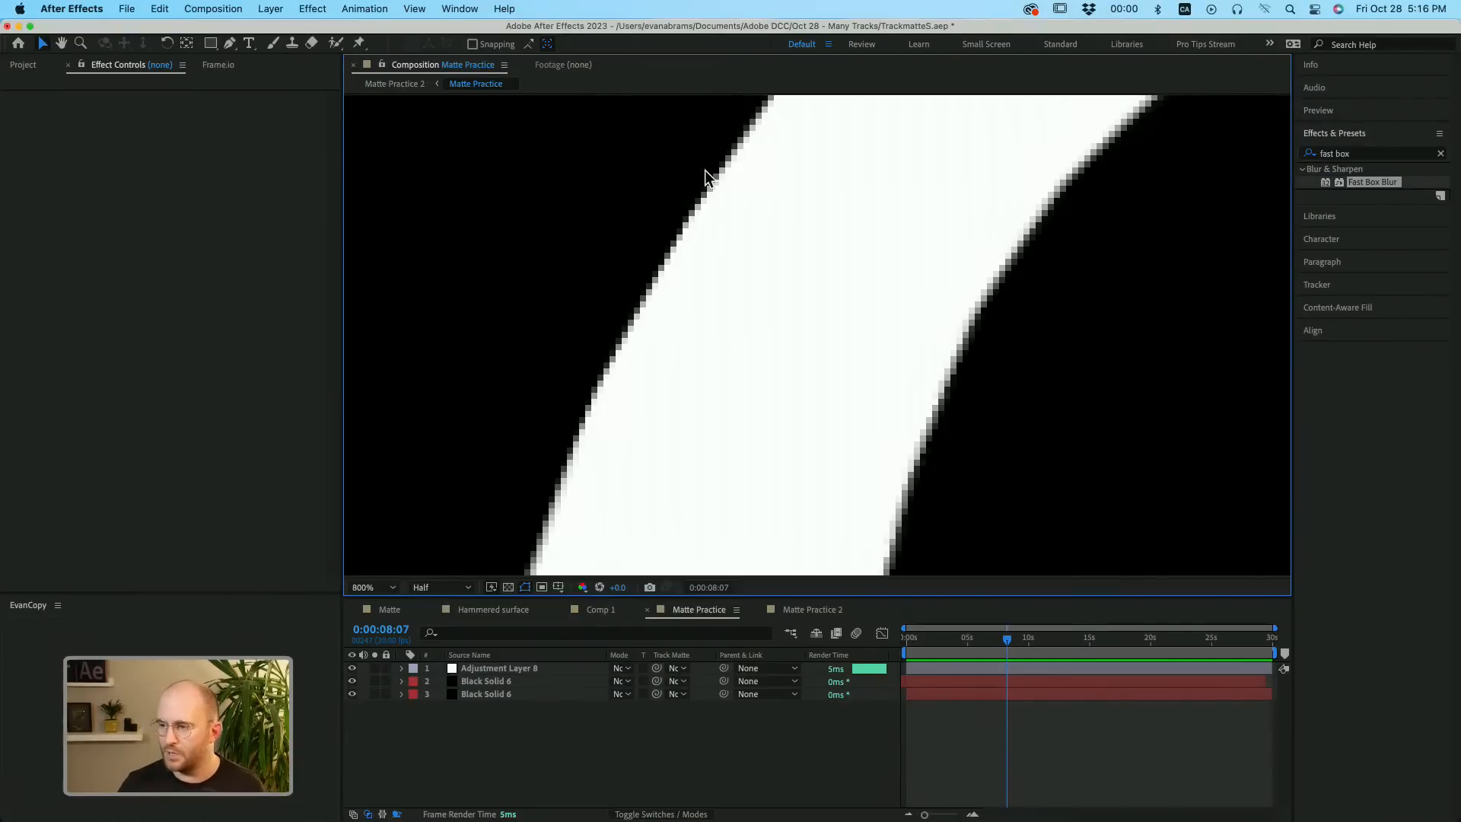
Return to the Matte Practice 2 composition and examine the seams between the unblurred rings at 400%.
key(Tab)
click(732, 728)
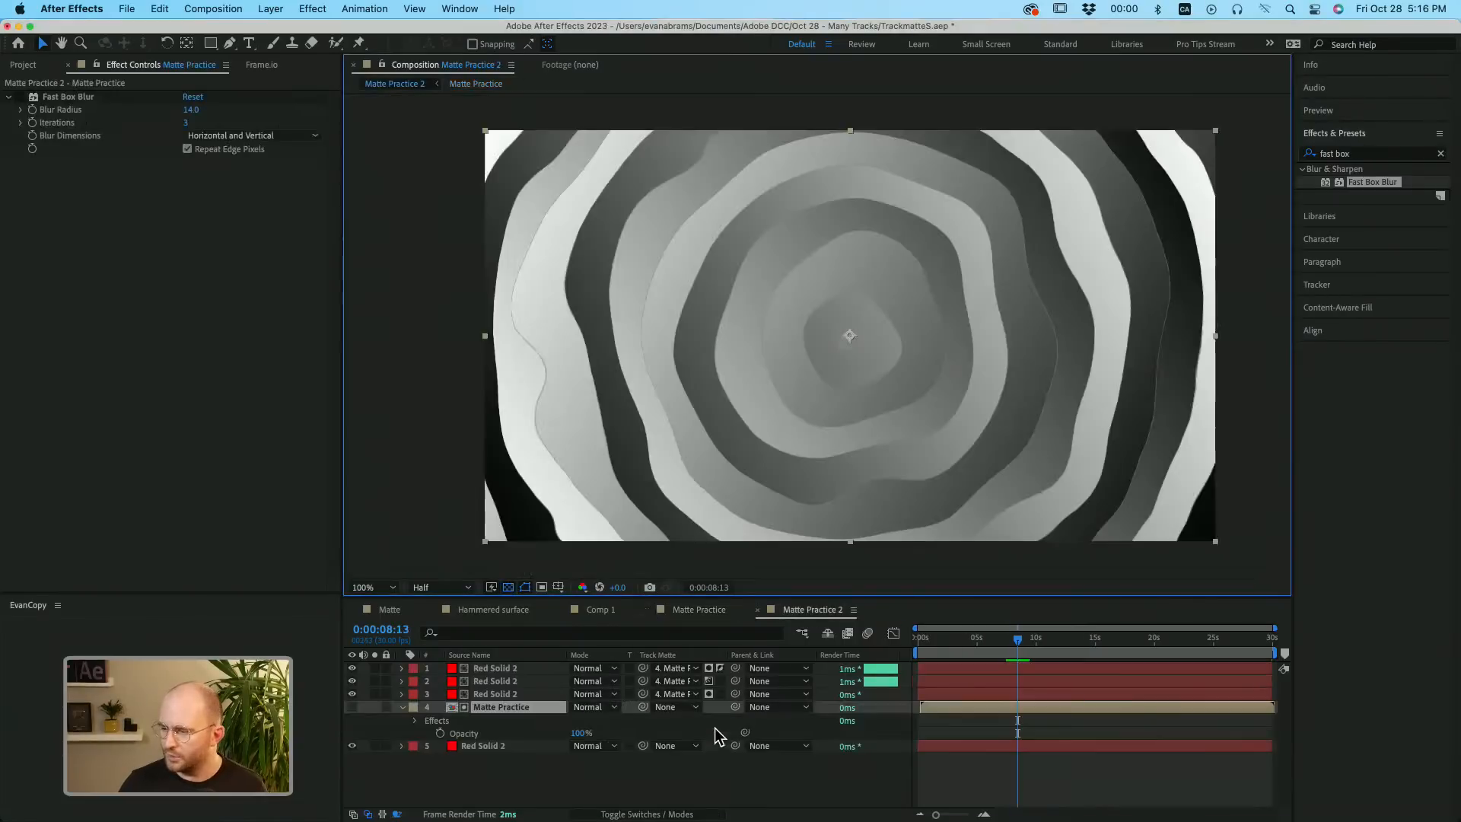
scroll(514, 303, up, 4)
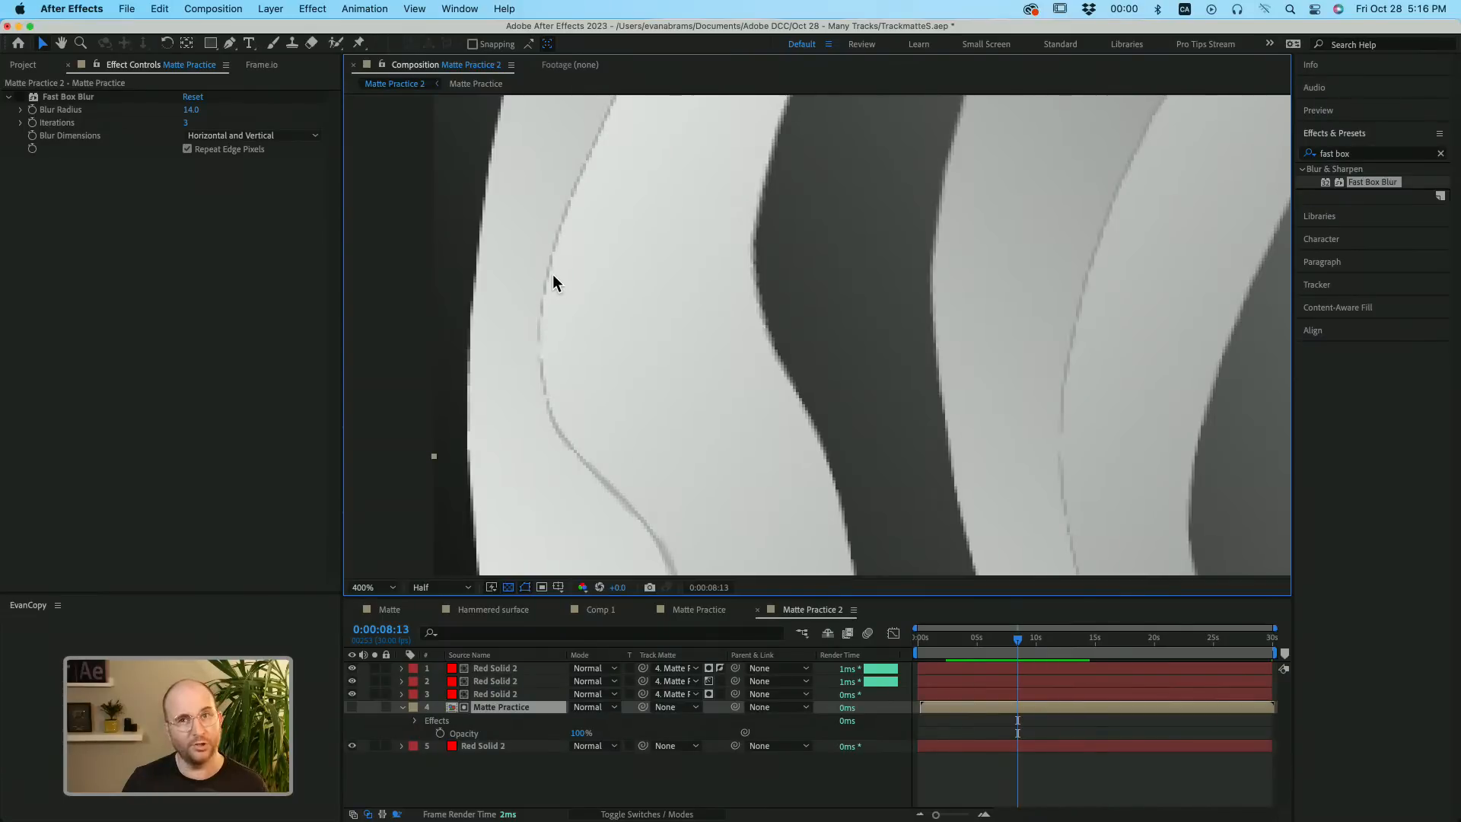
scroll(552, 280, down, 4)
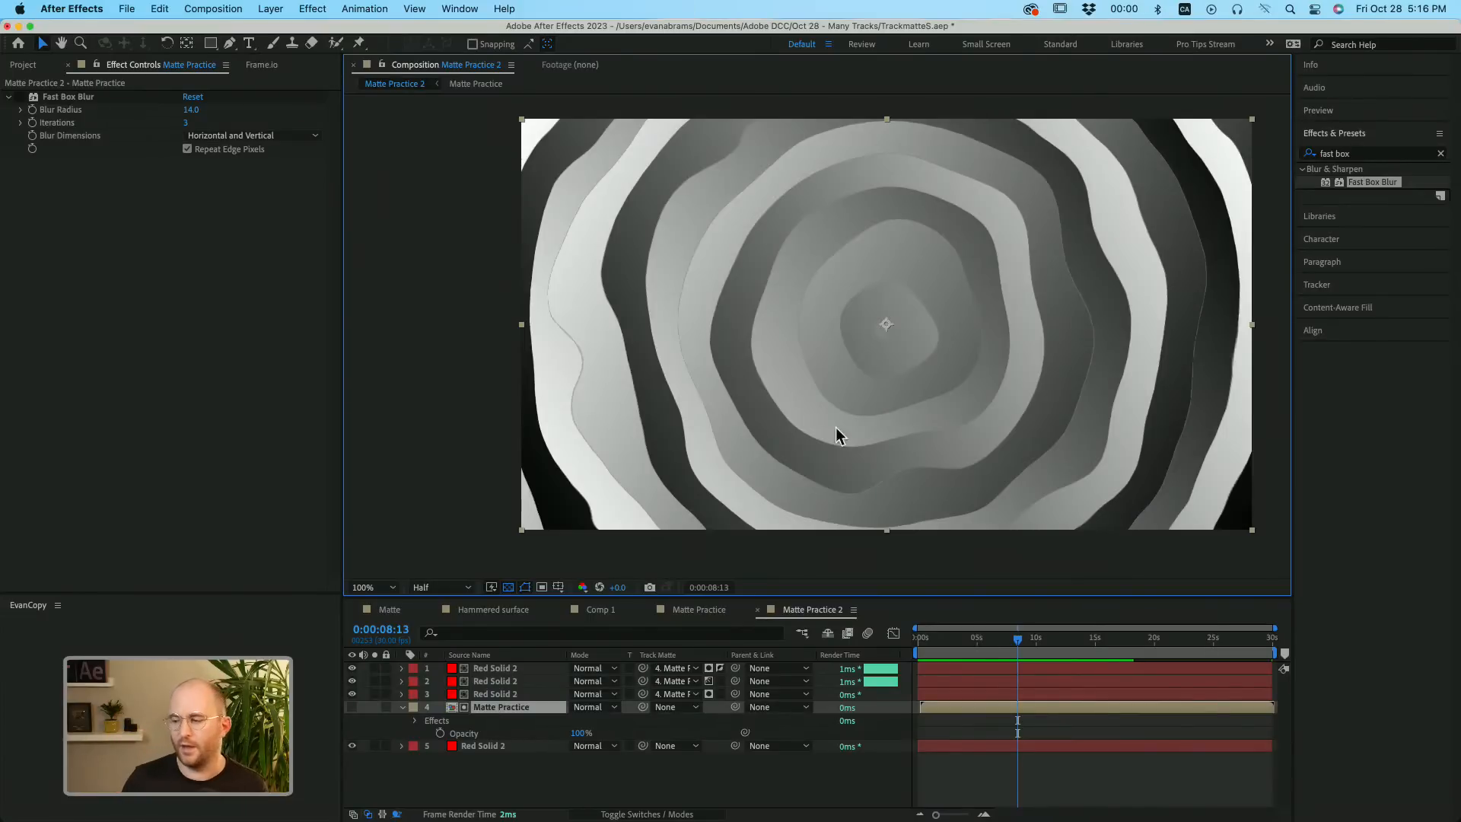
Re-enable the Fast Box Blur on the Matte Practice layer and set its Blur Radius to 5.
click(496, 712)
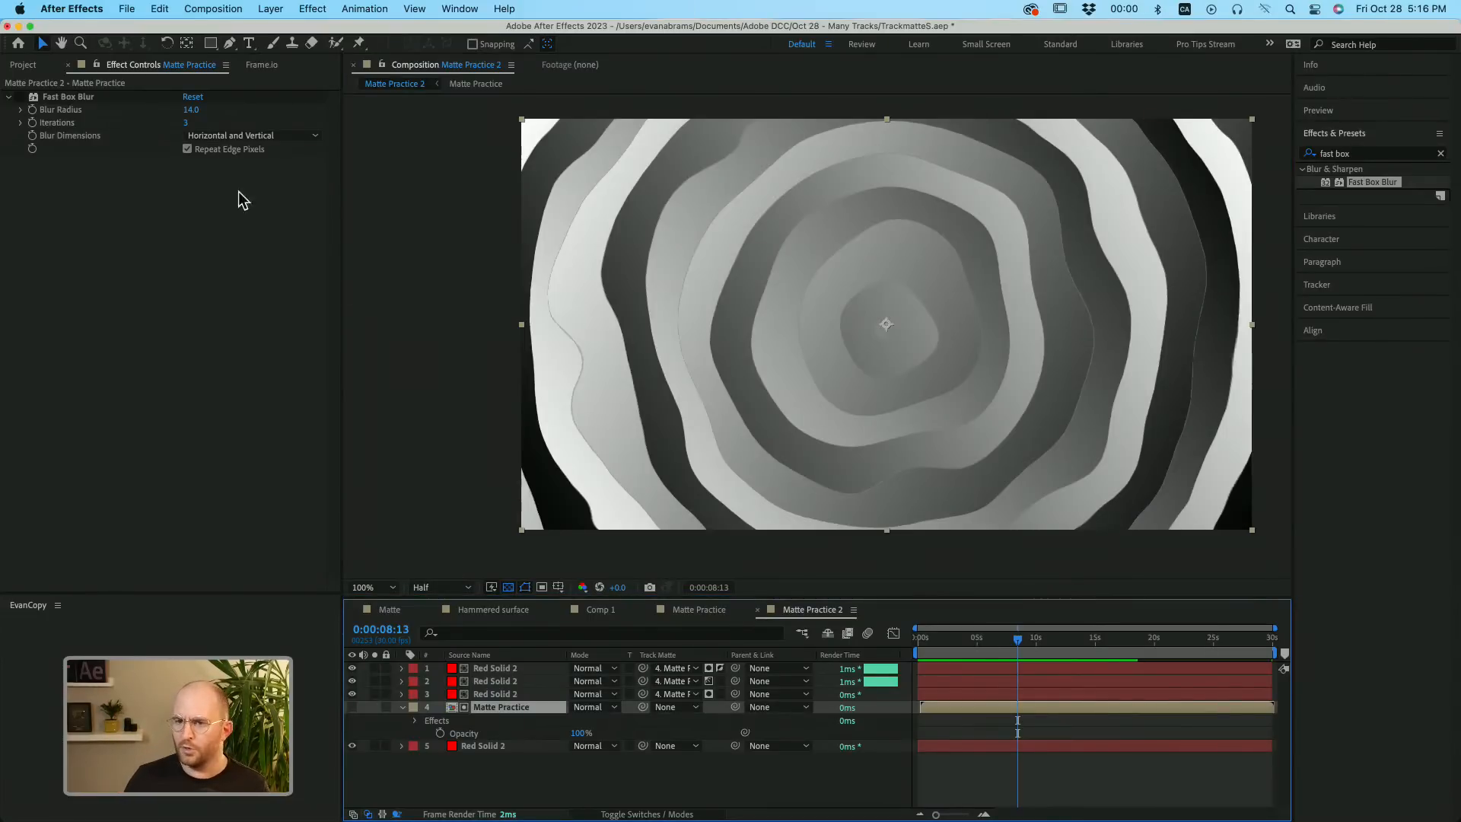
click(62, 97)
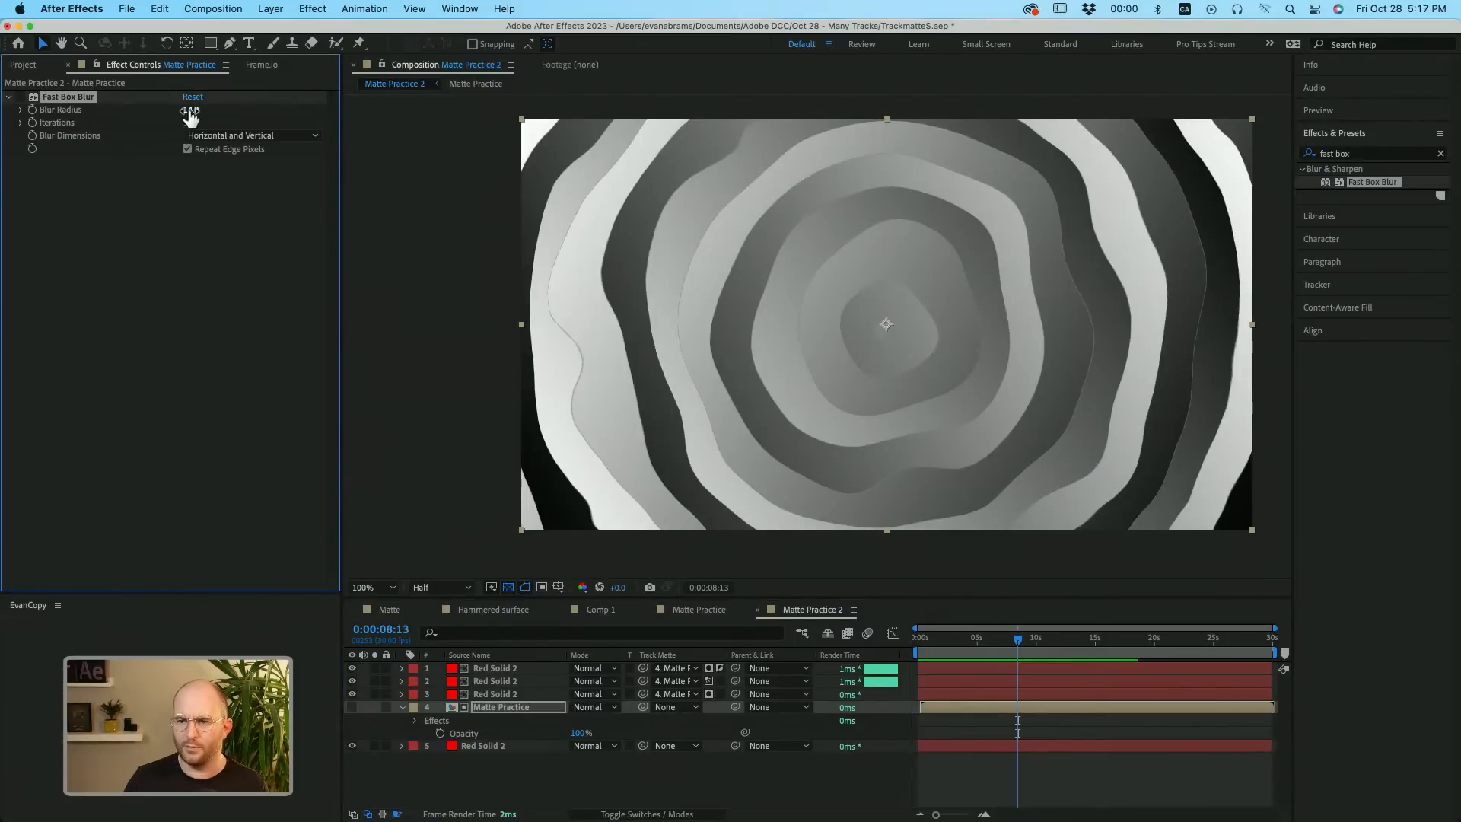
click(19, 97)
click(190, 109)
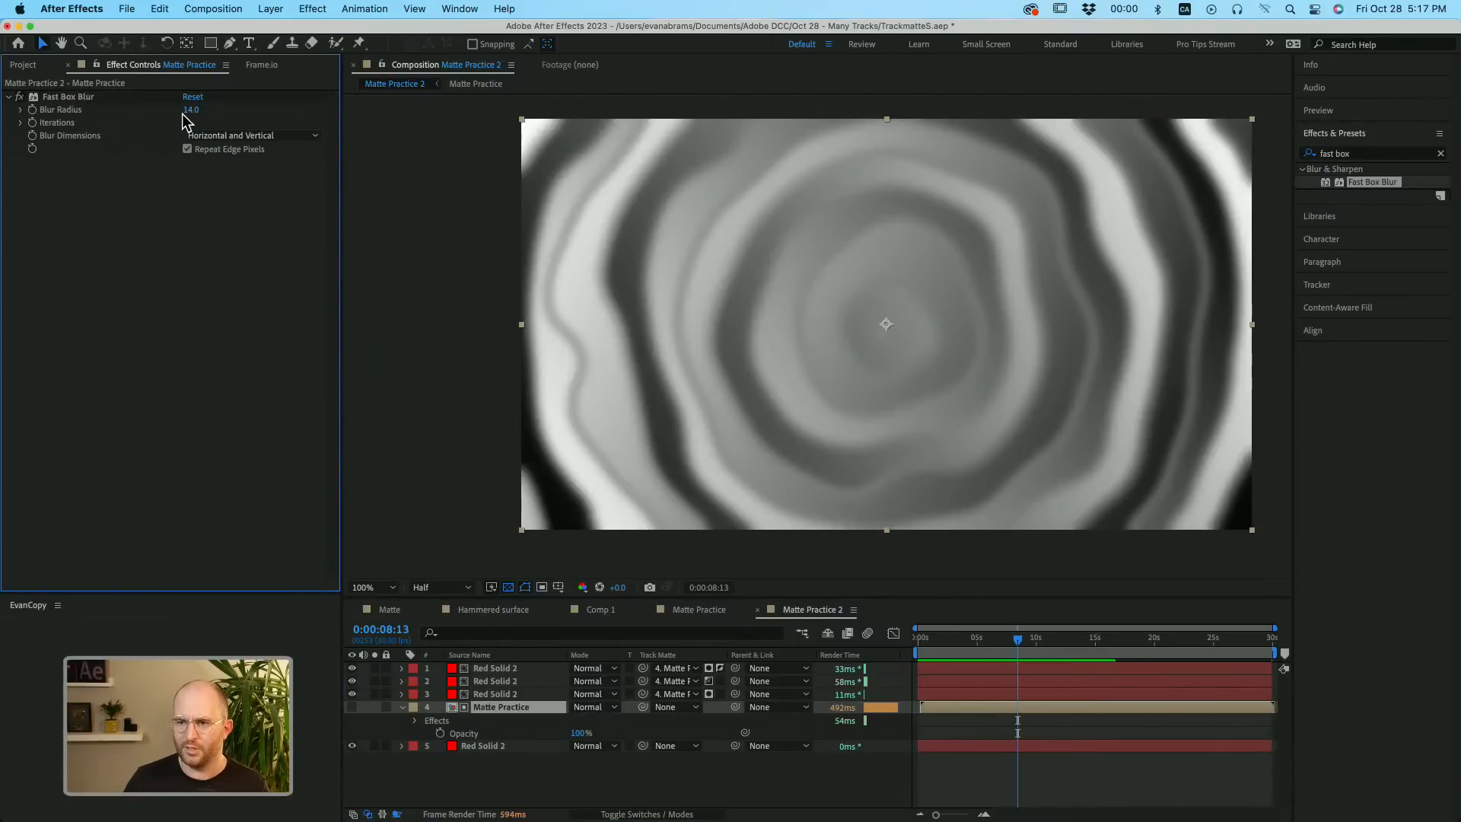
text(5)
key(Return)
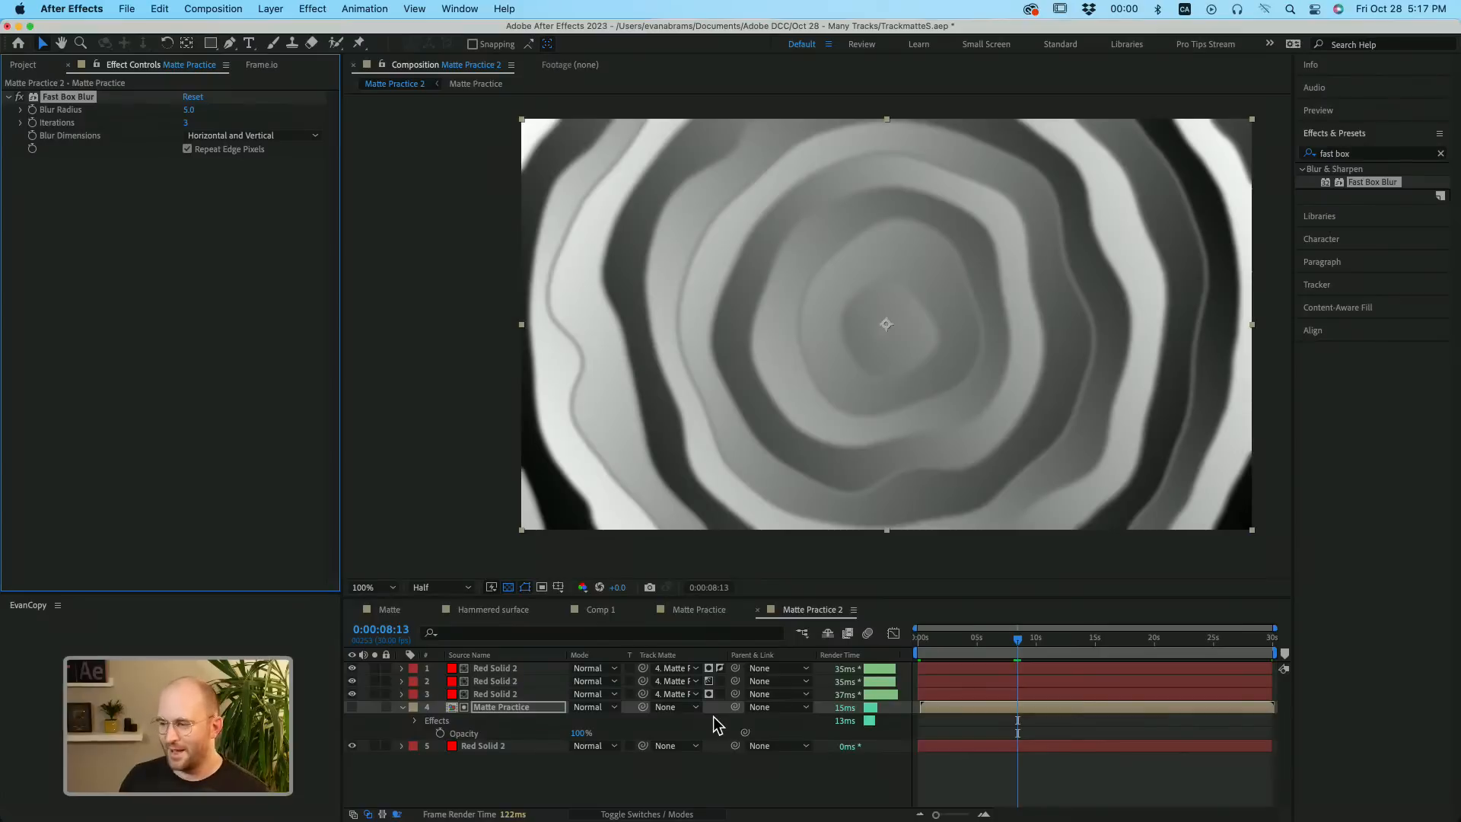
Collapse the Matte Practice layer's properties and review the layers in the stack.
click(402, 706)
click(541, 746)
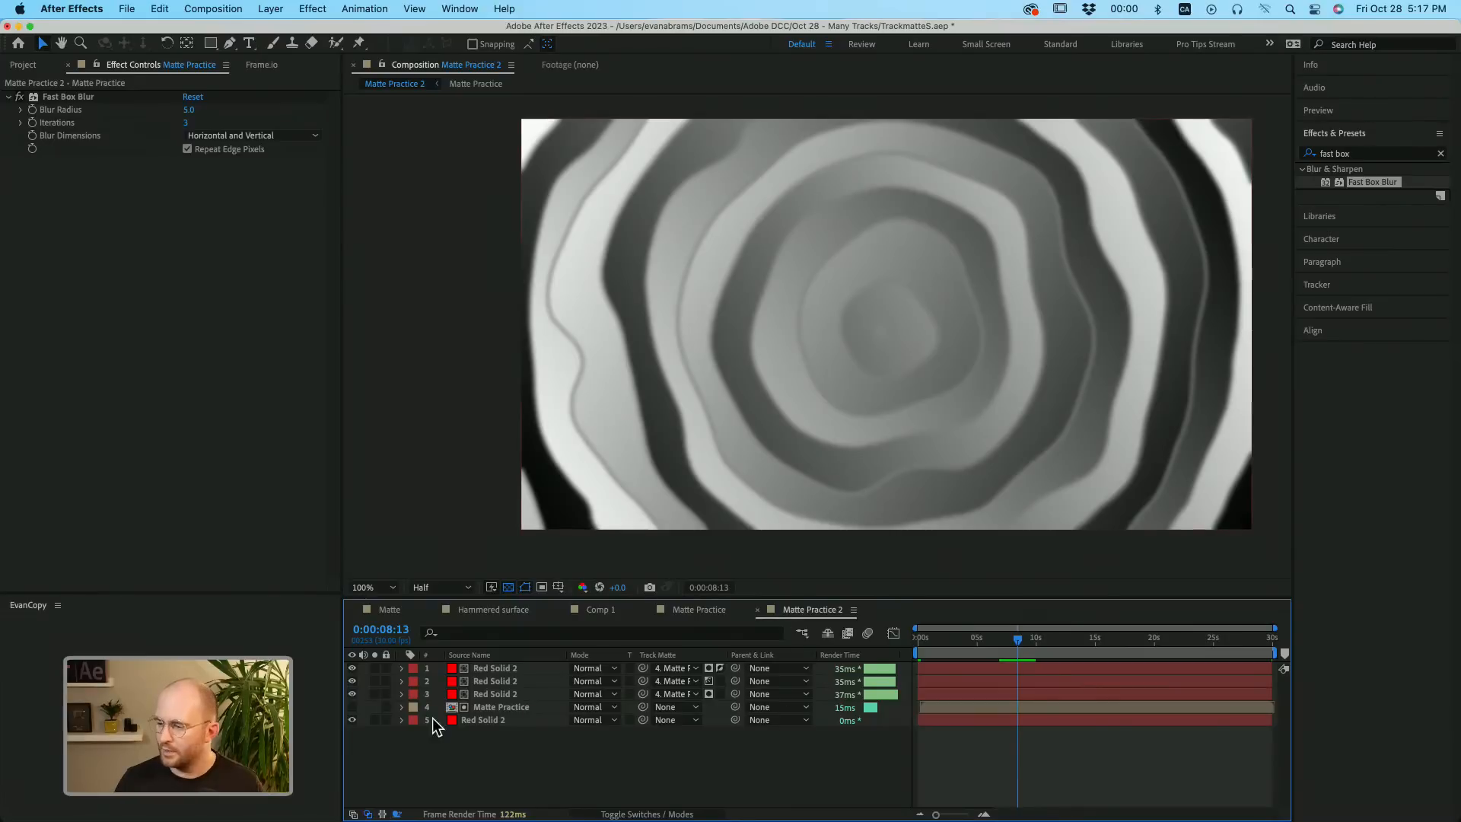
click(503, 707)
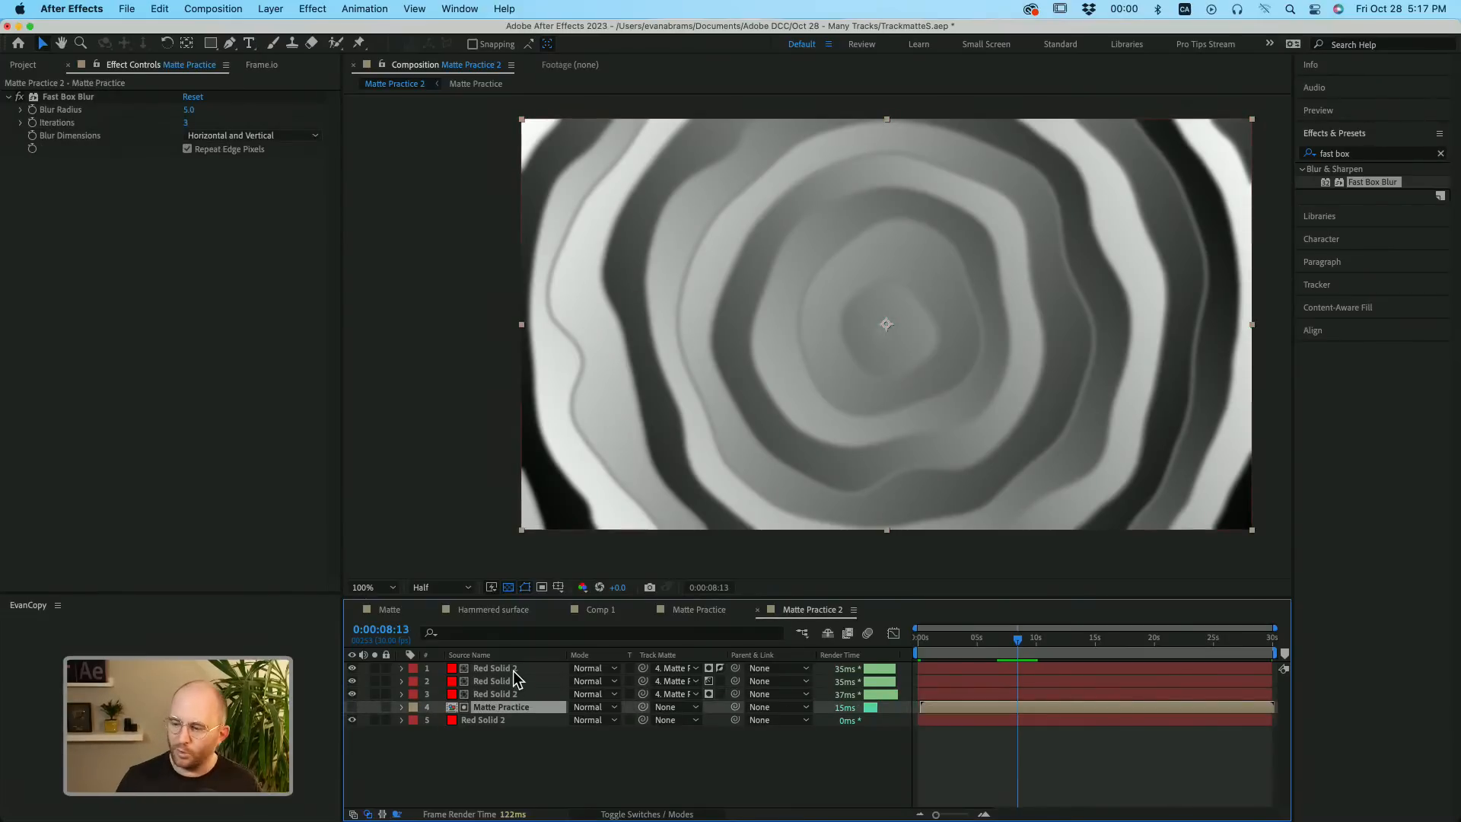
click(513, 670)
click(504, 747)
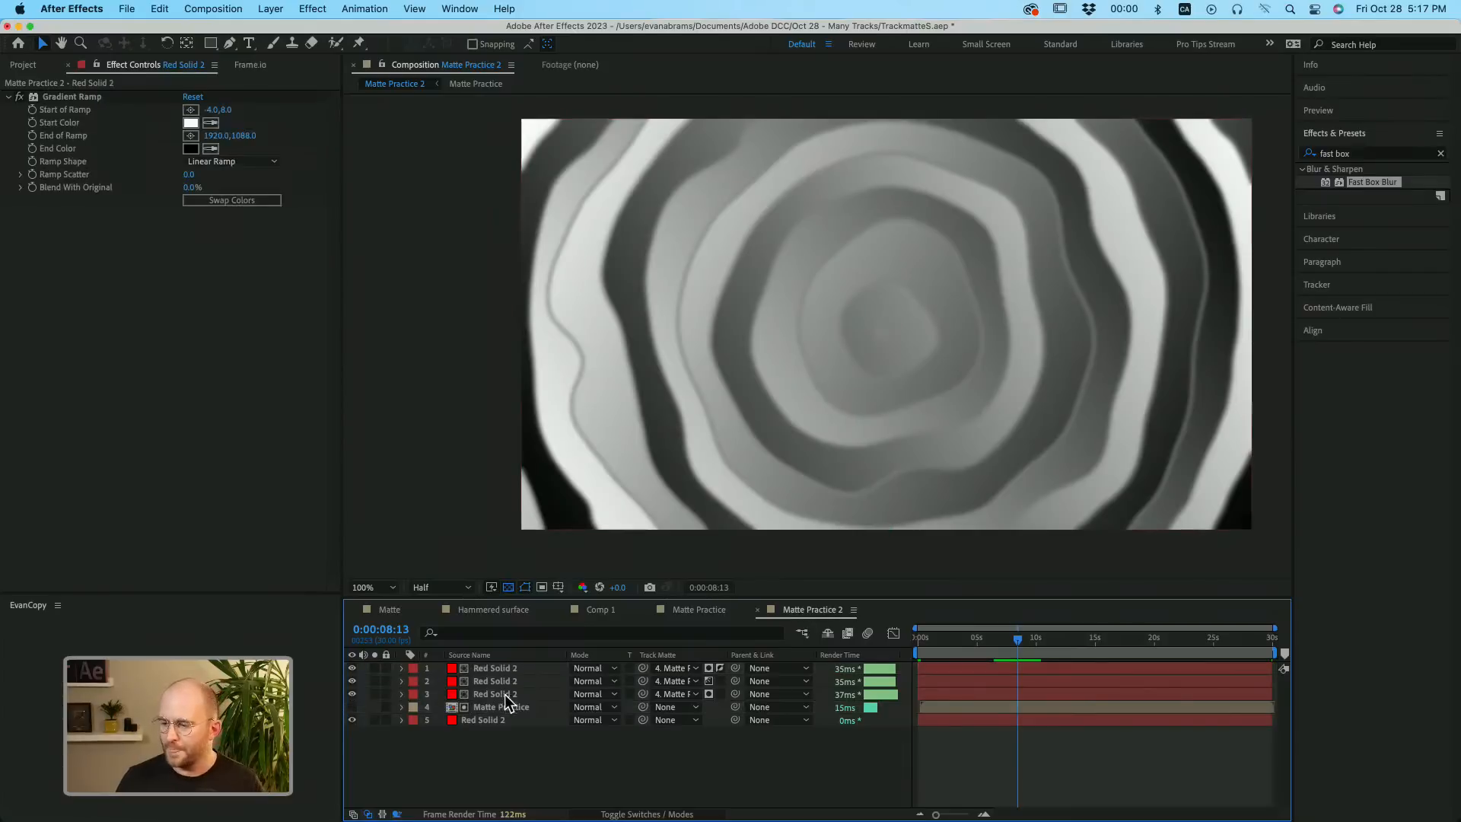
Recolor the top Red Solid 2 layer's Gradient Ramp with a red FF0000 start and a blue 000CFF end.
click(500, 670)
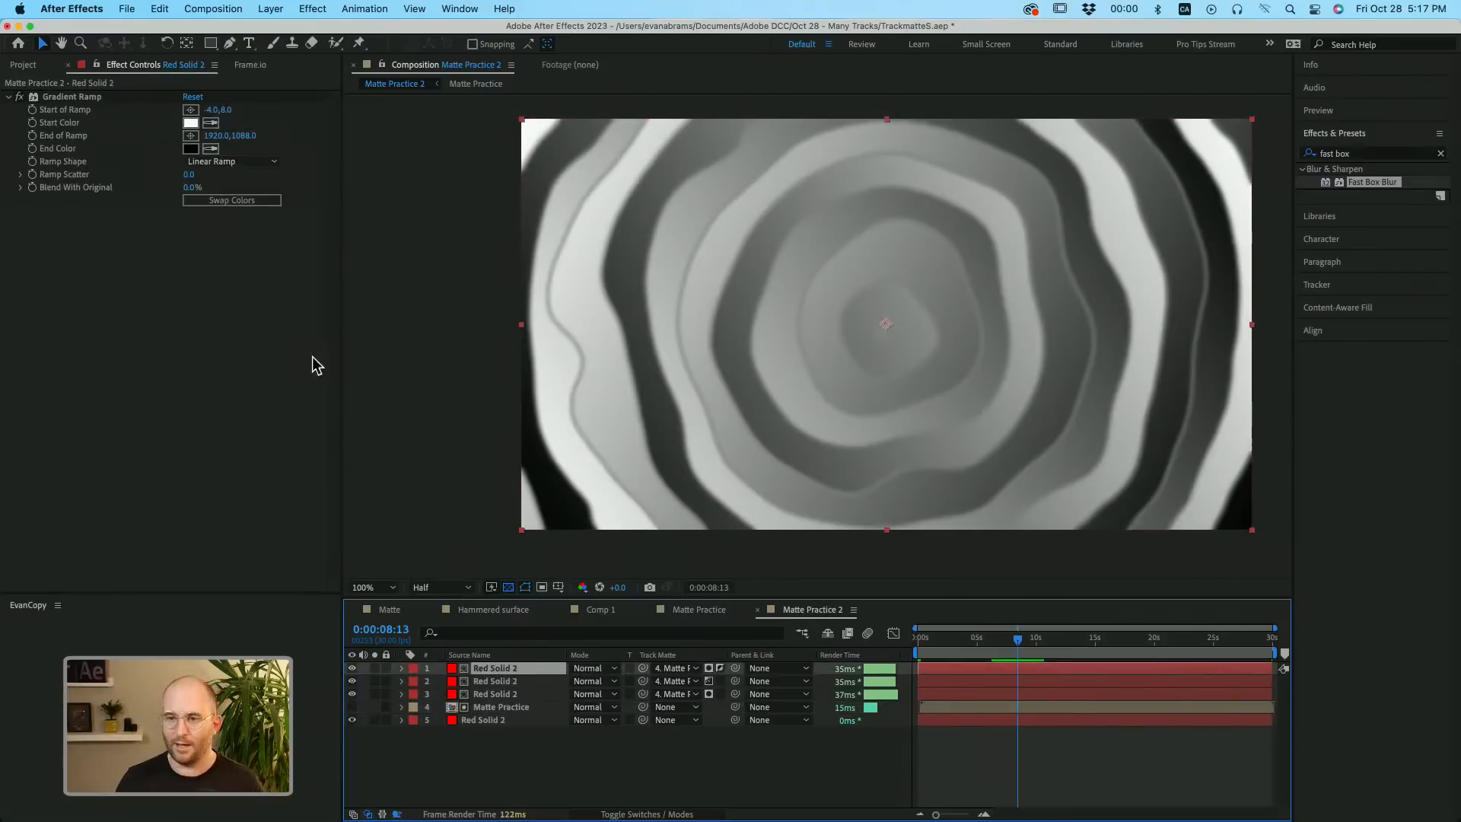
click(190, 123)
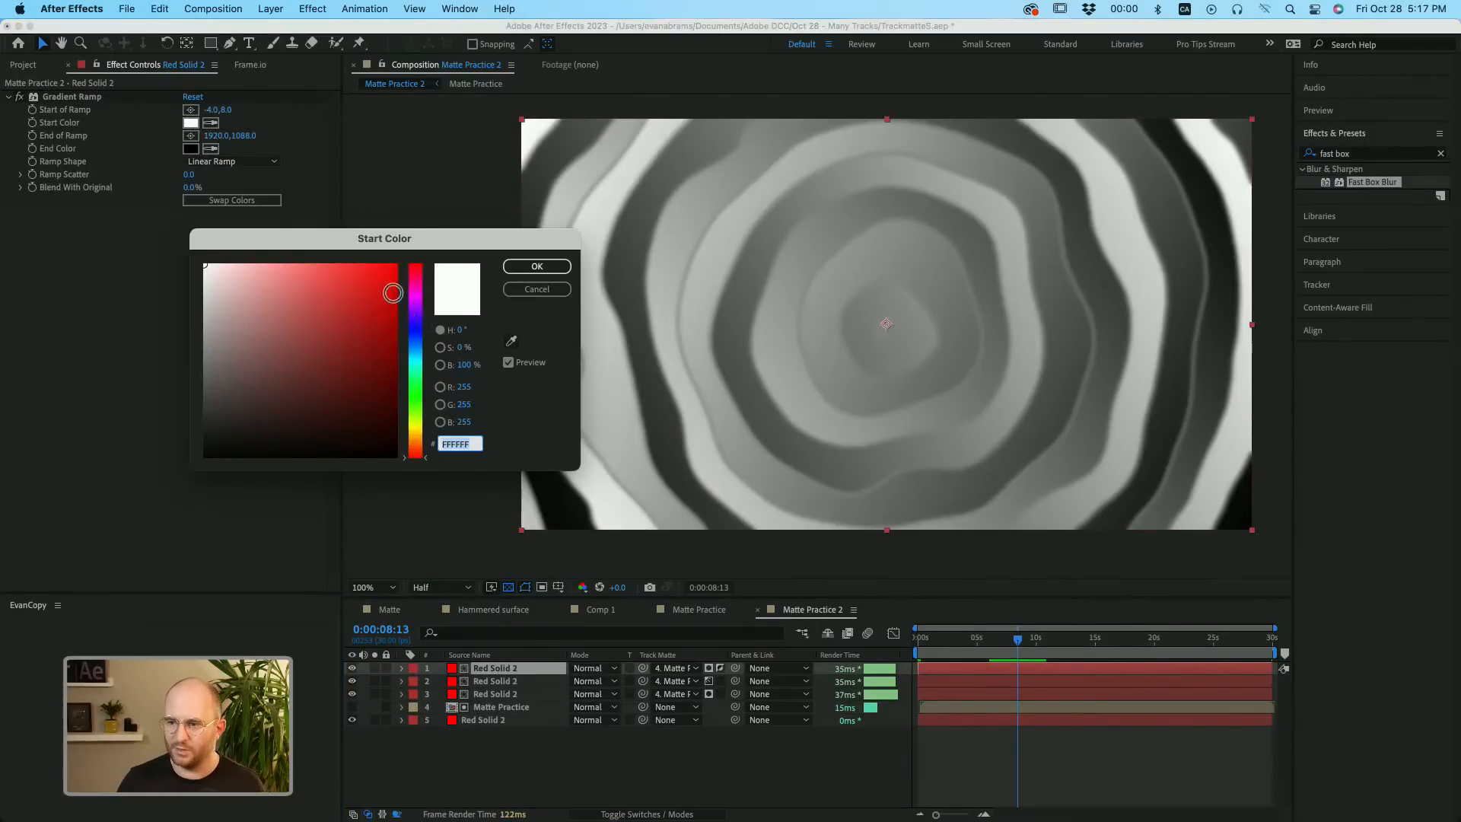
click(396, 265)
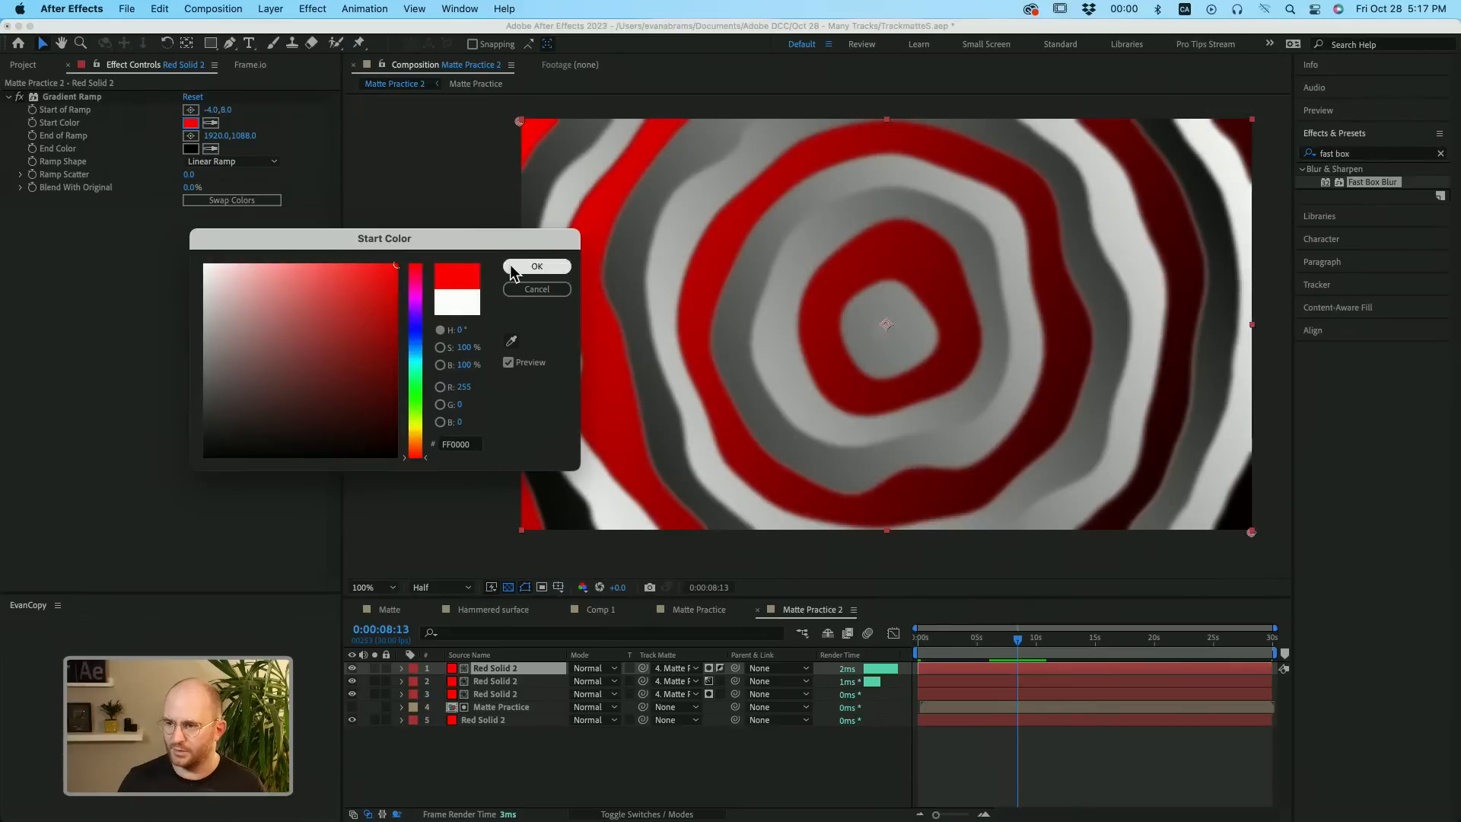
click(537, 266)
click(191, 148)
drag(418, 441, 418, 330)
click(374, 308)
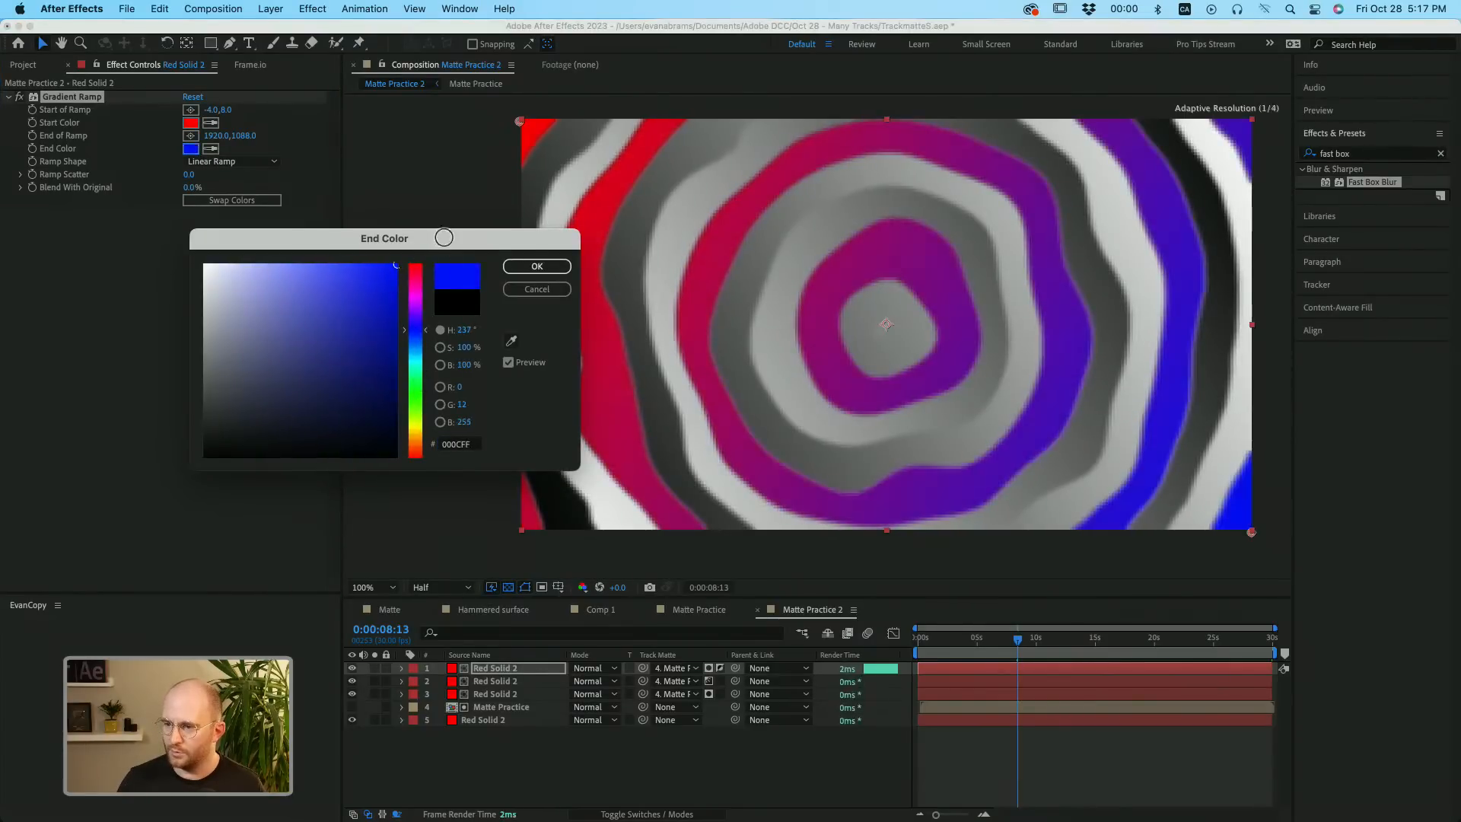
click(536, 266)
Recolor the second Red Solid 2 layer's Gradient Ramp with a purple BE00FF start and a magenta FF00C4 end.
scroll(828, 258, down, 2)
drag(687, 197, 656, 208)
click(513, 685)
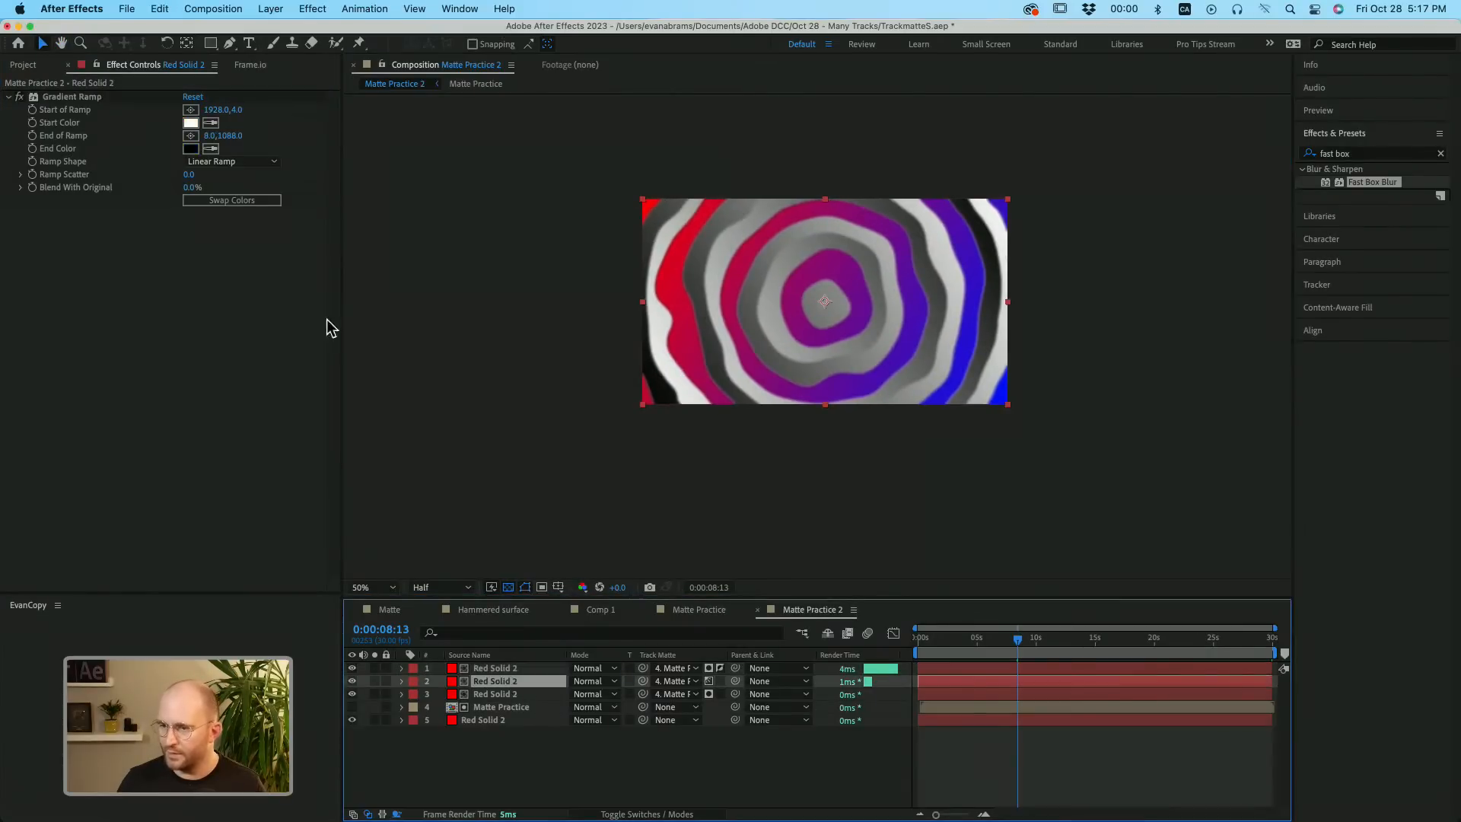
click(191, 123)
drag(393, 286, 396, 266)
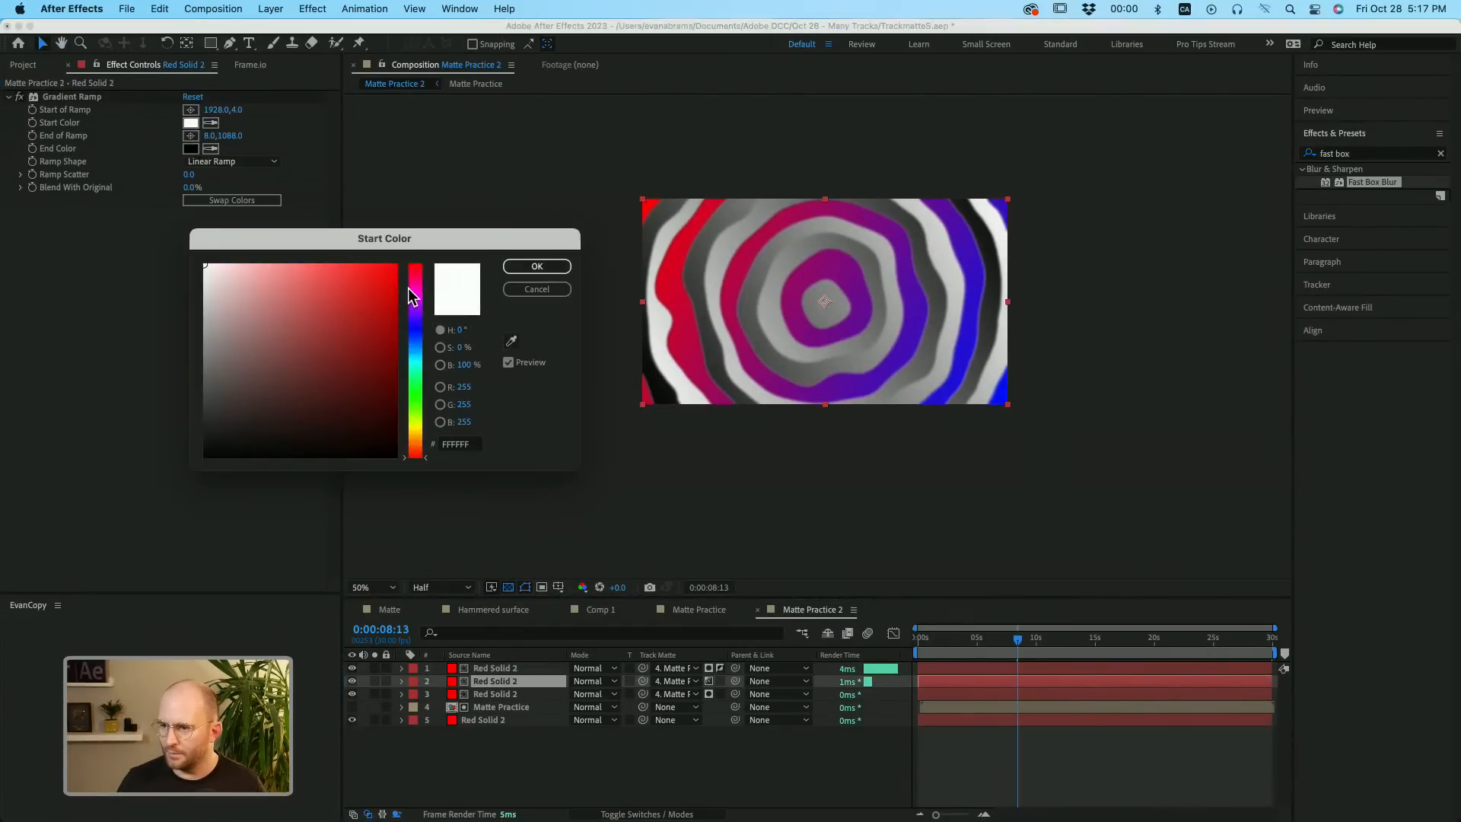
click(414, 304)
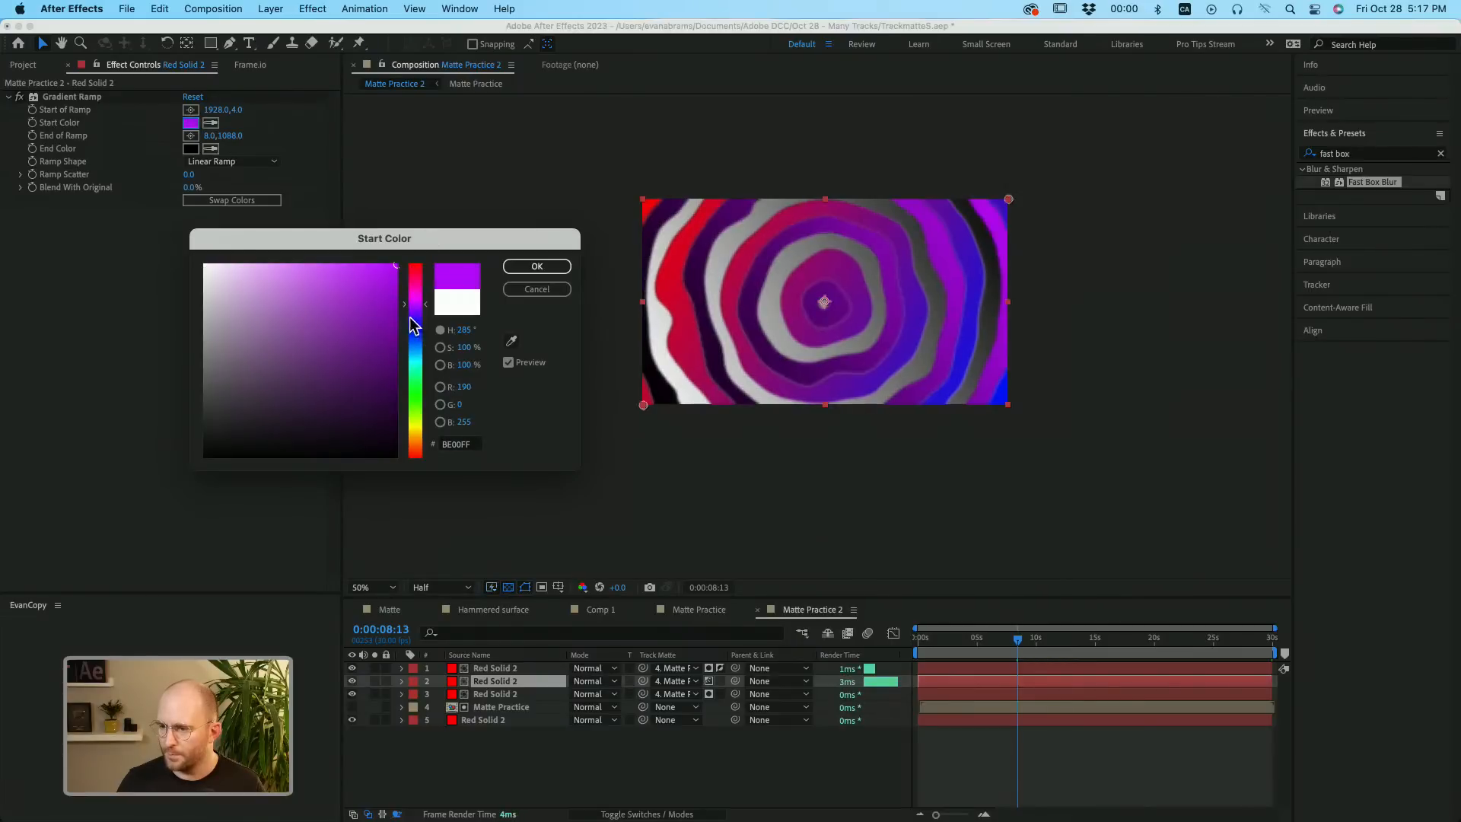
click(541, 268)
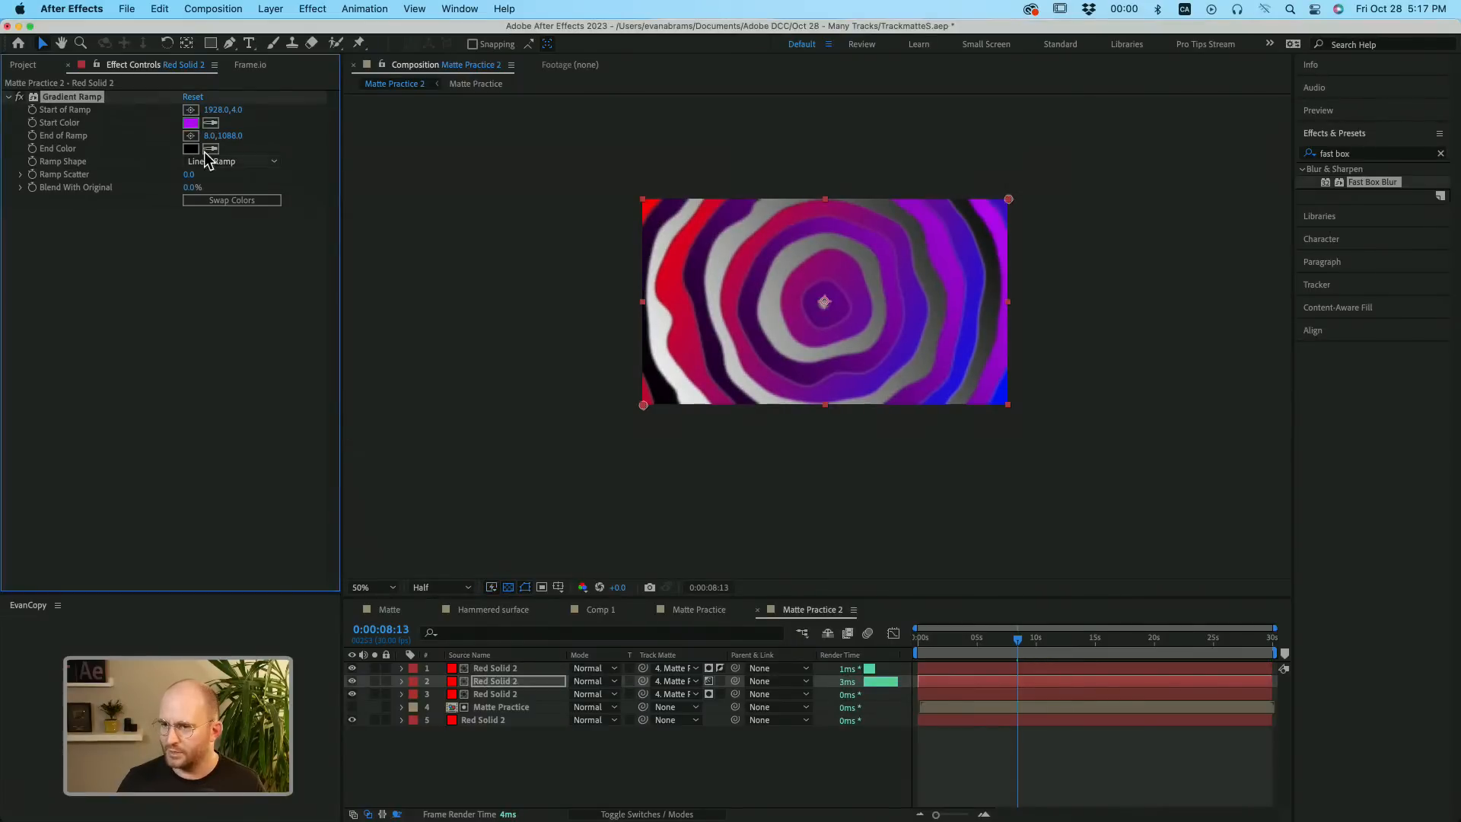
click(191, 148)
click(416, 297)
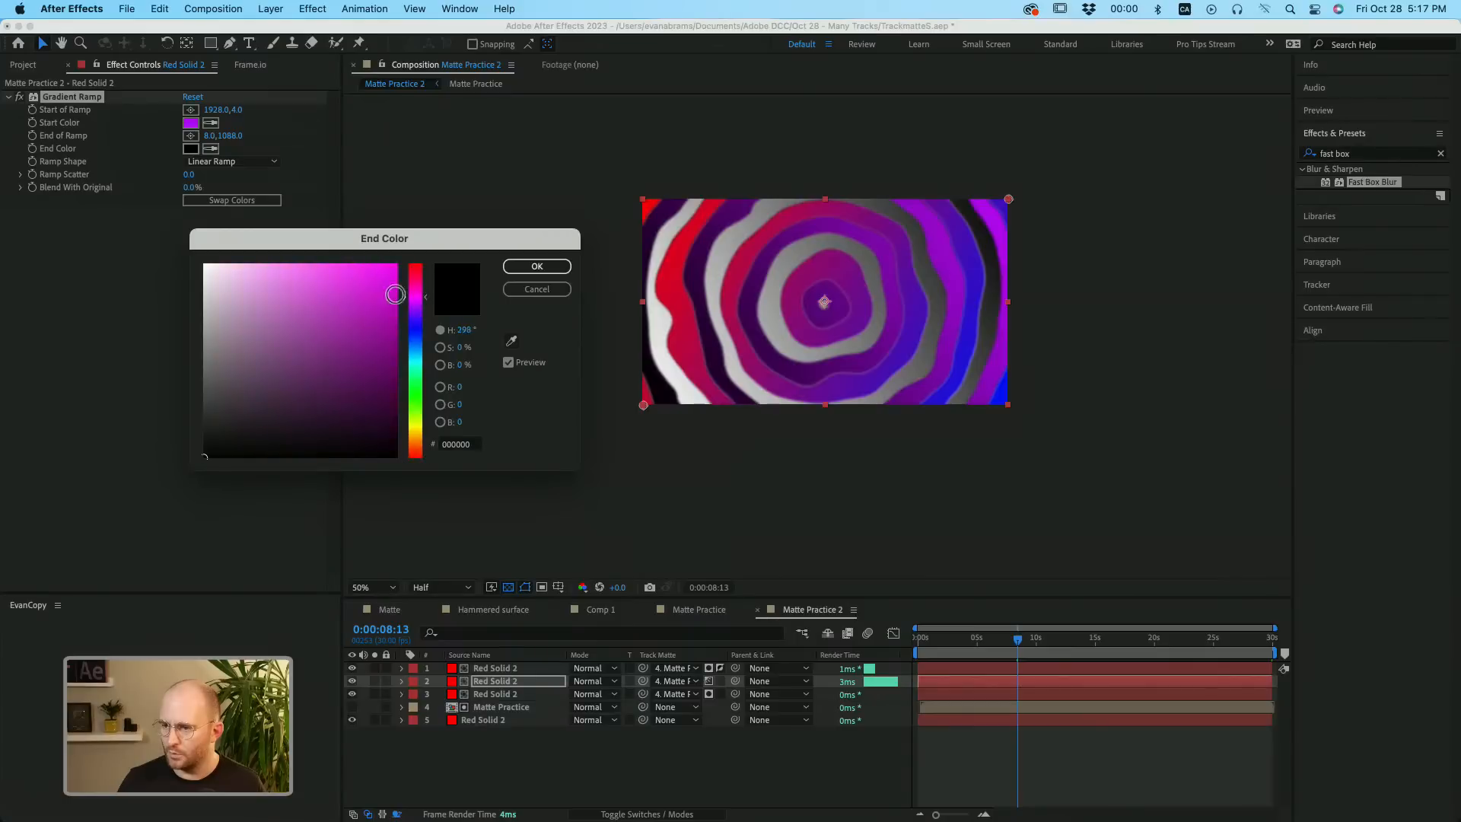
mouse_move(395, 294)
mouse_down()
mouse_move(397, 266)
mouse_move(412, 359)
mouse_move(416, 289)
mouse_up()
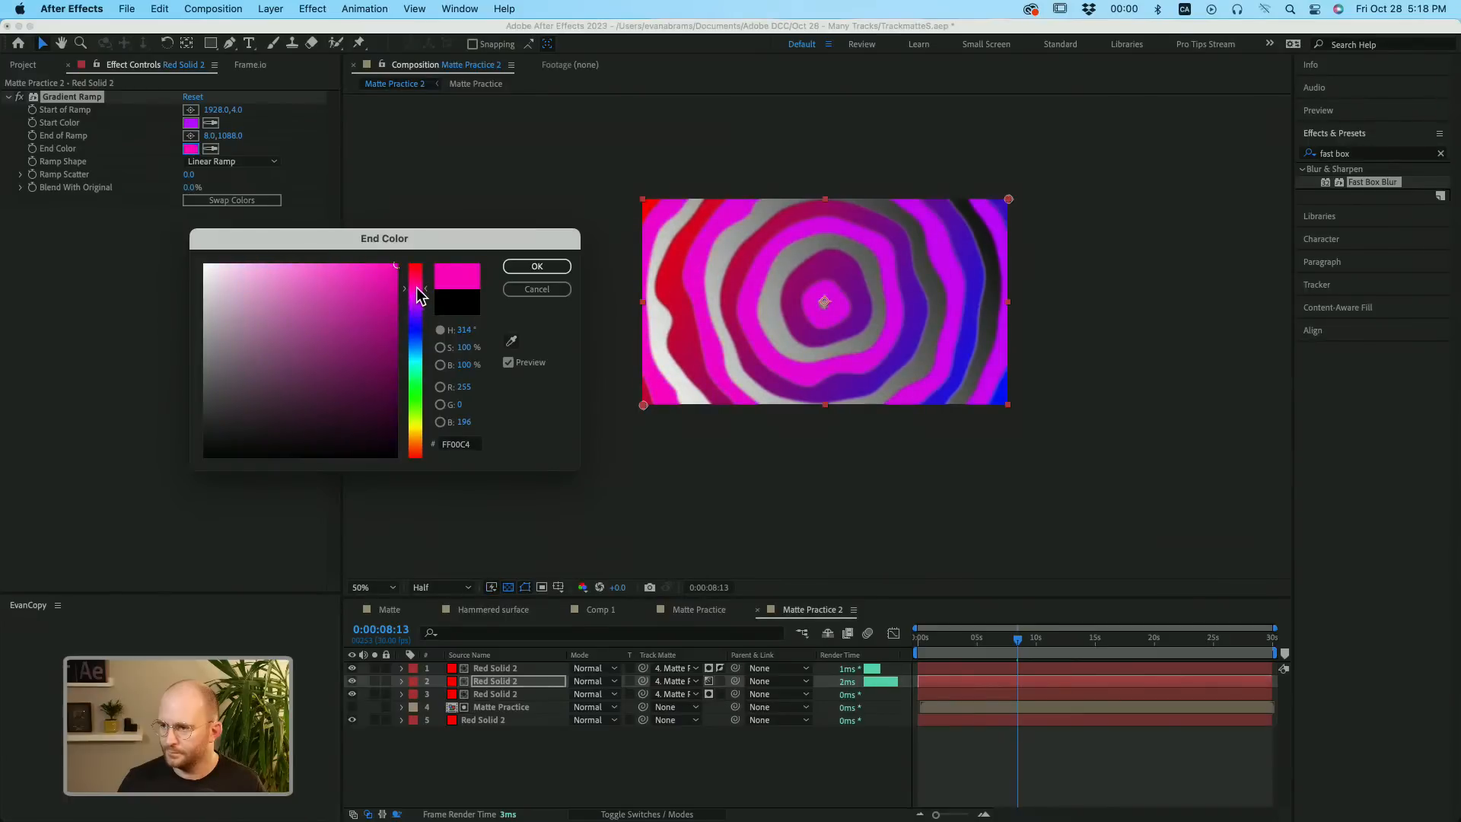
click(516, 266)
Set the top Red Solid 2 layer's blending mode to Add.
click(590, 668)
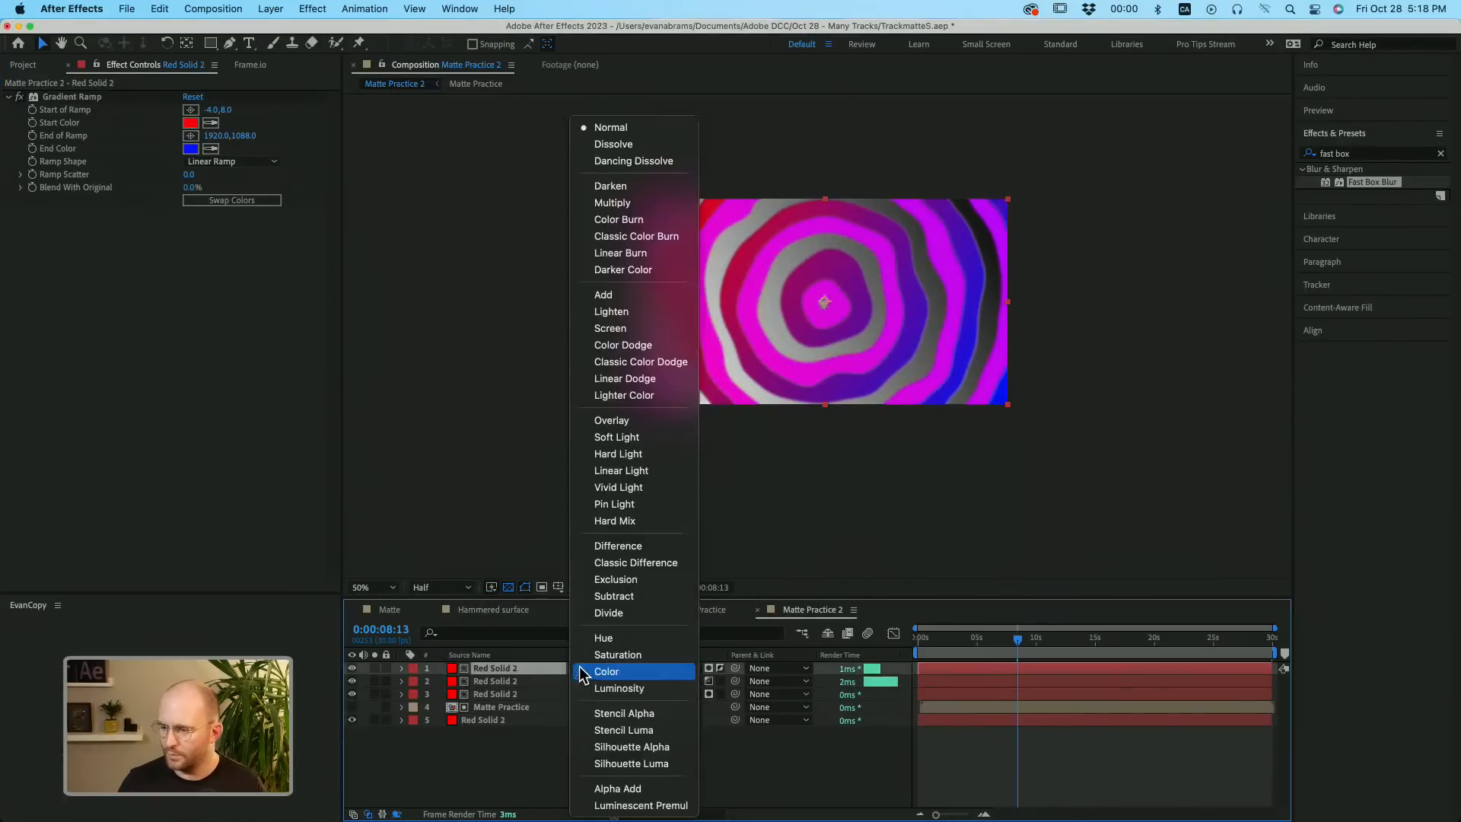
click(635, 297)
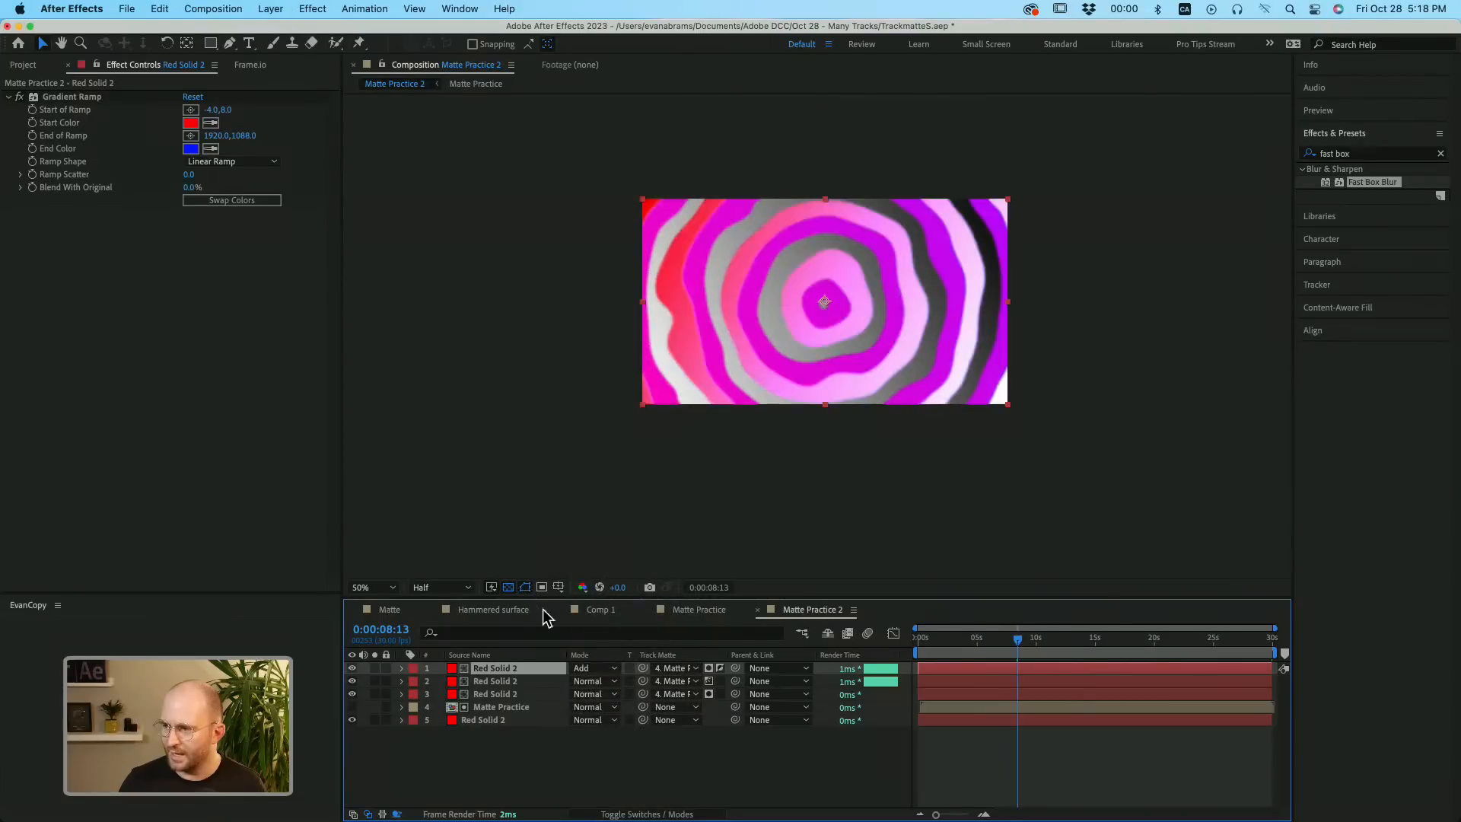
Try the Screen and Overlay blending modes on the top Red Solid 2 layer, and check Overlay around 0:00:11:00.
click(582, 669)
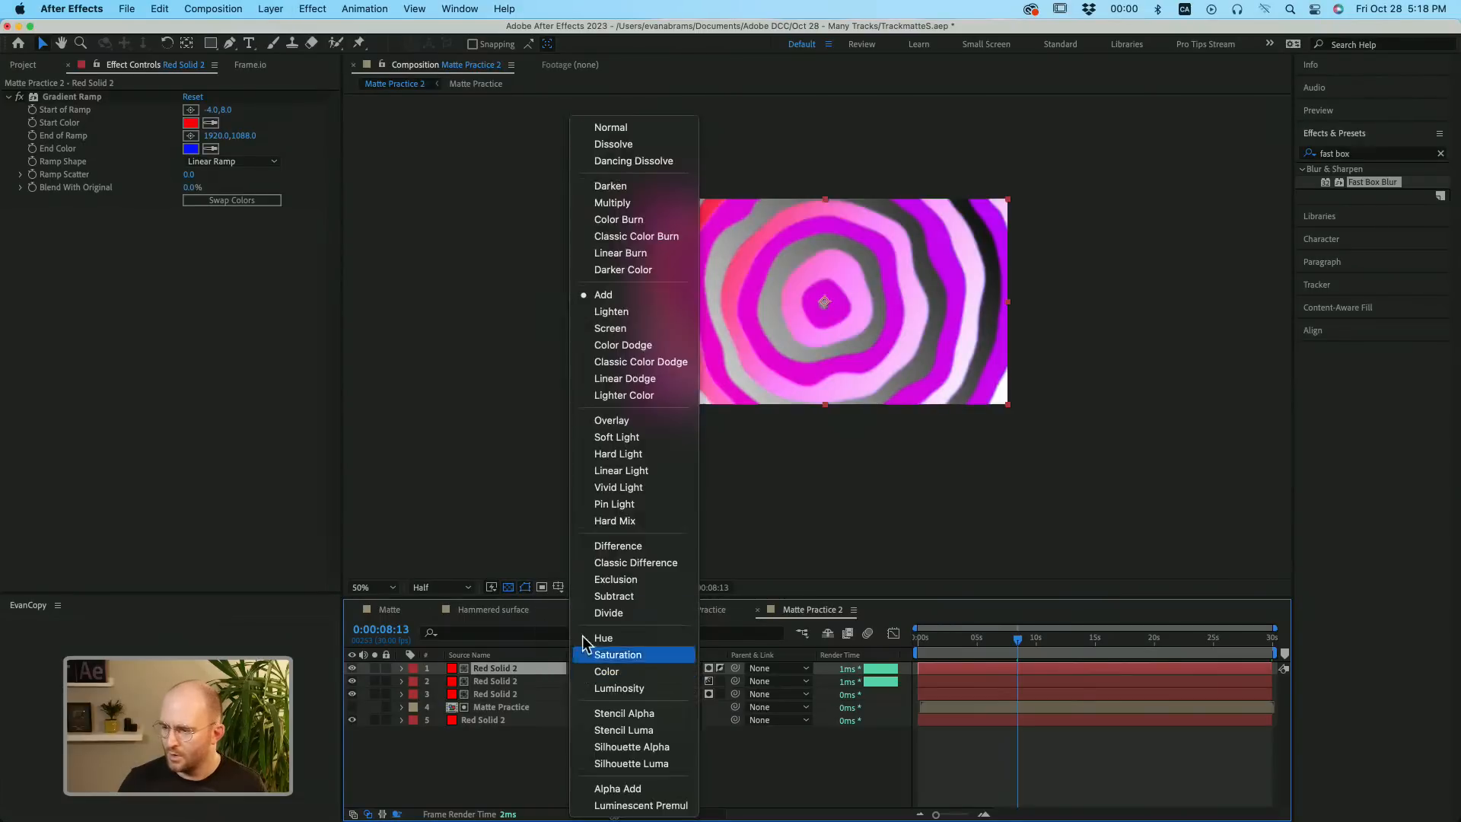
click(634, 328)
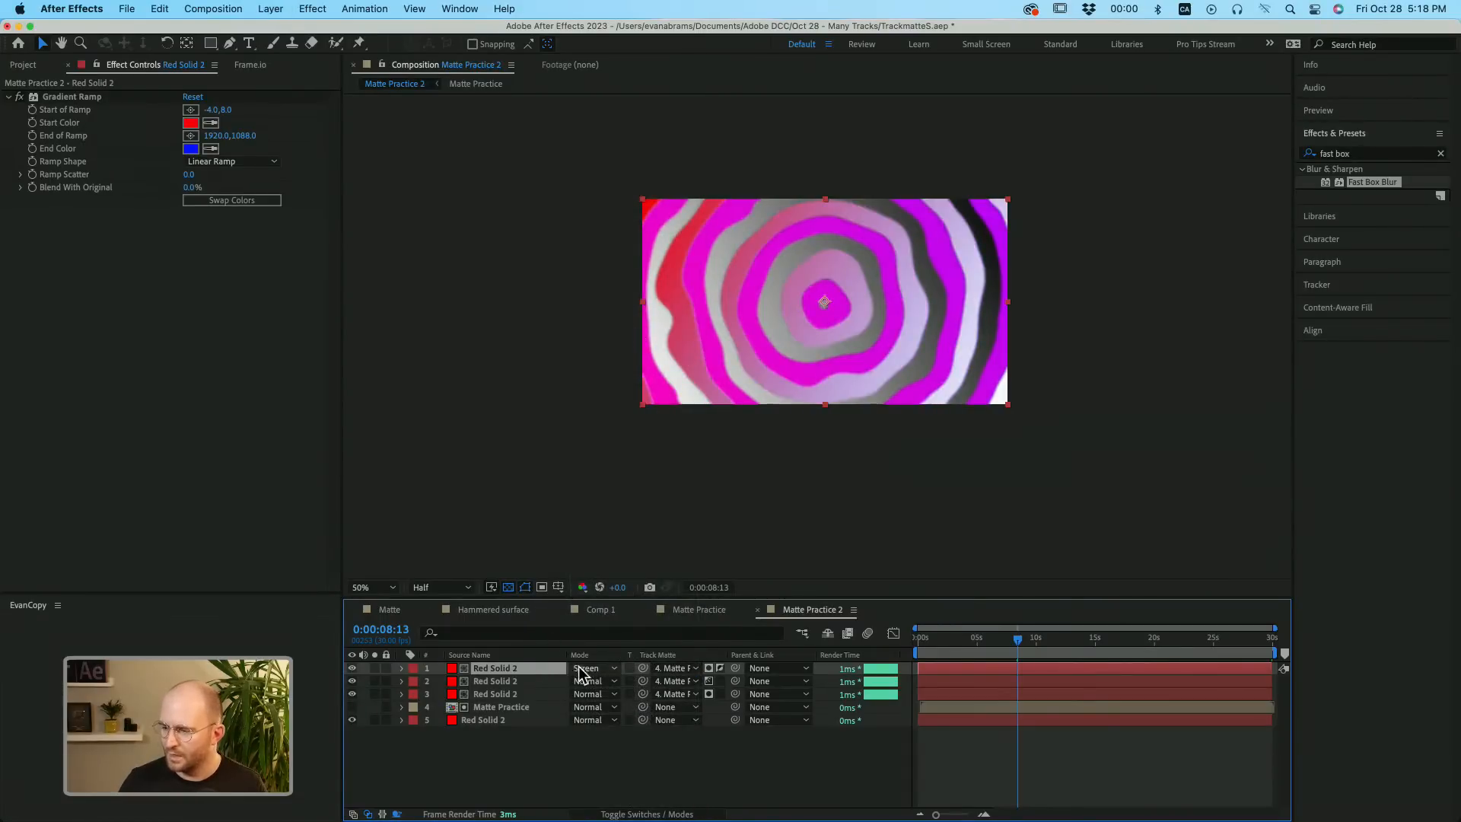
click(582, 668)
click(627, 421)
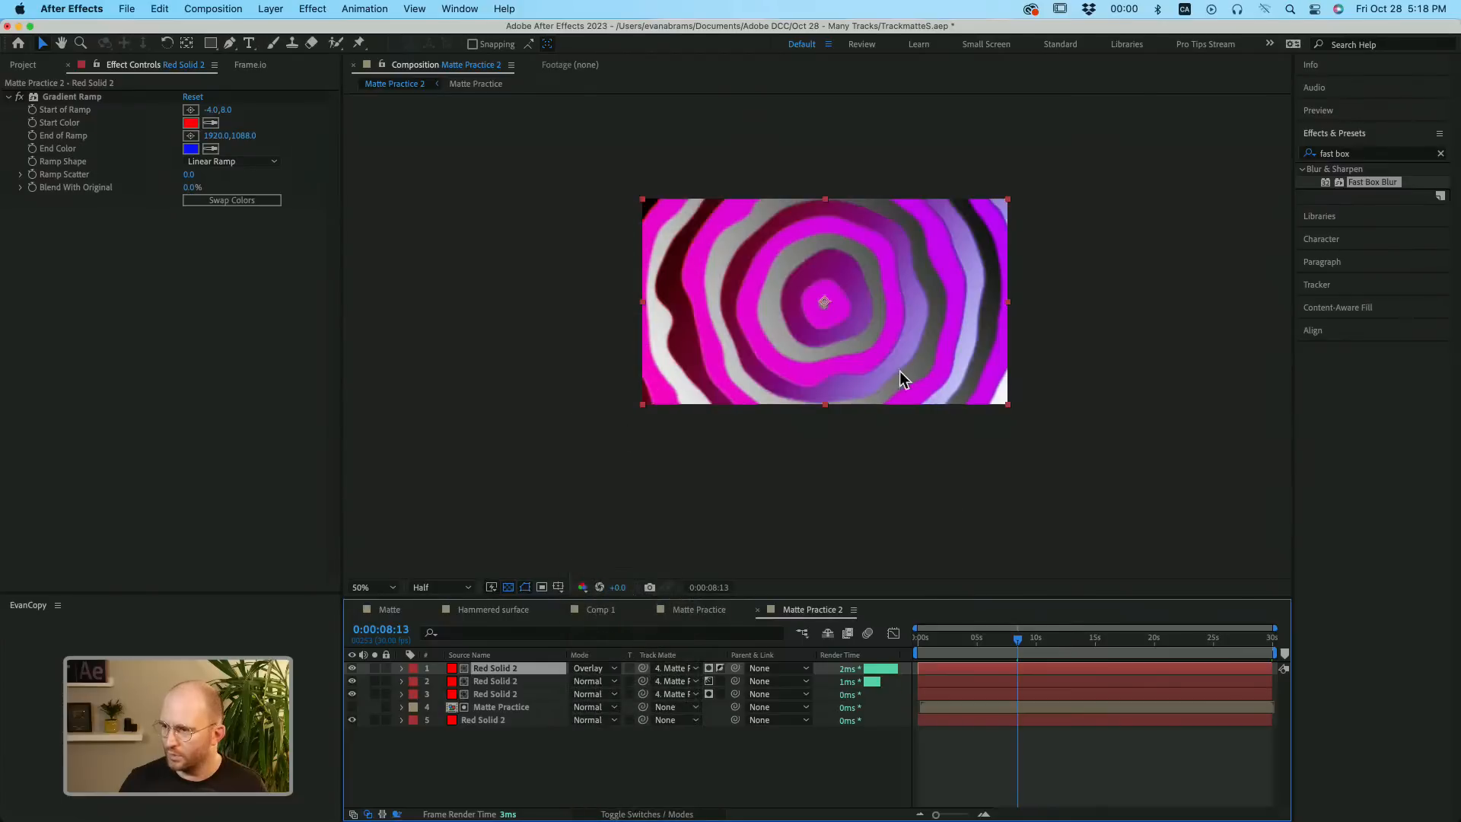
mouse_move(1034, 647)
mouse_down()
mouse_move(1058, 642)
mouse_move(1043, 642)
mouse_up()
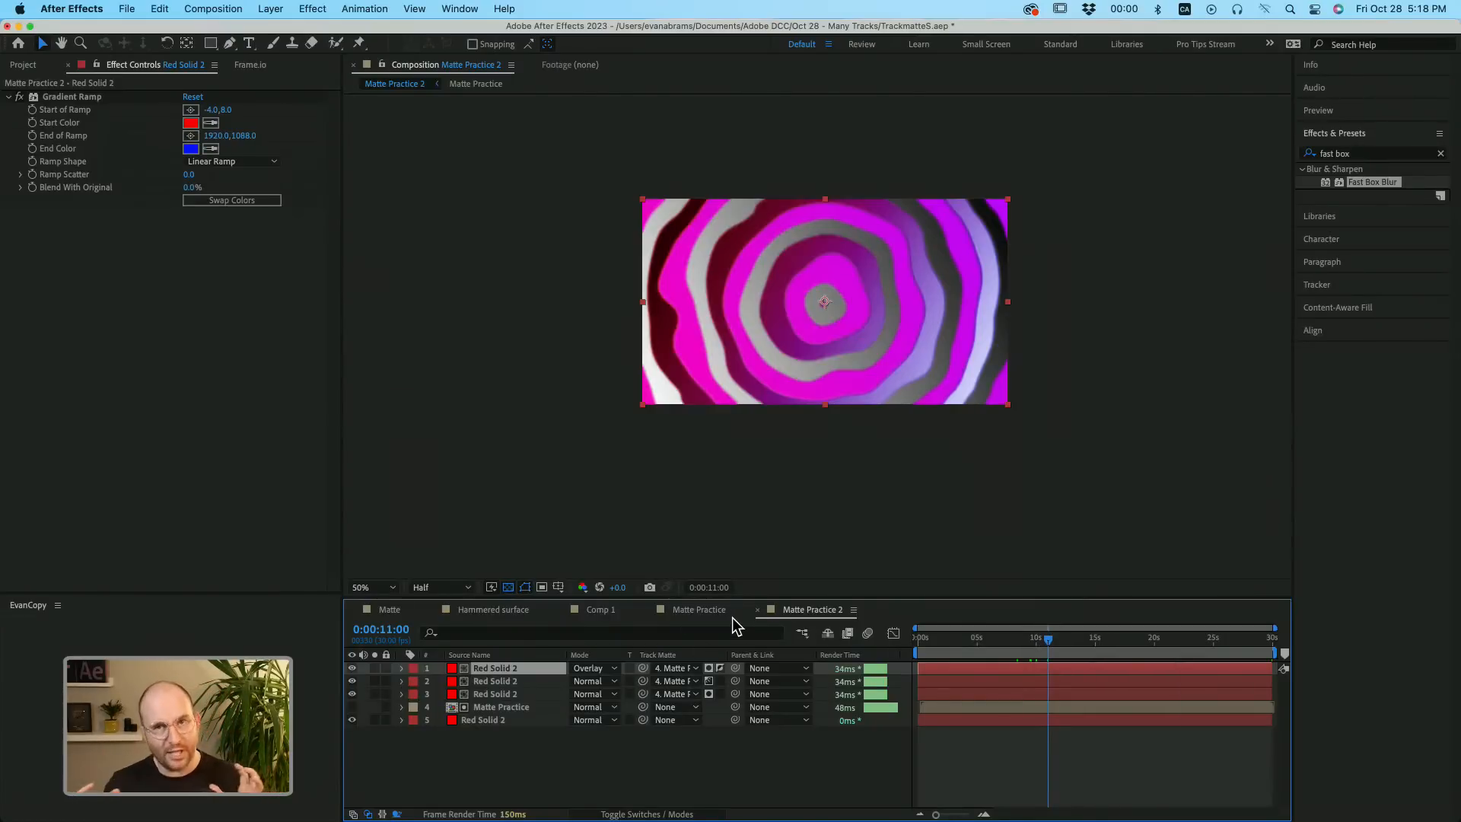
Recolor the second Red Solid 2 layer's Gradient Ramp with a blue-violet 5100FF start and a redder pink end.
click(557, 683)
click(191, 123)
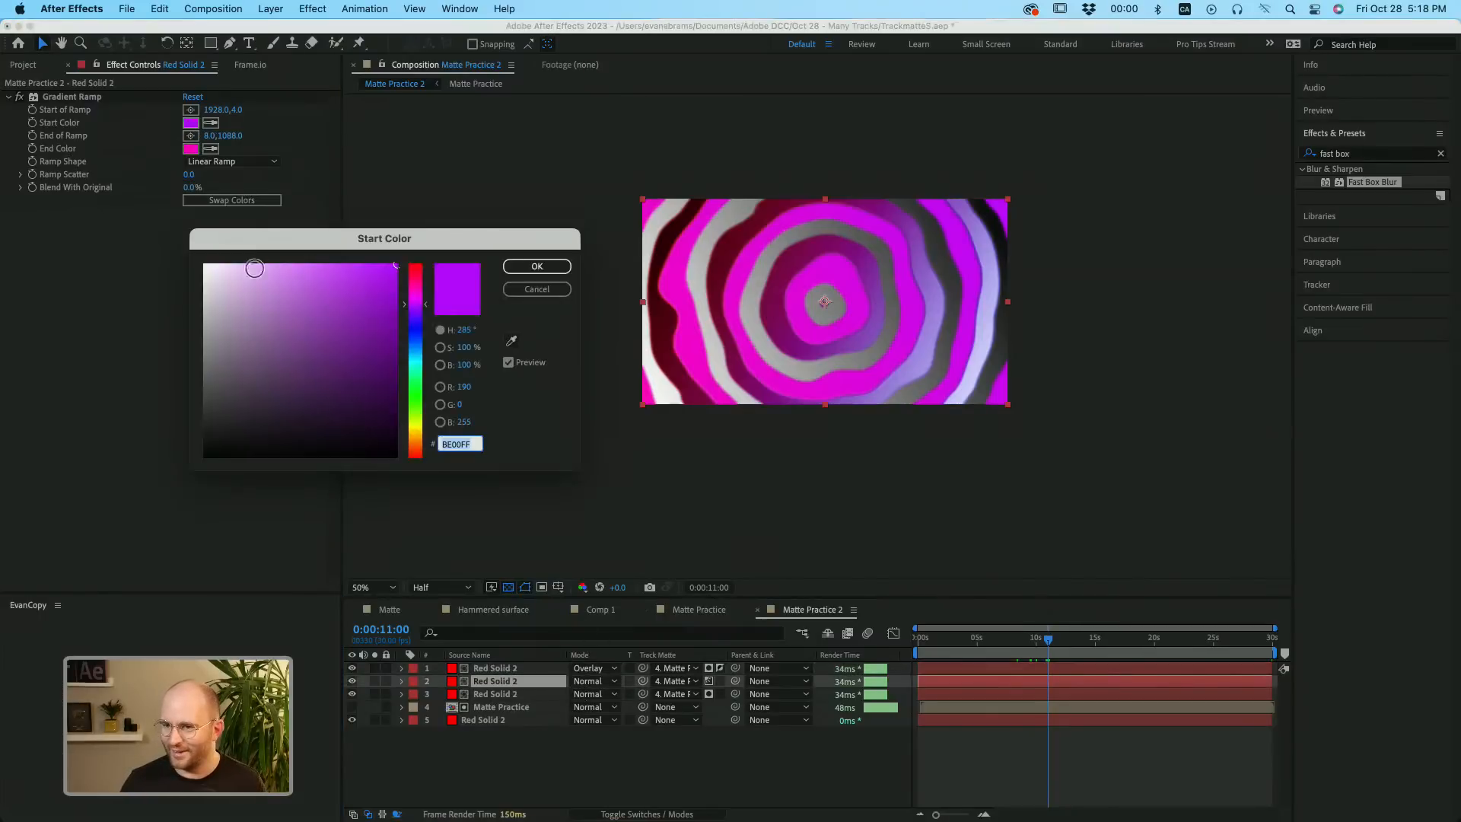
click(414, 318)
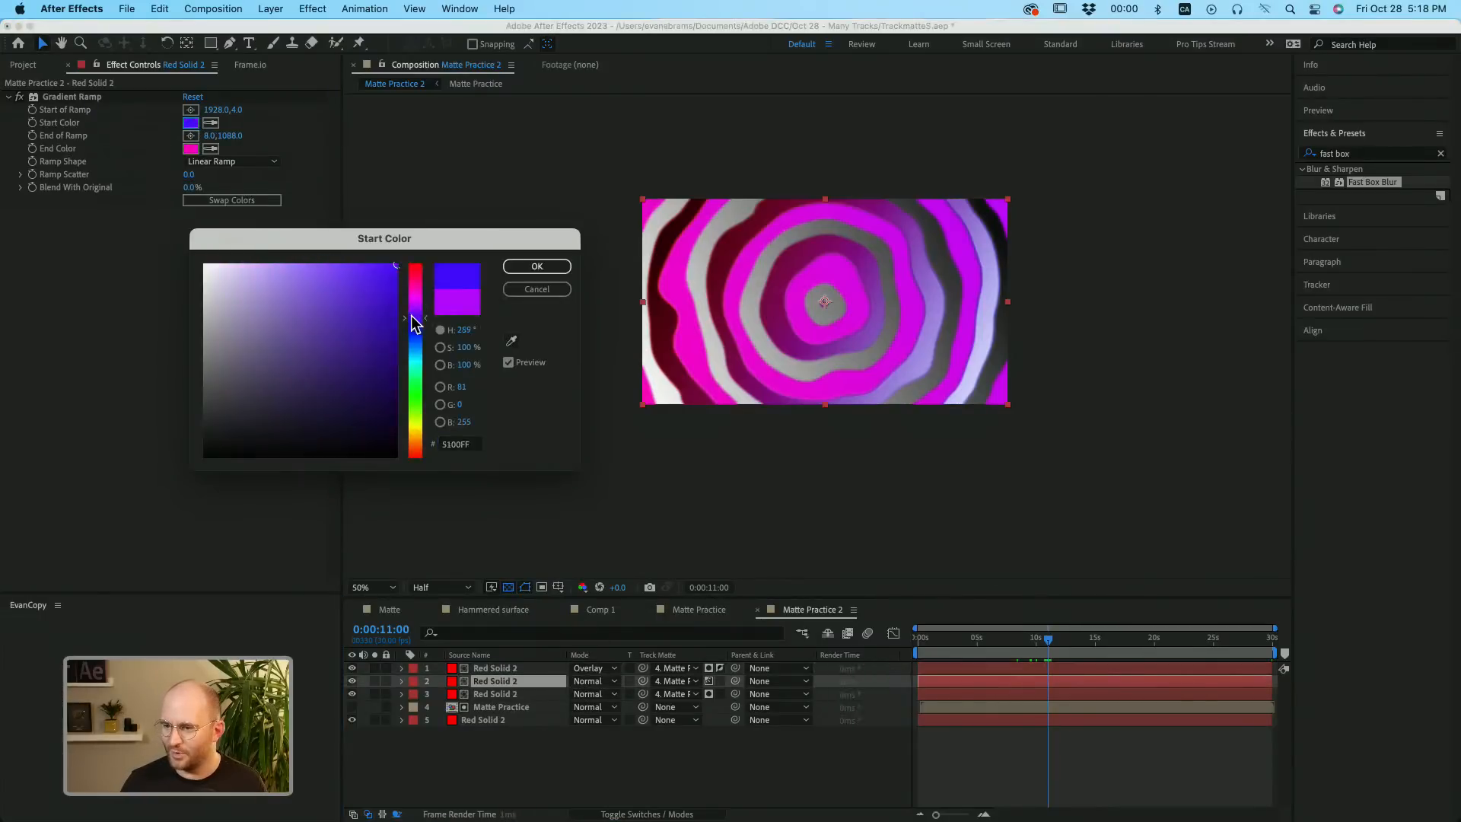
click(532, 266)
click(190, 148)
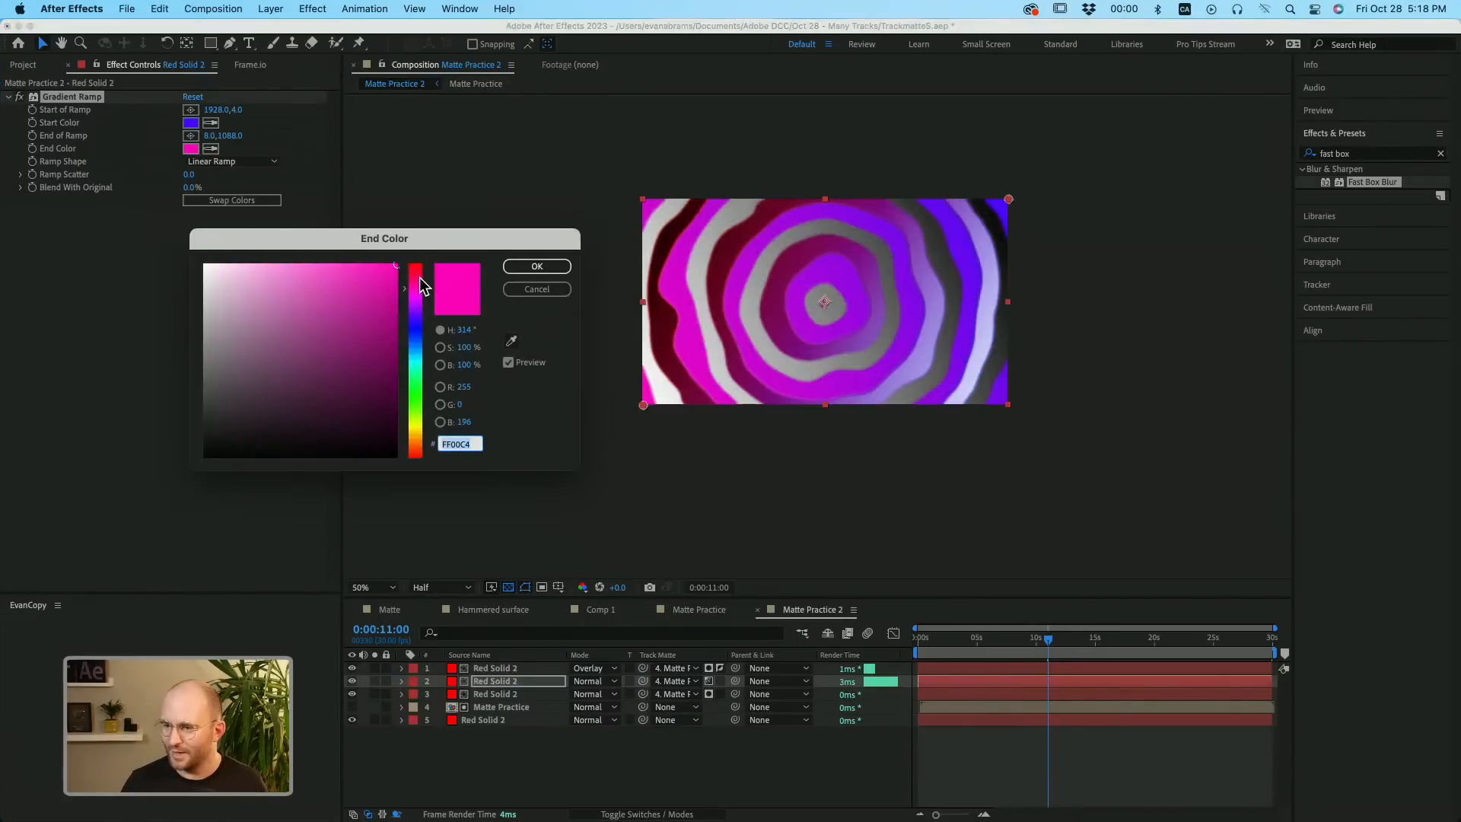
drag(424, 286, 418, 283)
click(555, 270)
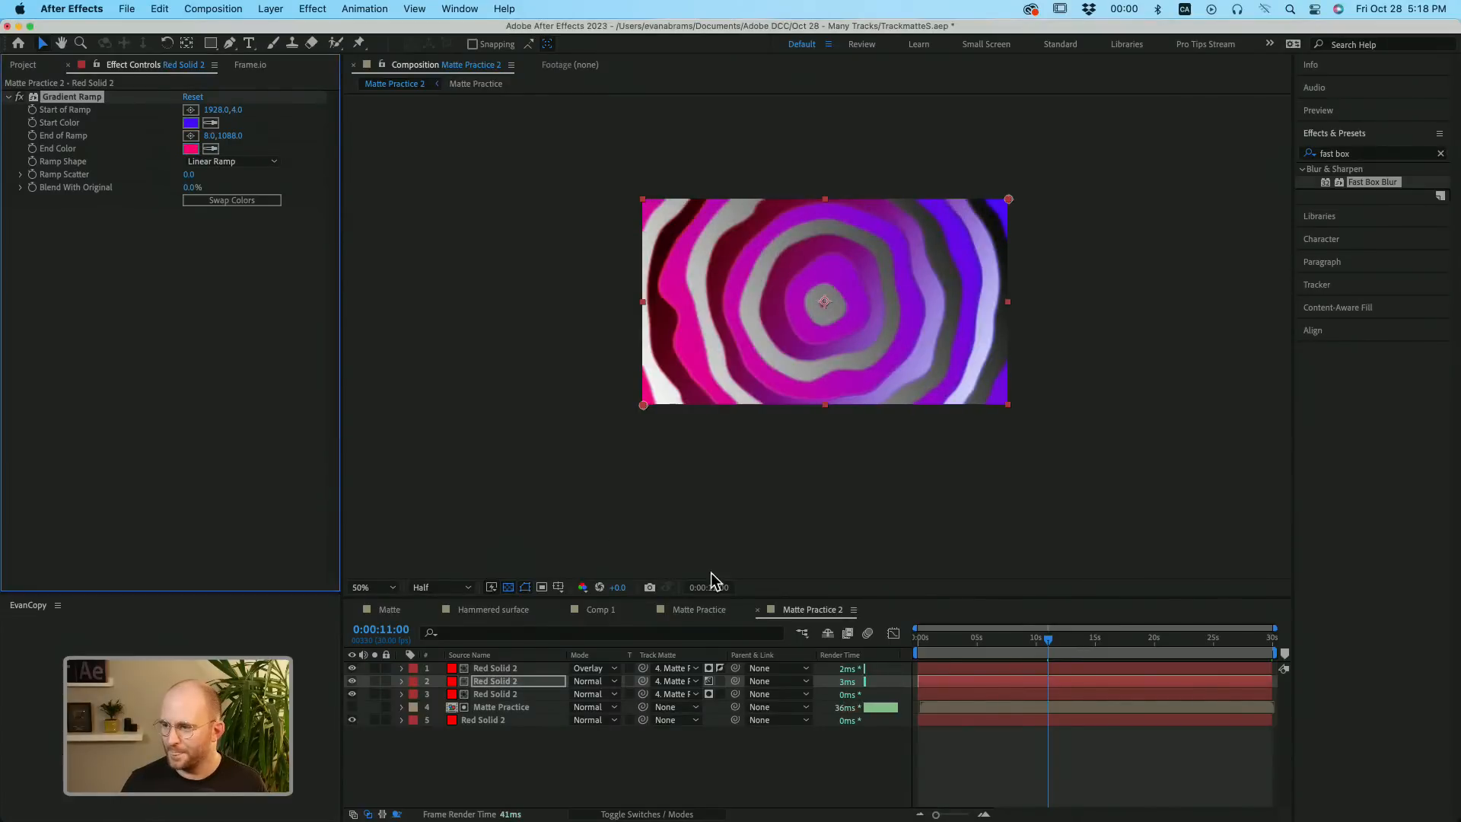
Sample the artwork's blue-violet corner as the third Red Solid 2 layer's ramp start and its magenta ring as the end, and preview the animation.
click(553, 694)
click(210, 123)
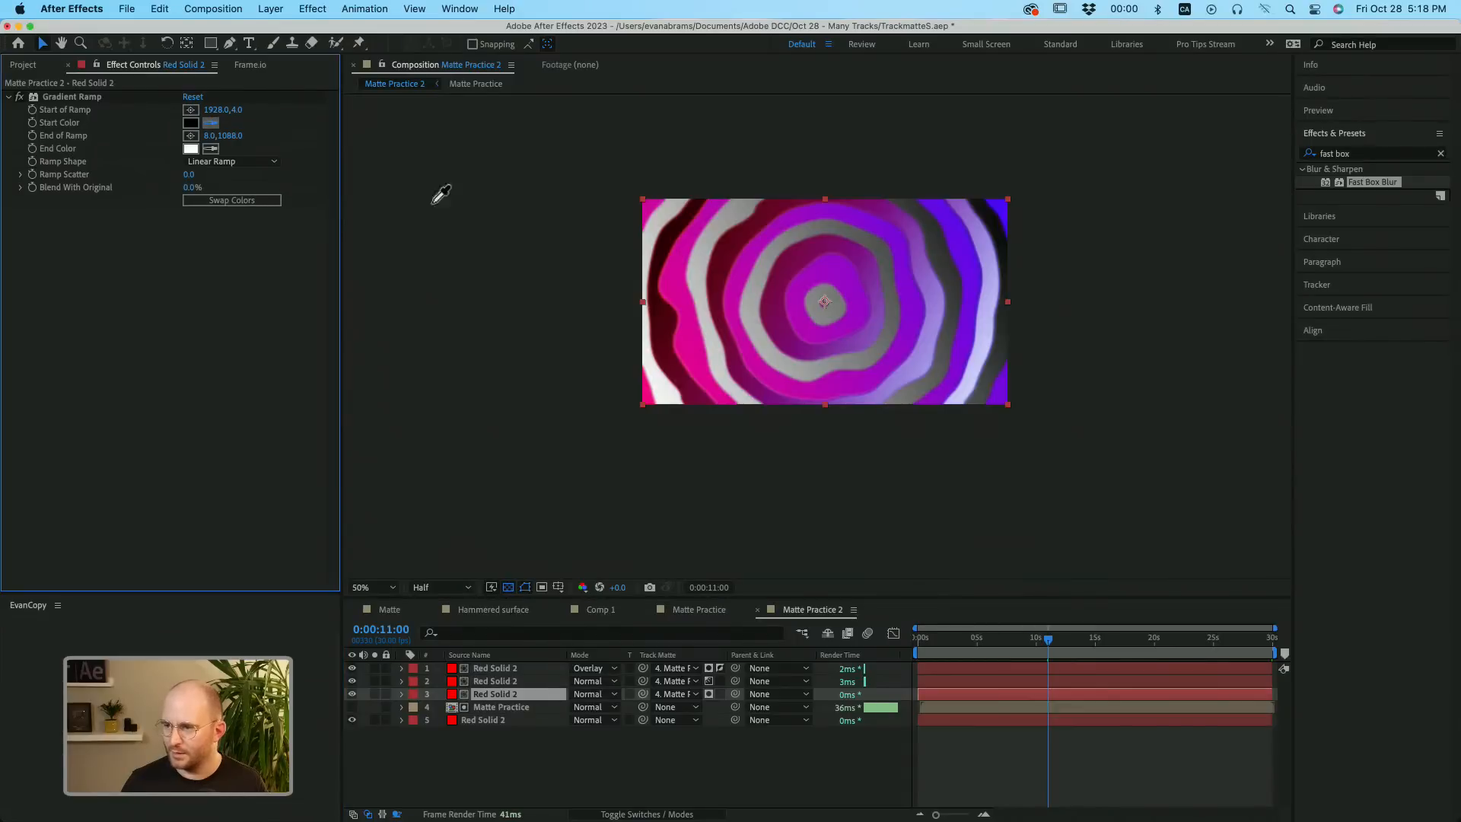
click(1001, 207)
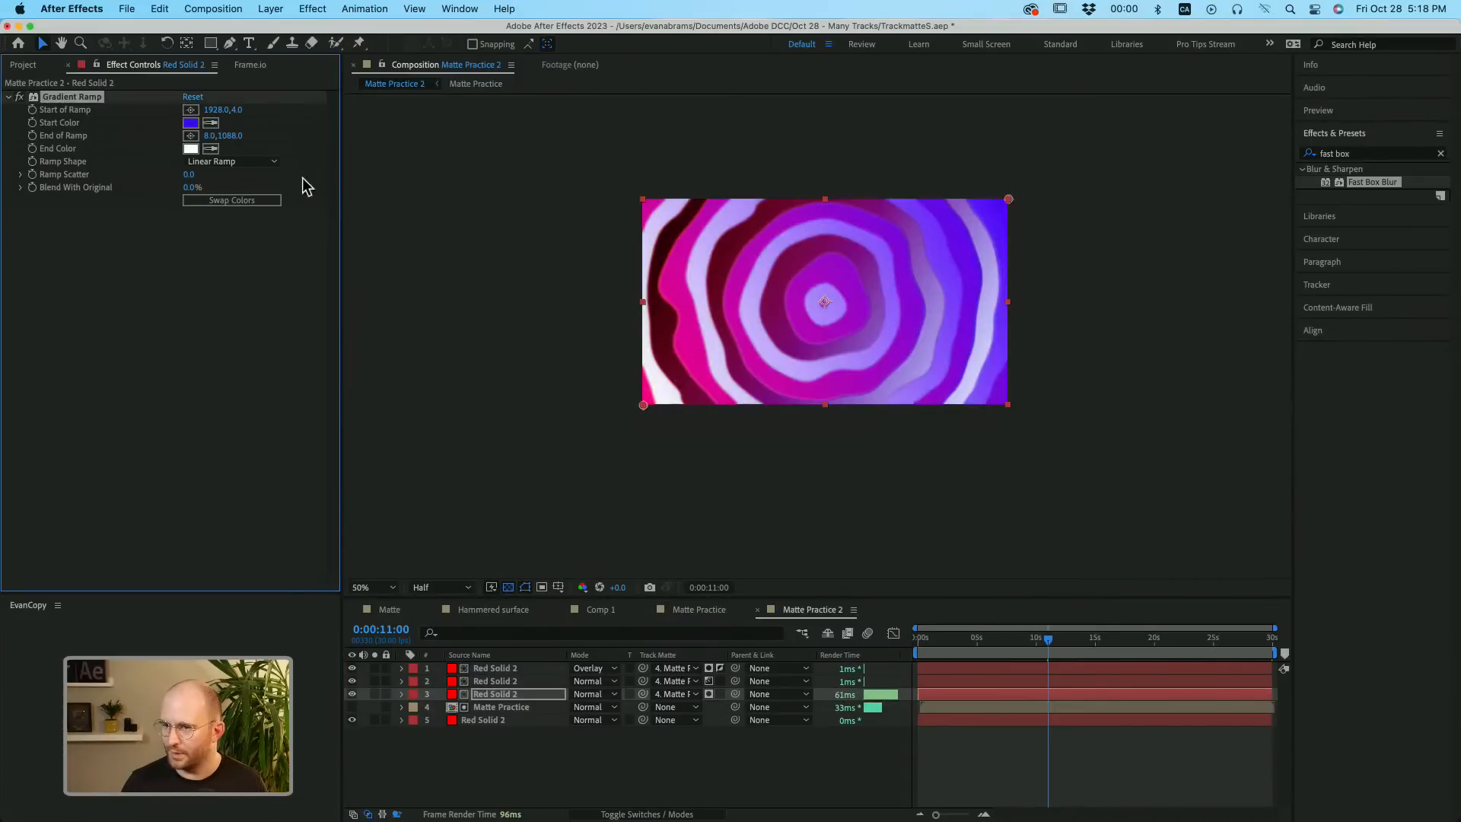
click(212, 148)
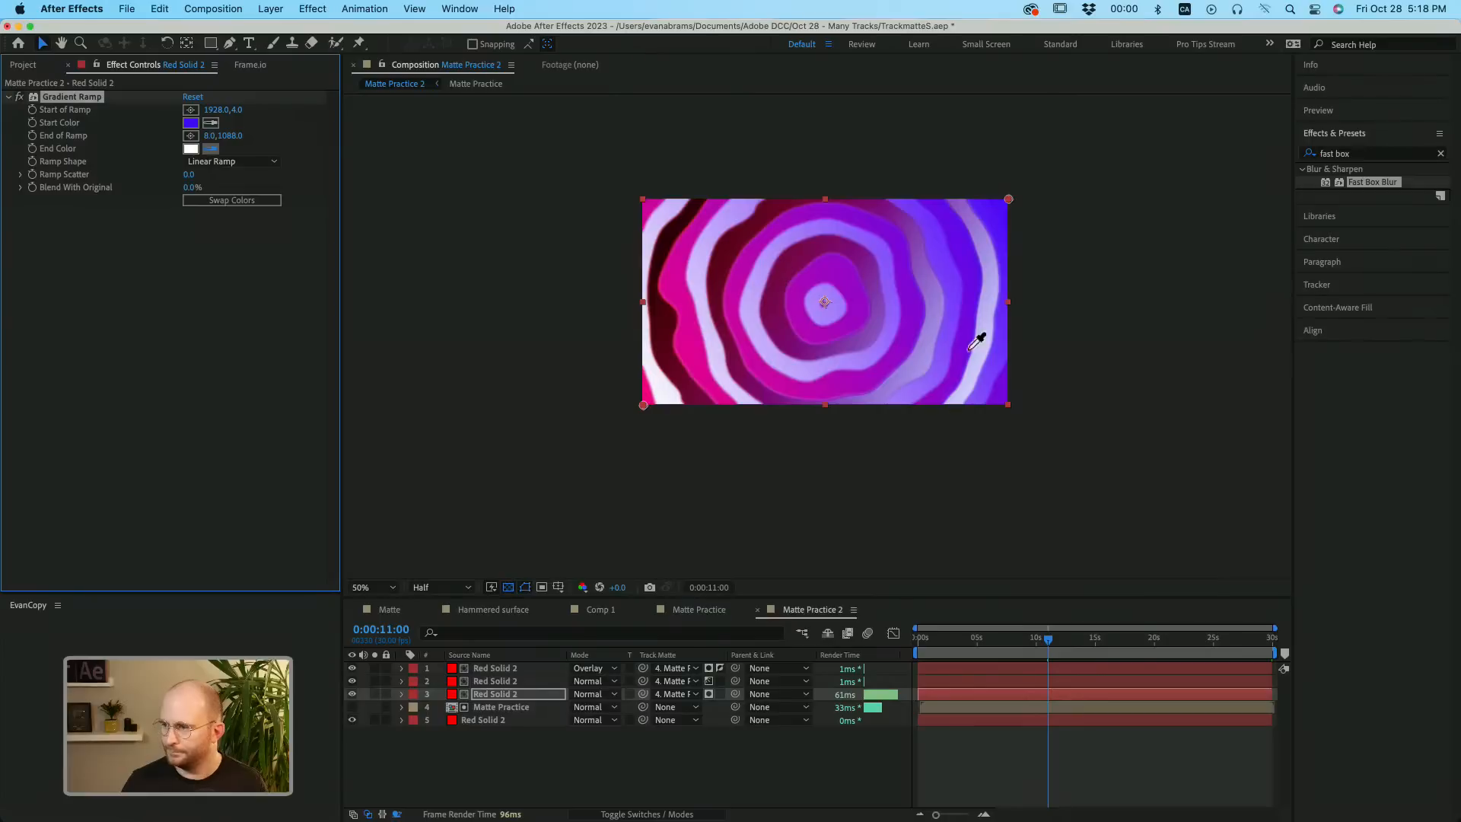
click(677, 305)
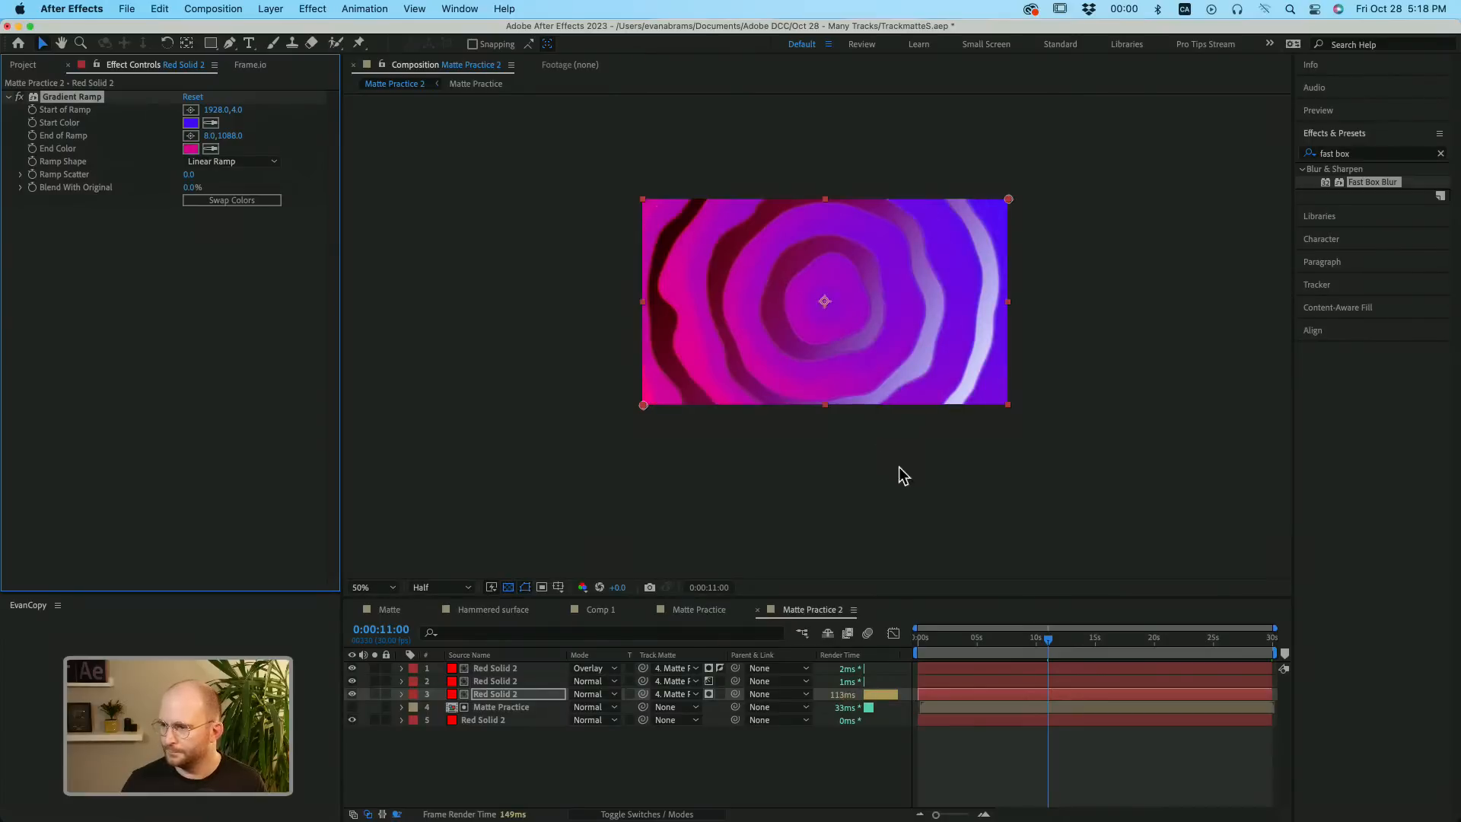
click(1028, 647)
key(space)
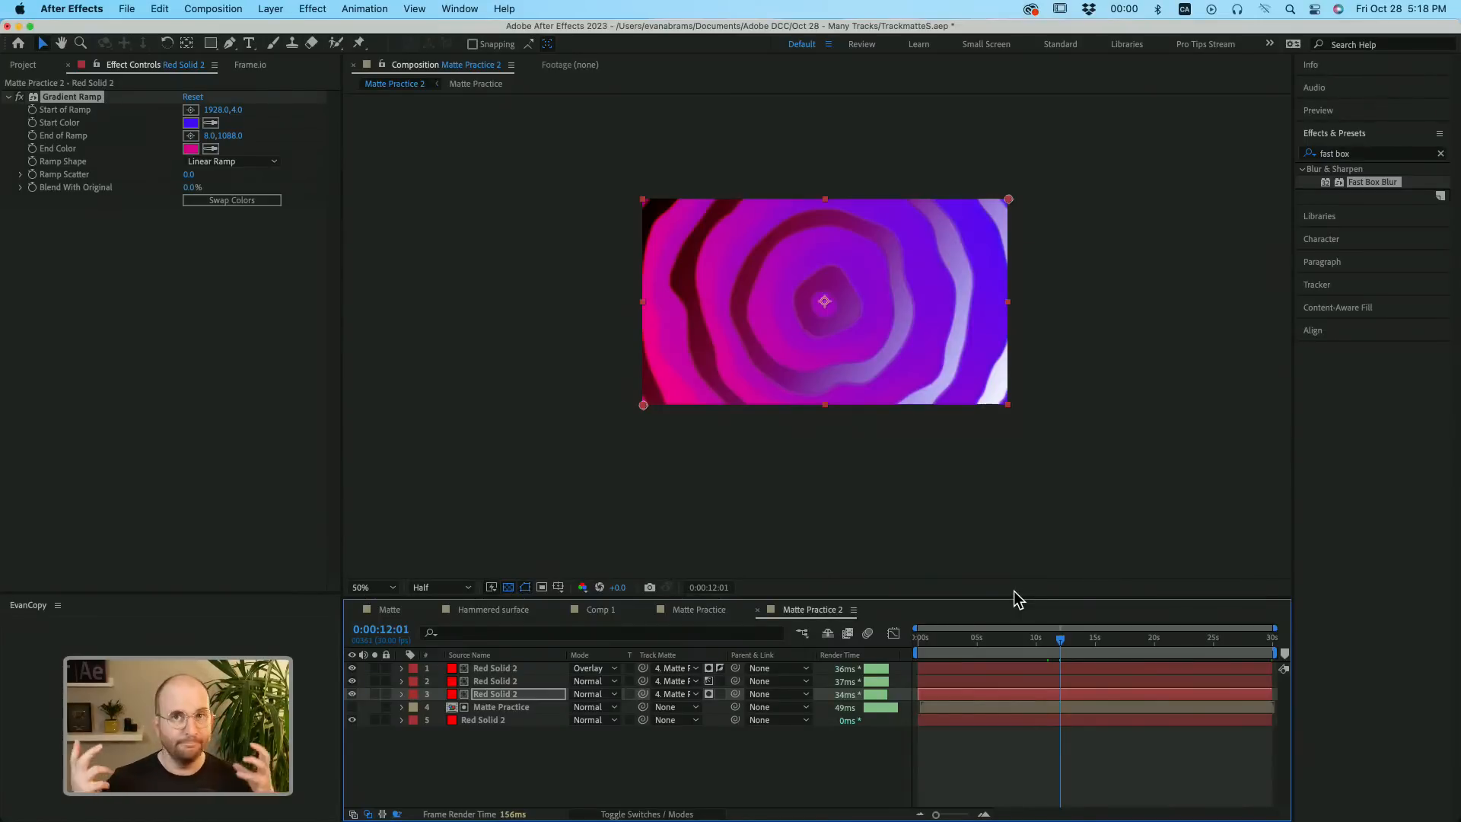
Undo the blending mode and Gradient Ramp color changes until all the Red Solid 2 layers are back to black-and-white gradients.
key(super+z)
key(super+z)
key(super+z)
key(super+z)
key(super+z)
key(super+z)
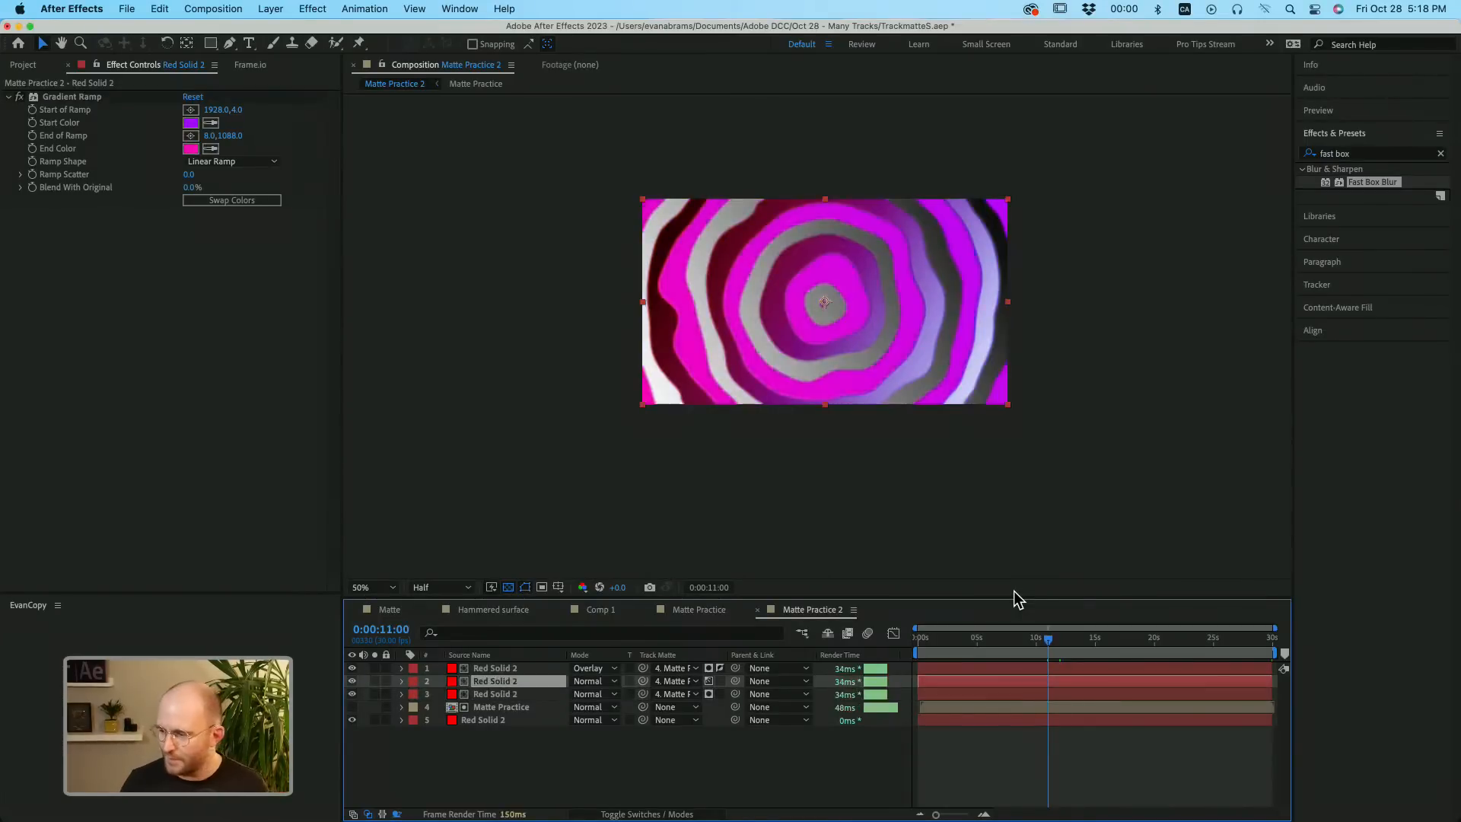
key(super+z)
key(super+z)
key(super+z)
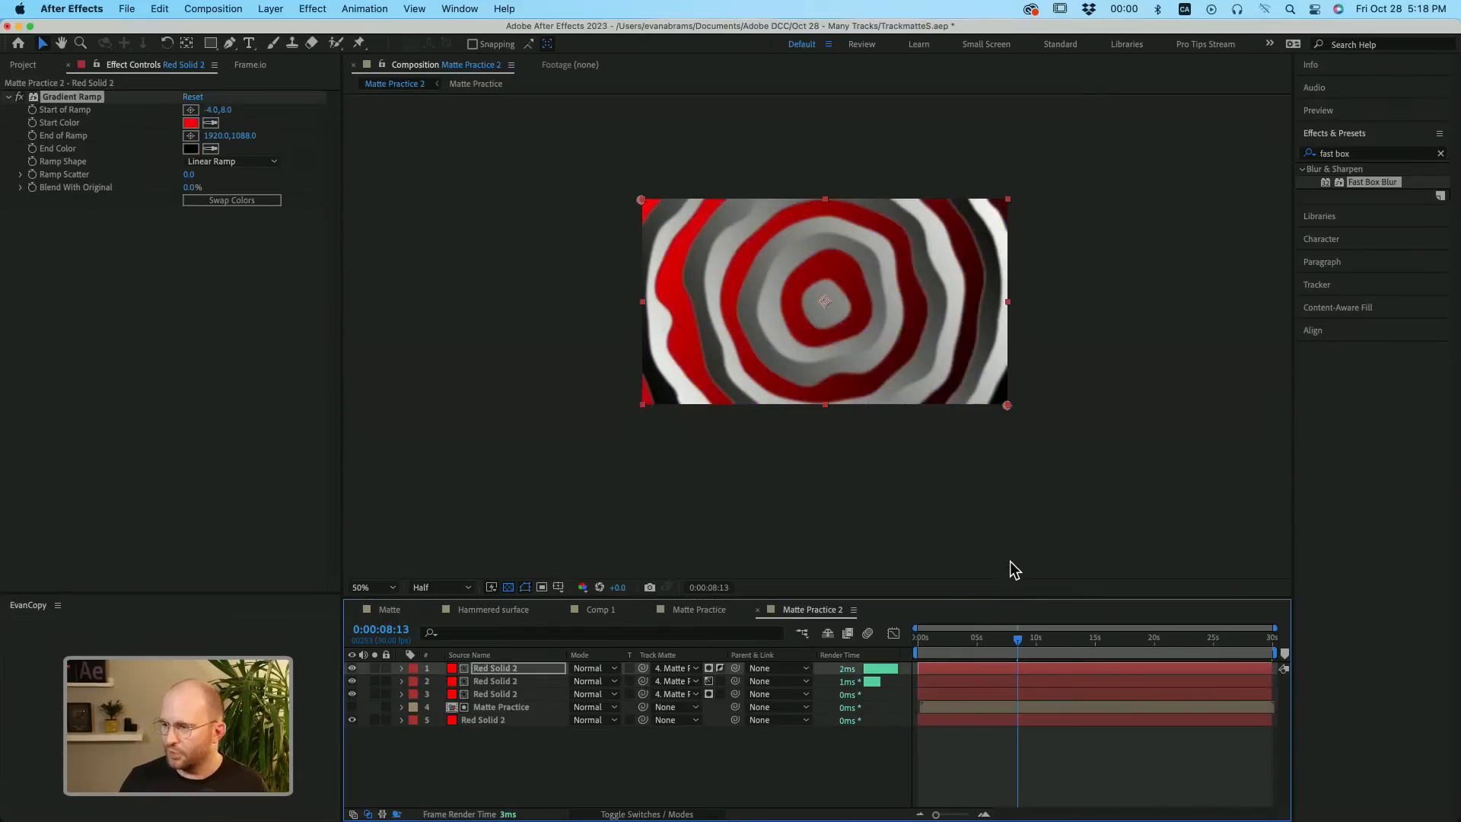
click(1052, 803)
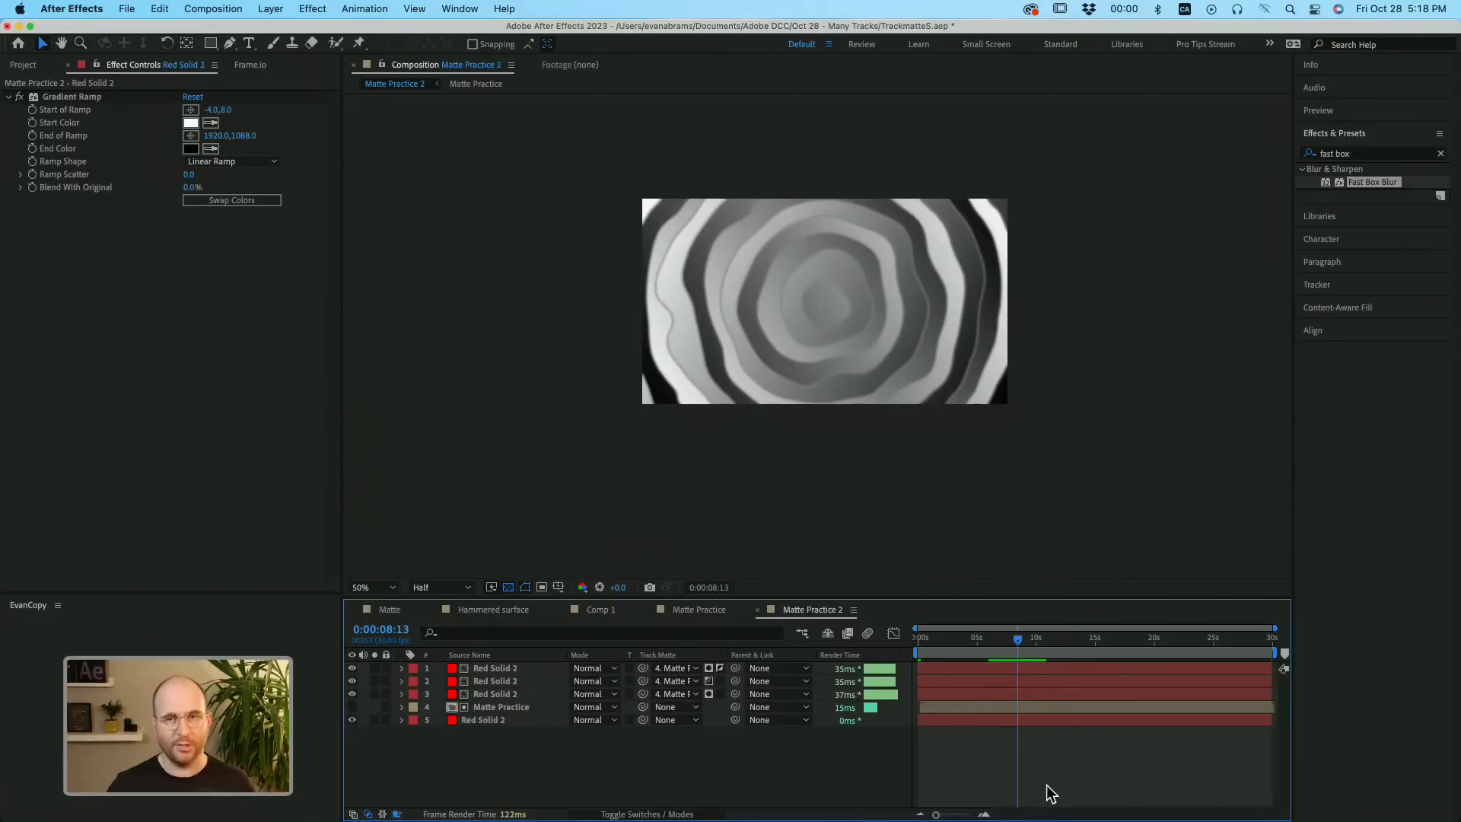
Look at the Matte composition briefly, and preview the animated MATTES title in Comp 1.
click(389, 610)
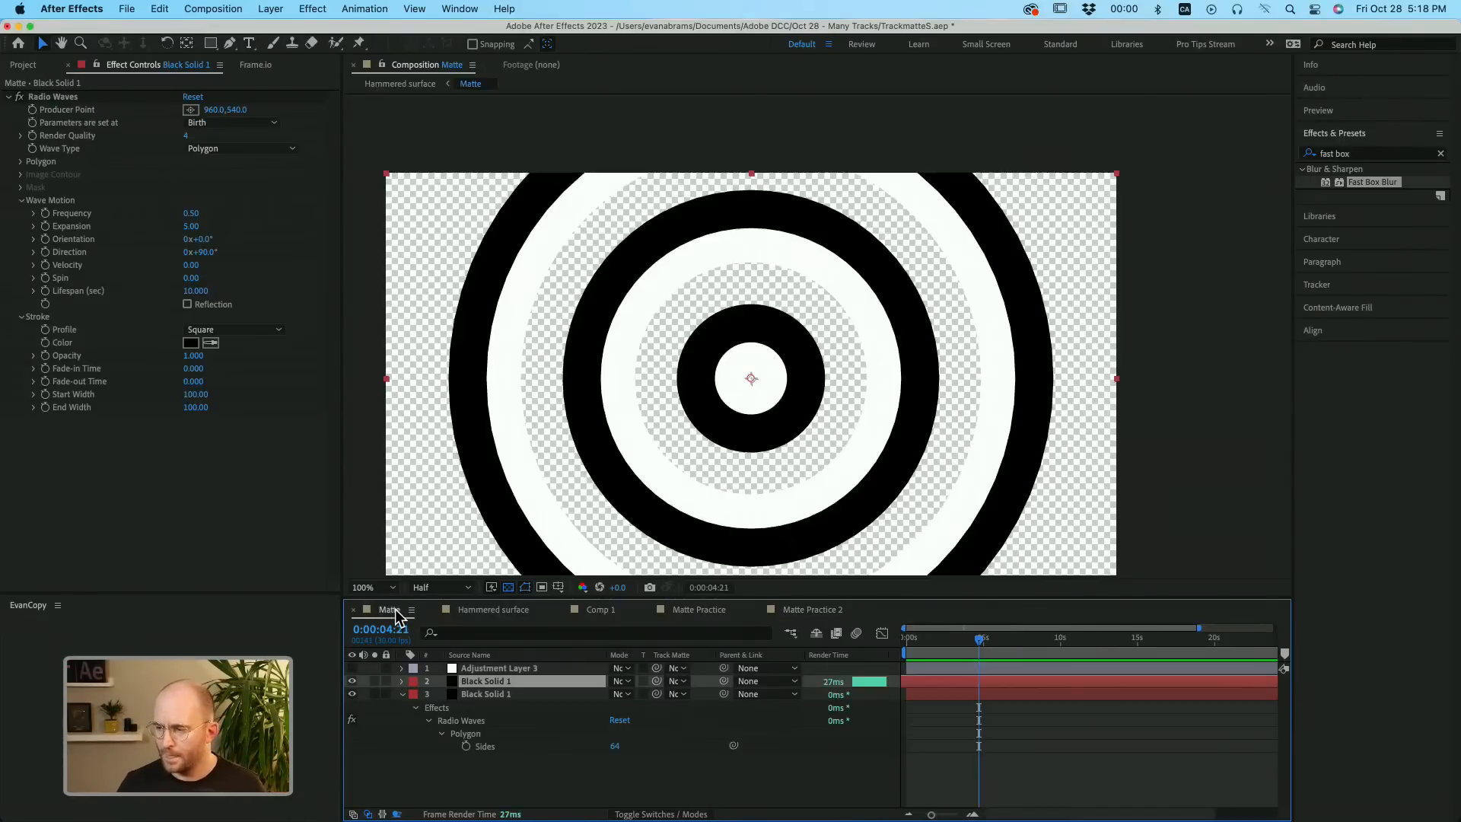
click(613, 609)
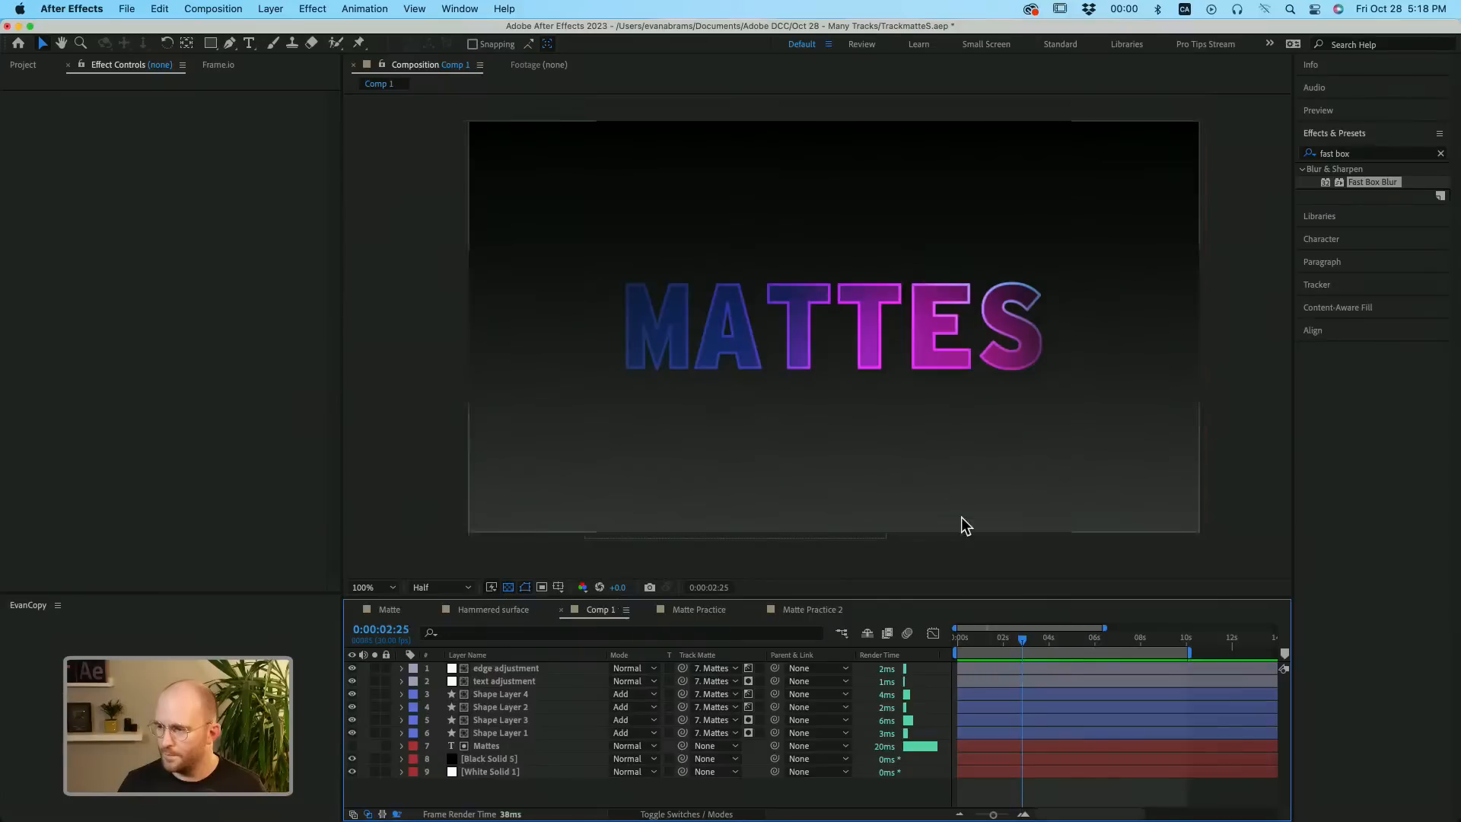
drag(1020, 640, 1013, 641)
key(space)
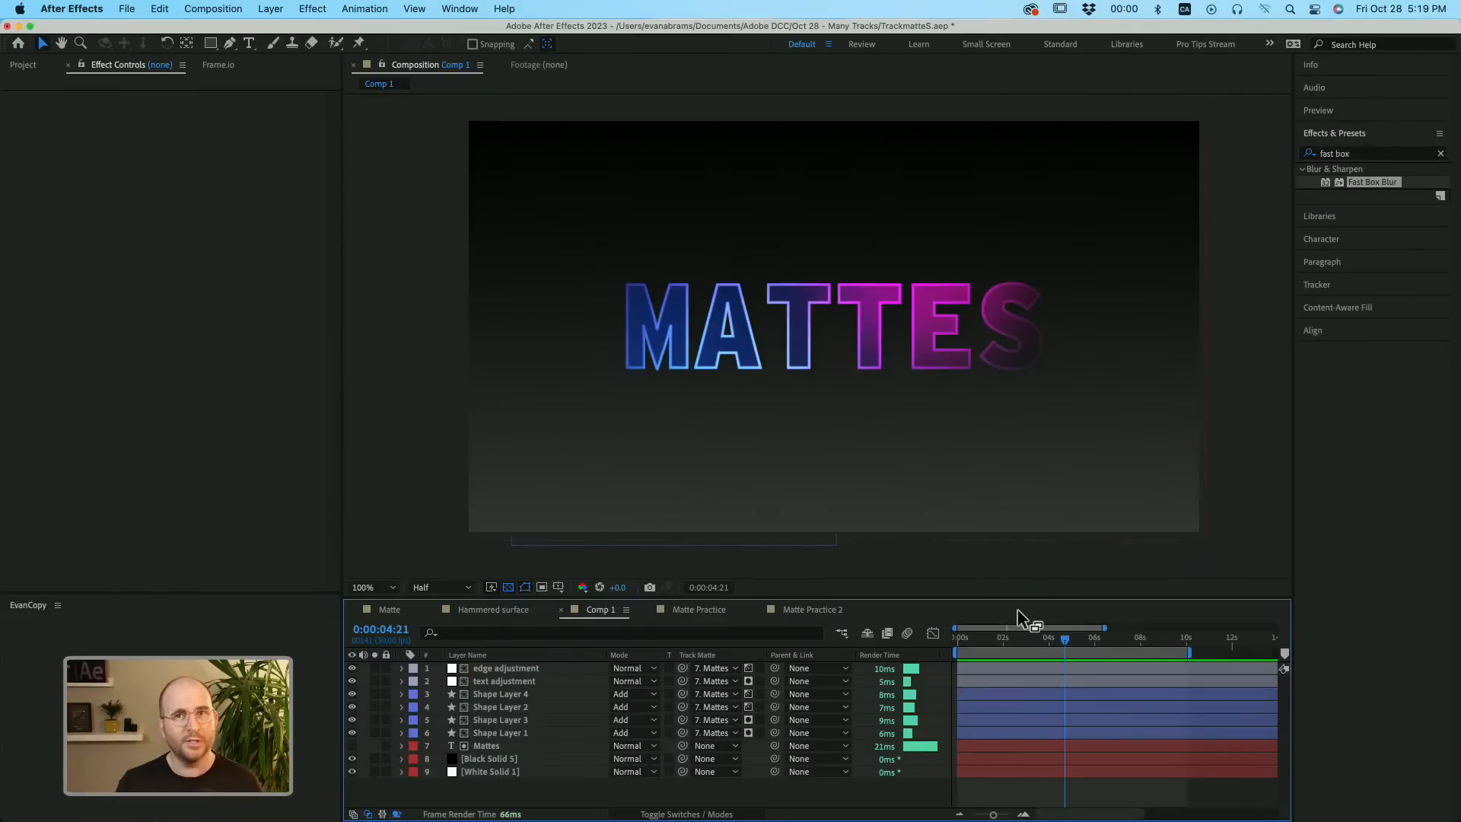
Make the Mattes text layer visible and solo it to view the matte source on its own.
click(487, 732)
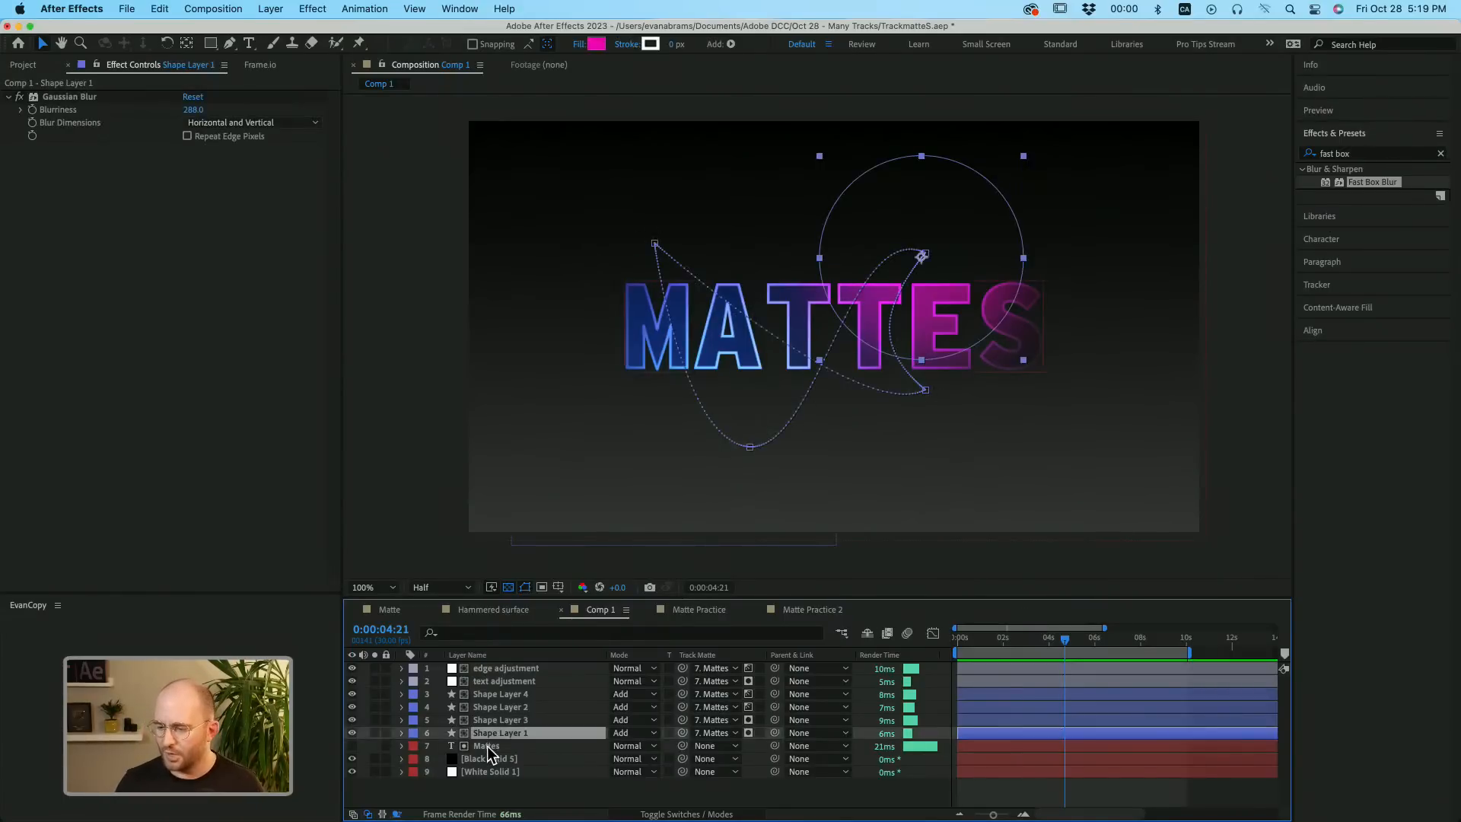
click(487, 748)
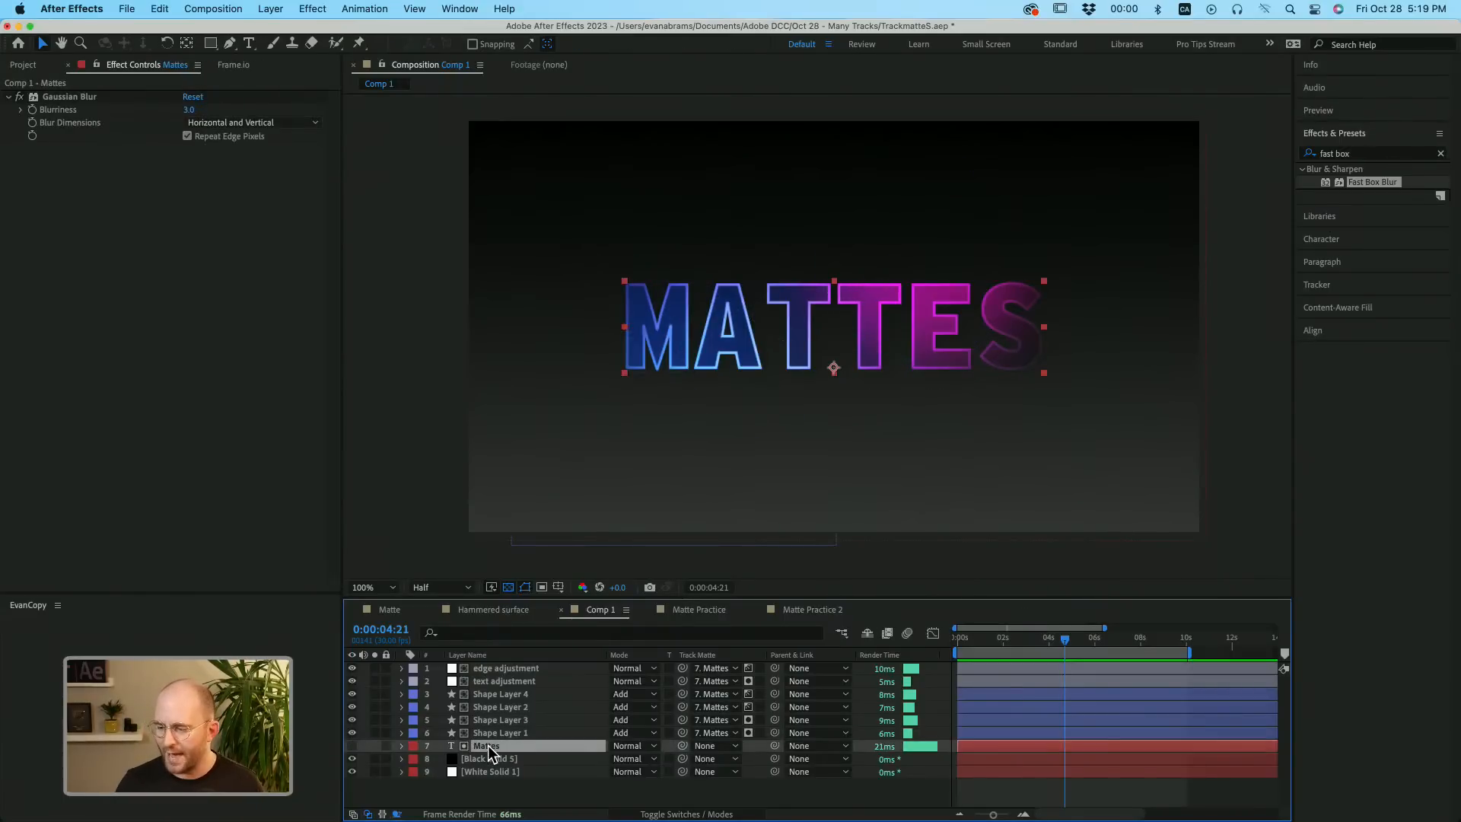
click(352, 746)
click(375, 746)
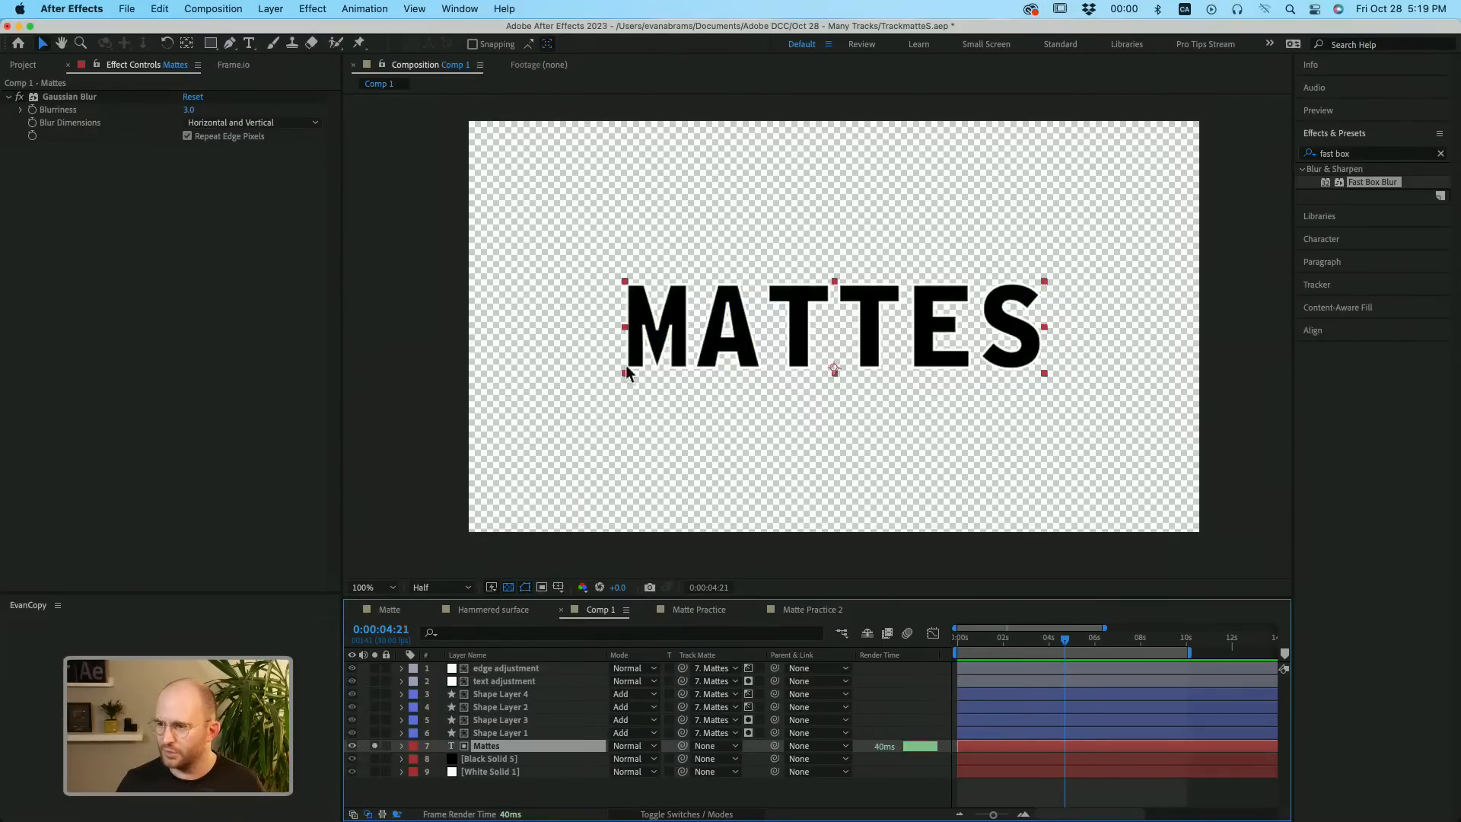
Examine the fill and stroke settings of the MATTES text, and turn off the Mattes layer's solo.
double_click(712, 314)
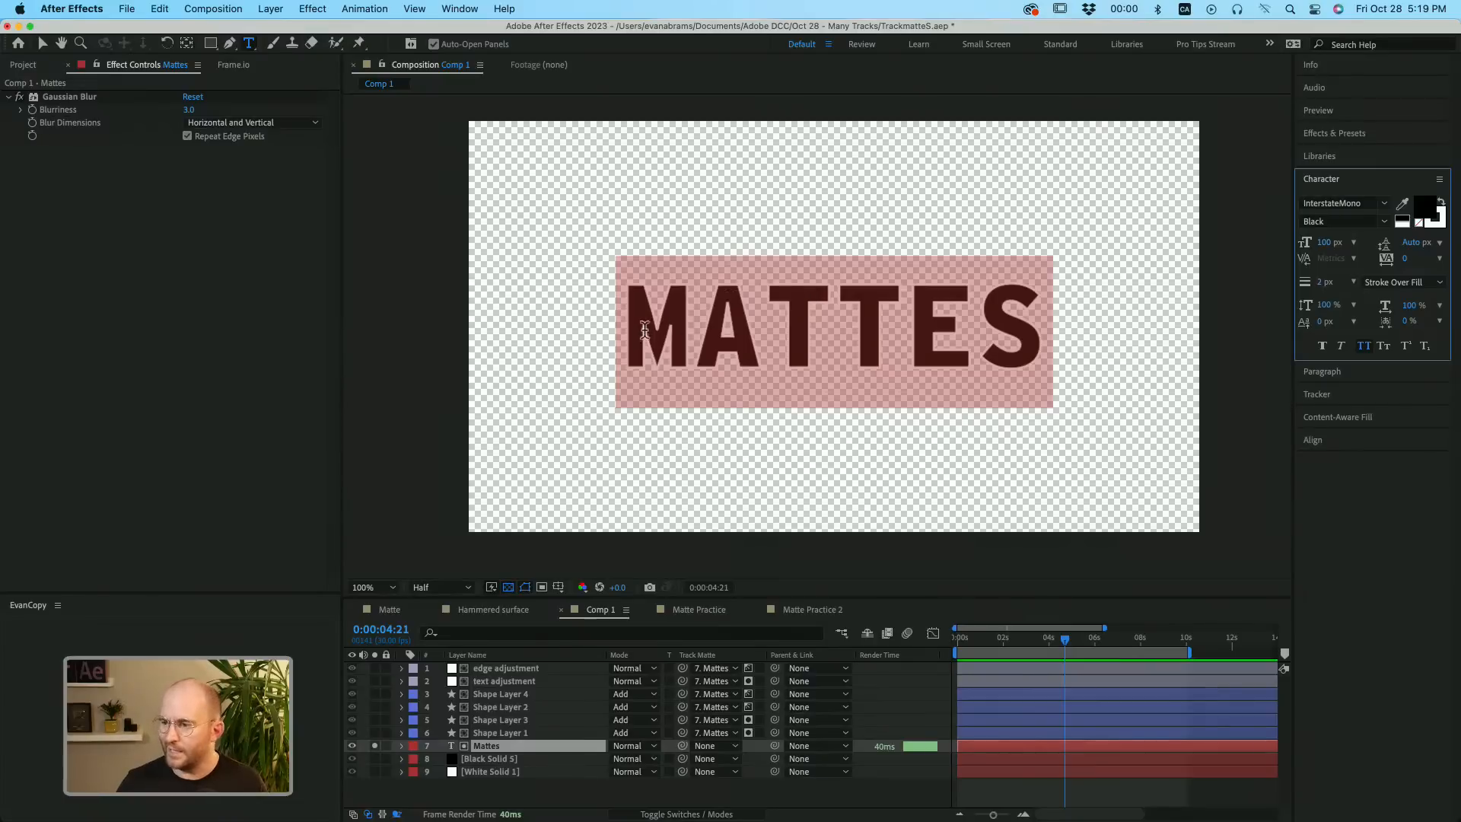
drag(645, 330, 909, 312)
mouse_move(1322, 289)
mouse_down()
mouse_move(1385, 289)
mouse_move(1332, 289)
mouse_up()
click(905, 702)
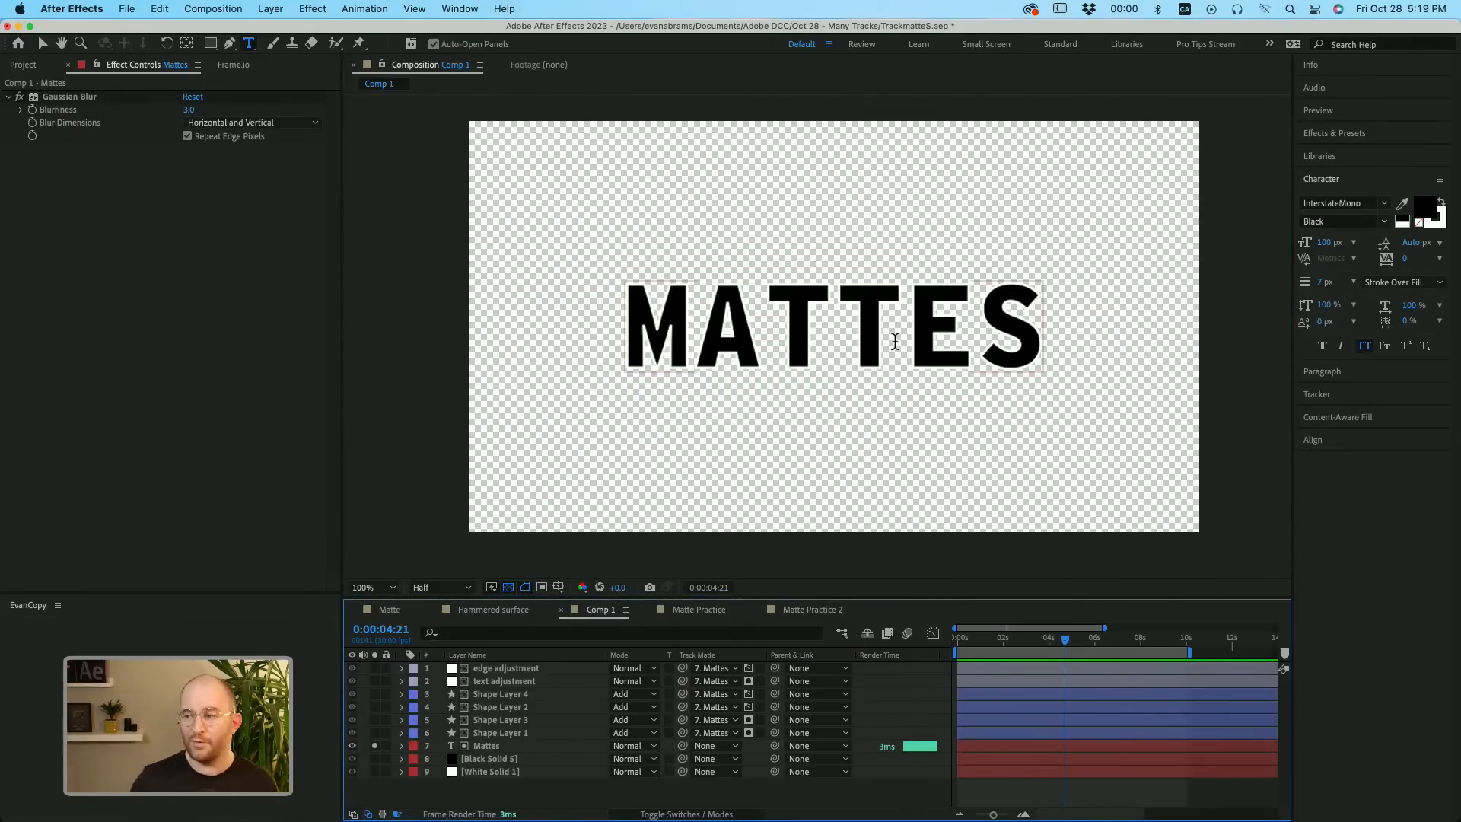
key(v)
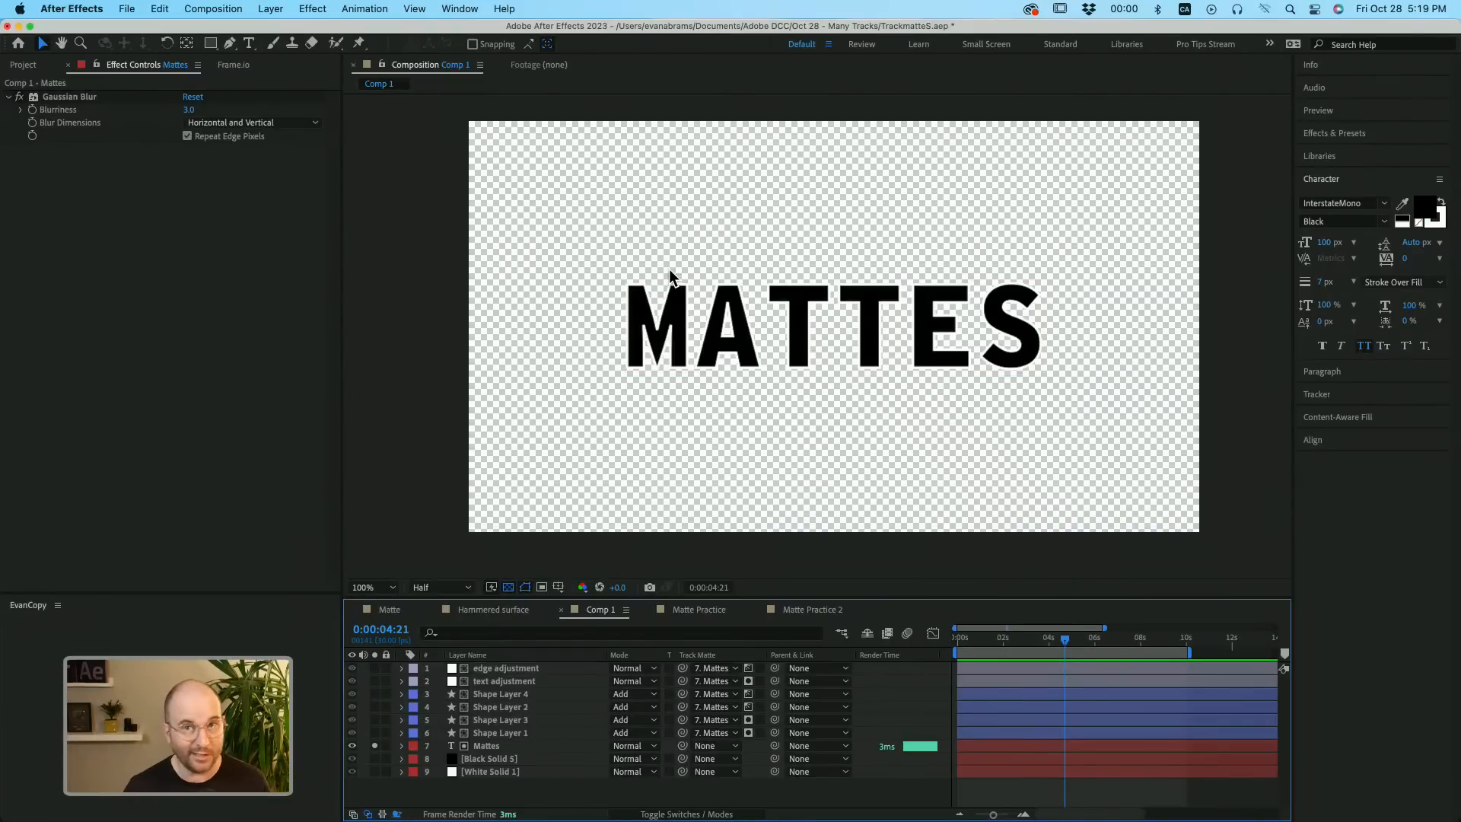
click(374, 746)
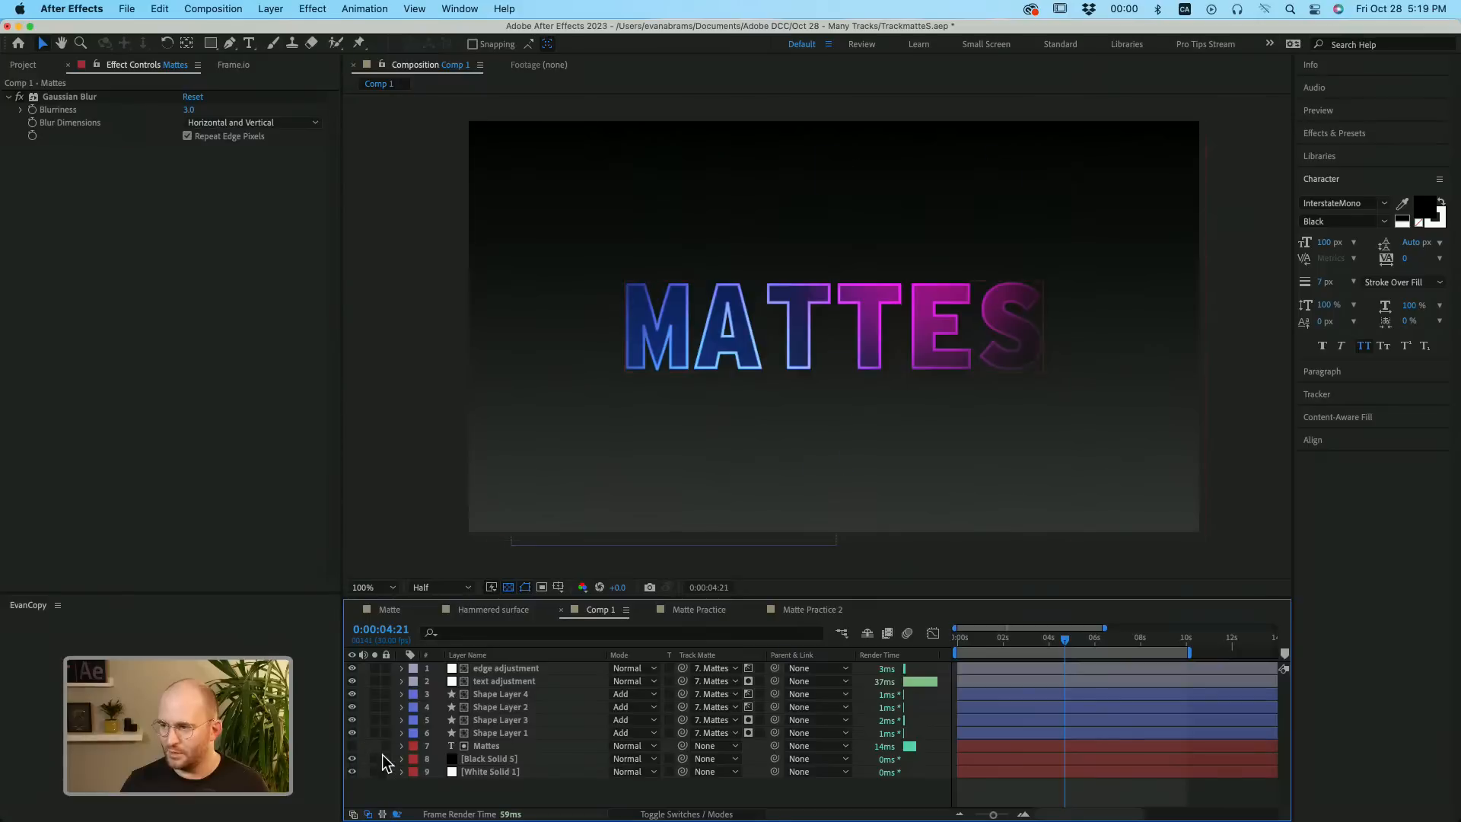
Solo Shape Layer 1 and scrub its matted animation to 0:00:08:21.
click(476, 746)
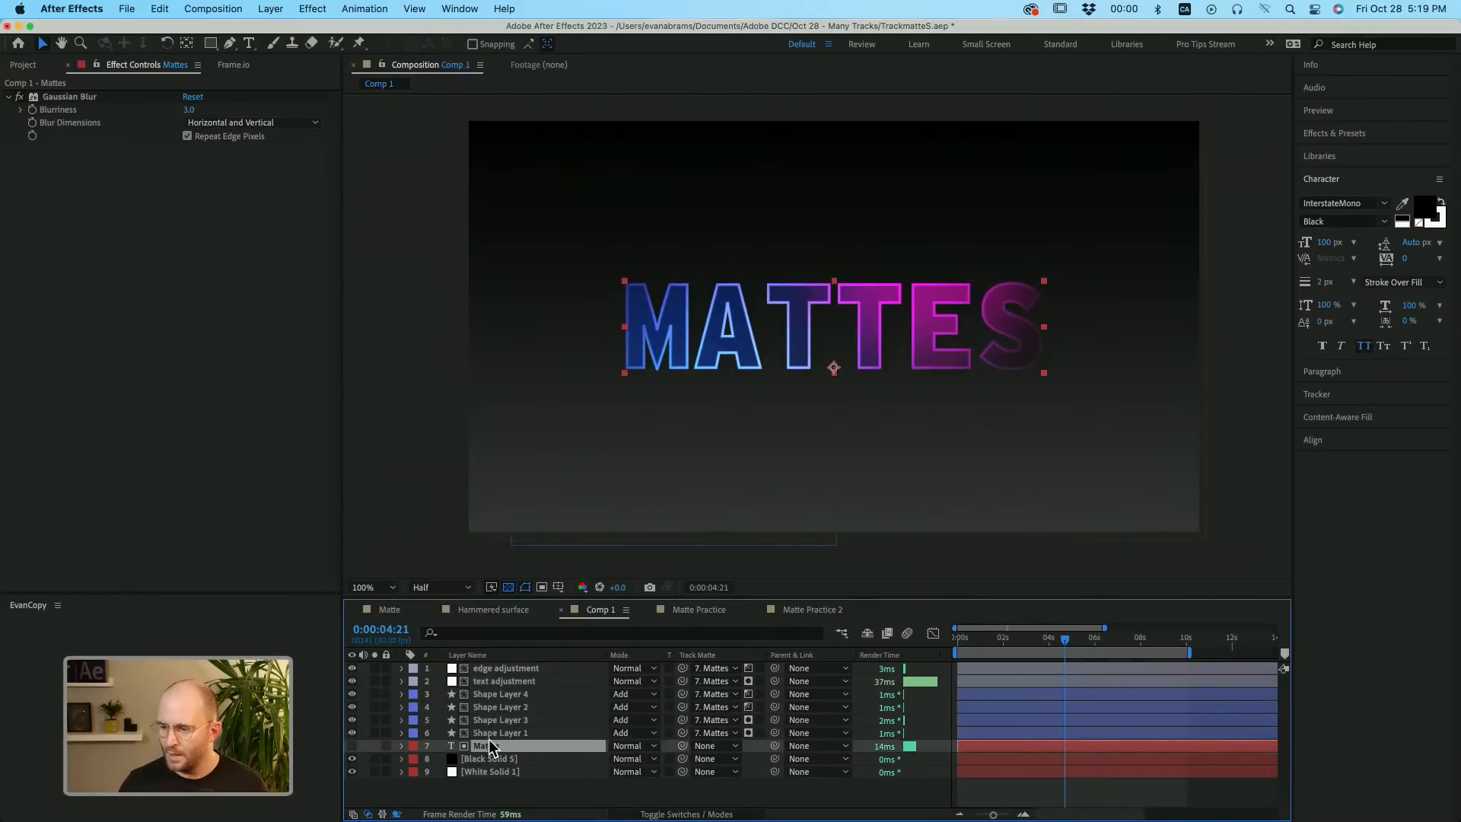
click(487, 734)
click(375, 733)
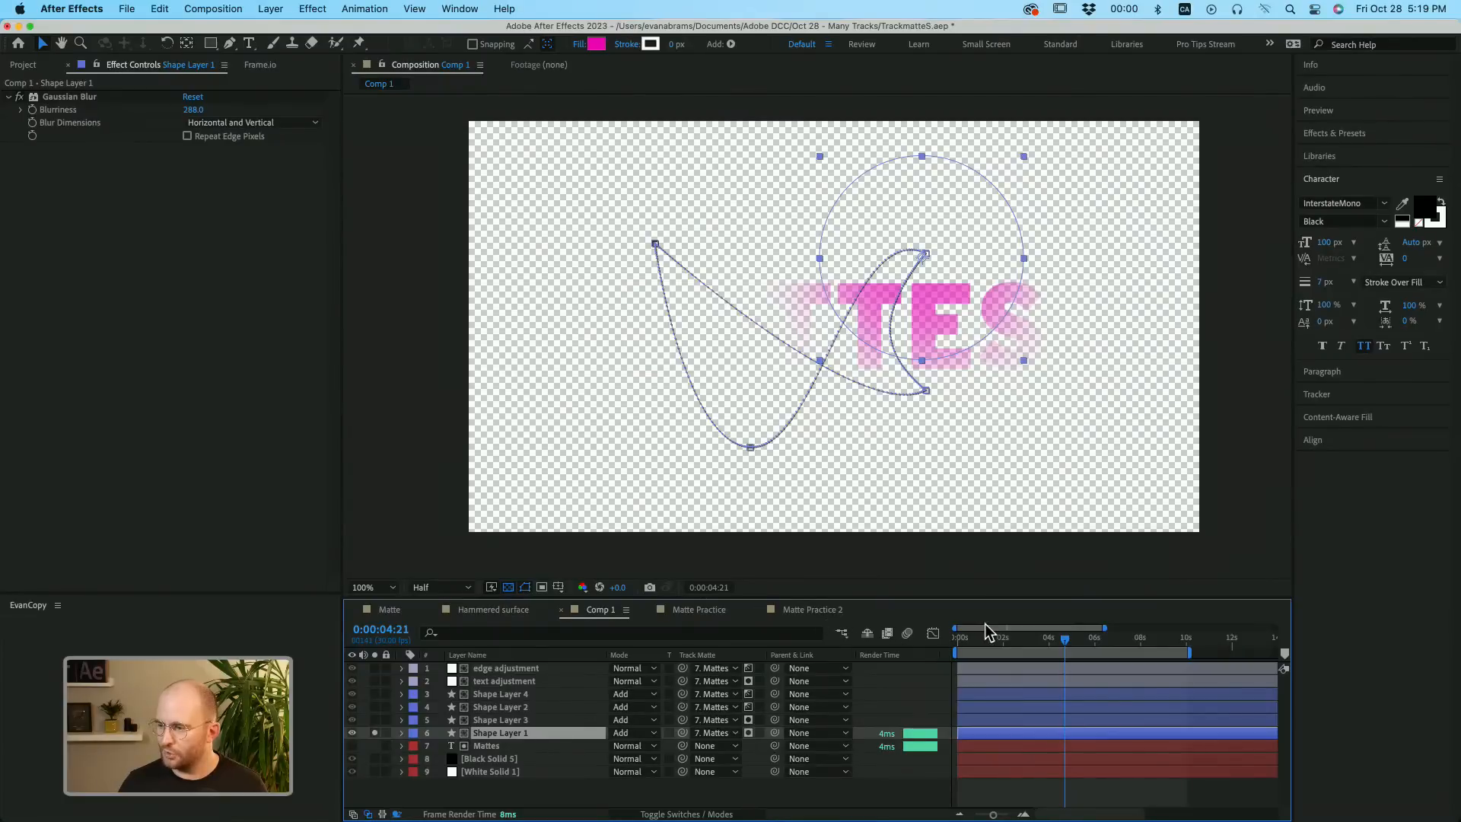
drag(1013, 640, 1157, 624)
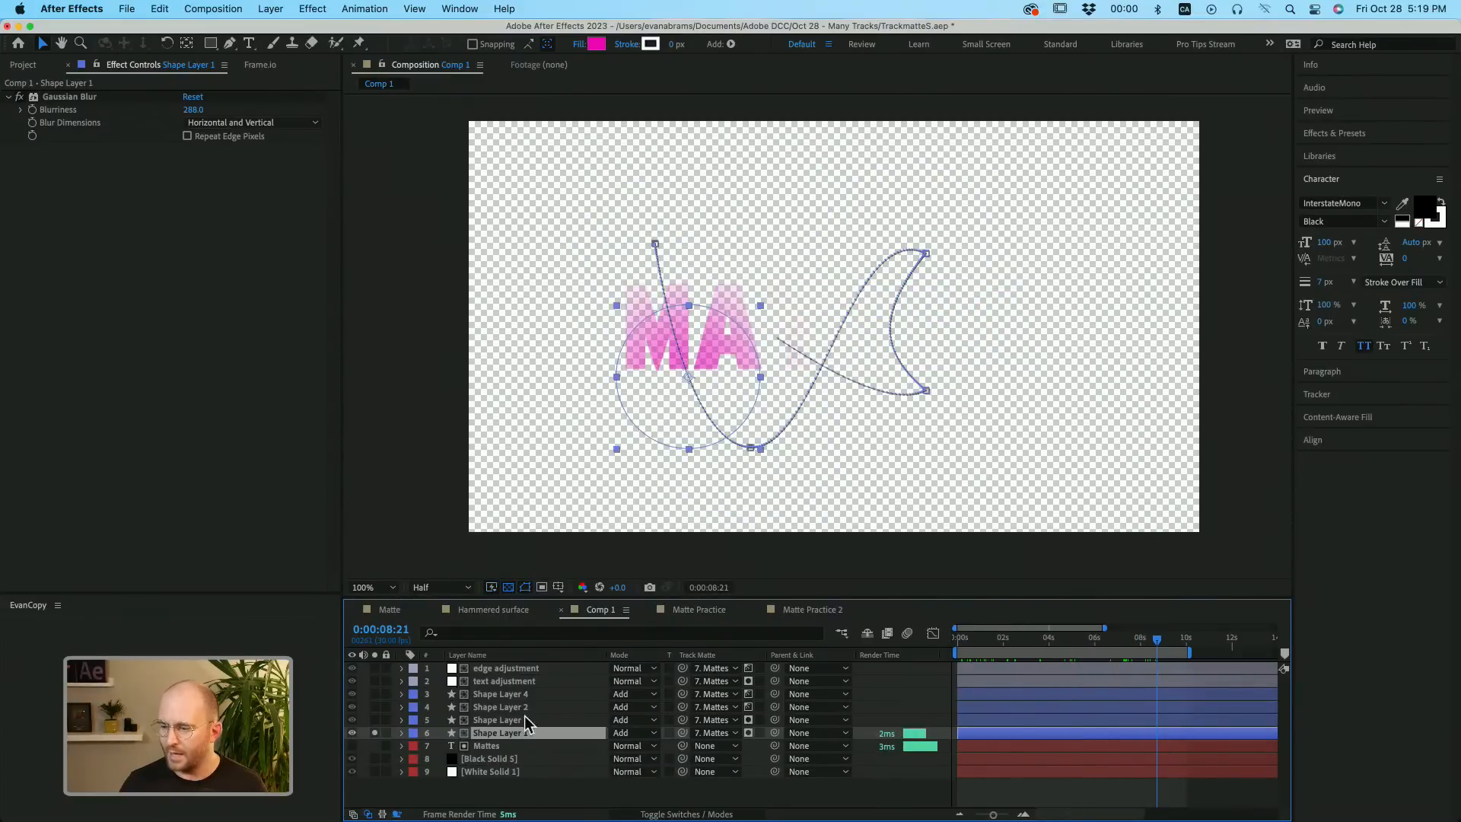
Solo Shape Layers 2, 3 and 4 as well, and set the track matte of all four shape layers to None.
click(375, 720)
click(375, 707)
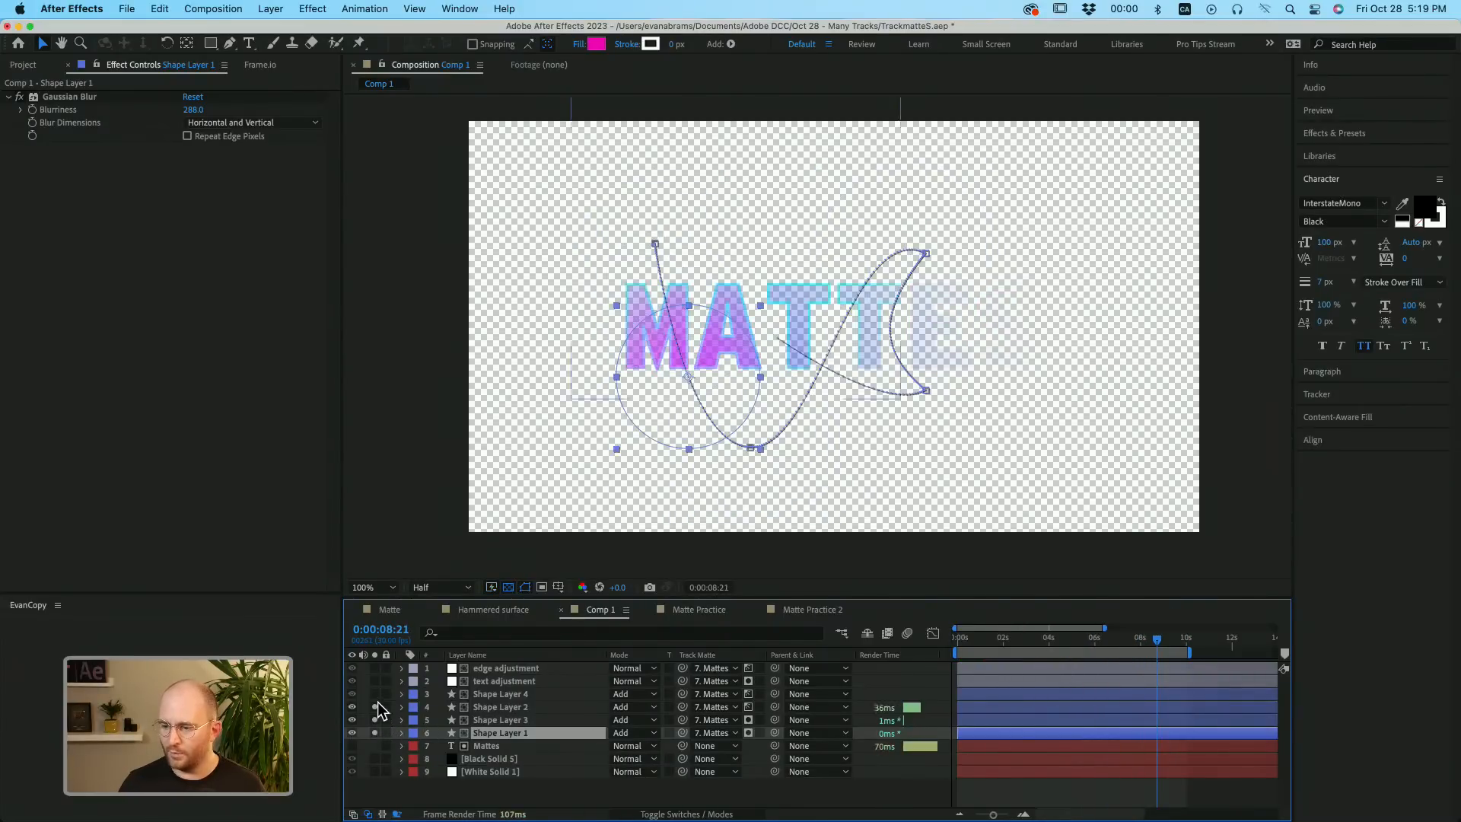
click(375, 694)
shift+click(532, 694)
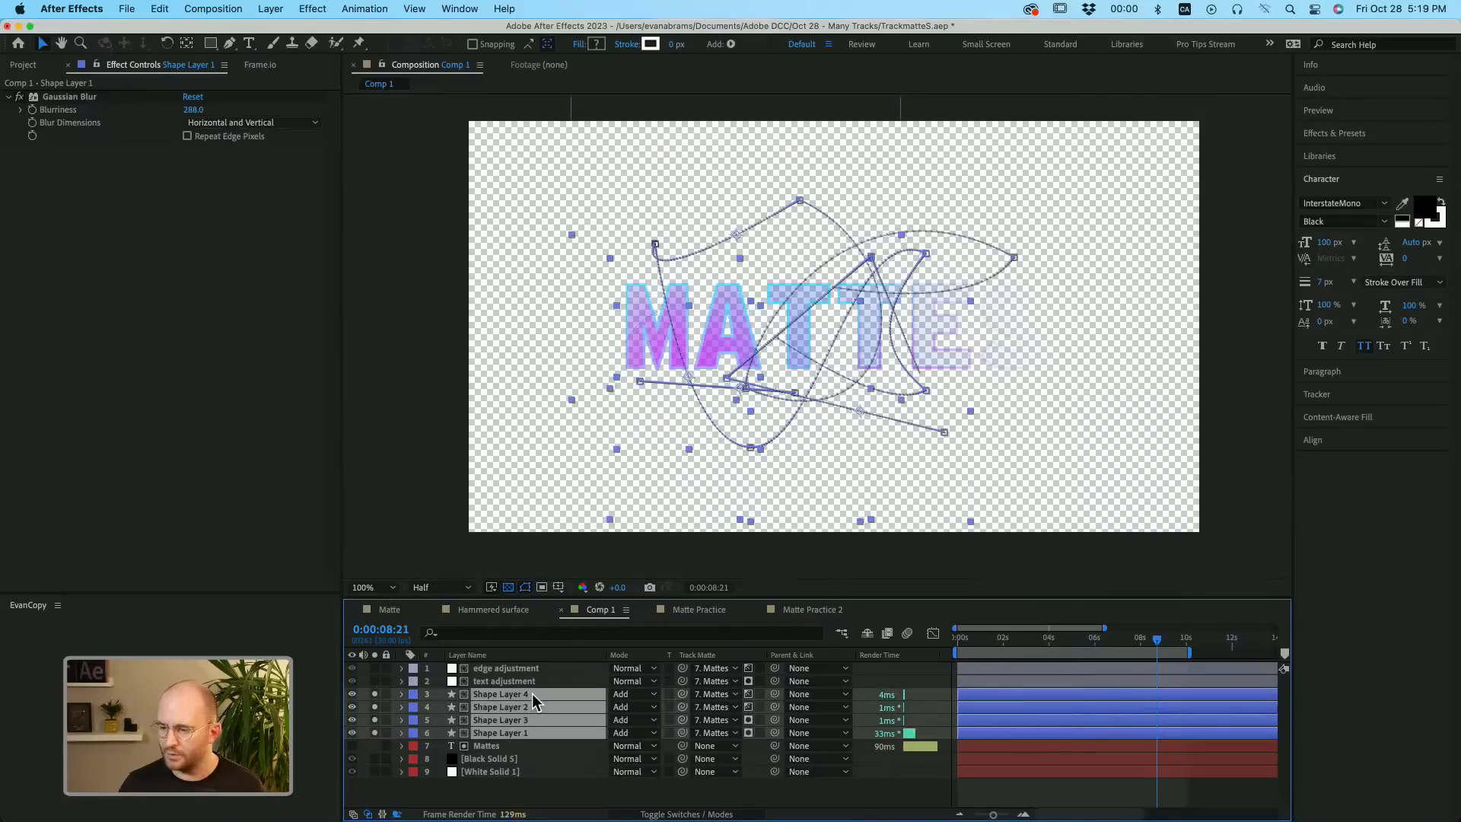
click(701, 694)
click(727, 642)
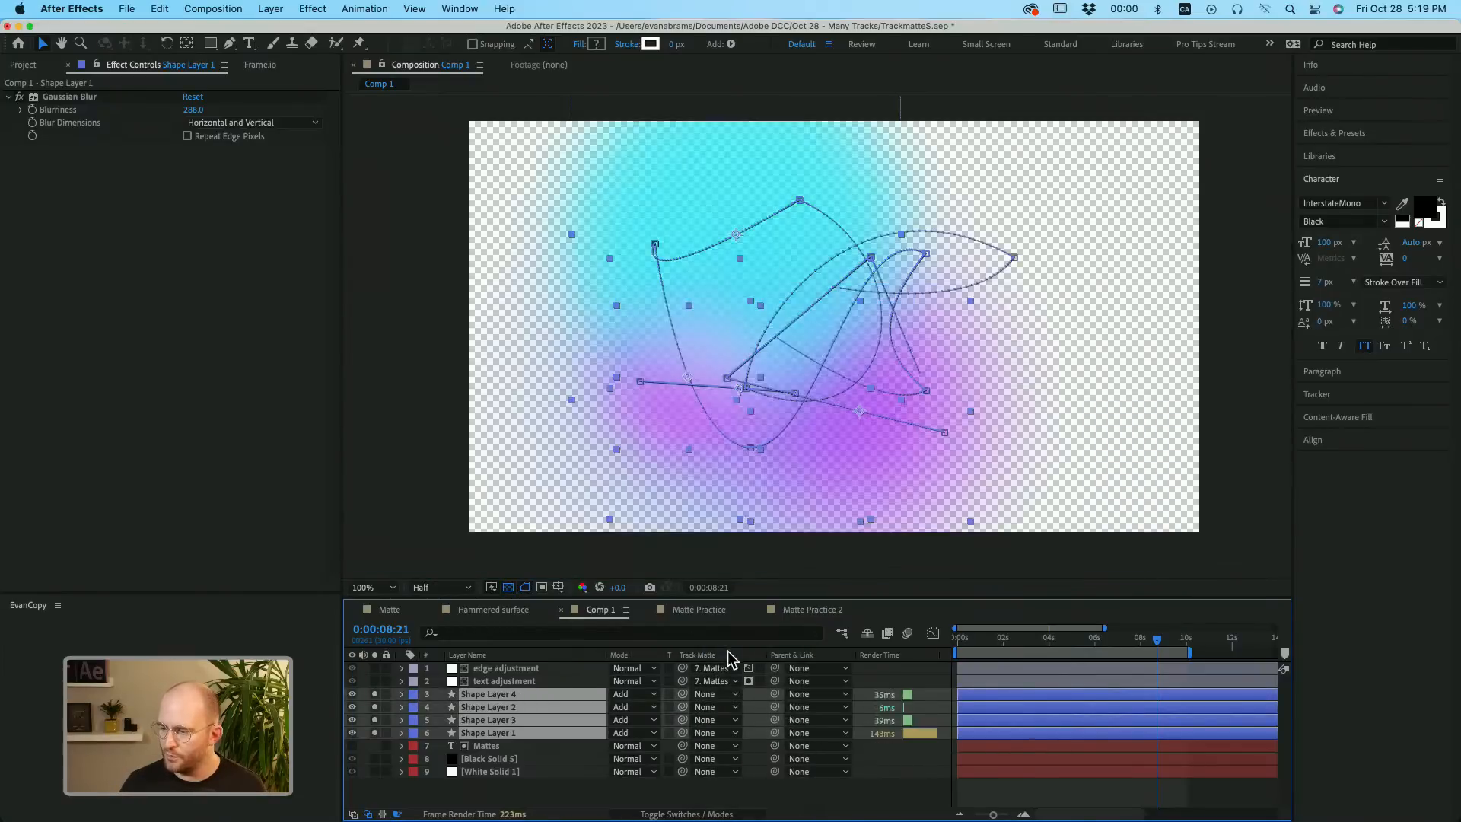
Preview and scrub the four unmatted blurred shape layers from about 0:00:01:02 to 0:00:06:13.
drag(1088, 638, 982, 637)
click(830, 797)
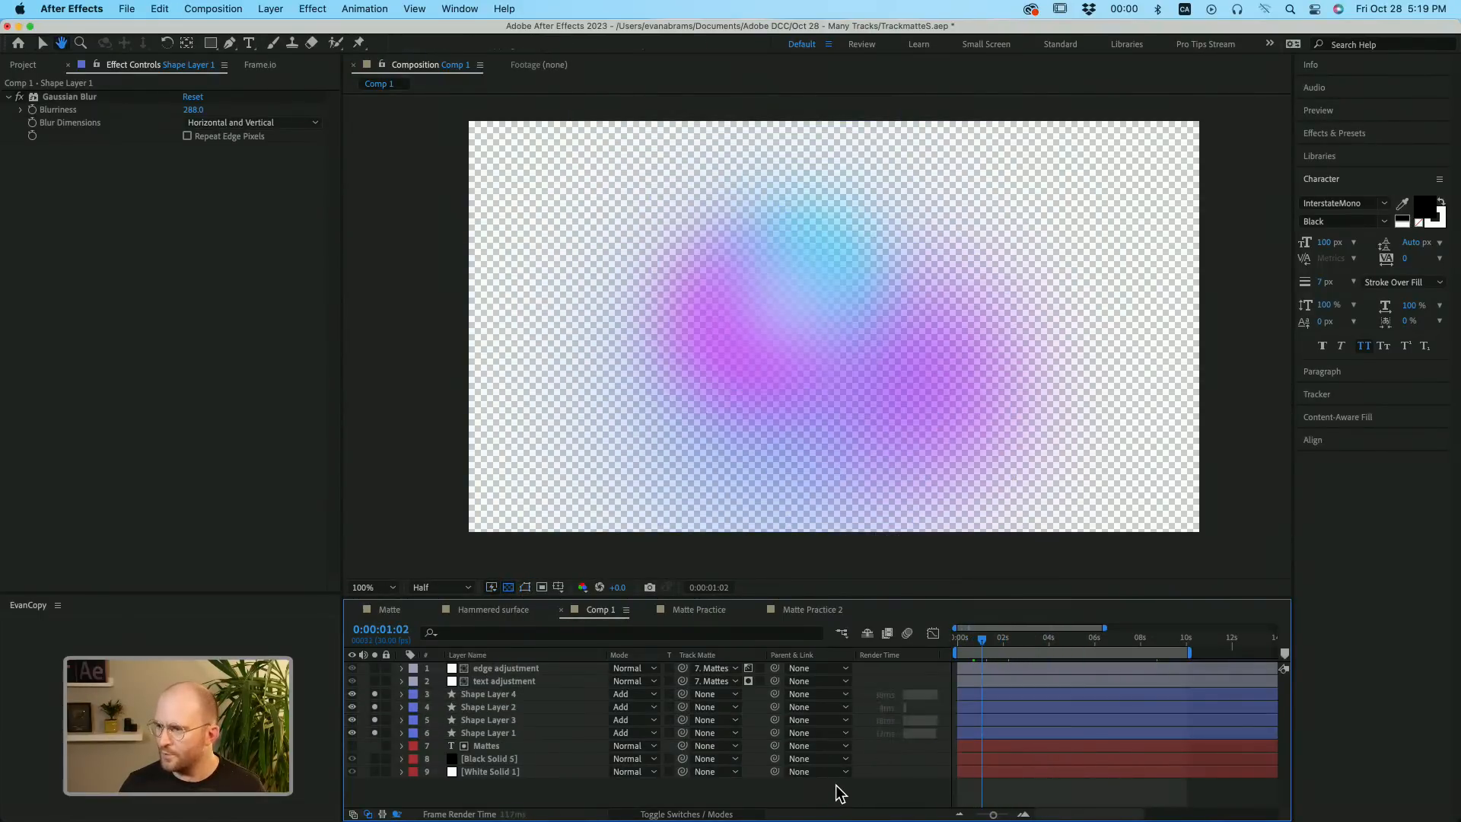
key(space)
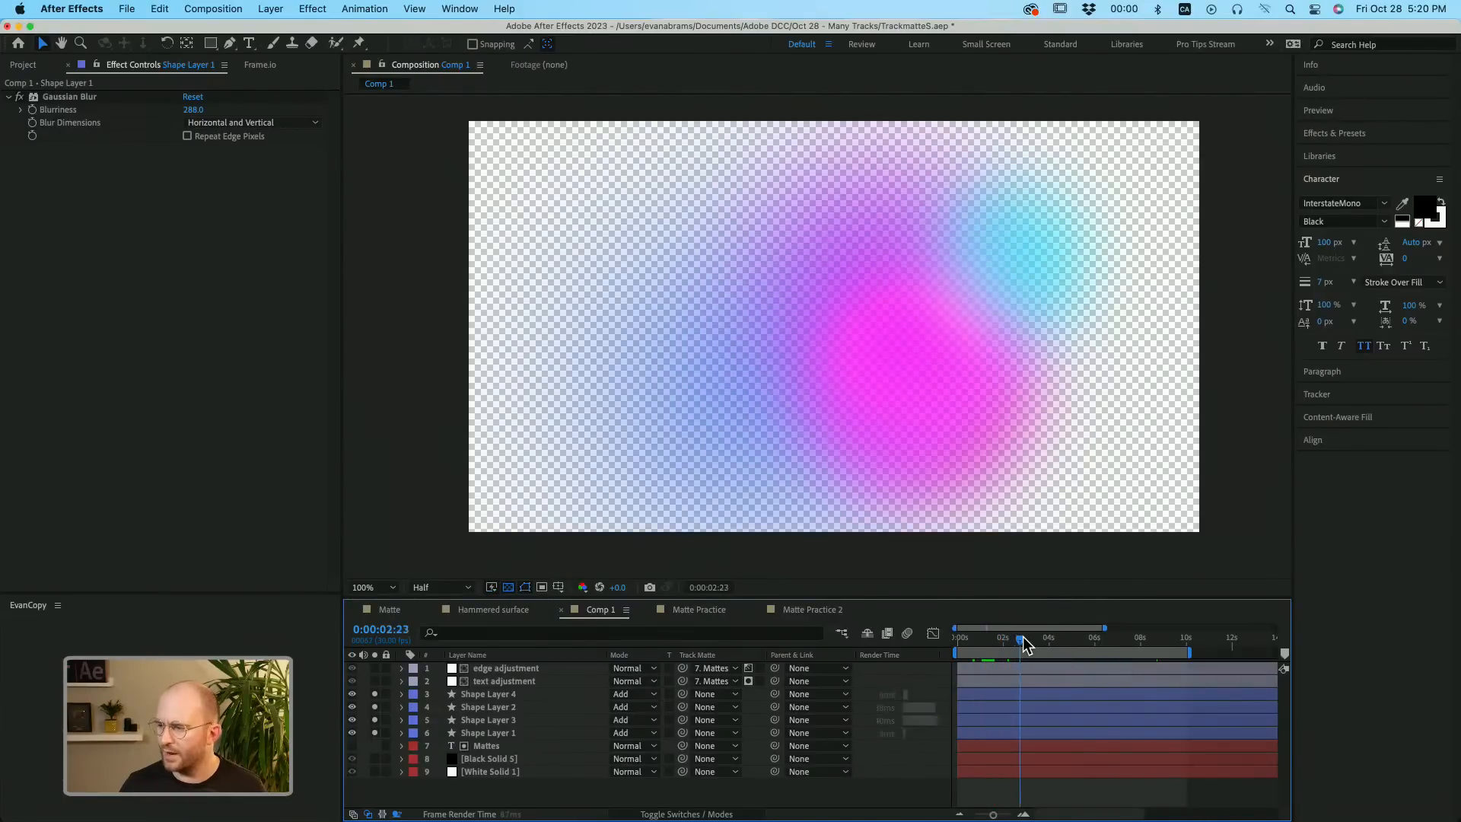
drag(1023, 636, 1105, 631)
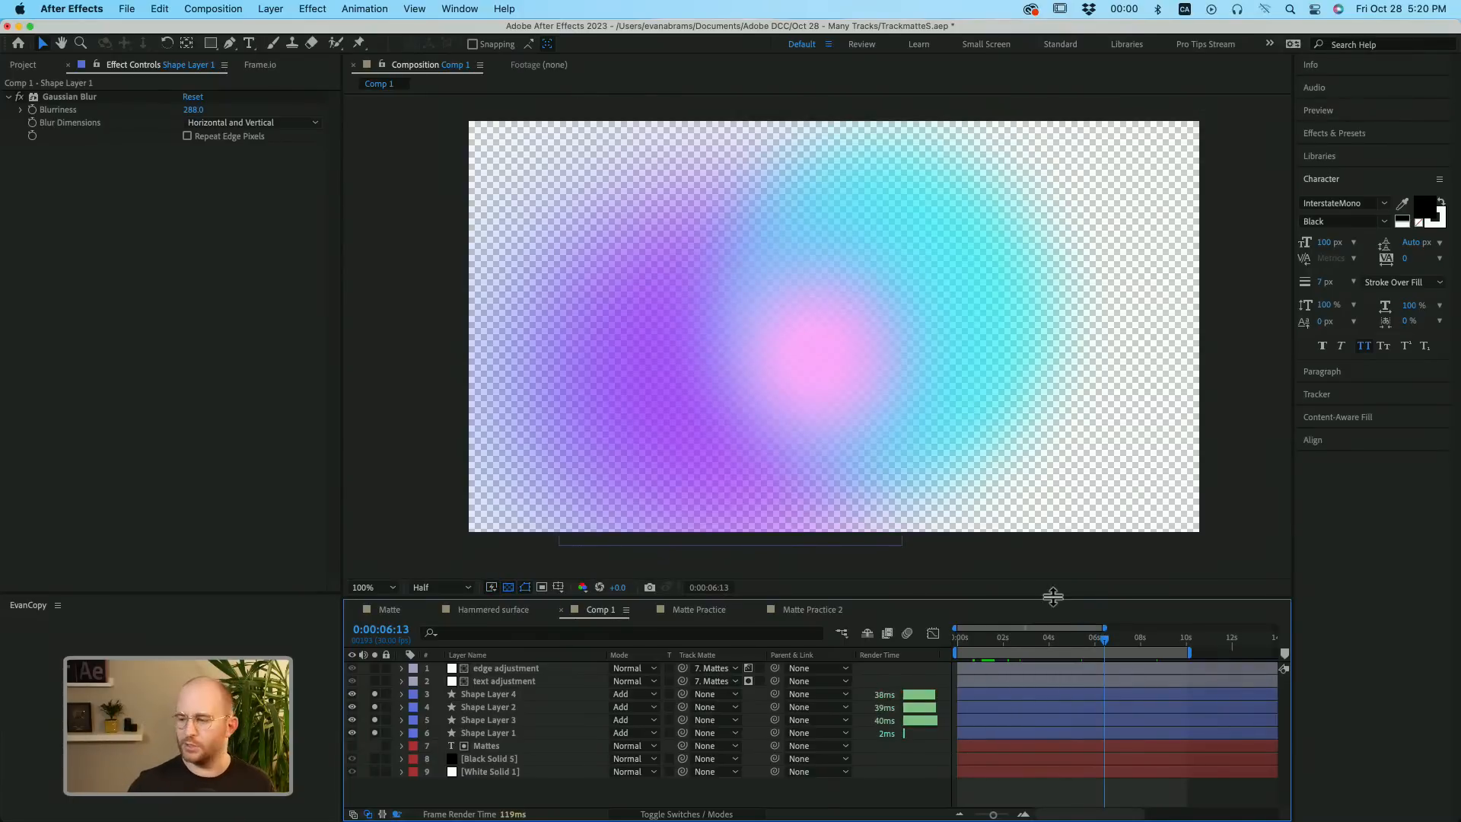
Set the track matte of Shape Layers 1 to 4 to the Mattes layer and make all four alpha mattes.
click(502, 692)
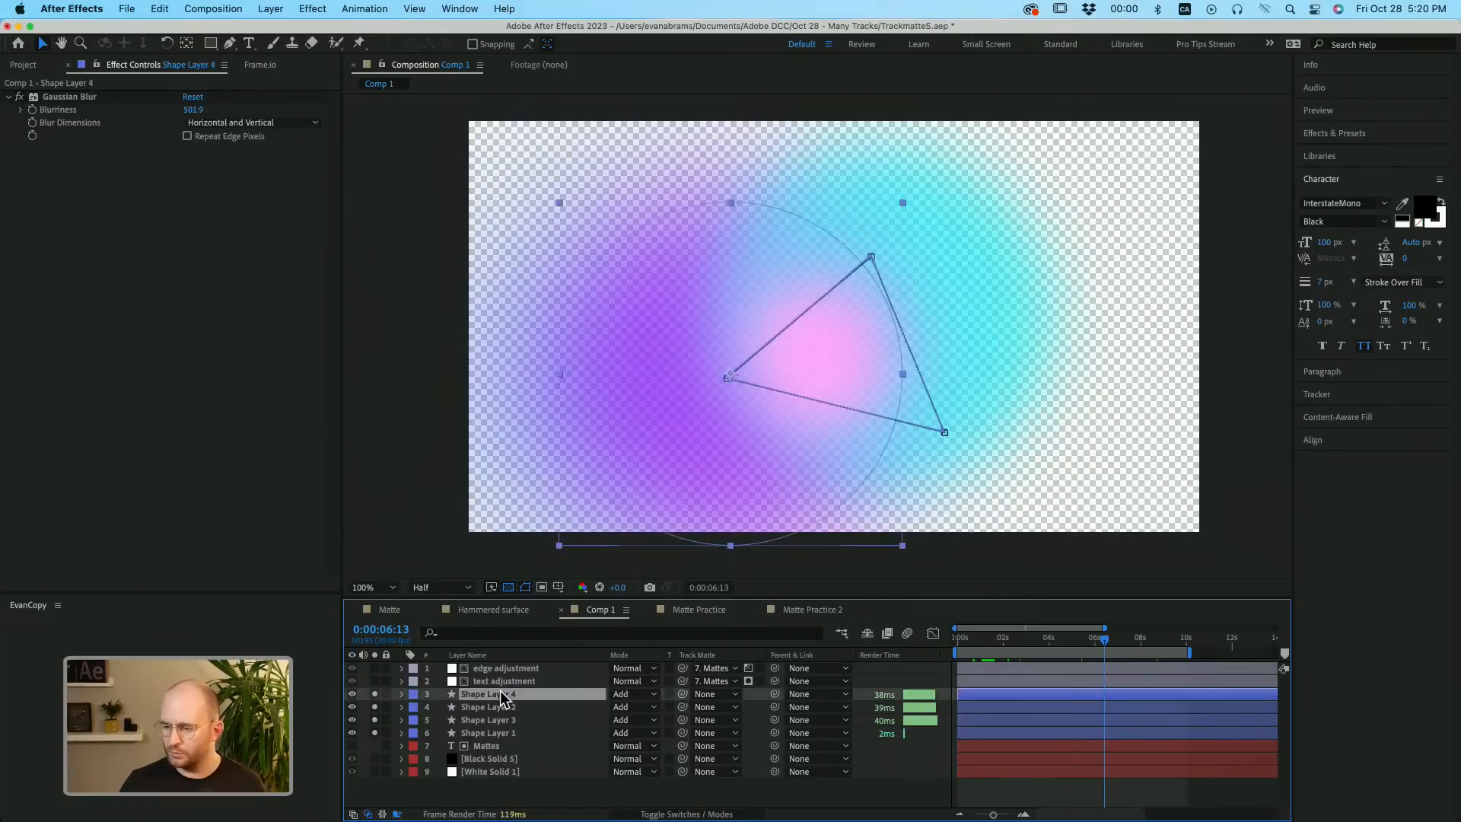
shift+click(487, 733)
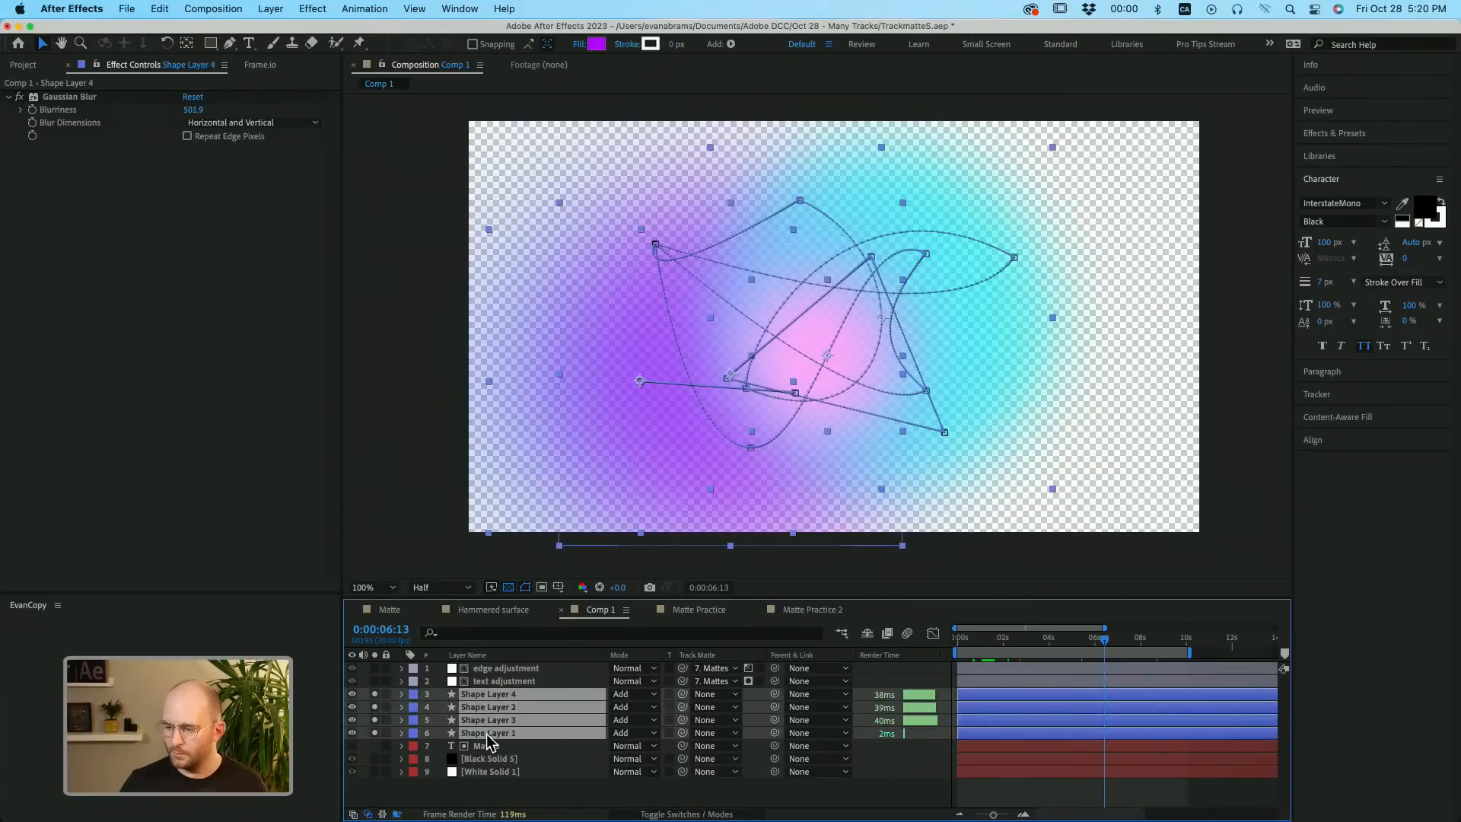
click(707, 695)
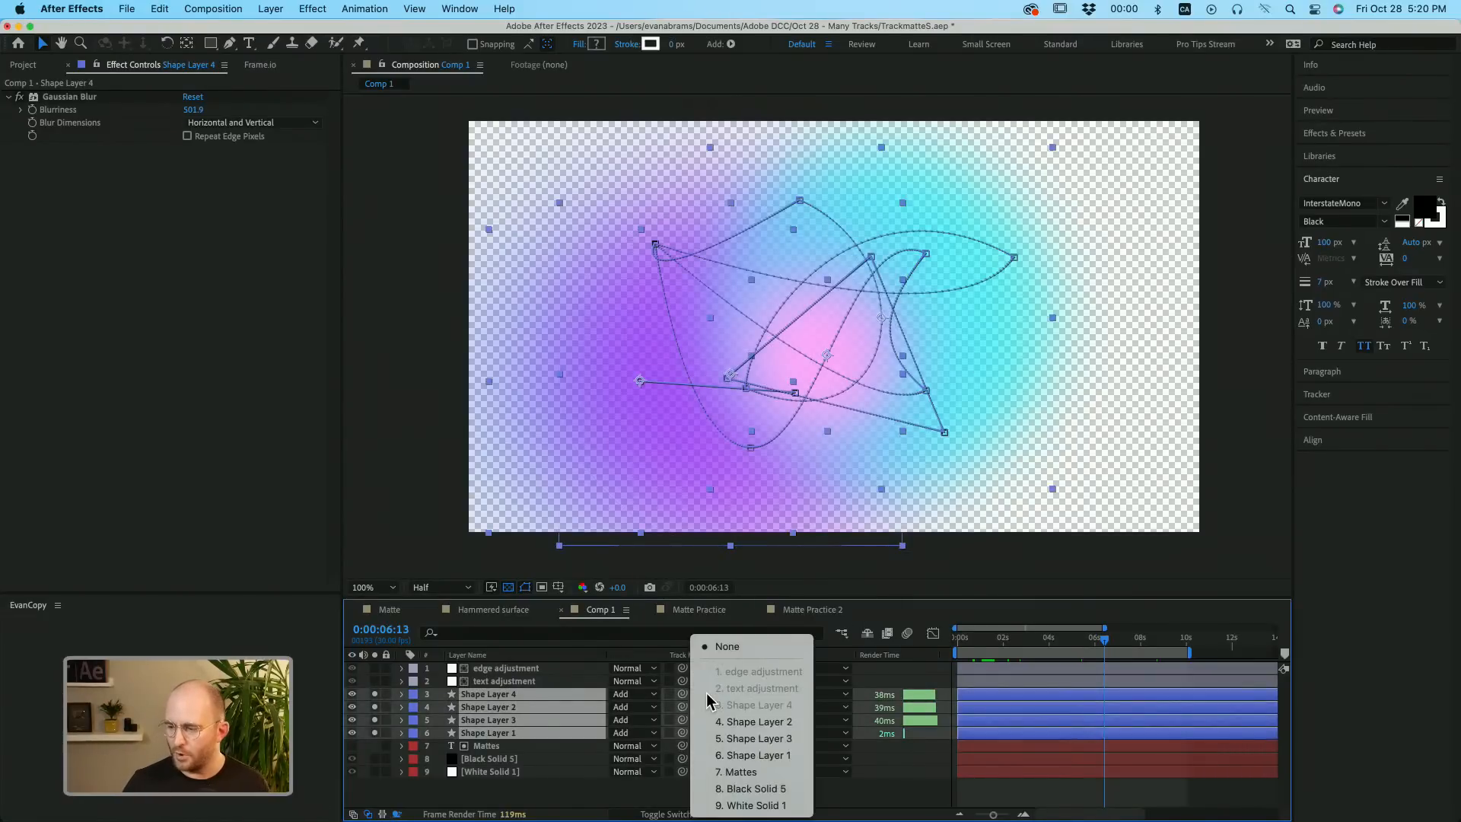
click(735, 773)
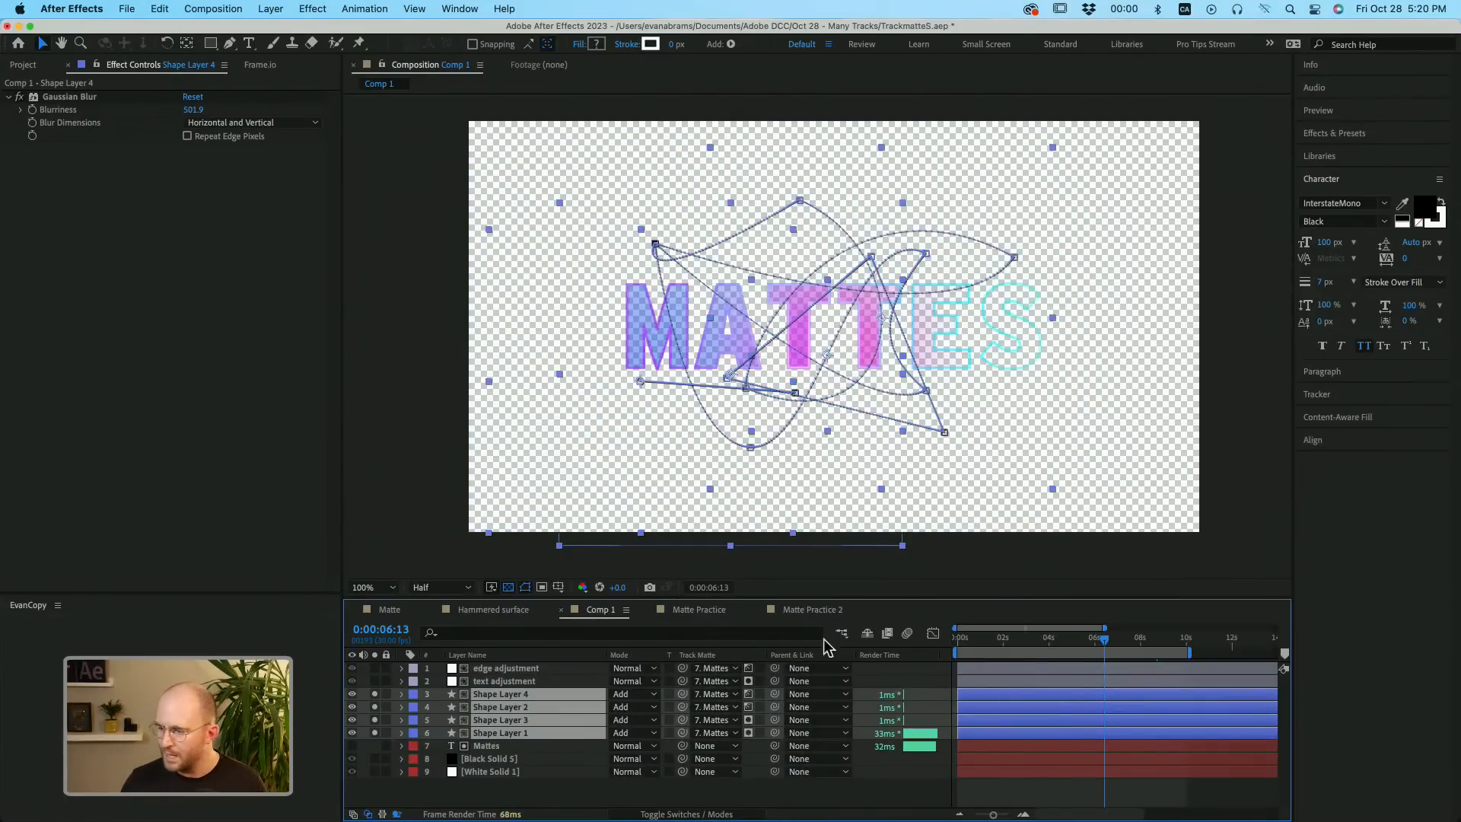
click(749, 707)
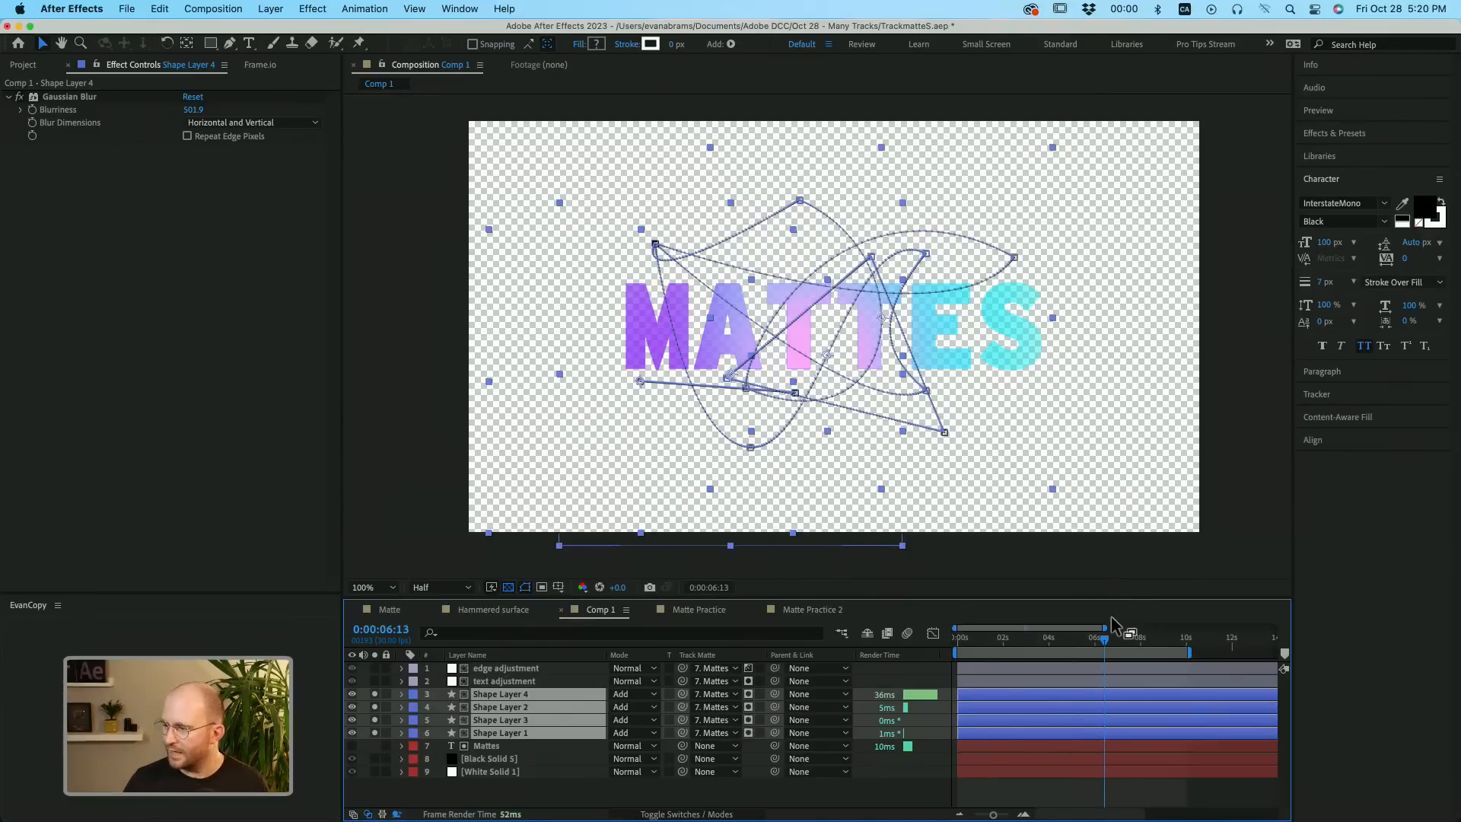
Check the matted title up close at 0:00:04:06 and 0:00:02:29, and turn off the shape layers' solo.
drag(1100, 638, 1057, 637)
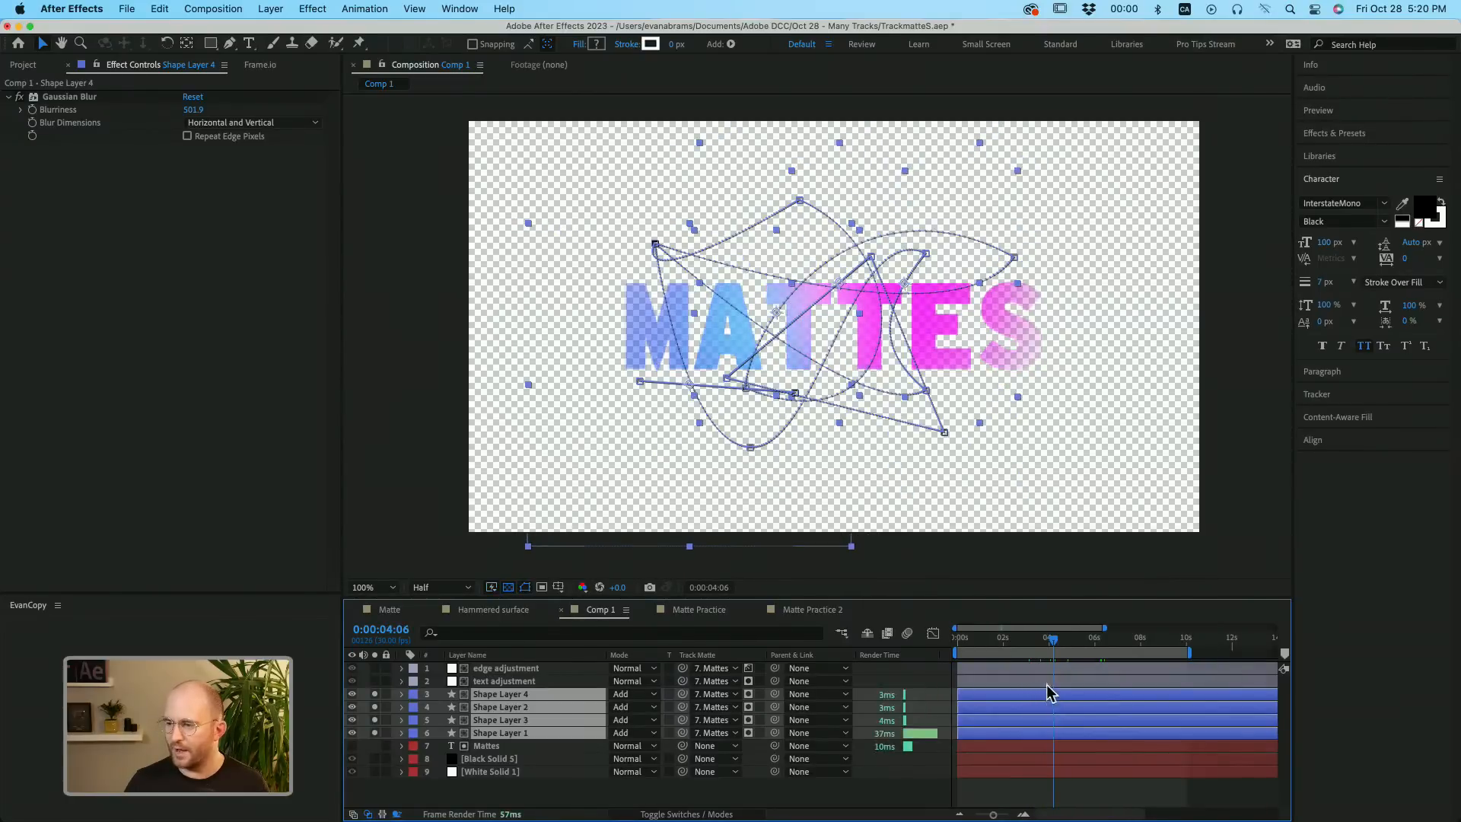
click(1034, 563)
scroll(907, 332, up, 2)
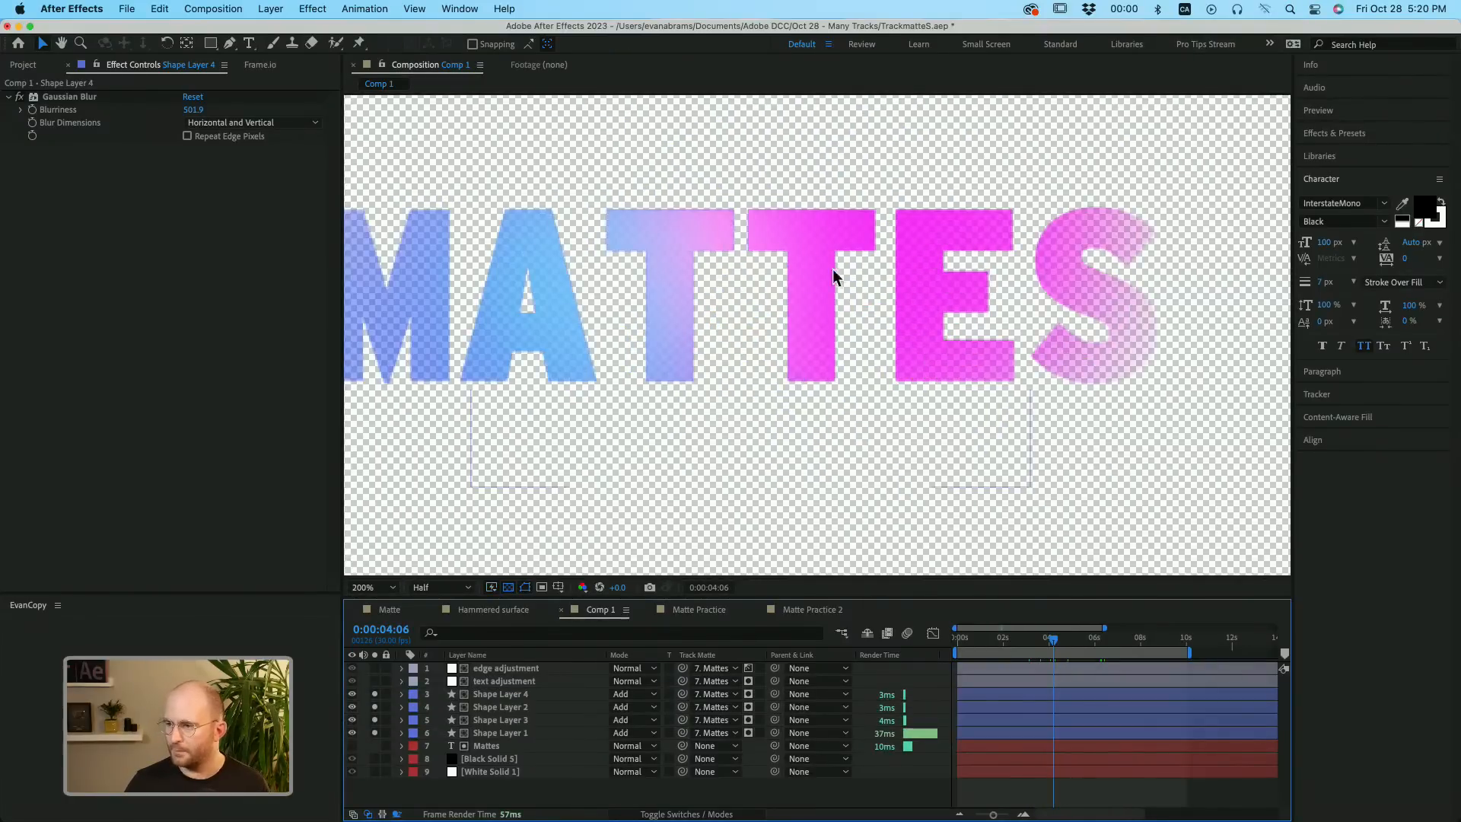
scroll(684, 216, left, 3)
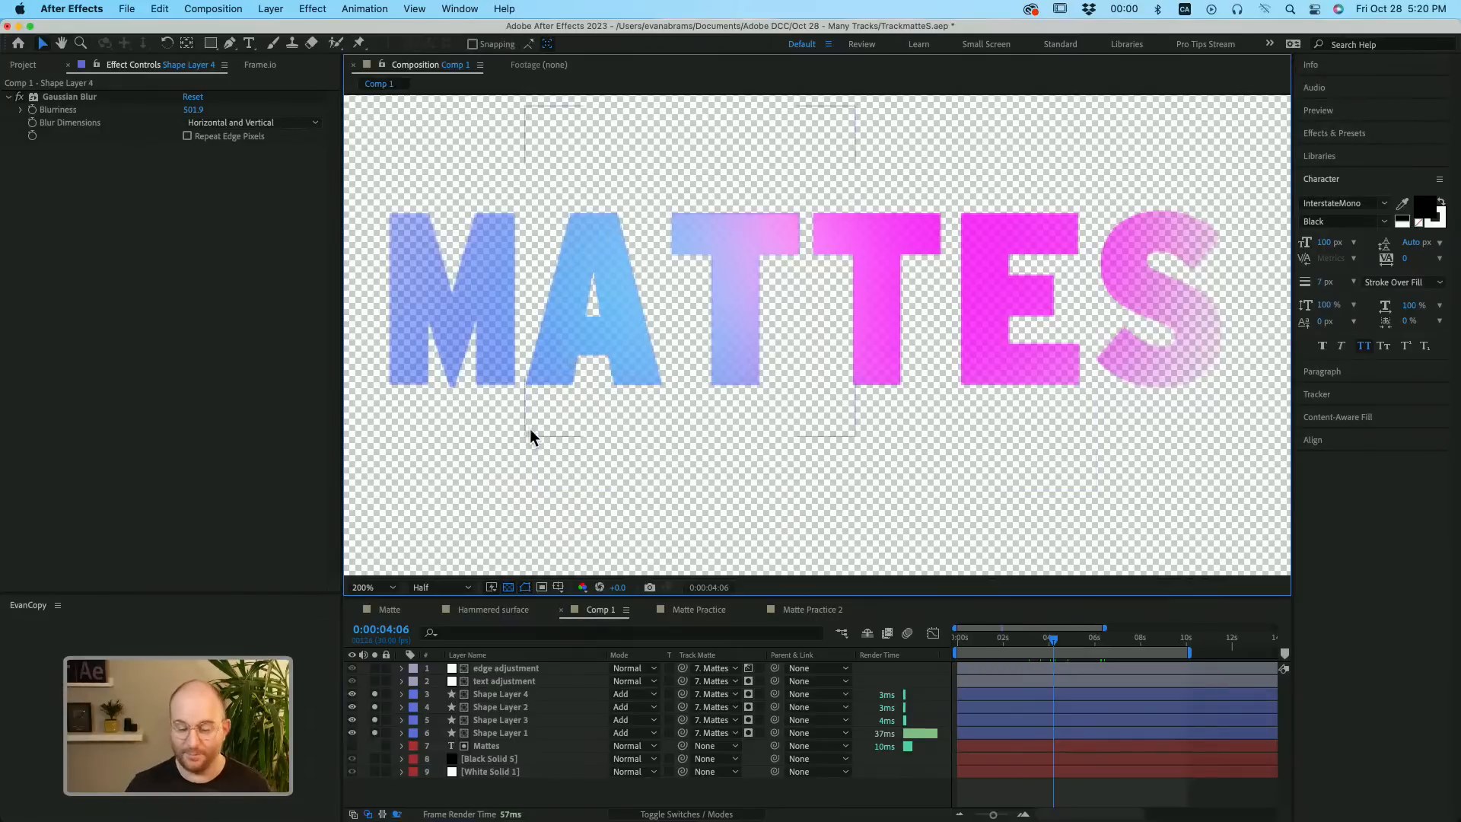
drag(1052, 635, 1025, 593)
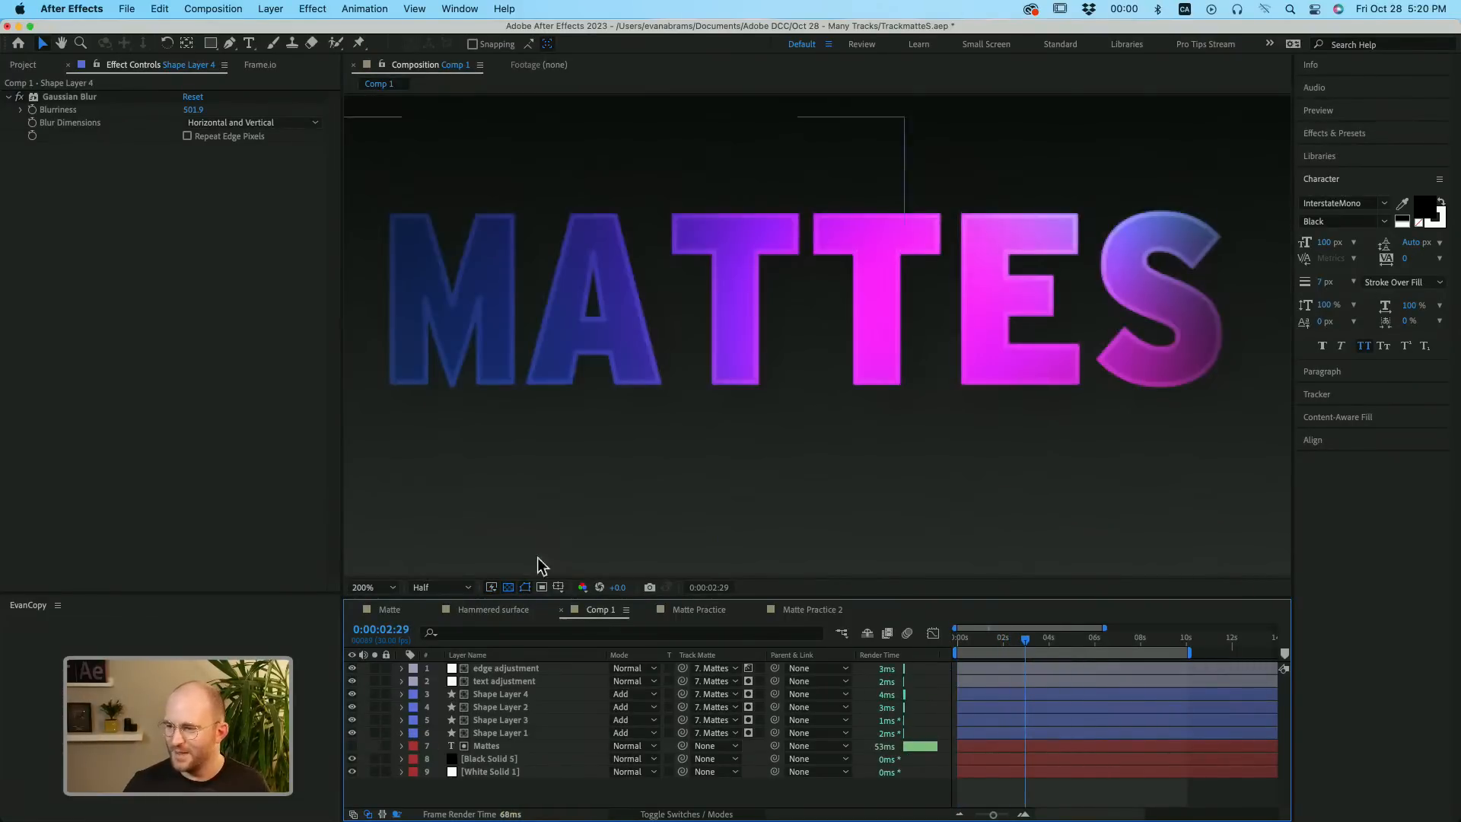
scroll(751, 422, down, 1)
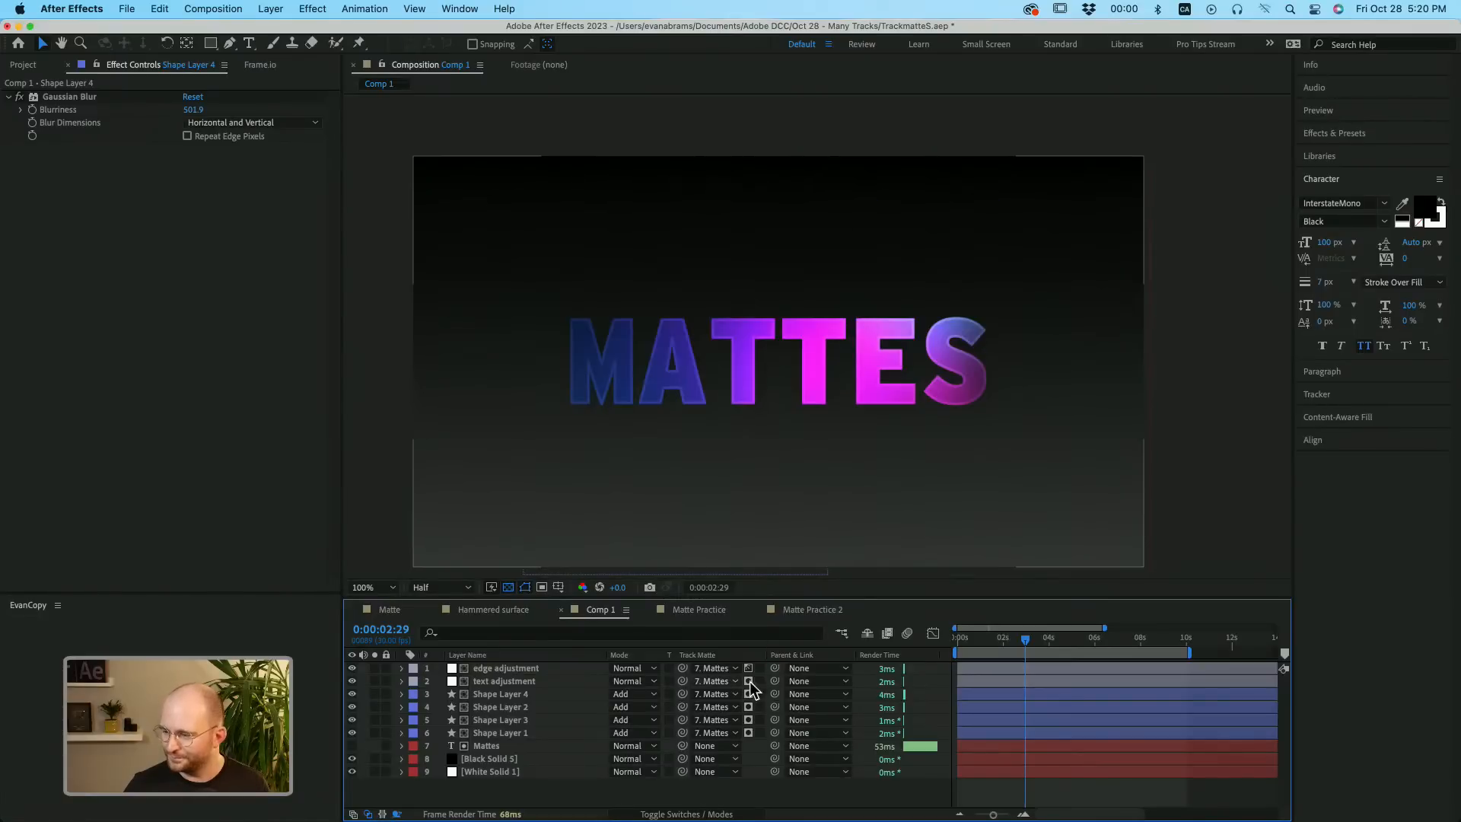
Hide the text adjustment and edge adjustment layers and preview the MATTES title animation.
drag(351, 681, 352, 668)
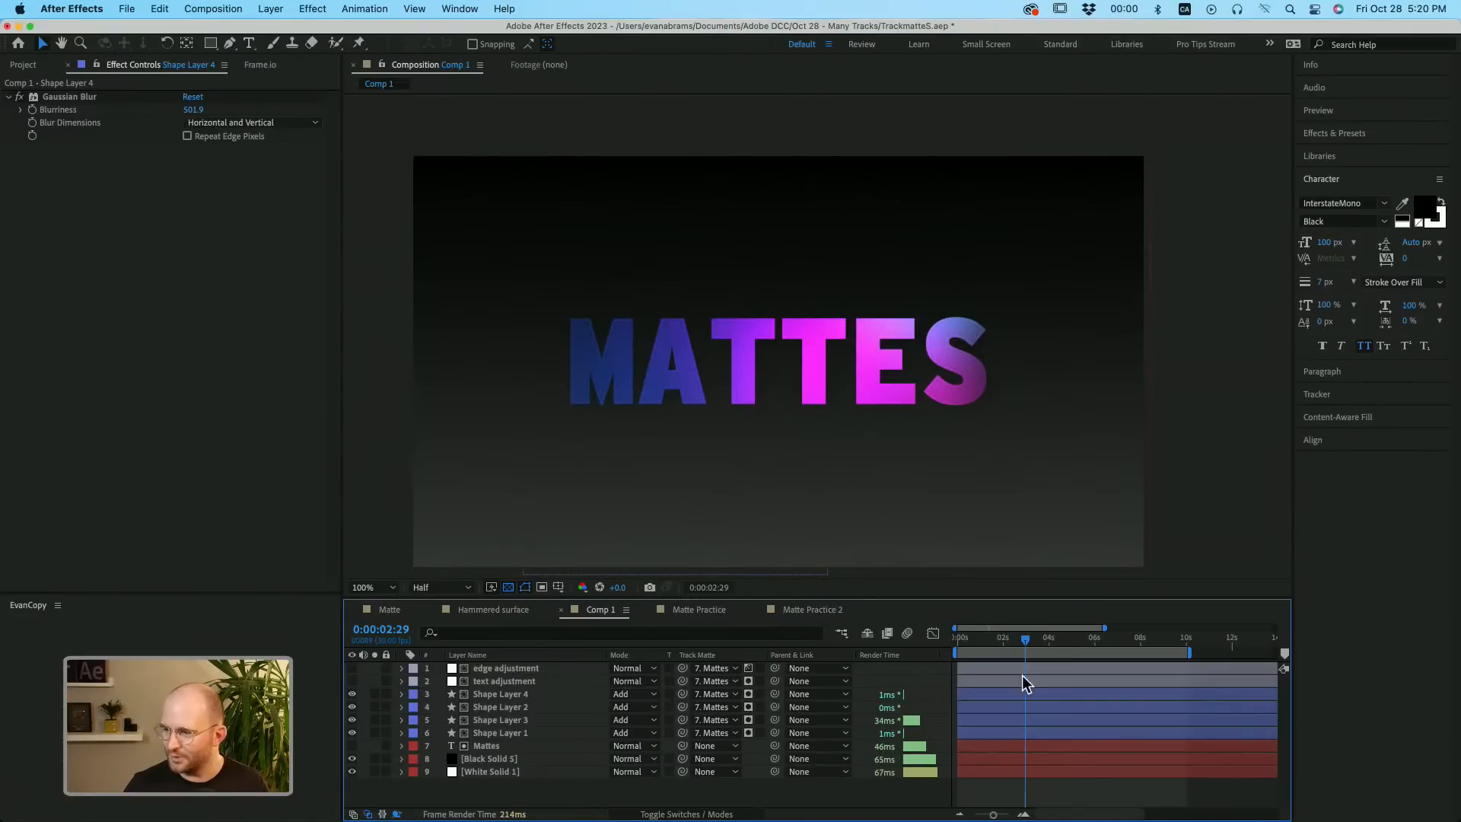
key(space)
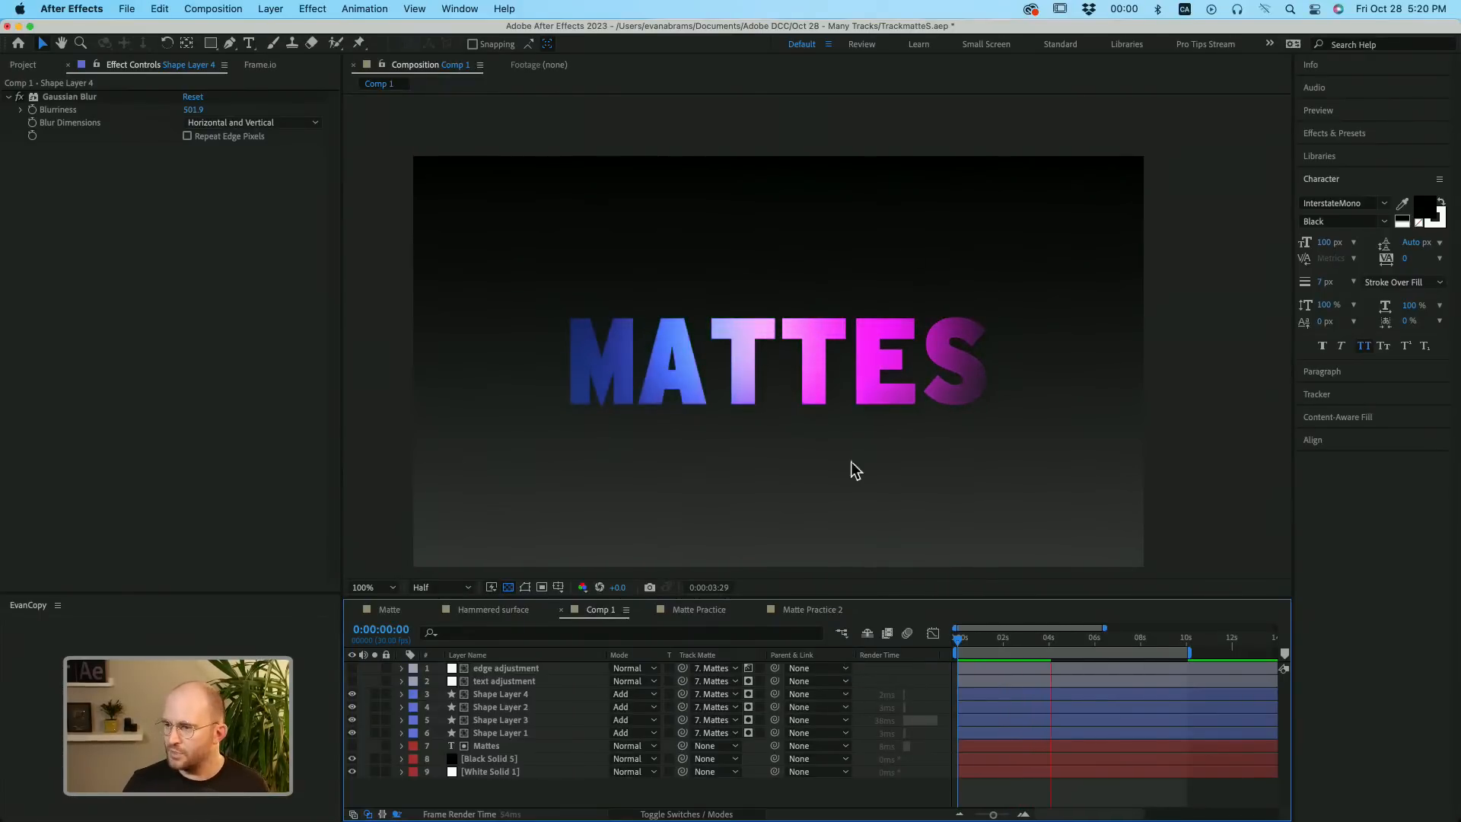
key(space)
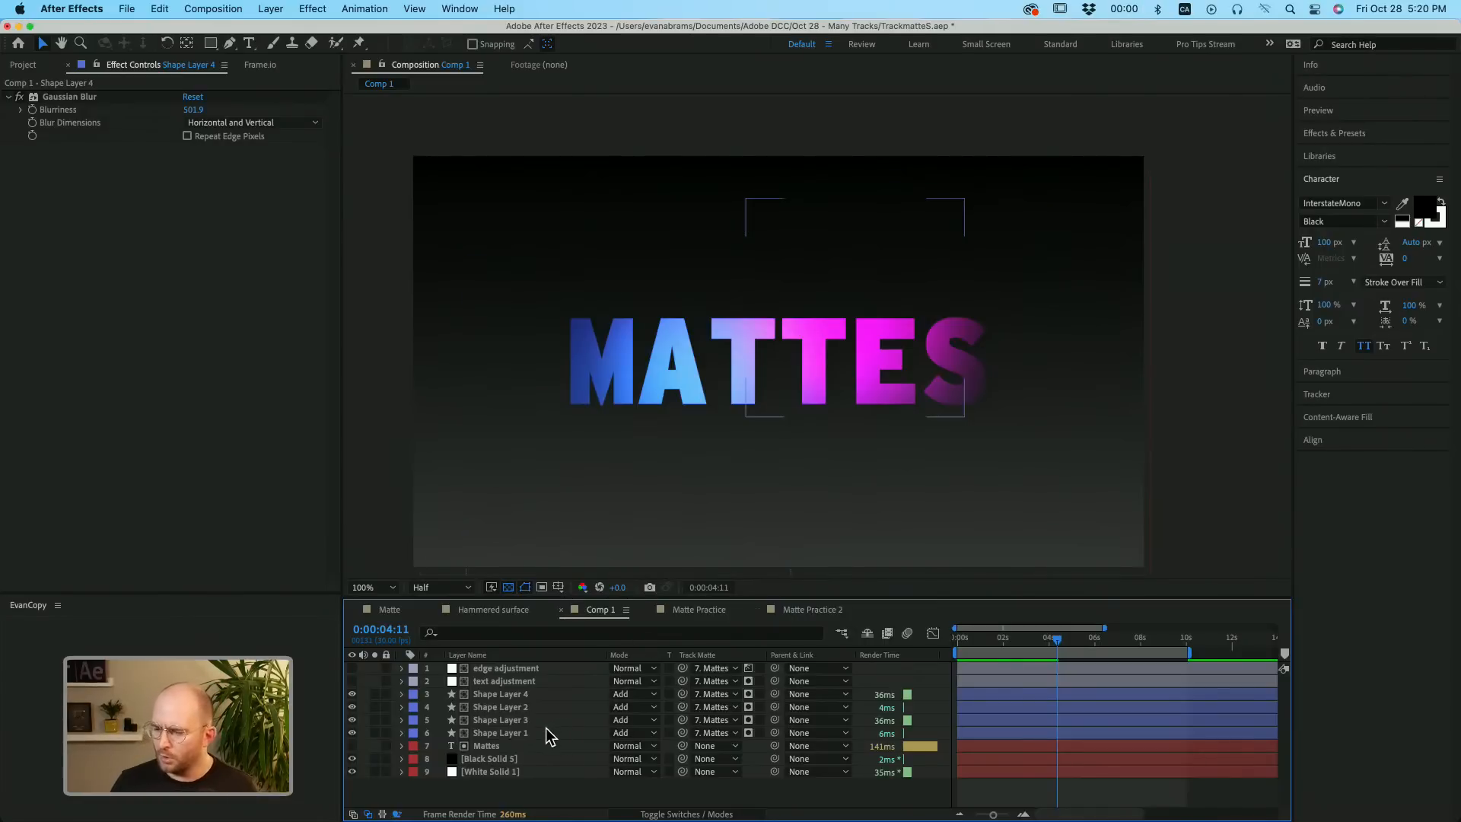
Review Shape Layers 1 to 4 and the Mattes text layer they share as matte, and narrow the layer name column.
click(526, 734)
key(super+Up)
key(super+Up)
key(super+Up)
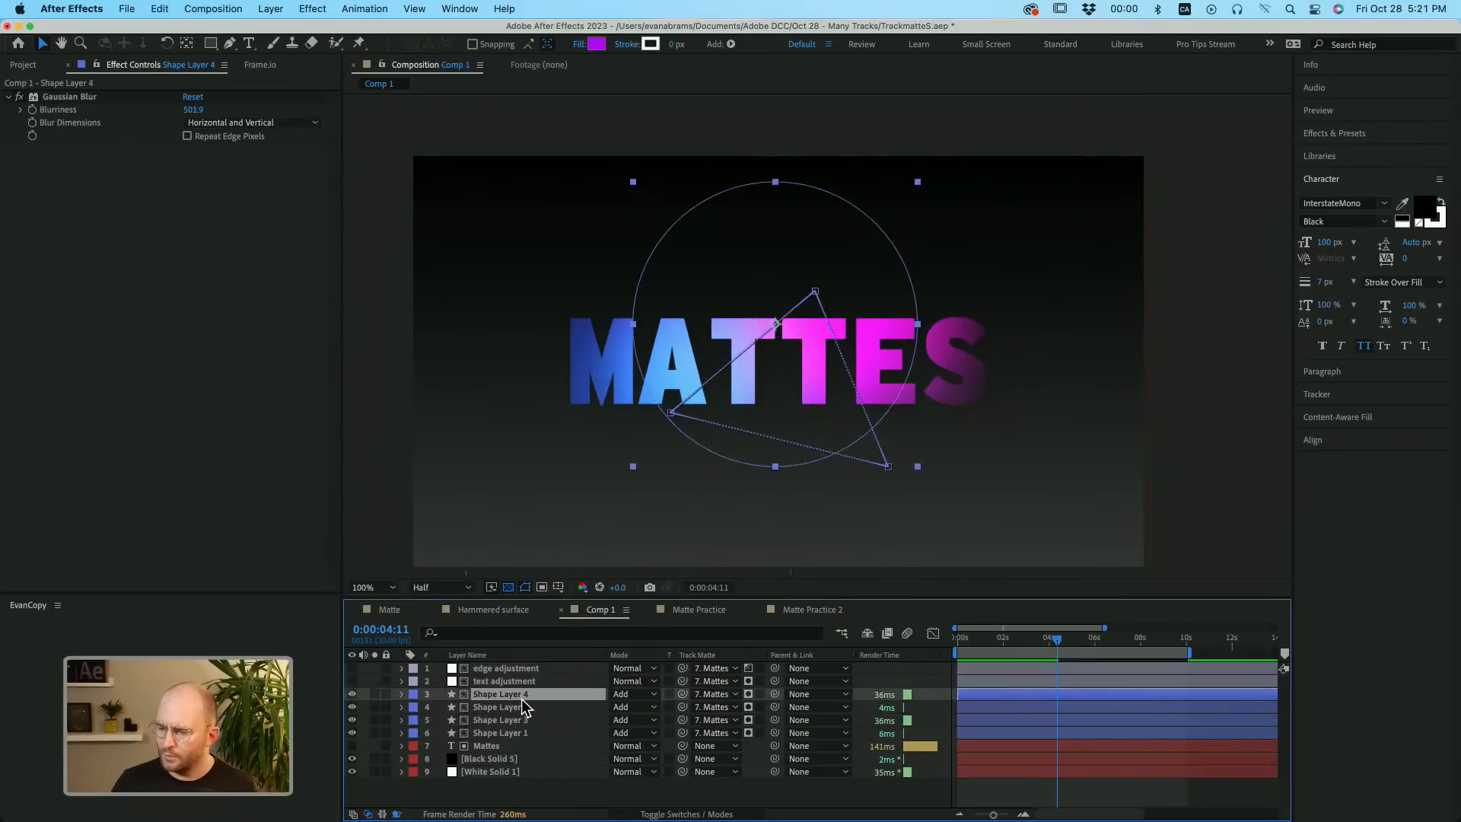
click(483, 746)
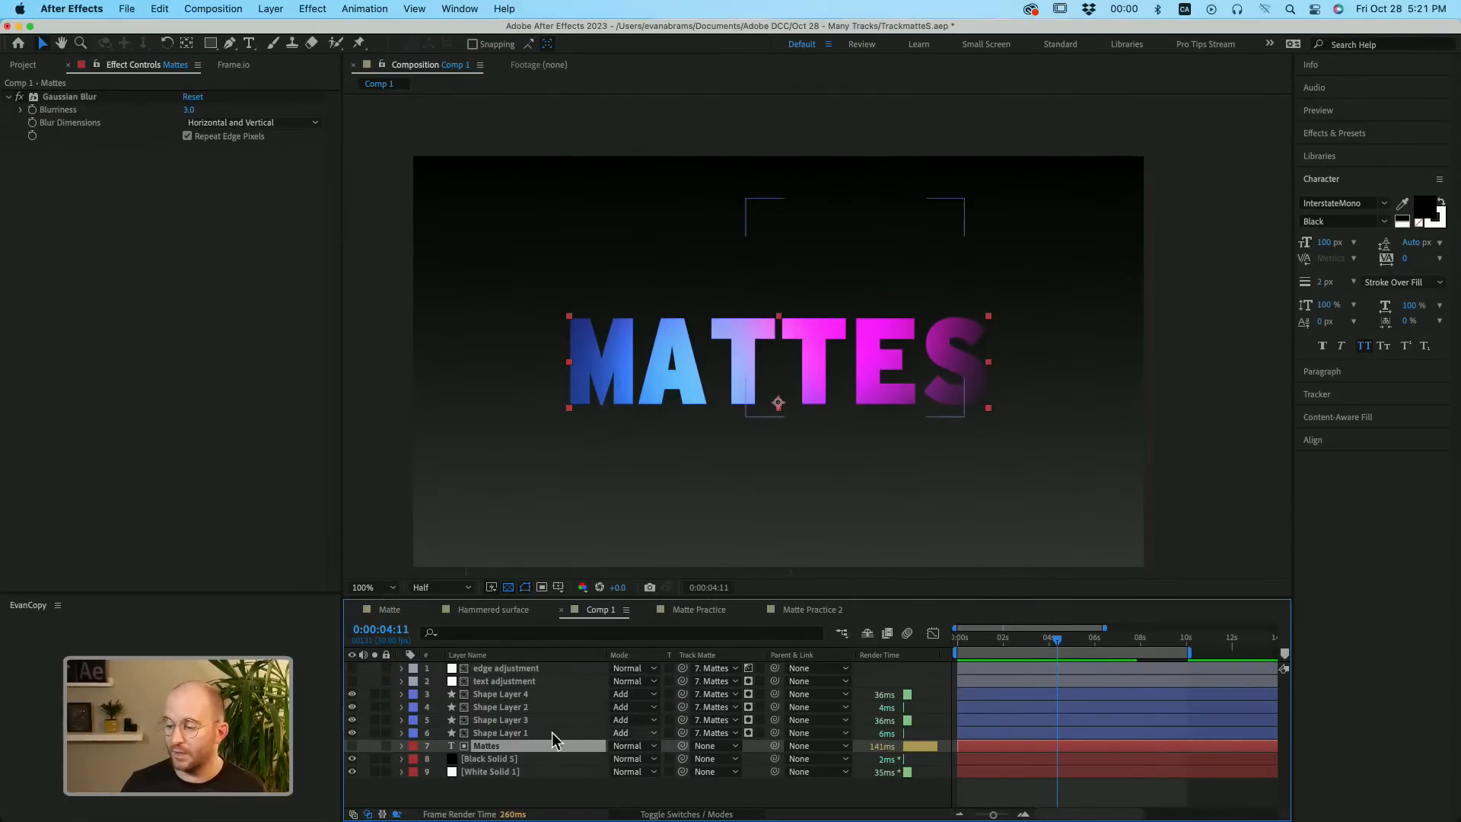
drag(532, 729, 523, 702)
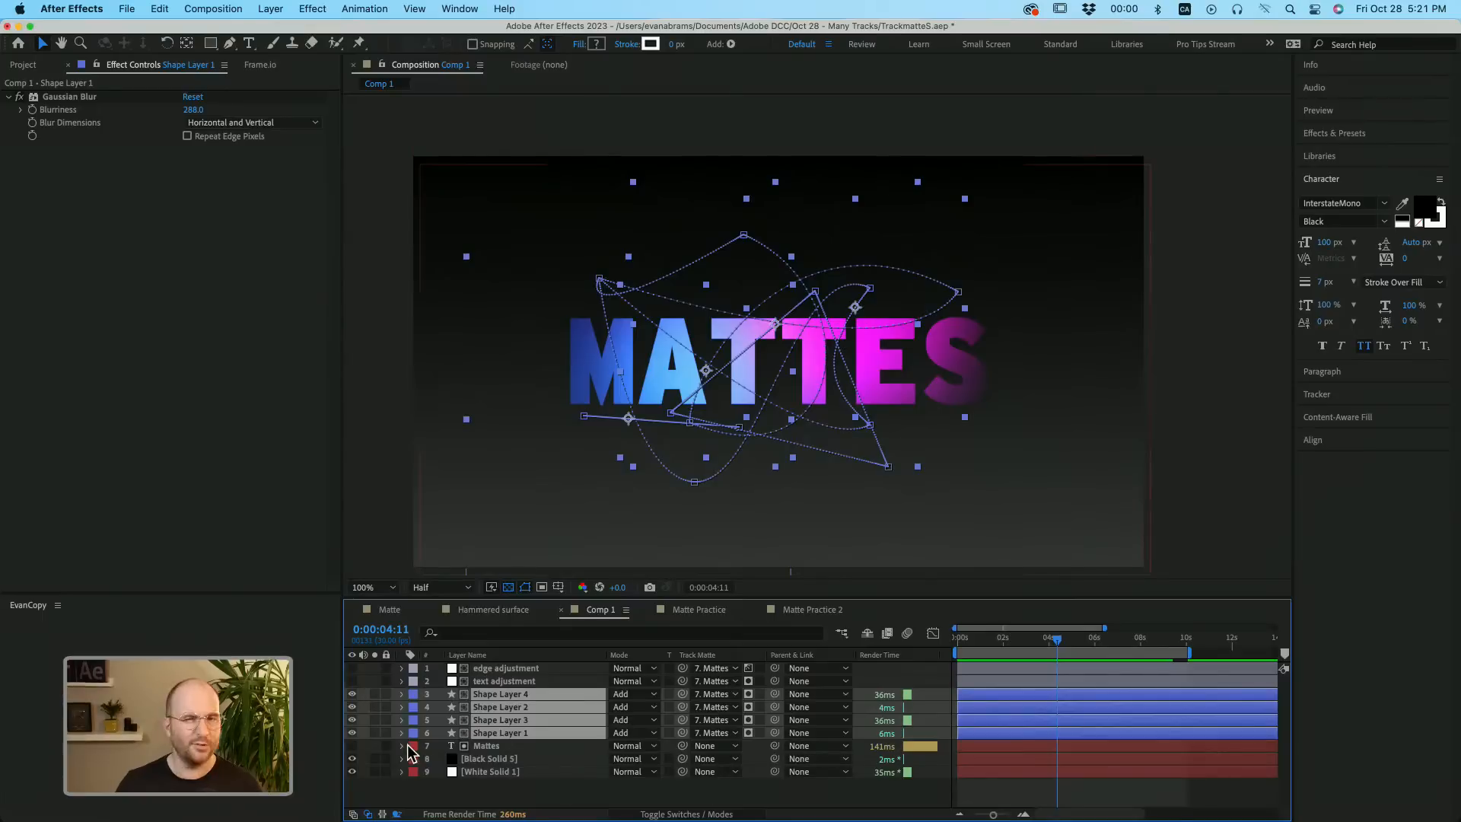
click(463, 752)
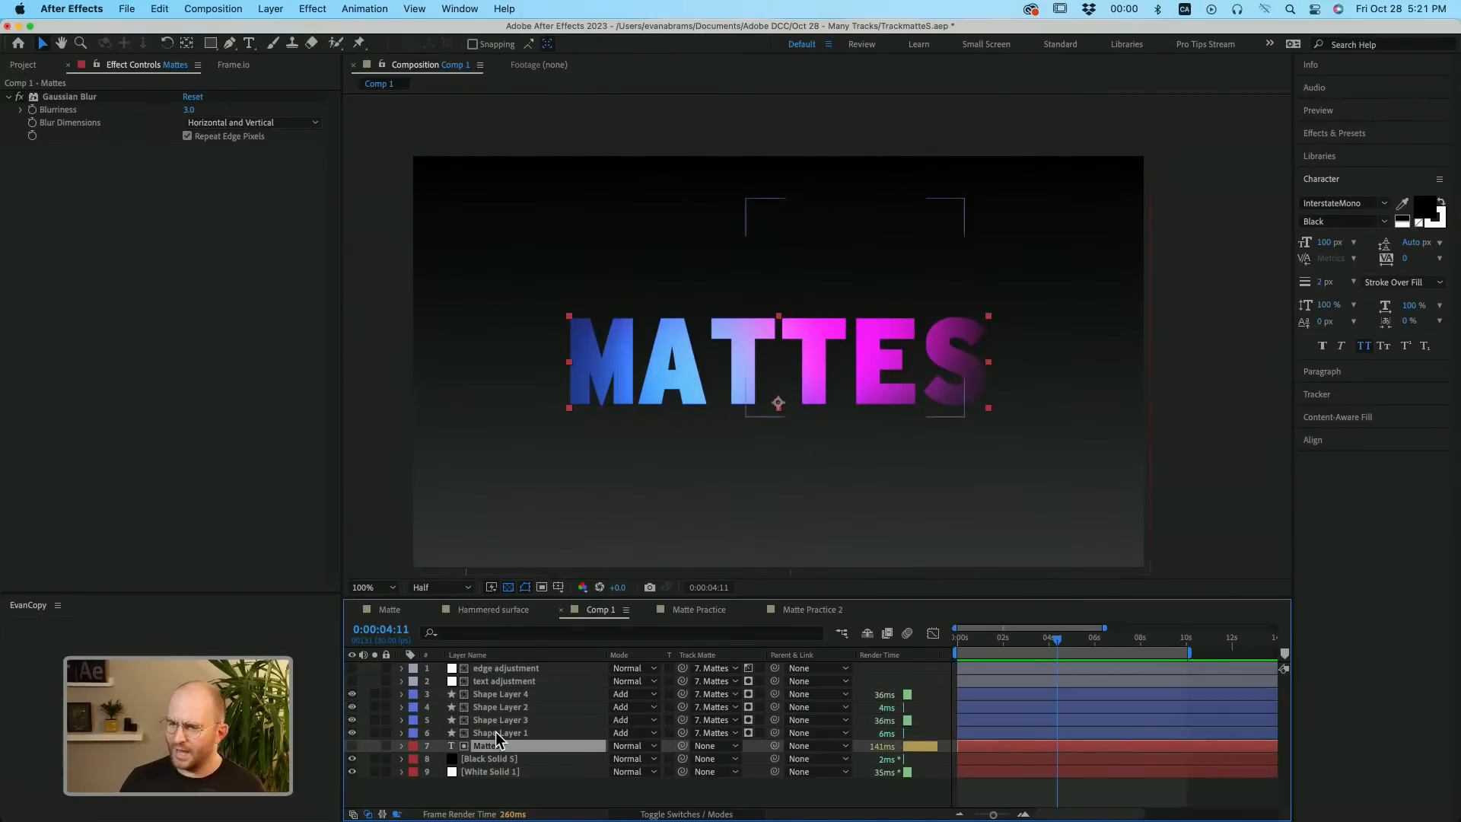
click(498, 732)
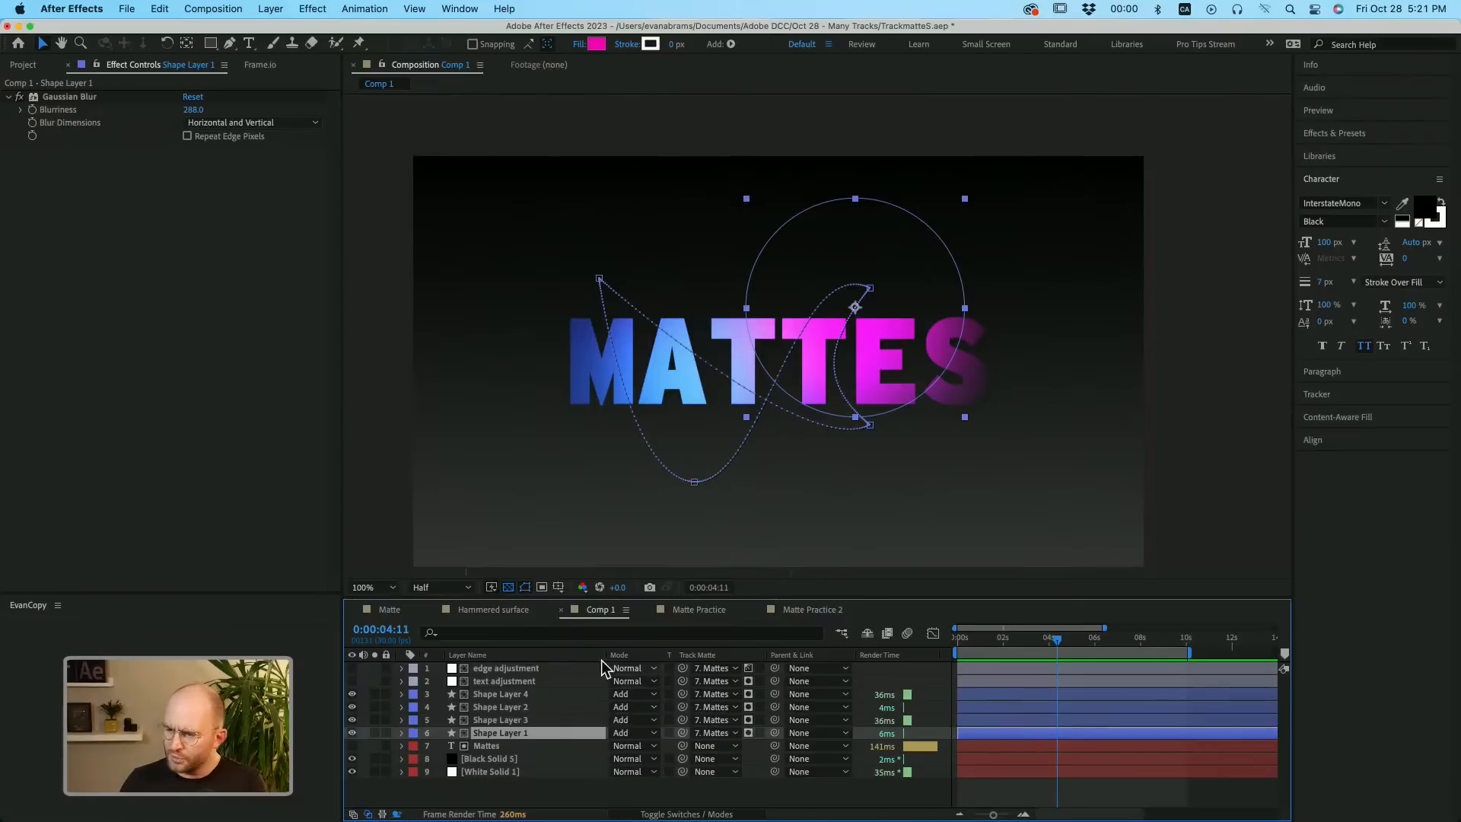
drag(603, 660, 567, 659)
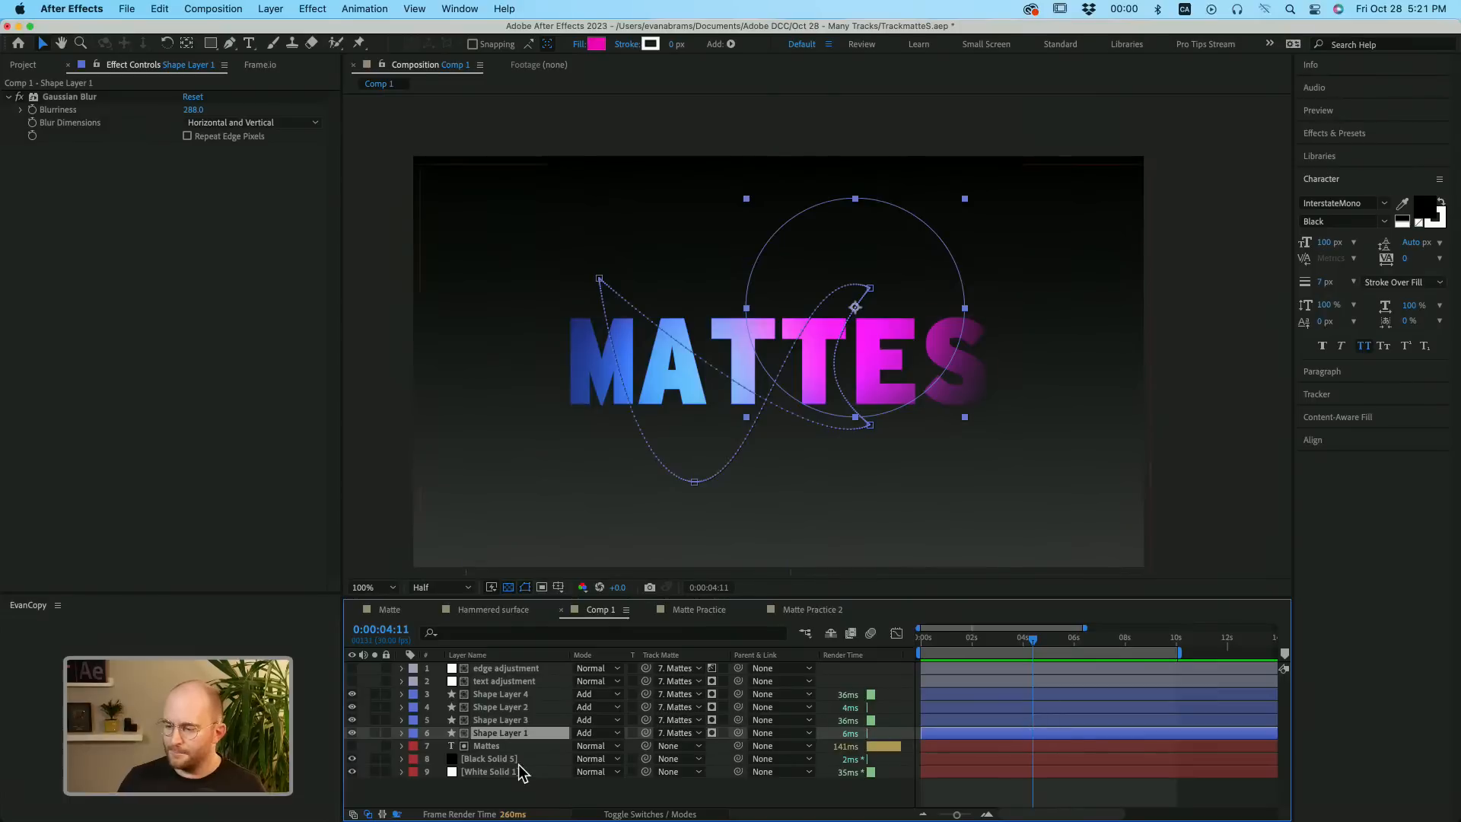
Break the MATTES text into two lines, MAT and TES, and finish the text edit.
double_click(481, 748)
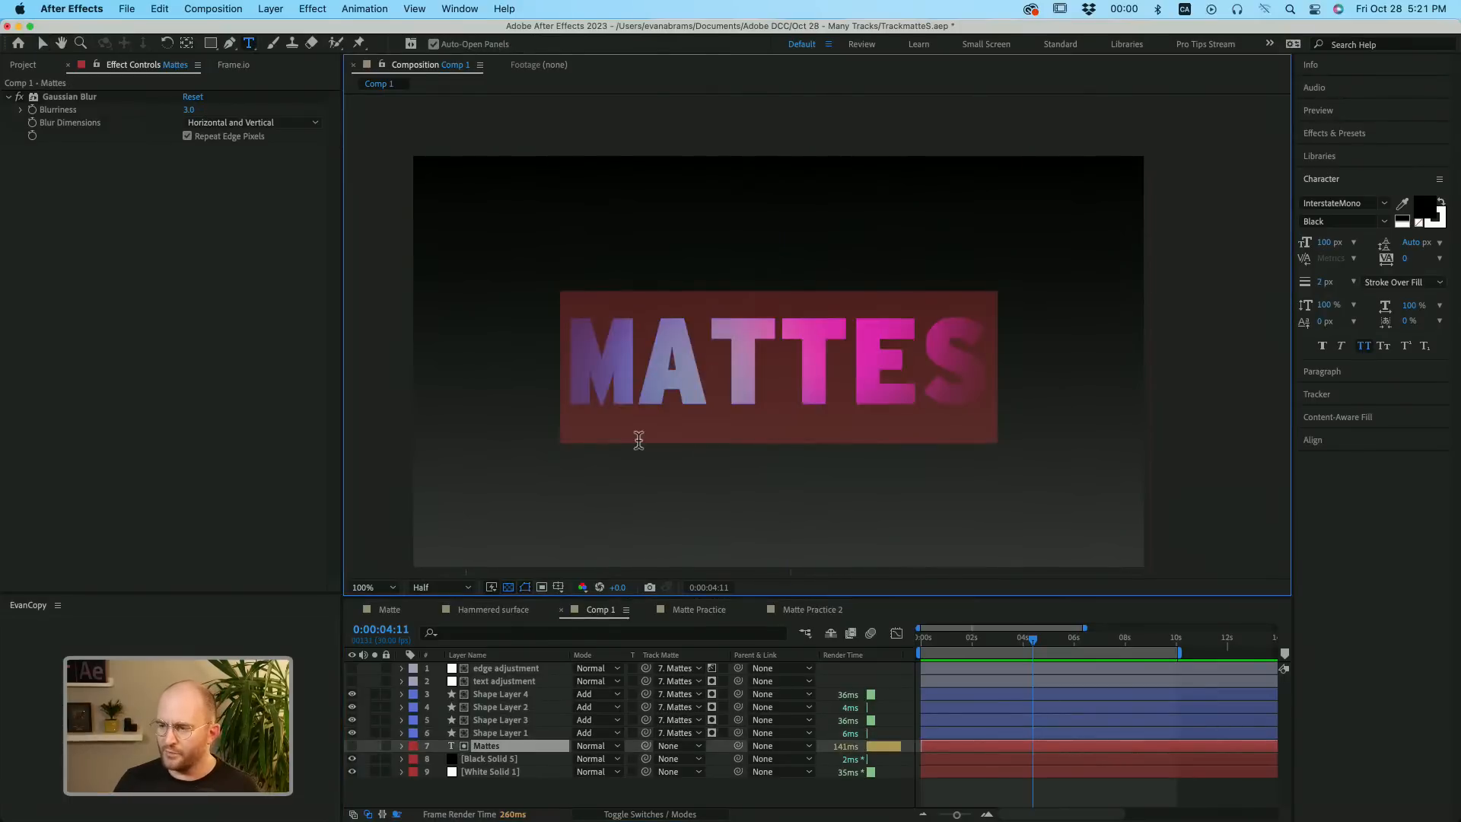
click(758, 365)
key(Return)
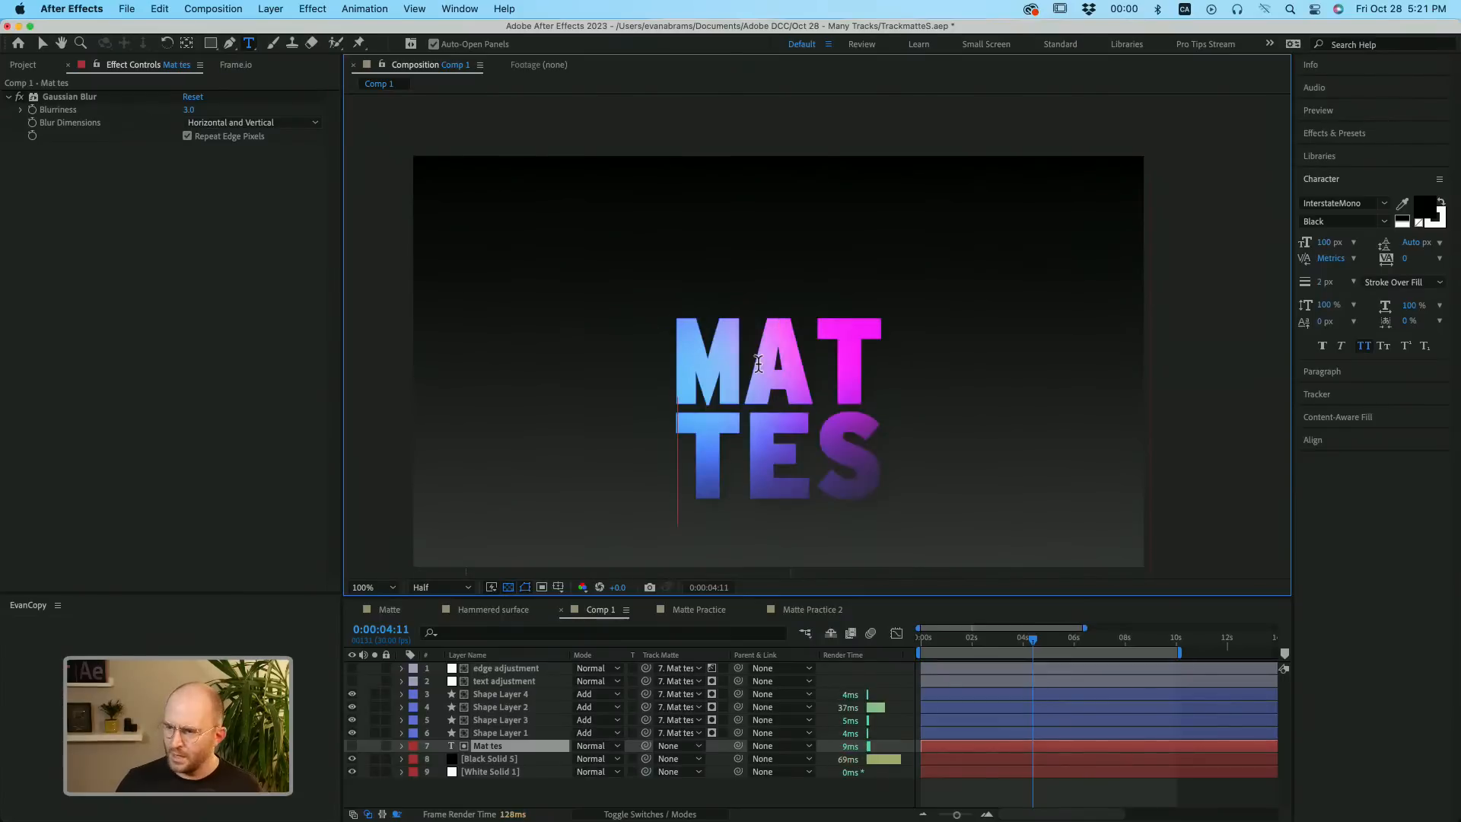
key(Escape)
key(v)
Enlarge the two-line text to about 70% of the frame height and center it in the composition.
drag(763, 411, 769, 373)
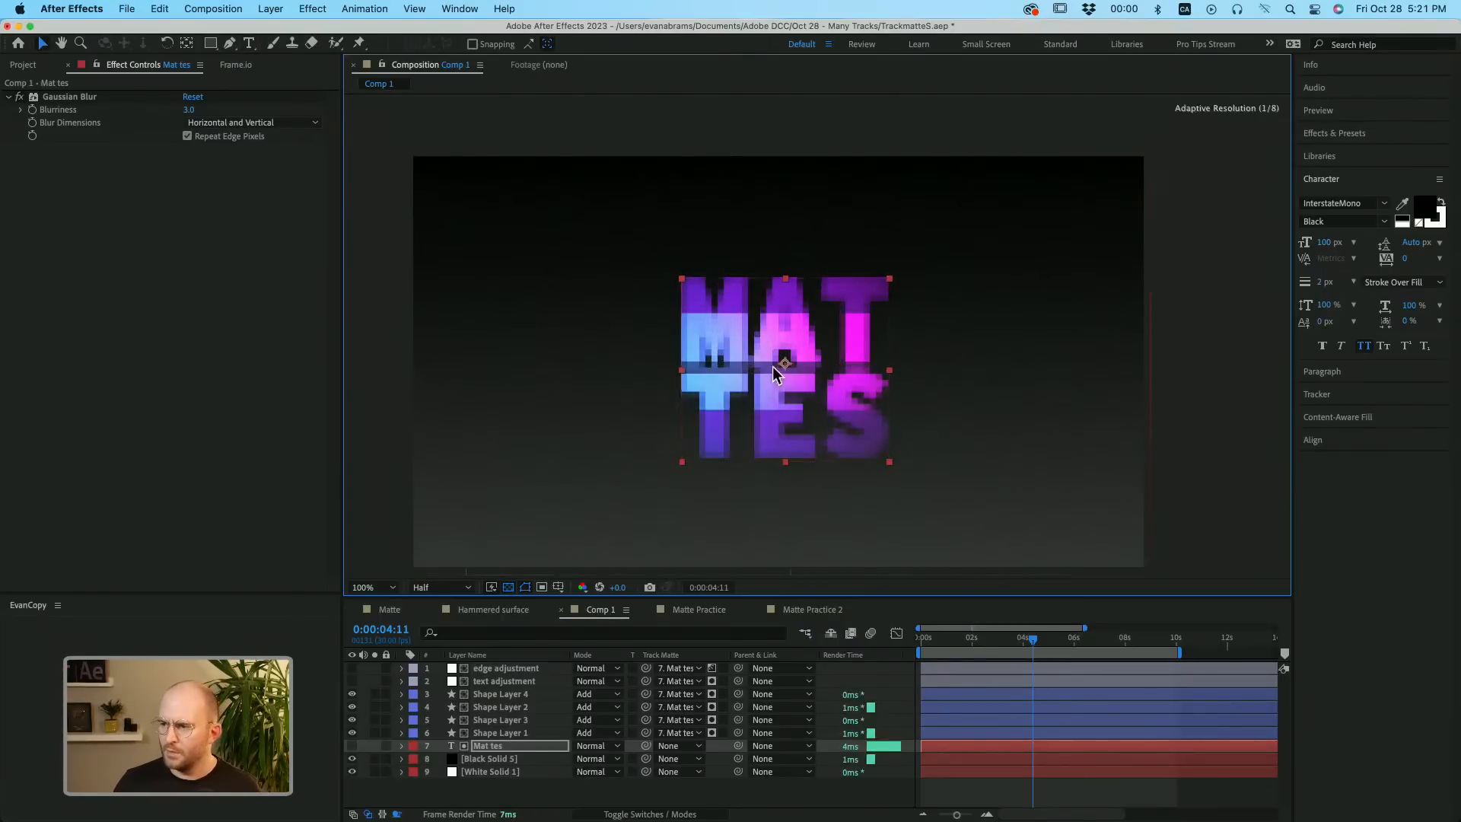
drag(890, 461, 951, 522)
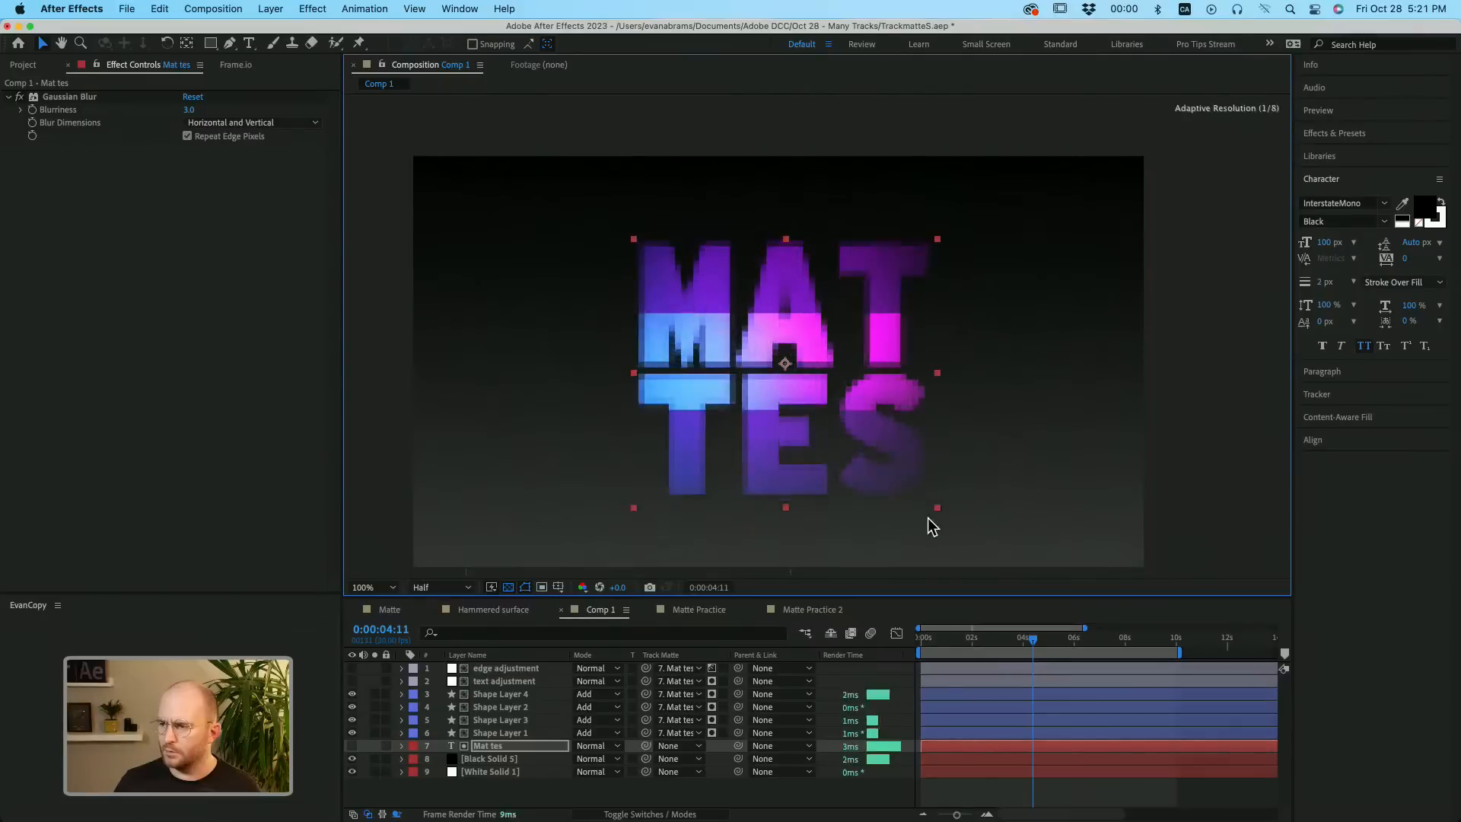
drag(788, 394, 783, 362)
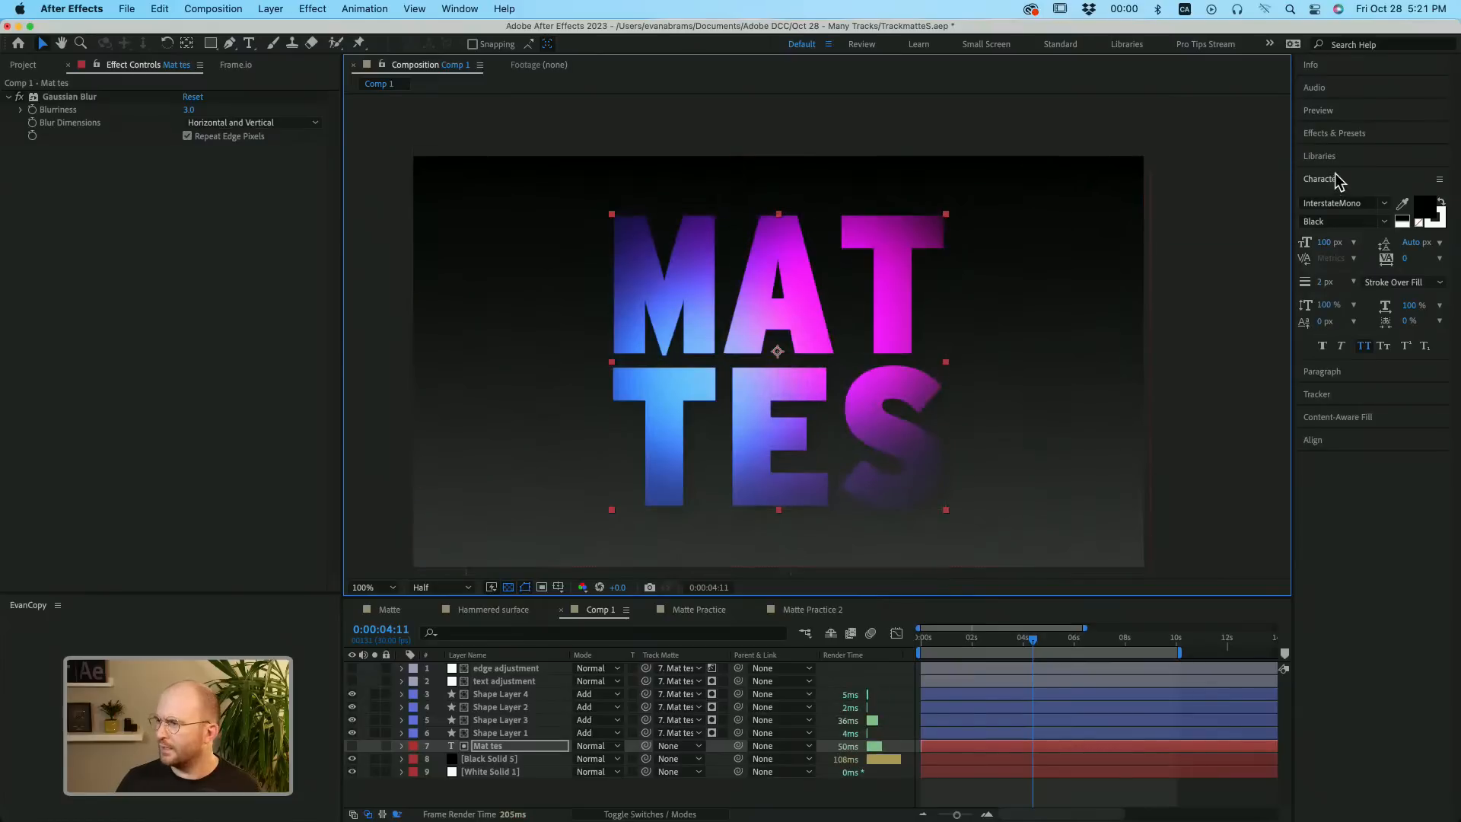
click(1330, 439)
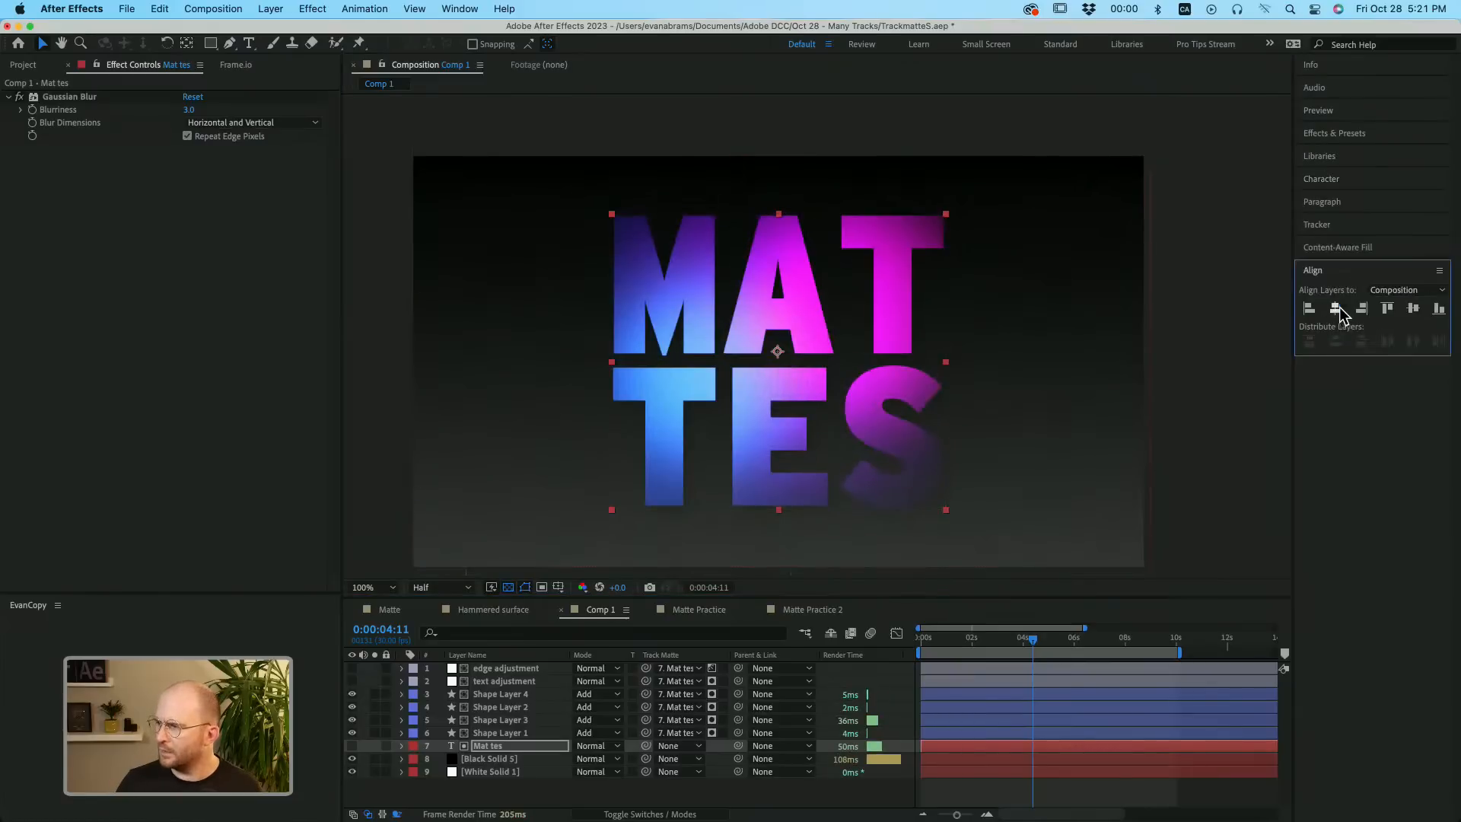
click(1211, 344)
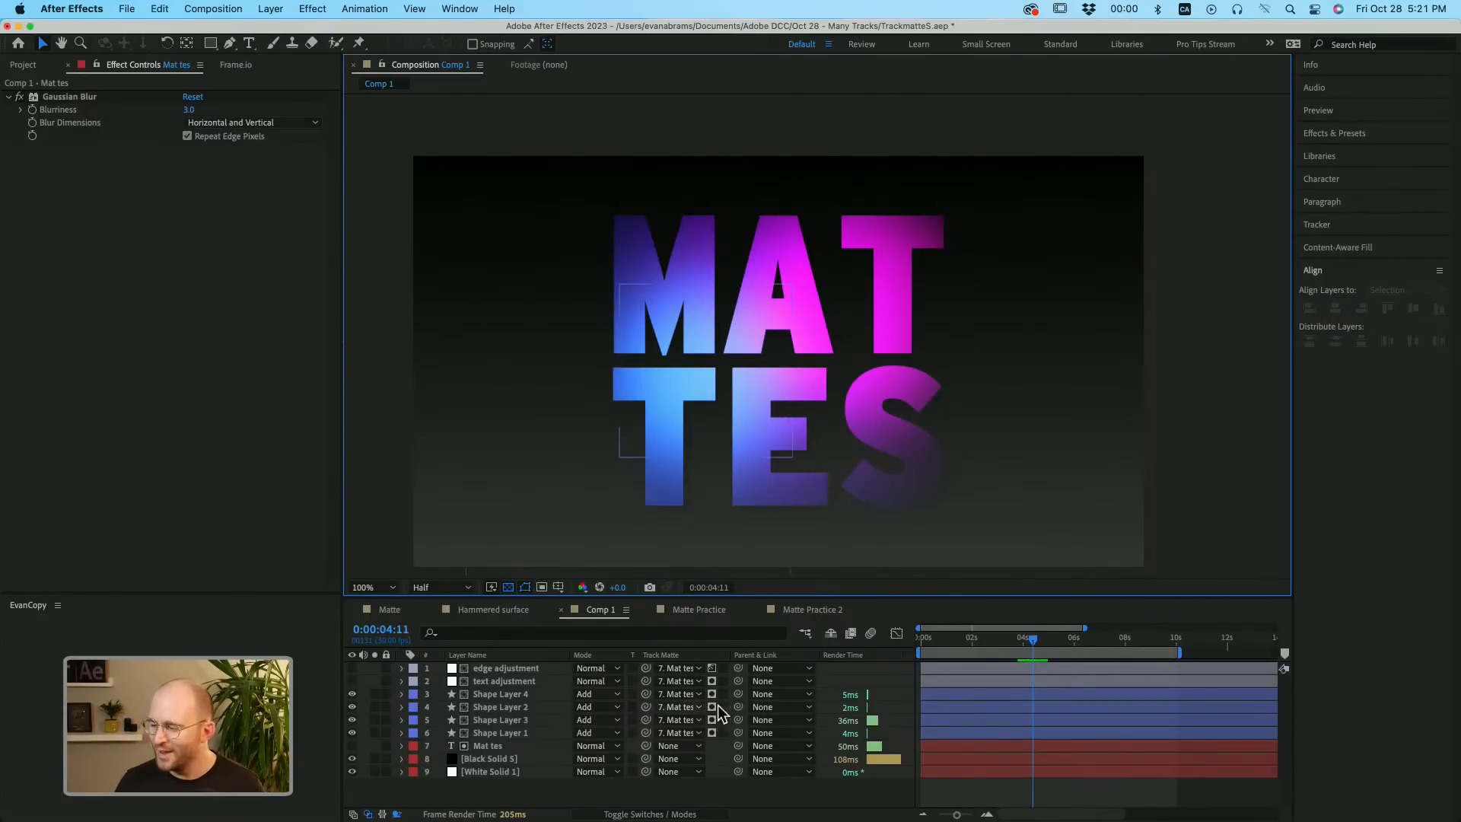
Switch the track mattes of Shape Layers 4 and 2 to luma, and preview the animation from an earlier time.
click(696, 694)
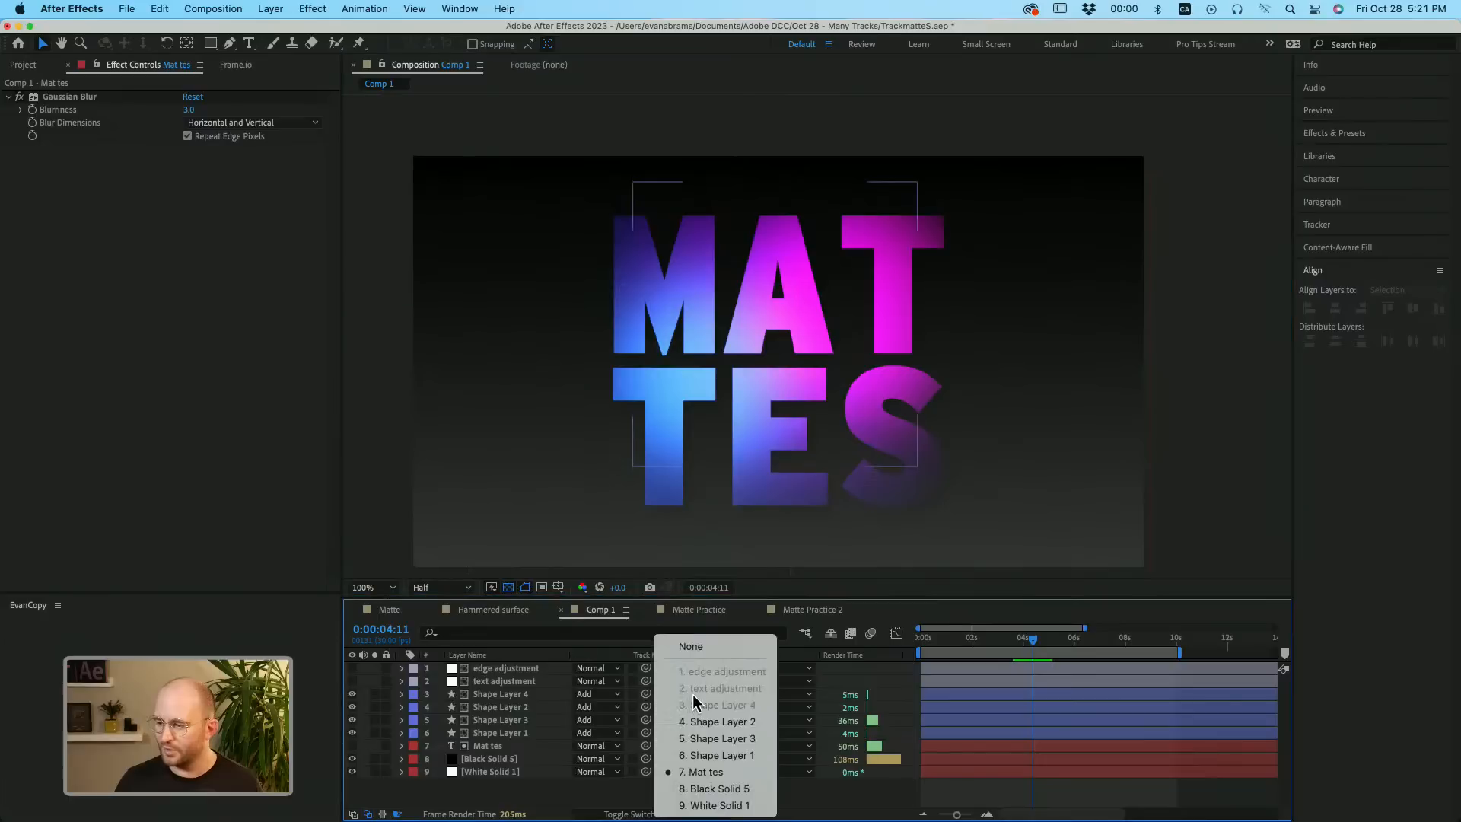
click(619, 651)
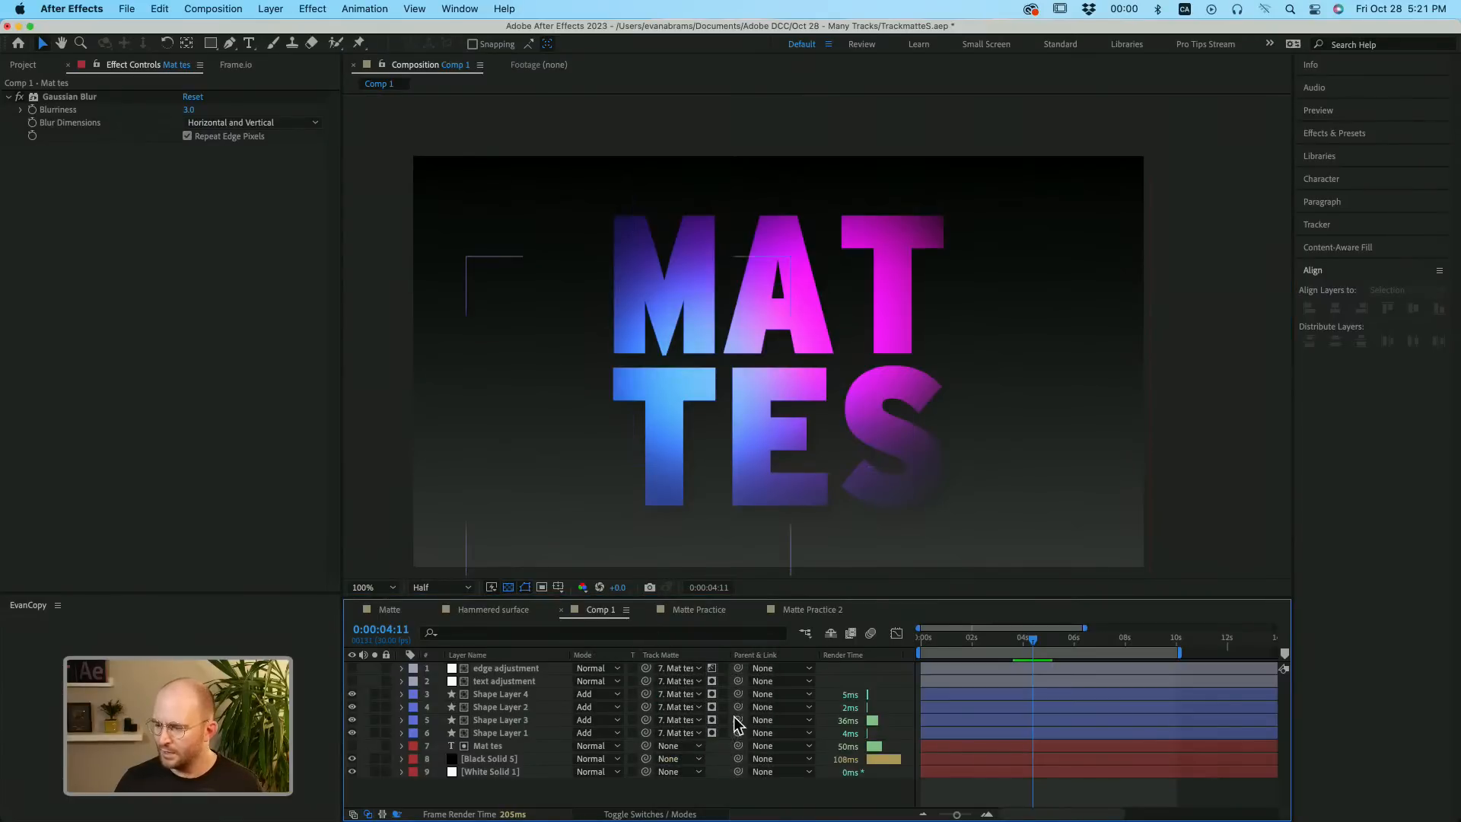
click(711, 694)
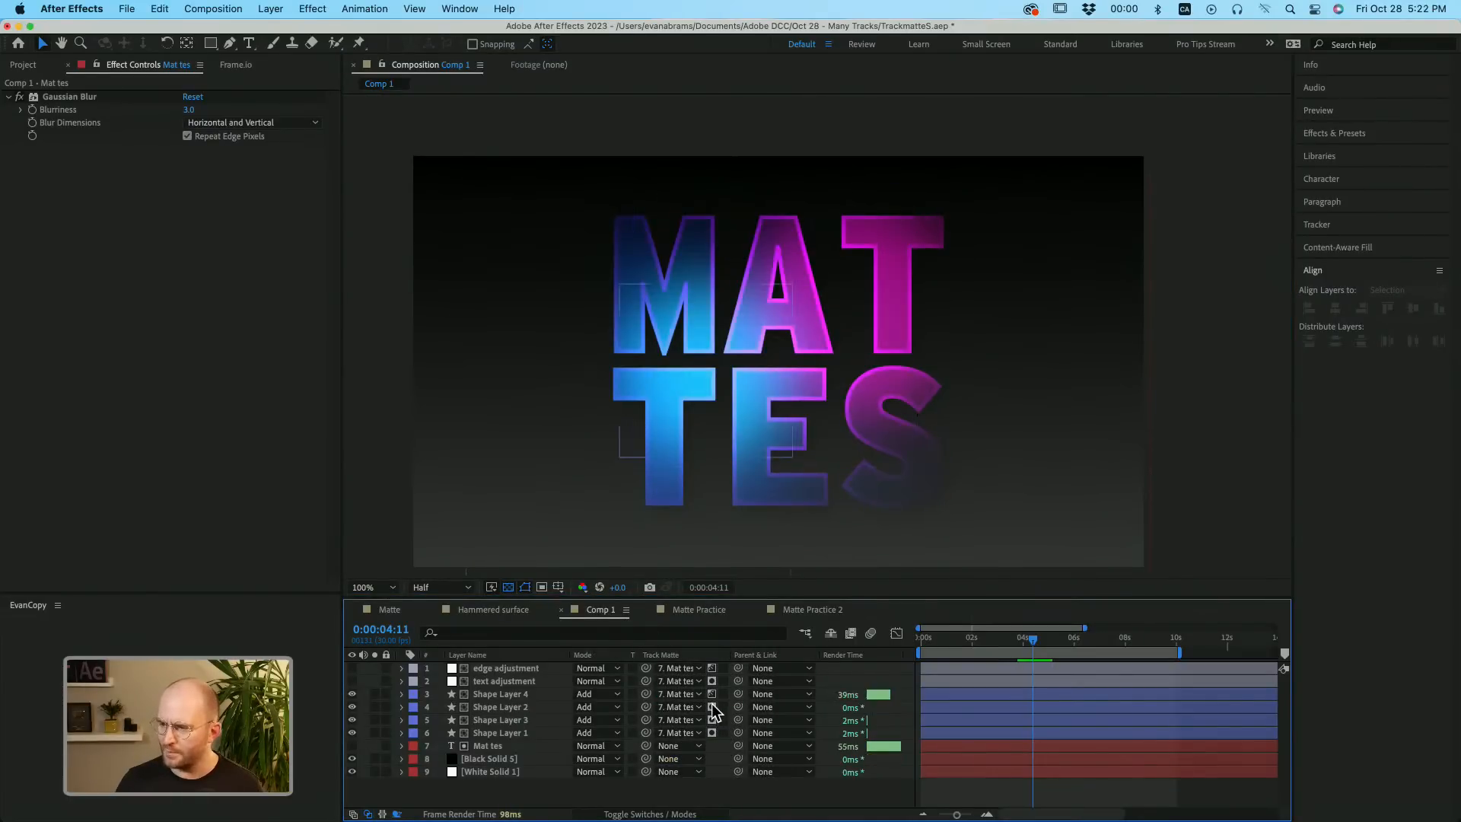
click(711, 707)
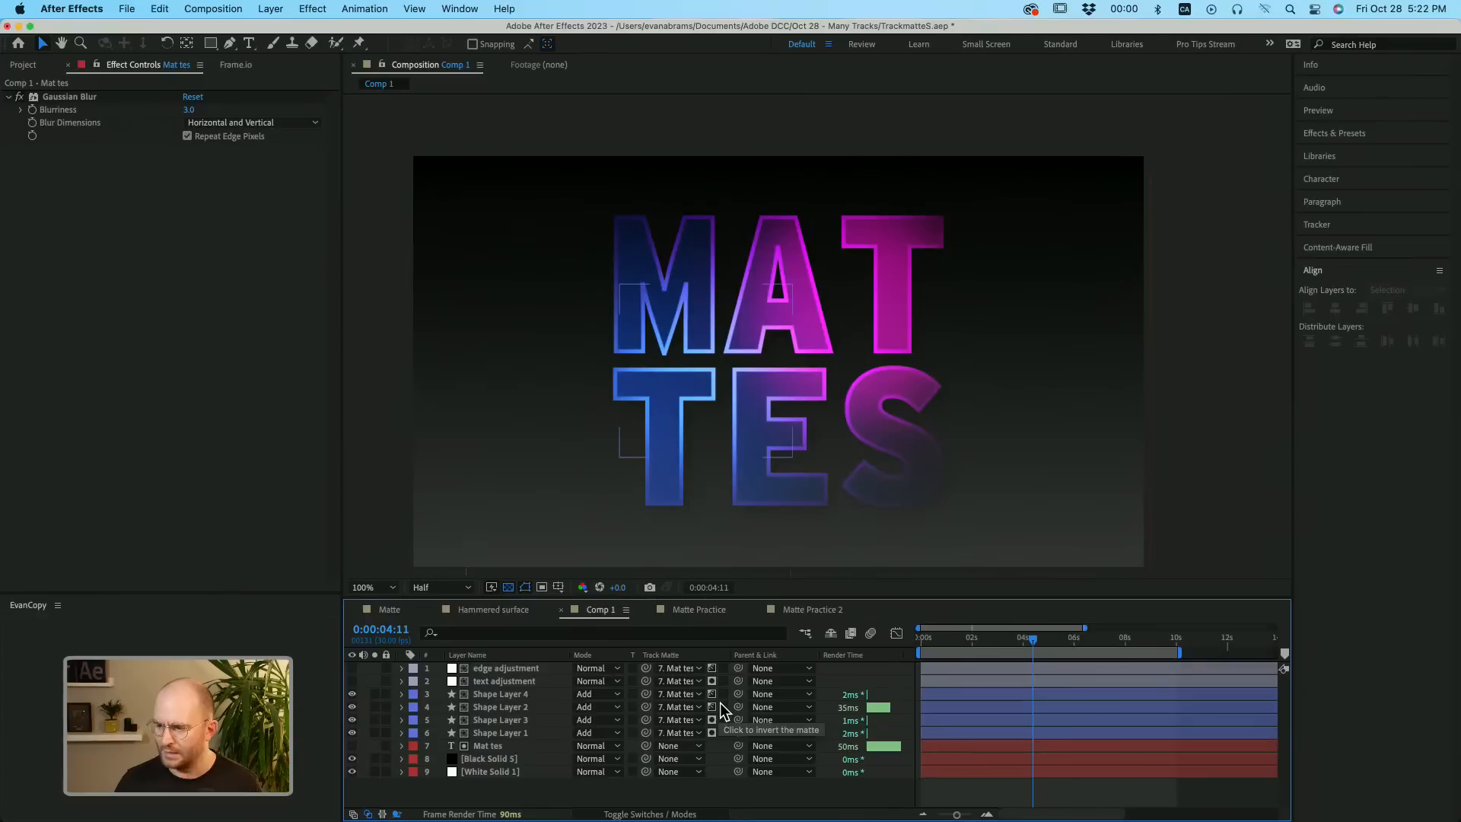
click(723, 695)
click(722, 696)
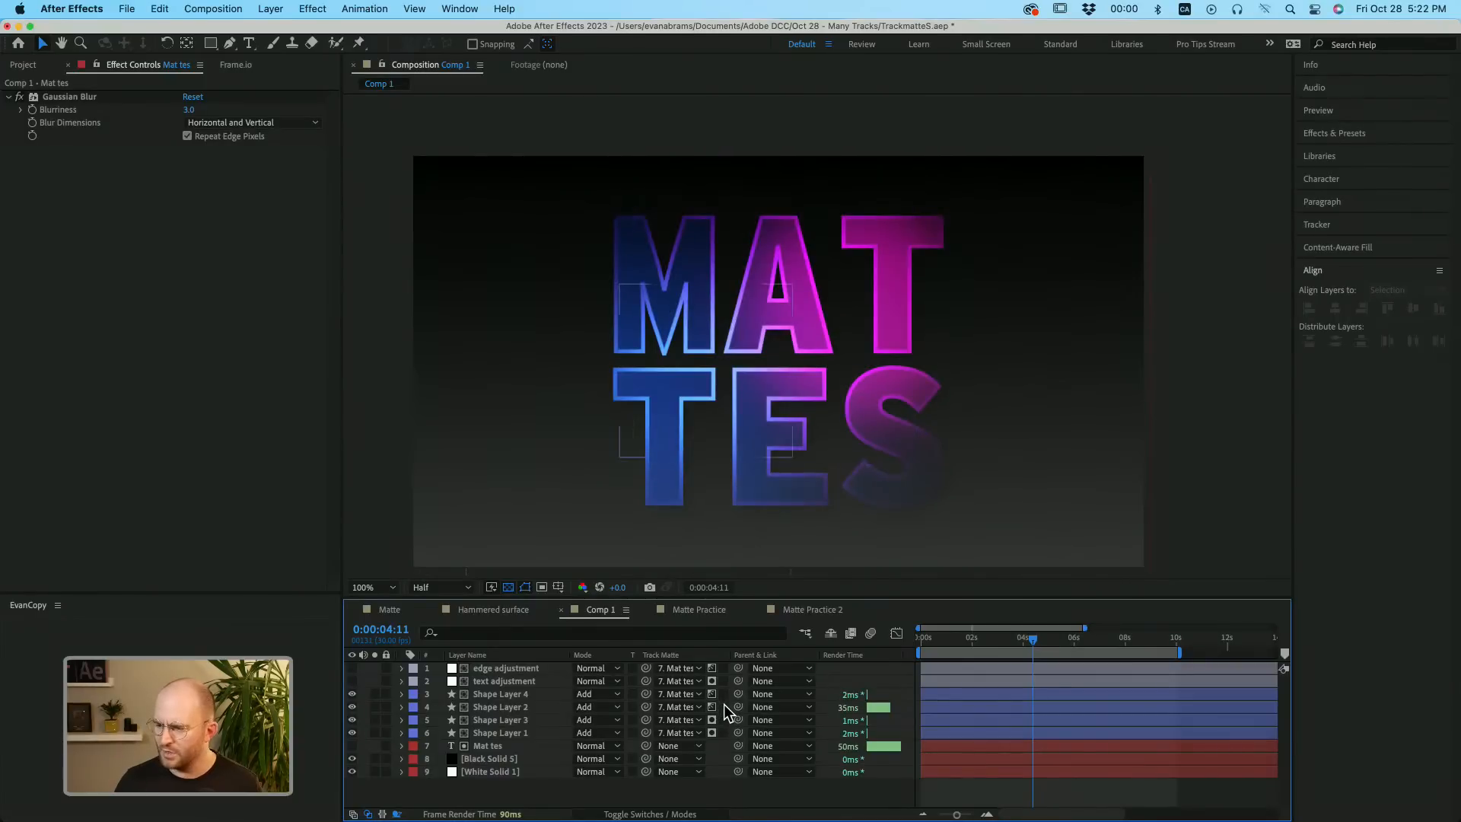
click(723, 706)
click(723, 706)
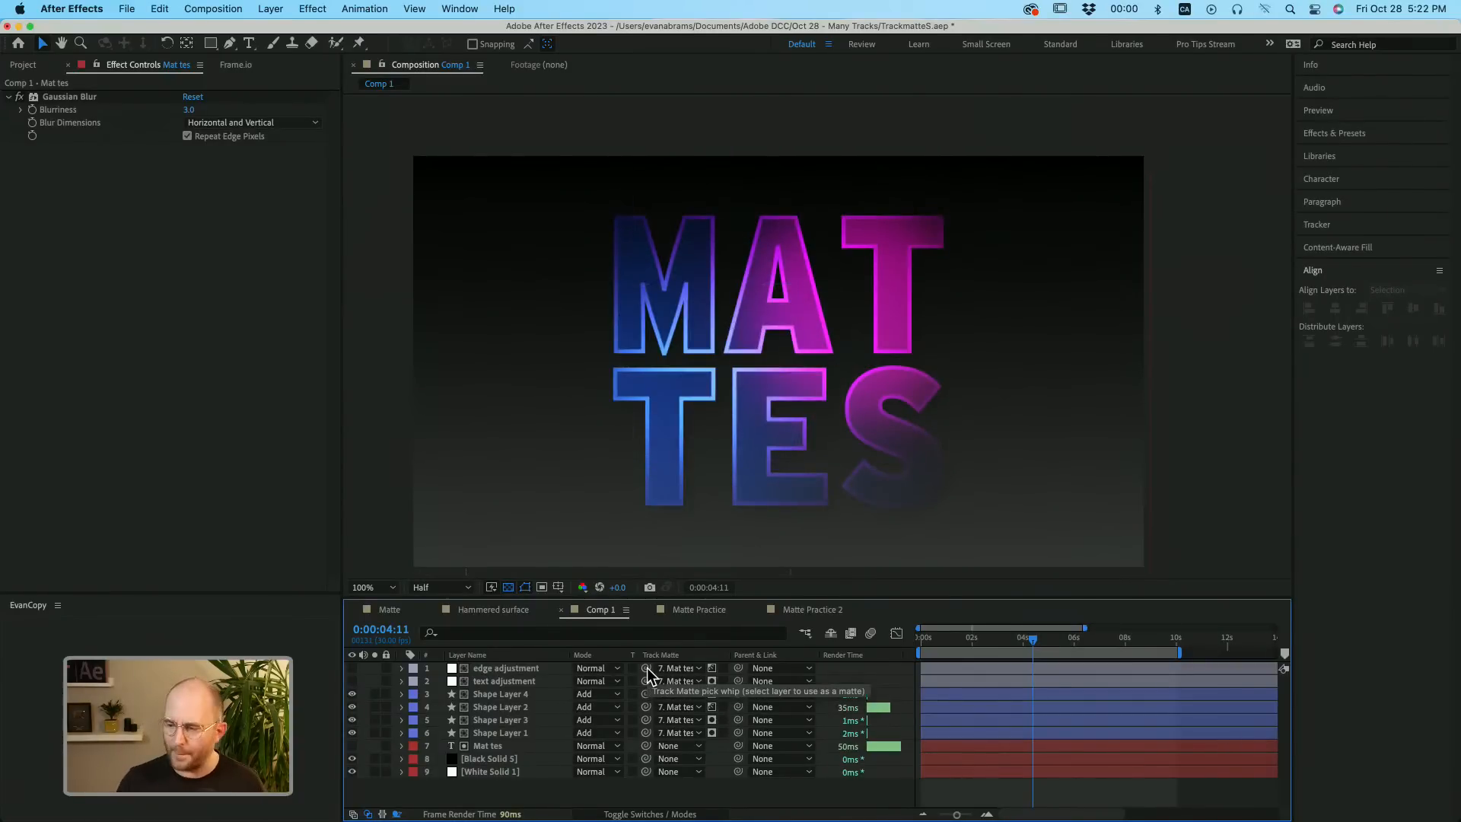
drag(1033, 639, 943, 656)
key(space)
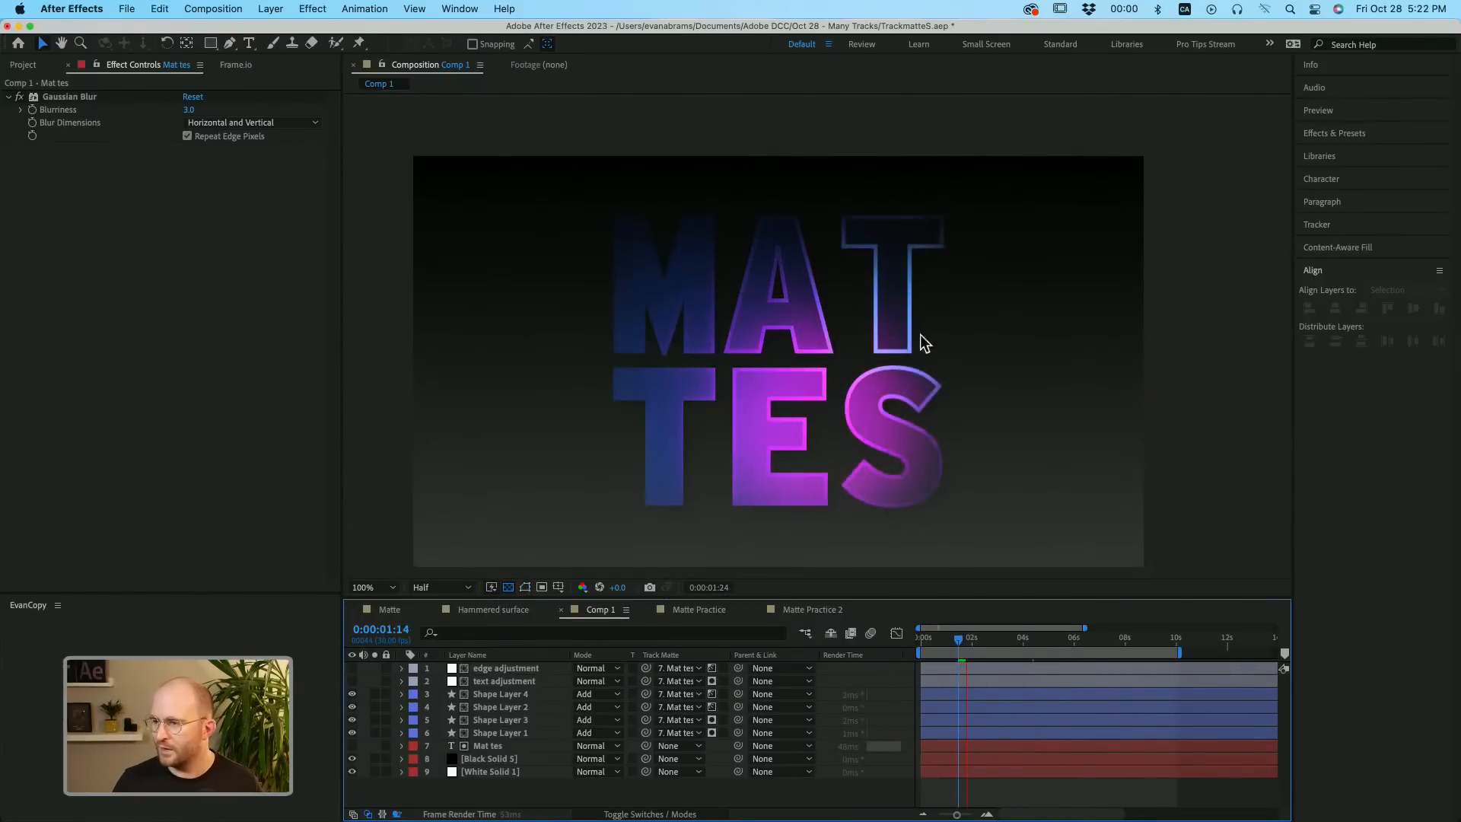
Select Shape Layers 1 to 4 together to examine their motion paths and extents inside the letters, and clear the selection.
click(496, 694)
super+click(496, 734)
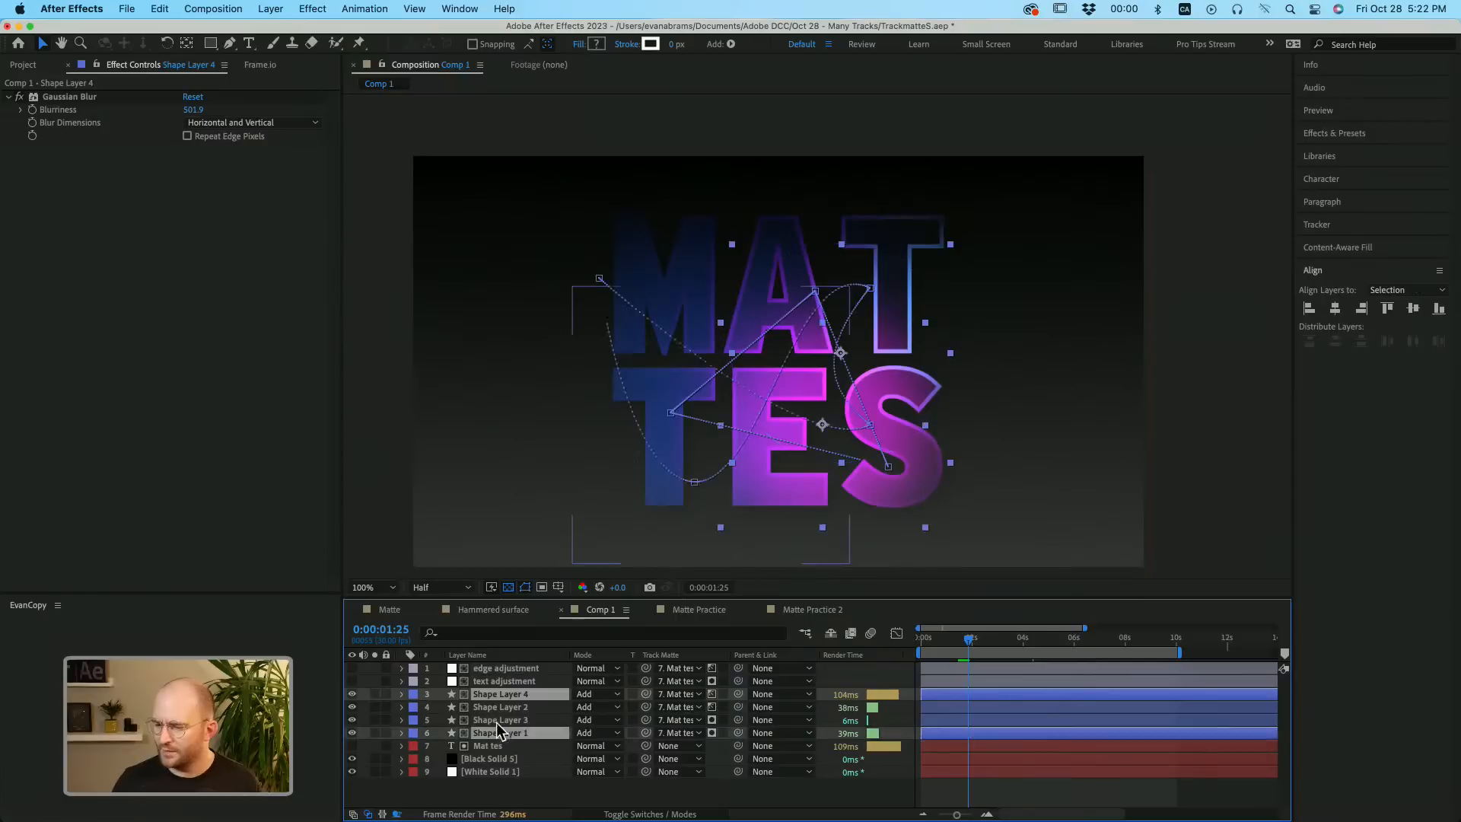
super+click(499, 721)
super+click(499, 709)
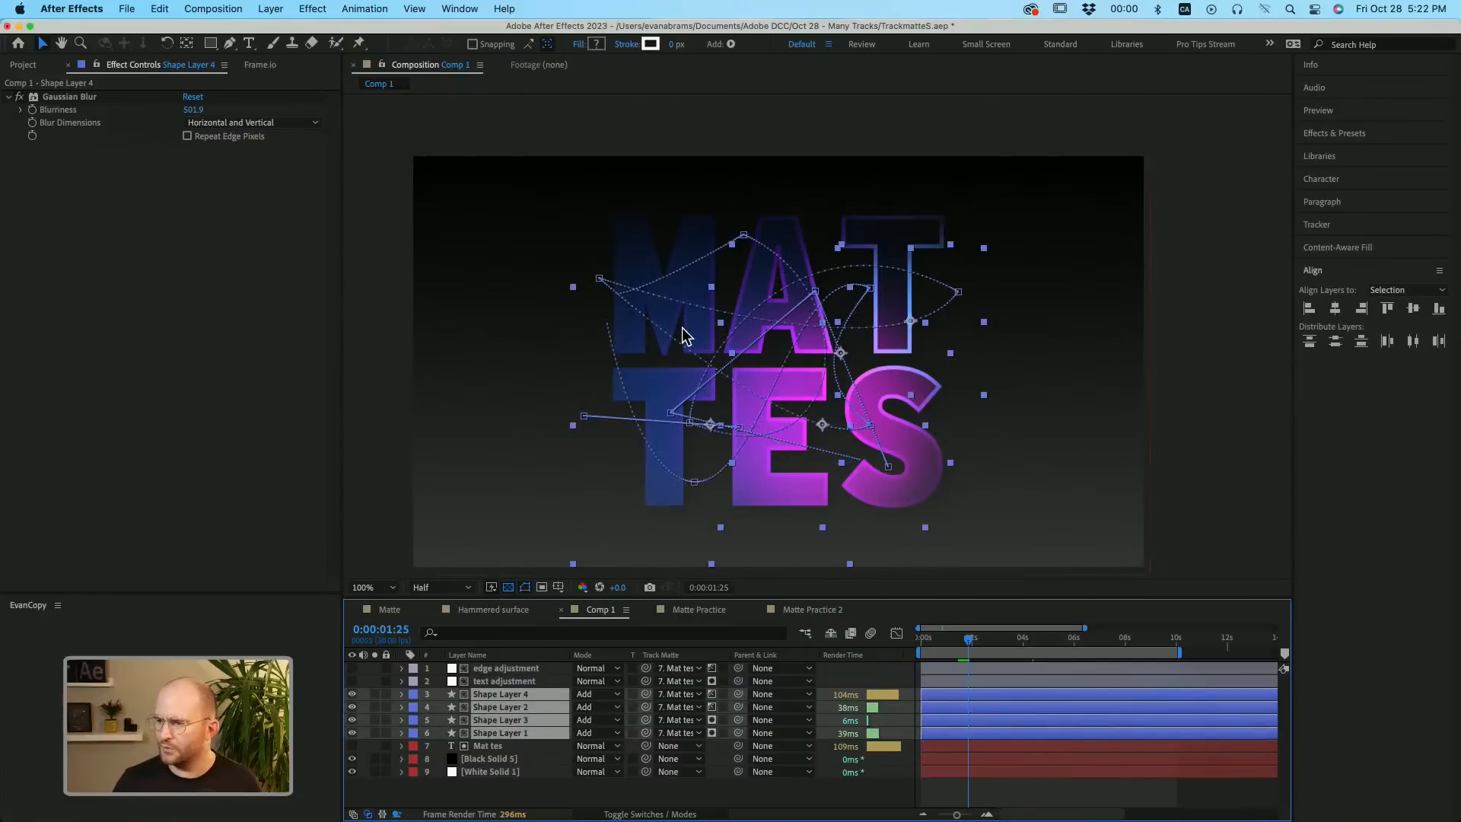
click(951, 798)
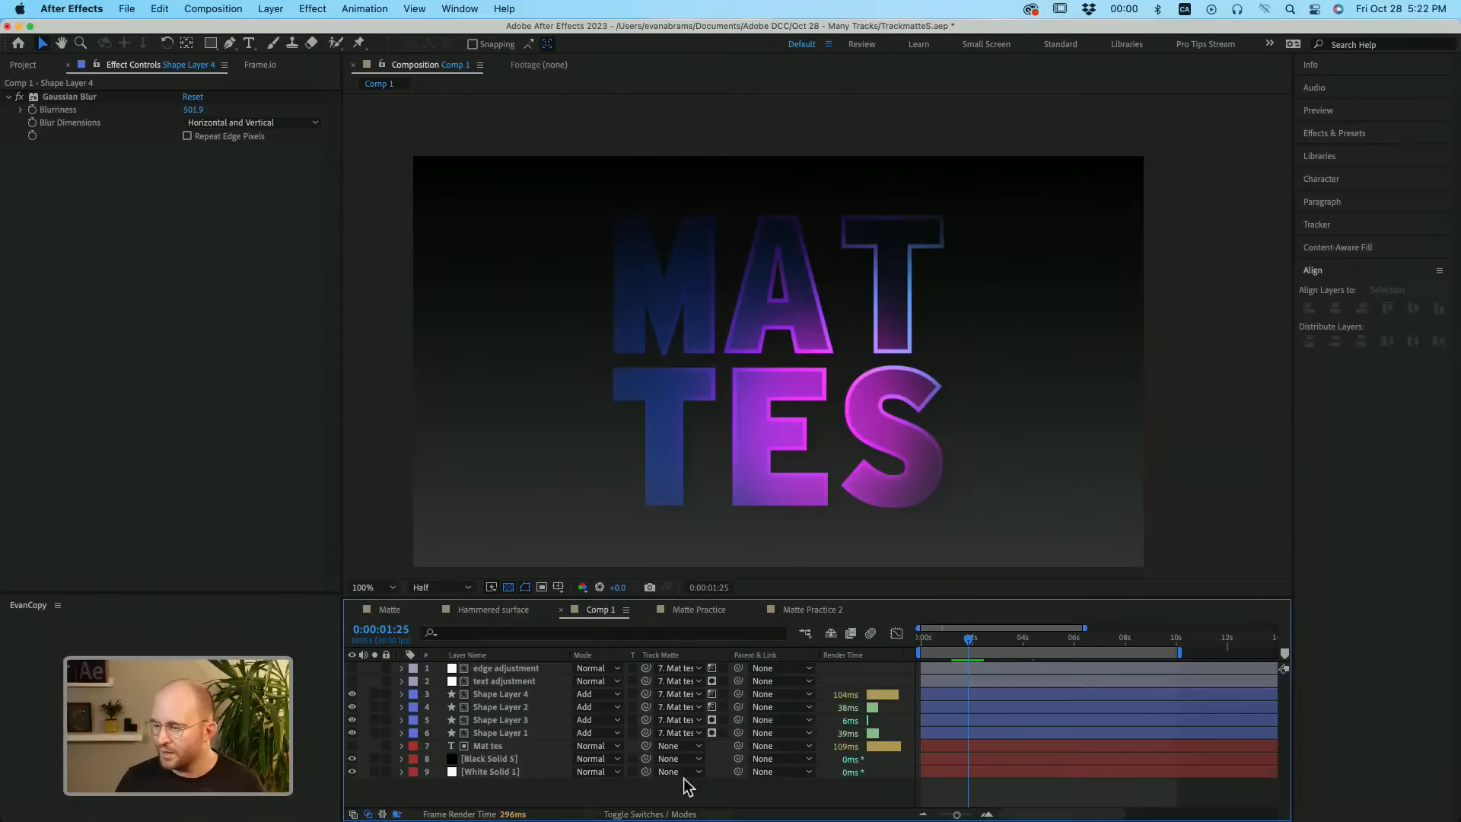
click(518, 694)
shift+click(506, 732)
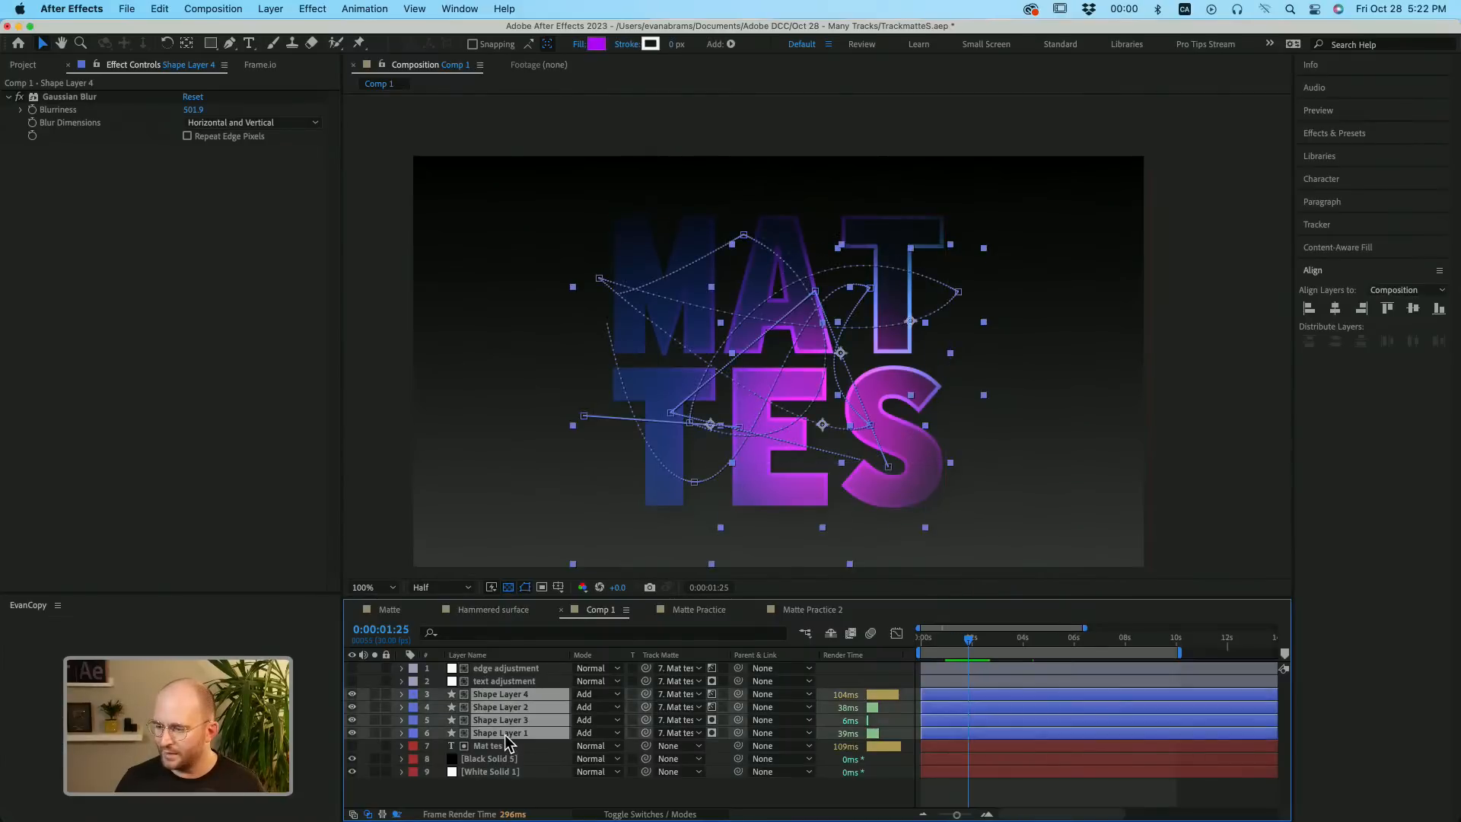
click(563, 794)
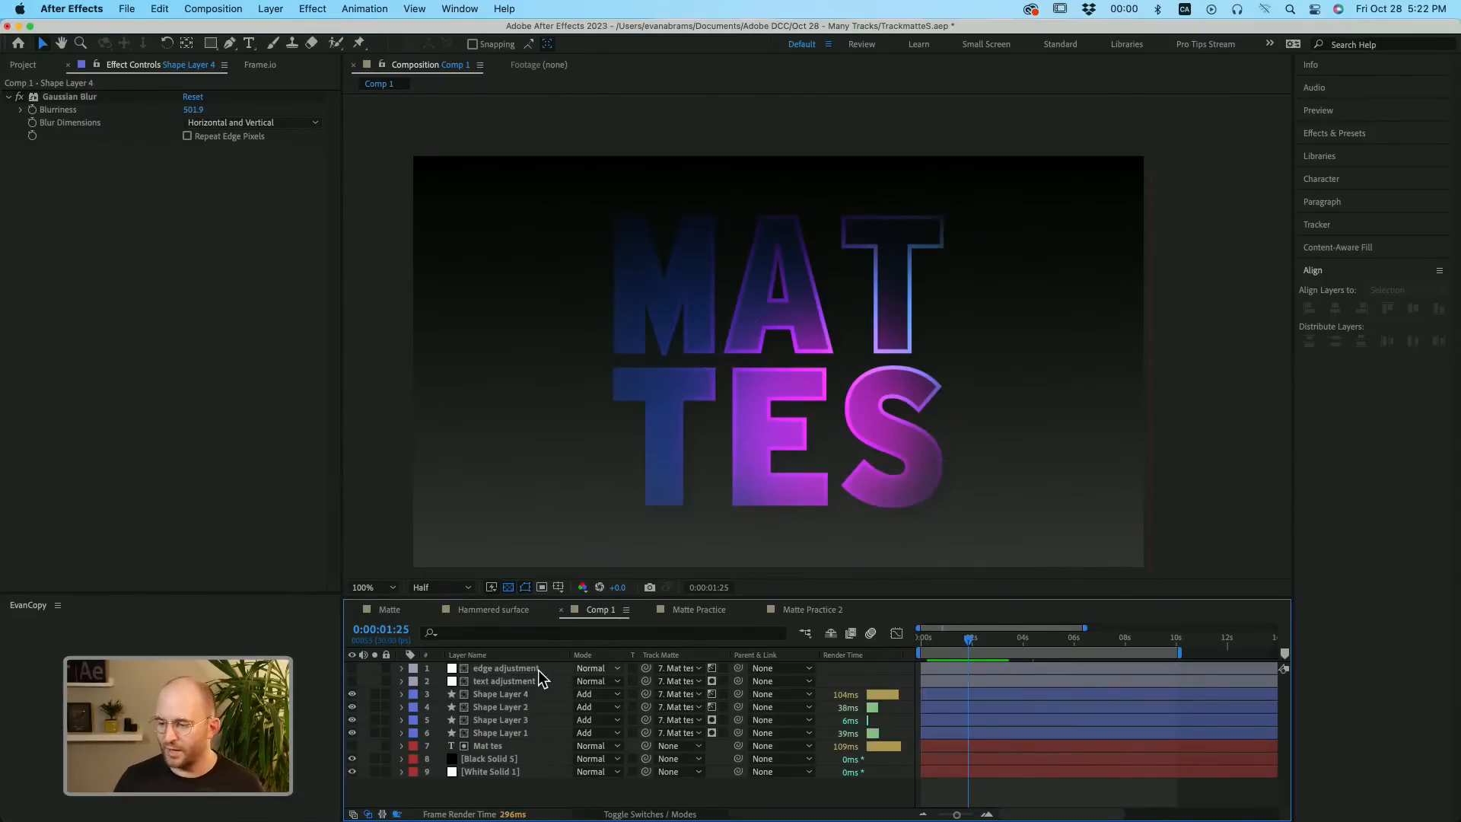
Turn on the edge adjustment and text adjustment layers to compare their effects, and hide edge adjustment again.
click(520, 669)
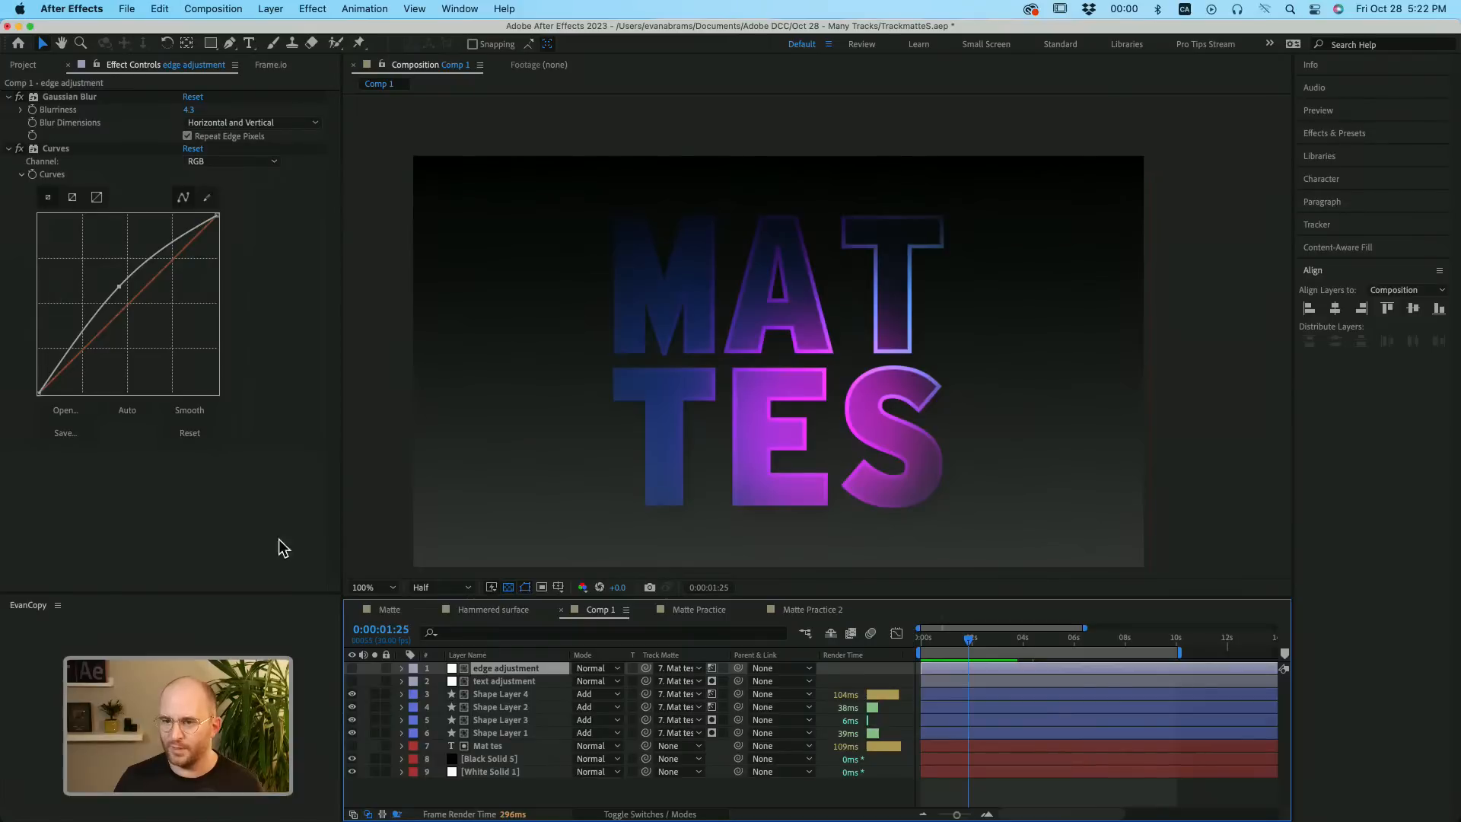
click(351, 668)
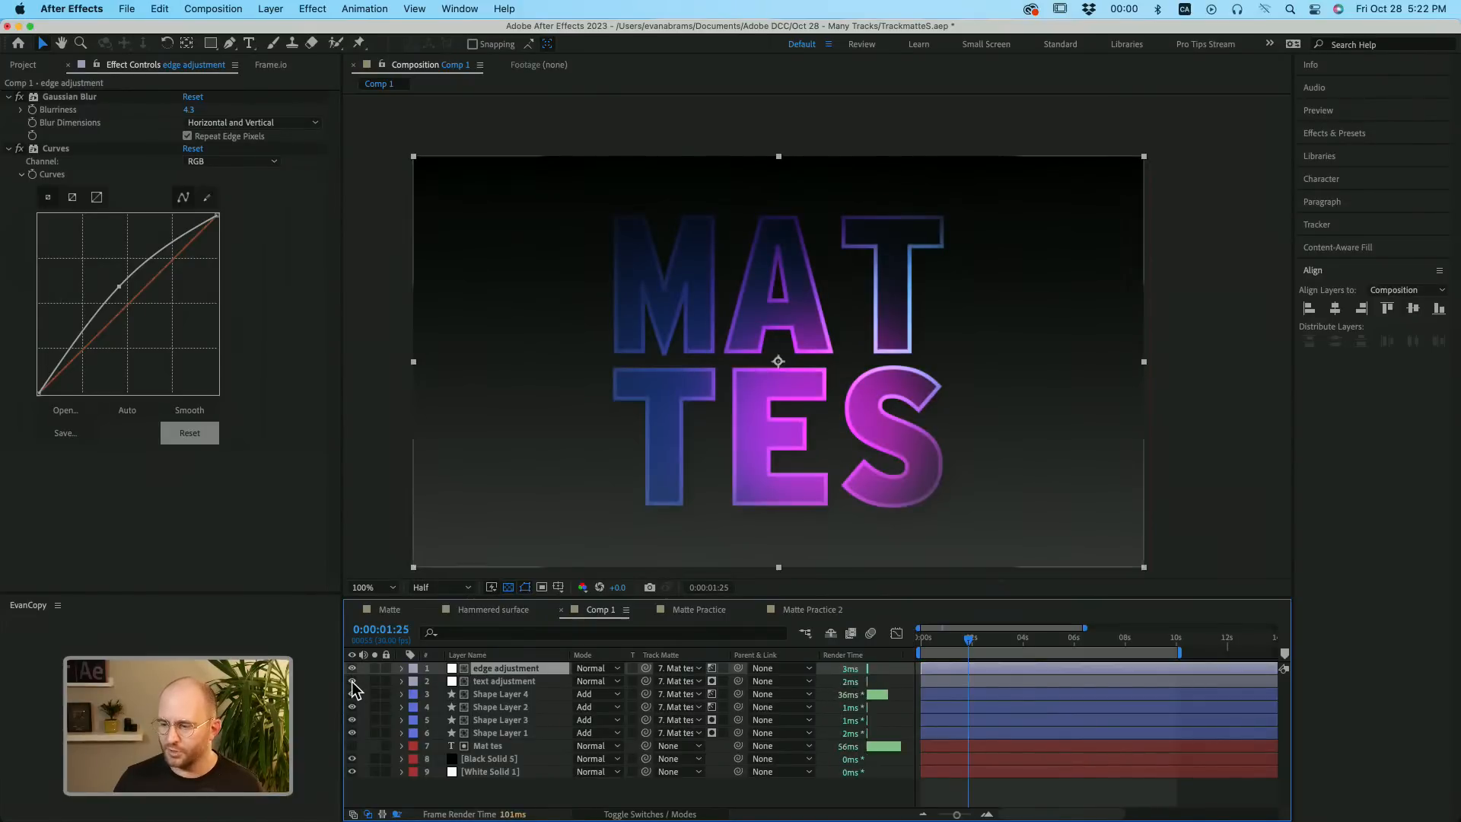
click(351, 681)
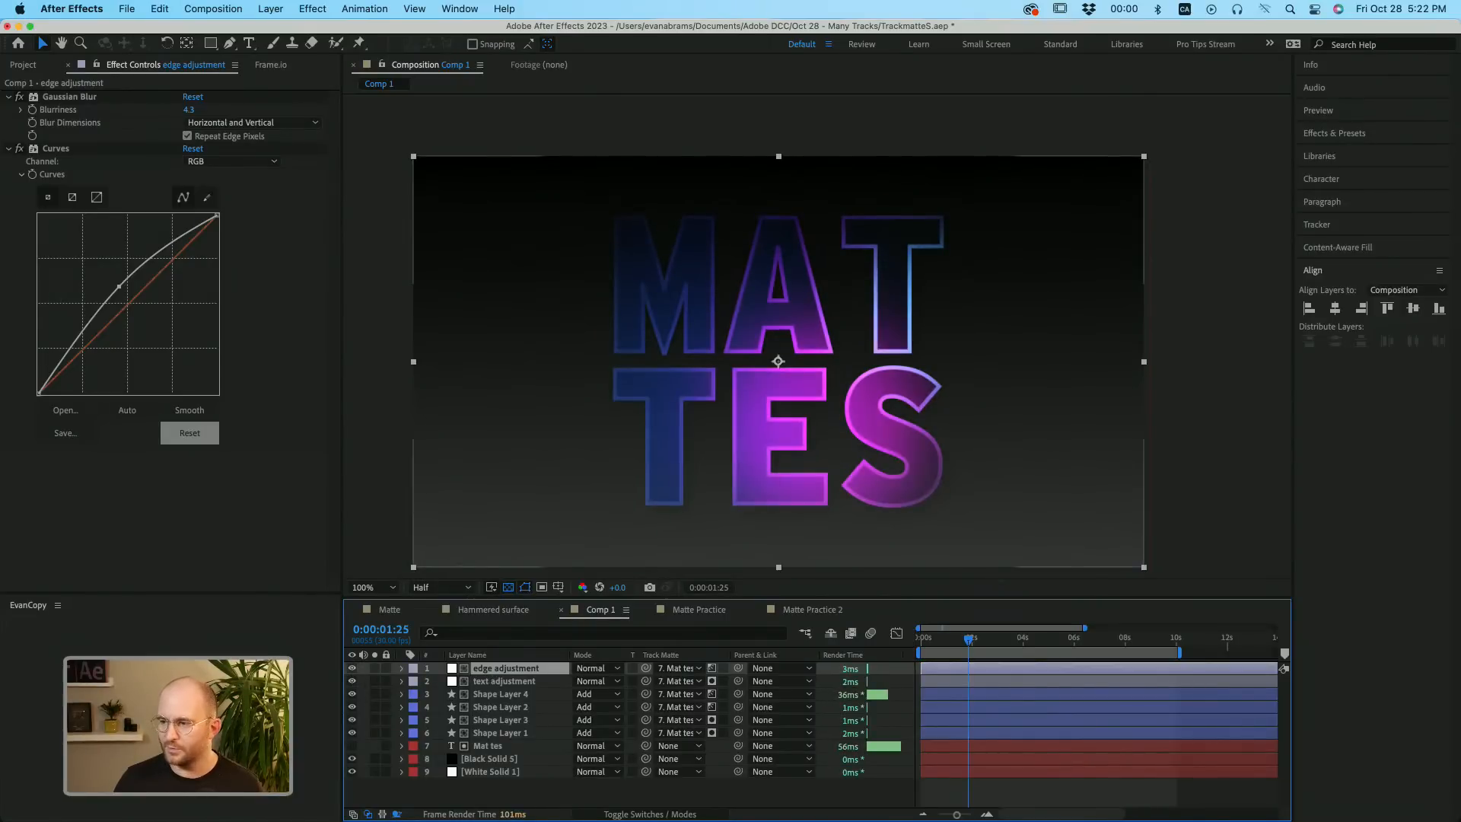
click(502, 682)
click(351, 668)
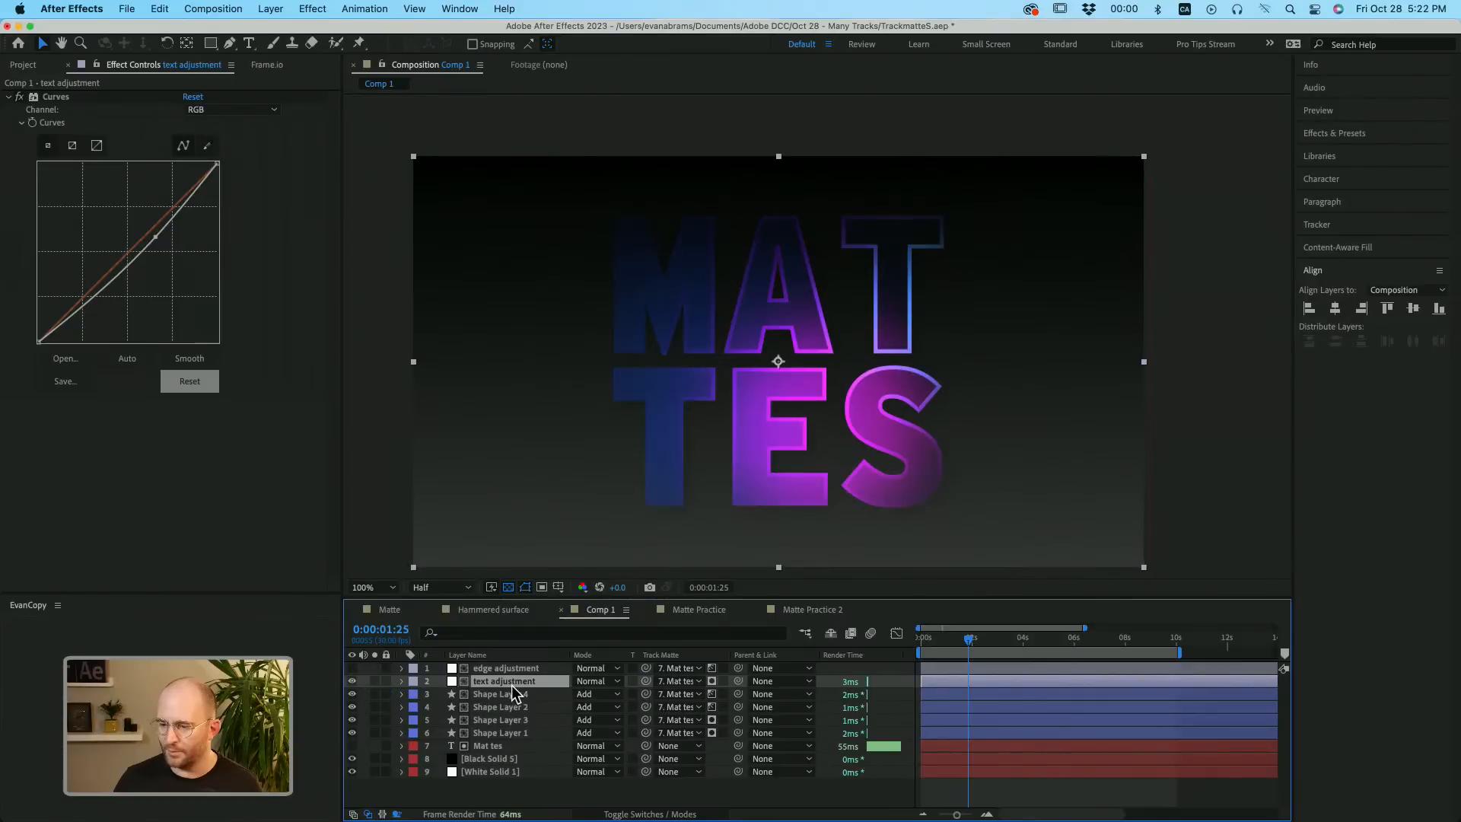
Toggle the text adjustment layer off and on, and pull its RGB curve's middle point slightly down to darken the letters.
click(352, 681)
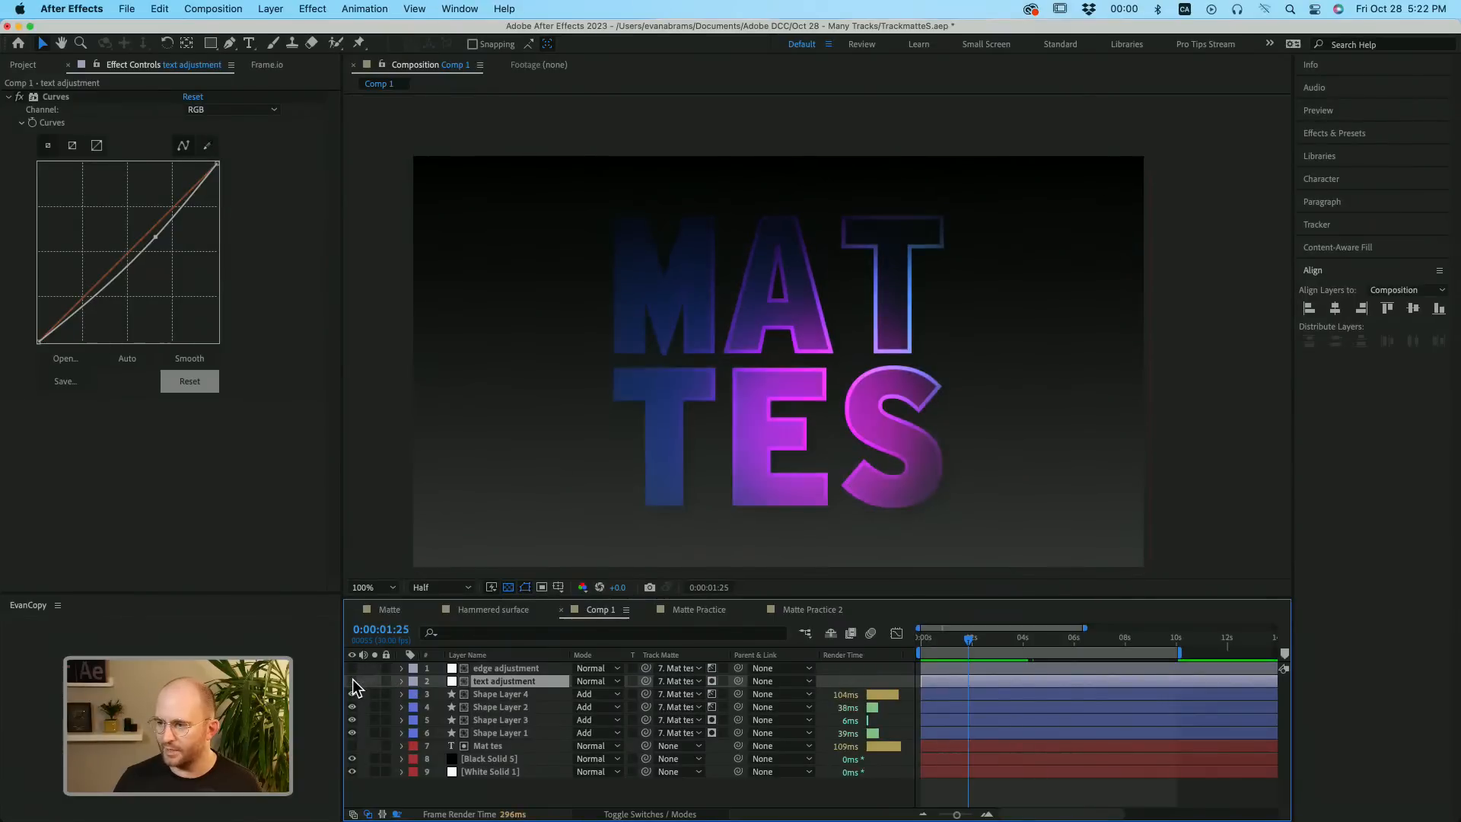
click(351, 682)
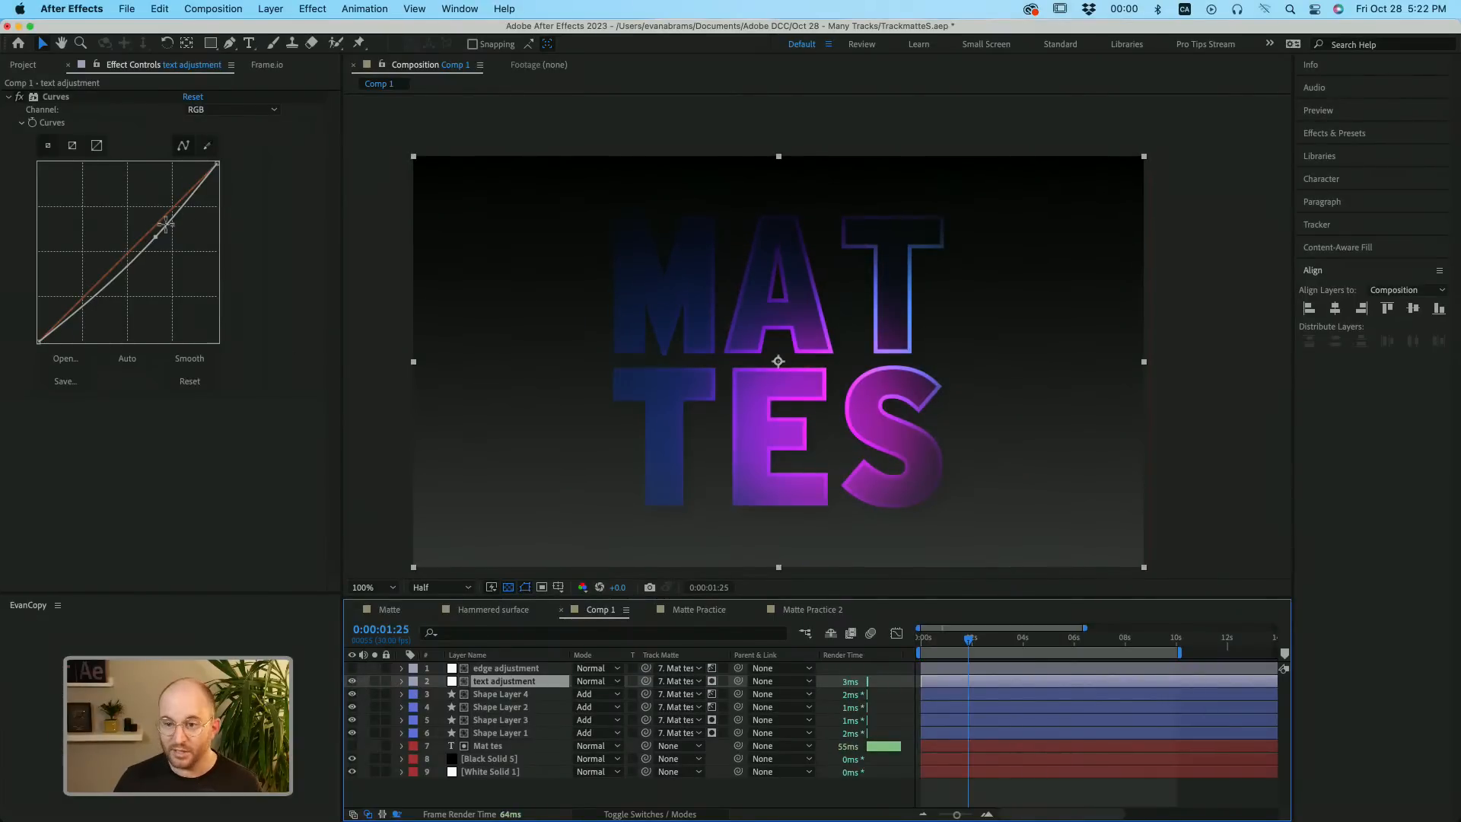
mouse_move(162, 237)
mouse_down()
mouse_move(124, 215)
mouse_move(162, 241)
mouse_up()
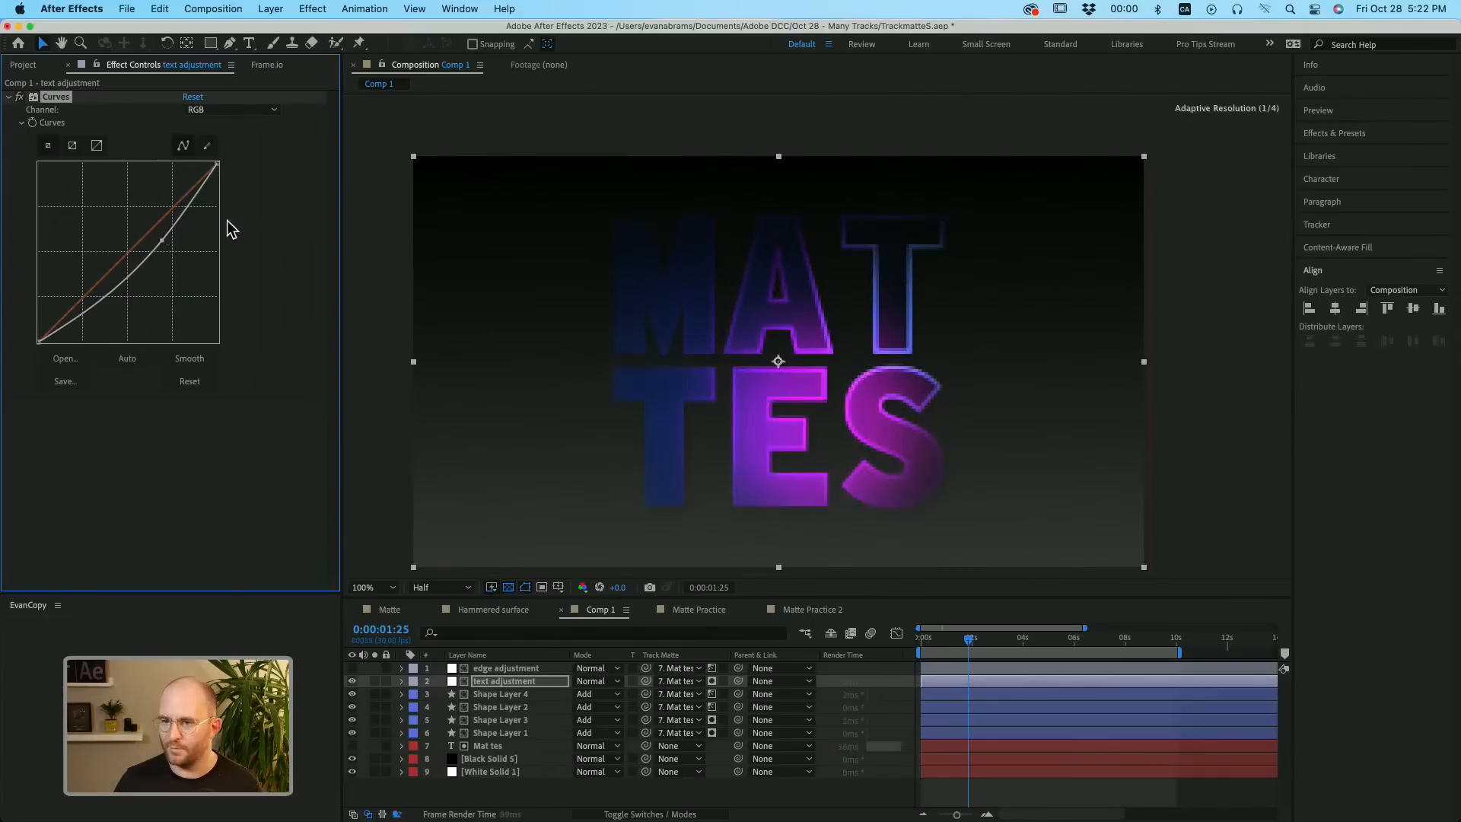
Search the effects for "gaus" and clear the search term.
click(1354, 133)
click(1351, 156)
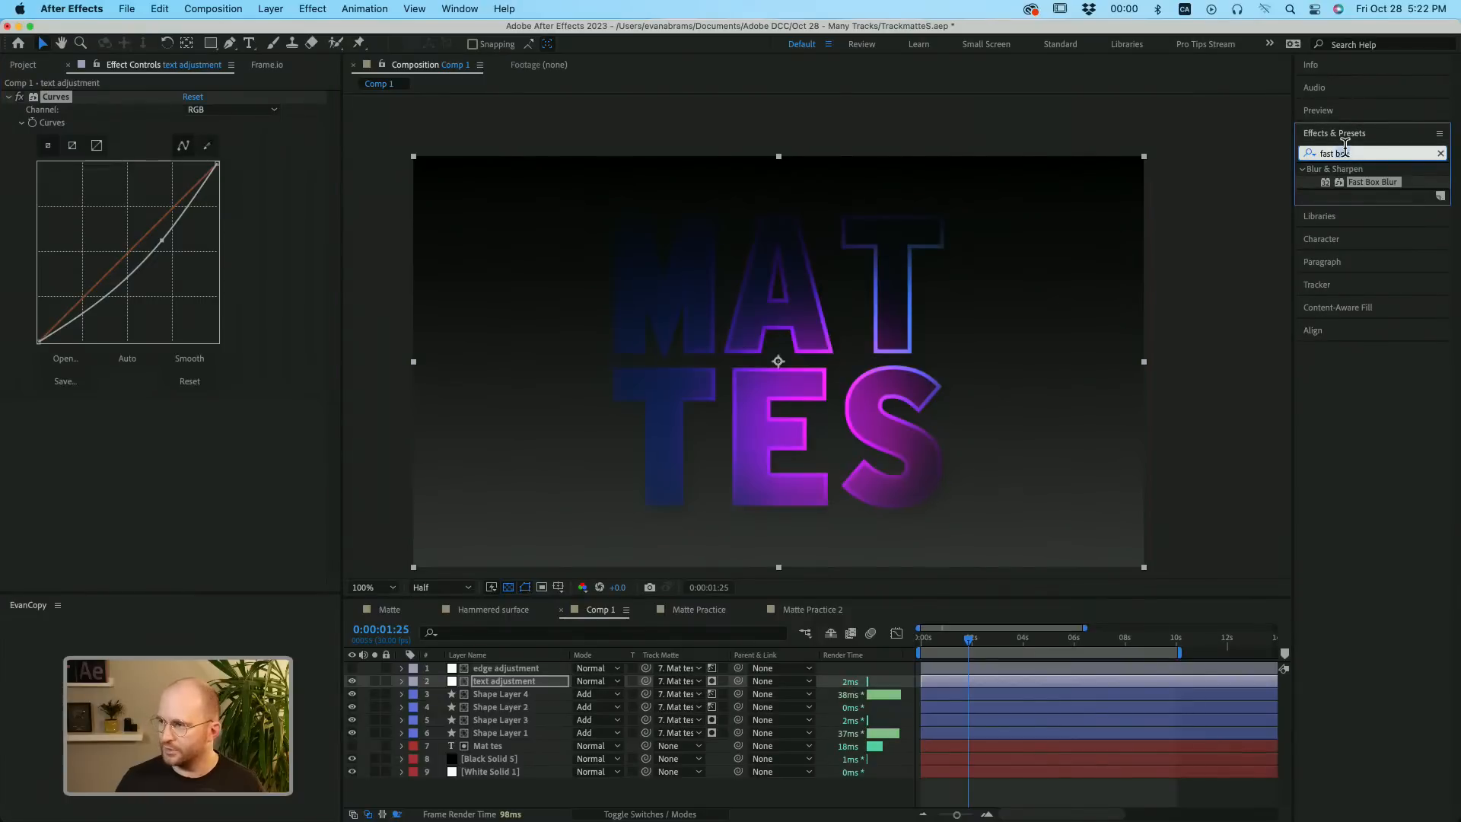
text(gaus)
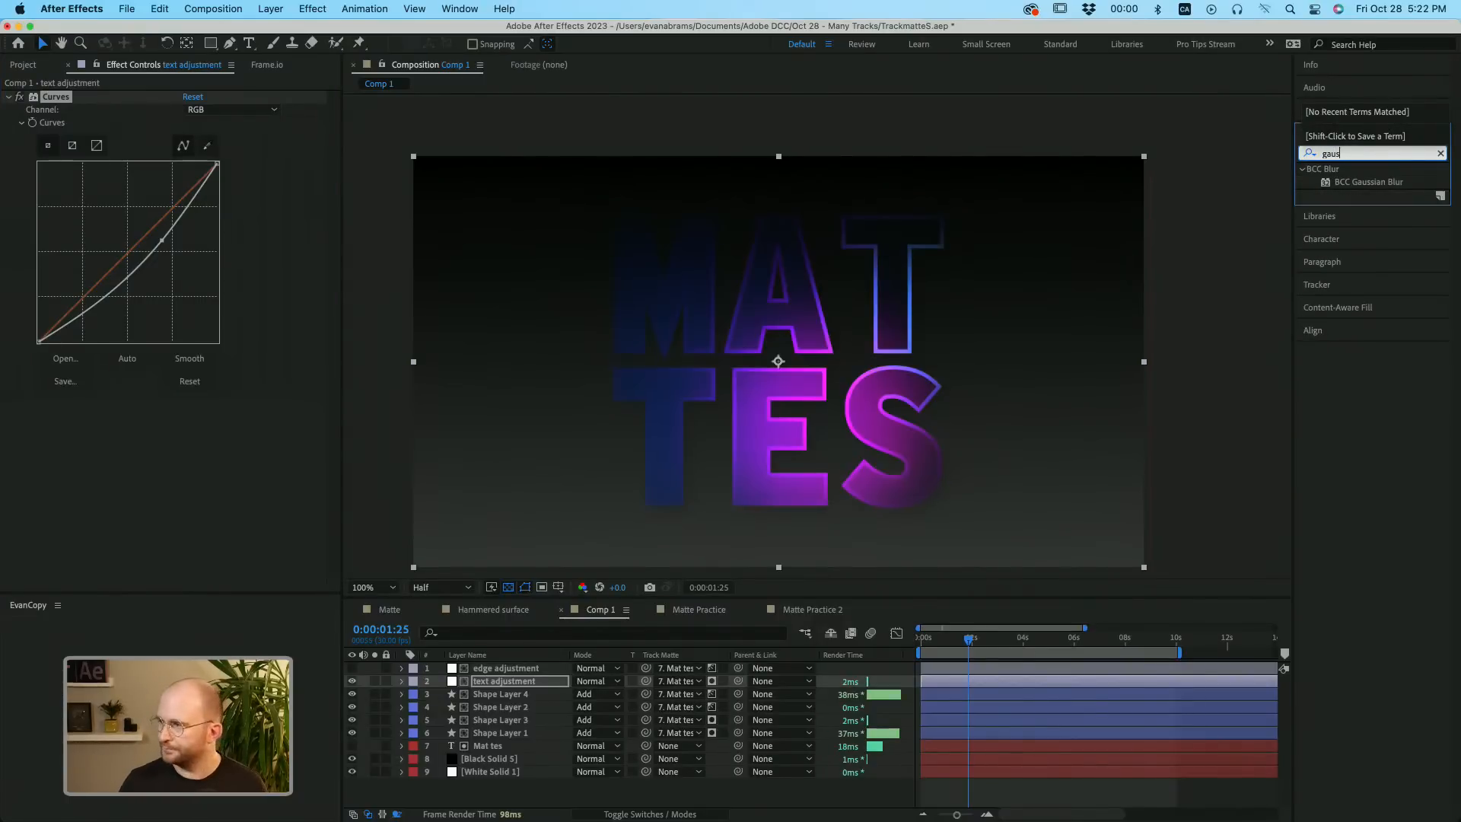
key(BackSpace)
key(BackSpace)
key(BackSpace)
key(BackSpace)
Search the effects for "fast b" and apply Fast Box Blur to the text adjustment layer.
text(f)
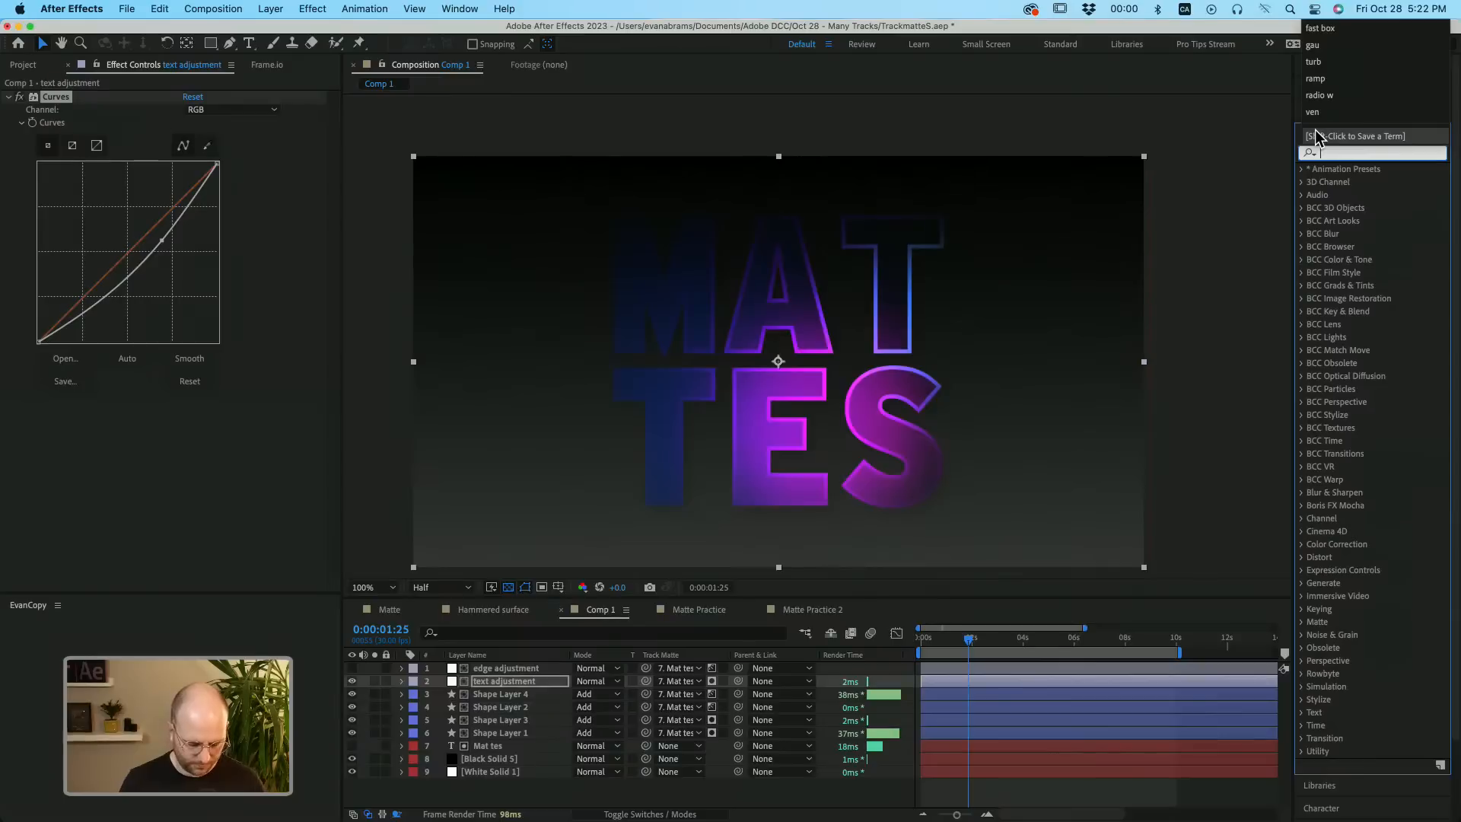
text(ast b)
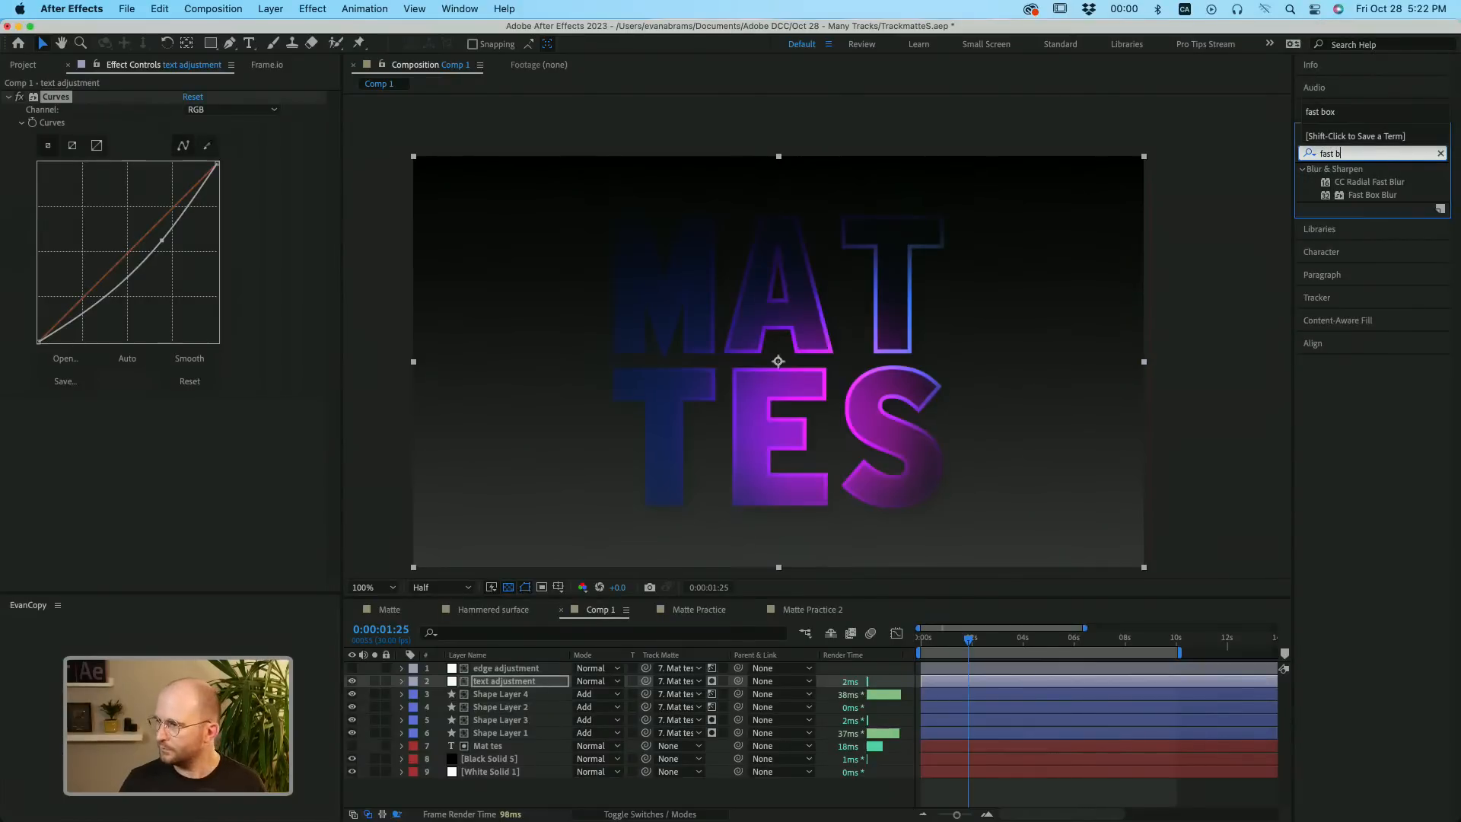
drag(1372, 195, 435, 466)
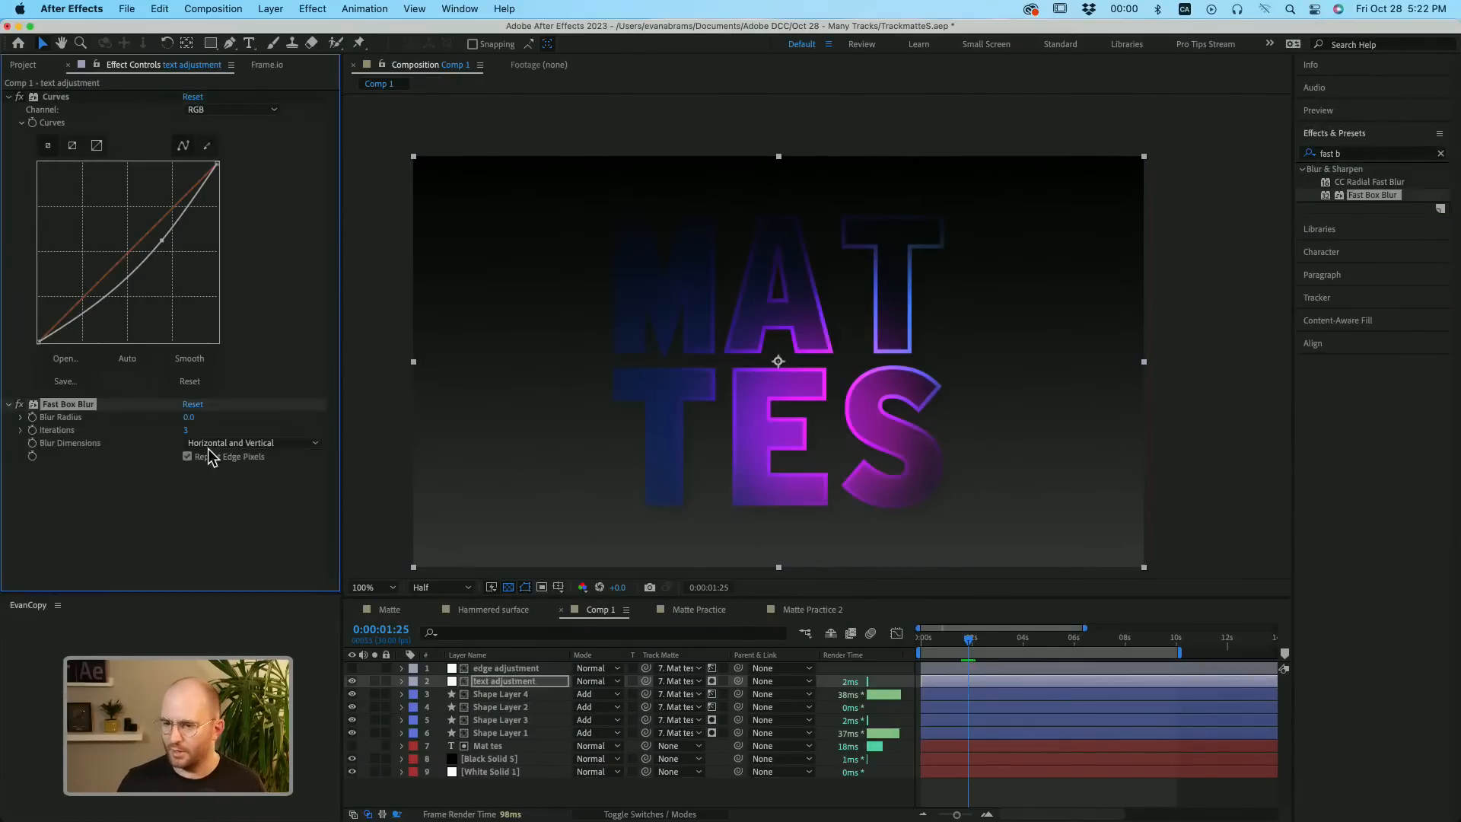
Raise the Fast Box Blur radius above 20 and examine the edges of the letter S up close.
drag(190, 426, 208, 429)
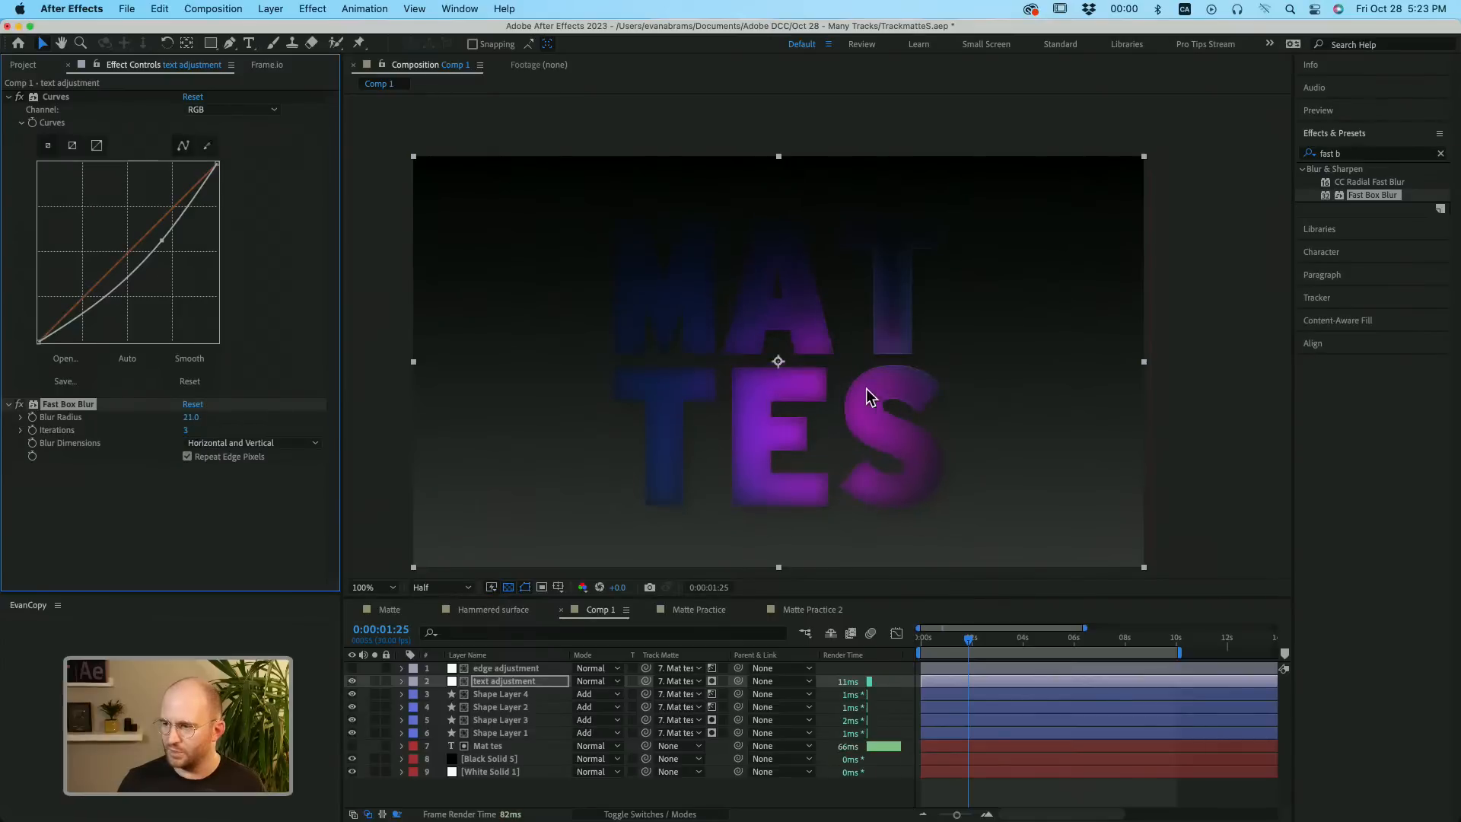
scroll(913, 388, up, 3)
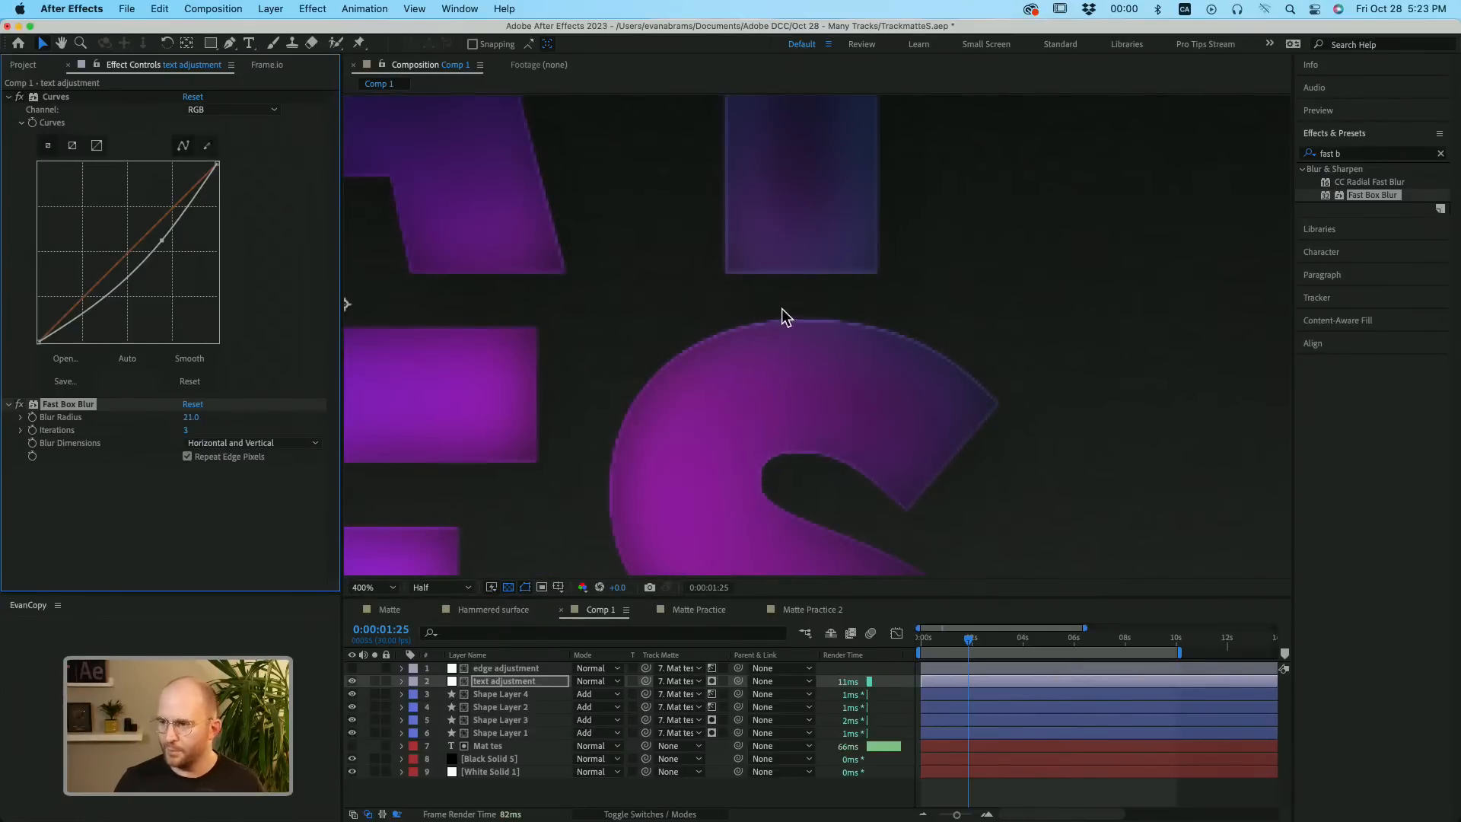
scroll(784, 457, up, 1)
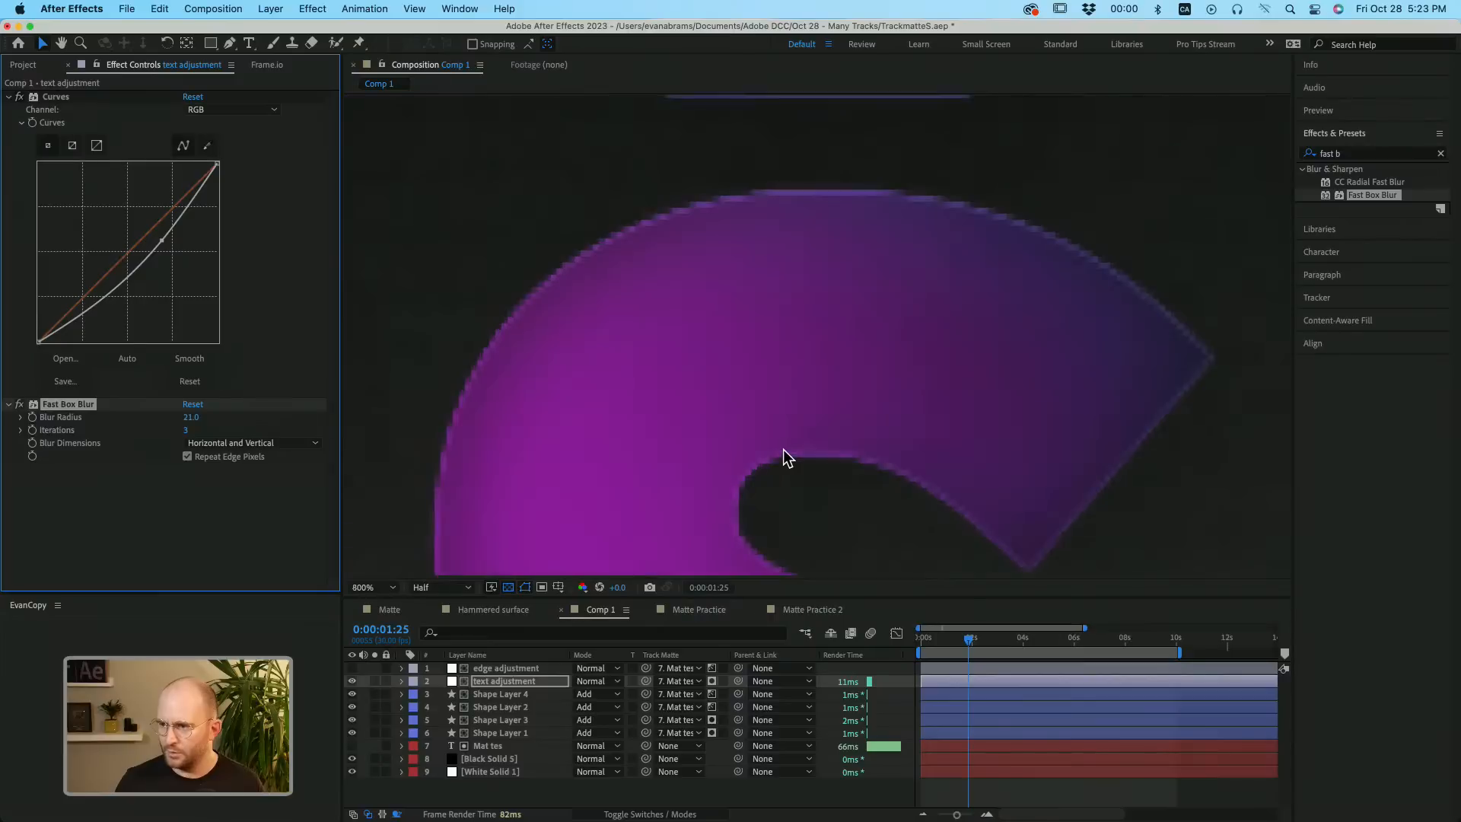
Set the Fast Box Blur radius on the text adjustment layer to 2.0 and return to the whole composition.
scroll(787, 458, down, 3)
drag(187, 418, 145, 417)
scroll(766, 316, down, 4)
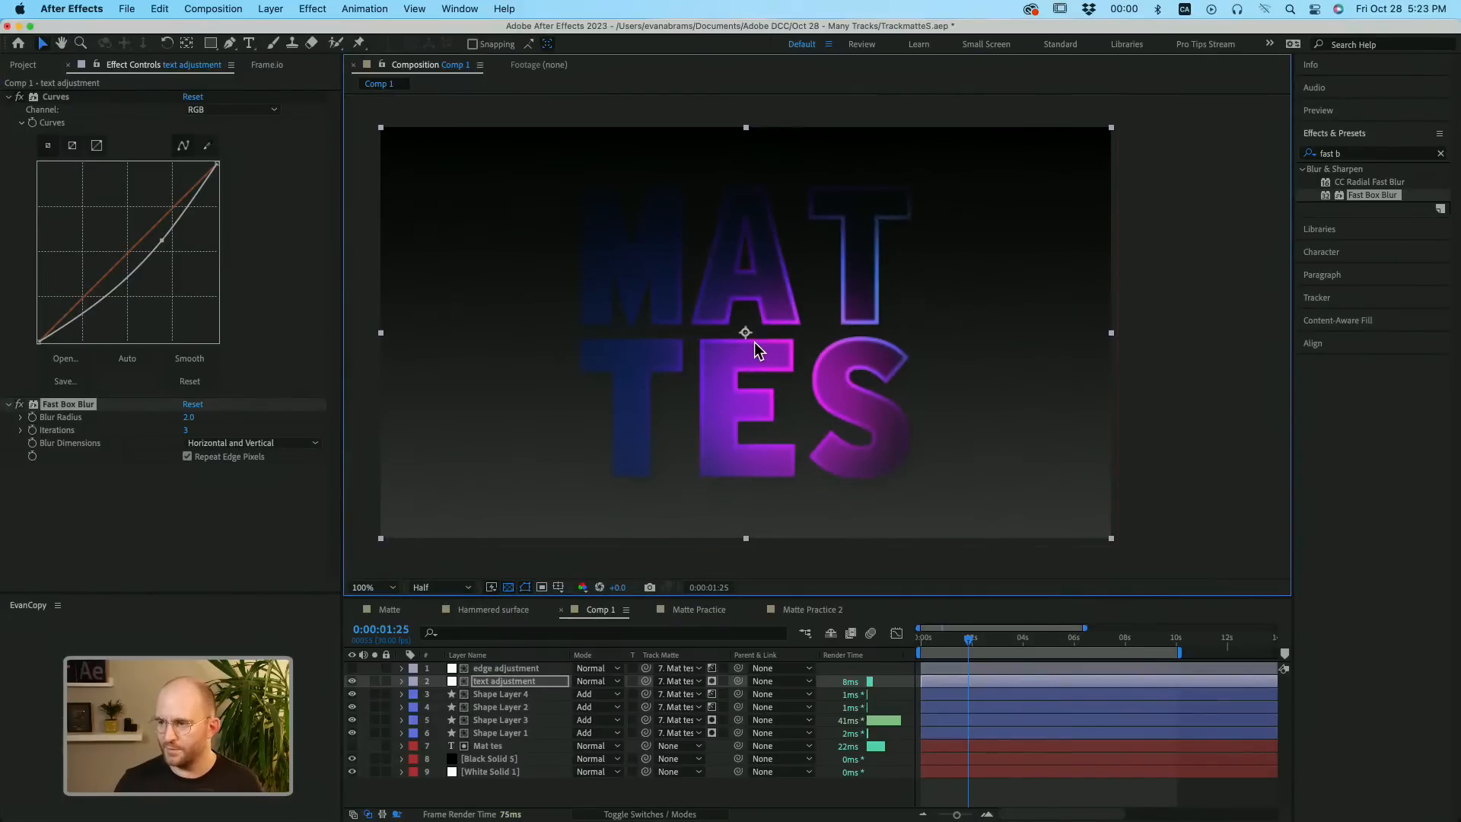
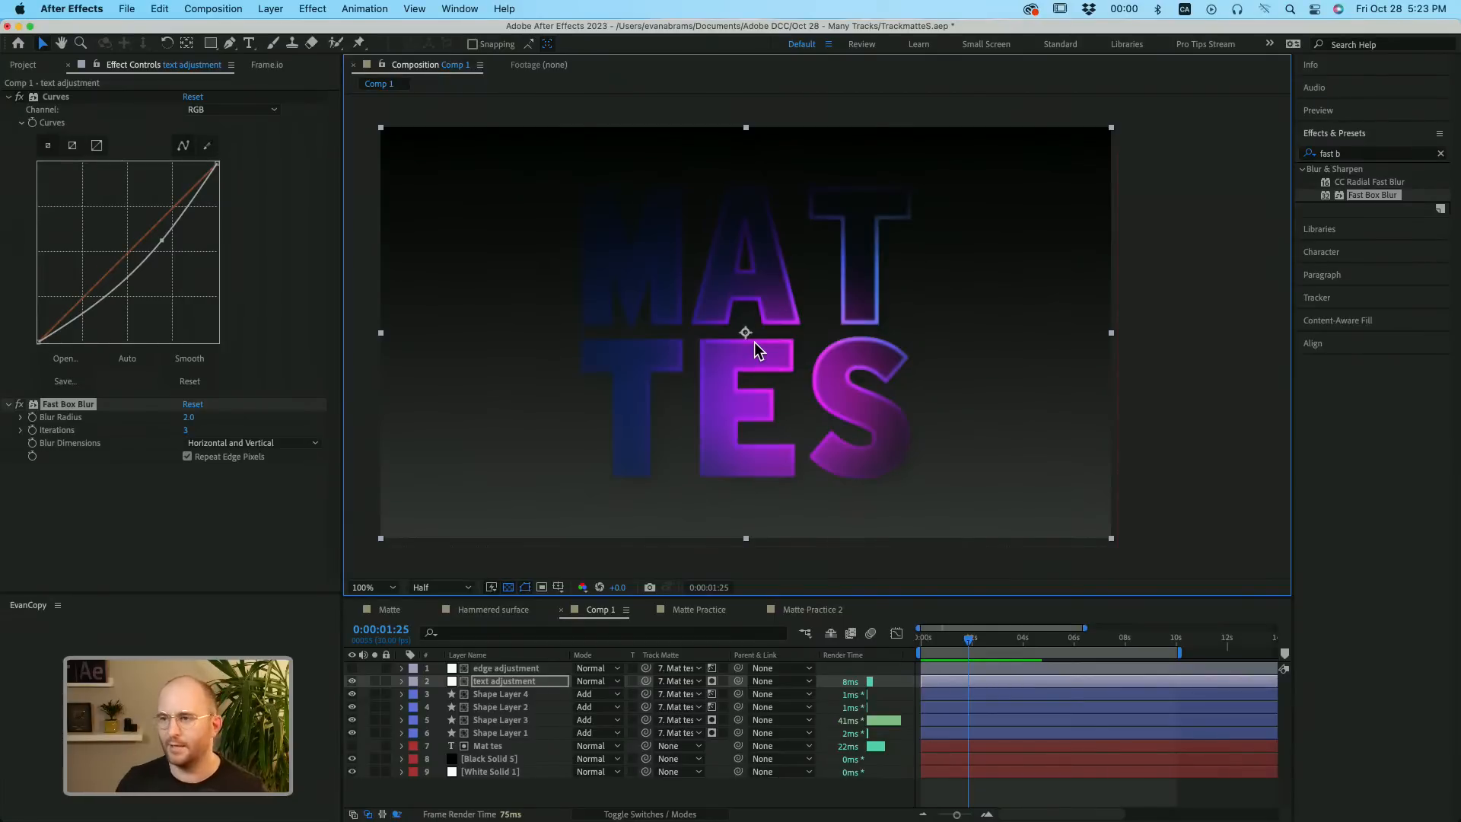
Show the Frame.io review panel, widen it slightly, and switch it to the "New in Pr" project.
click(136, 801)
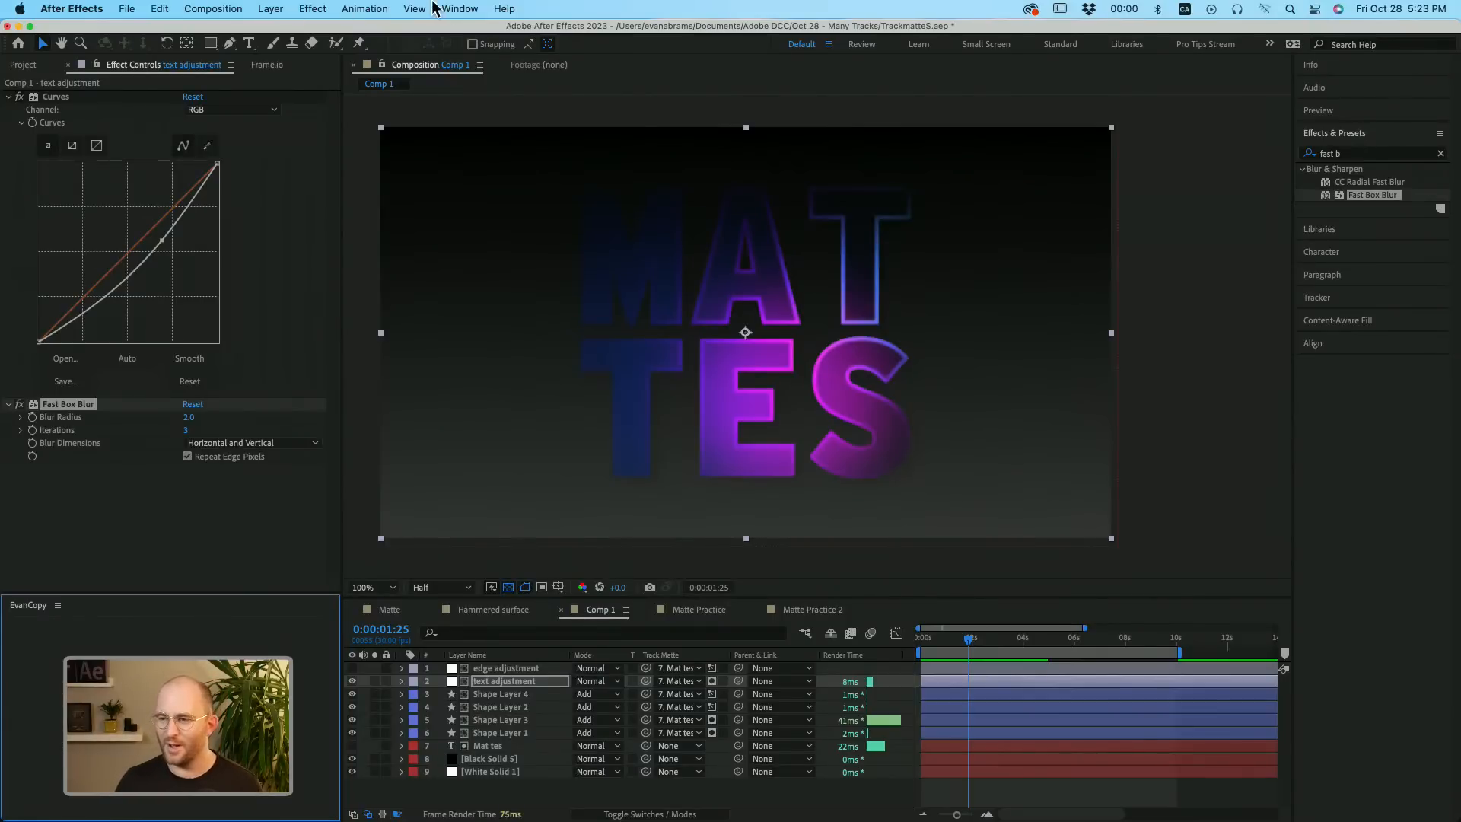
click(473, 9)
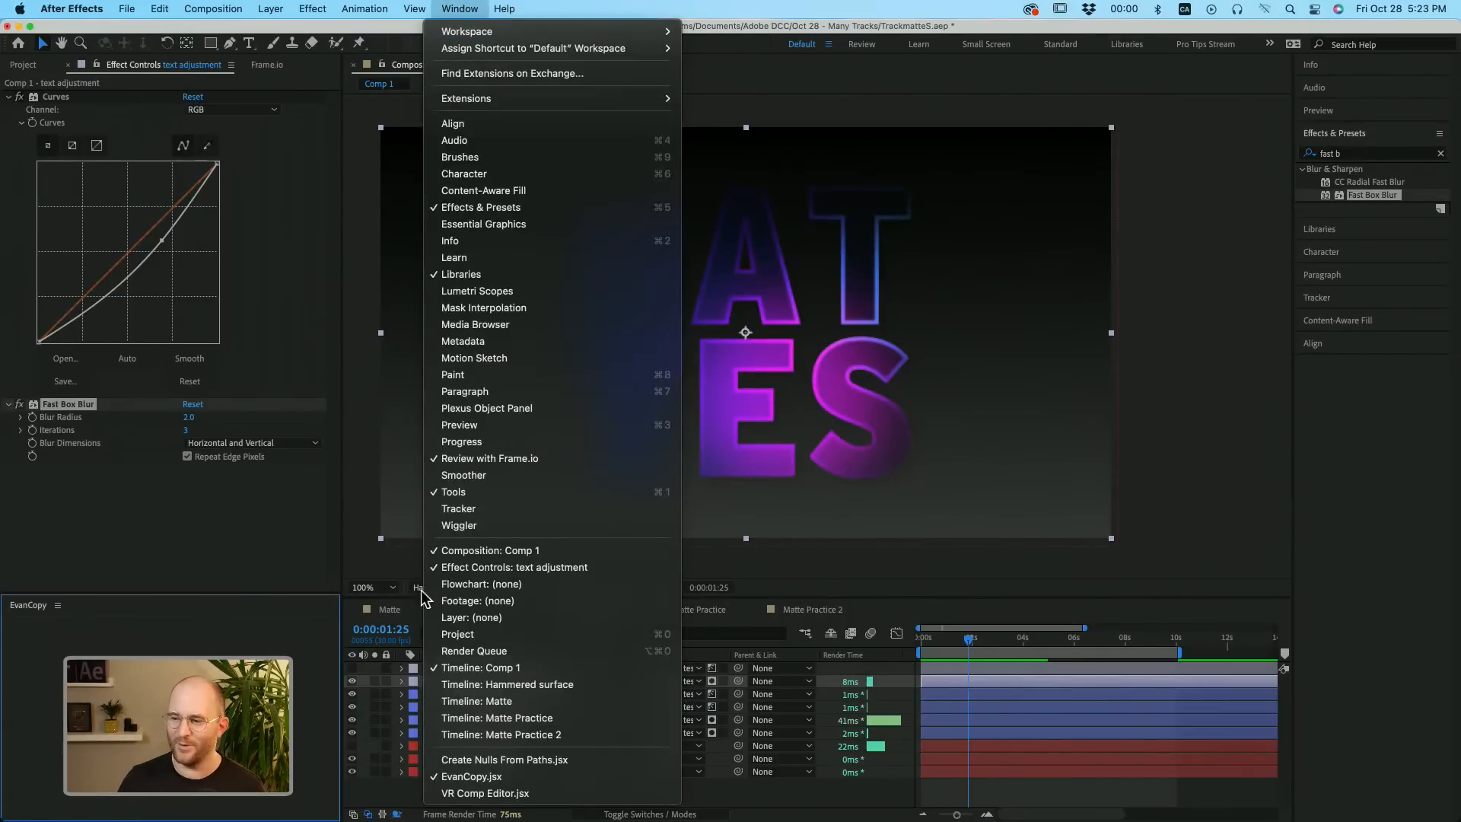
click(460, 459)
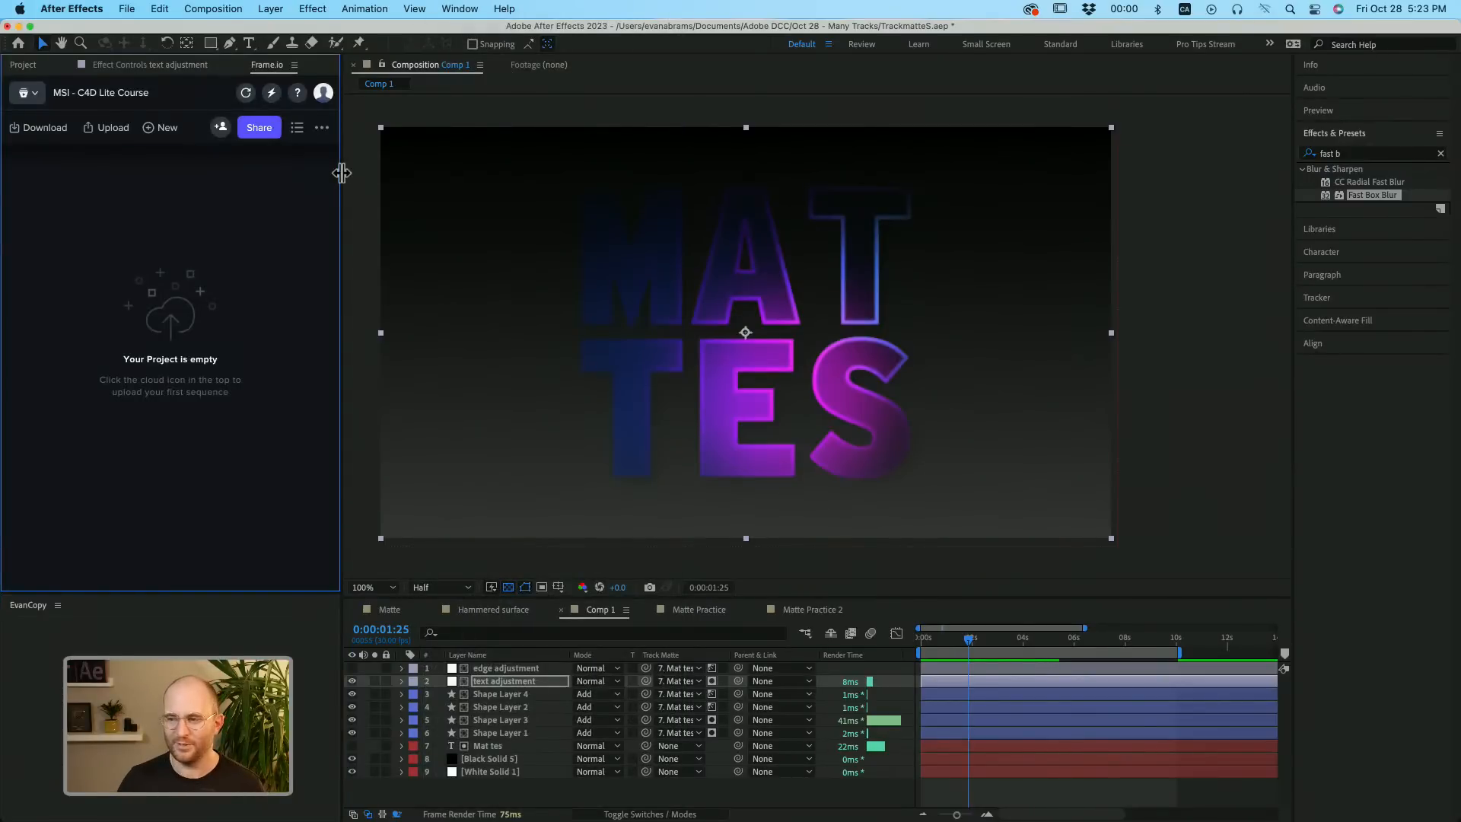
drag(339, 176, 371, 156)
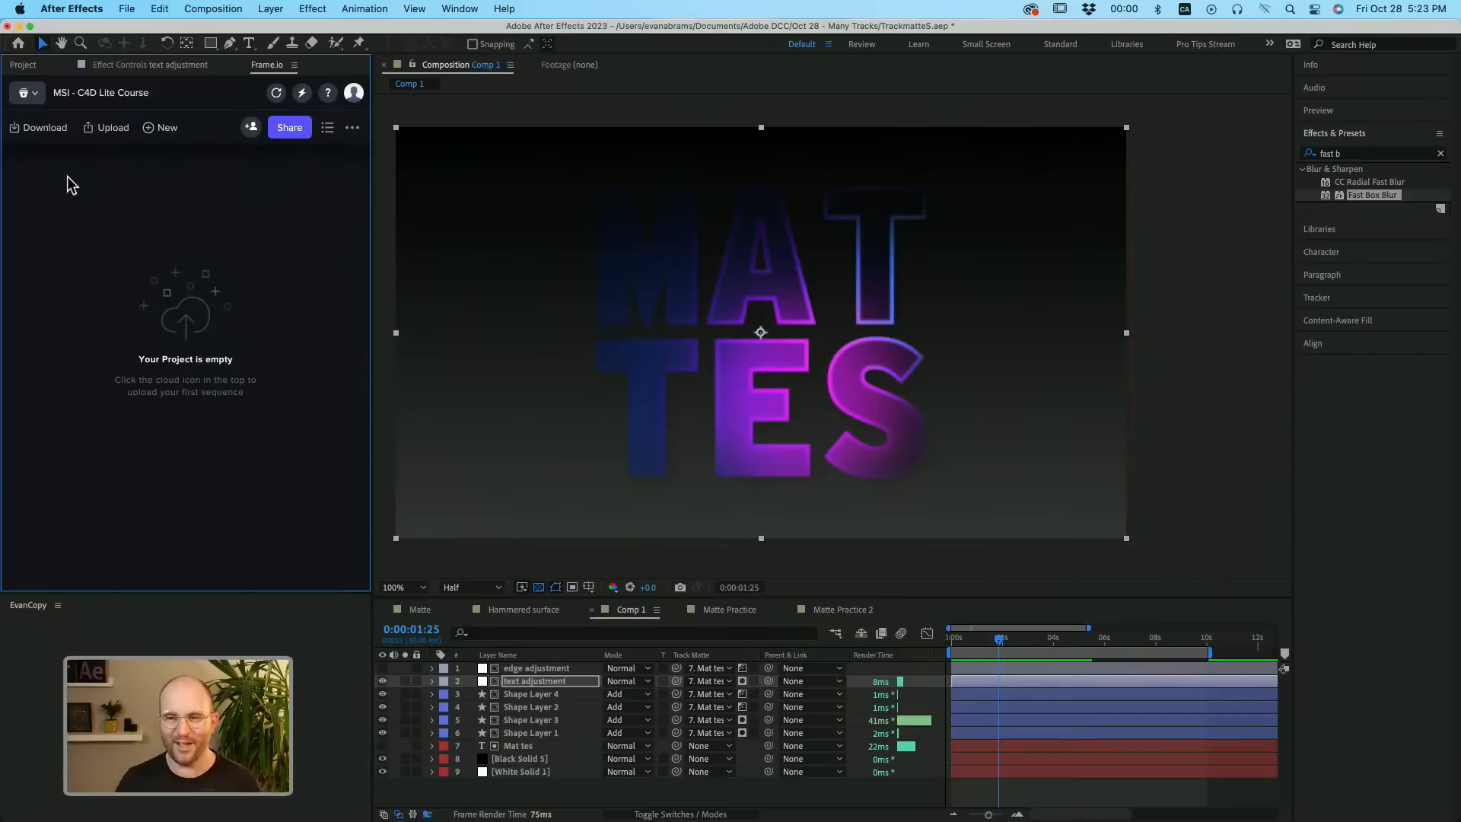
click(39, 94)
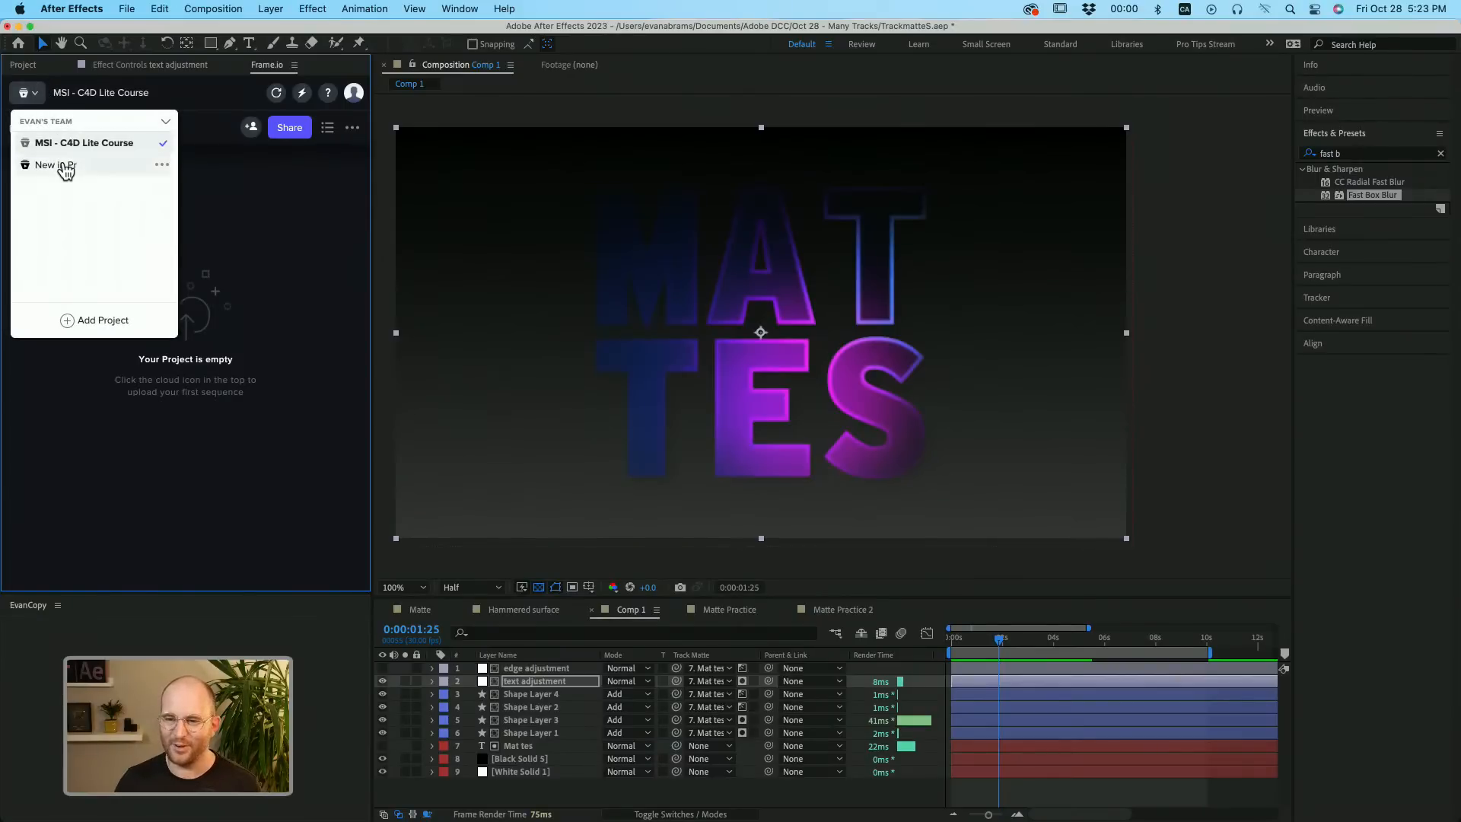
click(65, 163)
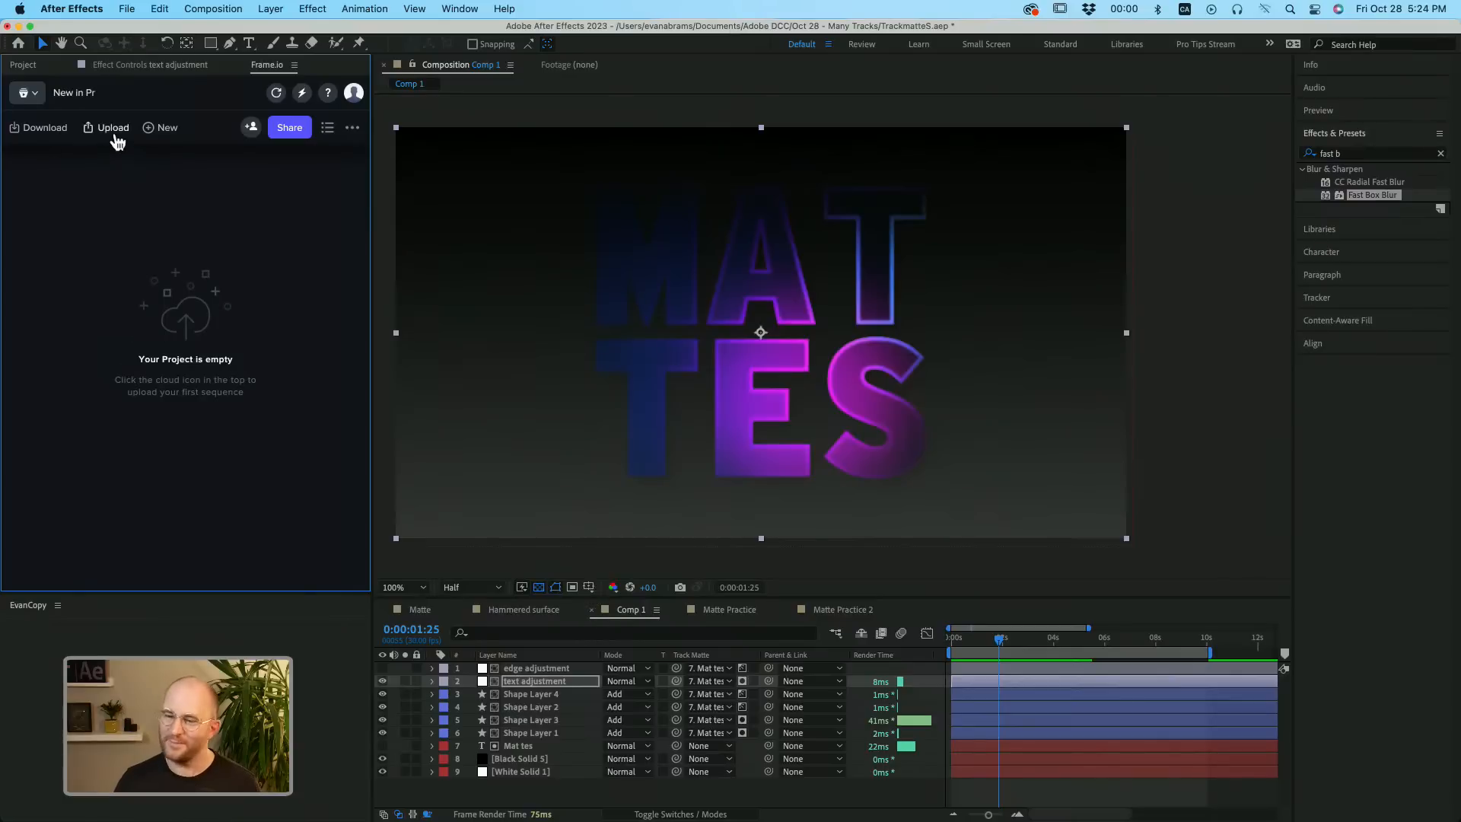
Upload the active composition Comp 1 to Frame.io with the H.264 5 Mbps preset, keeping the other upload settings.
click(115, 129)
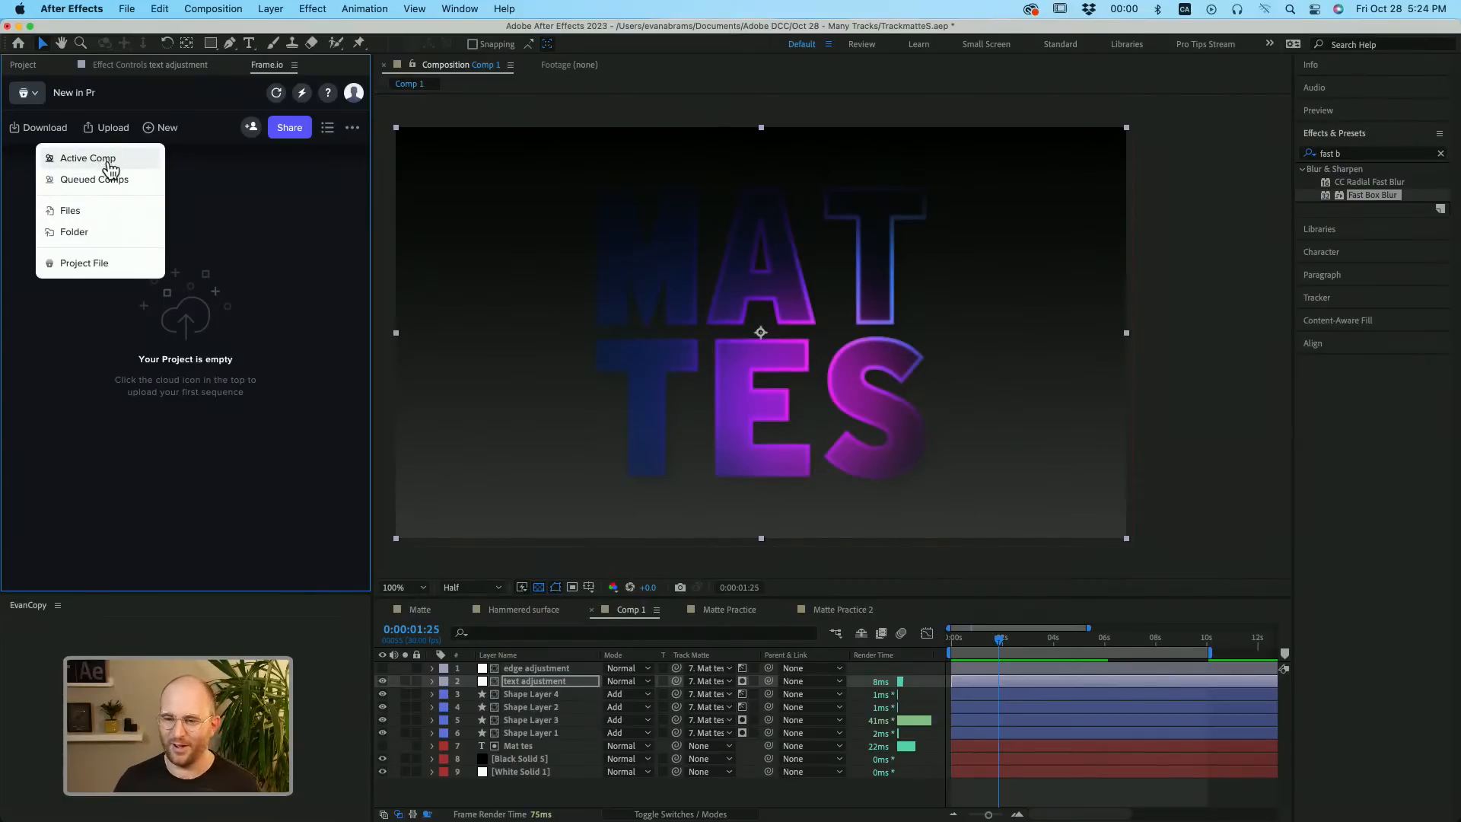
click(112, 161)
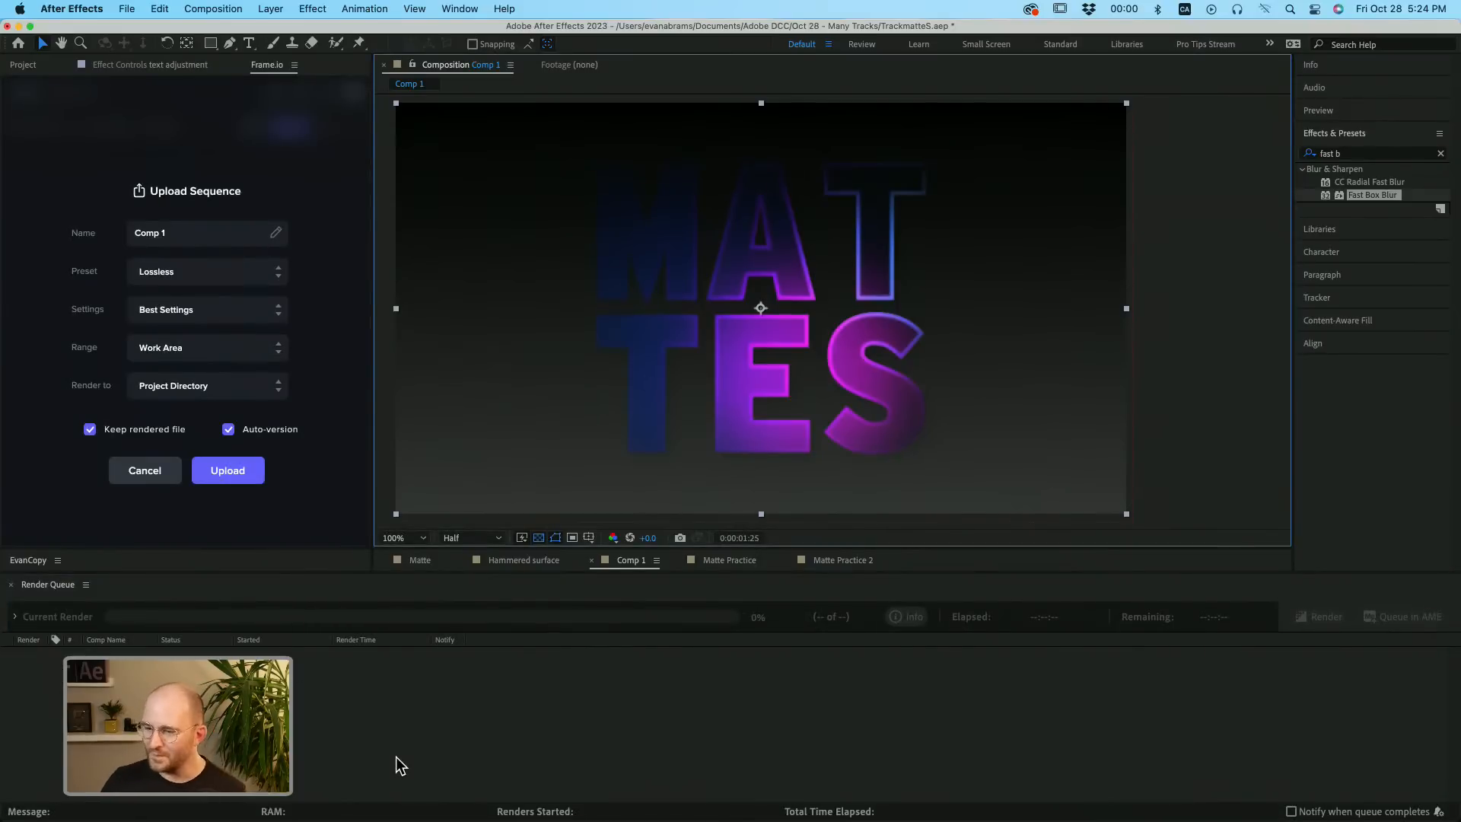
click(175, 274)
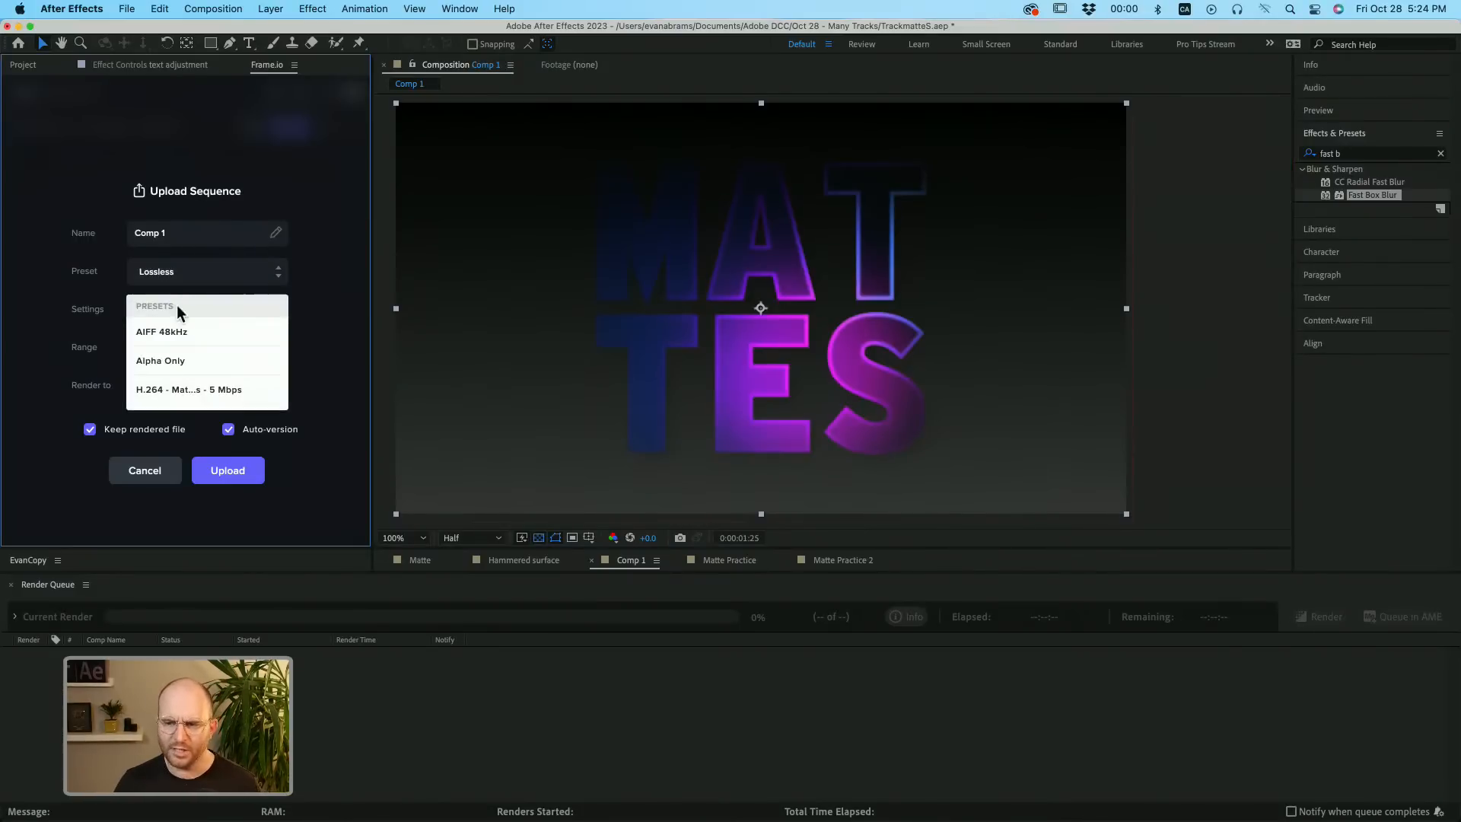
click(195, 377)
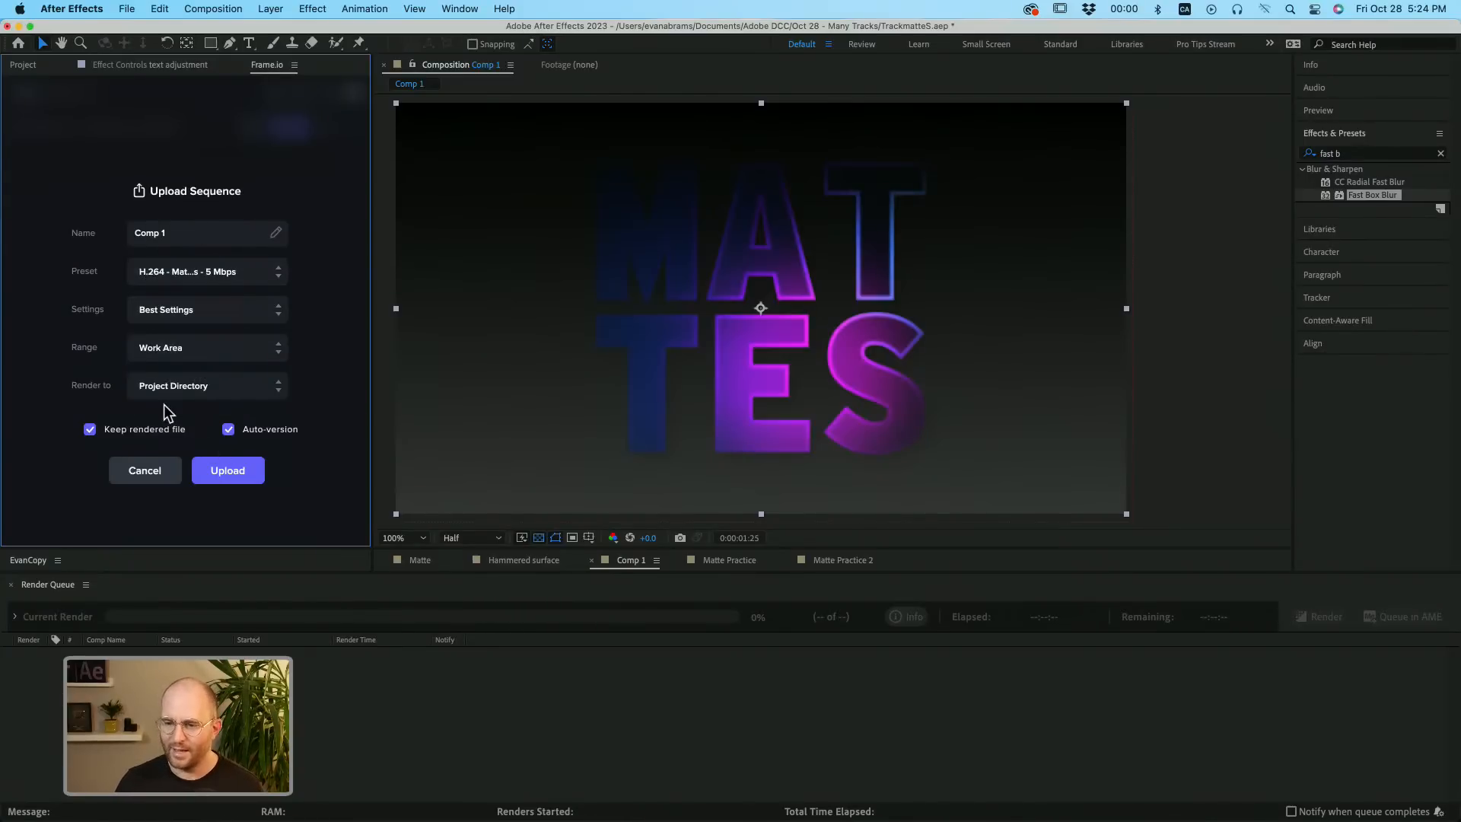
click(215, 473)
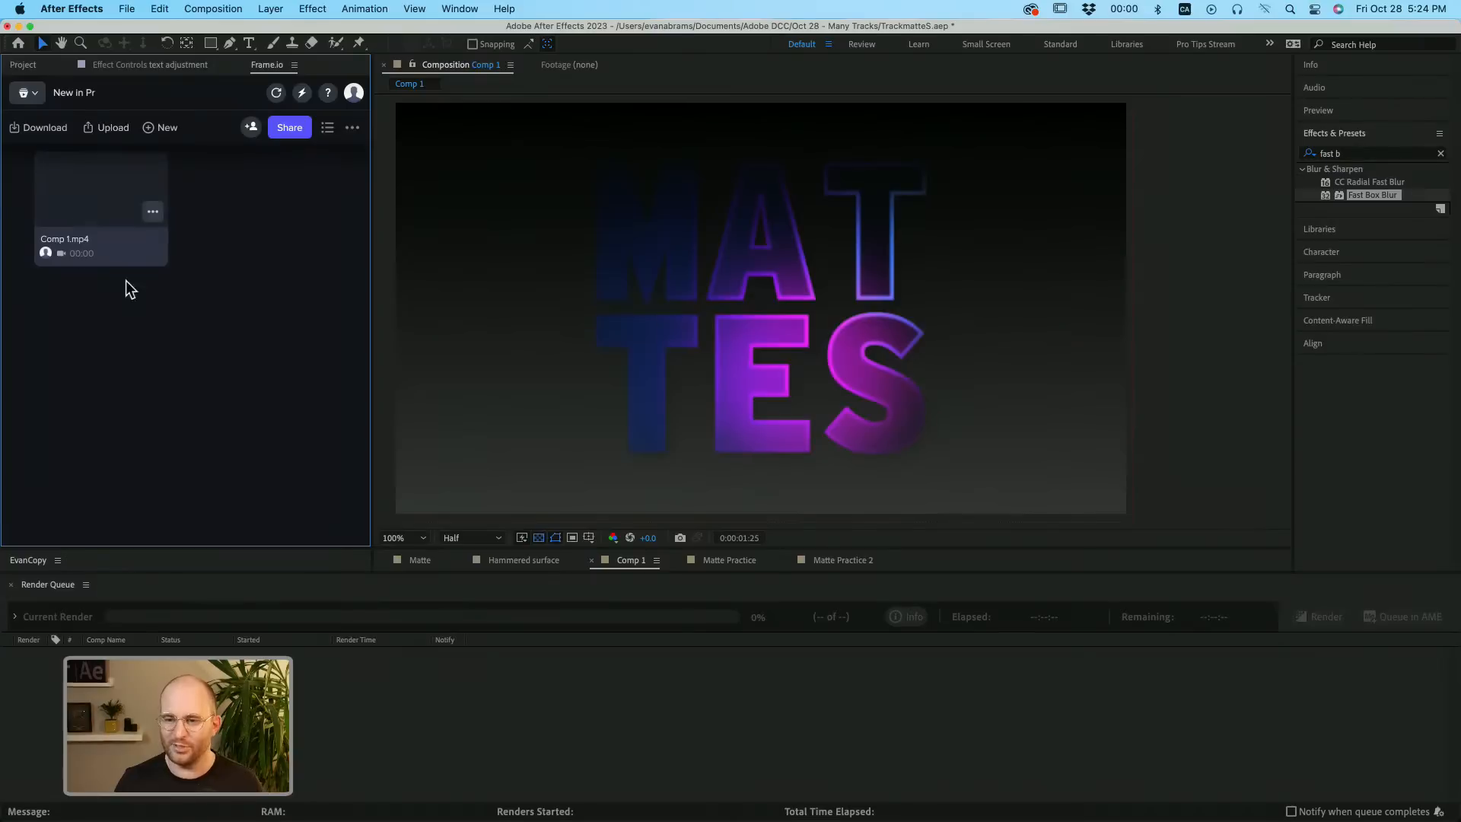
Create a share-for-review link for the uploaded Comp 1.mp4.
click(153, 213)
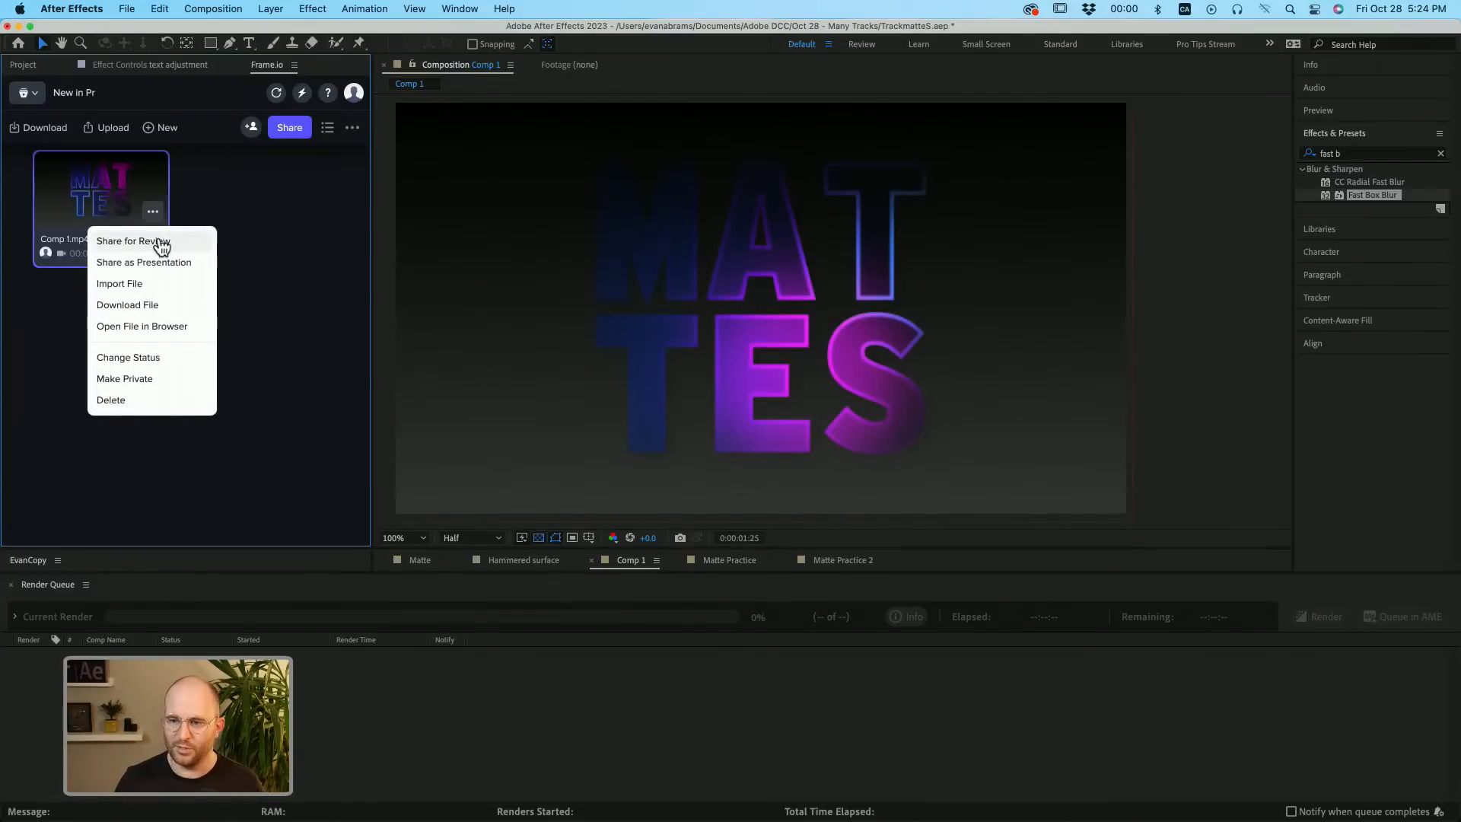
click(155, 240)
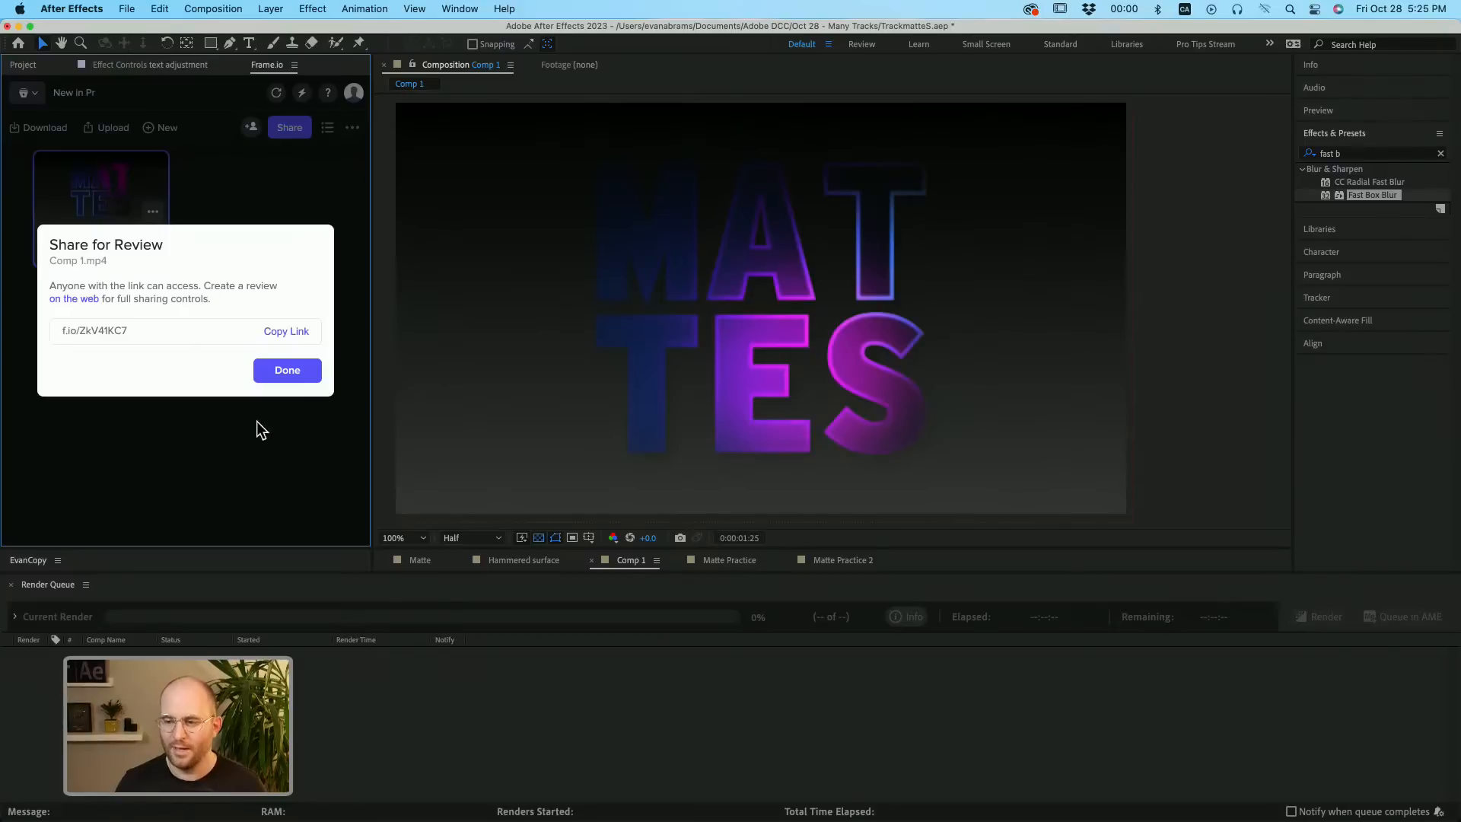
Finish sharing, then open the uploaded Comp 1.mp4 for review and play it up to about 00:05.
click(280, 372)
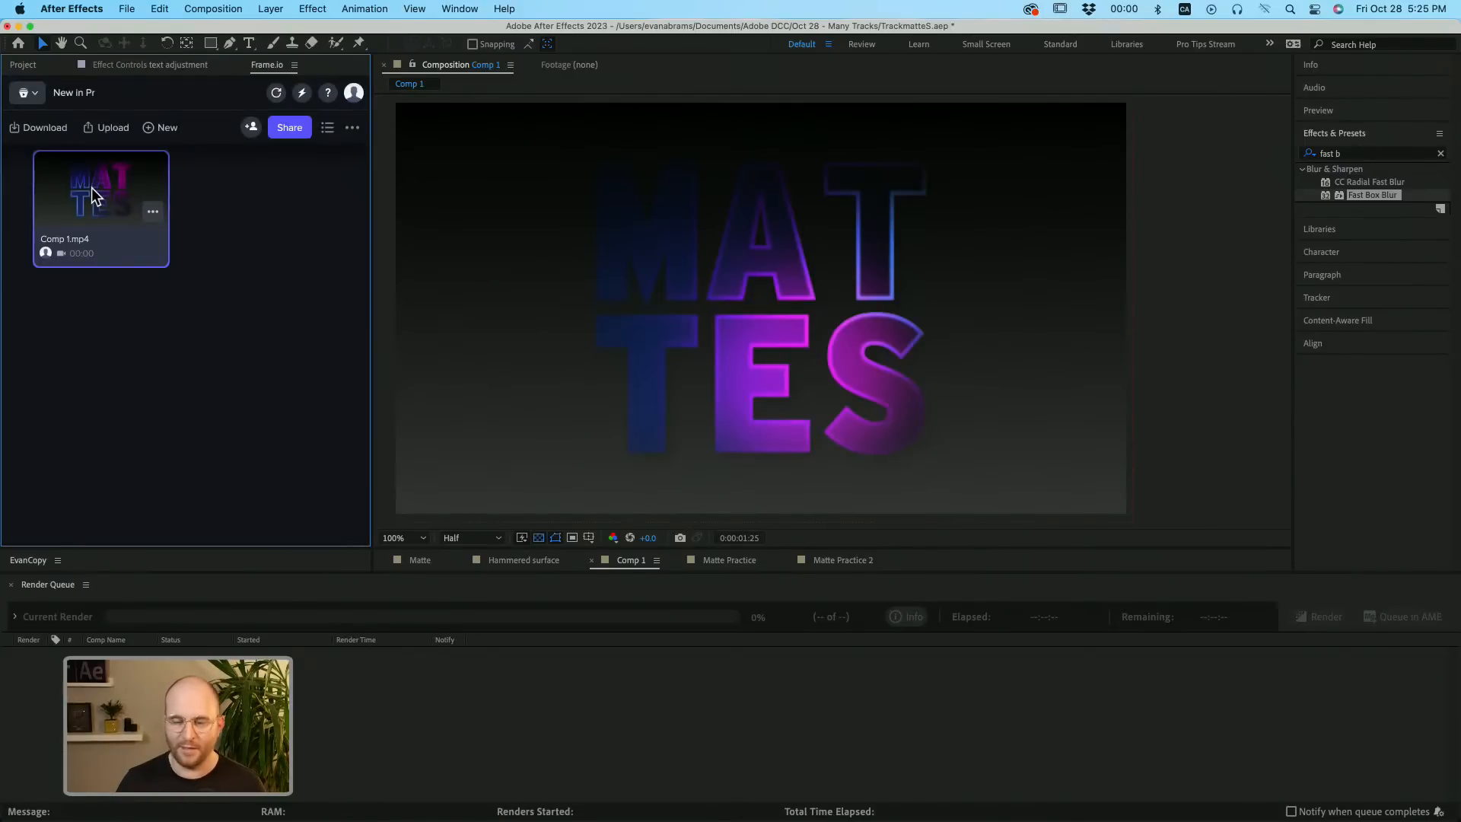
click(92, 195)
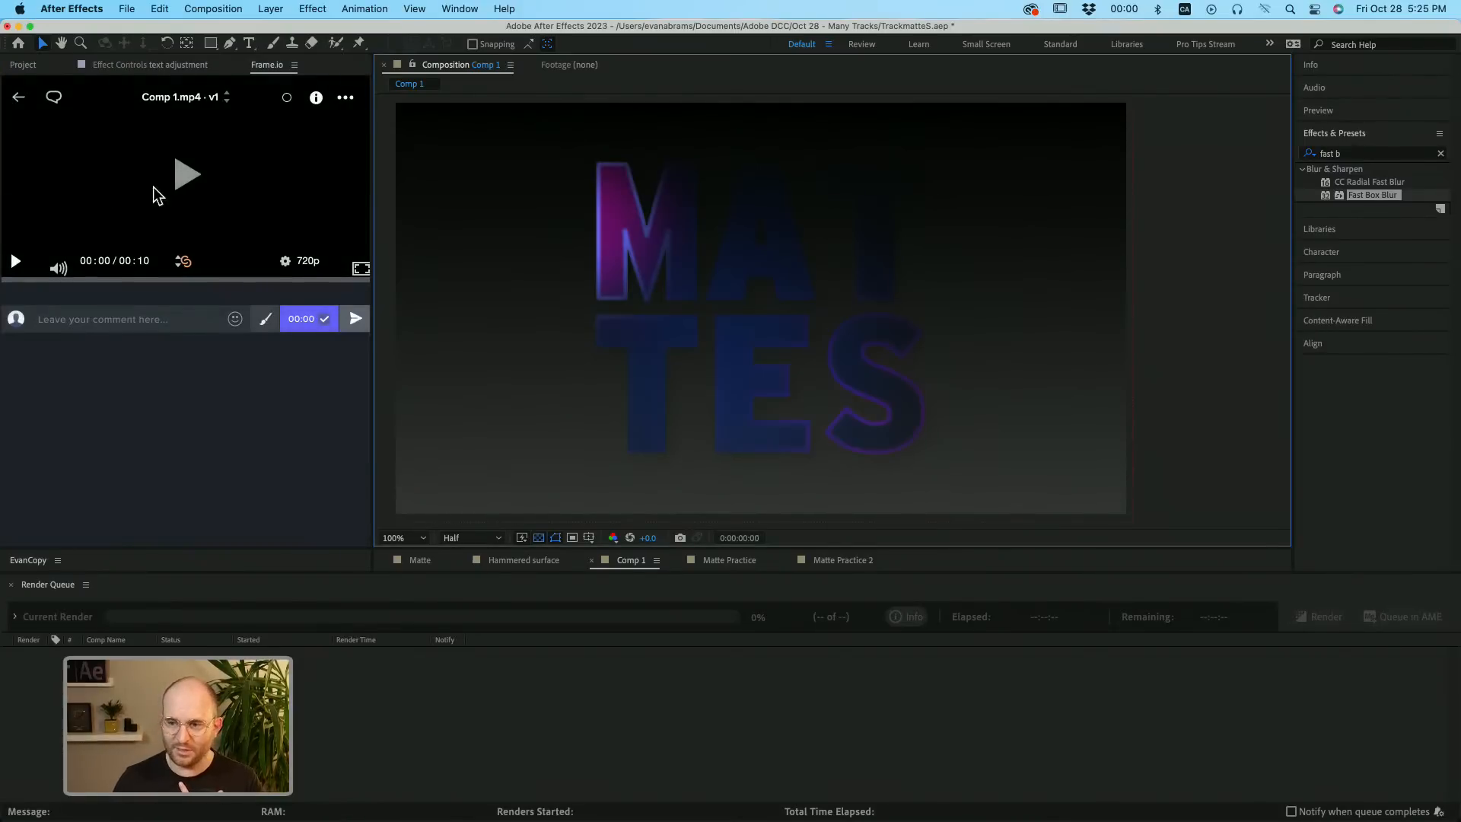
click(16, 261)
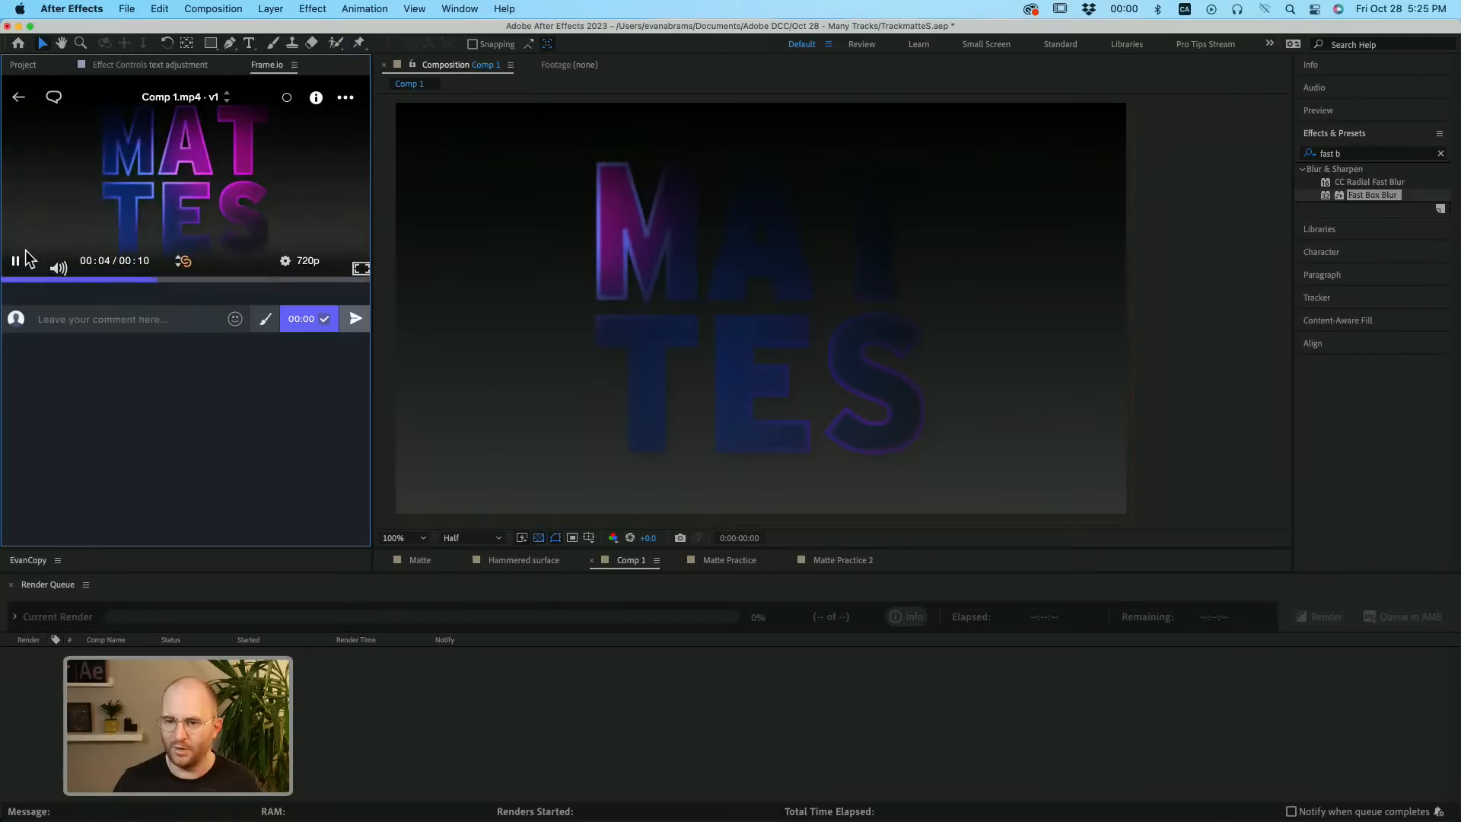
click(19, 267)
Post the review comment "Love what I'm seeing!" at 00:05 on Comp 1.mp4.
click(141, 316)
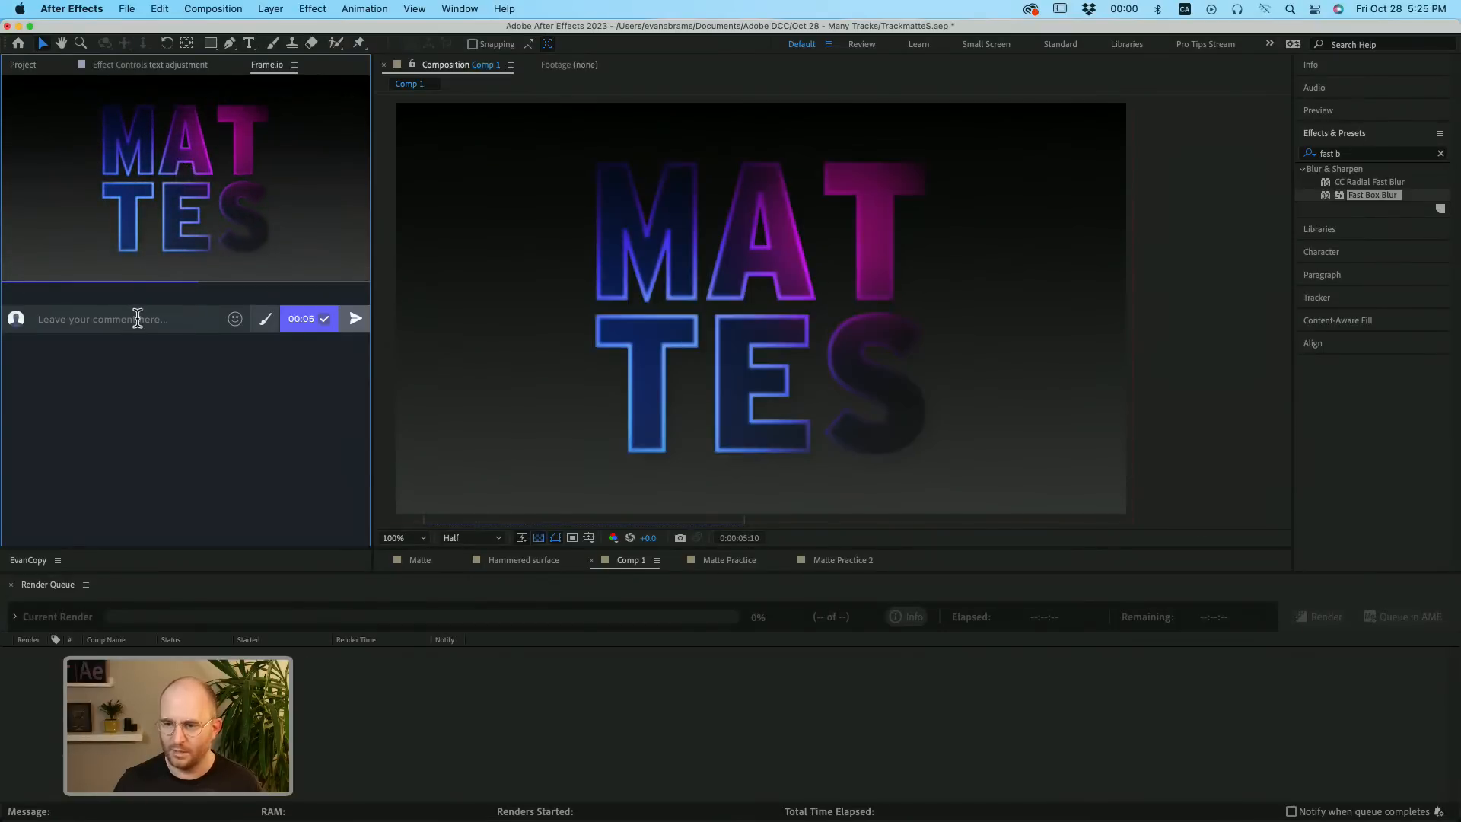
text(Love )
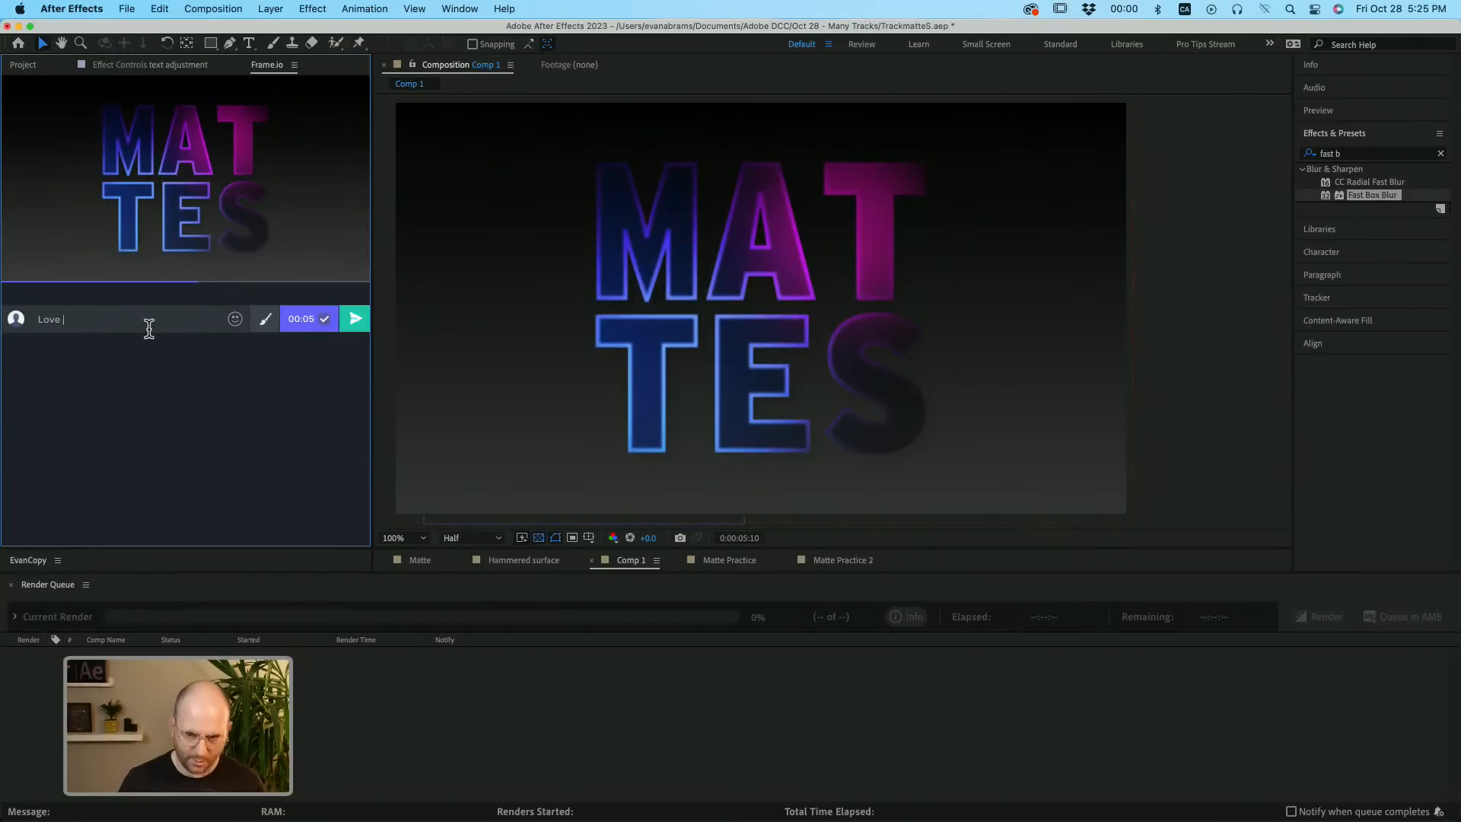
text(what I'm seeing)
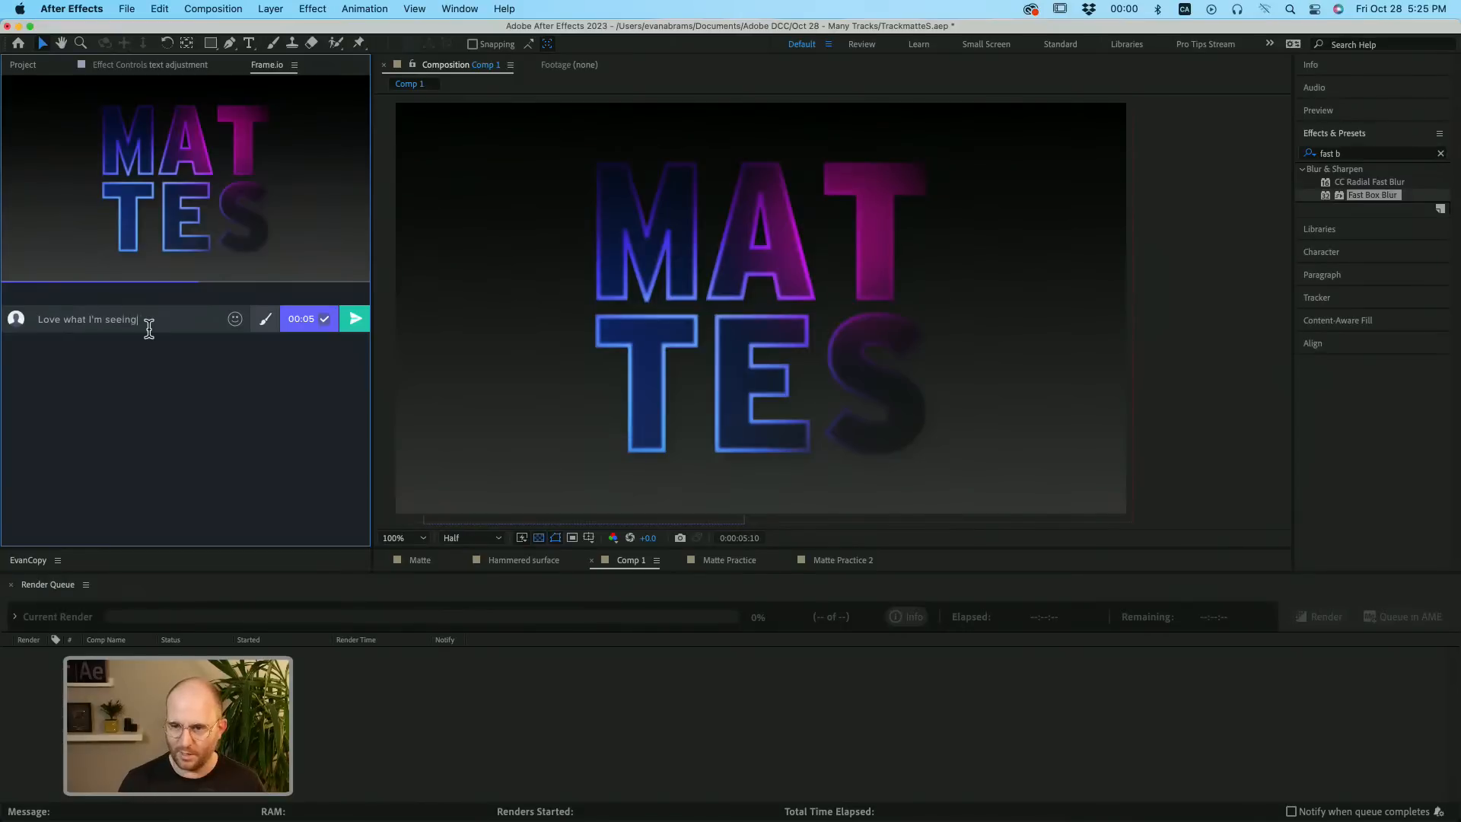
text(!)
click(355, 318)
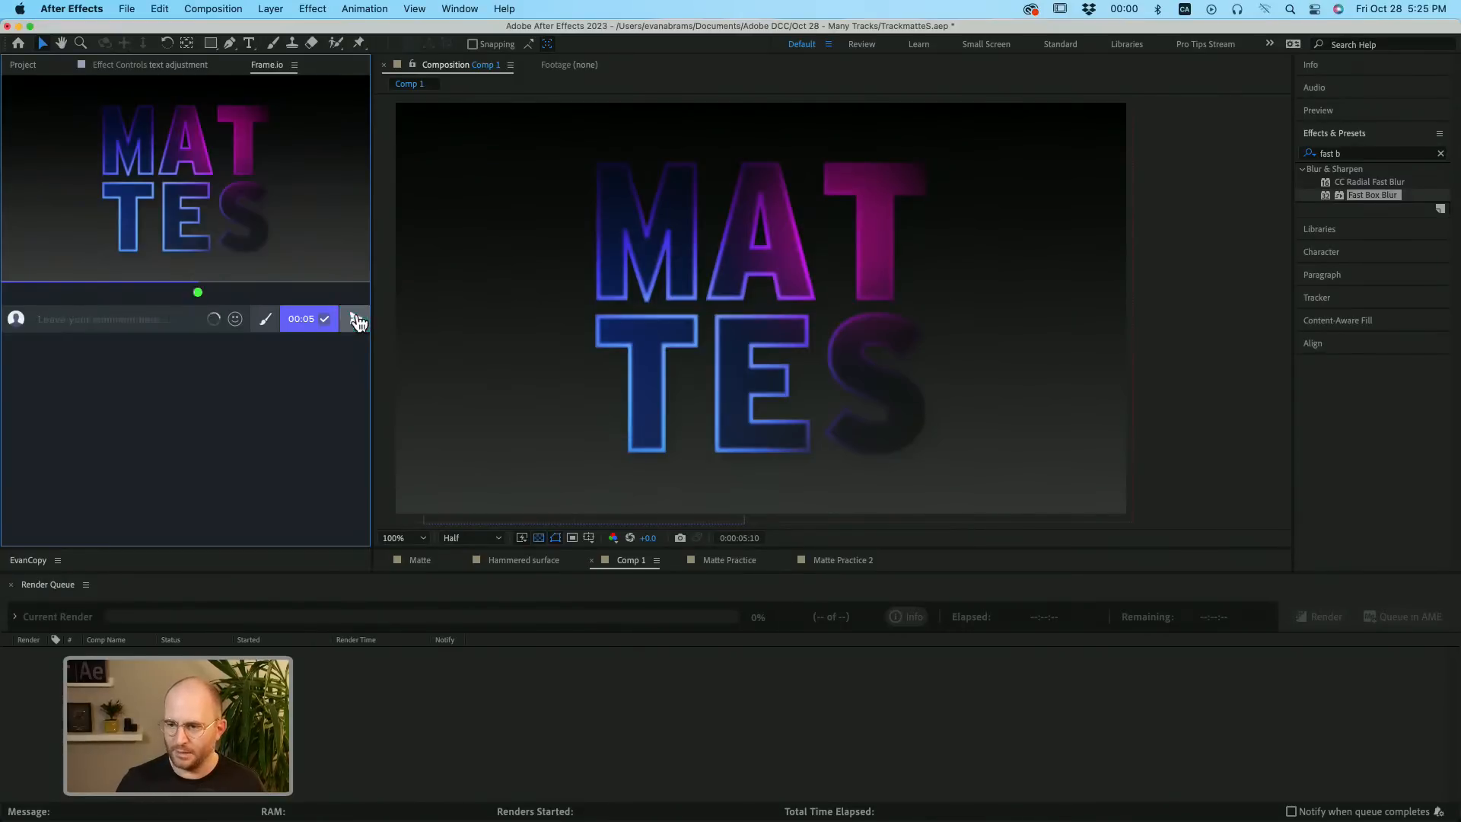